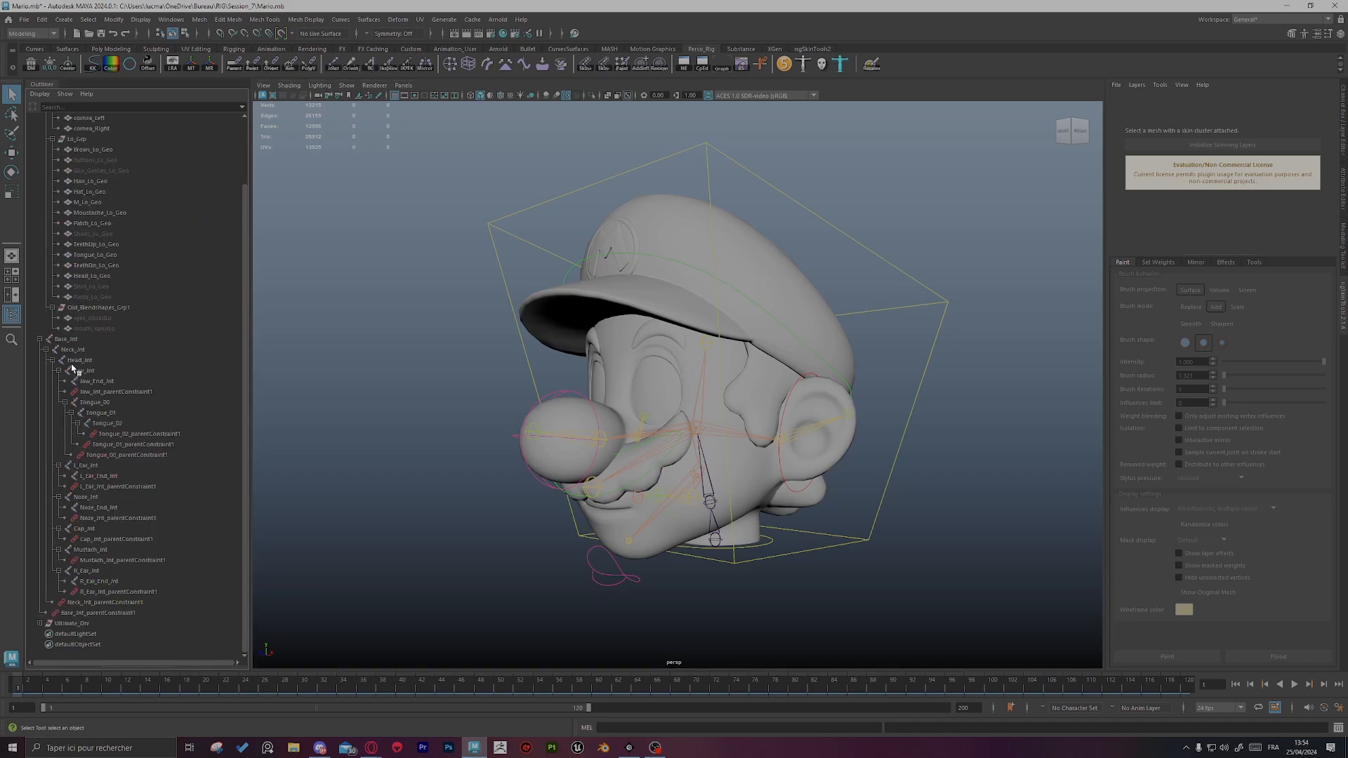
Step: Collapse the base joint hierarchy and the MARIO_RIG group in the Outliner
click(40, 339)
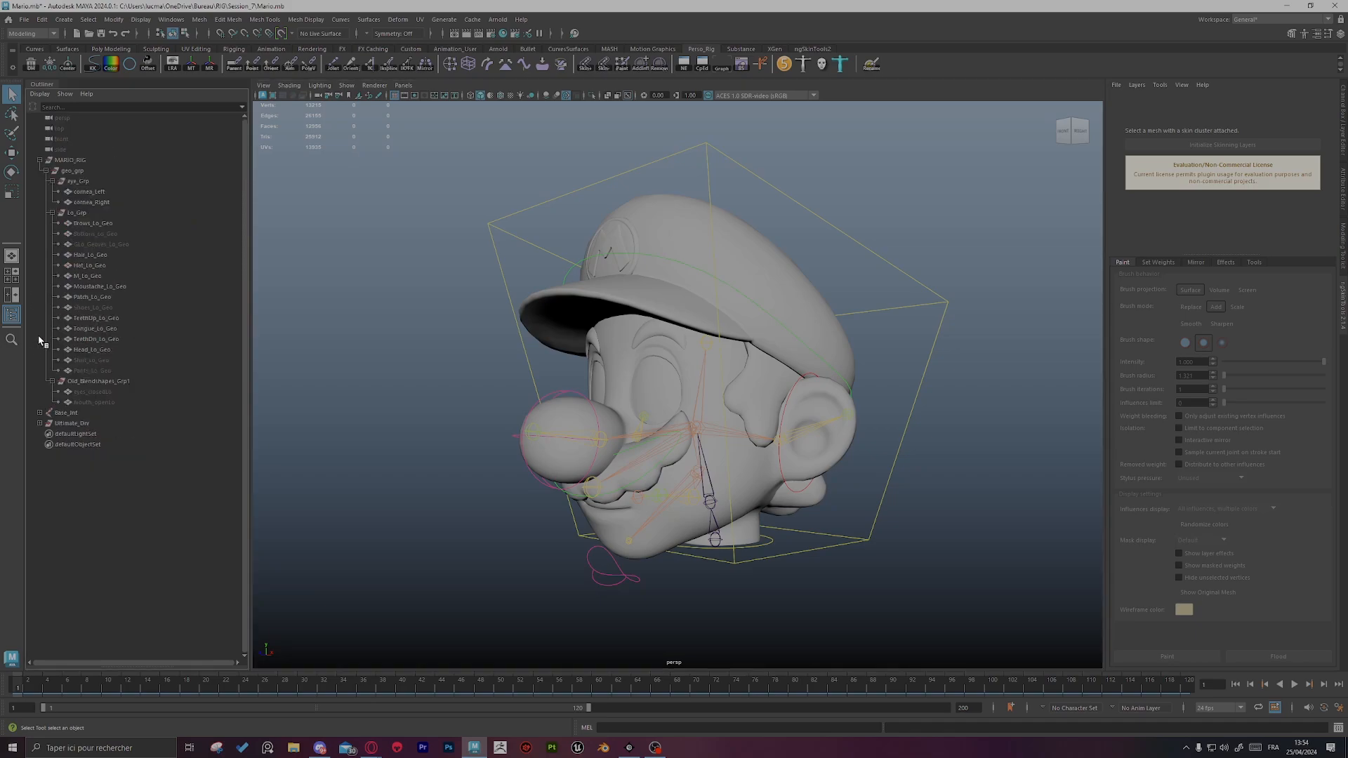
click(40, 160)
scroll(497, 466, up, 5)
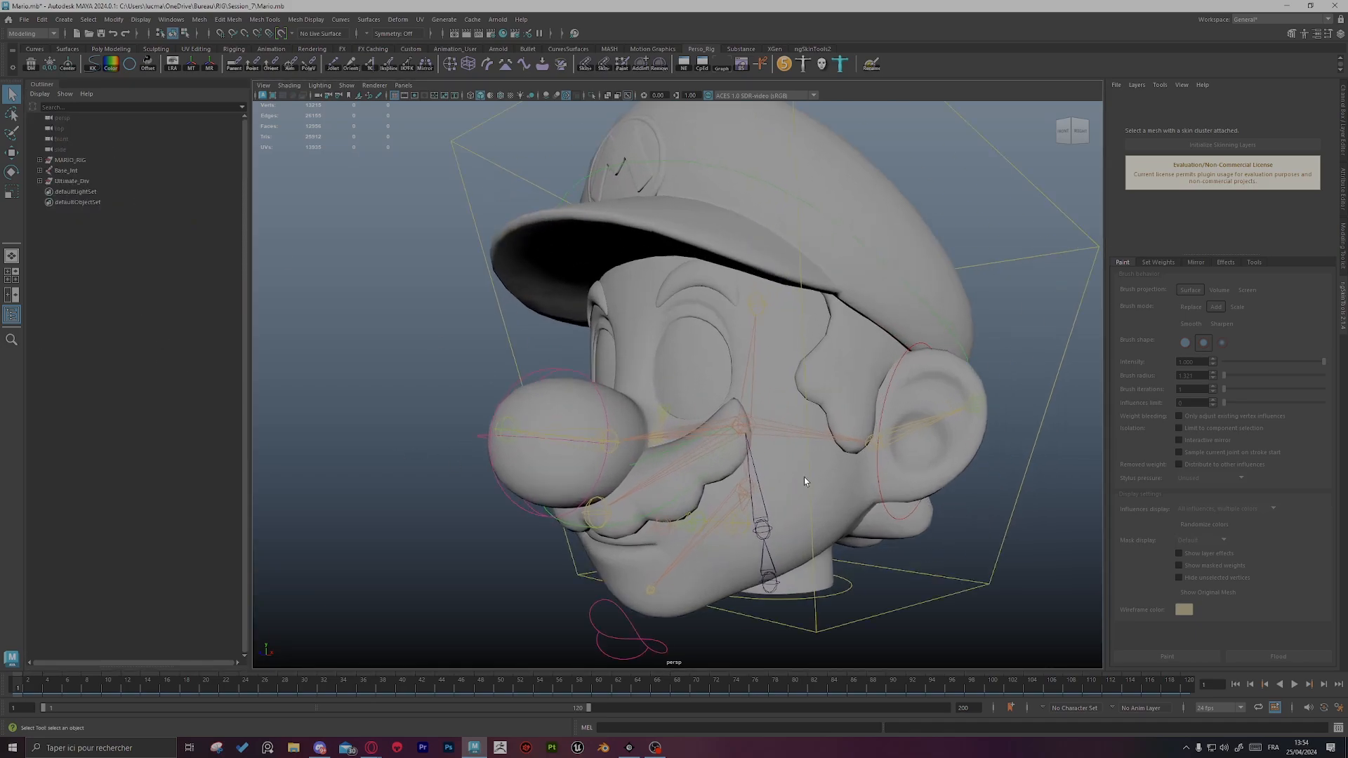
Step: Hide the head mesh to expose the tongue, teeth and moustache
click(660, 471)
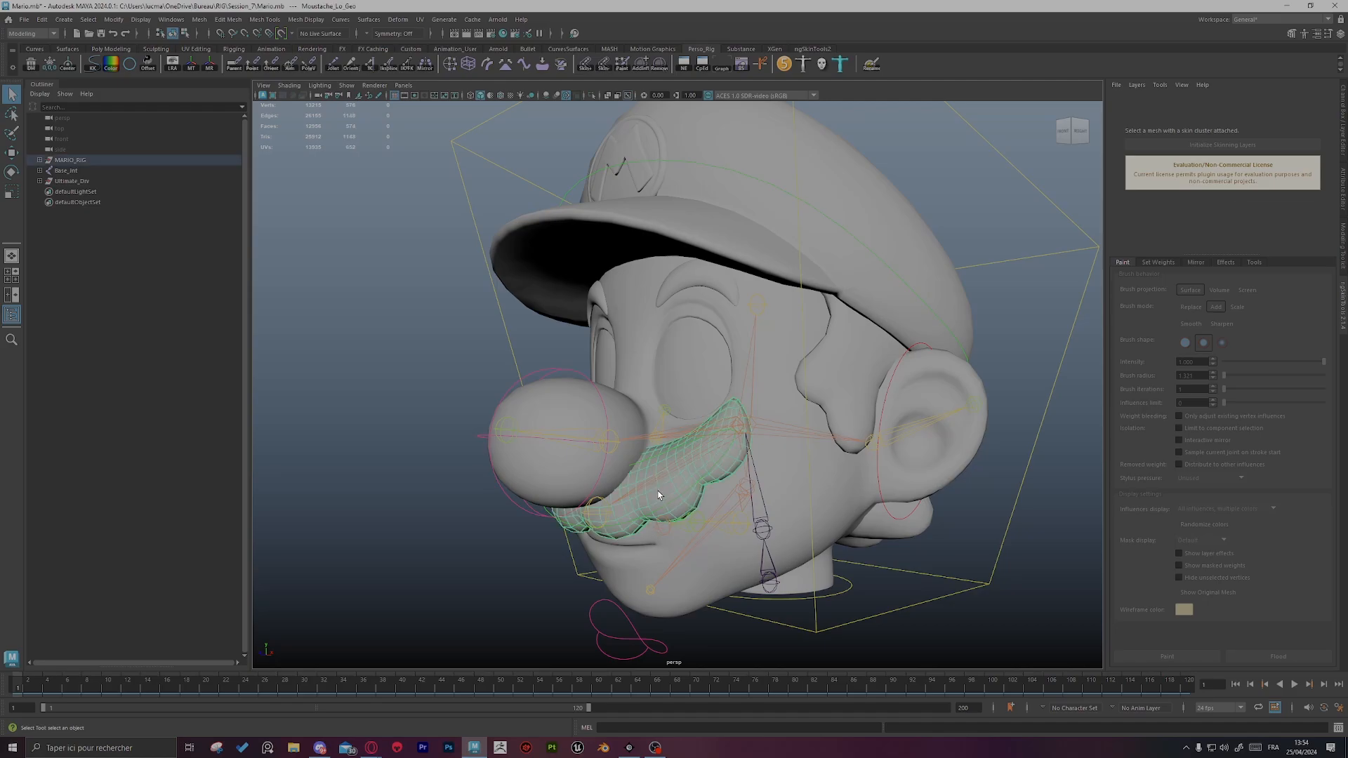
alt+drag(660, 471, 887, 478)
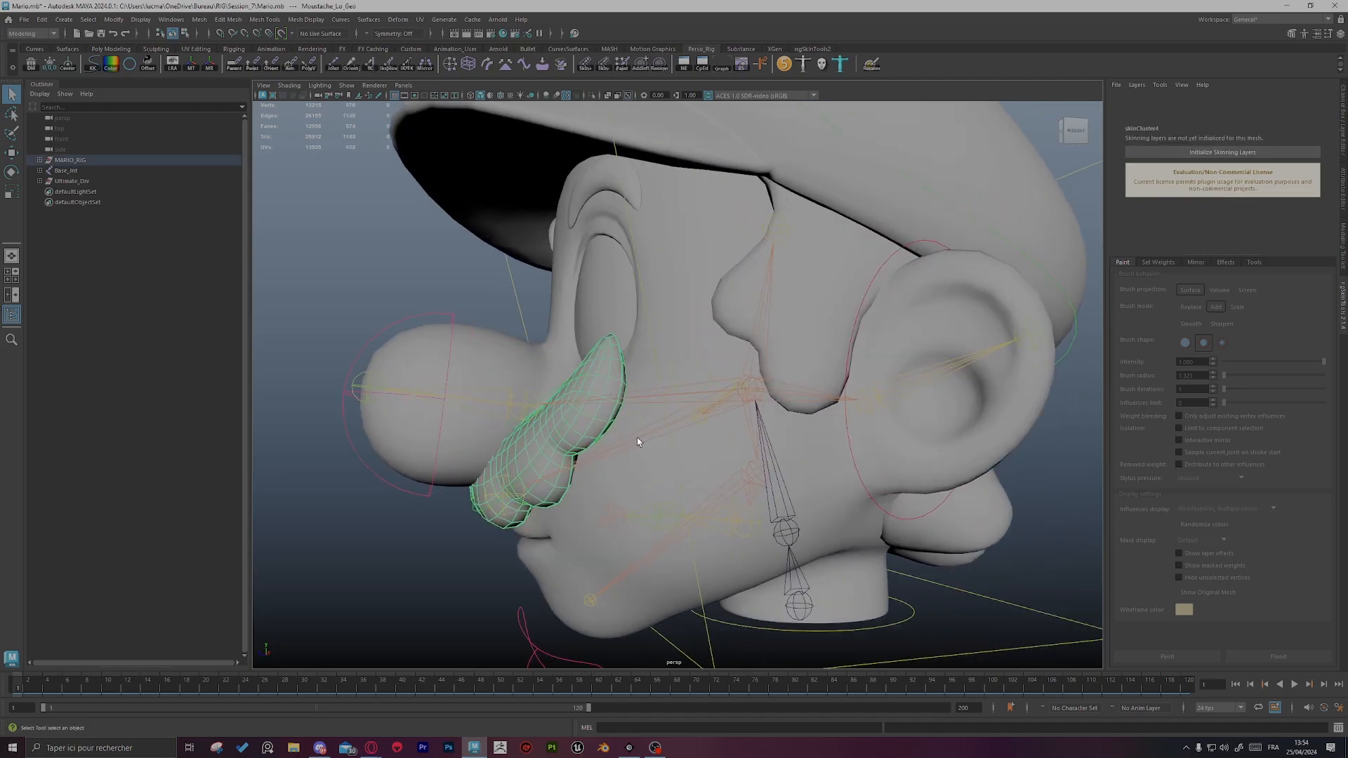
click(703, 454)
key(h)
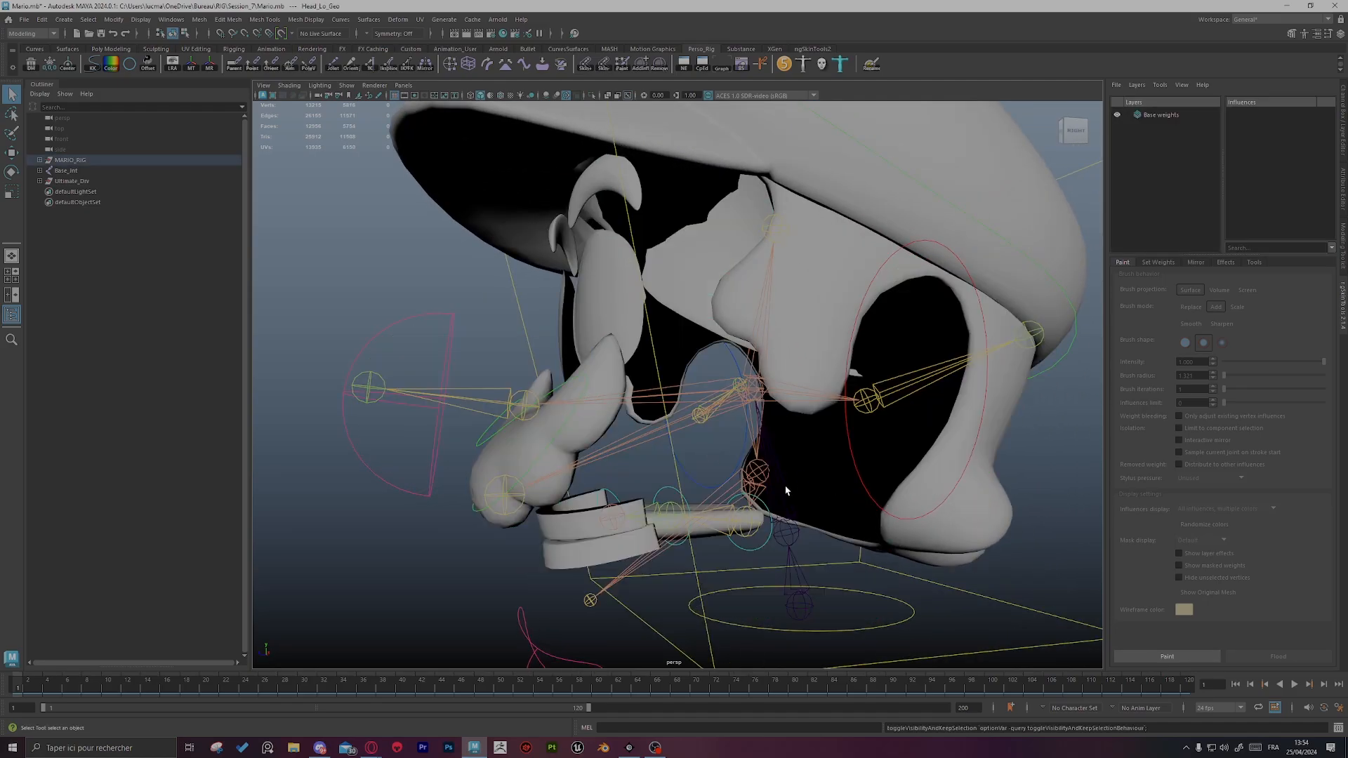
alt+drag(786, 487, 824, 484)
alt+drag(758, 523, 759, 537)
Step: Frame the tongue joints and examine the tongue mesh from several angles
click(718, 523)
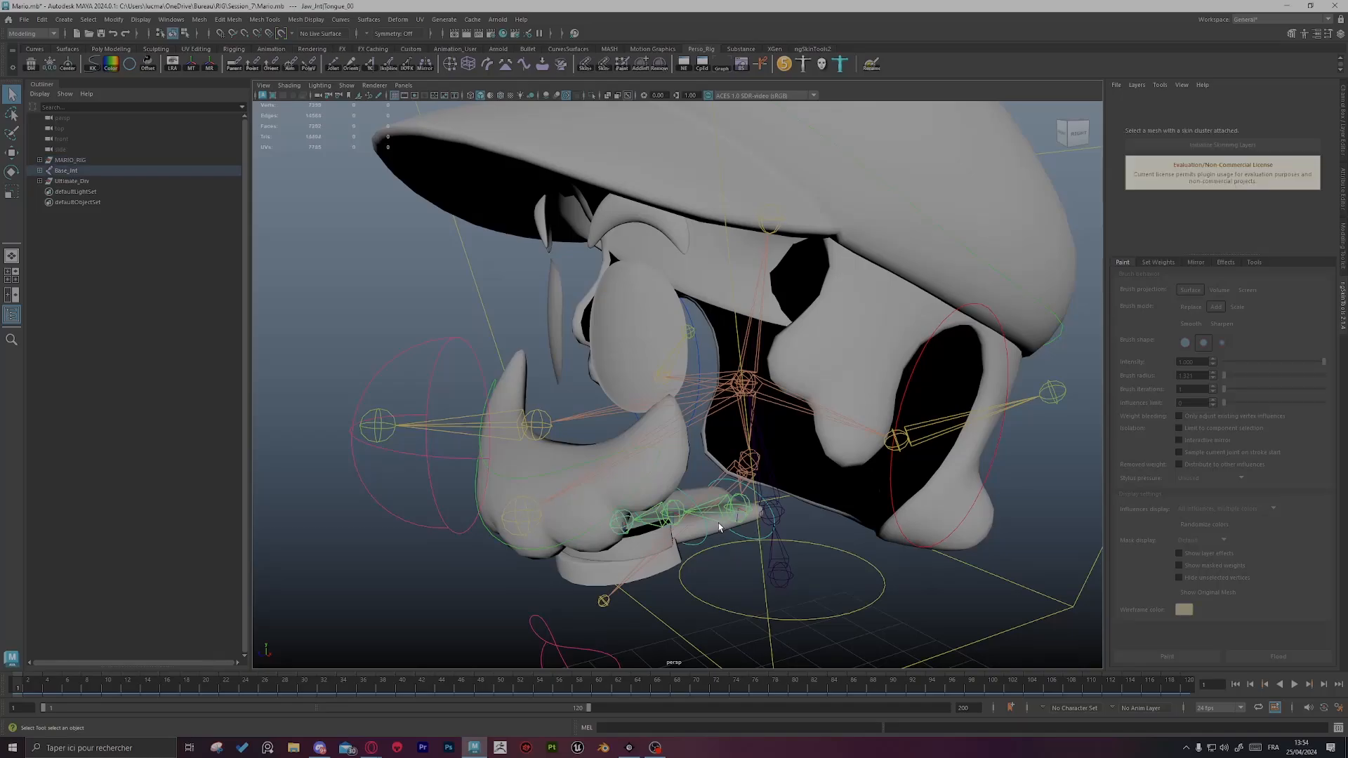
key(f)
click(780, 417)
alt+drag(780, 417, 858, 523)
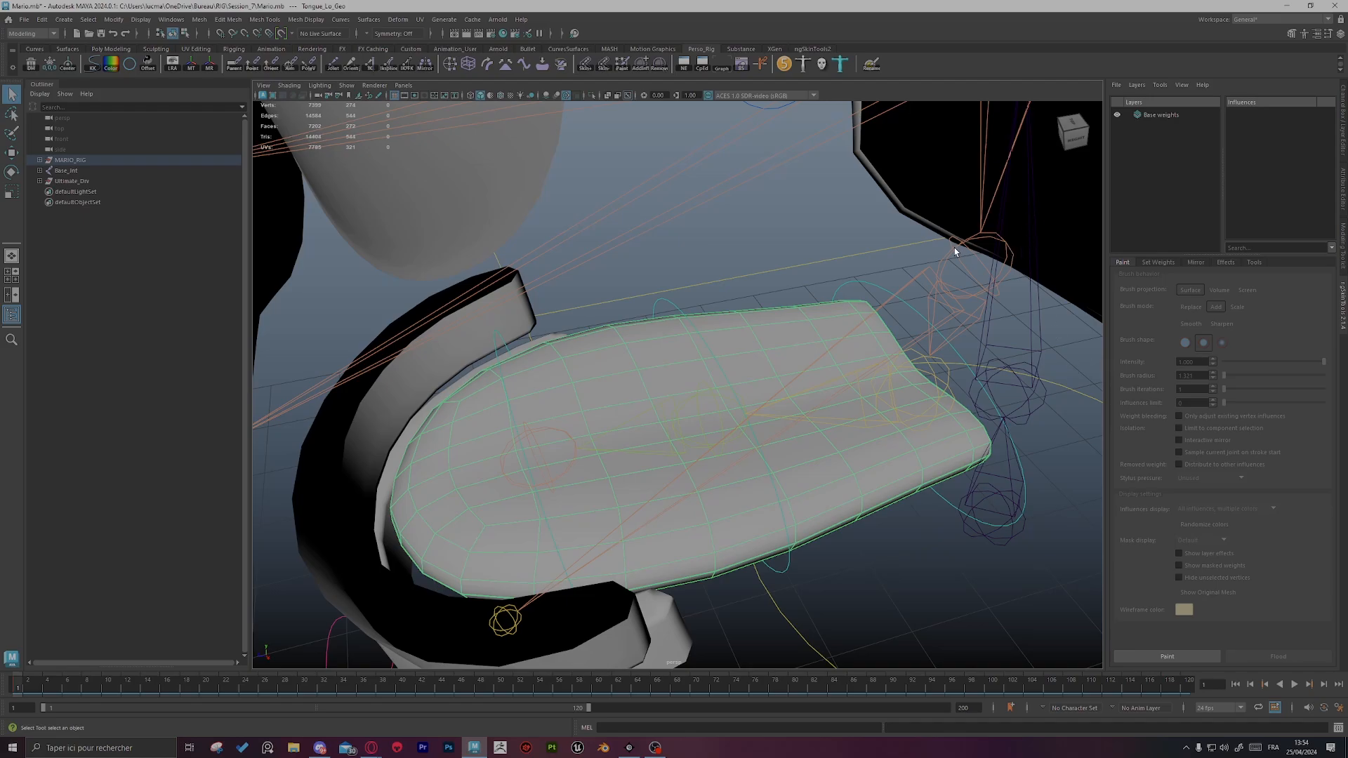
alt+drag(699, 223, 694, 334)
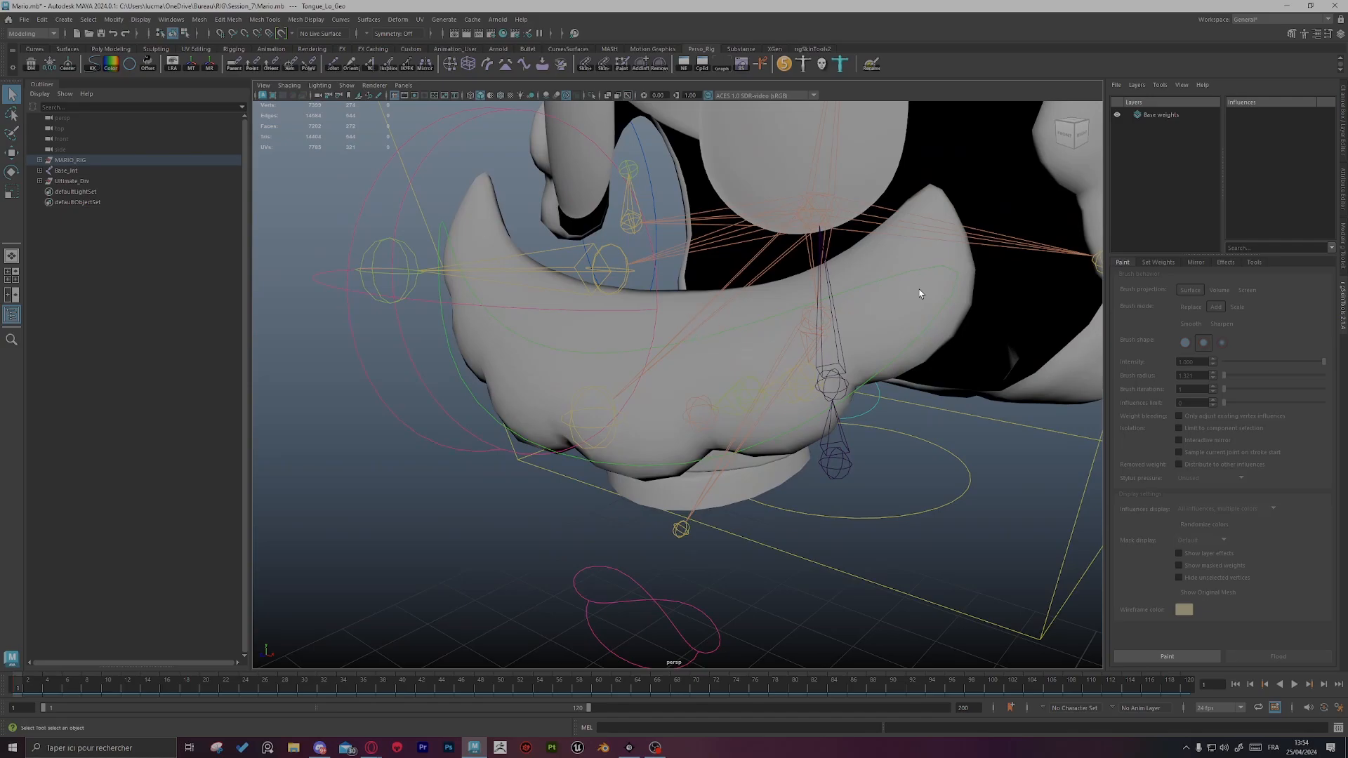
Step: Examine the moustache mesh and hide the Base_Jnt joint hierarchy and the Ultimate control group
click(942, 253)
alt+drag(886, 313, 824, 347)
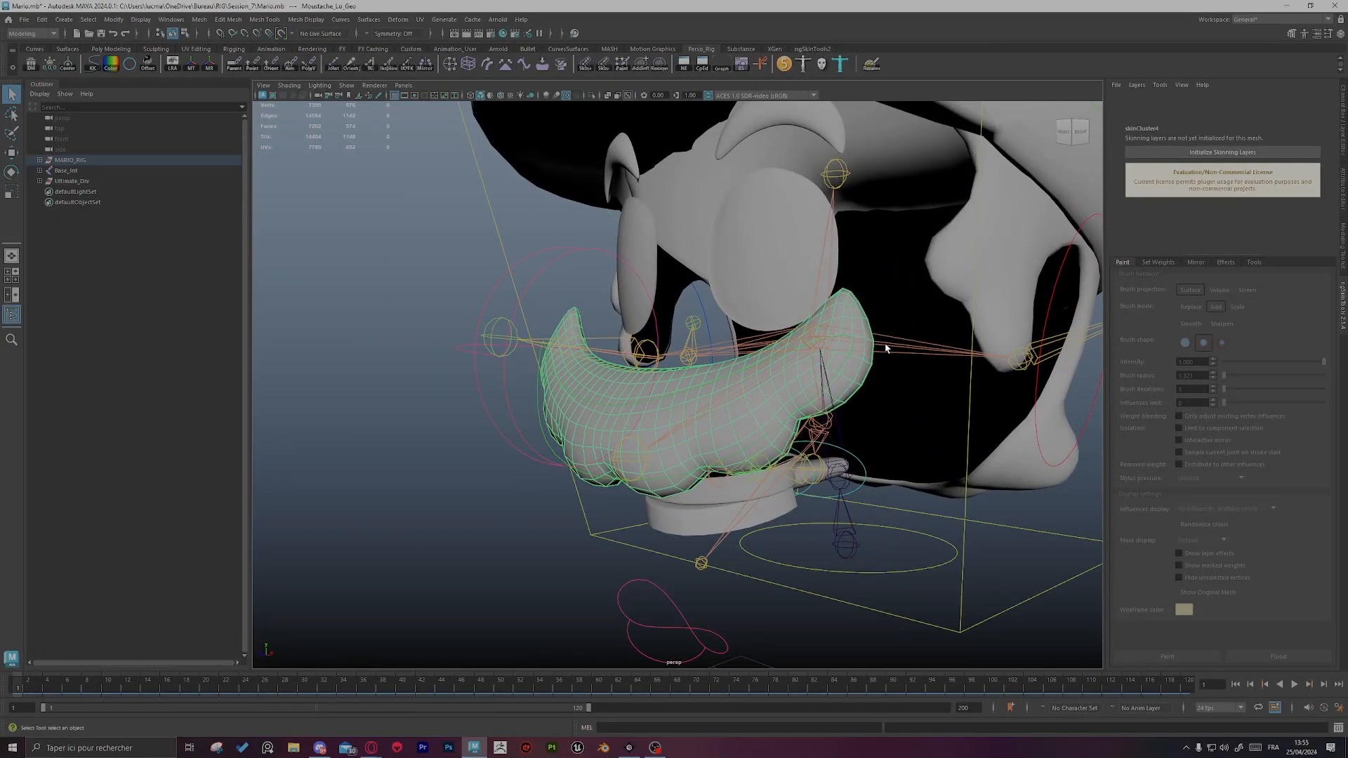
alt+drag(864, 387, 942, 435)
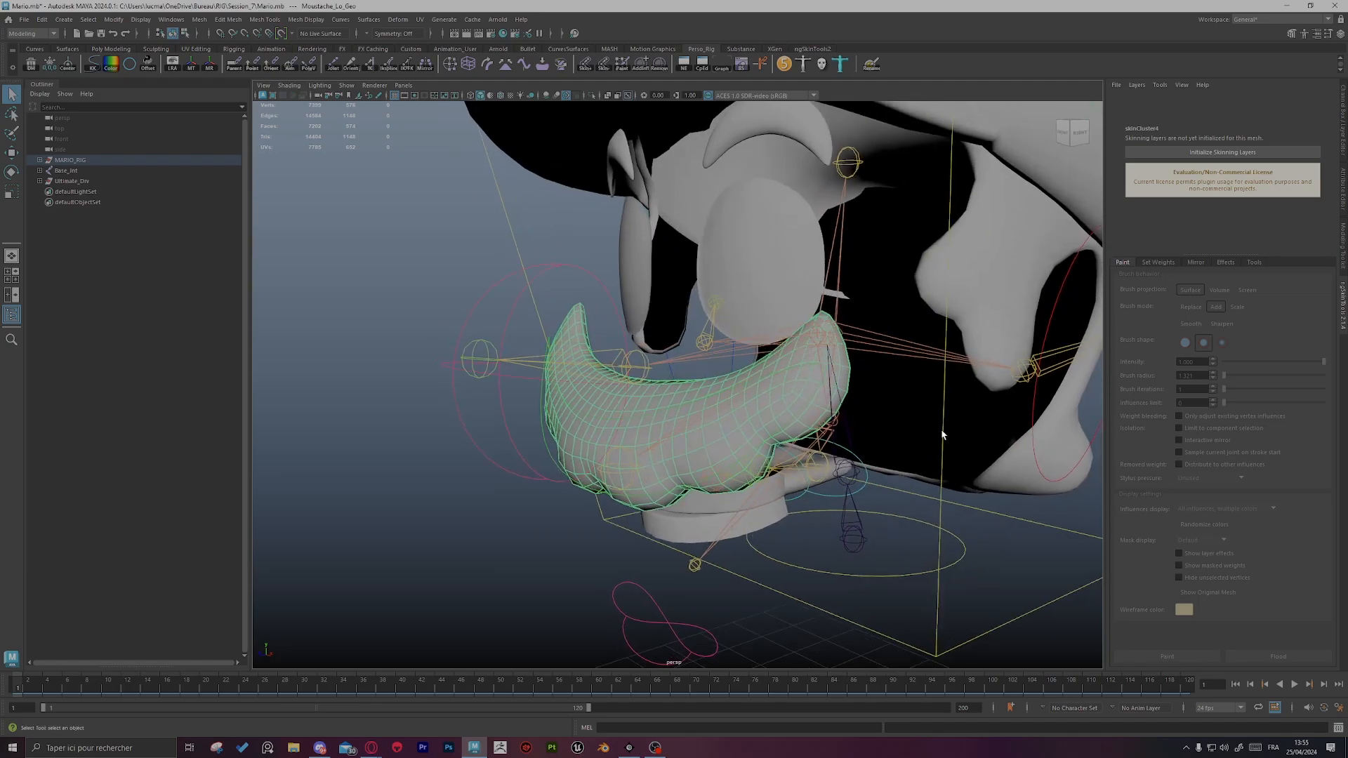
click(58, 170)
key(ctrl+h)
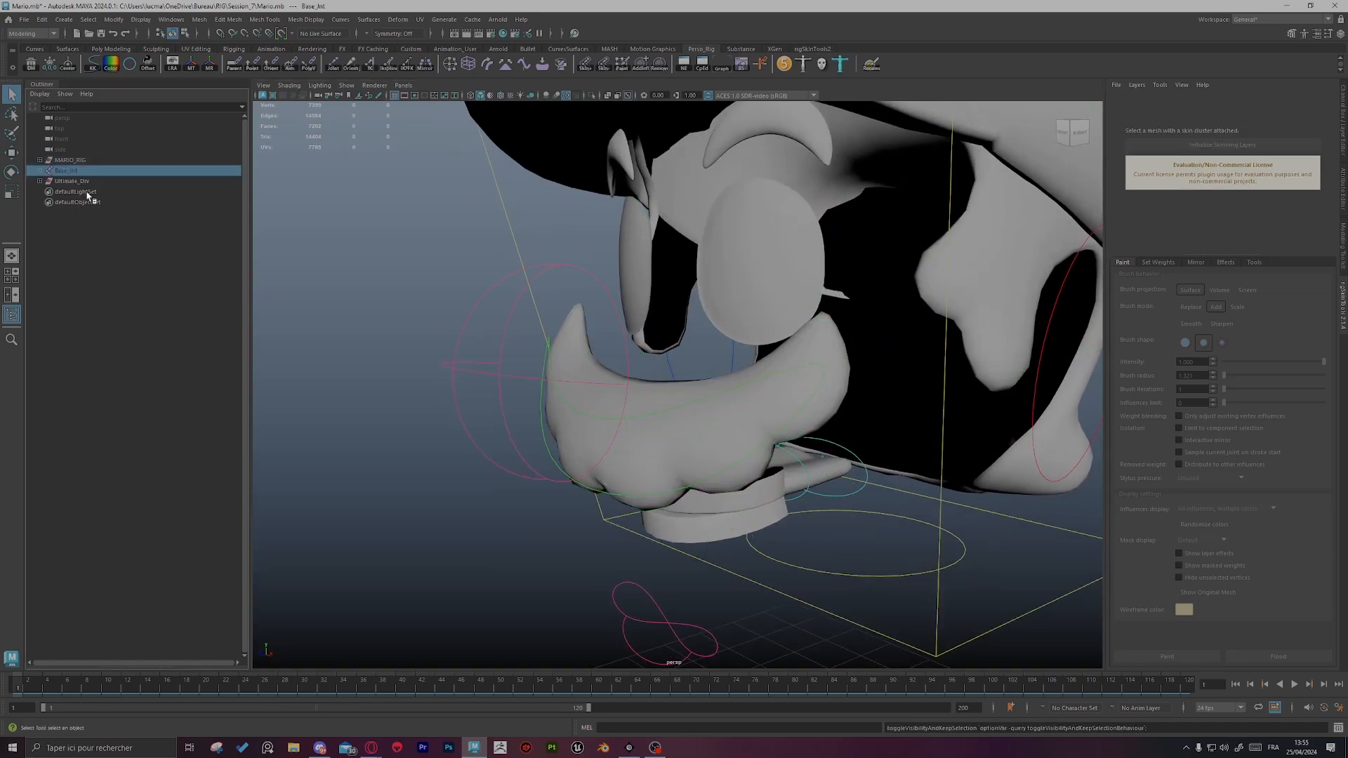
click(79, 181)
key(ctrl+h)
Step: Initialize skinning layers on the moustache mesh
click(418, 487)
scroll(861, 427, down, 5)
alt+drag(681, 421, 740, 439)
scroll(740, 439, up, 5)
click(740, 442)
alt+drag(933, 476, 1235, 114)
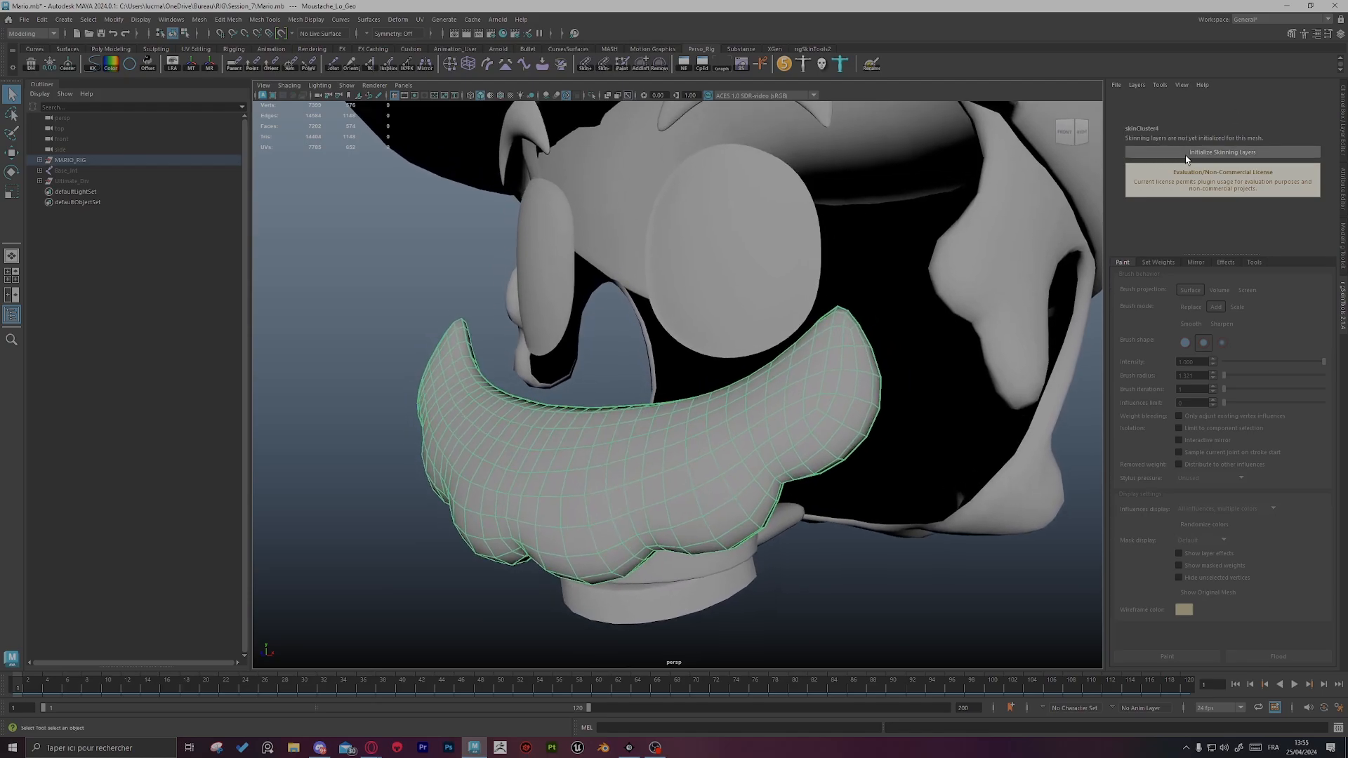
click(1255, 153)
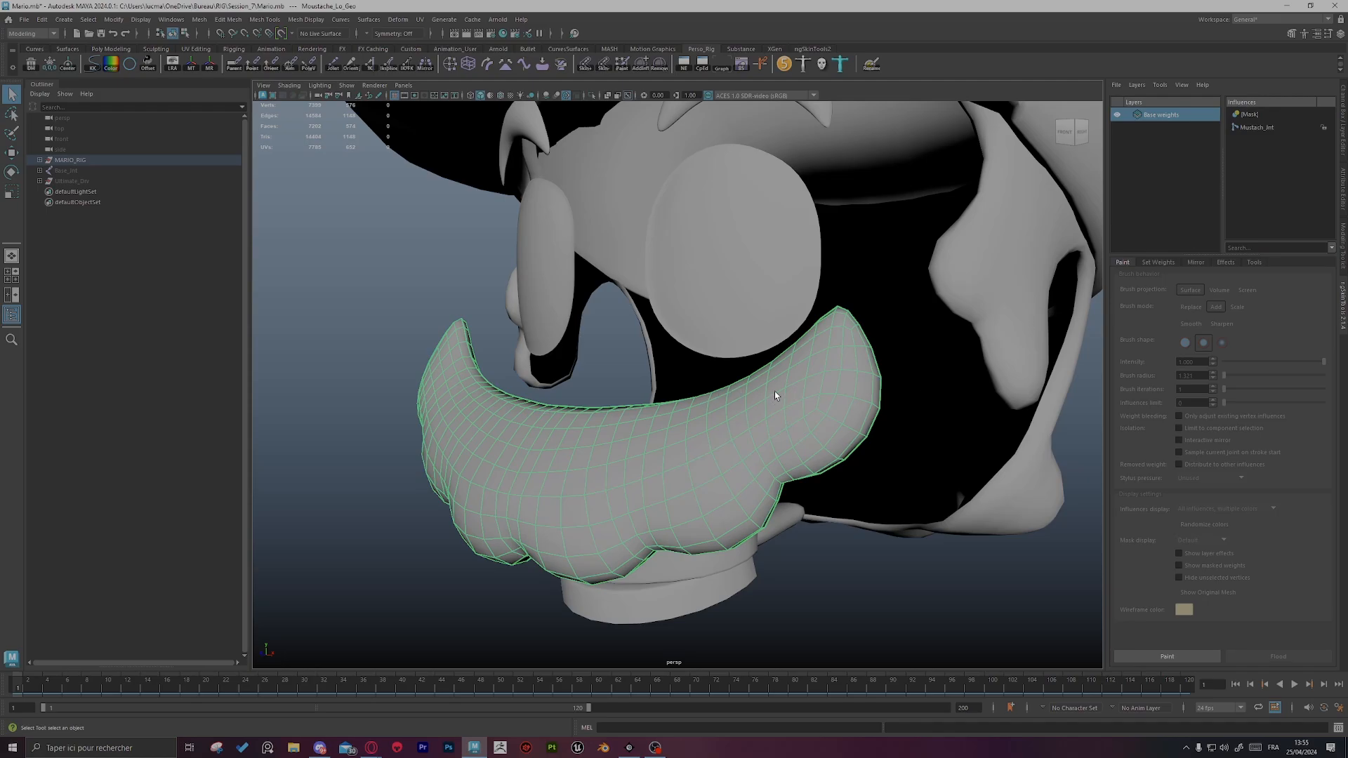
Step: Start weight painting on the moustache and pick the Mustach_Jnt influence to examine its weights
alt+drag(774, 396, 933, 322)
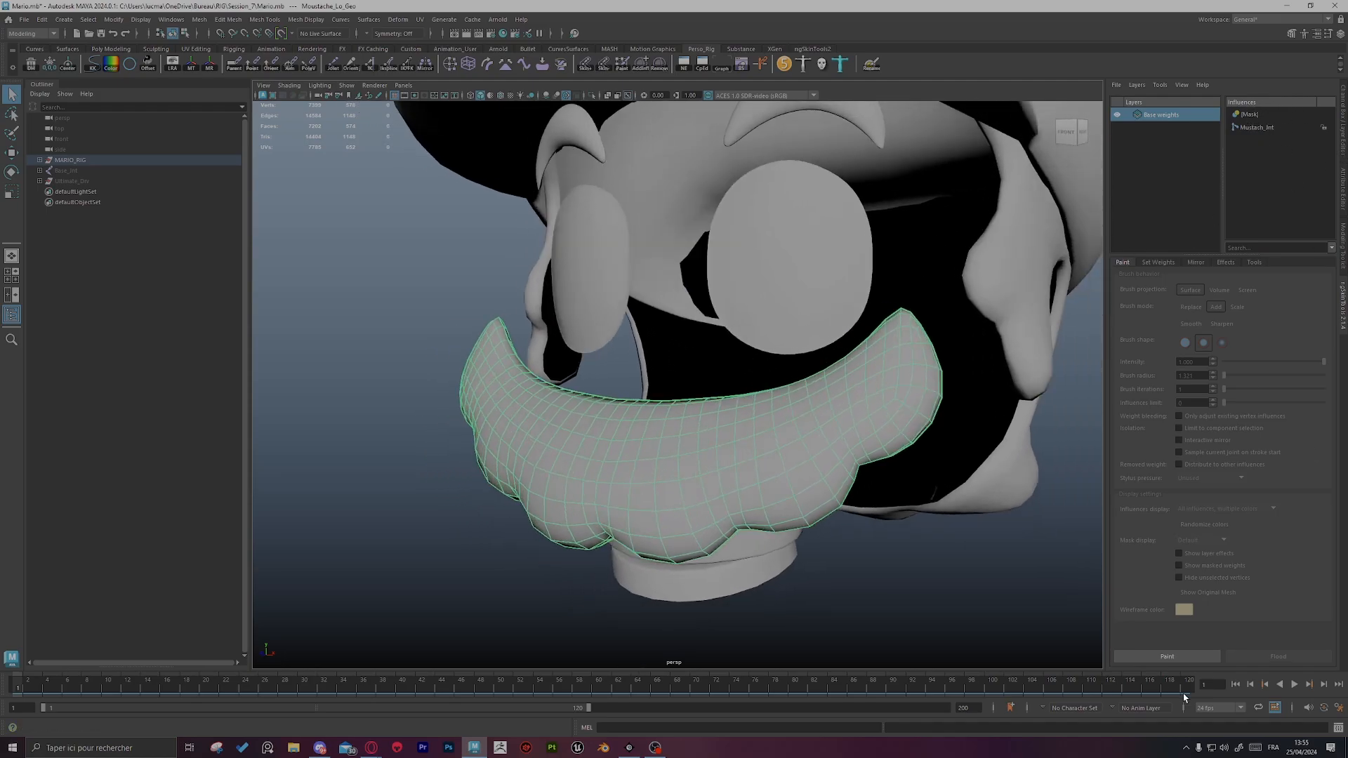
click(1167, 657)
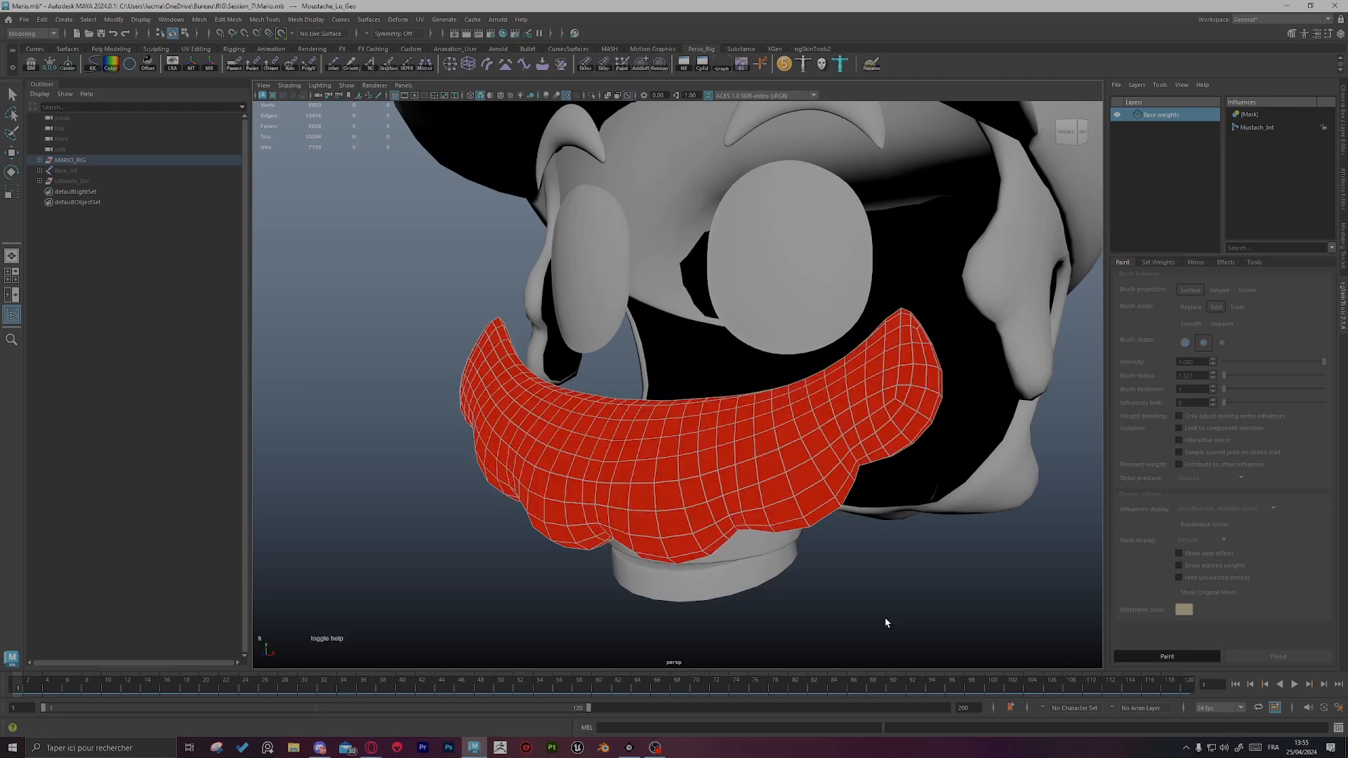
alt+drag(773, 482, 850, 456)
alt+right_drag(850, 456, 632, 440)
mouse_move(631, 439)
alt+mouse_down()
mouse_move(621, 427)
mouse_move(604, 442)
alt+mouse_up()
alt+right_drag(604, 442, 713, 516)
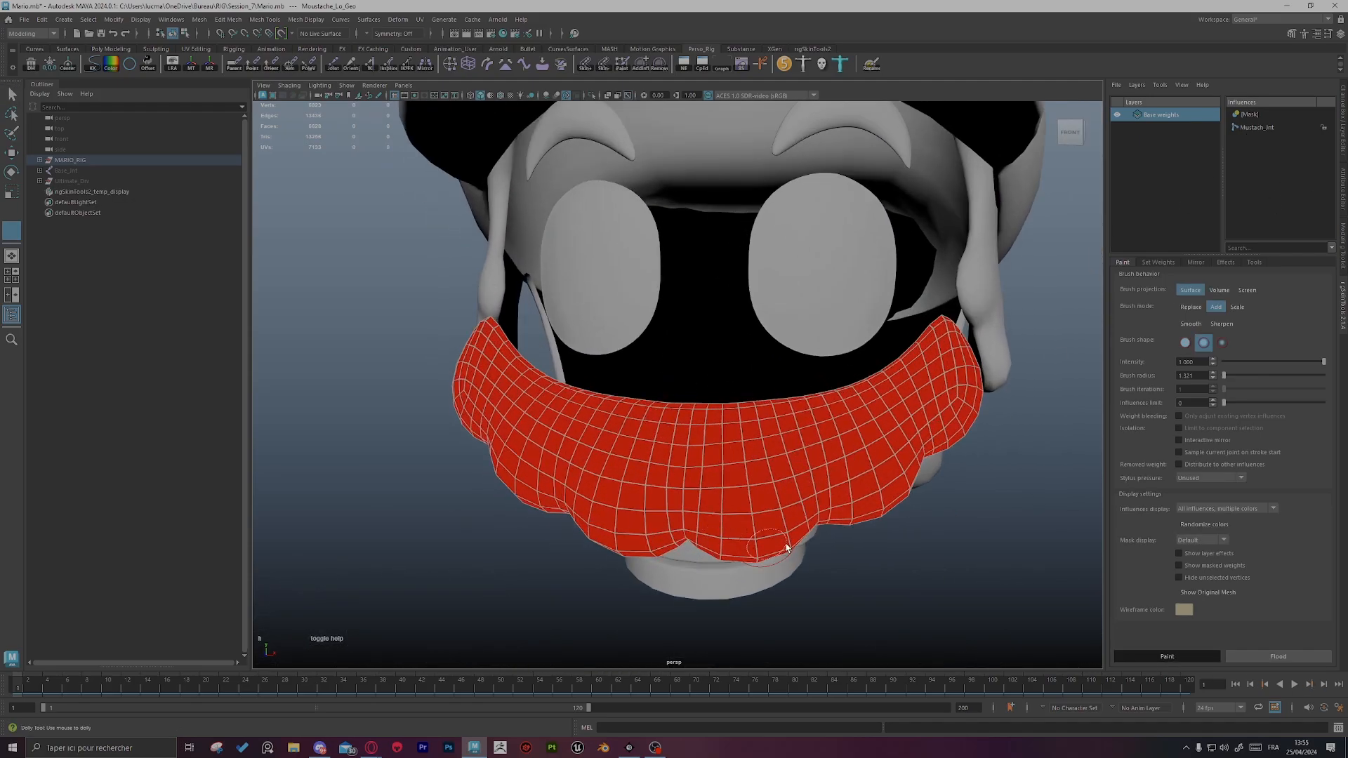
key(d)
mouse_move(916, 475)
alt+mouse_down()
mouse_move(987, 472)
mouse_move(868, 475)
mouse_move(875, 454)
mouse_move(894, 461)
mouse_move(758, 463)
alt+mouse_up()
alt+middle_drag(842, 473, 791, 372)
Step: Leave moustache painting, frame the tongue mesh and start weight painting on it
key(q)
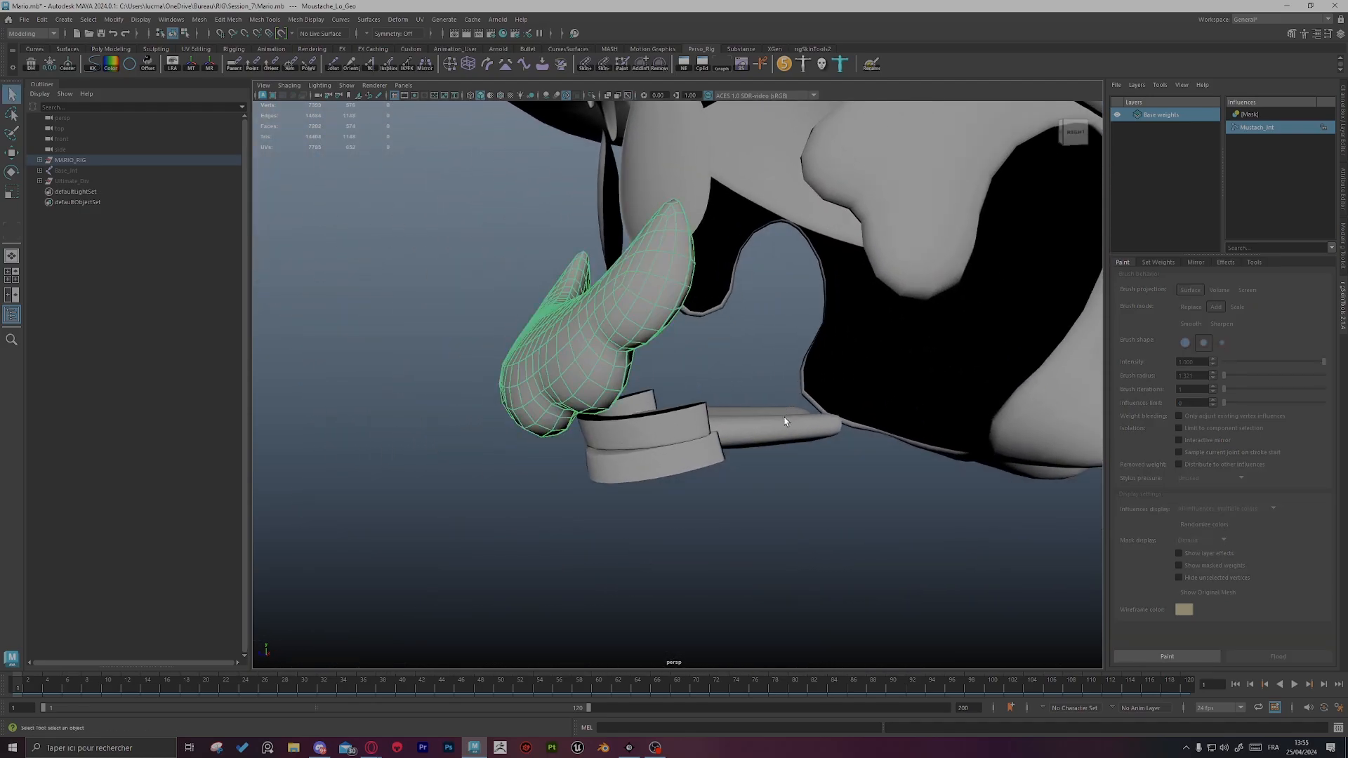
click(785, 423)
alt+drag(835, 294, 823, 331)
key(f)
click(1167, 657)
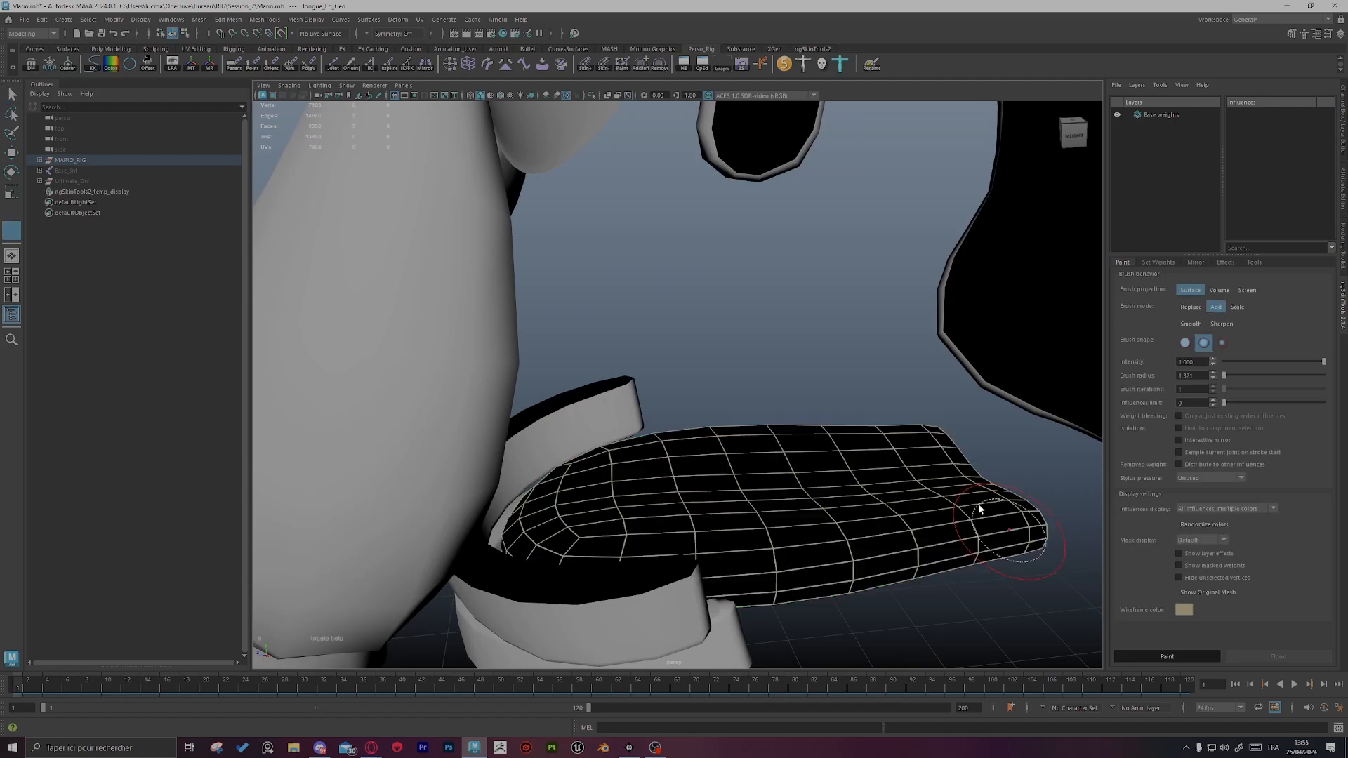
alt+right_drag(826, 458, 890, 499)
key(s)
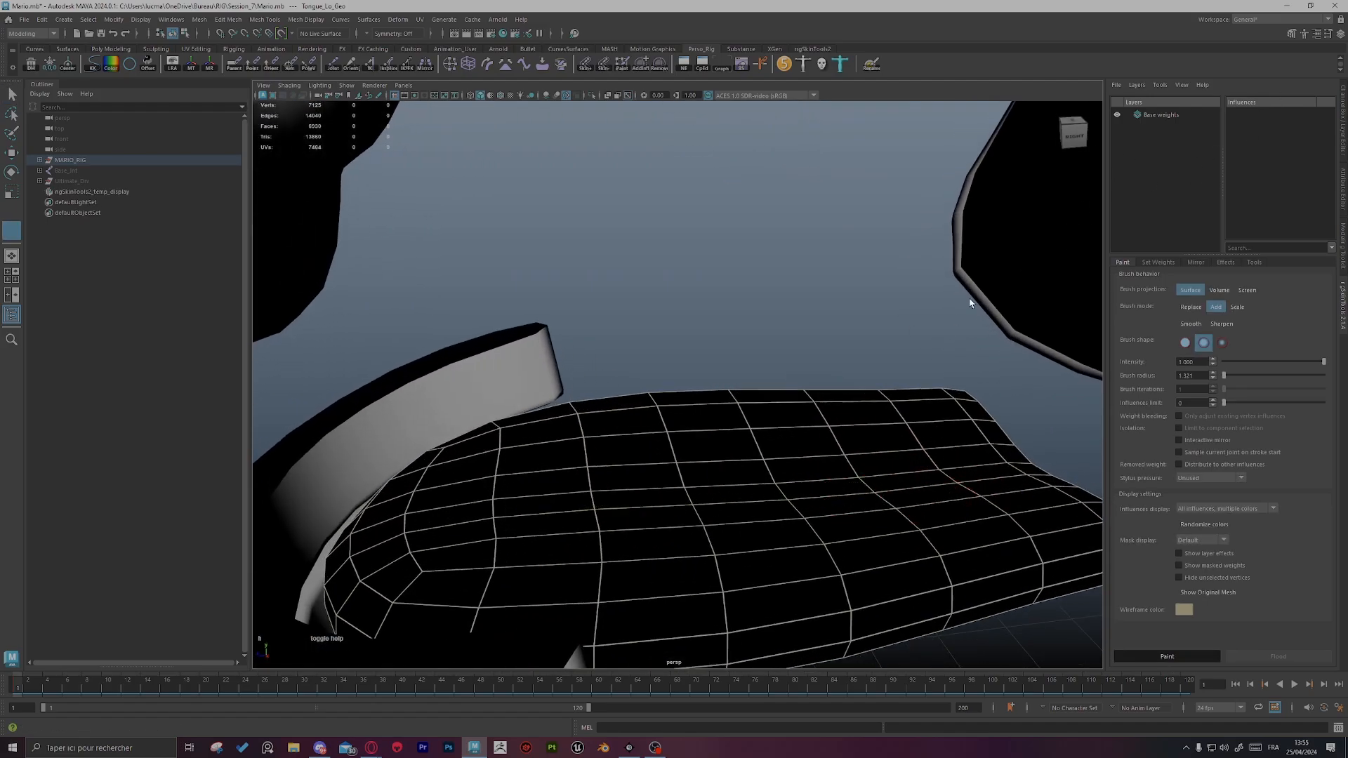
Step: Restart weight painting on the tongue with the Base weights layer active to display its influence colors
key(q)
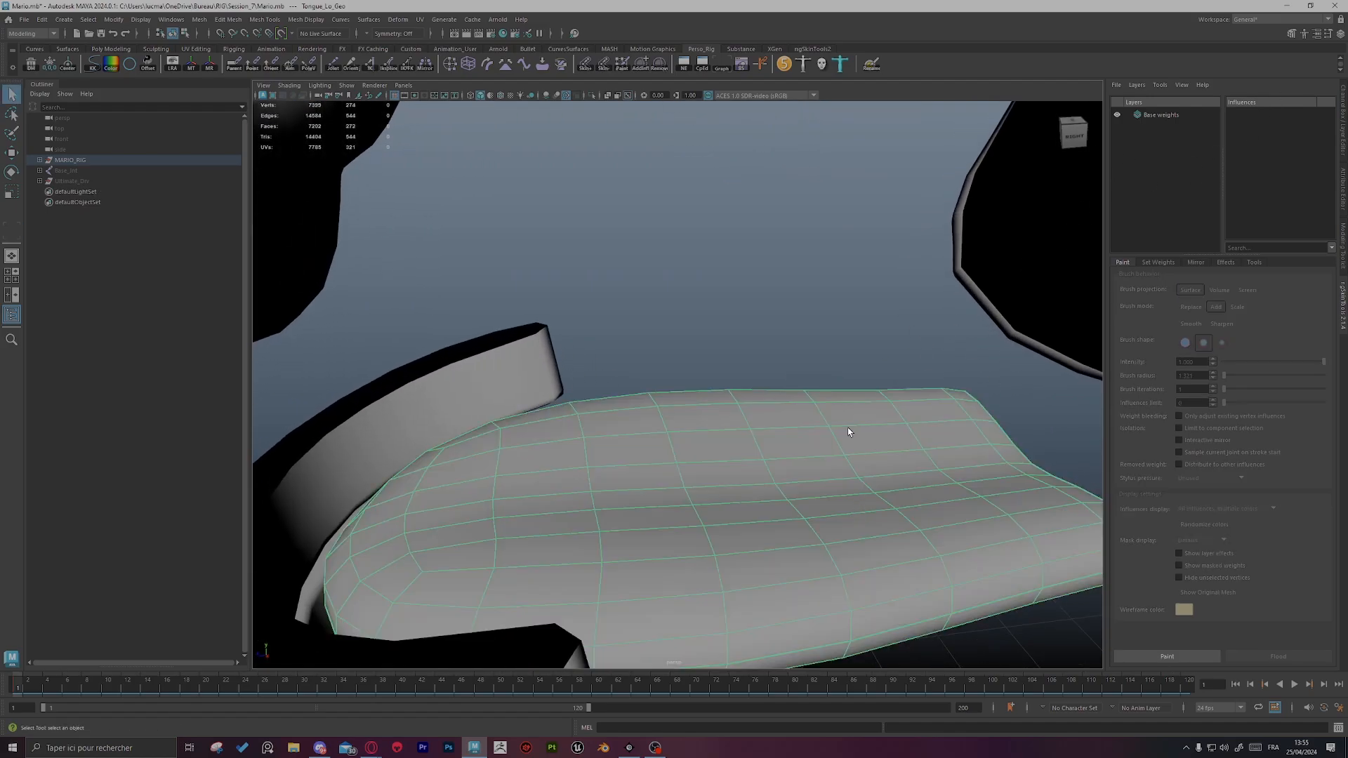
click(795, 273)
click(863, 432)
click(1188, 655)
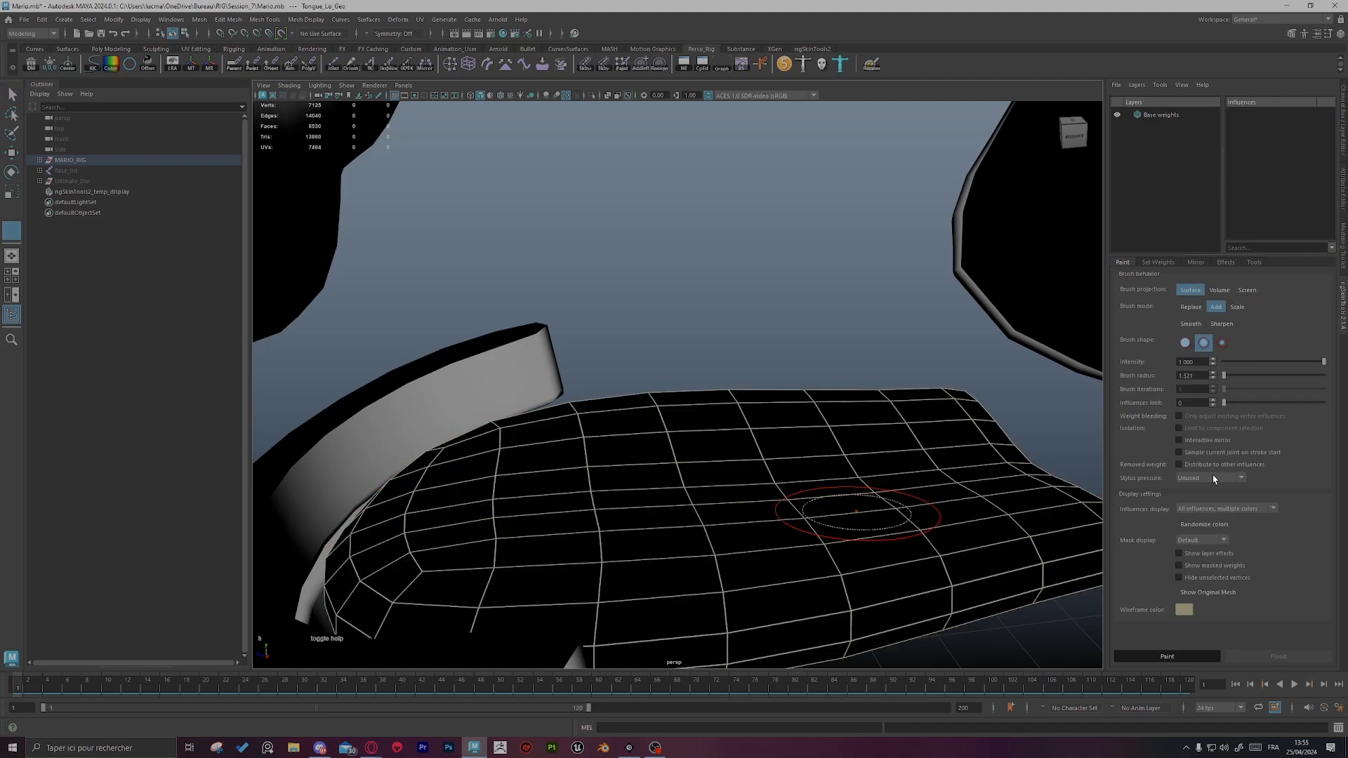
click(1177, 114)
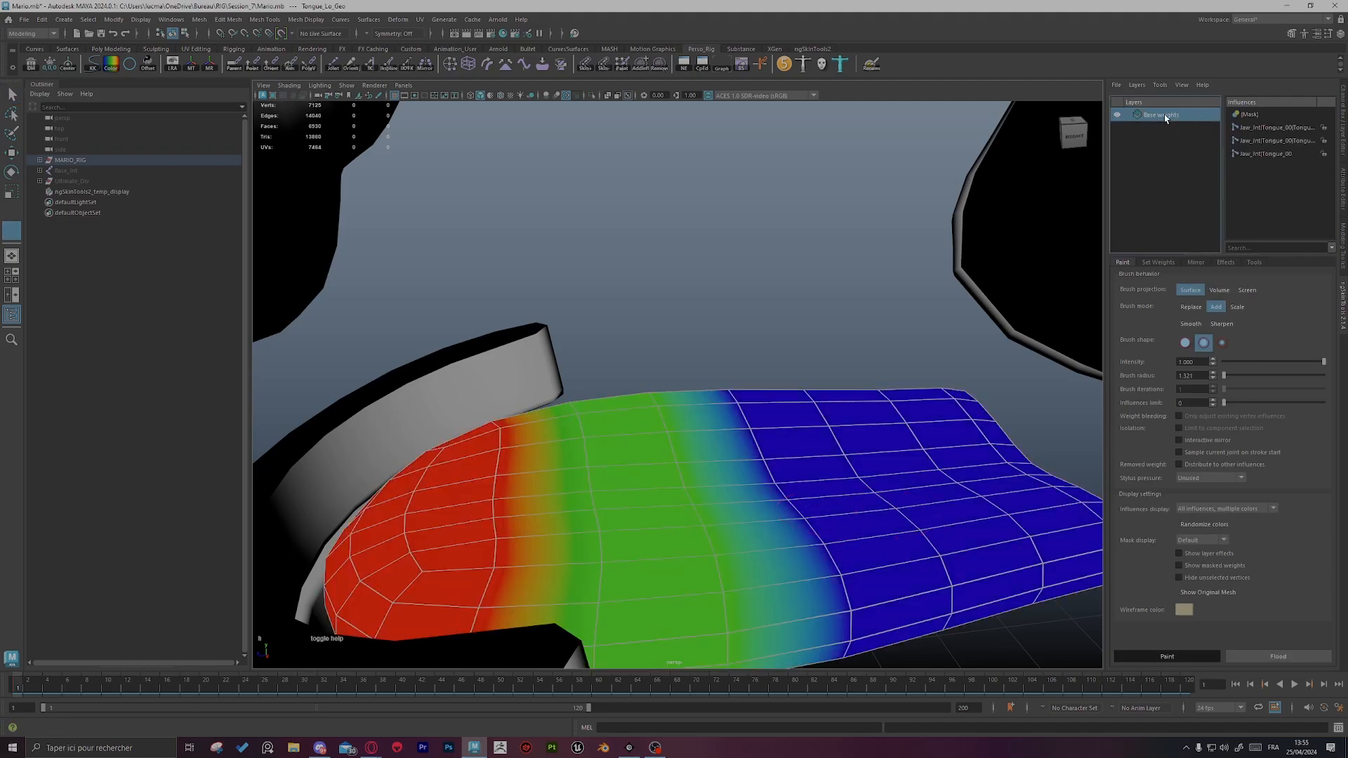
Step: Isolate the tongue mesh in the viewport and resume painting its weights
alt+right_drag(962, 291, 707, 285)
alt+drag(706, 286, 828, 313)
mouse_move(827, 313)
alt+right_down()
mouse_move(968, 491)
mouse_move(894, 342)
mouse_move(740, 337)
alt+right_up()
alt+drag(740, 337, 793, 362)
alt+right_drag(794, 362, 837, 414)
alt+drag(837, 414, 733, 220)
key(q)
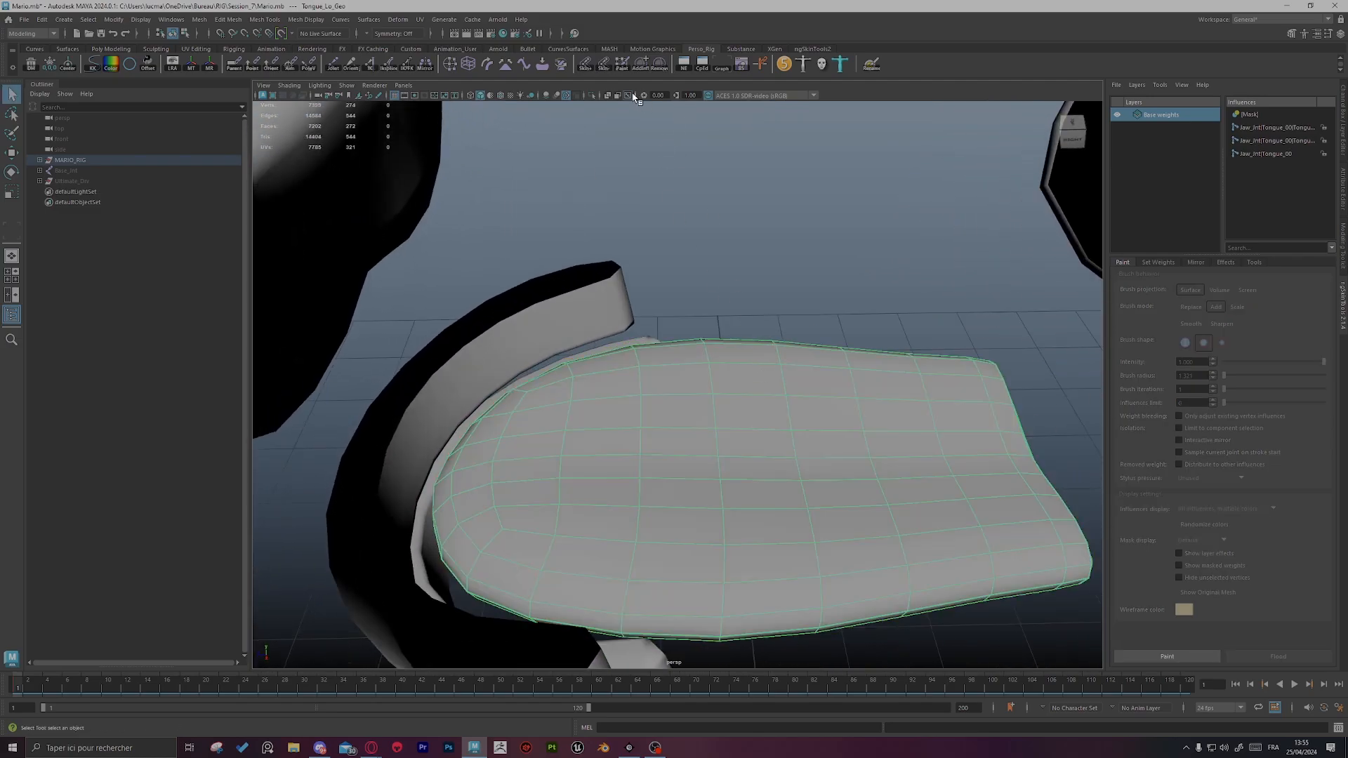
click(592, 95)
click(1167, 656)
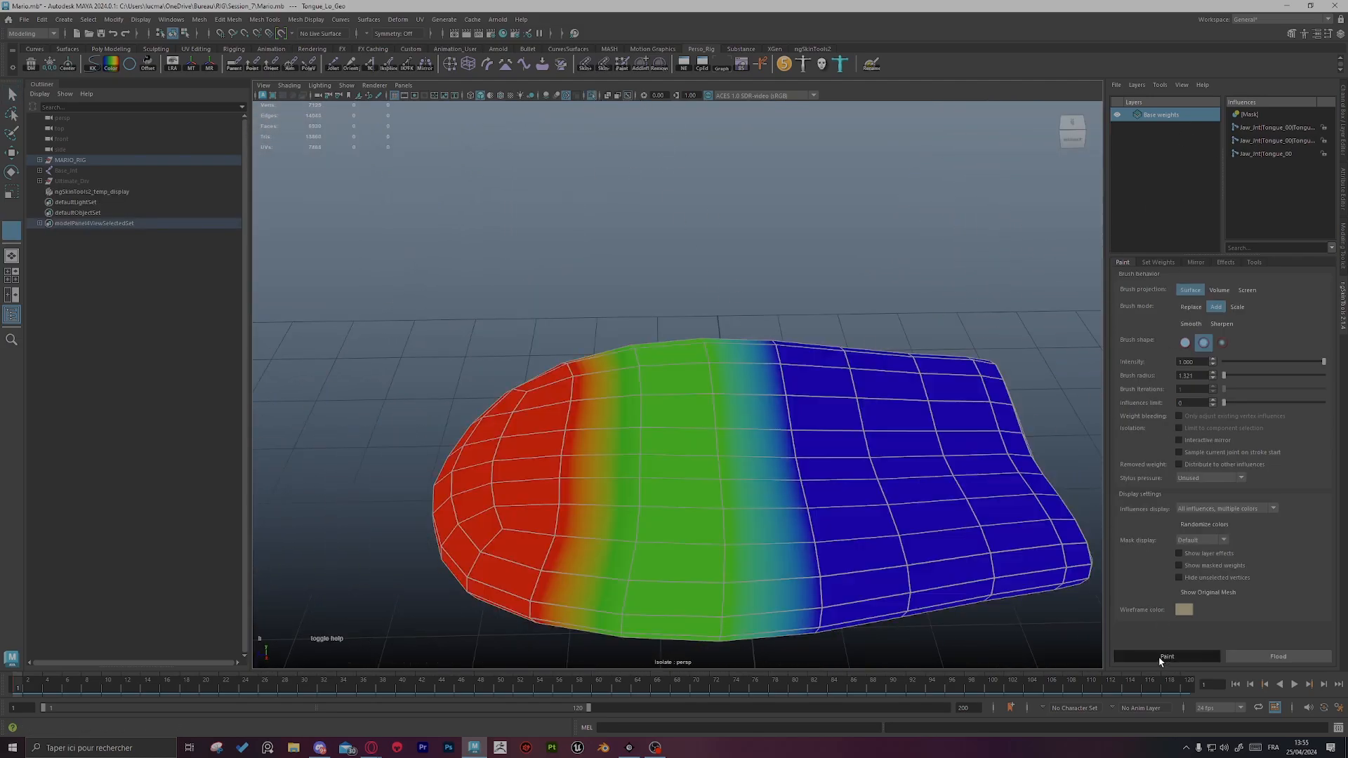
Step: Pick the Tongue_00 influence on the mesh and examine its weights at the back of the tongue
mouse_move(842, 435)
alt+mouse_down()
mouse_move(891, 402)
mouse_move(957, 391)
mouse_move(927, 331)
mouse_move(881, 330)
alt+mouse_up()
key(s)
alt+middle_drag(881, 330, 935, 379)
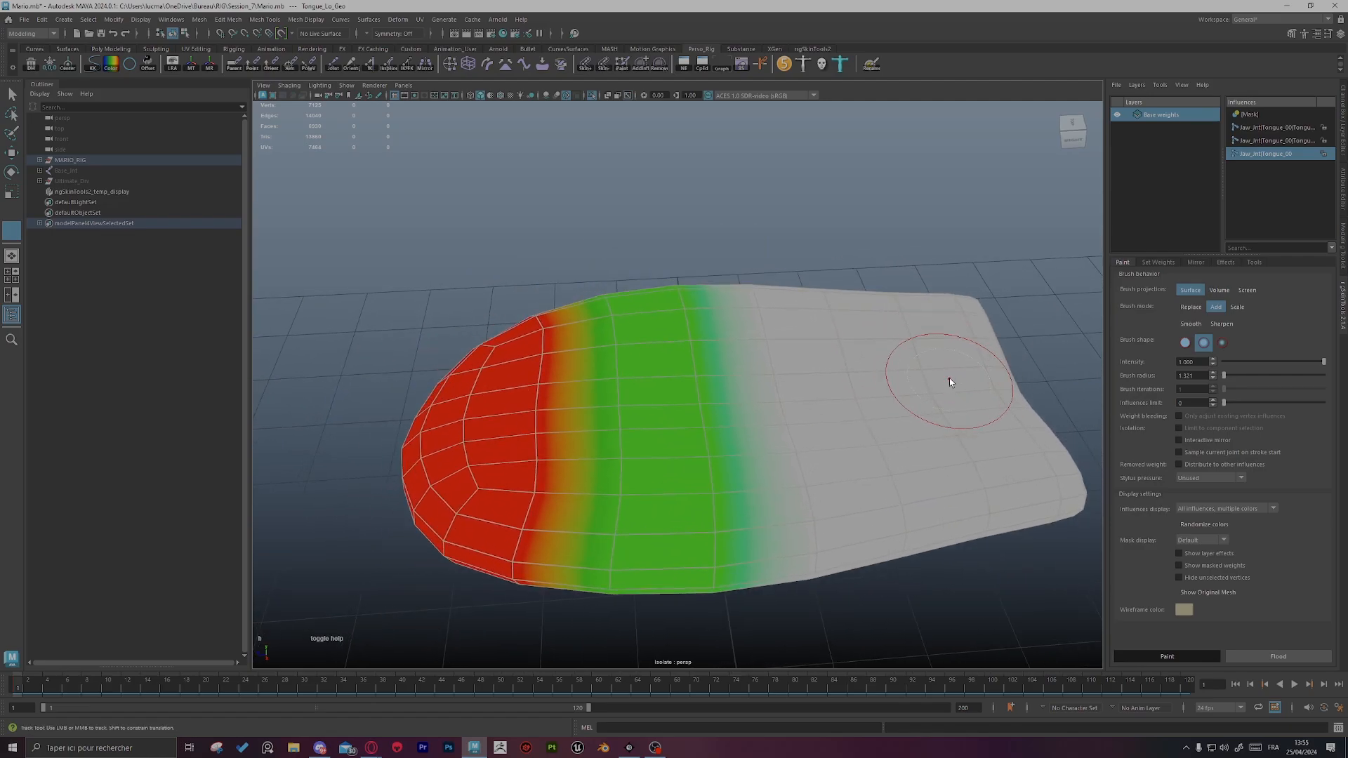
key(s)
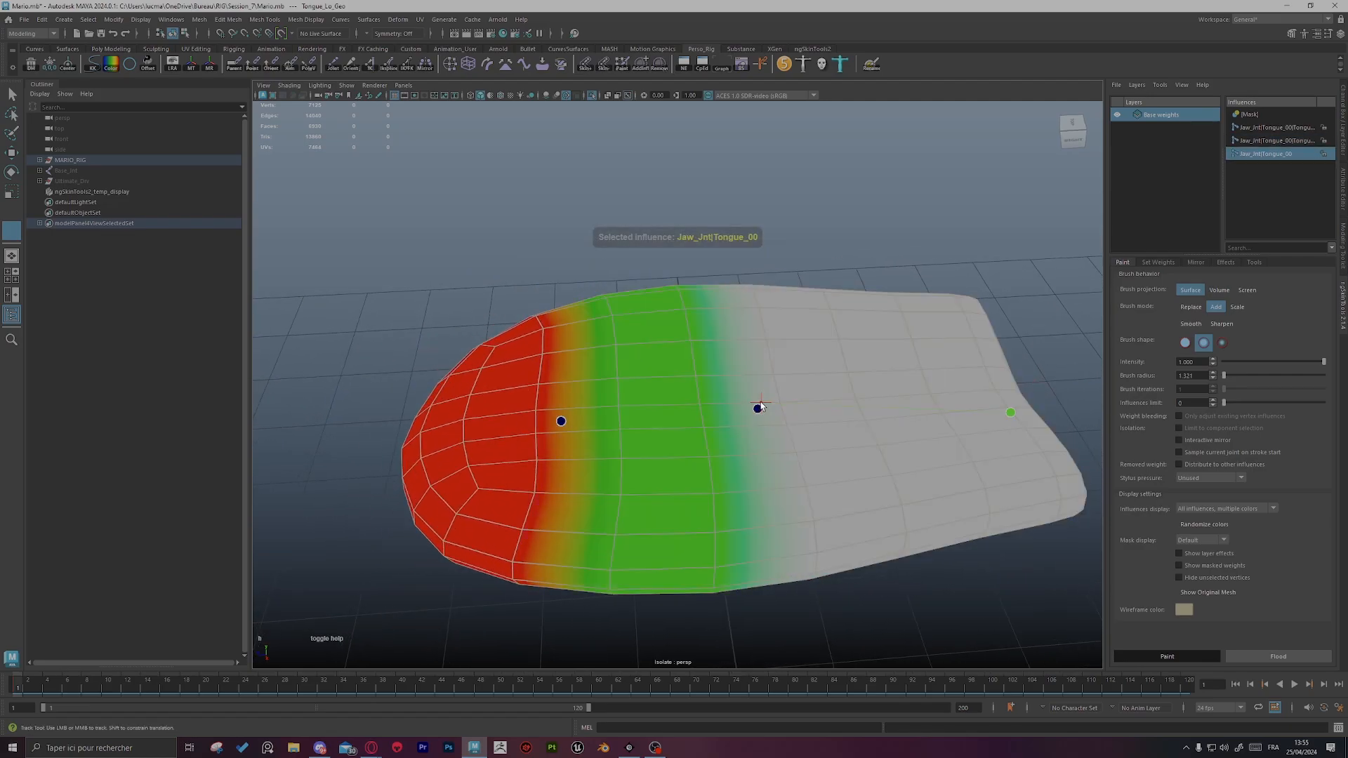
drag(554, 421, 877, 418)
alt+drag(997, 302, 876, 323)
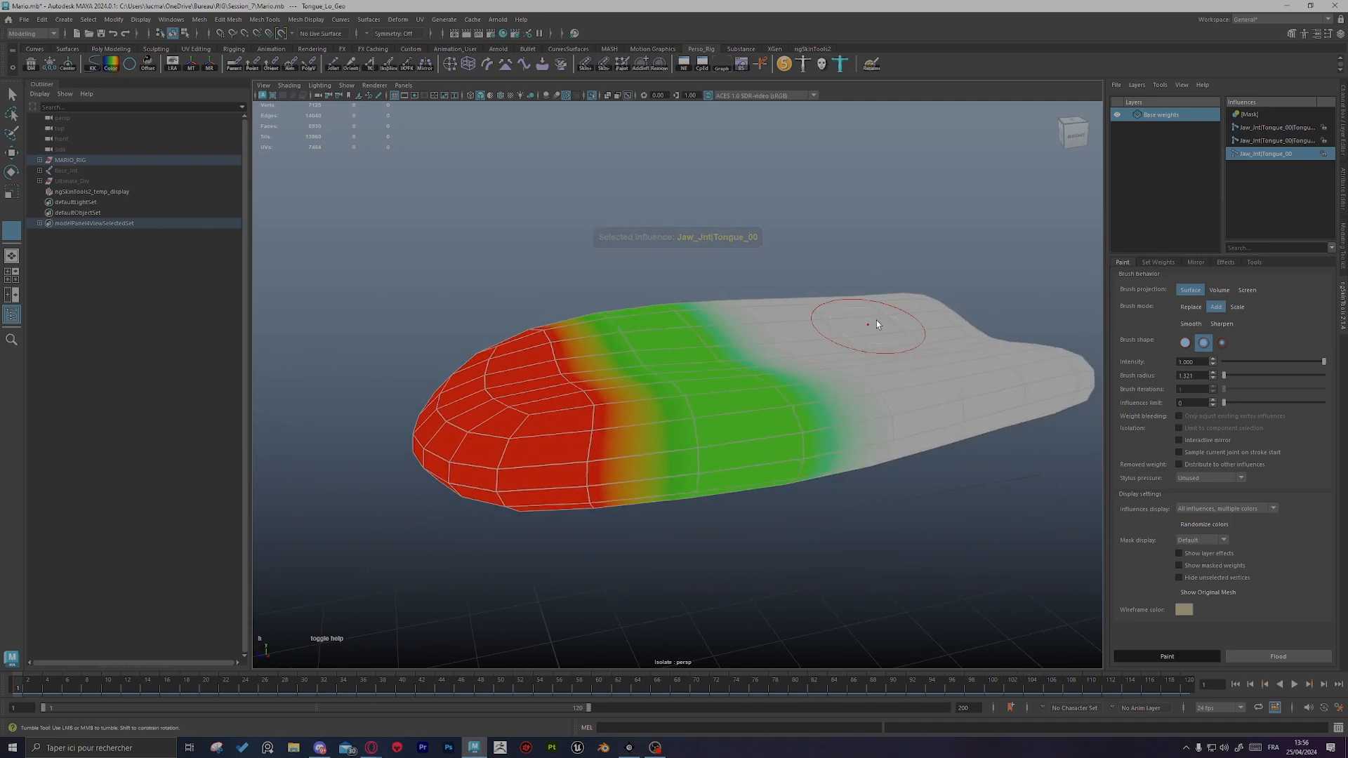
Step: Pick the Tongue_01 and Tongue_02 influences to examine the weights of the tongue's middle and tip
mouse_move(763, 341)
mouse_down()
mouse_move(574, 384)
mouse_move(813, 357)
mouse_move(740, 359)
mouse_move(971, 352)
mouse_up()
key(s)
drag(546, 305, 586, 386)
mouse_move(778, 365)
mouse_down()
mouse_move(590, 390)
mouse_move(921, 364)
mouse_move(600, 402)
mouse_move(1037, 371)
mouse_move(632, 386)
mouse_move(982, 372)
mouse_move(655, 383)
mouse_move(707, 391)
mouse_move(895, 348)
mouse_move(701, 379)
mouse_move(758, 359)
mouse_up()
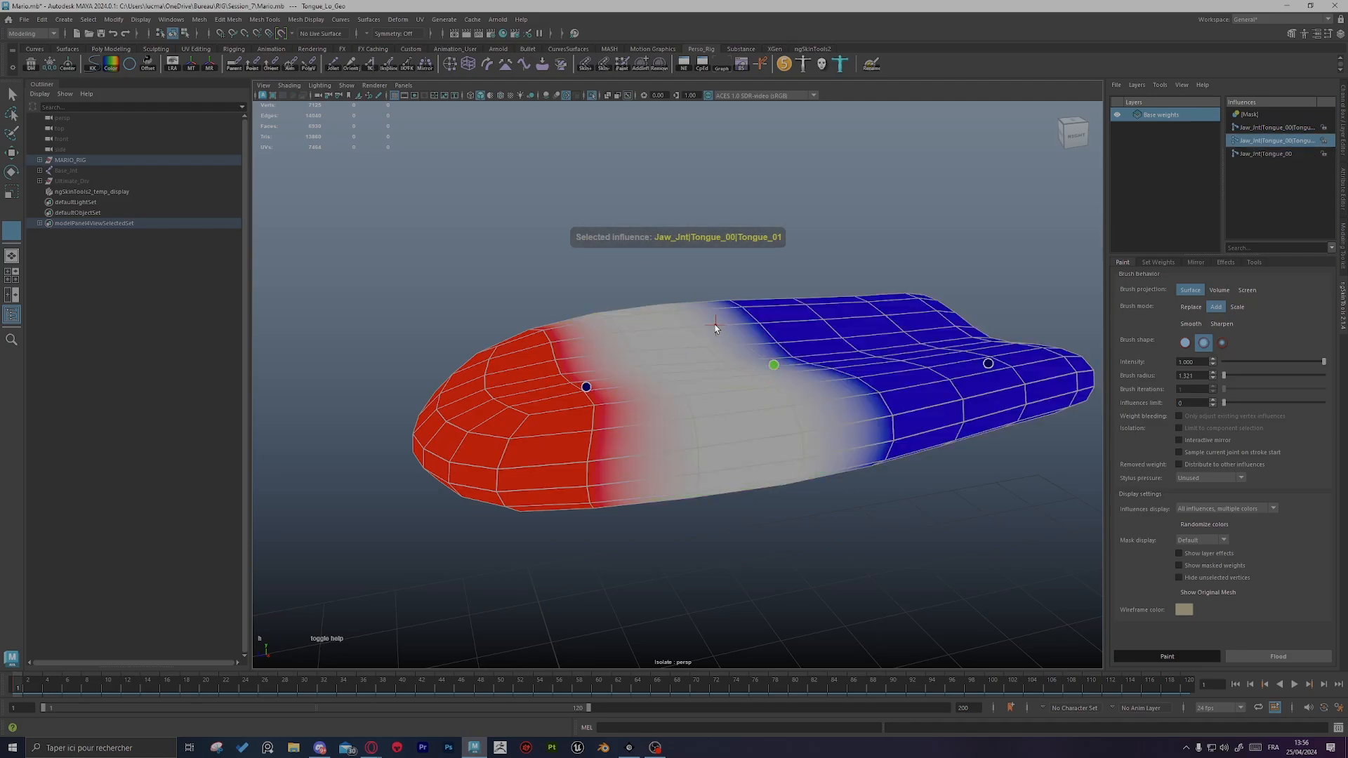
drag(765, 443, 589, 431)
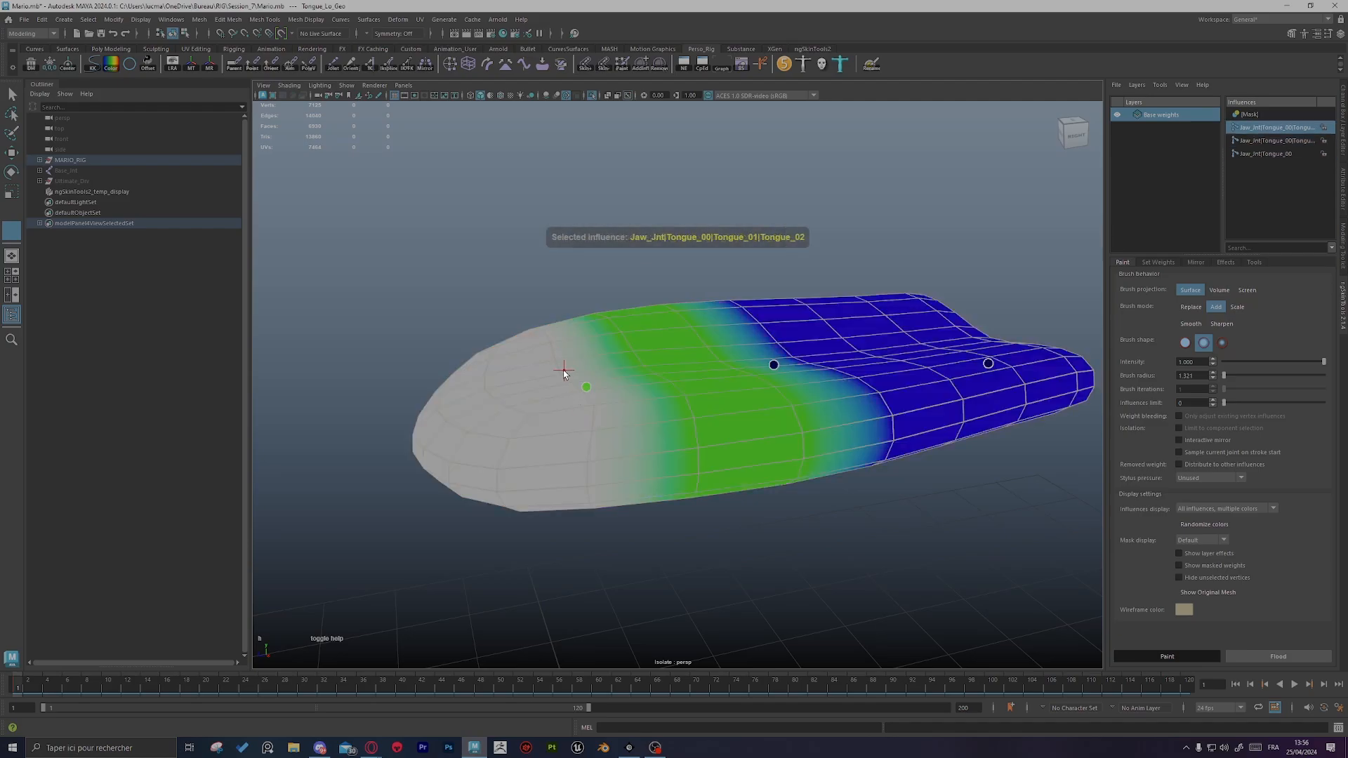
mouse_move(706, 451)
alt+mouse_down()
mouse_move(797, 461)
mouse_move(843, 352)
mouse_move(715, 467)
alt+mouse_up()
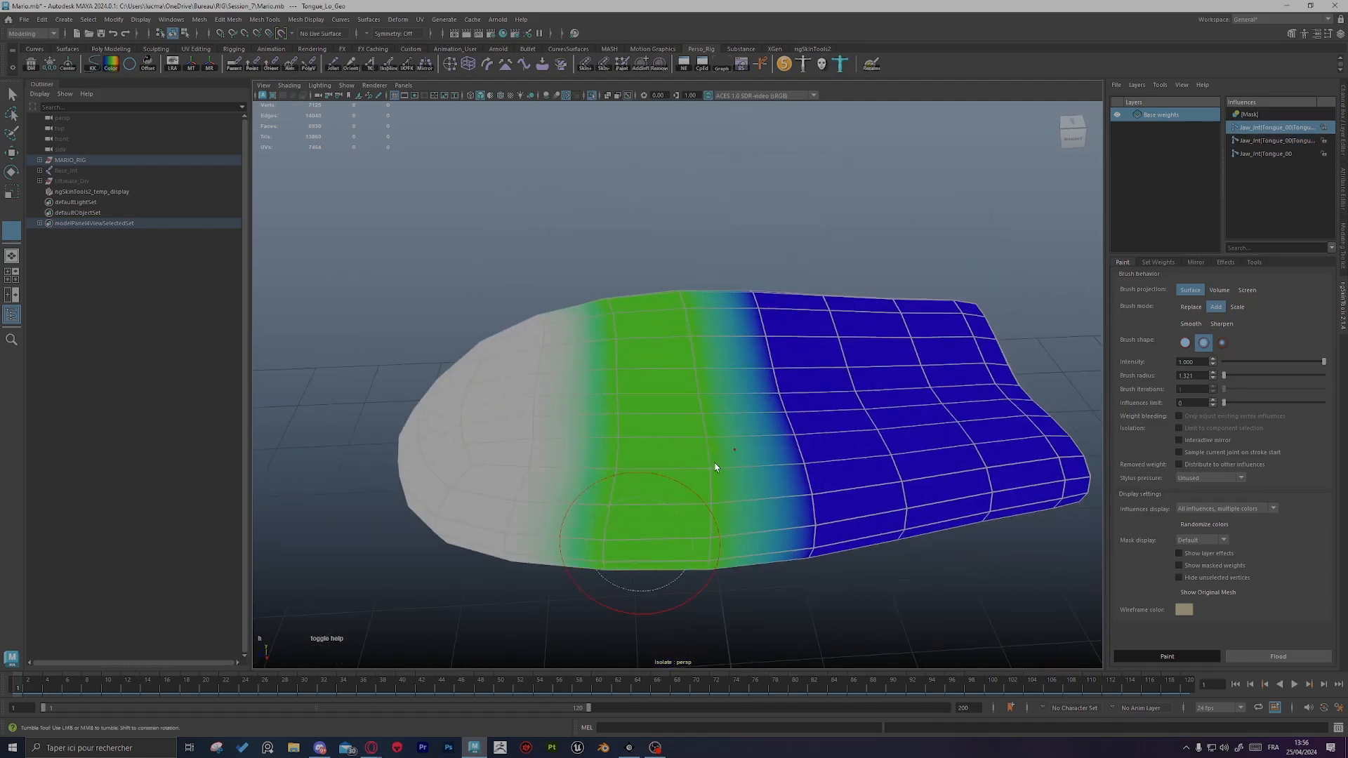
Step: Go through the Tongue_01, Tongue_02 and Tongue_00 influences to compare their weights, ending on Tongue_00
key(s)
alt+drag(656, 362, 724, 414)
alt+right_drag(641, 321, 709, 352)
alt+drag(709, 352, 667, 379)
alt+middle_drag(684, 382, 693, 441)
alt+middle_drag(897, 256, 861, 278)
alt+right_drag(860, 278, 813, 265)
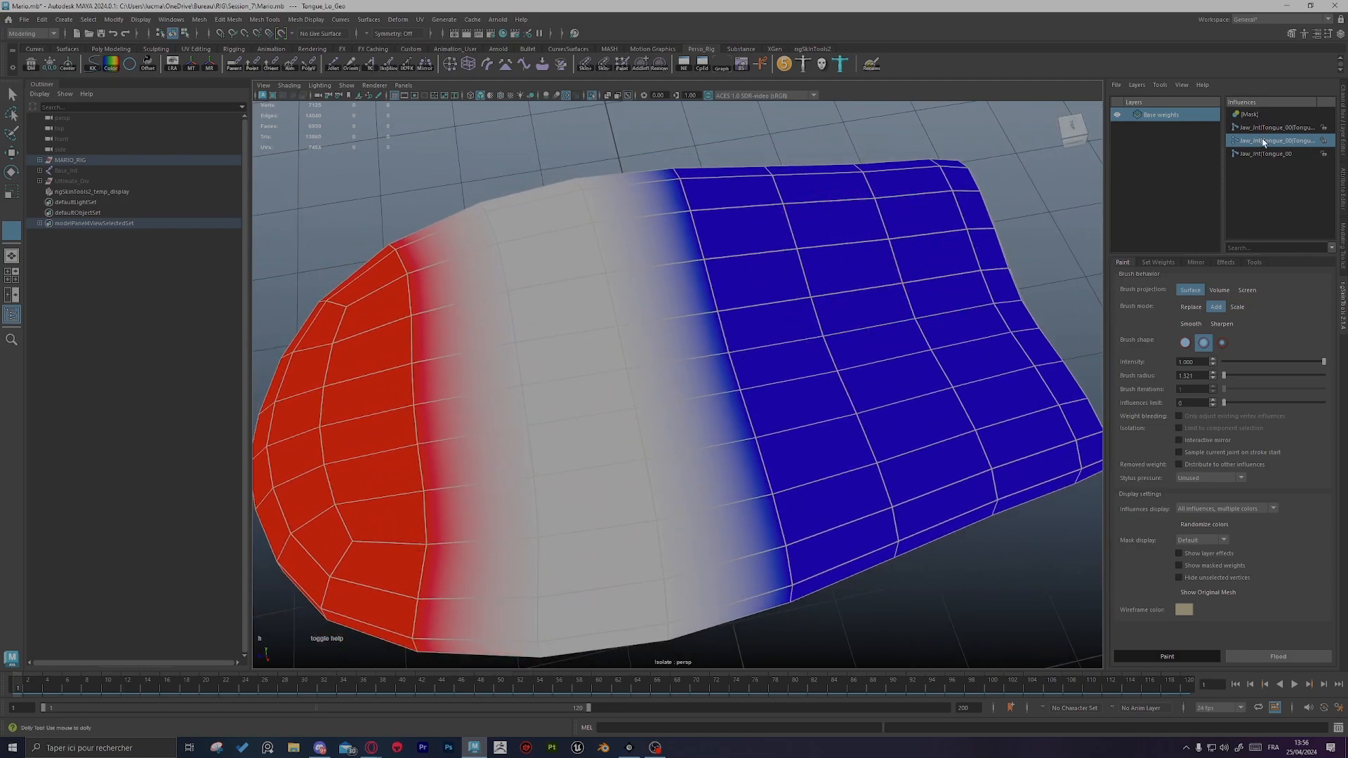
click(1262, 128)
click(1262, 140)
click(1262, 154)
Step: Pick the Tongue_01 and Tongue_00 influences directly on the mesh to compare the middle and back weights
alt+middle_drag(912, 264, 911, 243)
alt+right_drag(912, 243, 871, 263)
key(s)
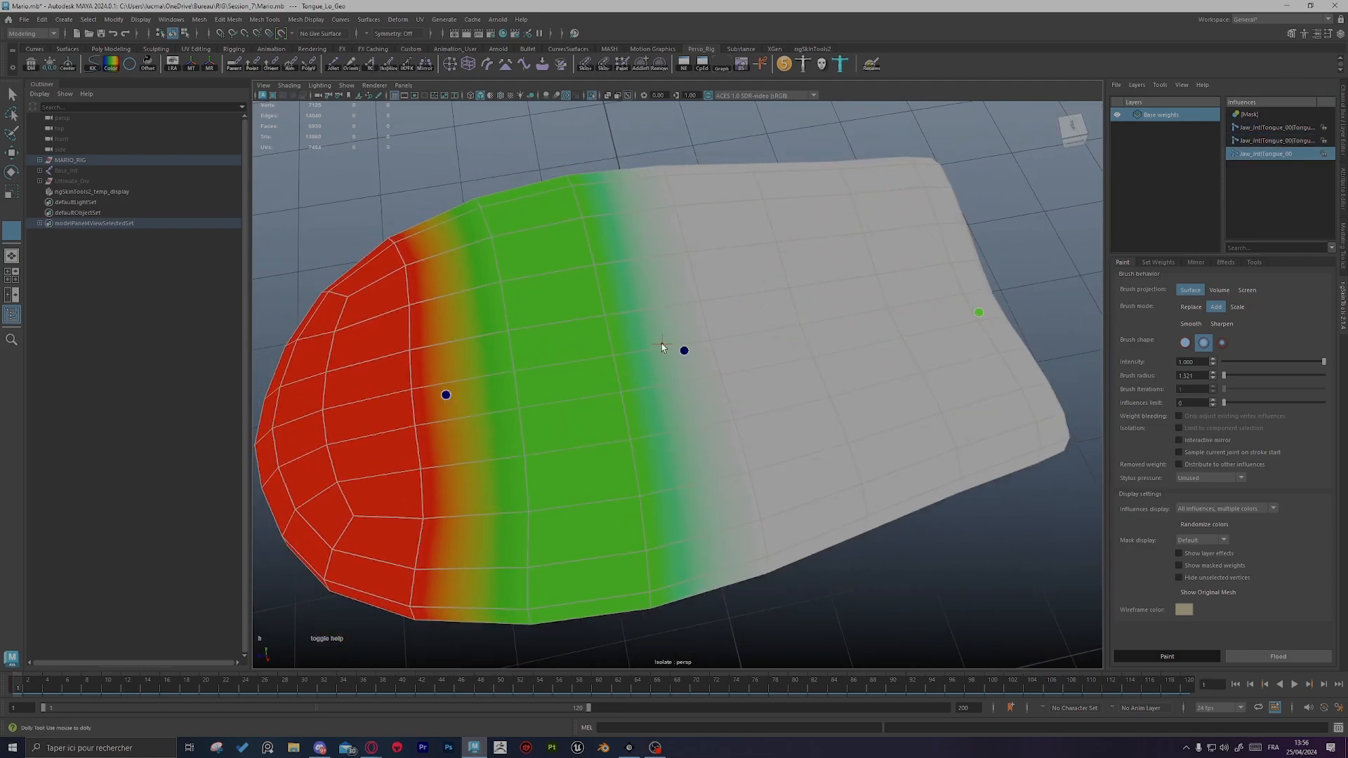
click(678, 346)
alt+middle_drag(707, 337, 774, 324)
key(s)
click(1015, 284)
alt+middle_drag(1014, 280, 796, 317)
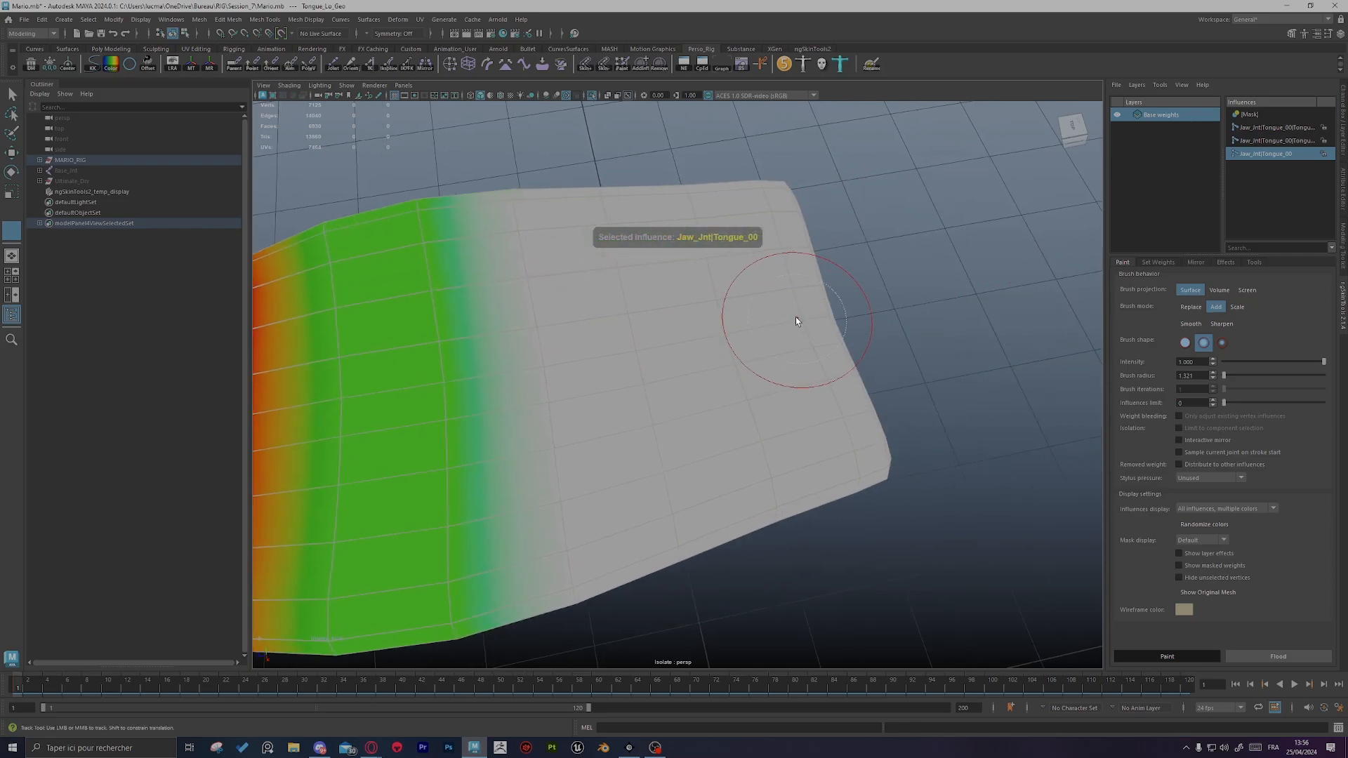
Step: Pick the Tongue_01 and Tongue_02 influences on the mesh and examine the transition toward the tongue's tip
alt+drag(795, 317, 821, 346)
alt+right_drag(821, 346, 698, 337)
alt+drag(698, 337, 670, 347)
key(s)
click(641, 348)
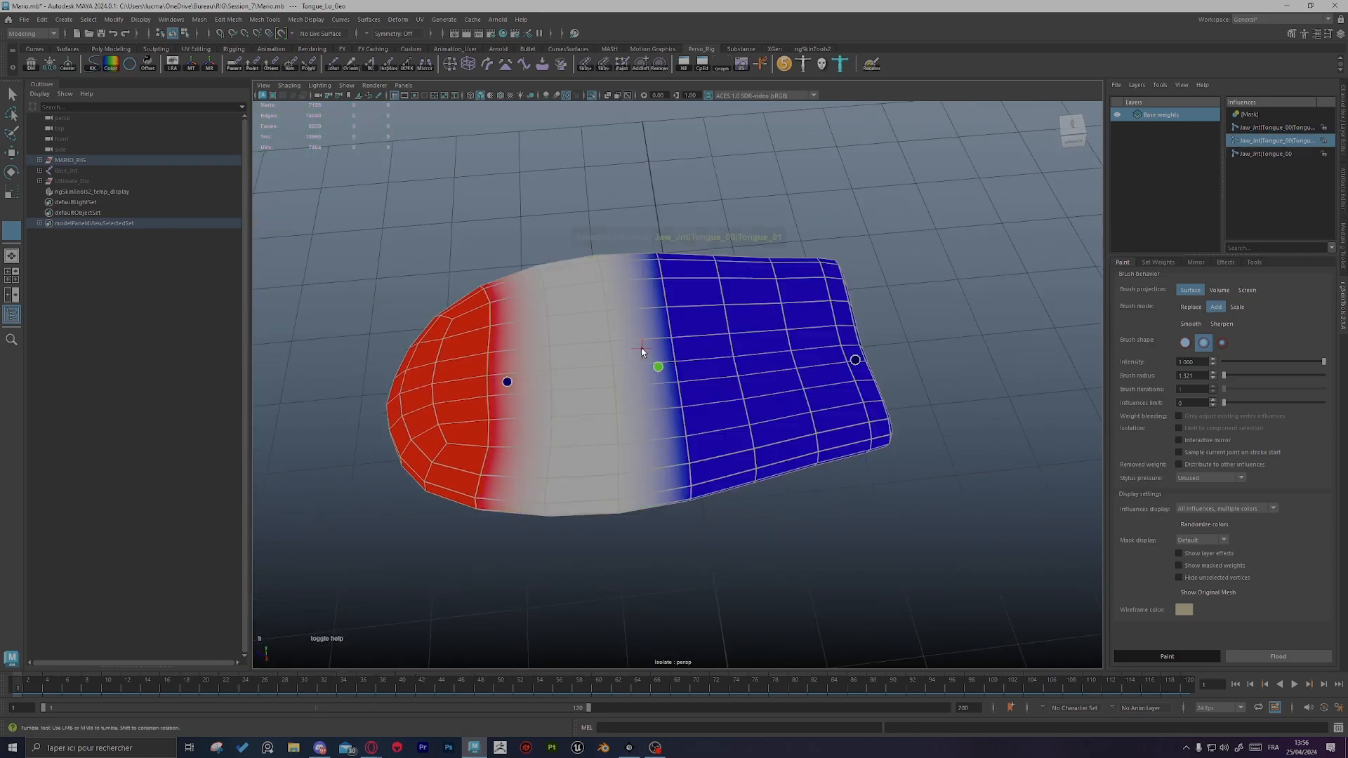
alt+middle_drag(642, 349, 744, 388)
key(s)
click(635, 378)
alt+right_drag(744, 388, 826, 392)
alt+drag(826, 392, 828, 363)
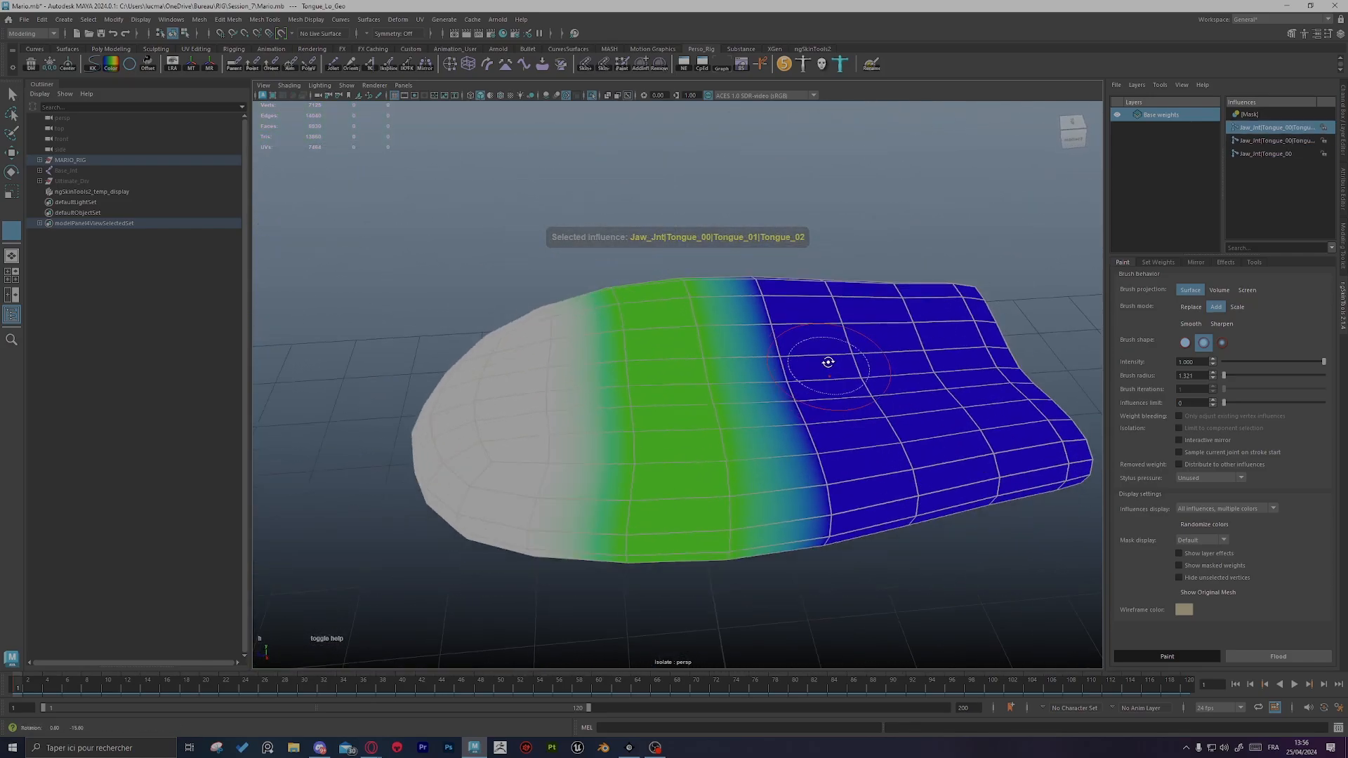
Step: Go through the Tongue_01, Tongue_02 and Tongue_00 influences in the list, ending with Tongue_00 active
click(1276, 140)
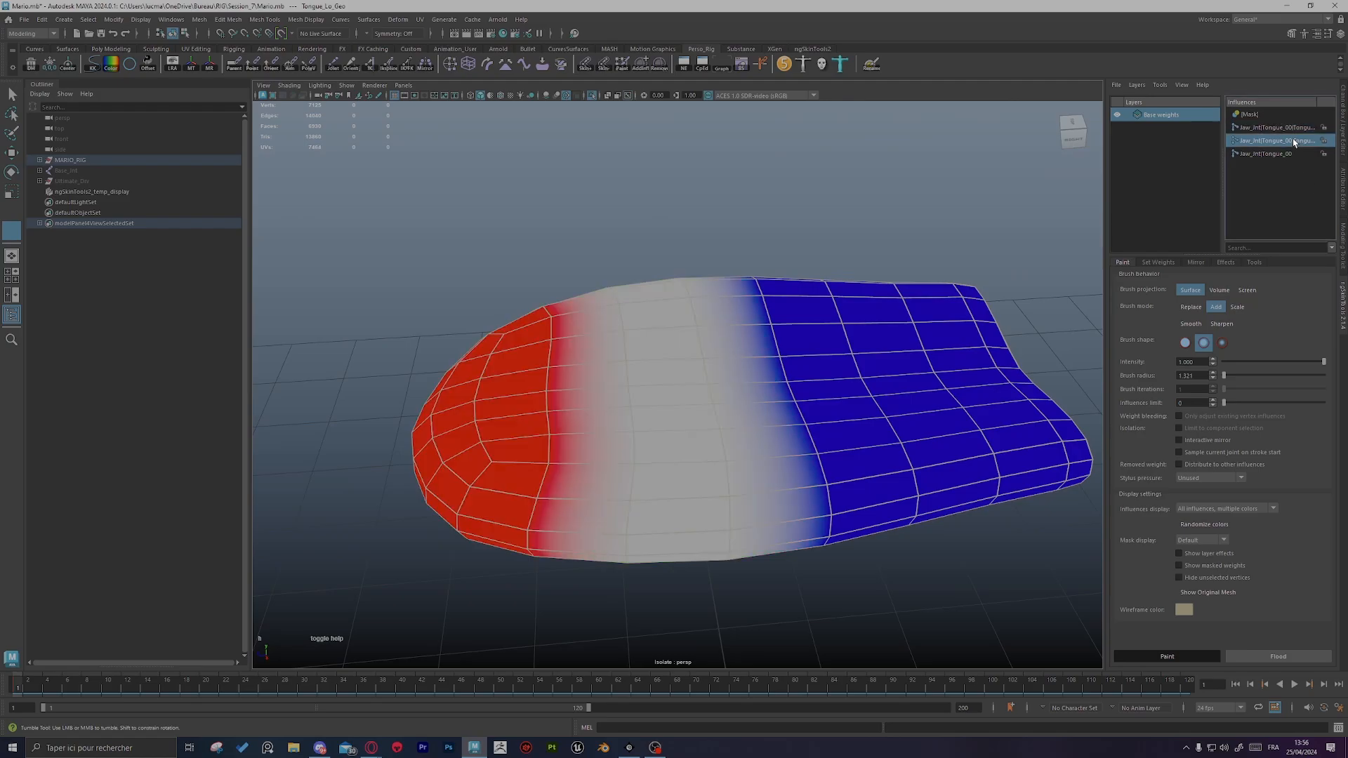
click(1276, 131)
click(1279, 152)
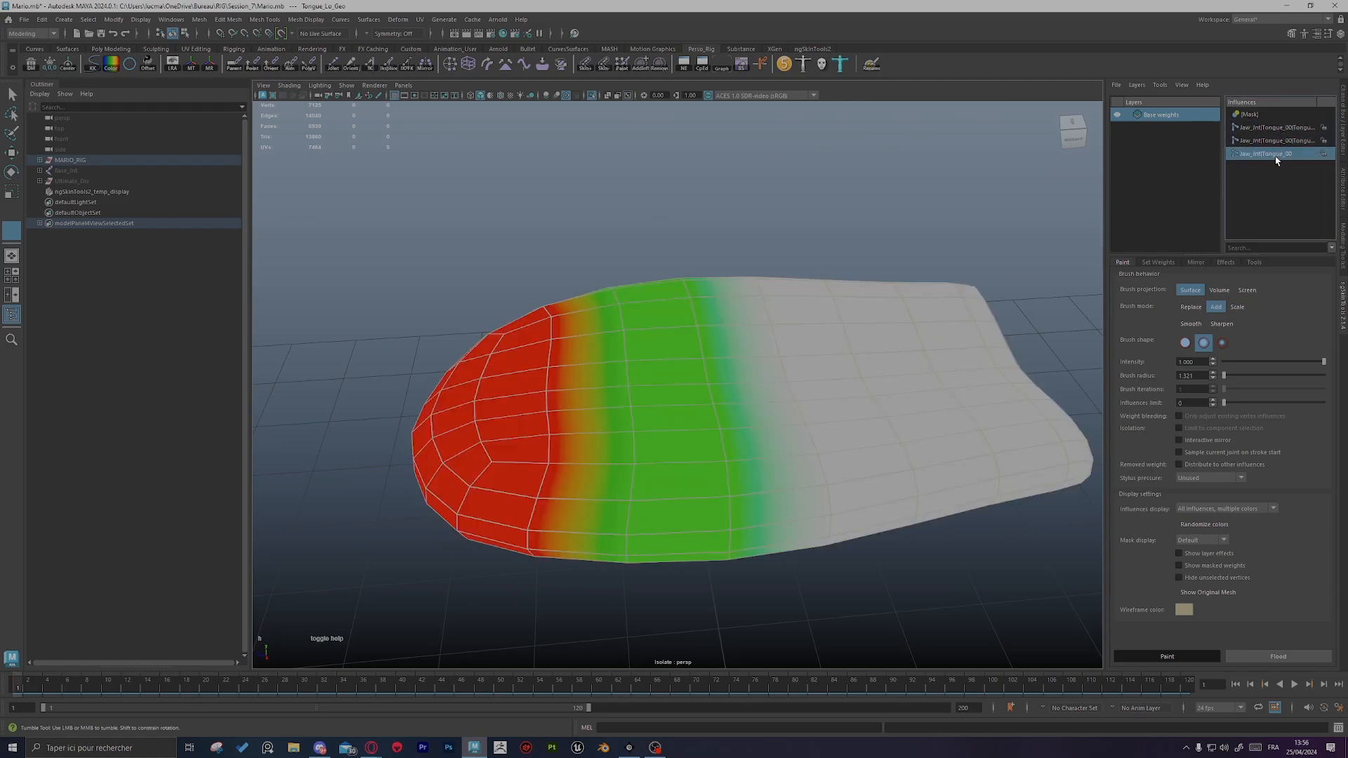
scroll(834, 284, up, 3)
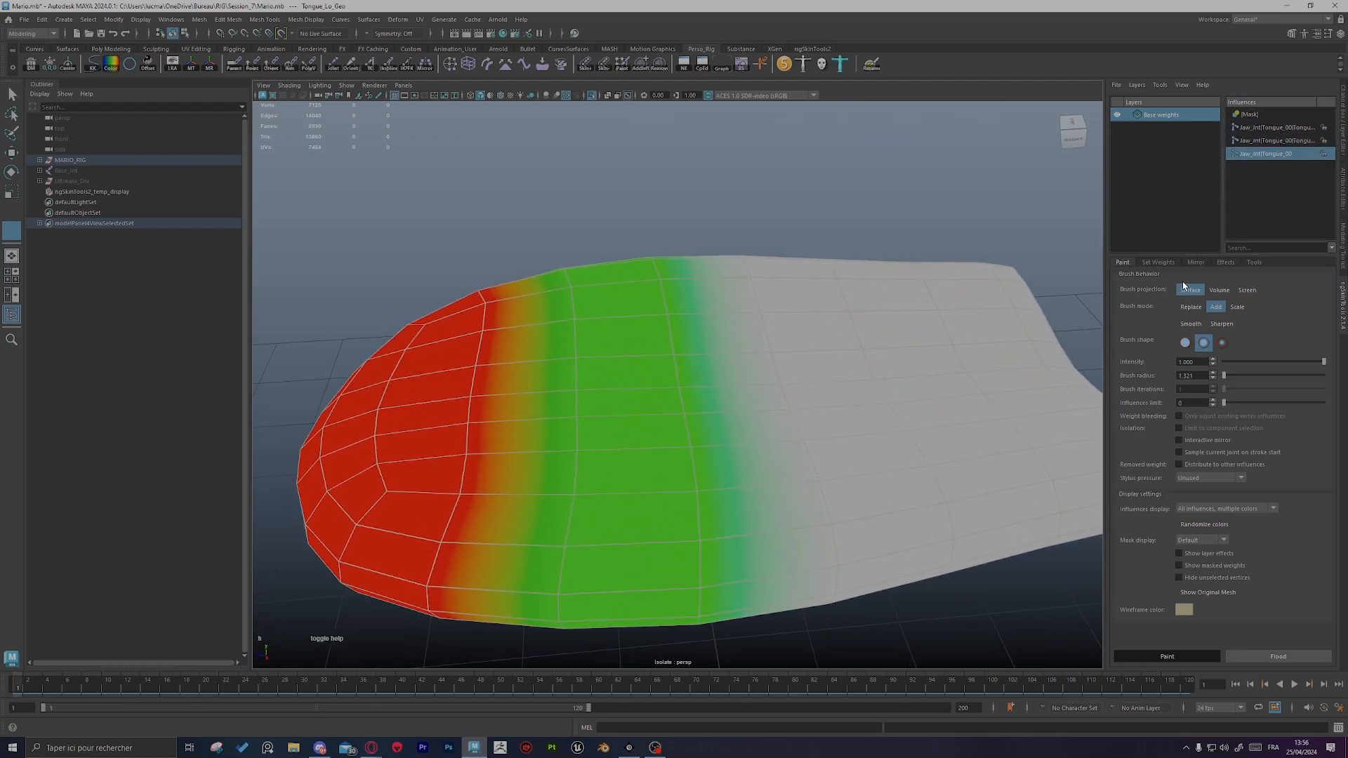
Step: Assign the whole tongue mesh to the Tongue_00 influence using Set Weights in Replace mode at intensity 1.000
click(1157, 263)
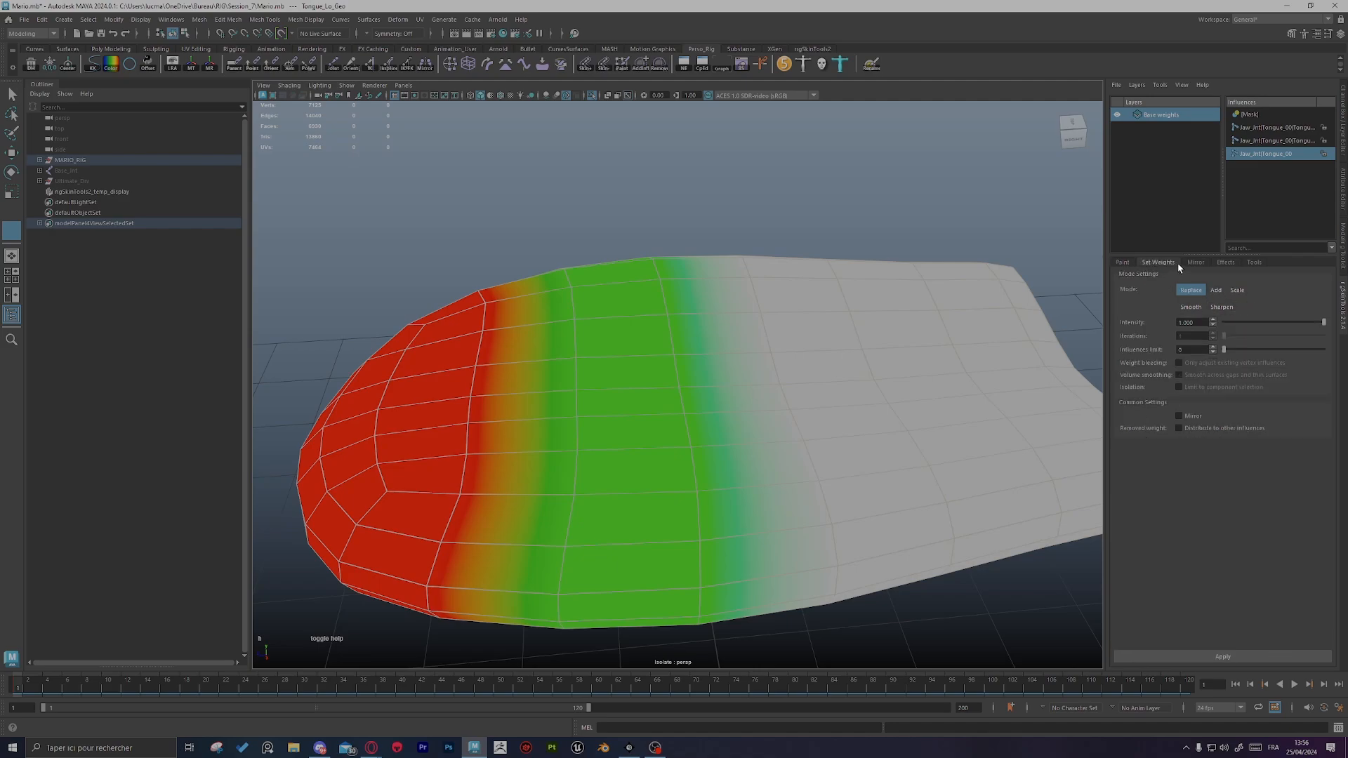
alt+middle_drag(829, 401, 786, 418)
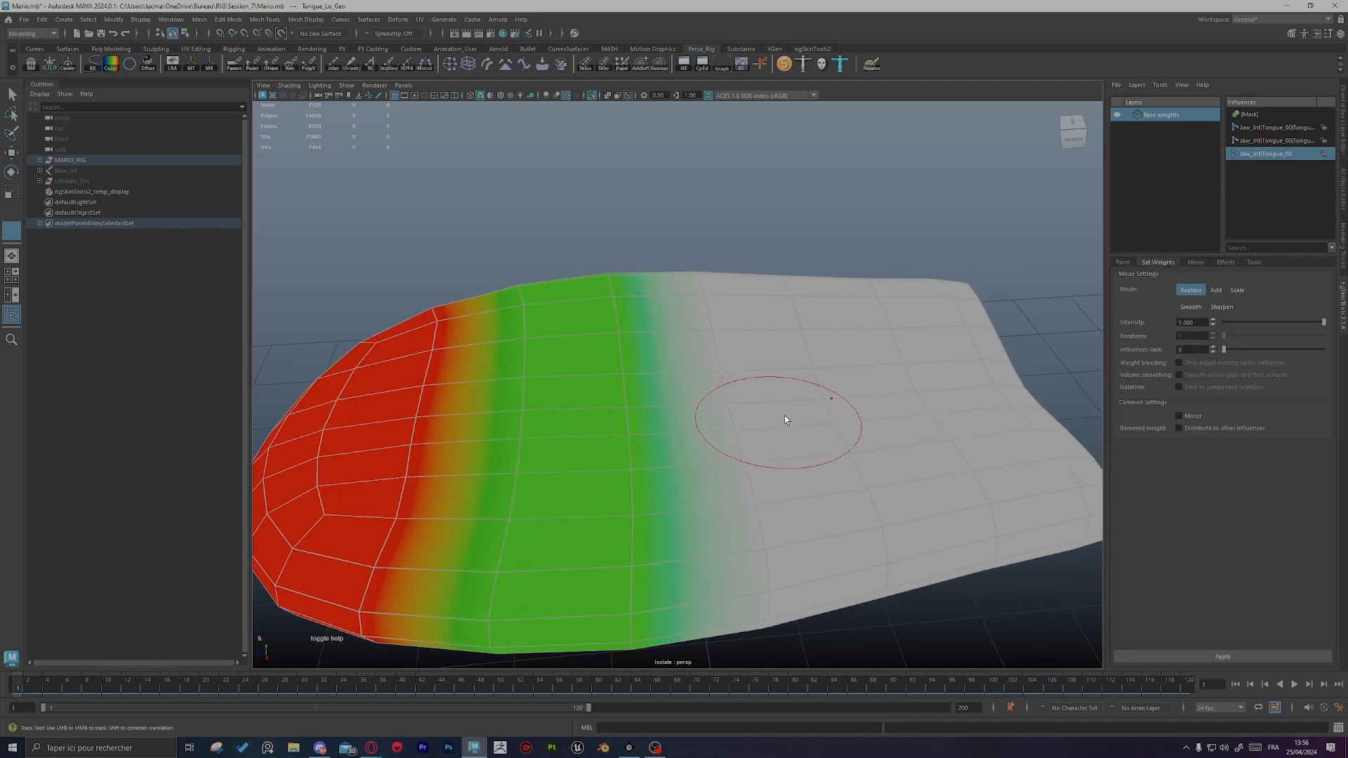
alt+right_drag(786, 418, 727, 424)
alt+drag(779, 415, 795, 401)
alt+middle_drag(795, 401, 819, 403)
alt+right_drag(819, 404, 870, 414)
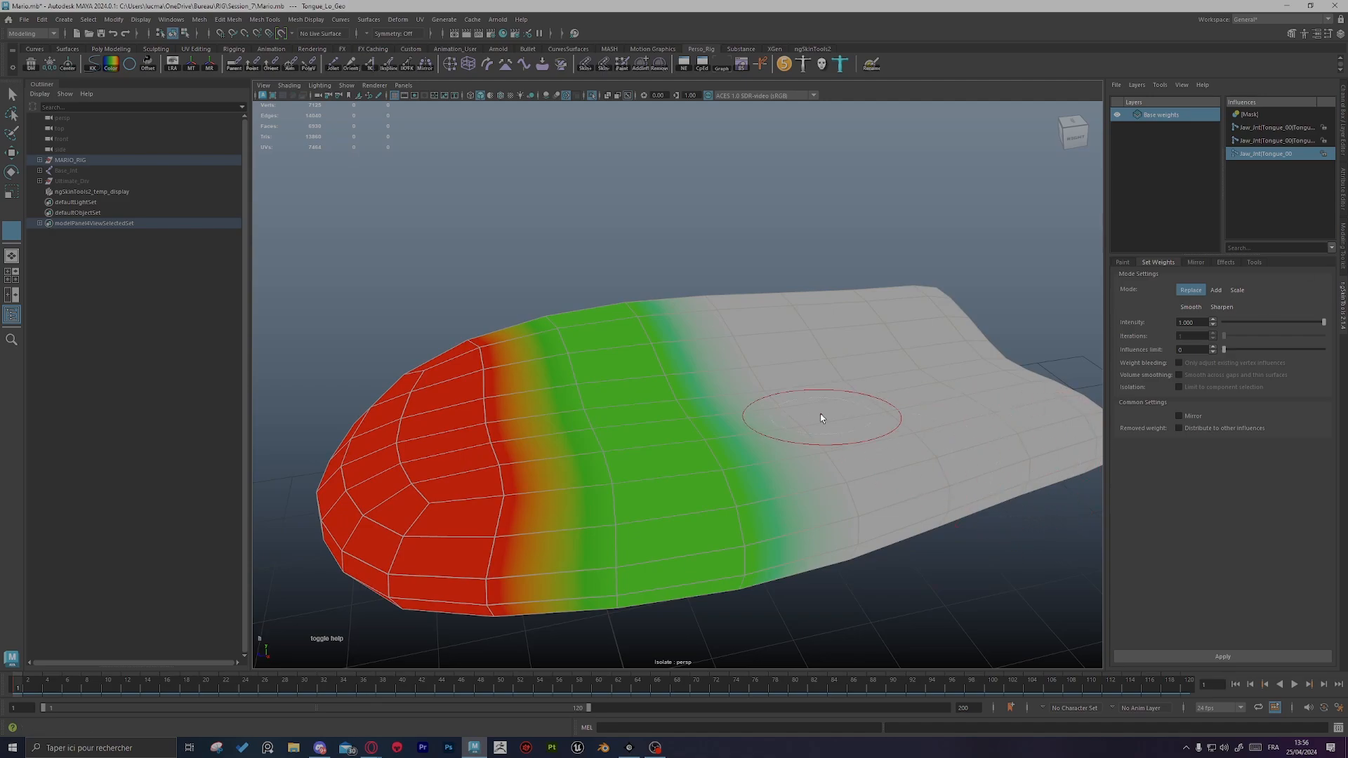
key(d)
alt+right_drag(995, 420, 963, 508)
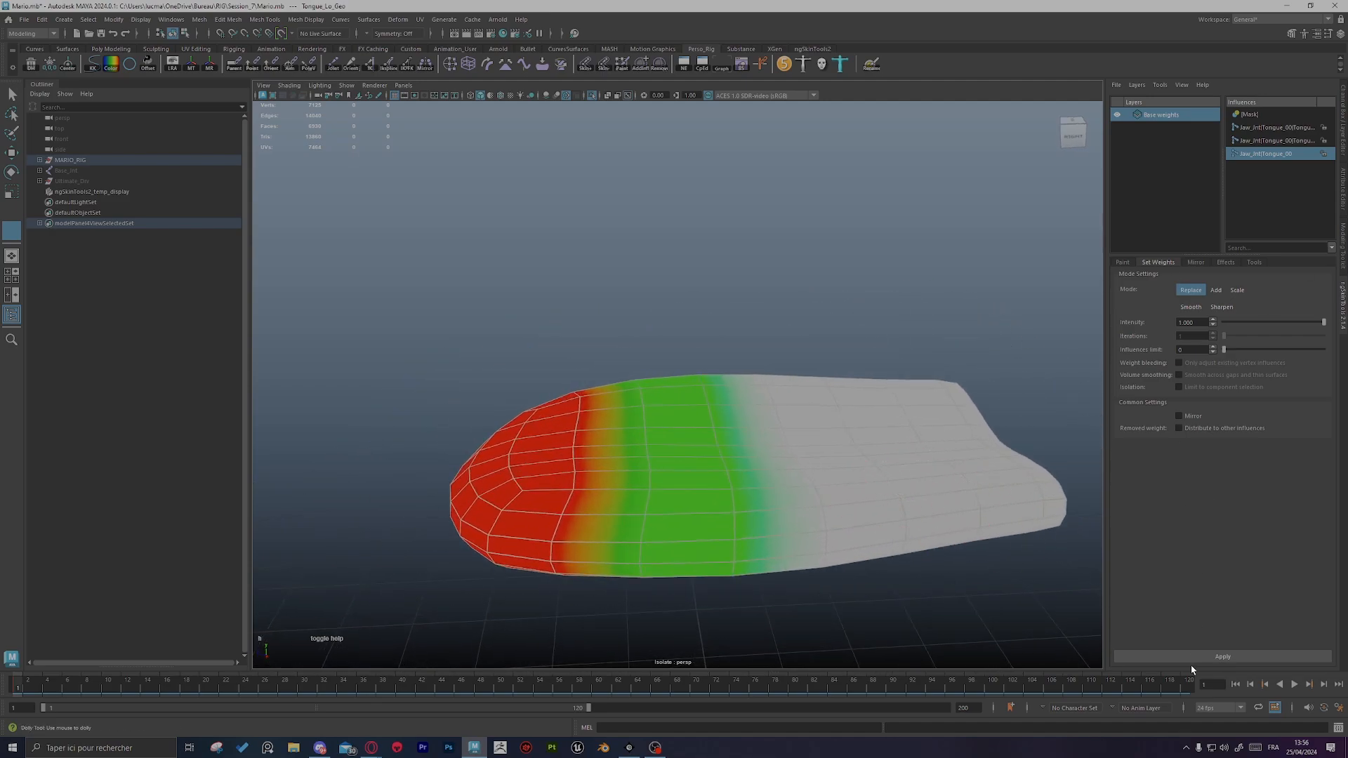
alt+drag(903, 473, 951, 492)
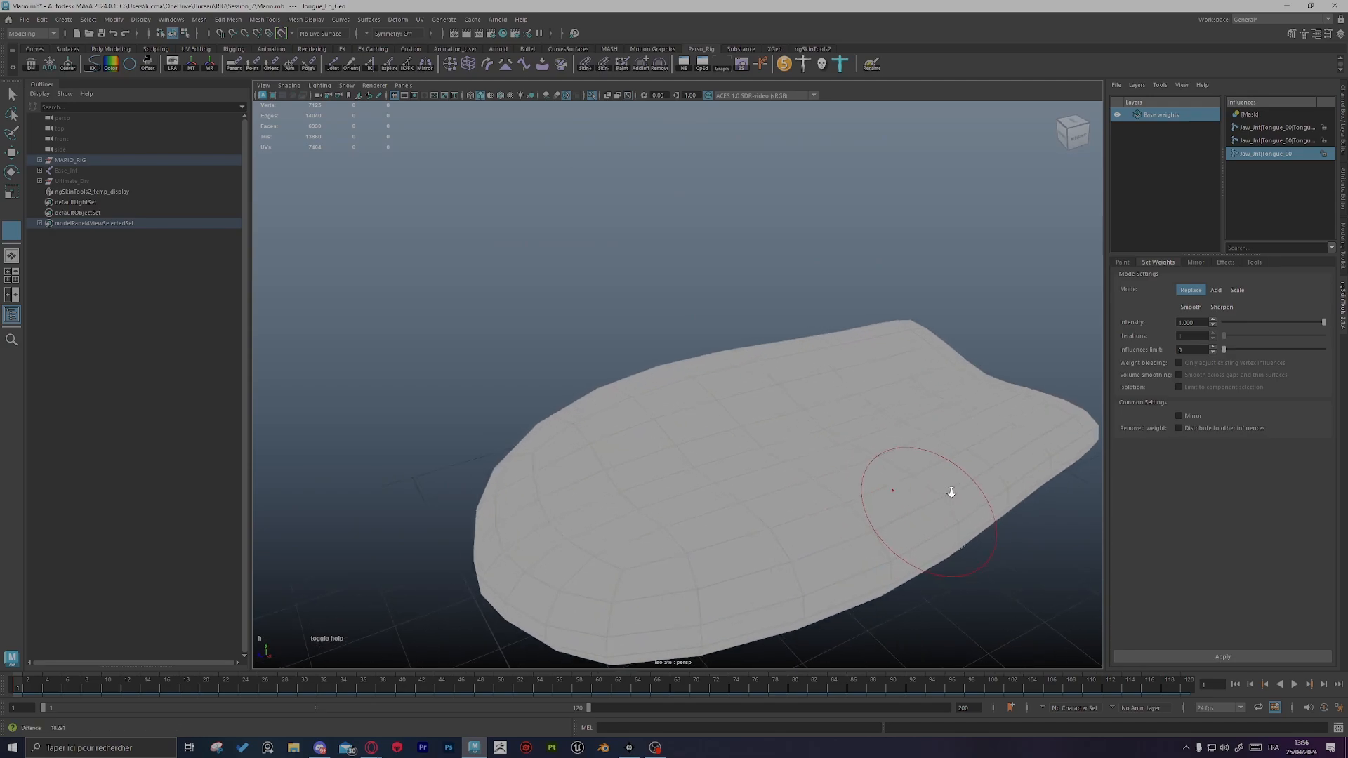
alt+middle_drag(951, 491, 959, 475)
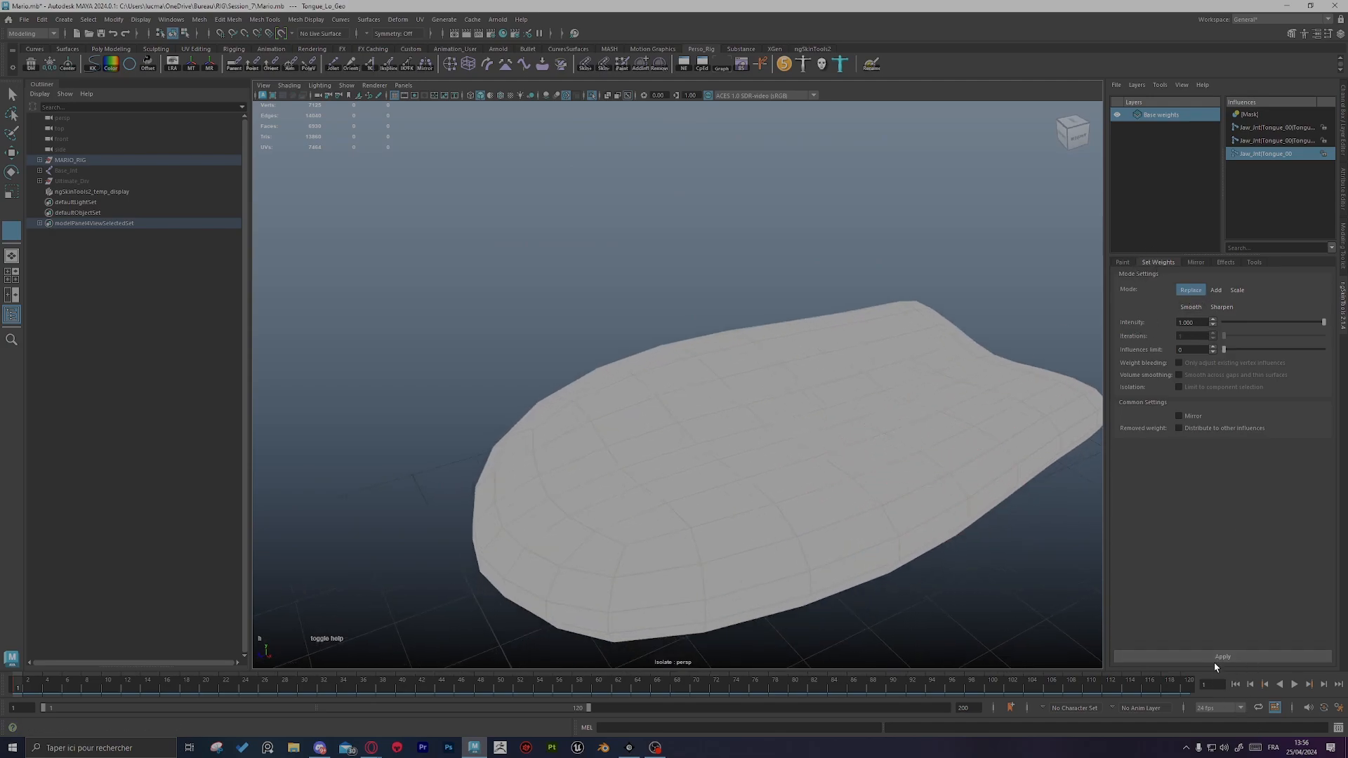
alt+drag(912, 561, 894, 550)
mouse_move(893, 551)
alt+right_down()
mouse_move(944, 523)
mouse_move(864, 527)
alt+right_up()
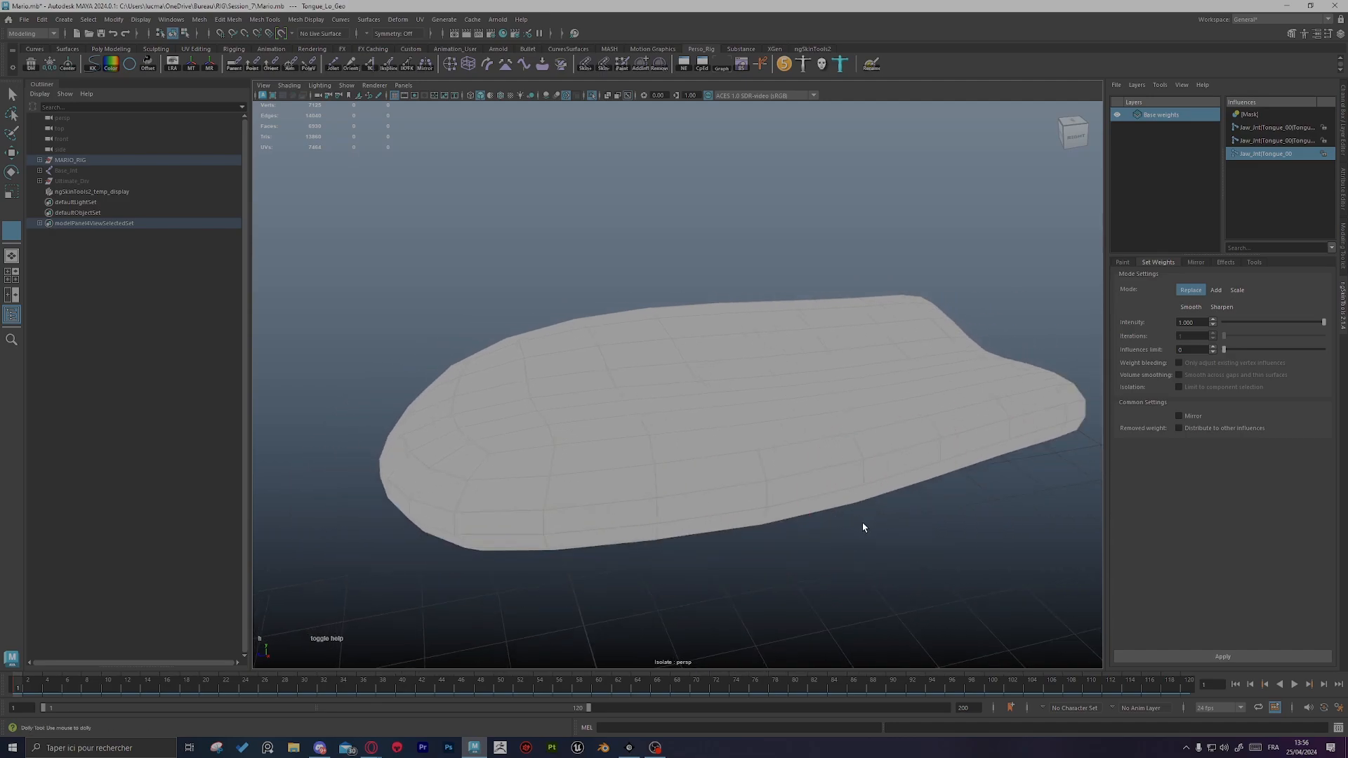
alt+drag(942, 436, 997, 428)
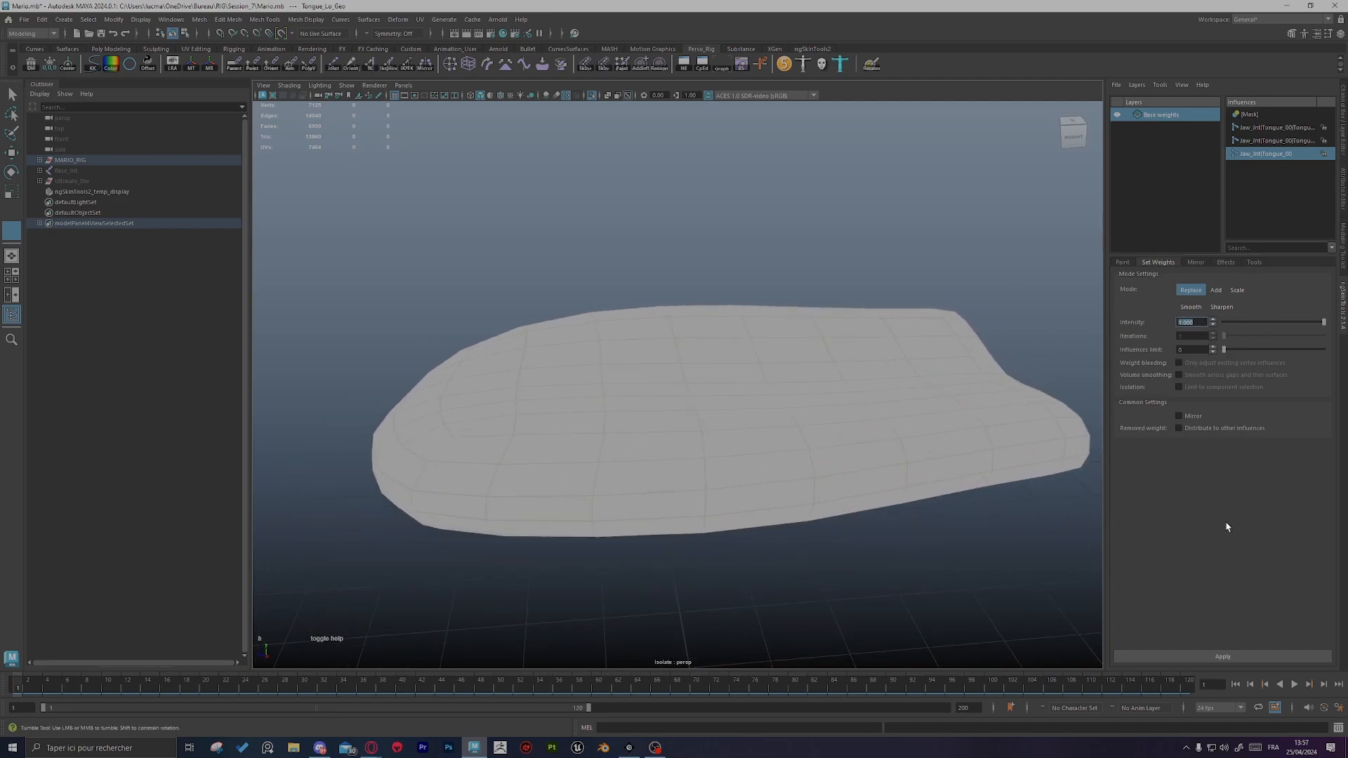
Step: Return to the brush painting settings and pick the Tongue_01 influence on the mesh to check its weights
click(1123, 263)
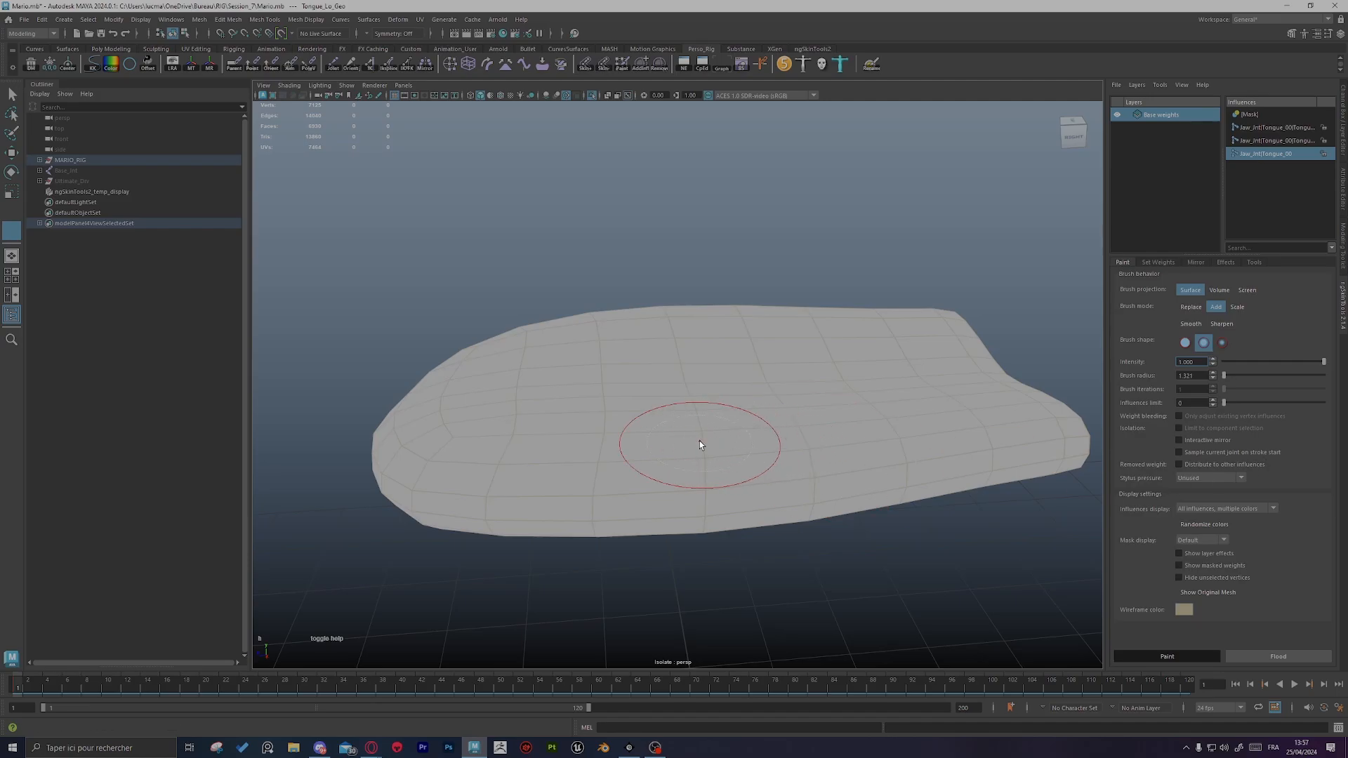
scroll(702, 449, up, 3)
key(s)
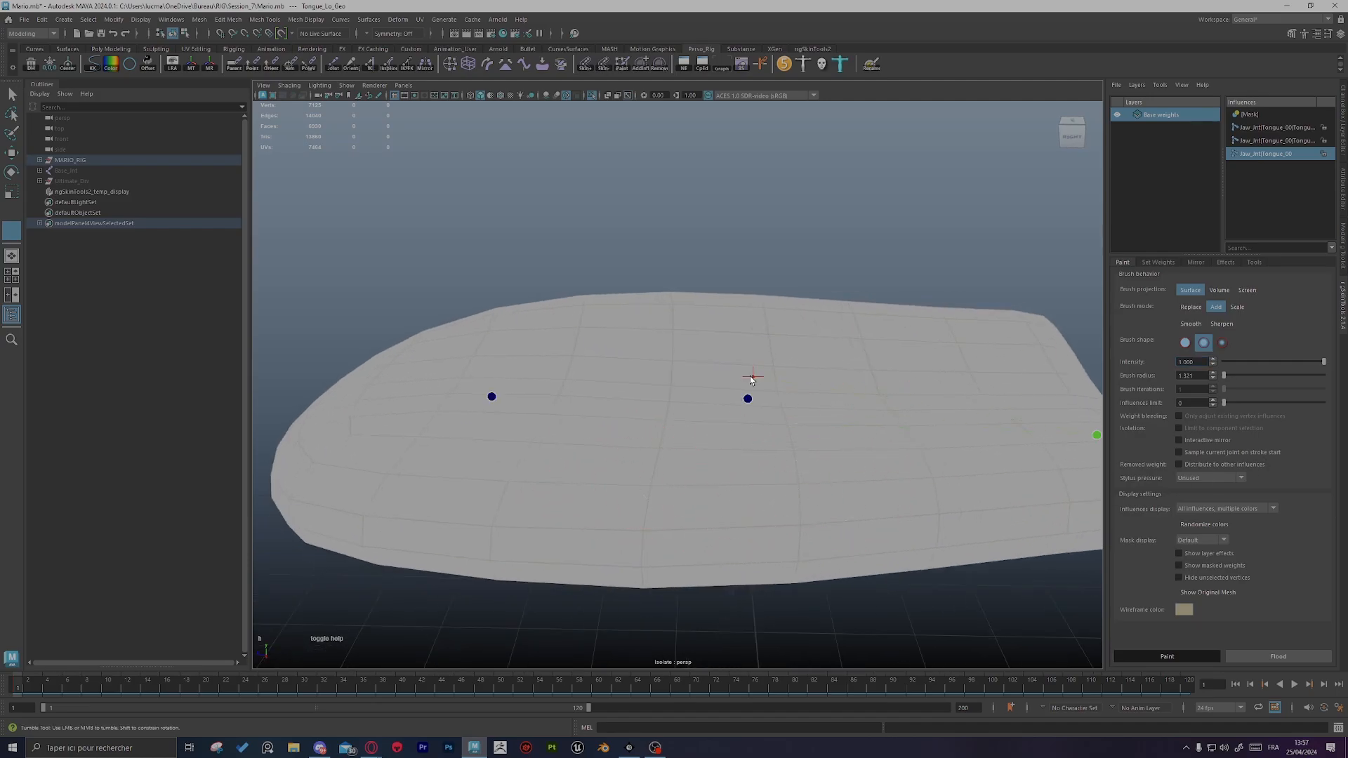
click(744, 402)
alt+right_drag(747, 394, 526, 418)
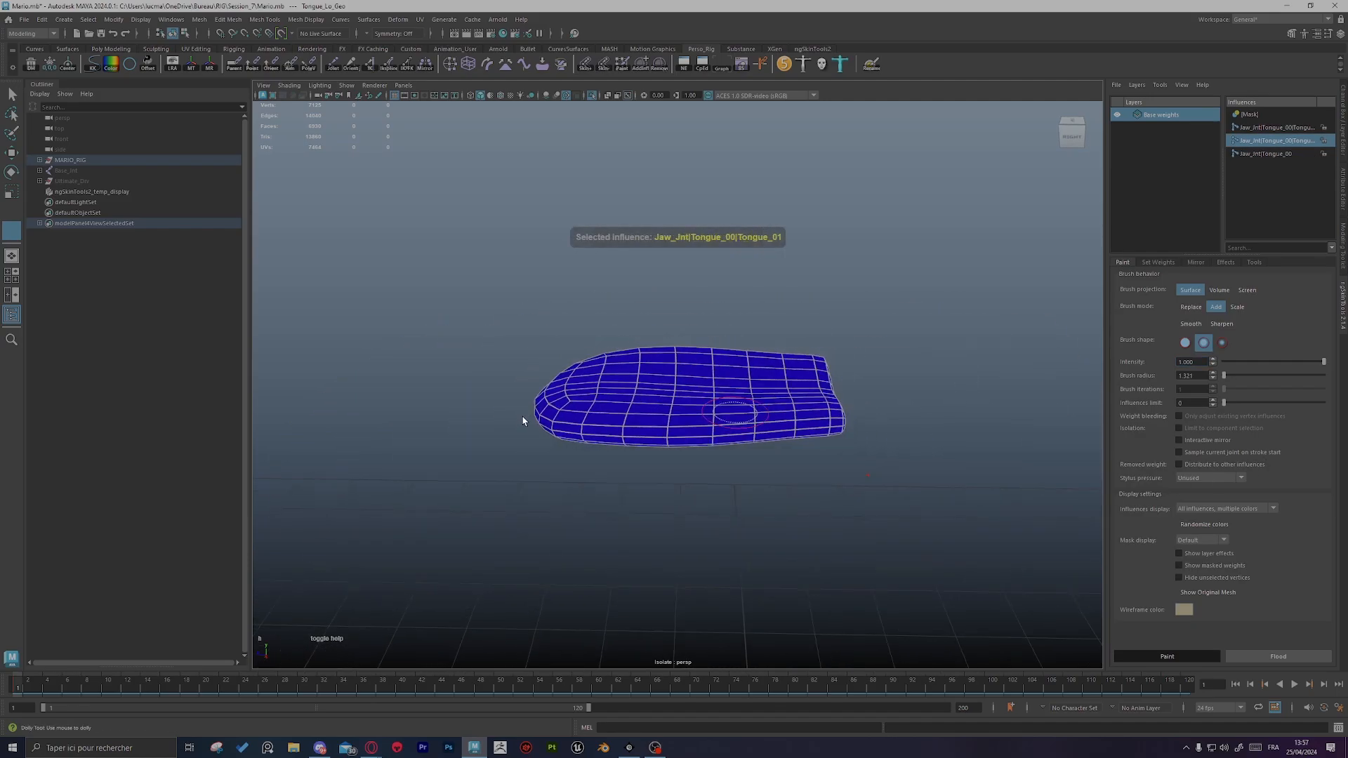
alt+drag(526, 419, 575, 447)
alt+right_drag(574, 447, 812, 496)
key(s)
click(732, 409)
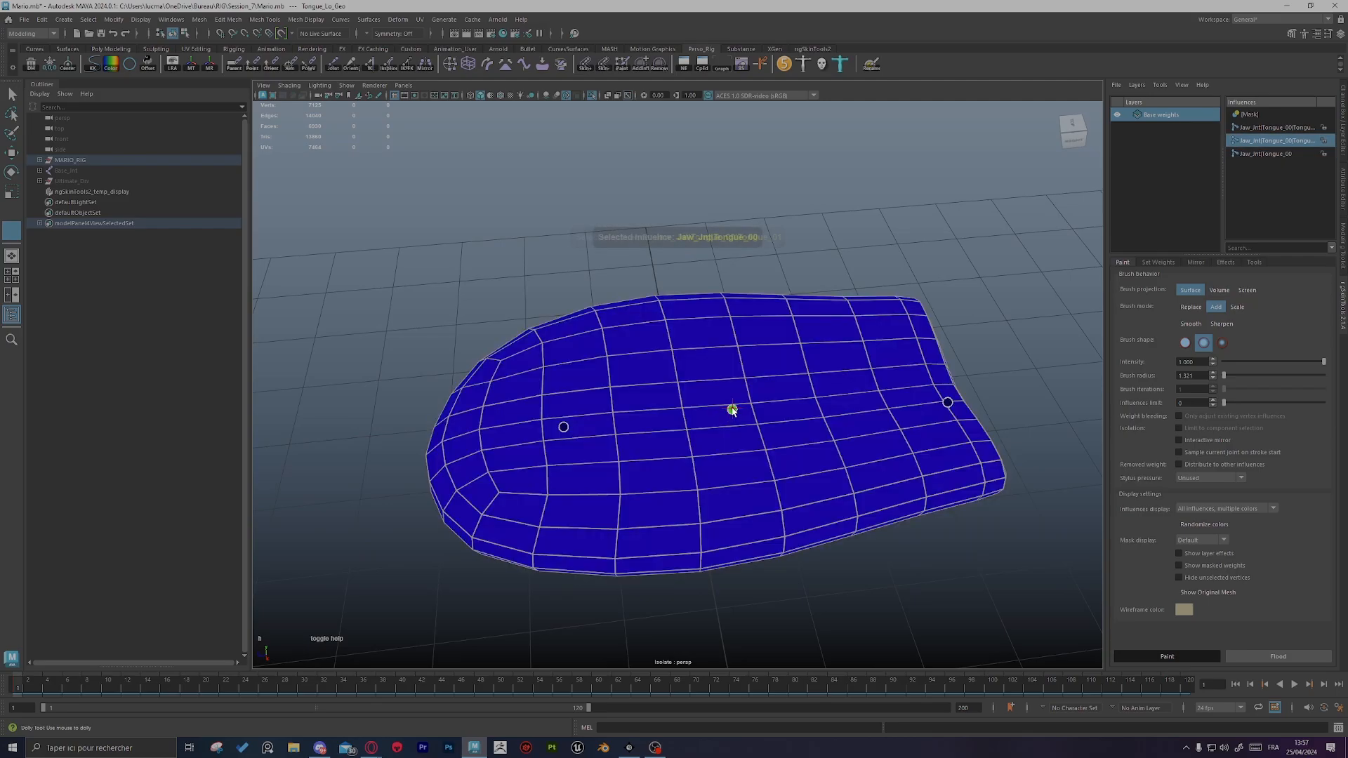
alt+drag(761, 462, 753, 516)
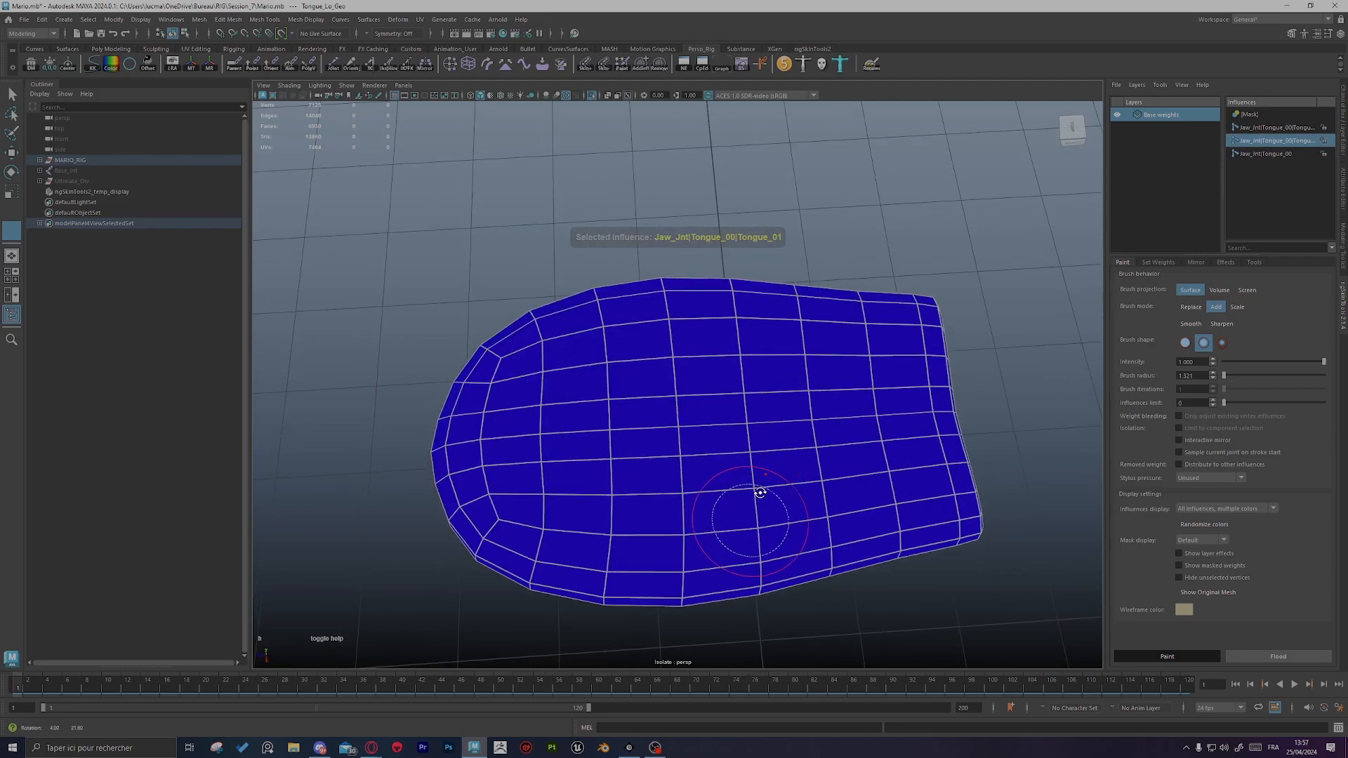
Step: Turn off isolation of the tongue, select Base_Jnt and bring up its channel attributes
click(71, 171)
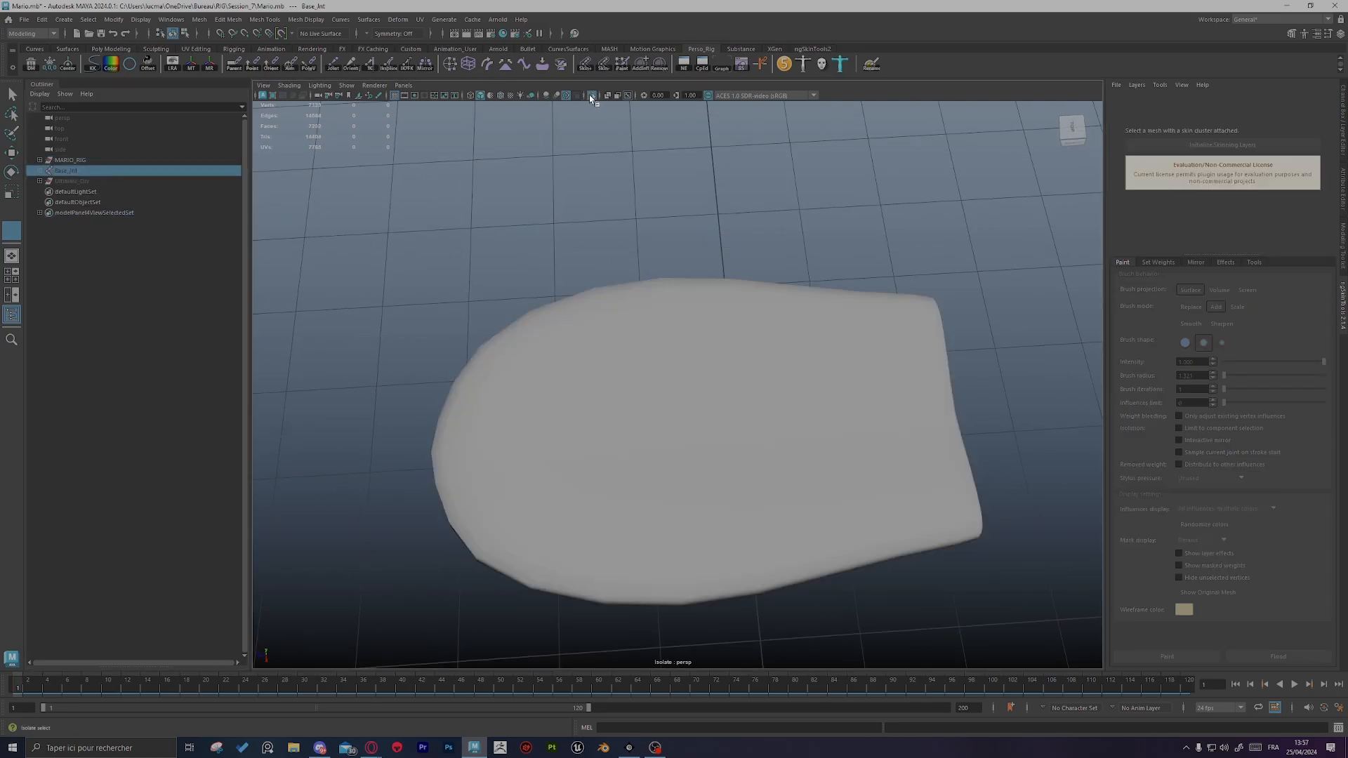
click(589, 97)
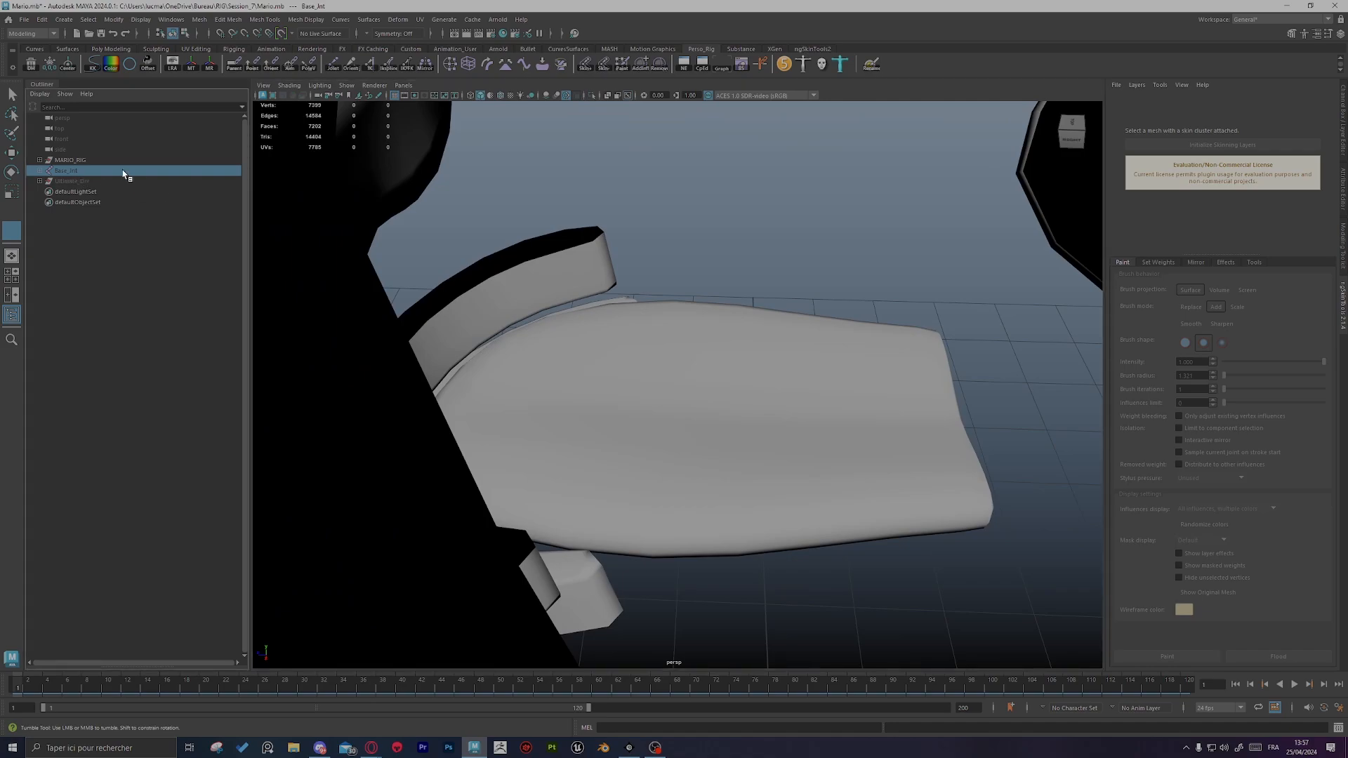
click(69, 162)
click(74, 173)
click(1341, 98)
alt+drag(983, 505, 426, 264)
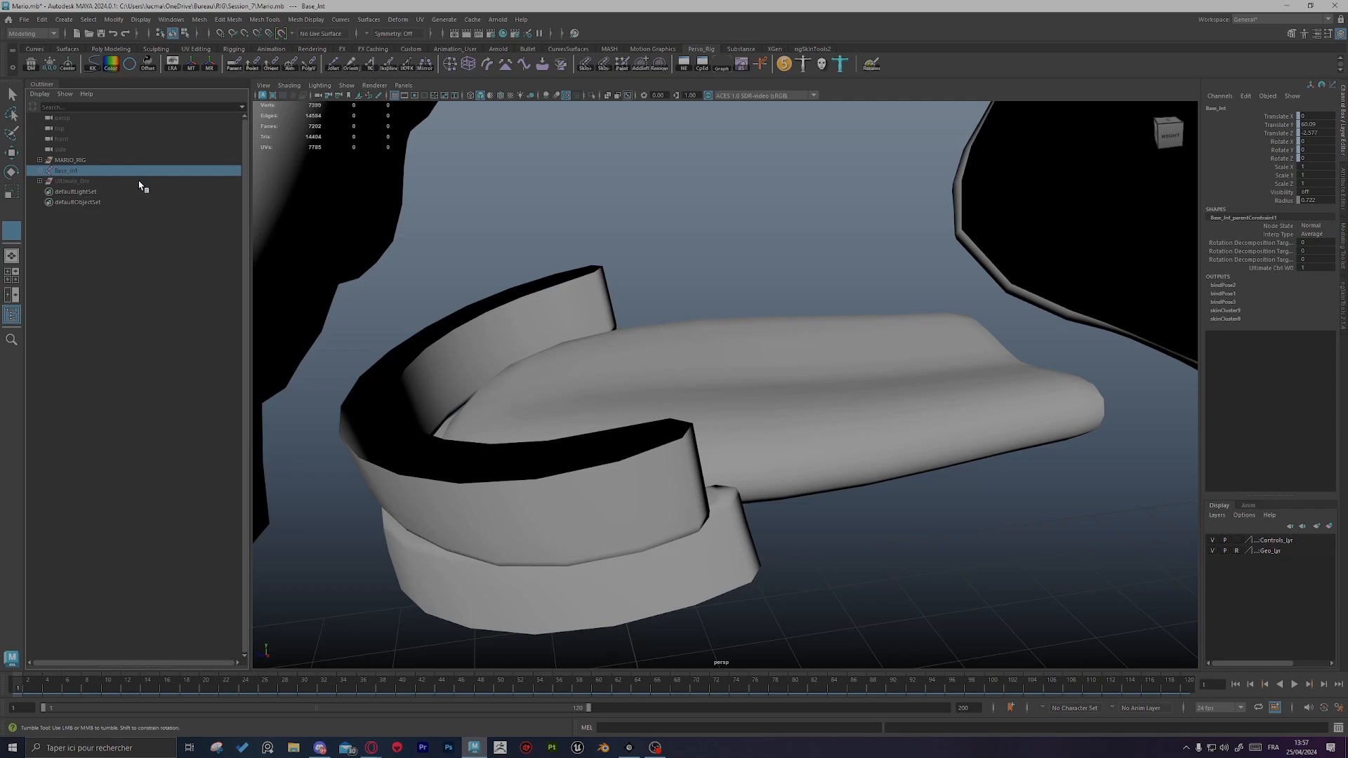
Step: Expand the Base_Jnt hierarchy and unhide the joint chain so the tongue joints show in the viewport
click(42, 171)
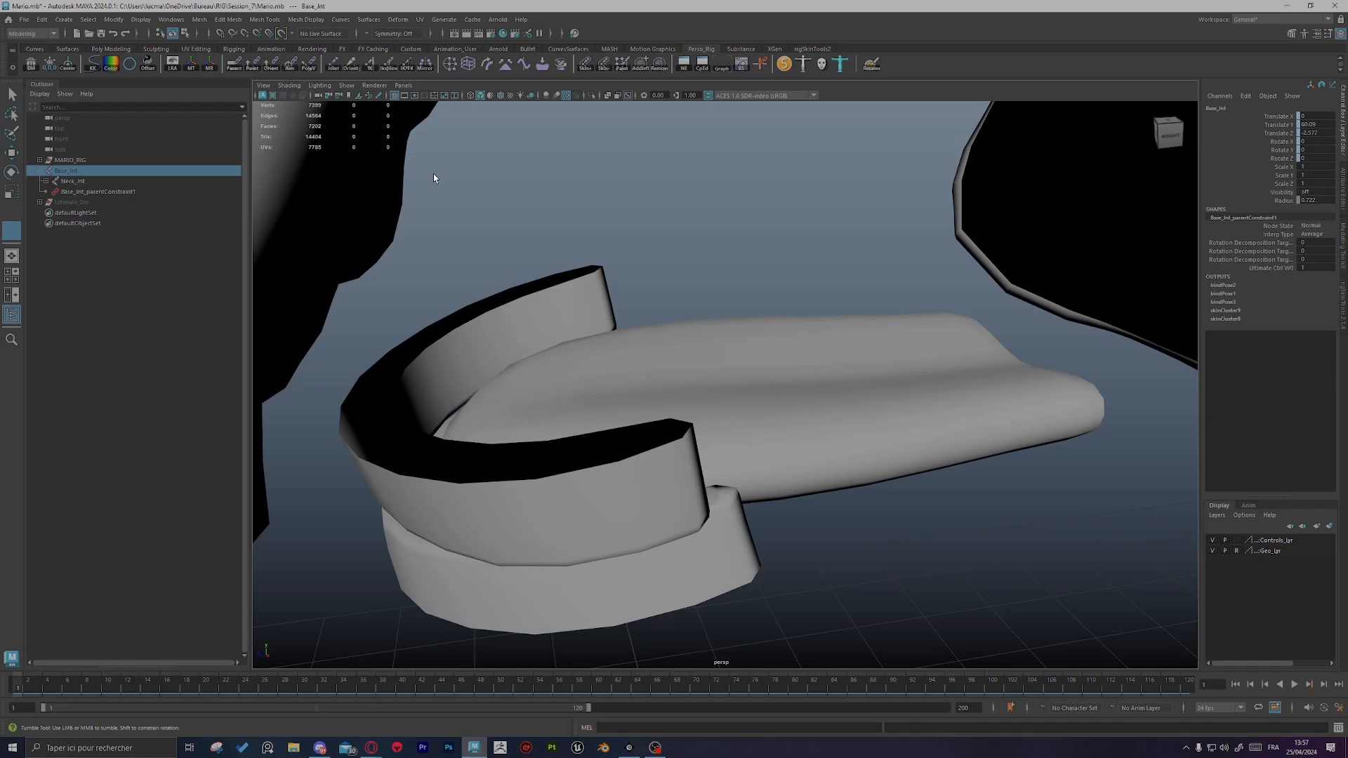
alt+drag(791, 262, 822, 262)
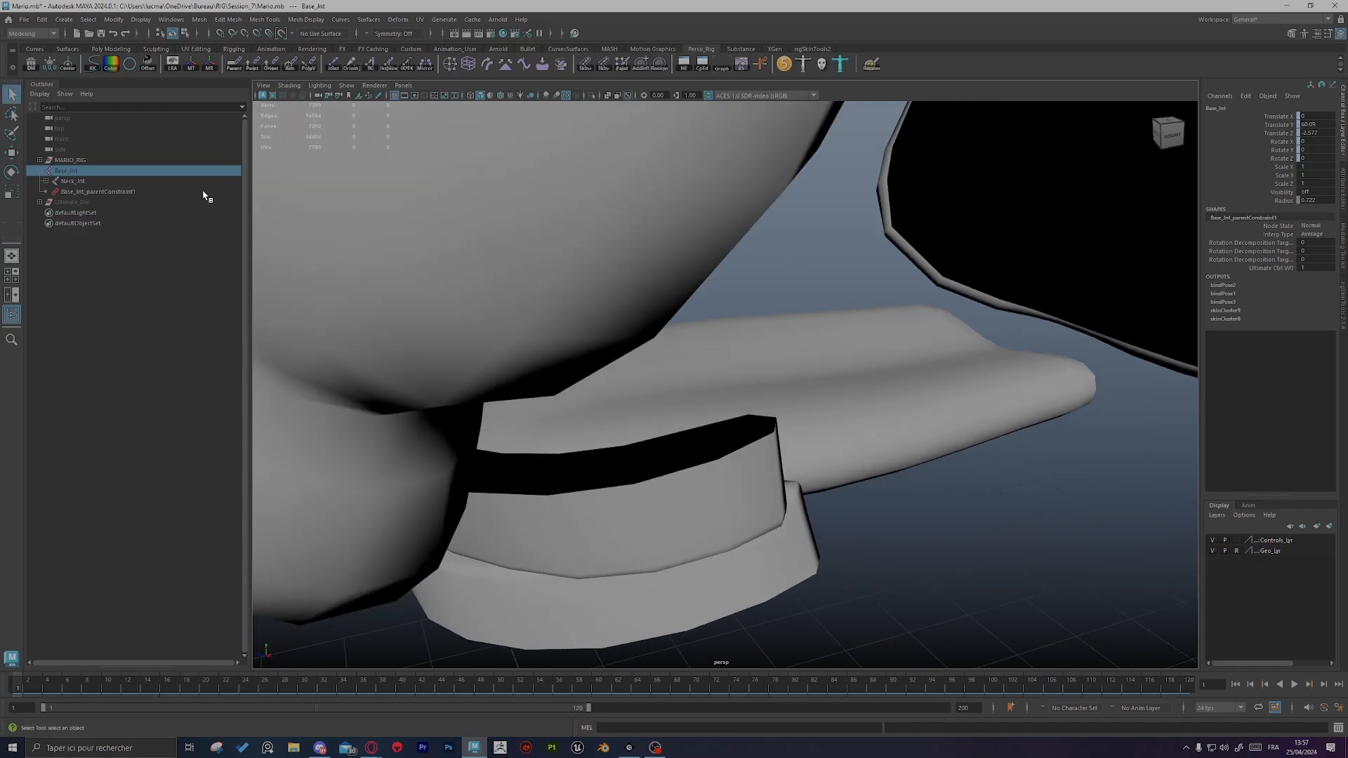
key(ctrl+h)
click(814, 277)
alt+right_drag(842, 295, 785, 310)
alt+drag(785, 309, 942, 406)
alt+right_drag(836, 390, 753, 282)
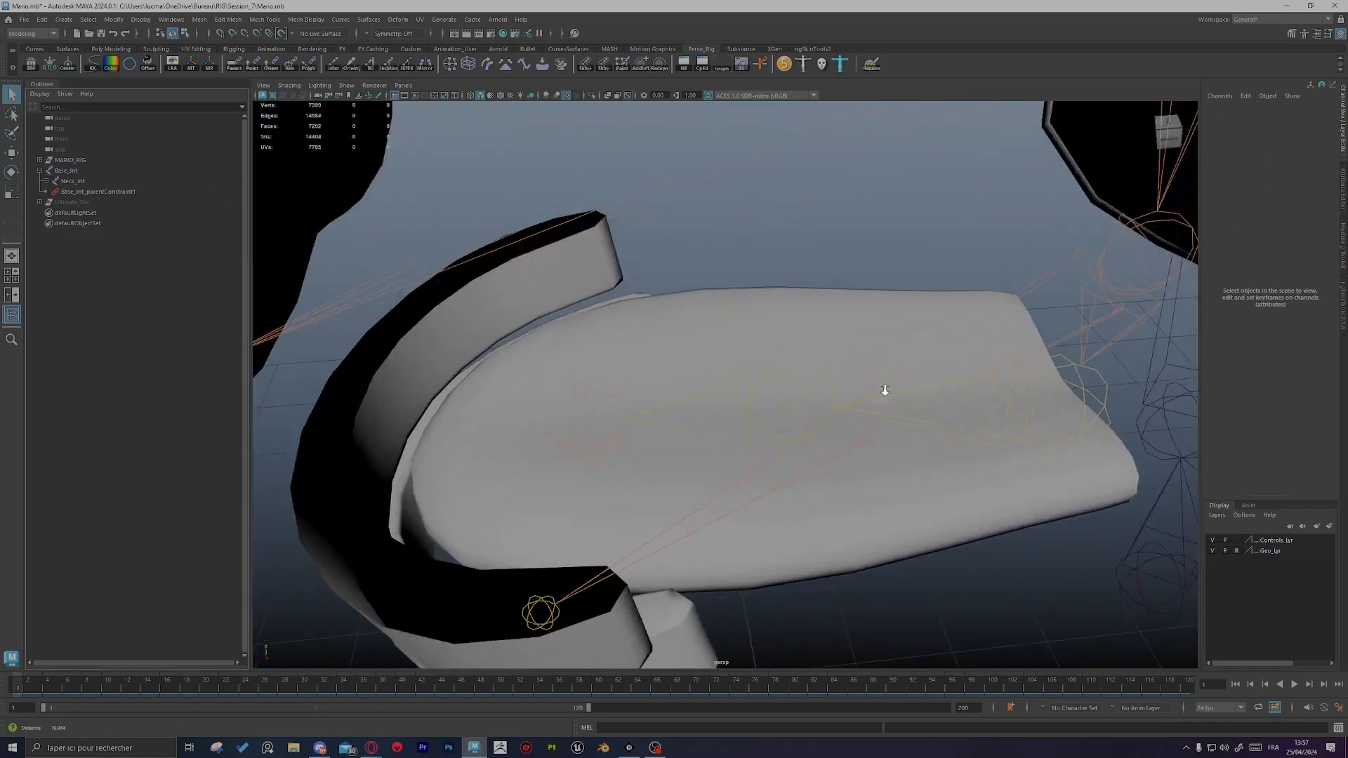
Step: Isolate and frame the tongue mesh together with its Tongue_00 joint chain
click(754, 281)
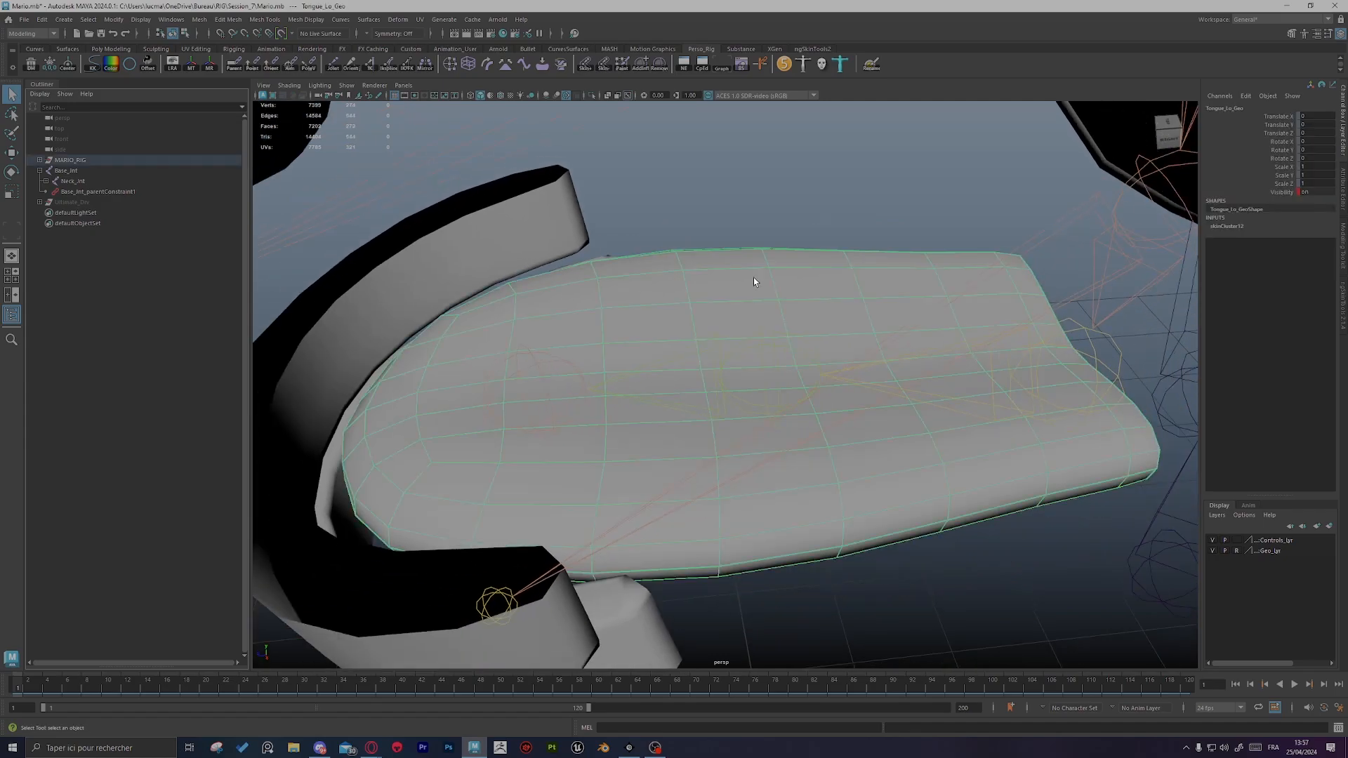
click(1091, 342)
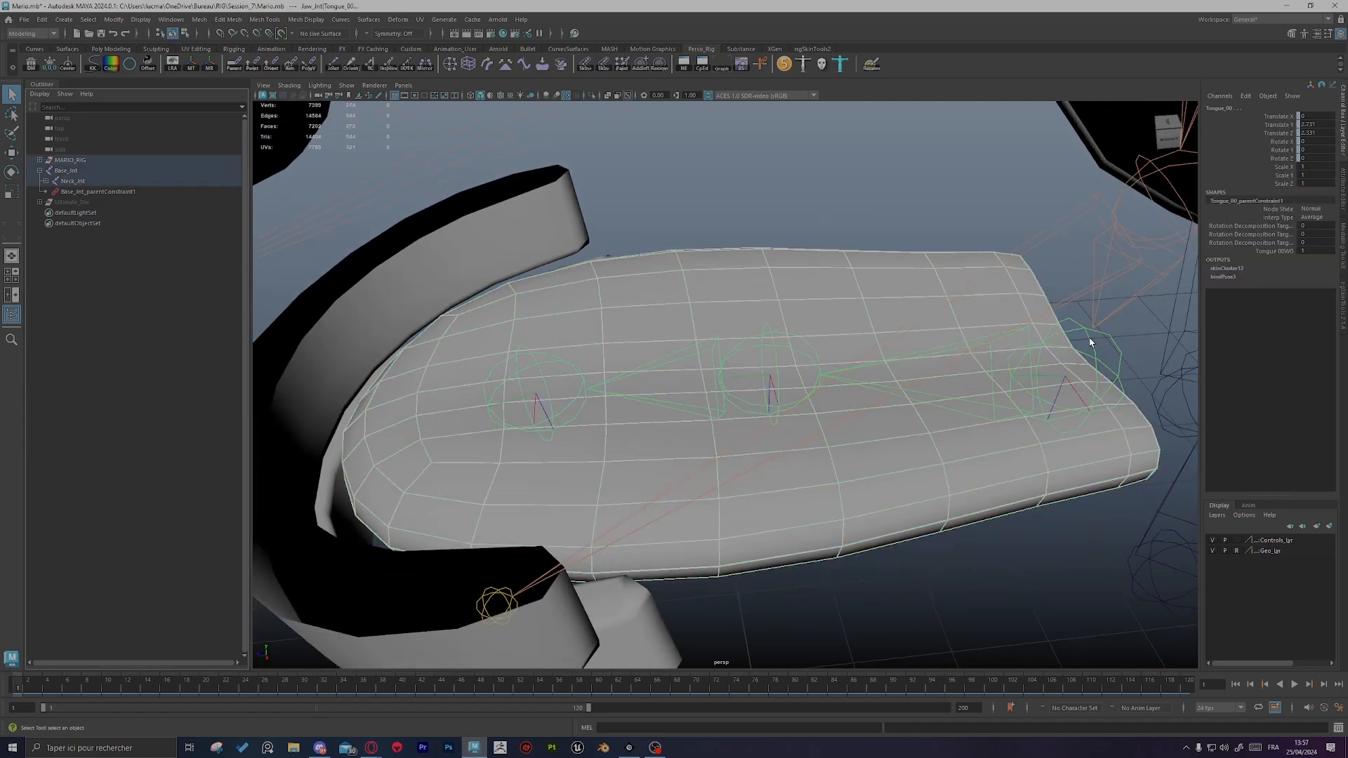
click(591, 96)
key(f)
Step: Break the incoming connection on the tongue mesh's Visibility attribute
click(759, 281)
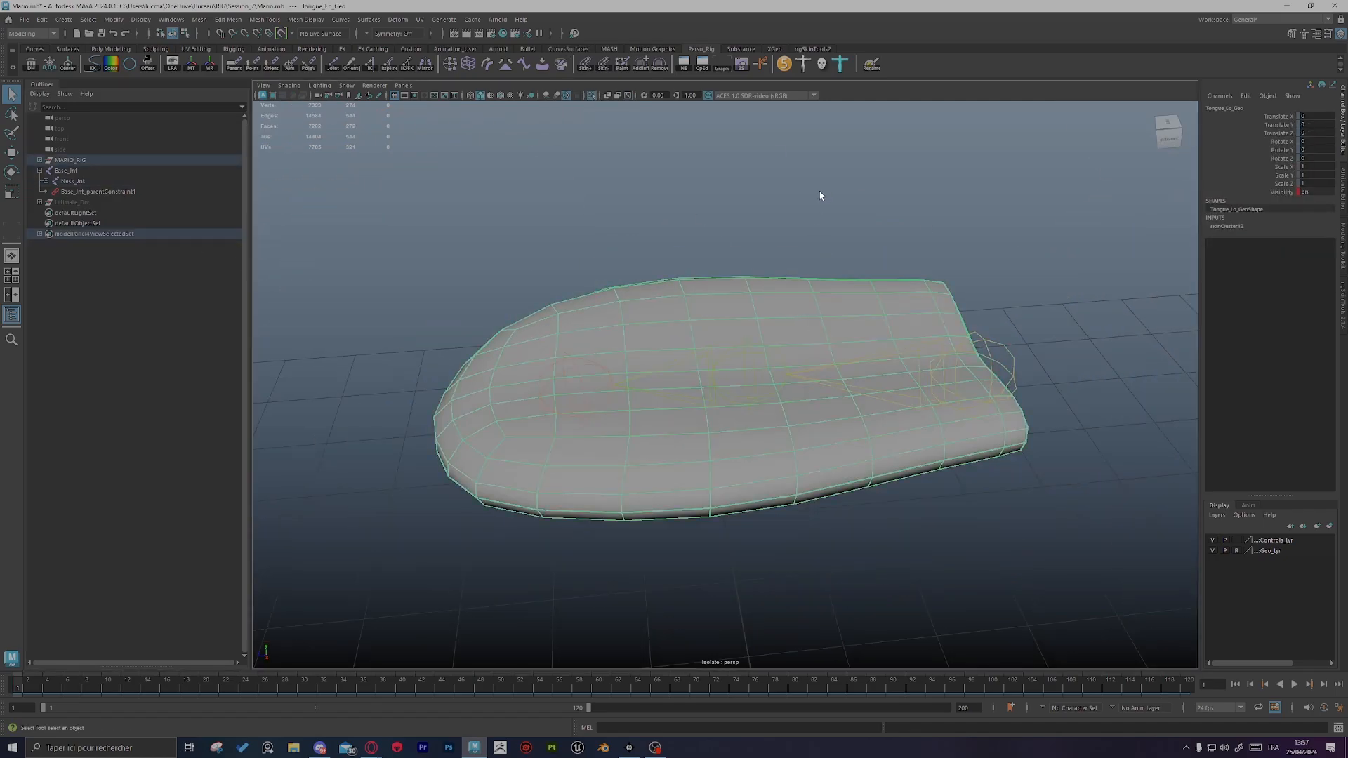
alt+drag(819, 195, 840, 279)
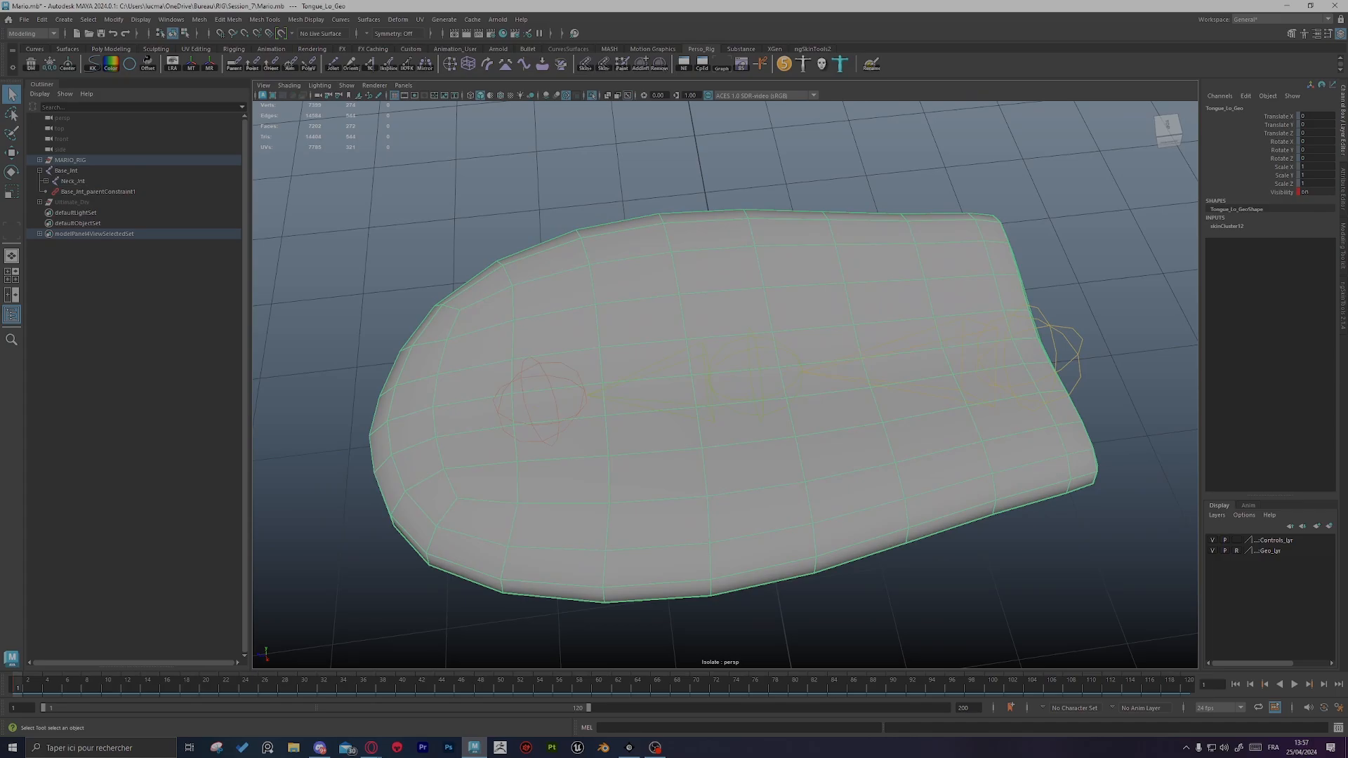
right_click(1291, 191)
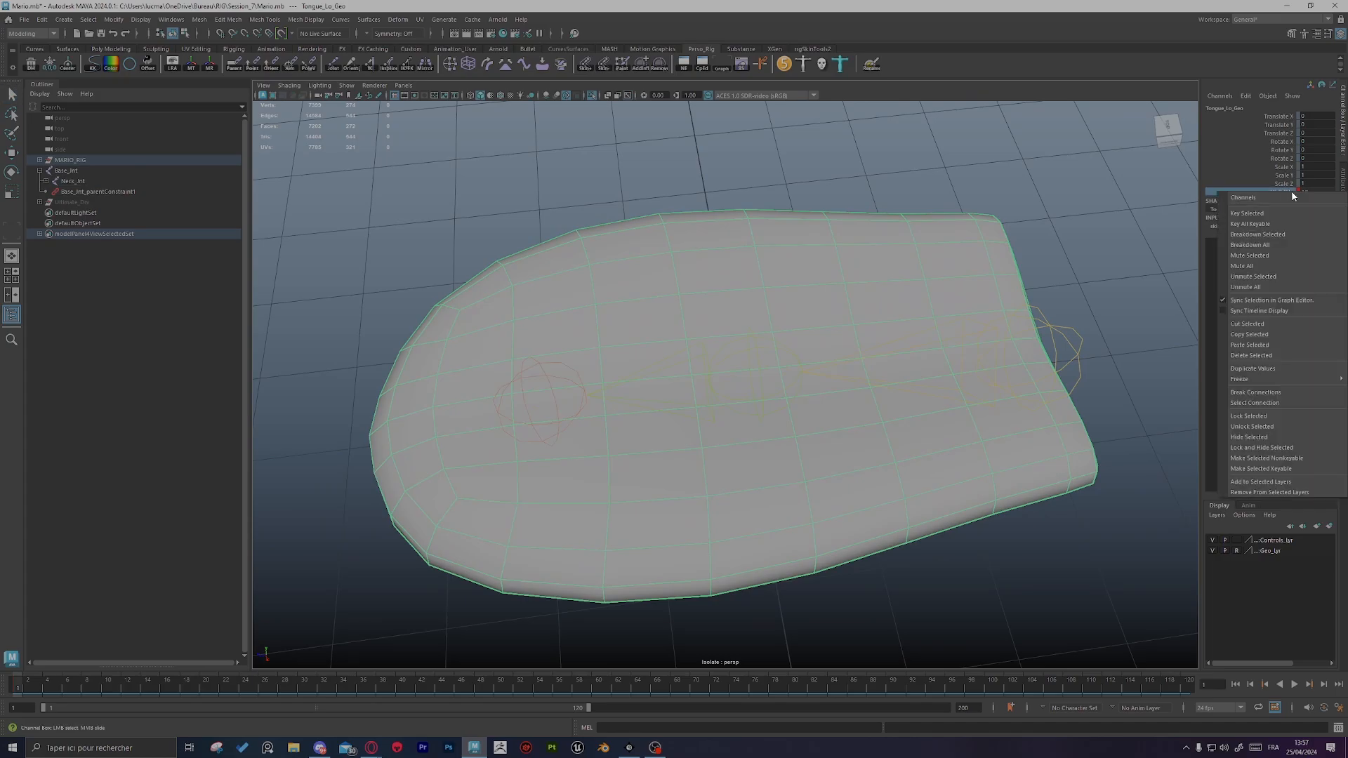
click(1284, 391)
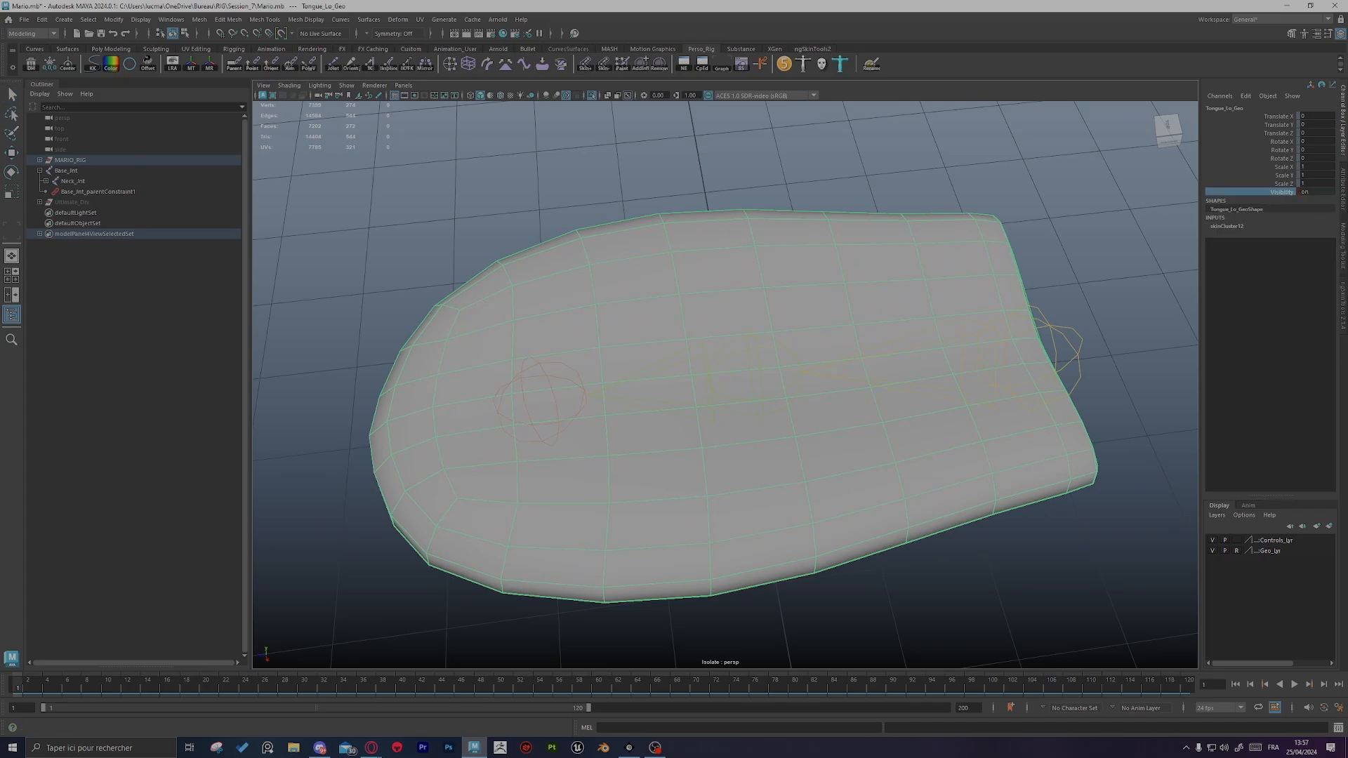
Step: Reactivate ngSkinTools weight painting on the tongue and pick the Tongue_01 influence at its middle joint
click(1340, 307)
click(1167, 657)
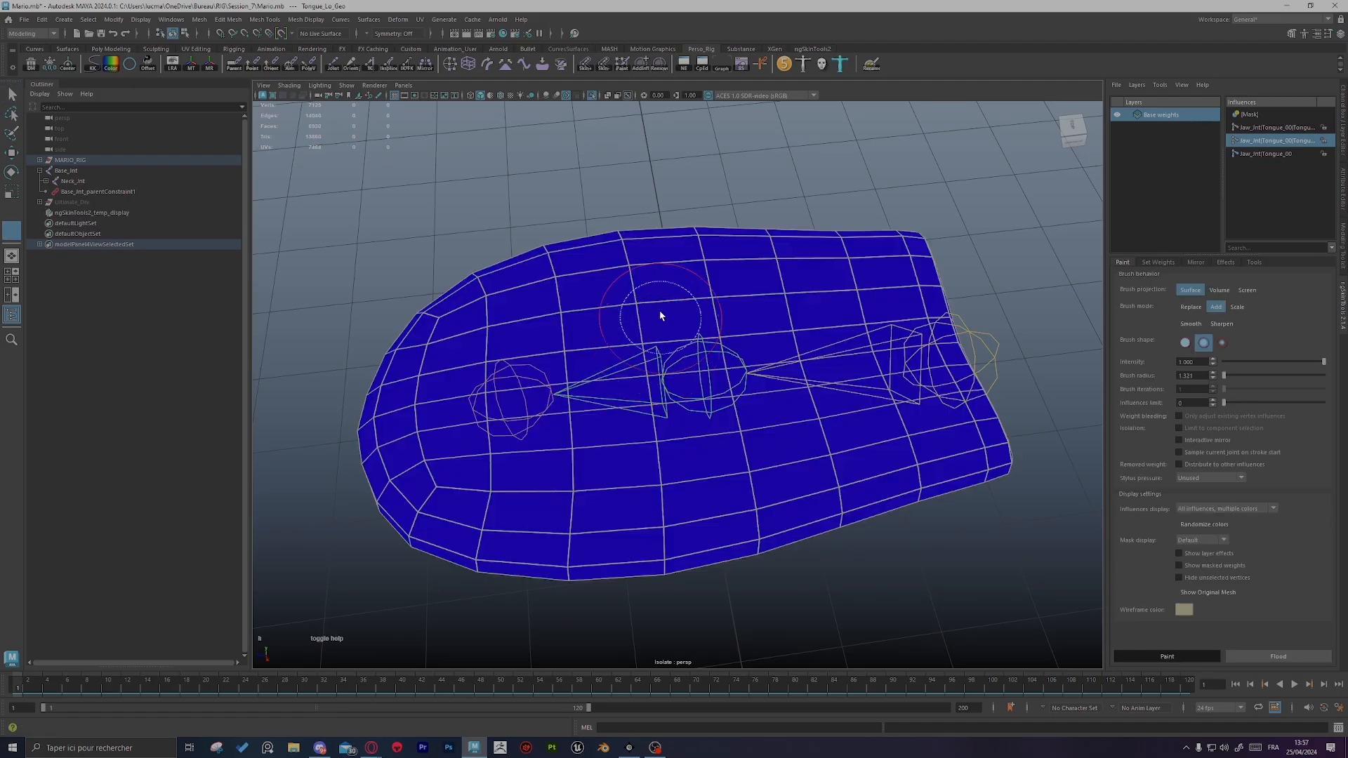
alt+drag(659, 313, 672, 304)
key(d)
click(676, 377)
click(702, 373)
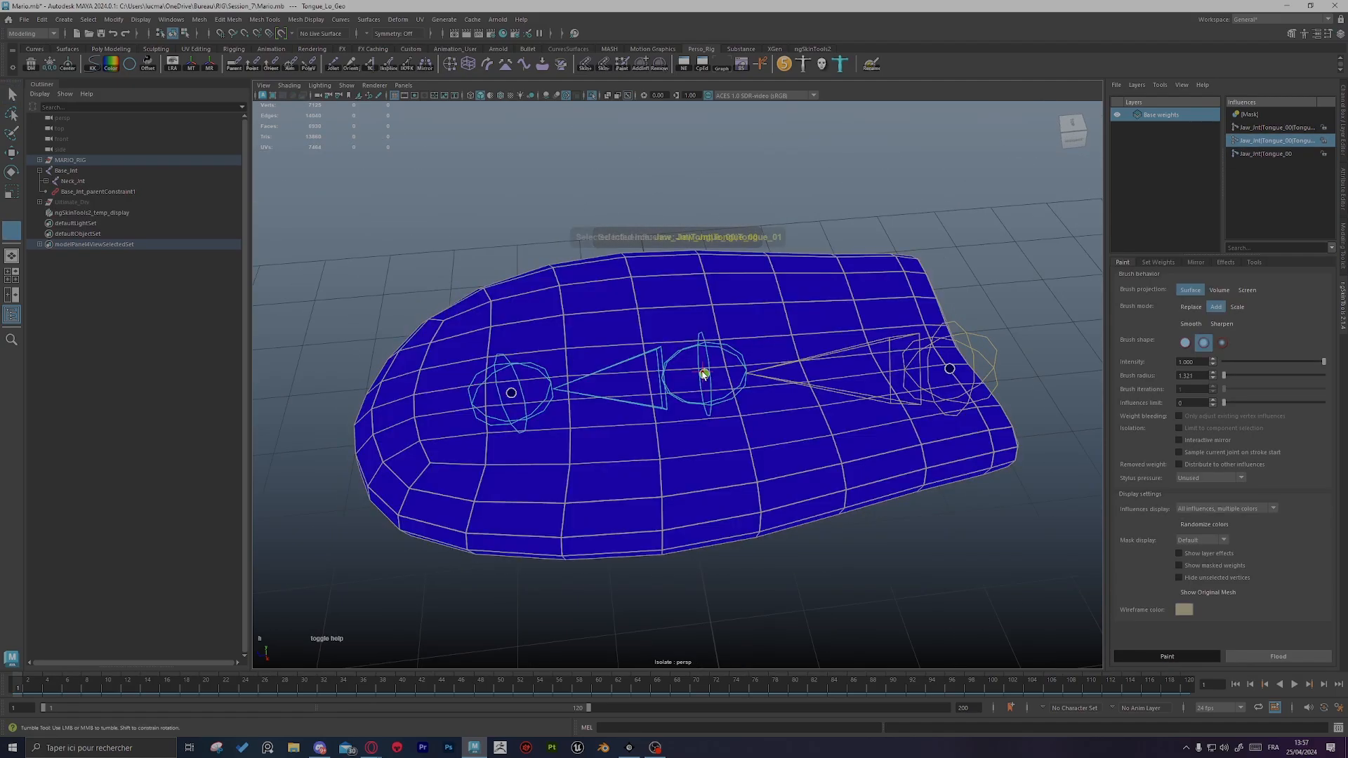
Step: Pick the Tongue_00 influence at the tongue's back joint to view its weights
alt+middle_drag(704, 373, 770, 379)
alt+right_drag(770, 379, 821, 388)
alt+drag(821, 388, 872, 360)
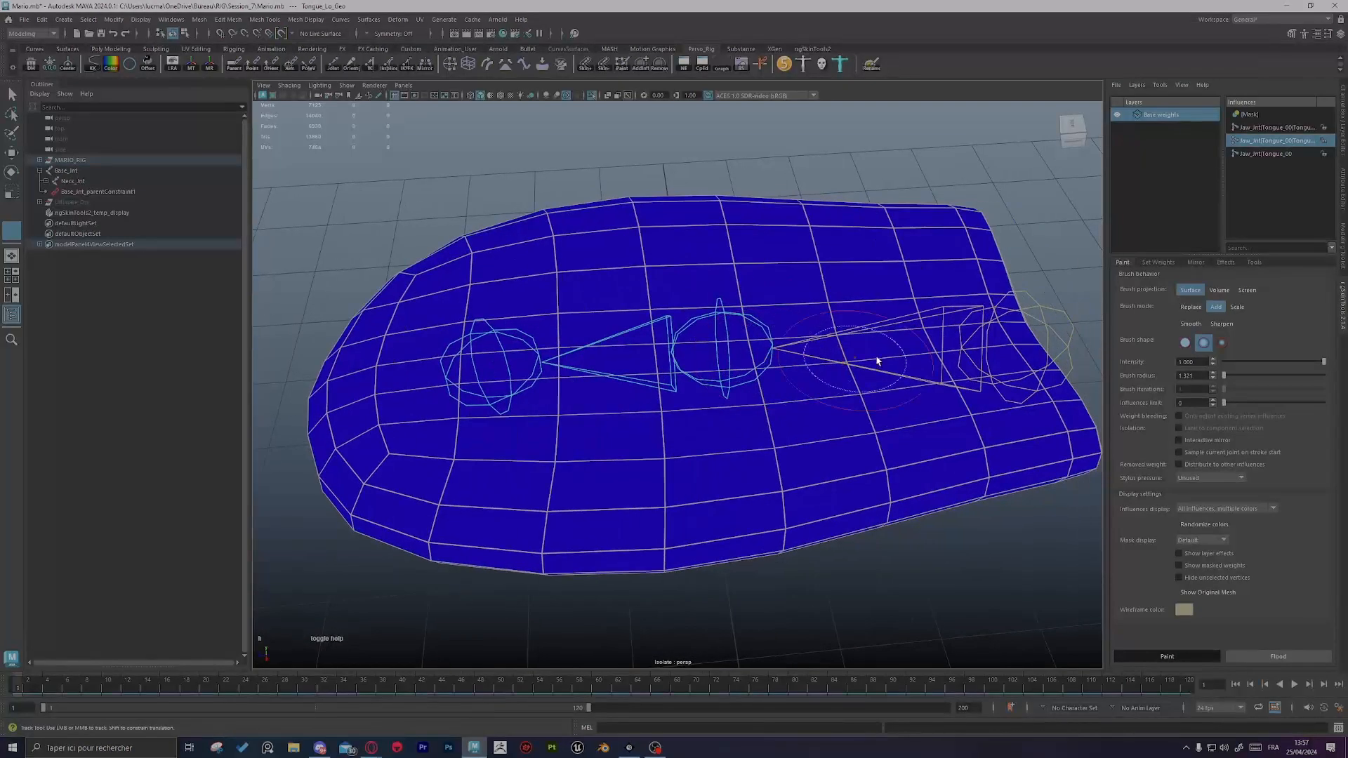
click(1001, 340)
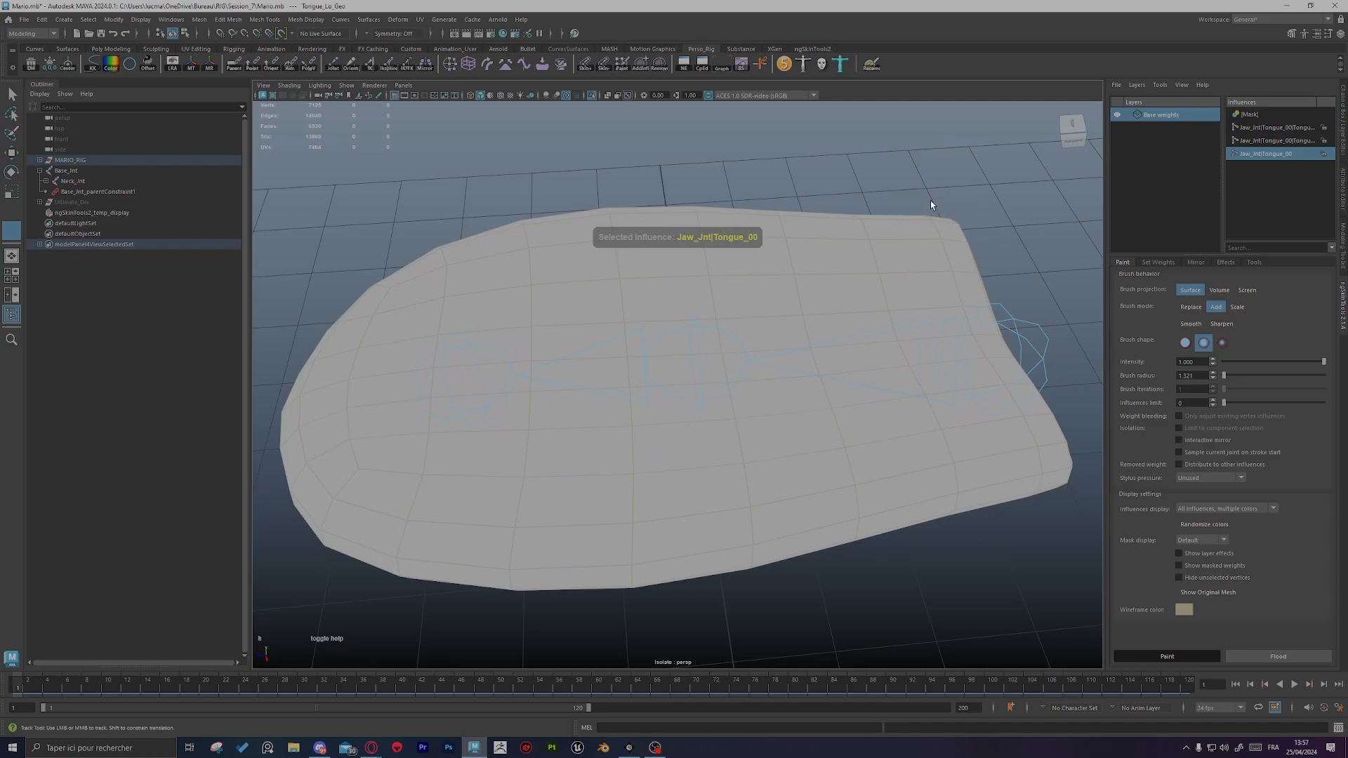
Step: Pick the Tongue_01 influence and paint its weight at intensity 1.000 in a band across the tongue's middle
key(d)
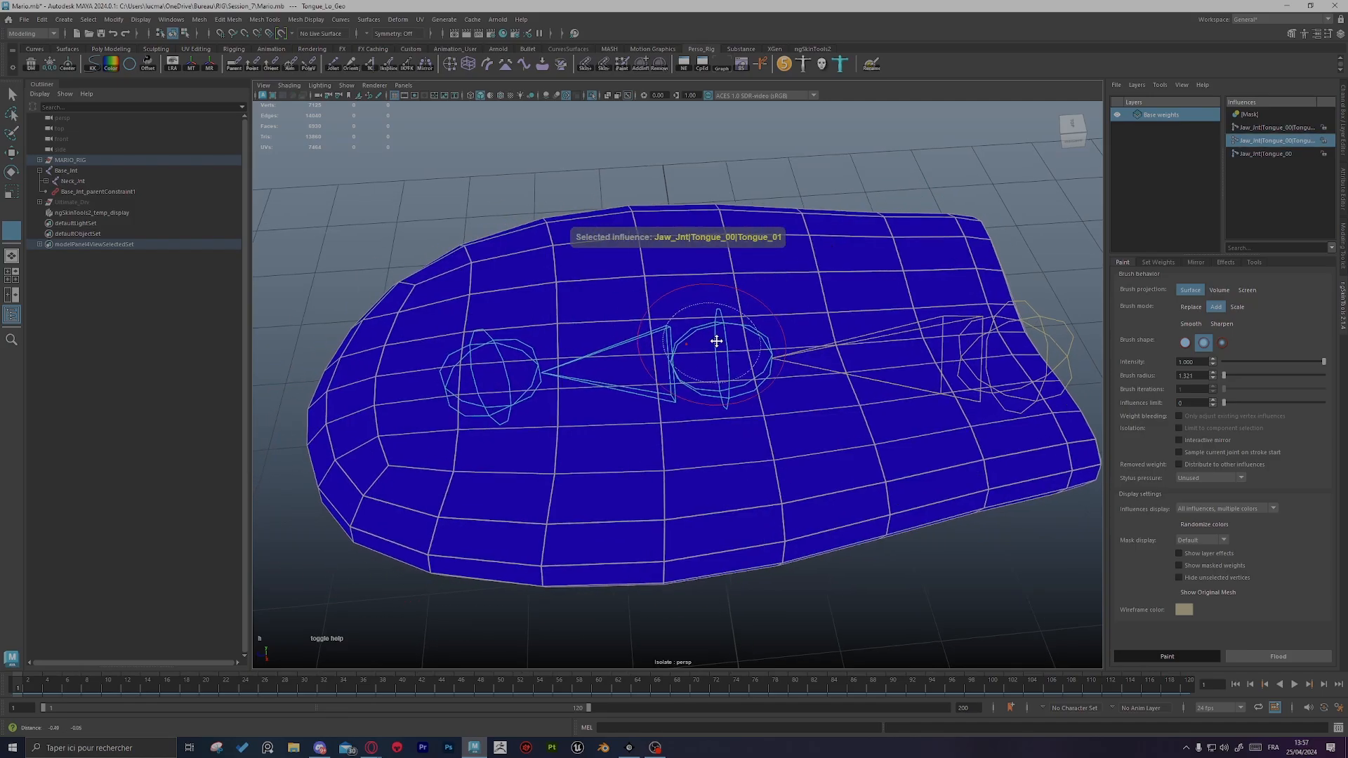
alt+right_drag(716, 339, 643, 377)
alt+drag(643, 377, 697, 342)
alt+right_drag(676, 235, 746, 271)
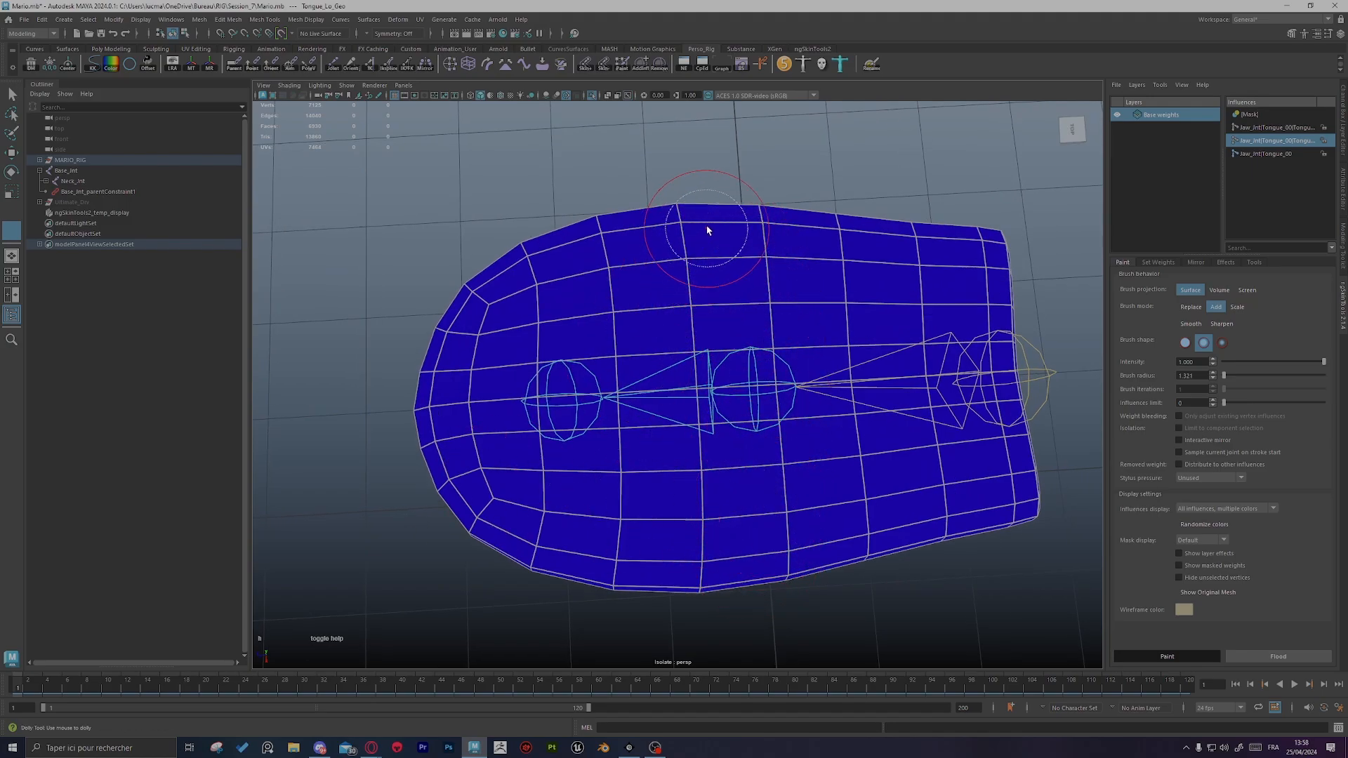
mouse_move(708, 226)
mouse_down()
mouse_move(704, 343)
mouse_move(728, 522)
mouse_move(695, 277)
mouse_up()
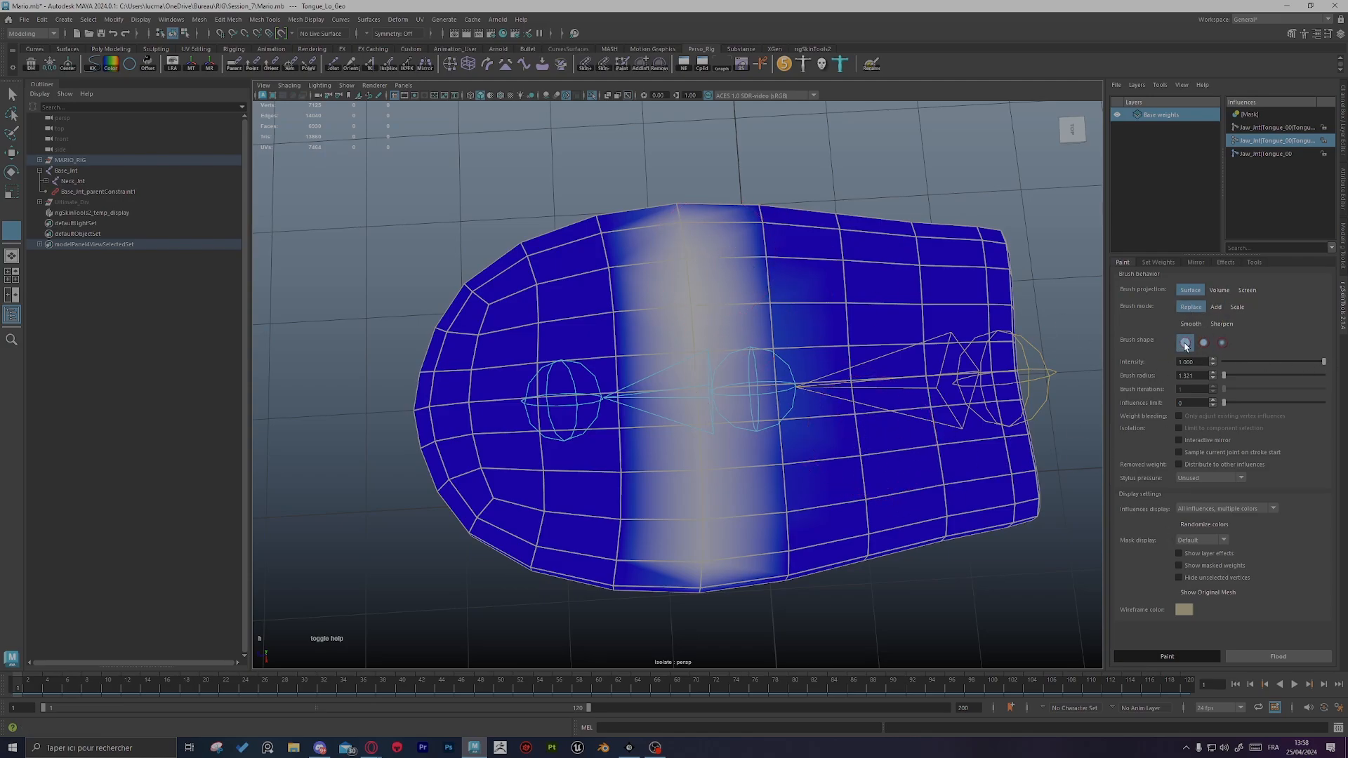
Step: Paint the Tongue_01 weight at intensity 1.000 over the whole front half of the tongue, from the middle band to the tip
mouse_move(660, 264)
mouse_down()
mouse_move(673, 517)
mouse_move(639, 209)
mouse_up()
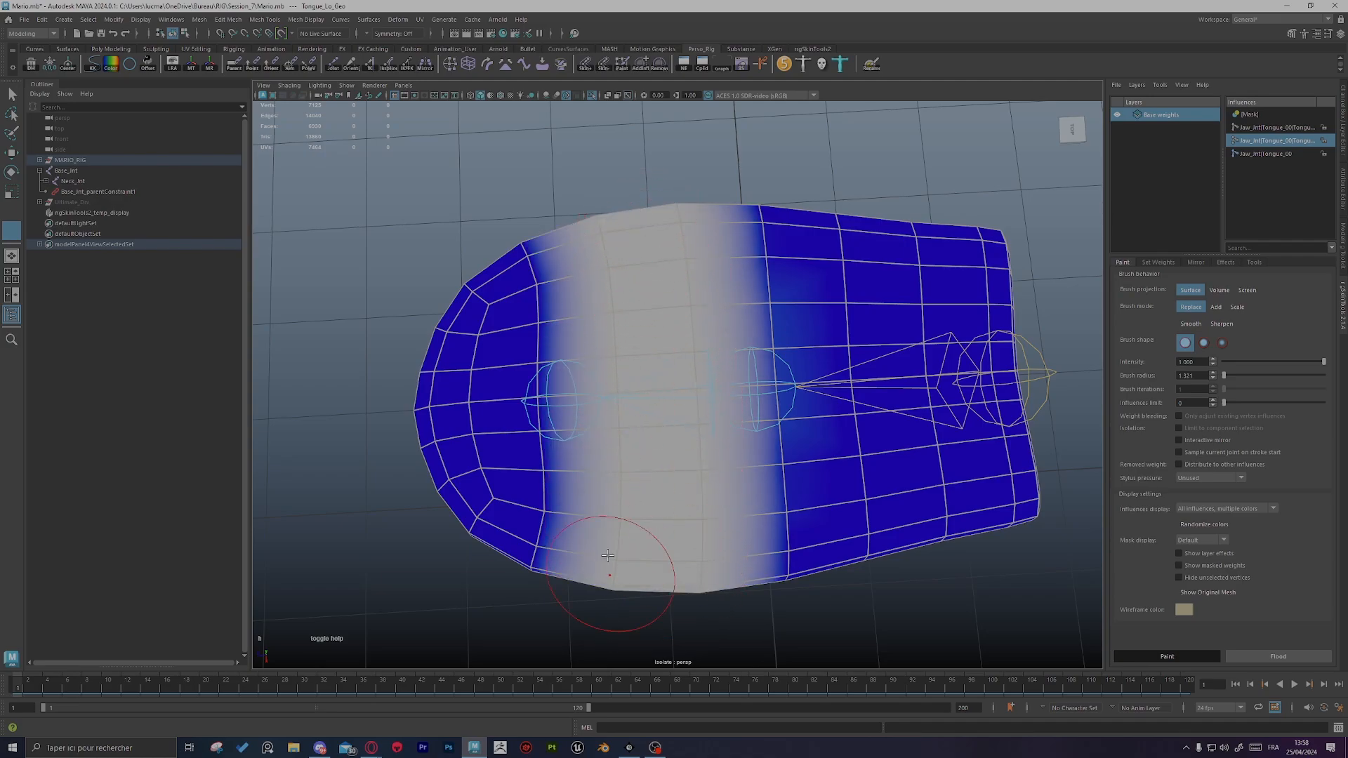
mouse_move(608, 555)
mouse_down()
mouse_move(509, 334)
mouse_move(436, 351)
mouse_up()
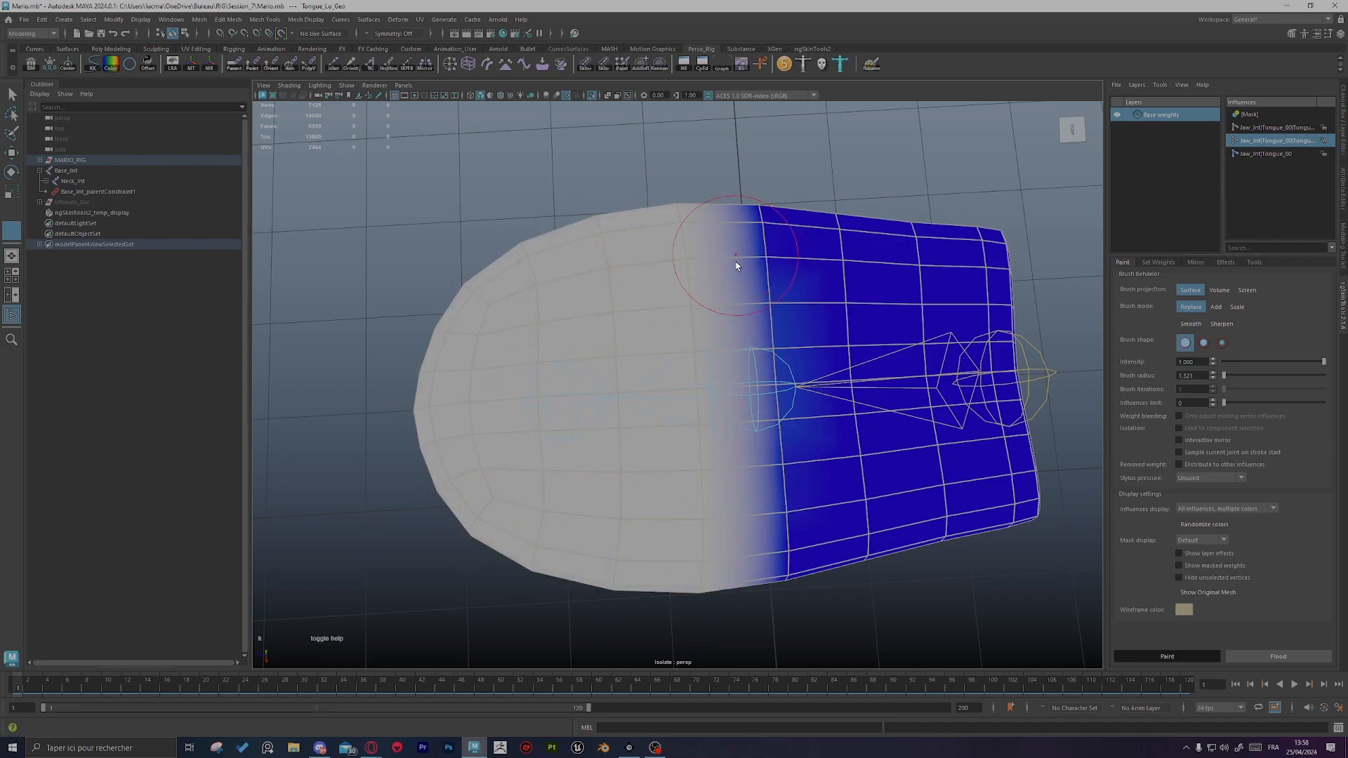
mouse_move(561, 351)
alt+mouse_down()
mouse_move(592, 310)
mouse_move(577, 180)
mouse_move(640, 222)
mouse_move(664, 372)
mouse_move(641, 472)
mouse_move(445, 400)
mouse_move(557, 346)
mouse_move(560, 309)
mouse_move(517, 307)
mouse_move(504, 344)
alt+mouse_up()
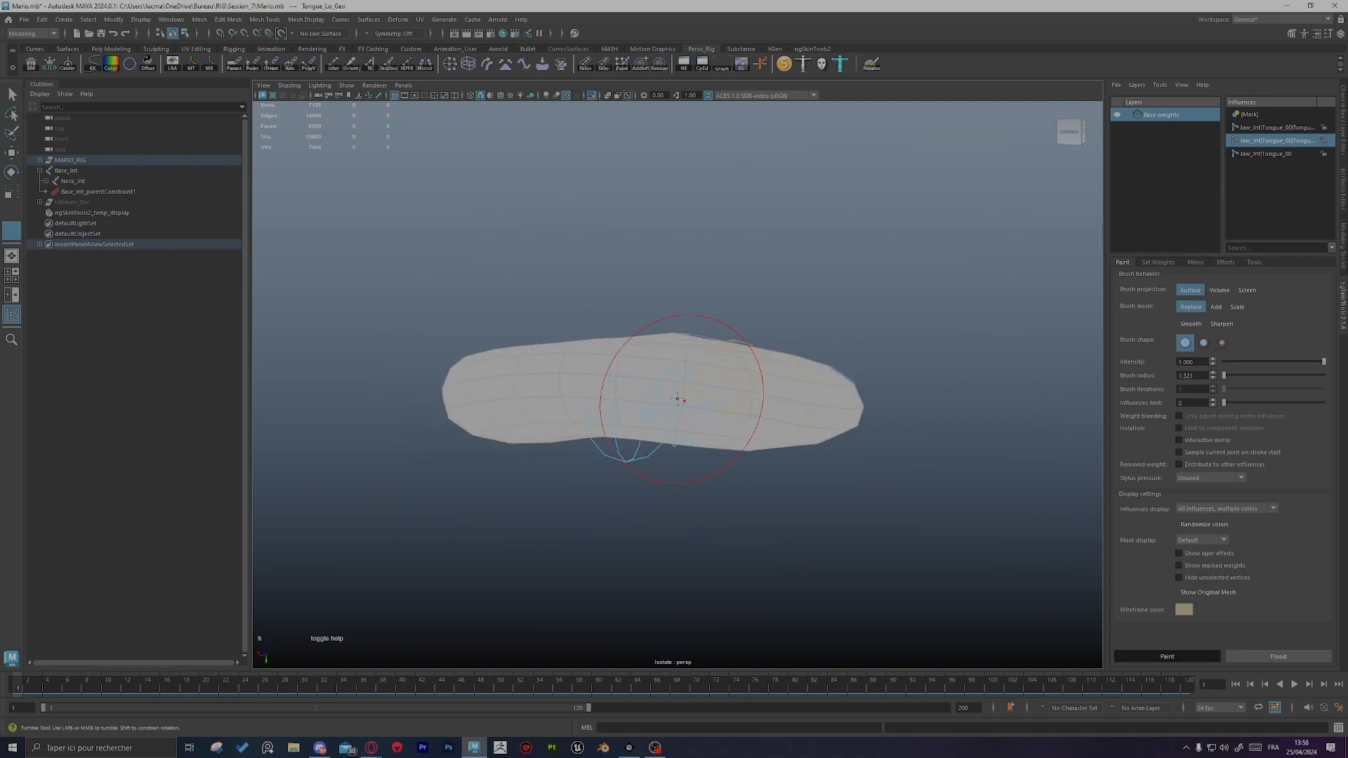
alt+drag(677, 399, 856, 553)
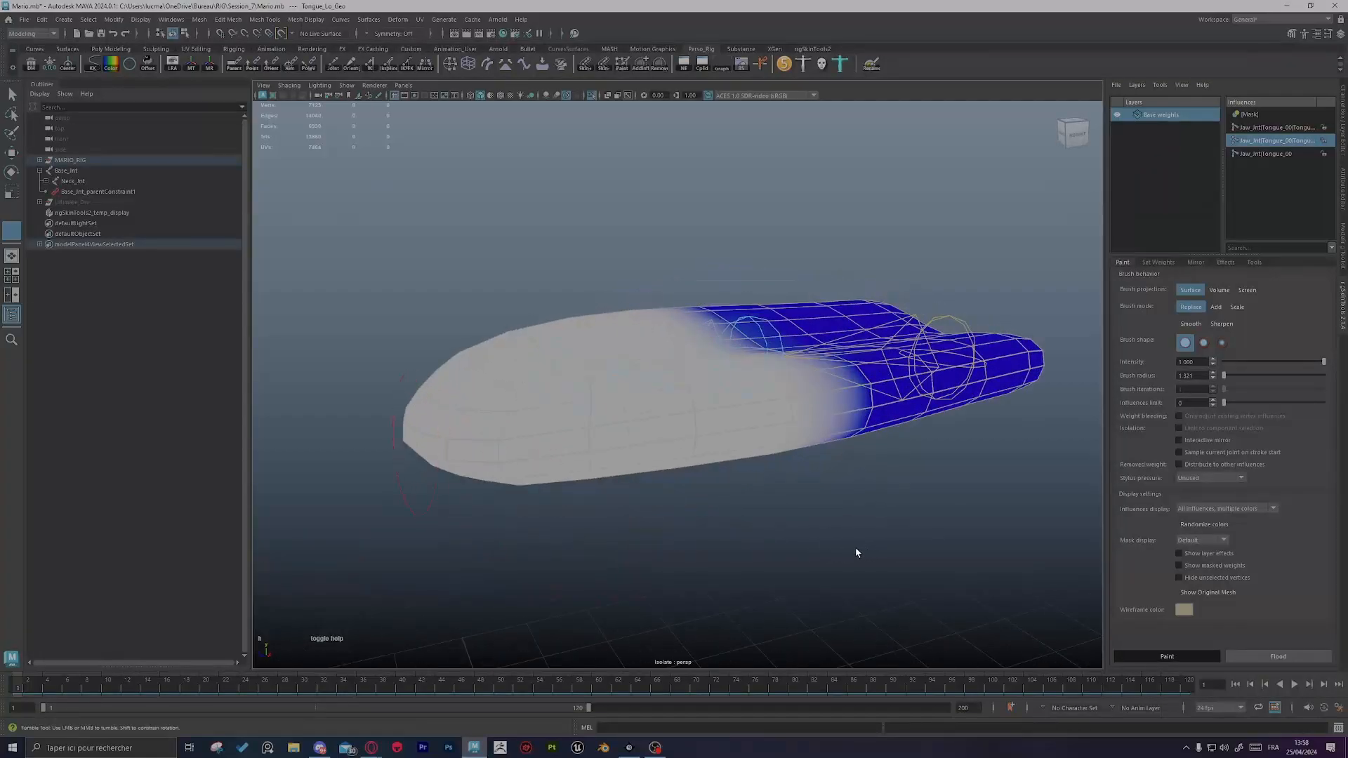
alt+drag(762, 424, 753, 493)
alt+right_drag(753, 493, 640, 451)
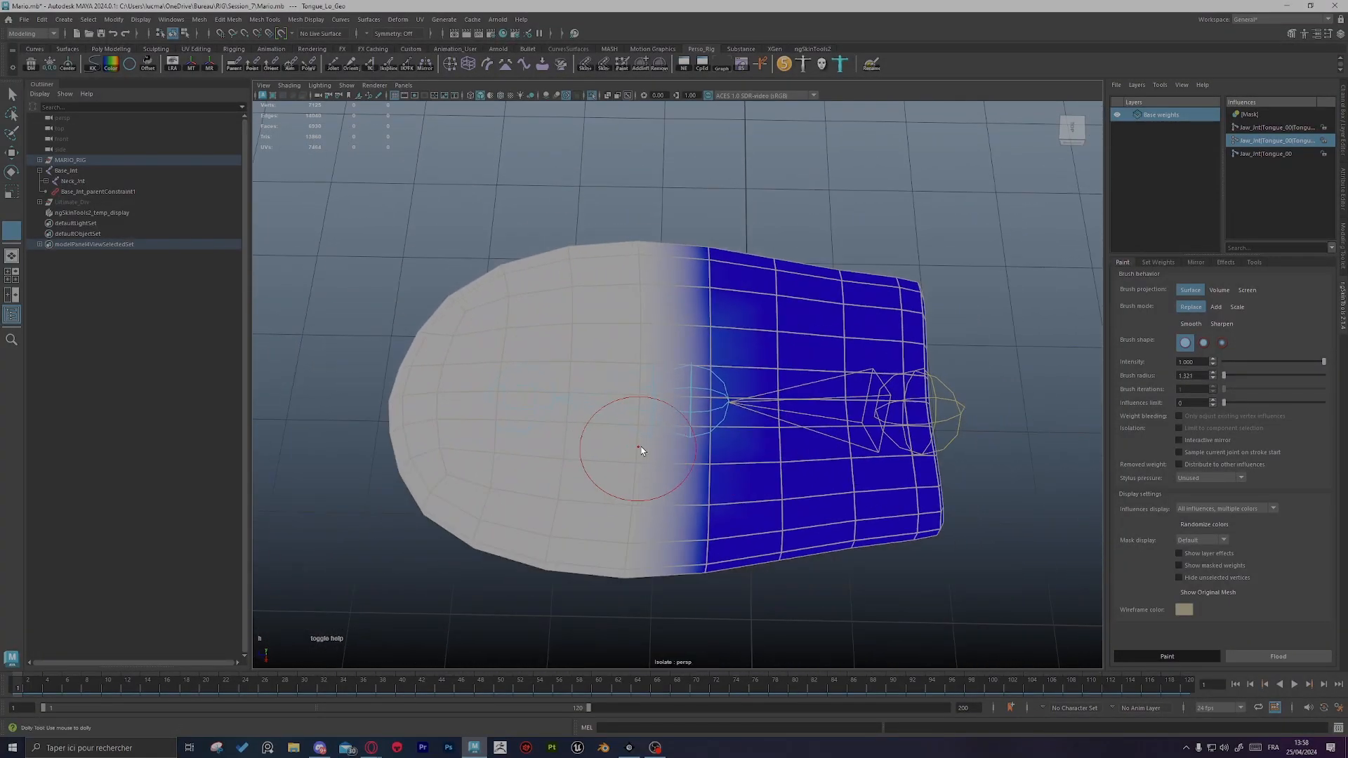
alt+drag(640, 451, 665, 454)
alt+middle_drag(665, 454, 714, 462)
alt+drag(713, 461, 747, 466)
alt+middle_drag(896, 362, 864, 352)
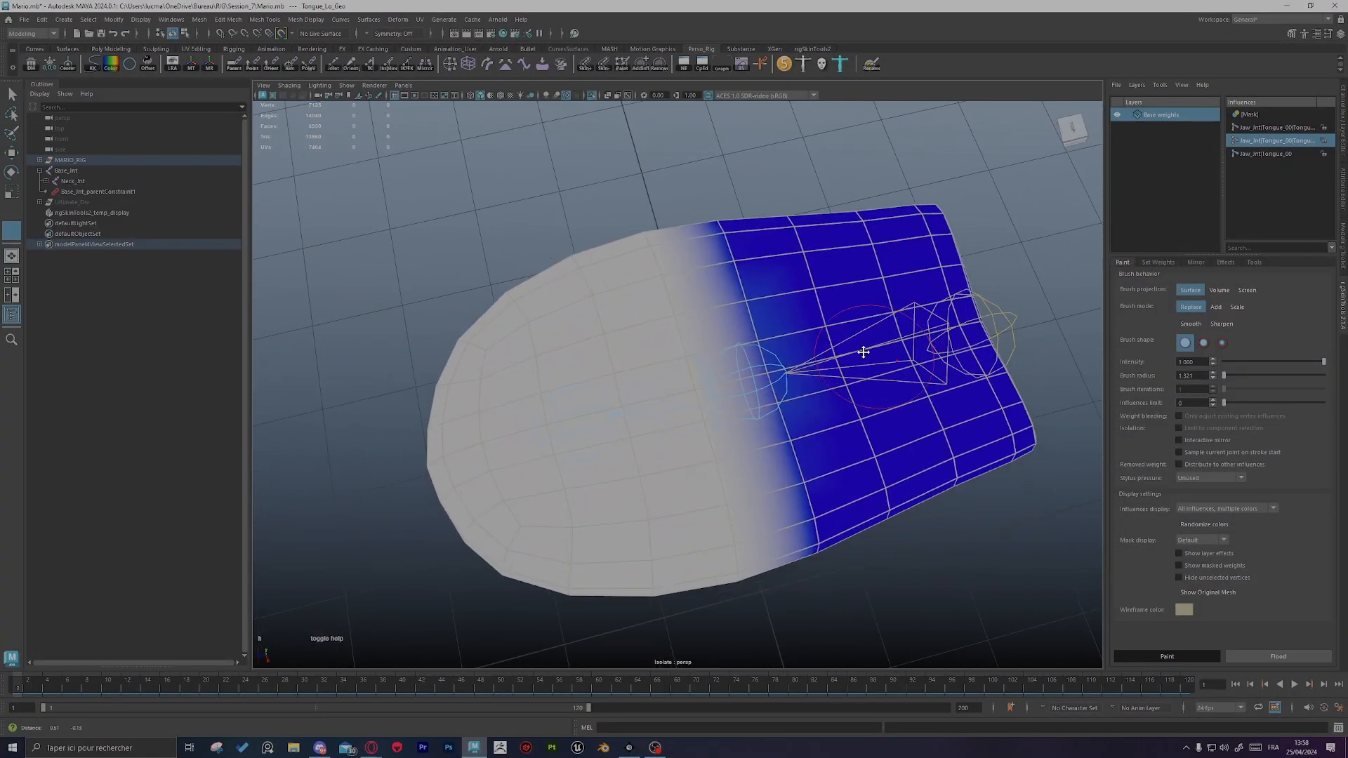
Step: Pick the Tongue_00 influence and switch back to Tongue_01 to compare how their weights split the tongue
alt+drag(863, 352, 763, 342)
alt+drag(842, 442, 797, 313)
key(s)
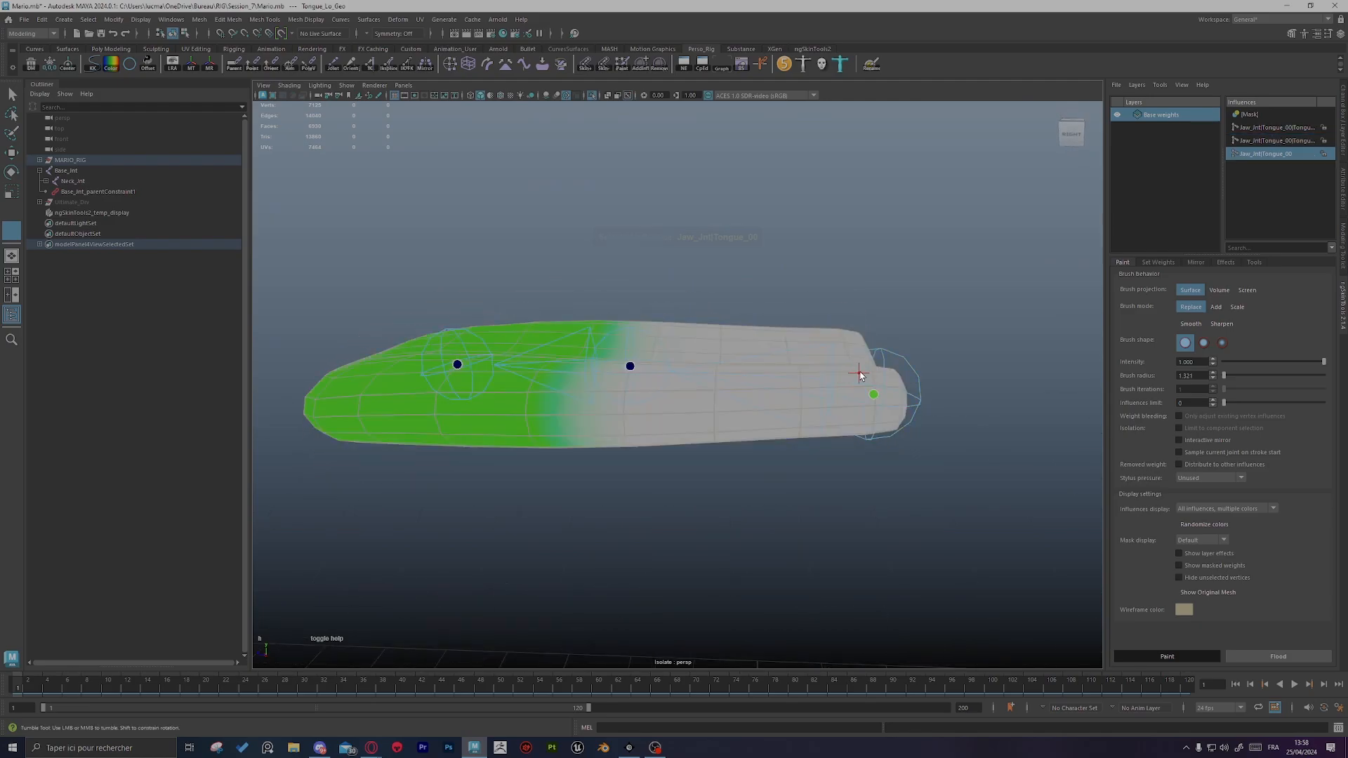
alt+drag(748, 449, 629, 398)
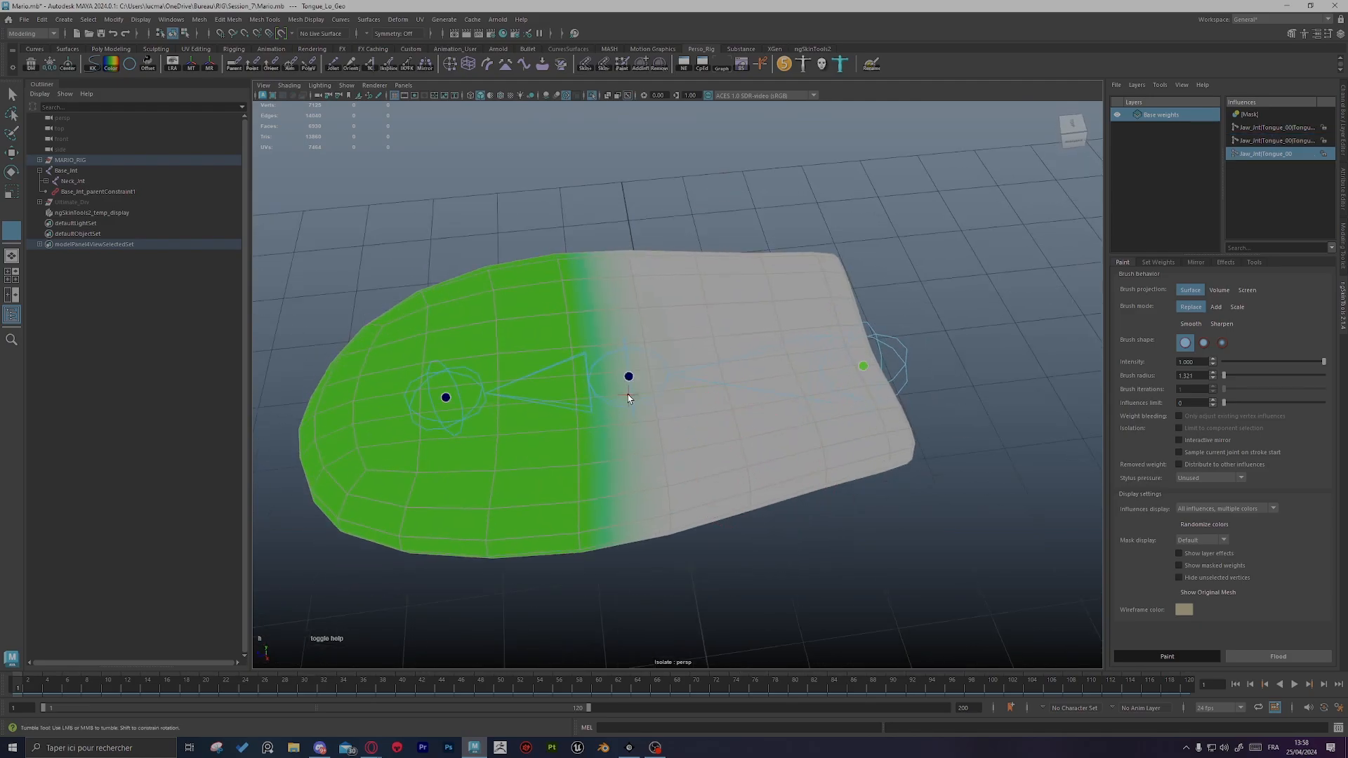
key(s)
alt+middle_drag(572, 427, 733, 426)
key(s)
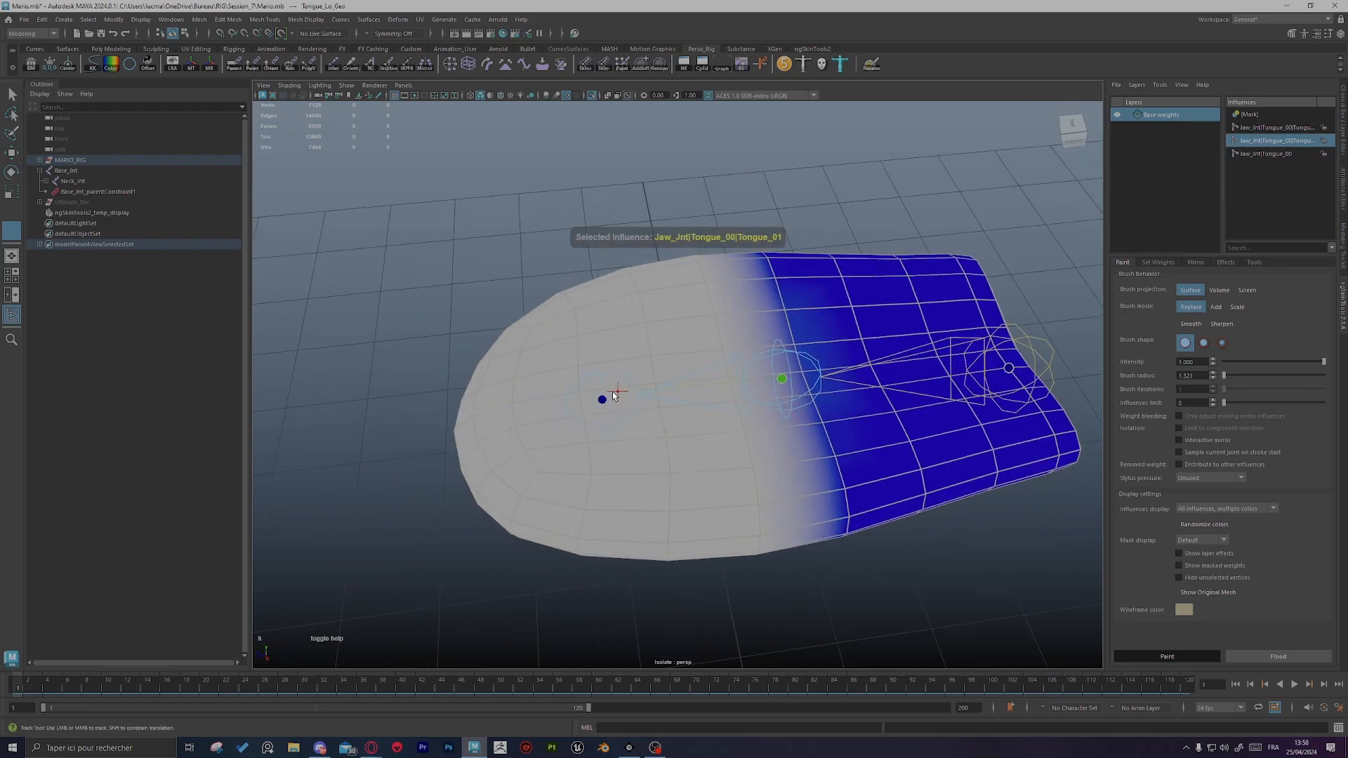
Step: Pick the Tongue_02 influence at the front joint and paint its weight at intensity 1.000 over the tongue's tip
key(s)
alt+middle_drag(599, 400, 722, 400)
mouse_move(722, 399)
alt+mouse_down()
mouse_move(749, 484)
mouse_move(819, 508)
mouse_move(807, 513)
alt+mouse_up()
mouse_move(758, 461)
mouse_down()
mouse_move(638, 454)
mouse_move(767, 445)
mouse_move(807, 466)
mouse_move(752, 367)
mouse_move(777, 313)
mouse_move(758, 310)
mouse_move(806, 311)
mouse_move(851, 337)
mouse_move(838, 464)
mouse_move(893, 393)
mouse_move(881, 336)
mouse_up()
alt+drag(641, 277, 665, 487)
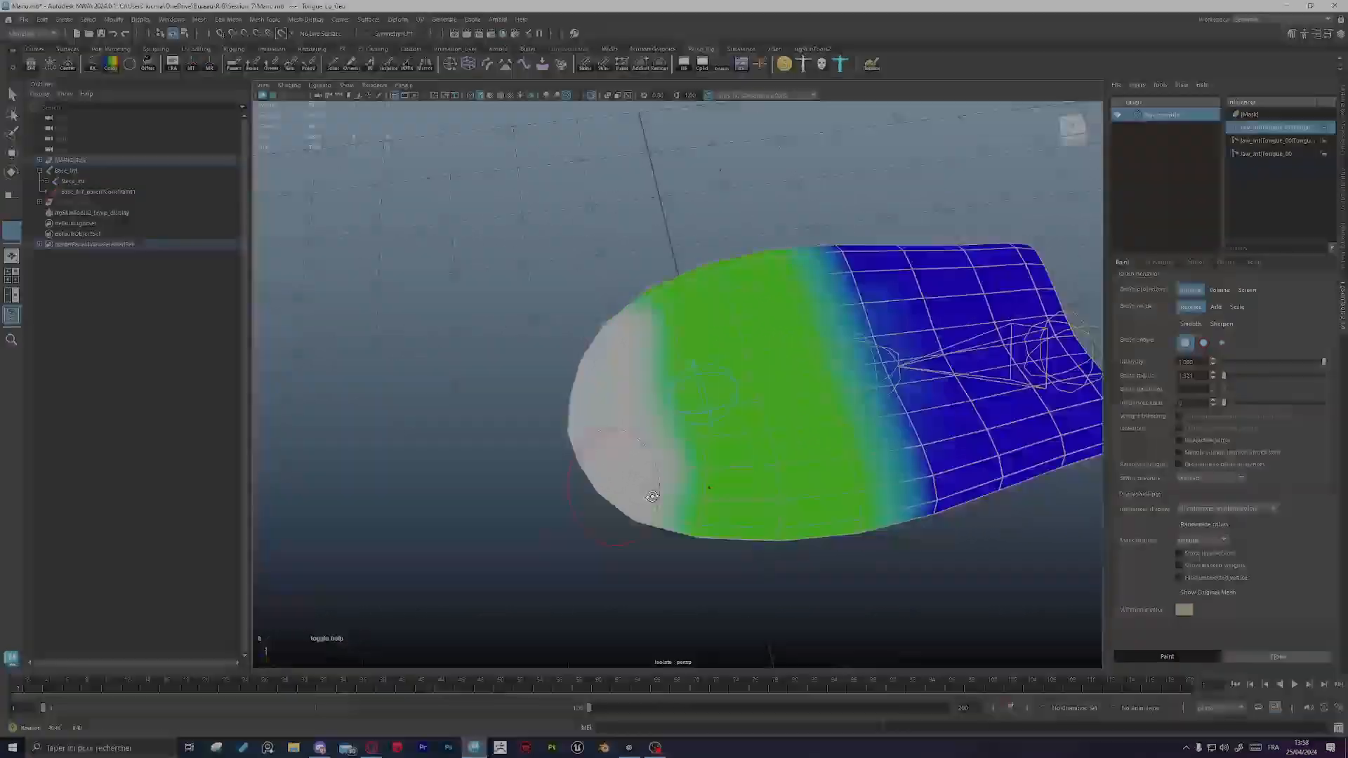
alt+drag(652, 496, 732, 516)
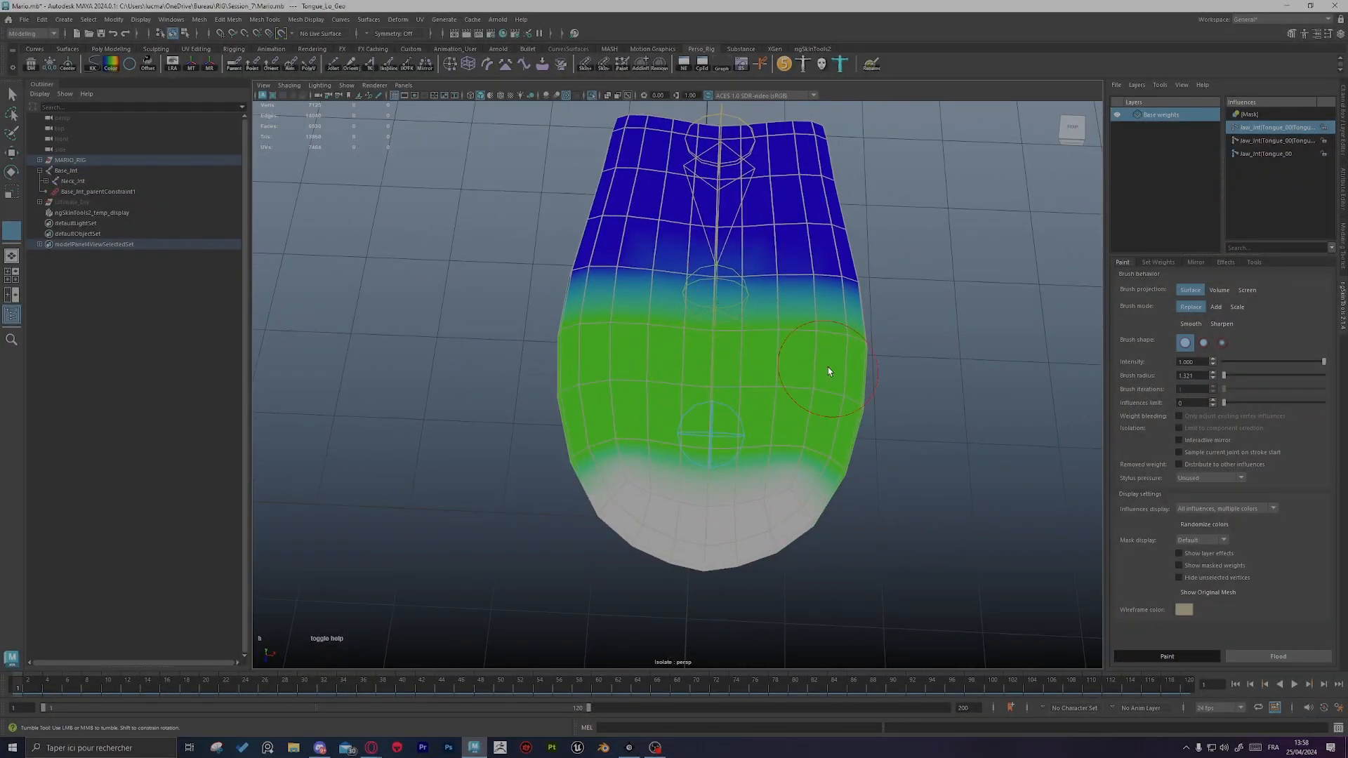
alt+right_drag(829, 370, 1027, 353)
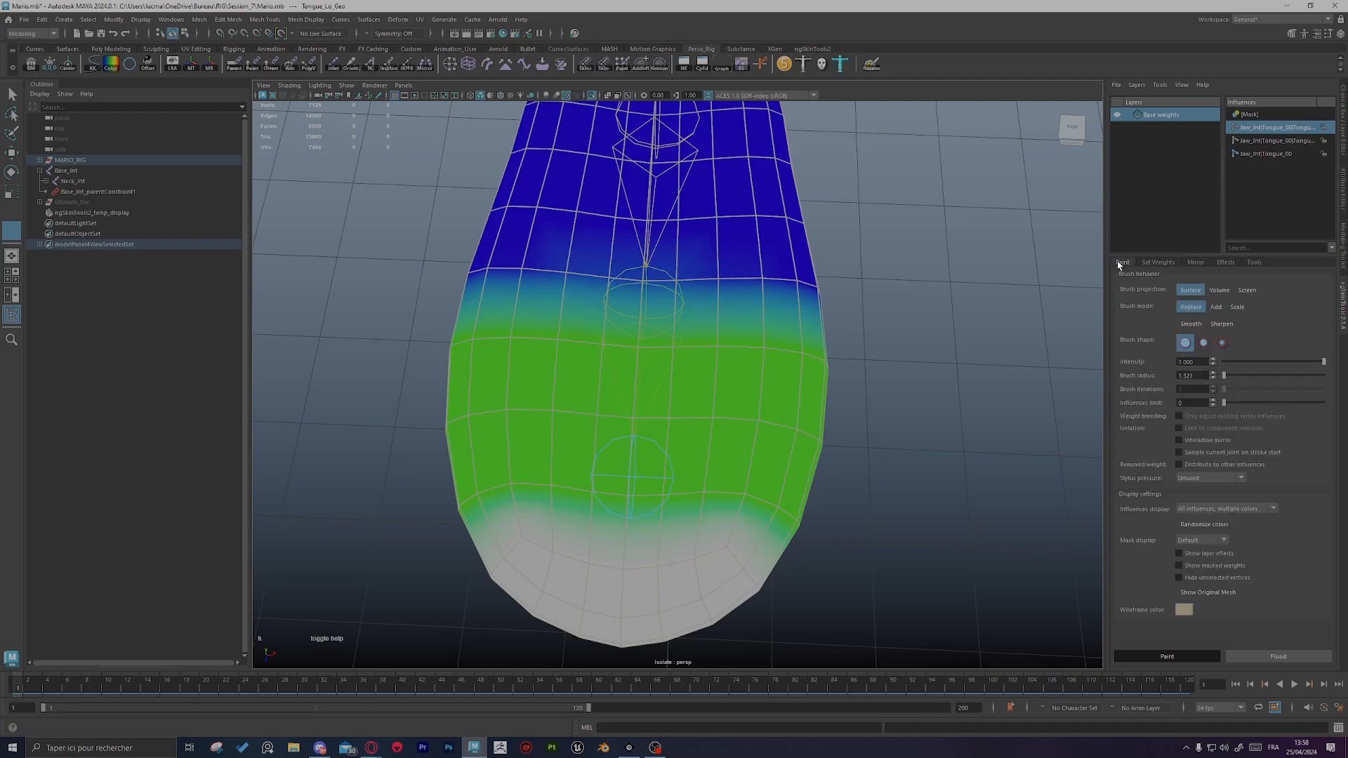
Step: Mirror the tongue's skin weights with the direction set to Positive to negative
click(1195, 262)
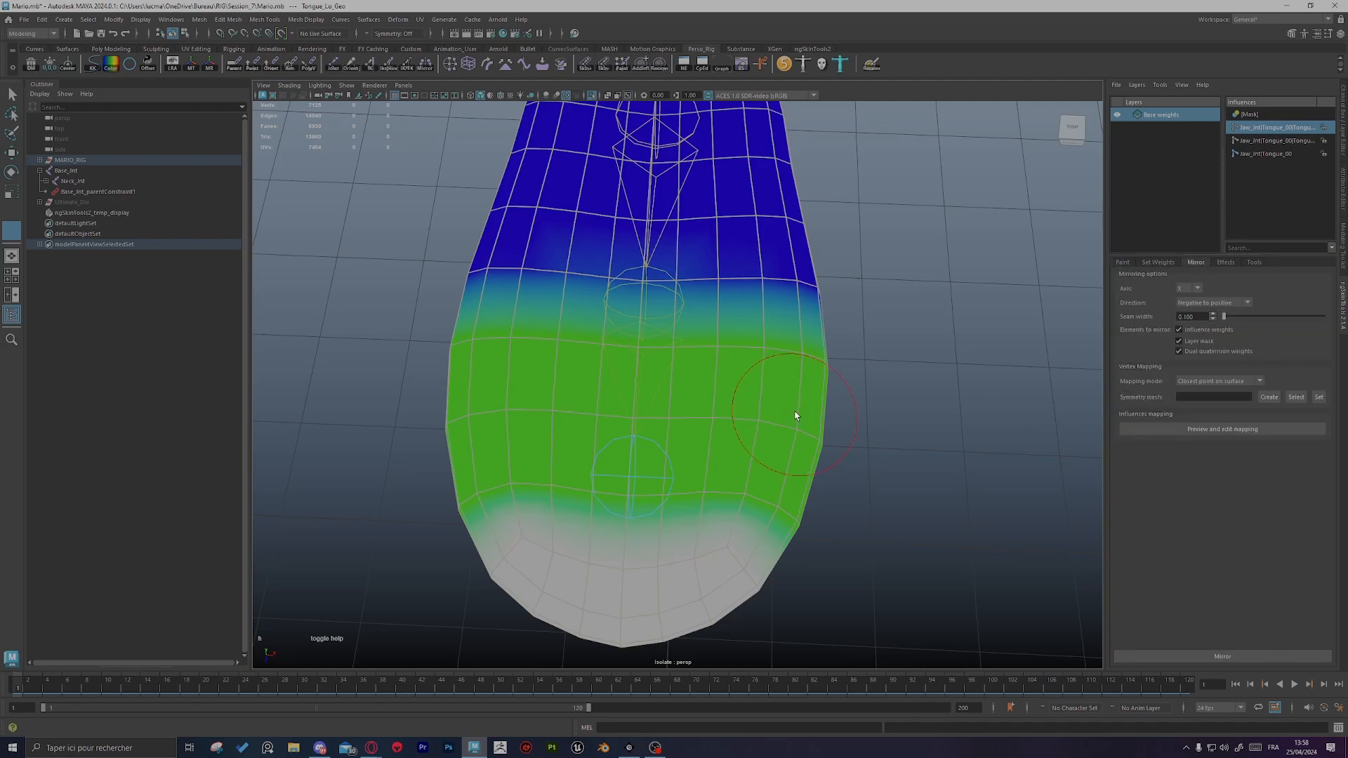
alt+drag(795, 415, 842, 356)
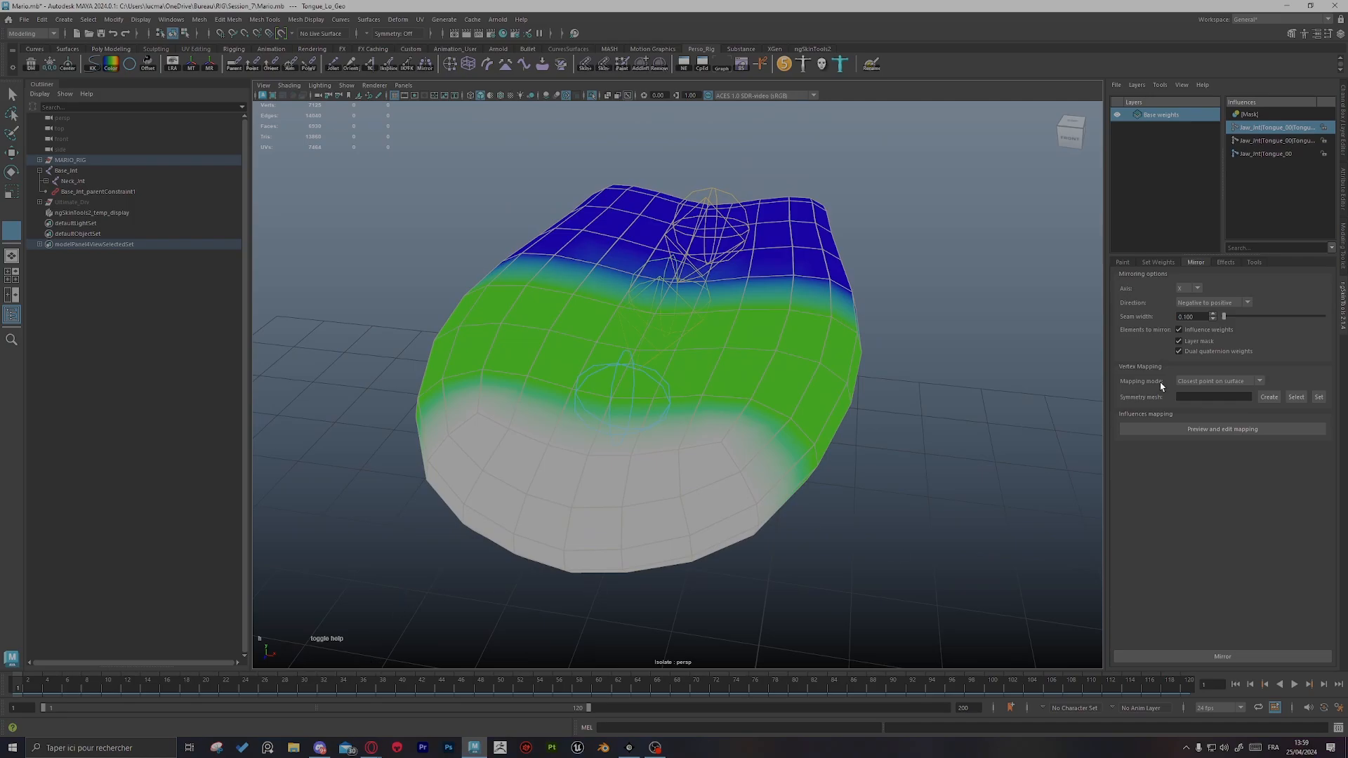
alt+drag(574, 430, 565, 509)
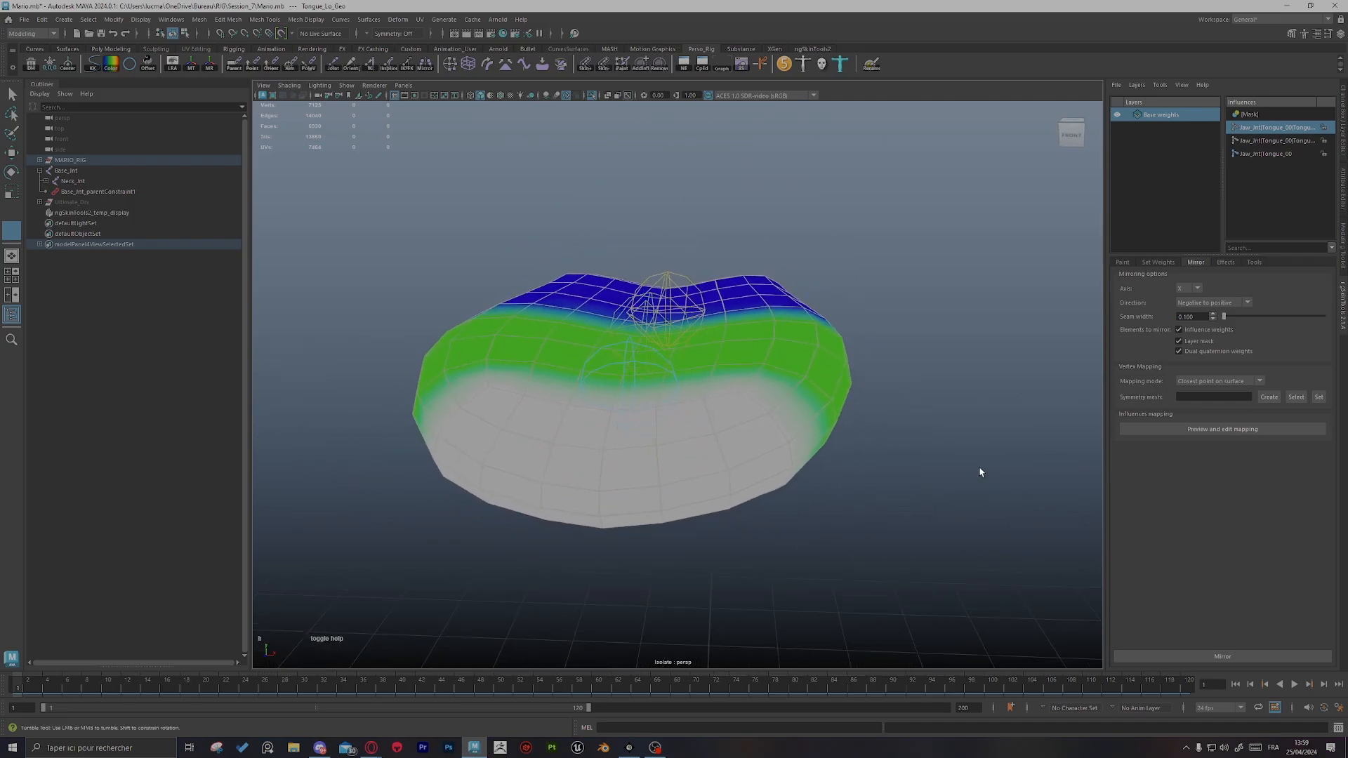
alt+middle_drag(713, 403, 946, 351)
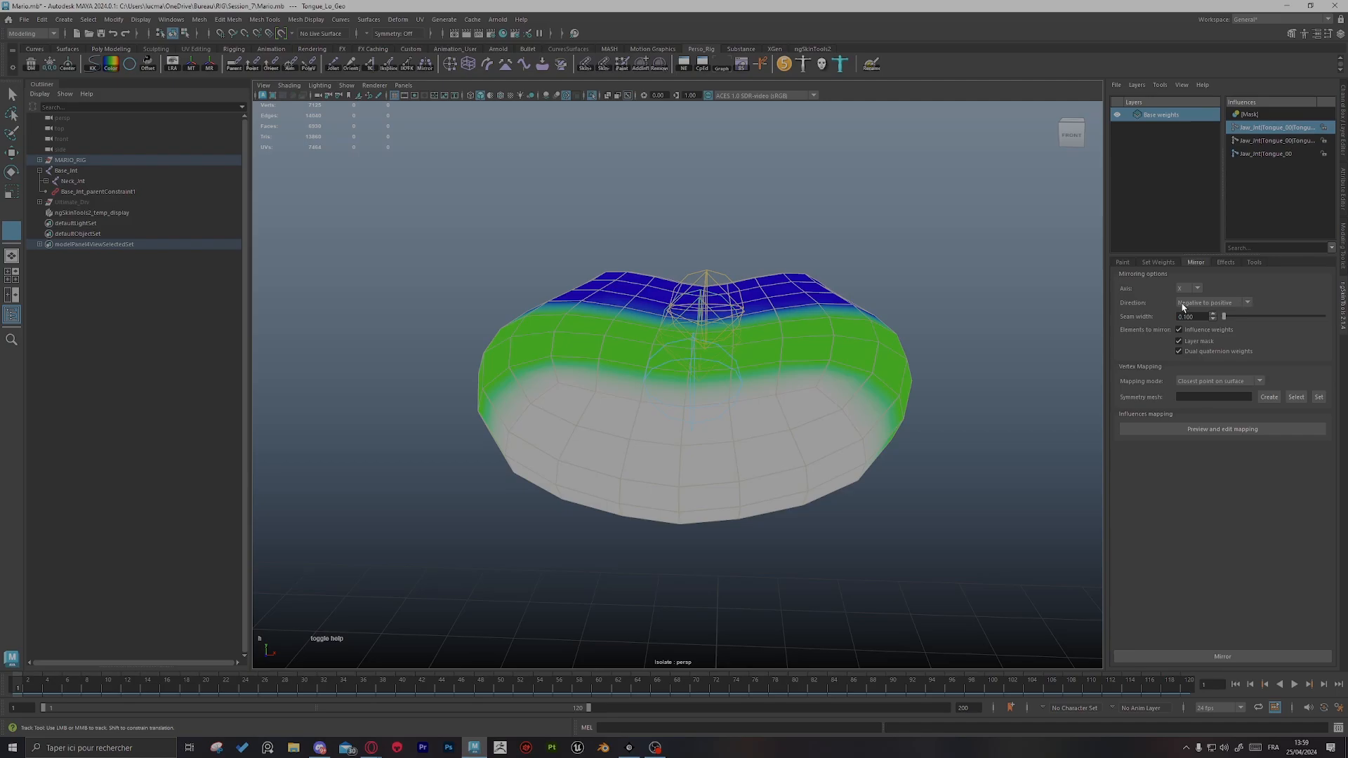
click(1209, 304)
click(1236, 303)
alt+middle_drag(902, 521, 470, 632)
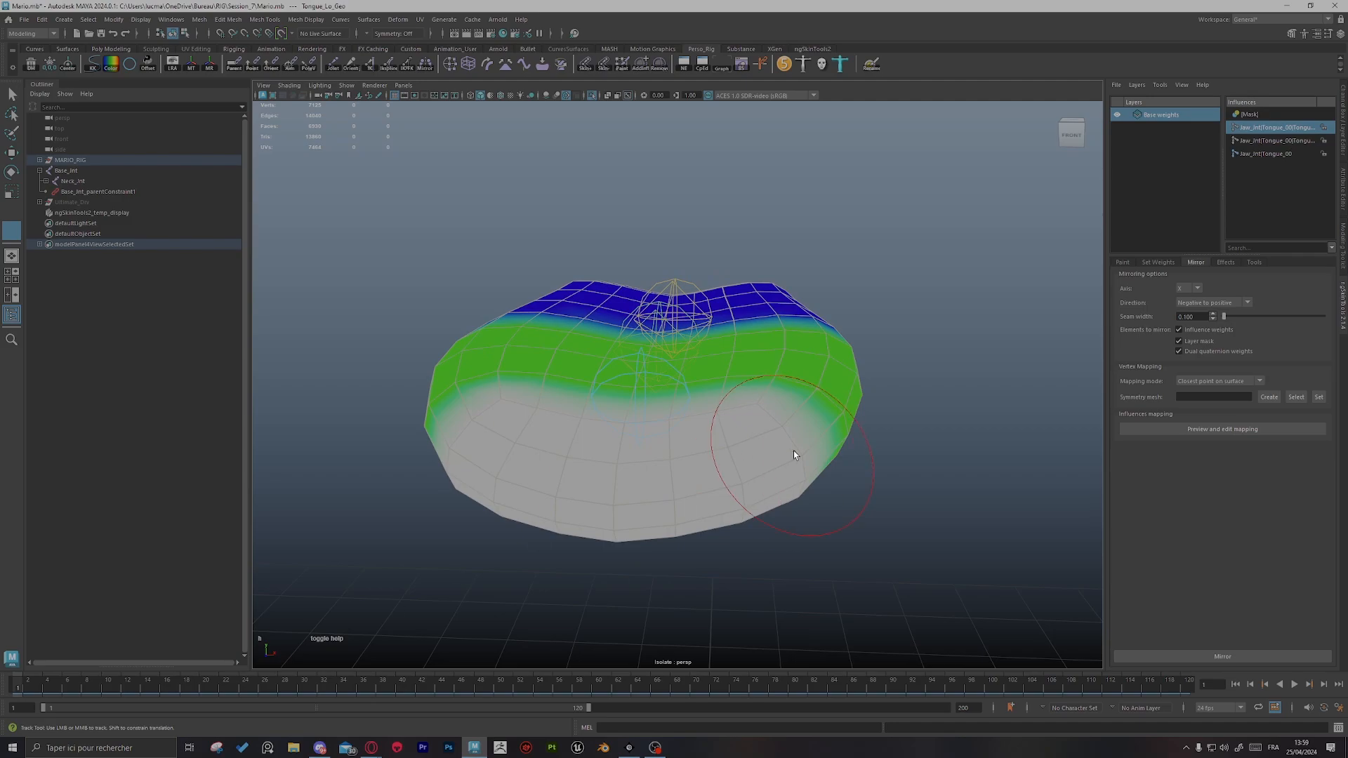
alt+drag(793, 452, 692, 455)
alt+drag(741, 383, 717, 389)
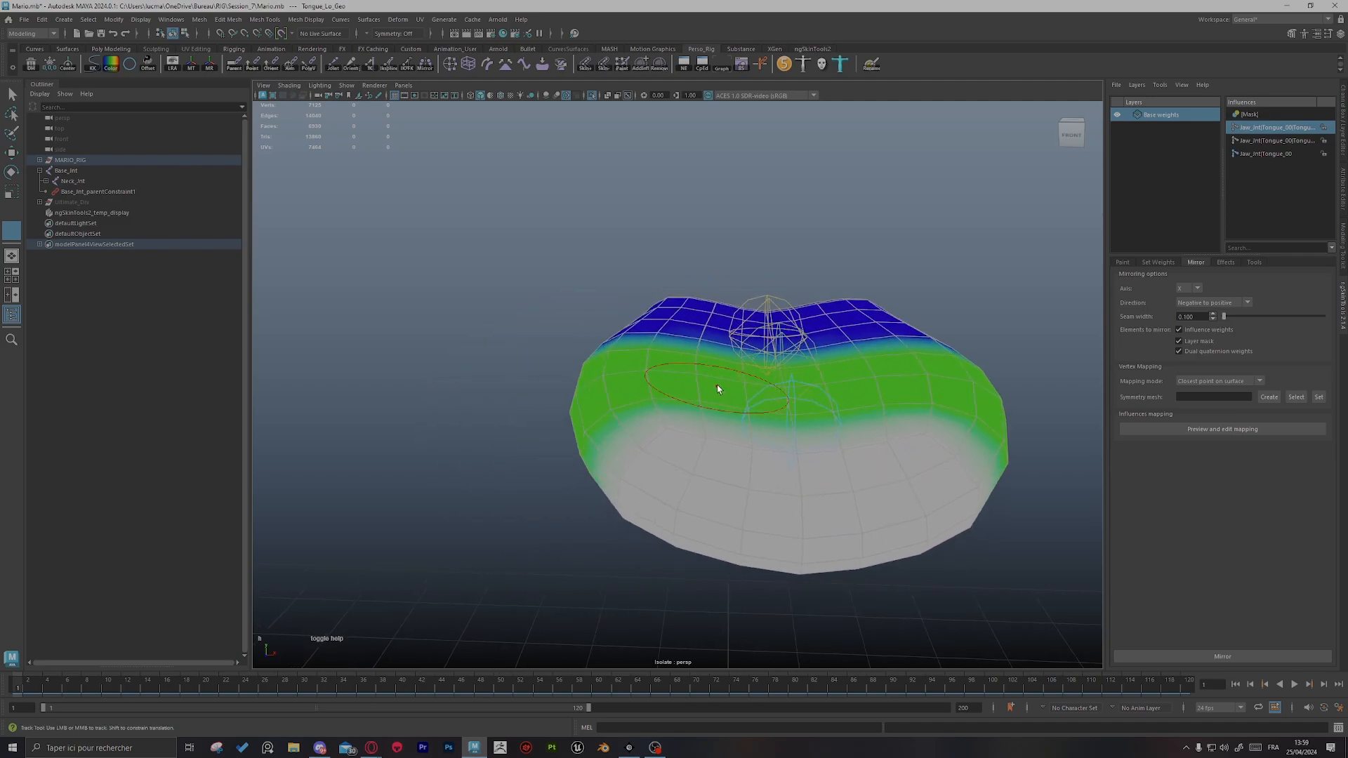
alt+drag(671, 347, 487, 574)
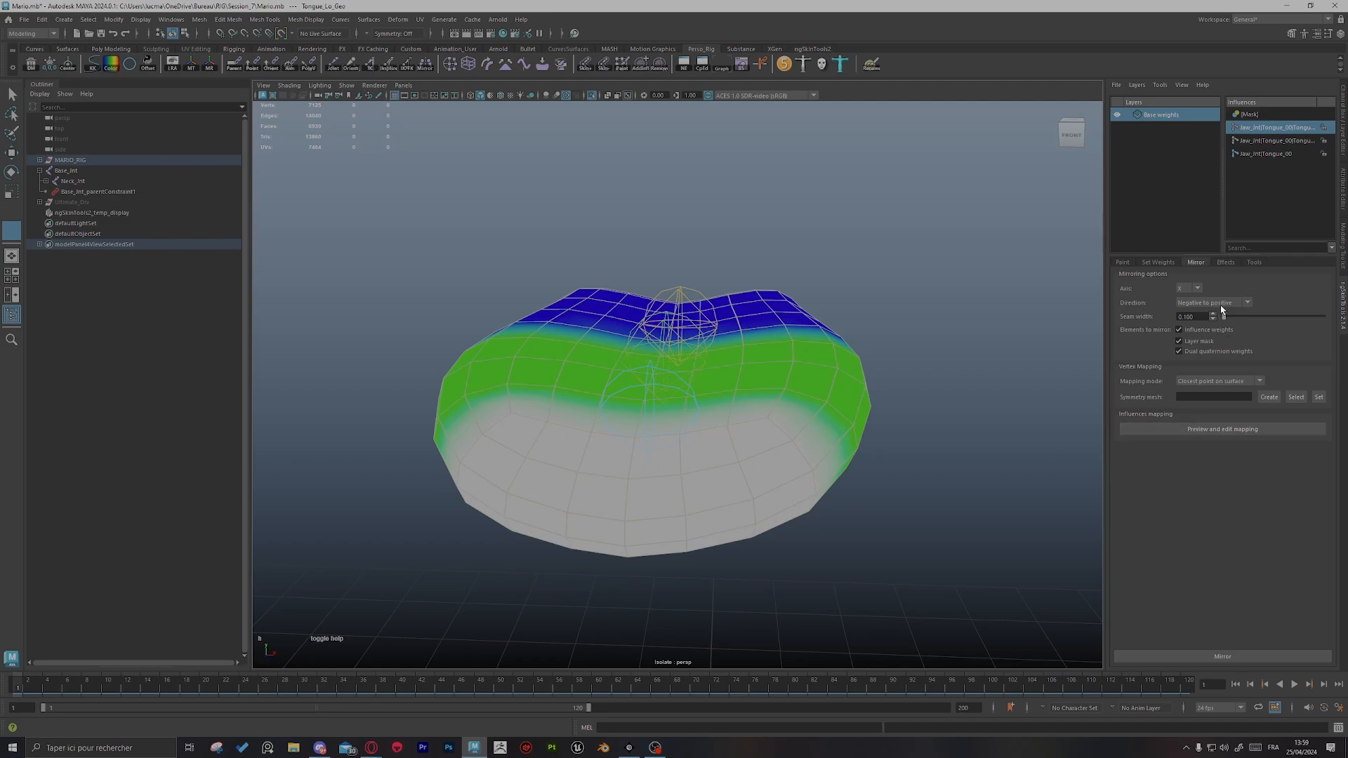
click(1199, 320)
click(1206, 657)
alt+drag(758, 509, 689, 520)
alt+right_drag(688, 520, 804, 537)
mouse_move(804, 537)
alt+mouse_down()
mouse_move(831, 557)
mouse_move(807, 550)
mouse_move(800, 499)
alt+mouse_up()
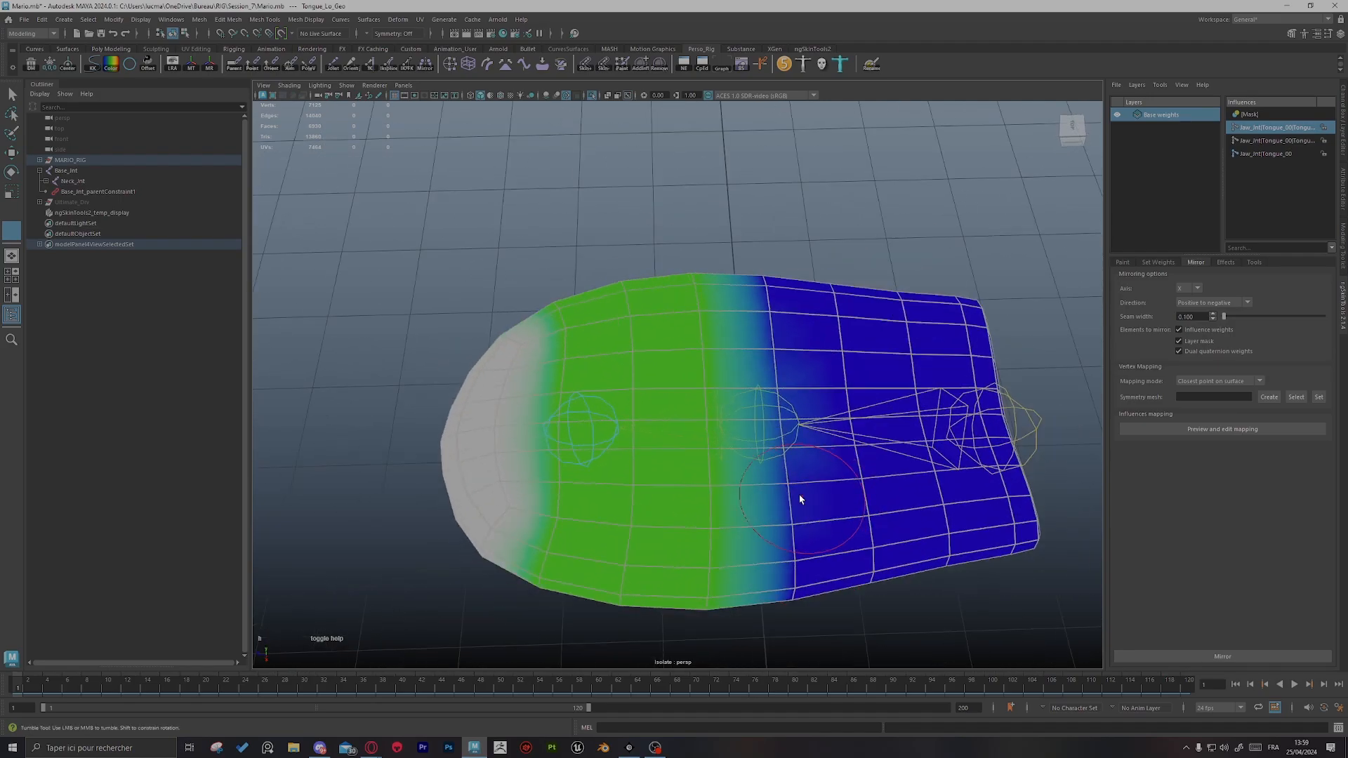
Step: Leave weight painting, turn off the isolated view of the tongue and unhide the Ultimate_Drv group with the rig controls
key(q)
alt+right_drag(622, 418, 684, 382)
click(495, 275)
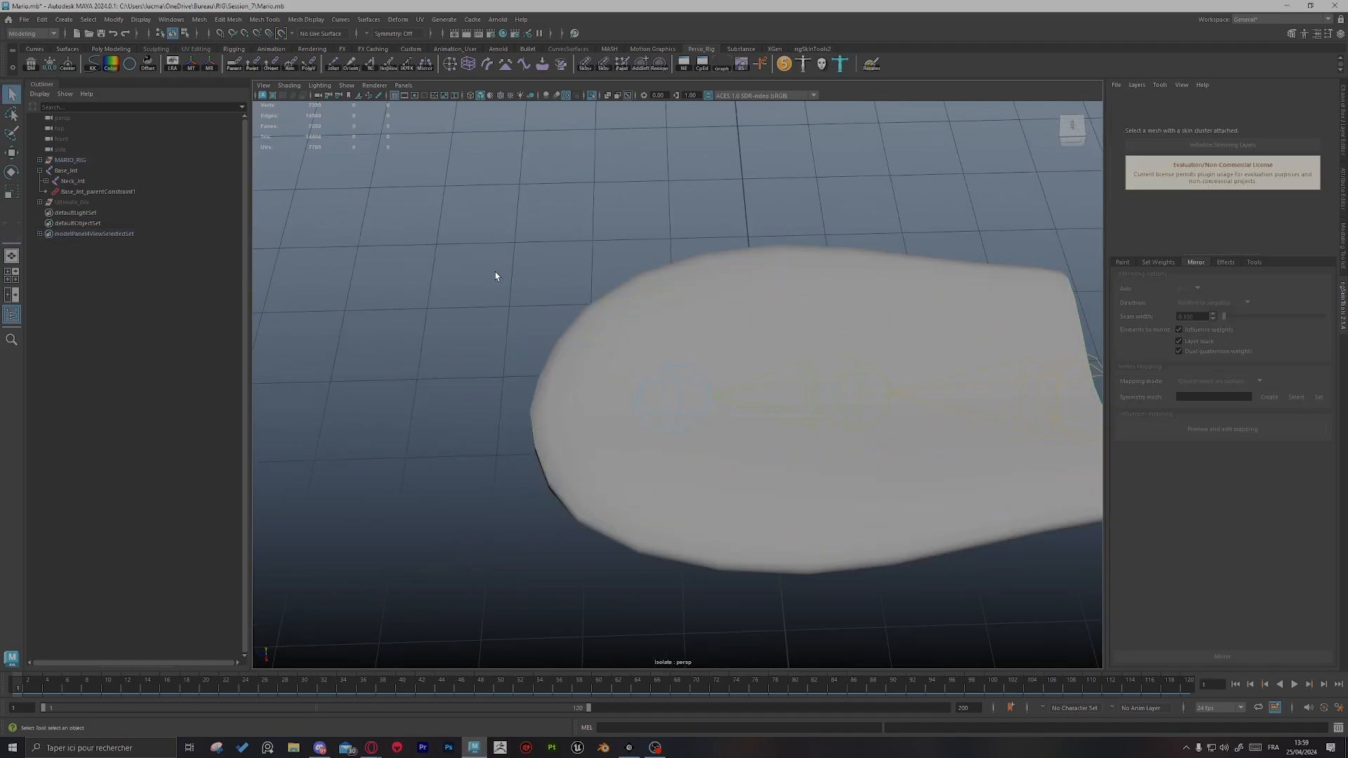
click(592, 95)
alt+drag(749, 373, 737, 305)
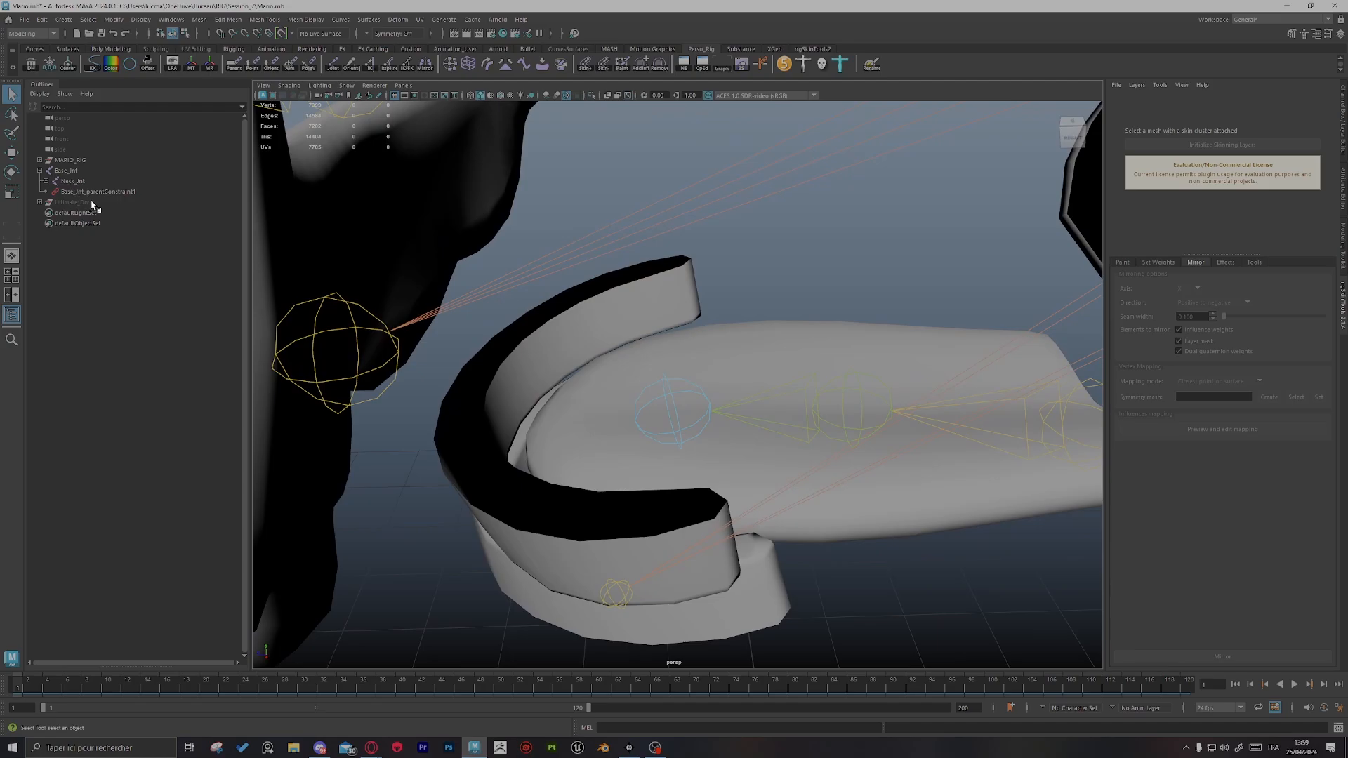
click(92, 201)
key(h)
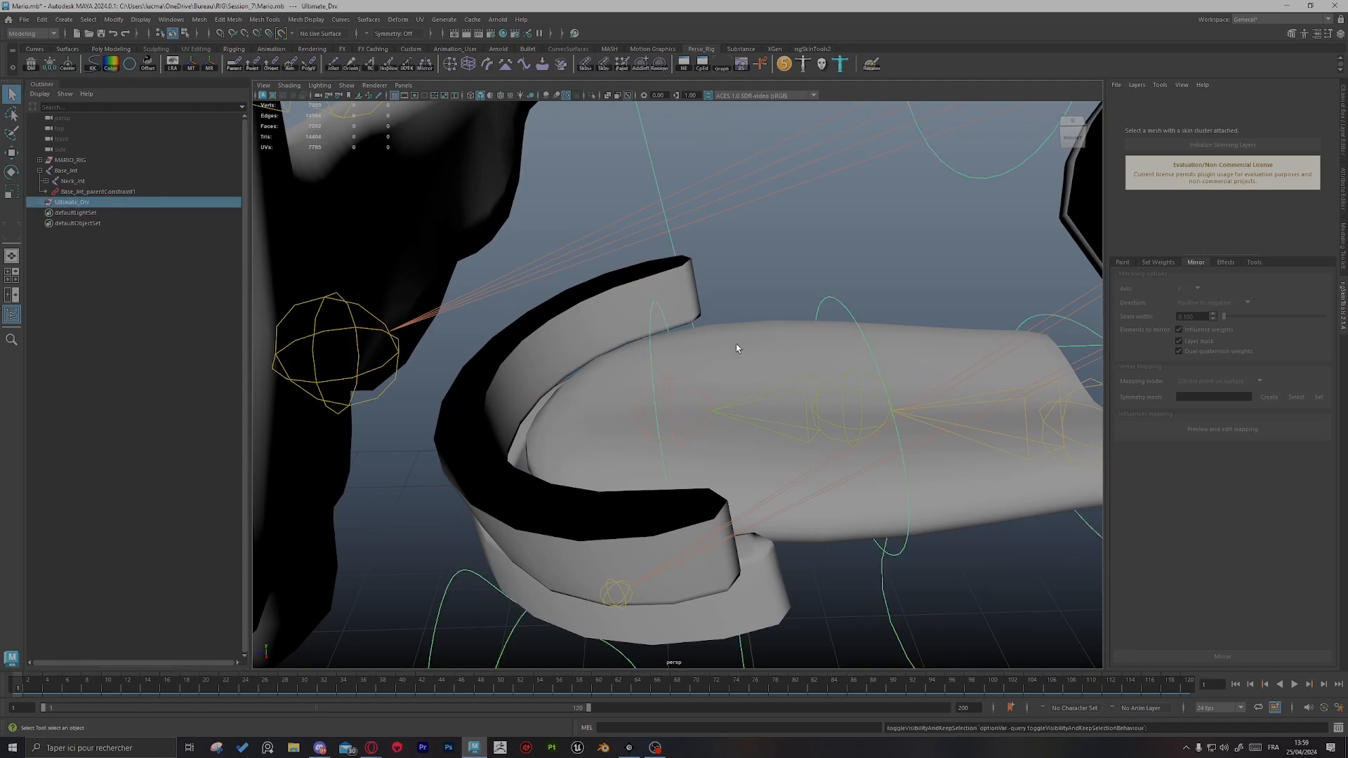
Step: Test the tongue tip's deformation by moving the Tongue_02 control, and undo the move
click(806, 290)
click(651, 323)
key(w)
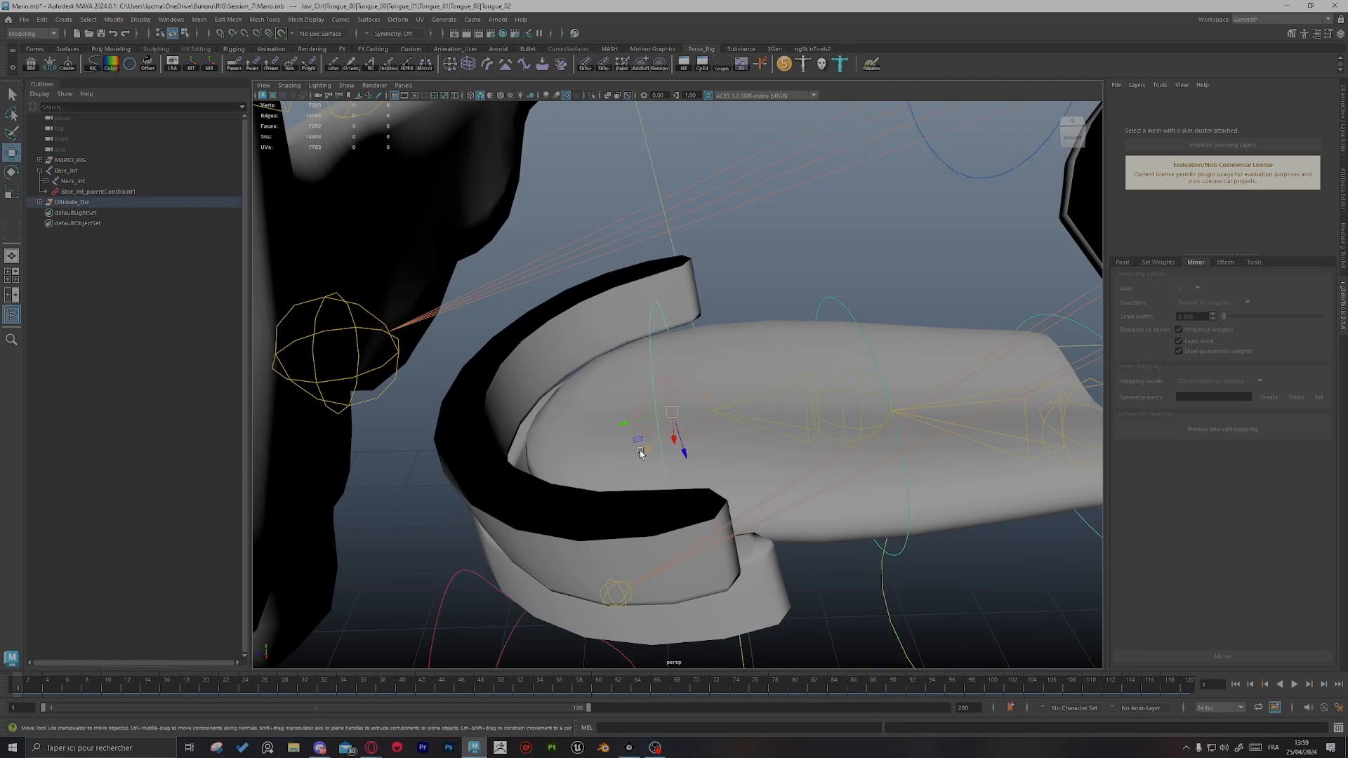
drag(640, 453, 674, 449)
drag(632, 498, 541, 330)
key(ctrl+z)
Step: Select the tongue mesh and reactivate ngSkinTools weight painting on it
alt+drag(878, 355, 731, 343)
click(730, 343)
alt+middle_drag(807, 316, 719, 343)
alt+right_drag(719, 343, 782, 346)
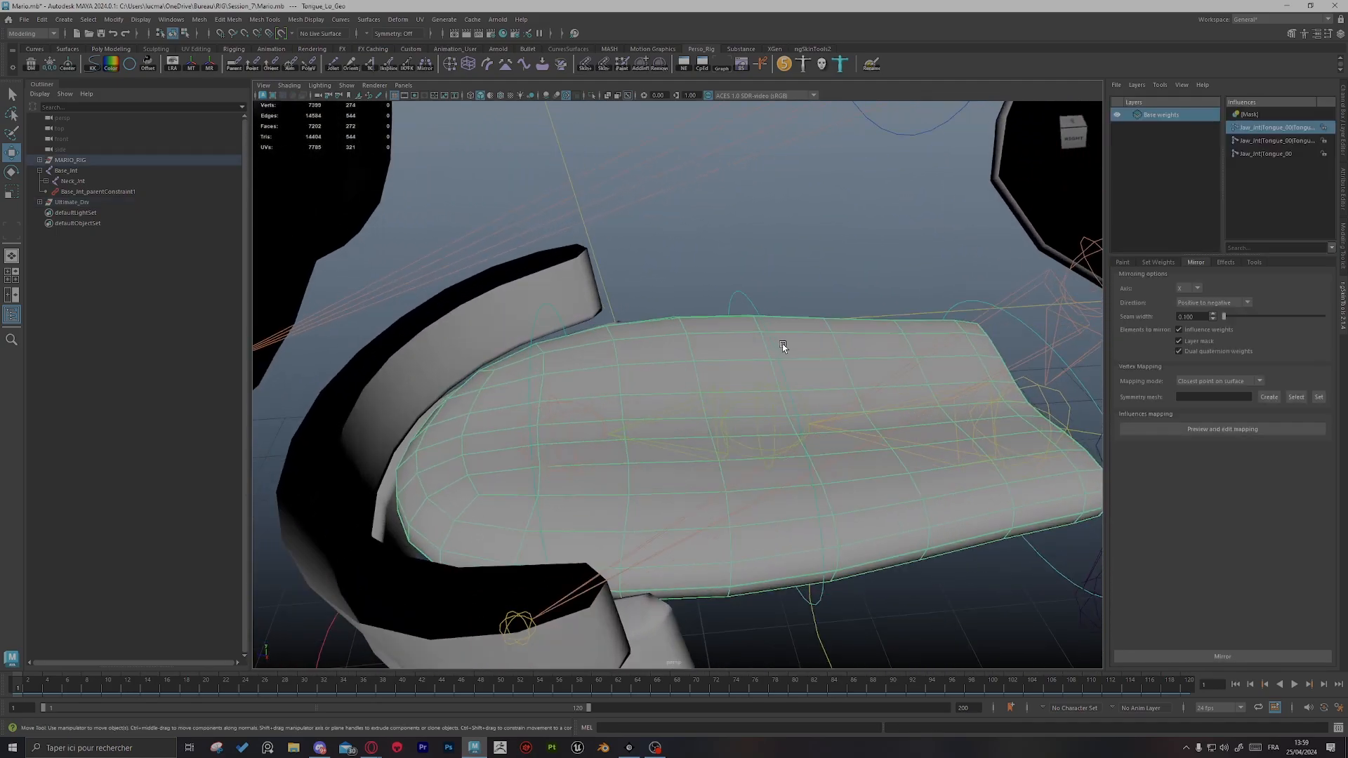
alt+drag(782, 345, 997, 327)
click(1121, 262)
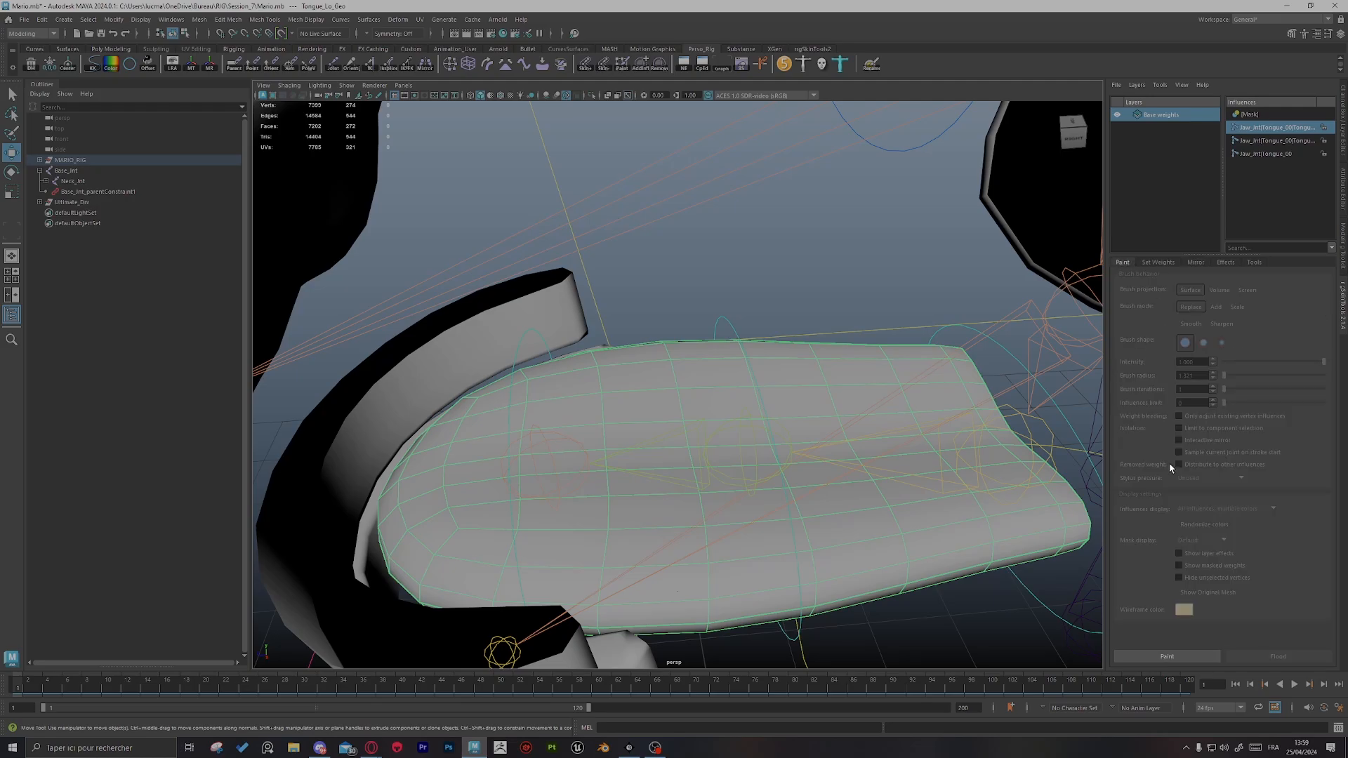
click(1199, 656)
mouse_move(796, 450)
alt+mouse_down()
mouse_move(835, 463)
mouse_move(806, 459)
alt+mouse_up()
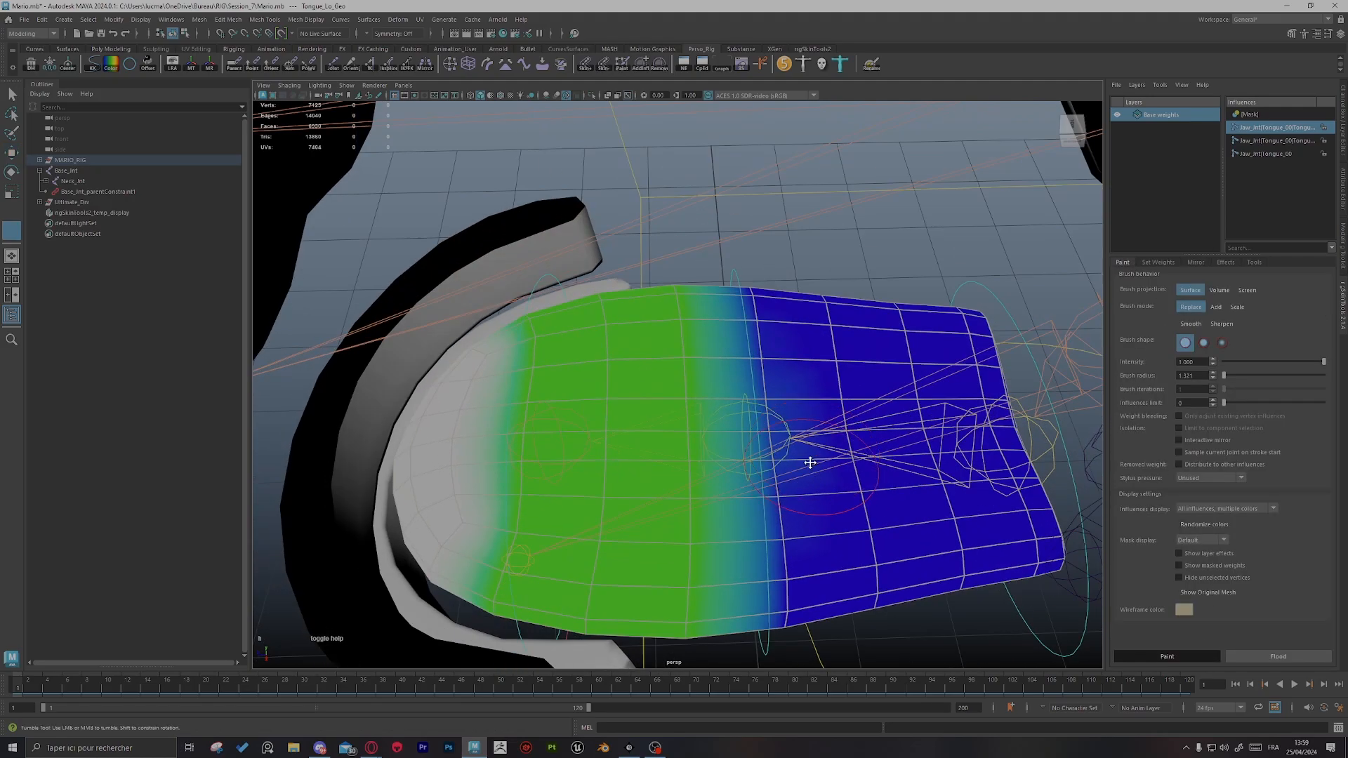
Step: Pick the Tongue_01 influence and extend its weight behind the middle joint, blending it softly towards the tongue's back
alt+middle_drag(805, 460, 593, 365)
key(s)
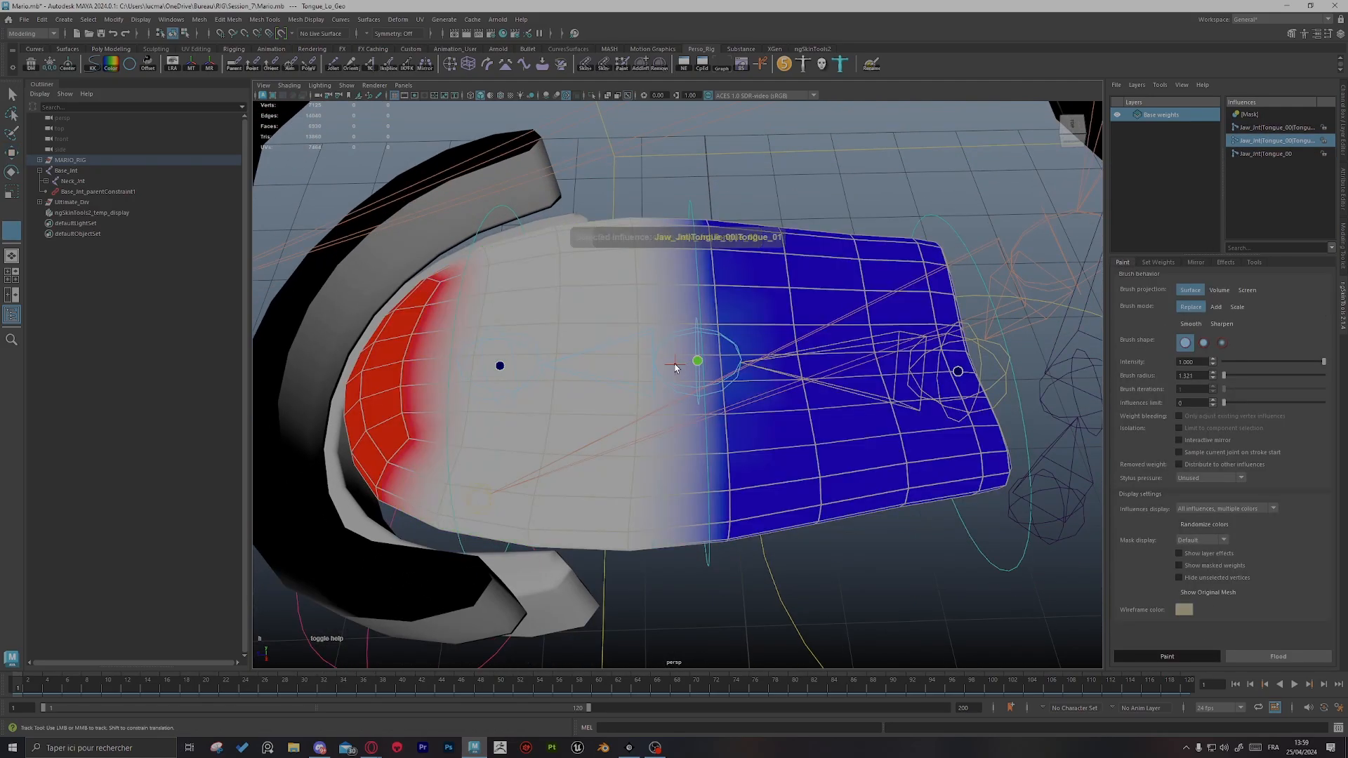
alt+middle_drag(729, 341, 701, 366)
alt+drag(701, 366, 728, 409)
alt+middle_drag(710, 395, 737, 434)
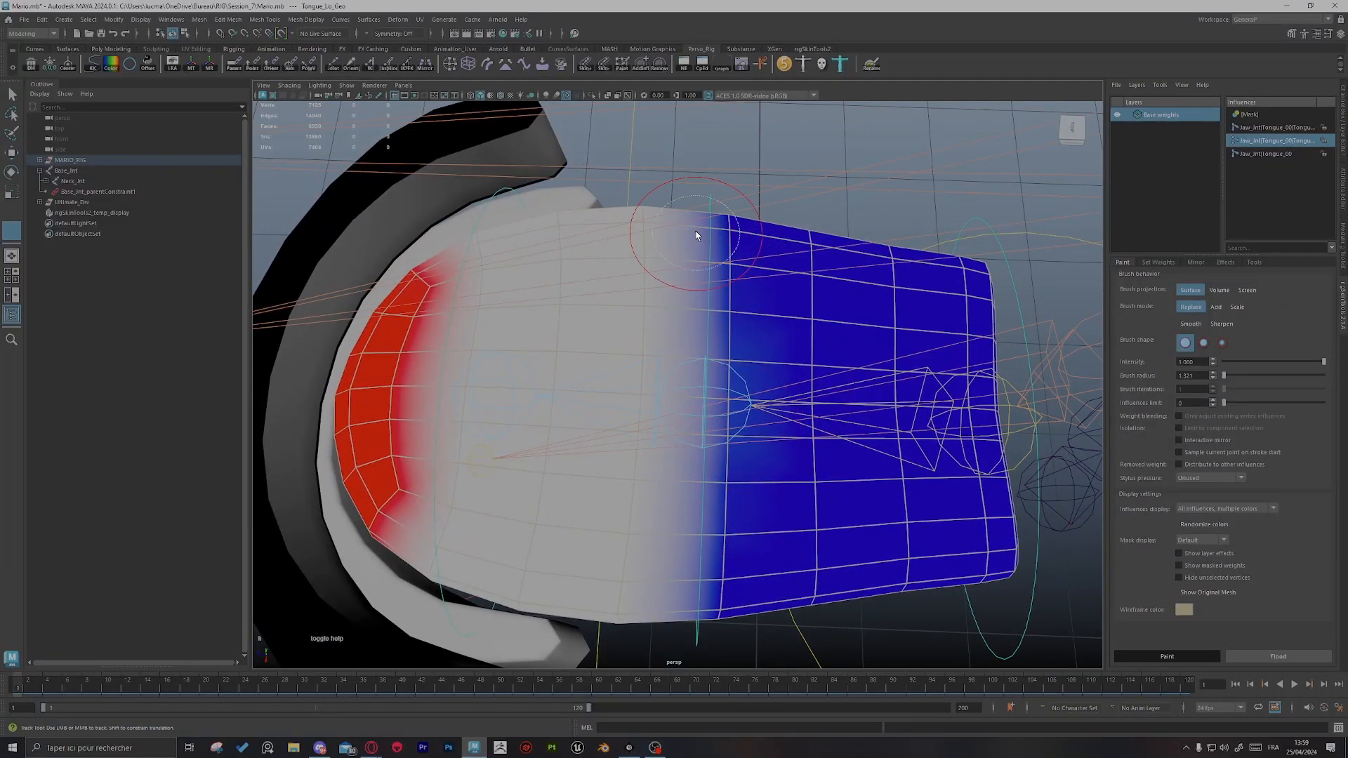
click(1191, 324)
click(1190, 307)
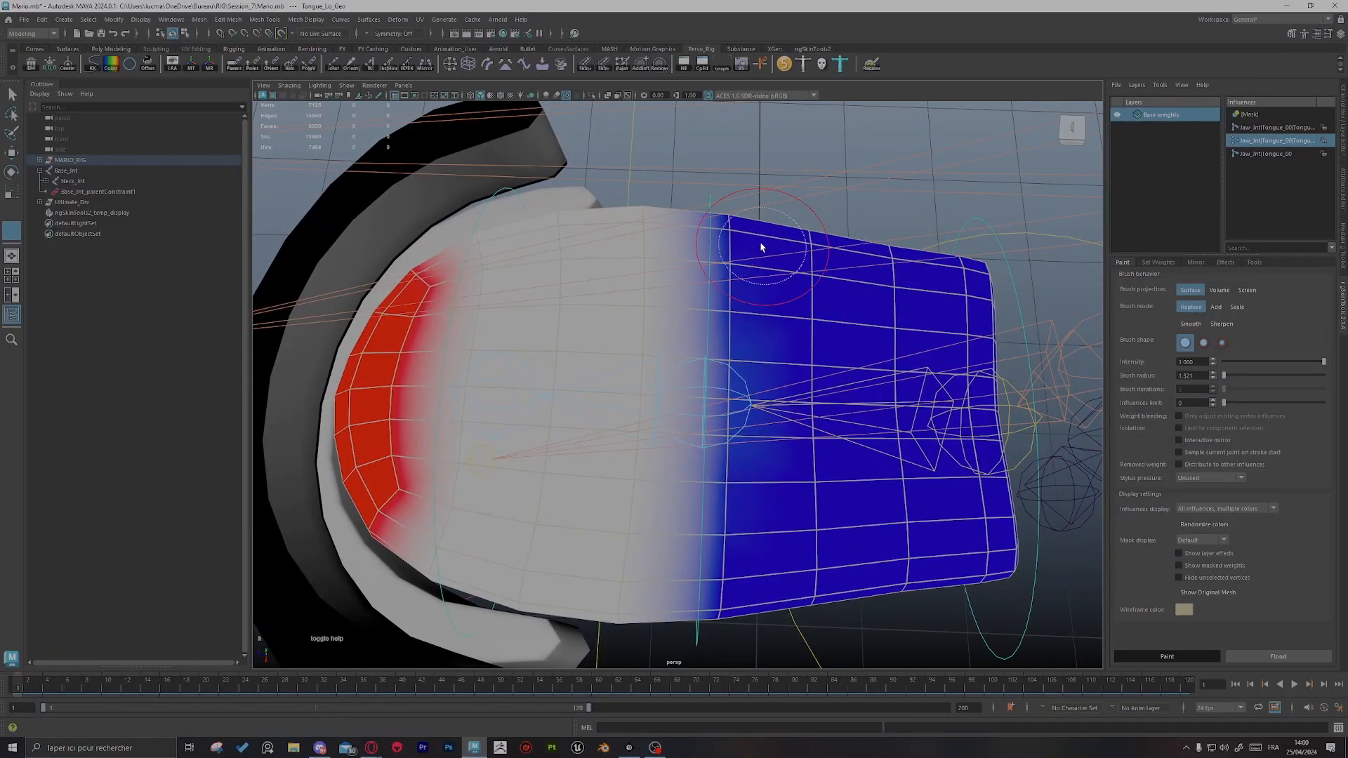
mouse_move(701, 220)
mouse_down()
mouse_move(723, 323)
mouse_move(723, 618)
mouse_move(737, 253)
mouse_move(737, 575)
mouse_move(742, 335)
mouse_up()
mouse_move(738, 605)
mouse_down()
mouse_move(773, 295)
mouse_move(829, 533)
mouse_move(746, 230)
mouse_move(737, 562)
mouse_move(748, 445)
mouse_up()
mouse_move(745, 623)
mouse_down()
mouse_move(870, 253)
mouse_move(772, 617)
mouse_move(824, 343)
mouse_move(816, 267)
mouse_move(769, 516)
mouse_up()
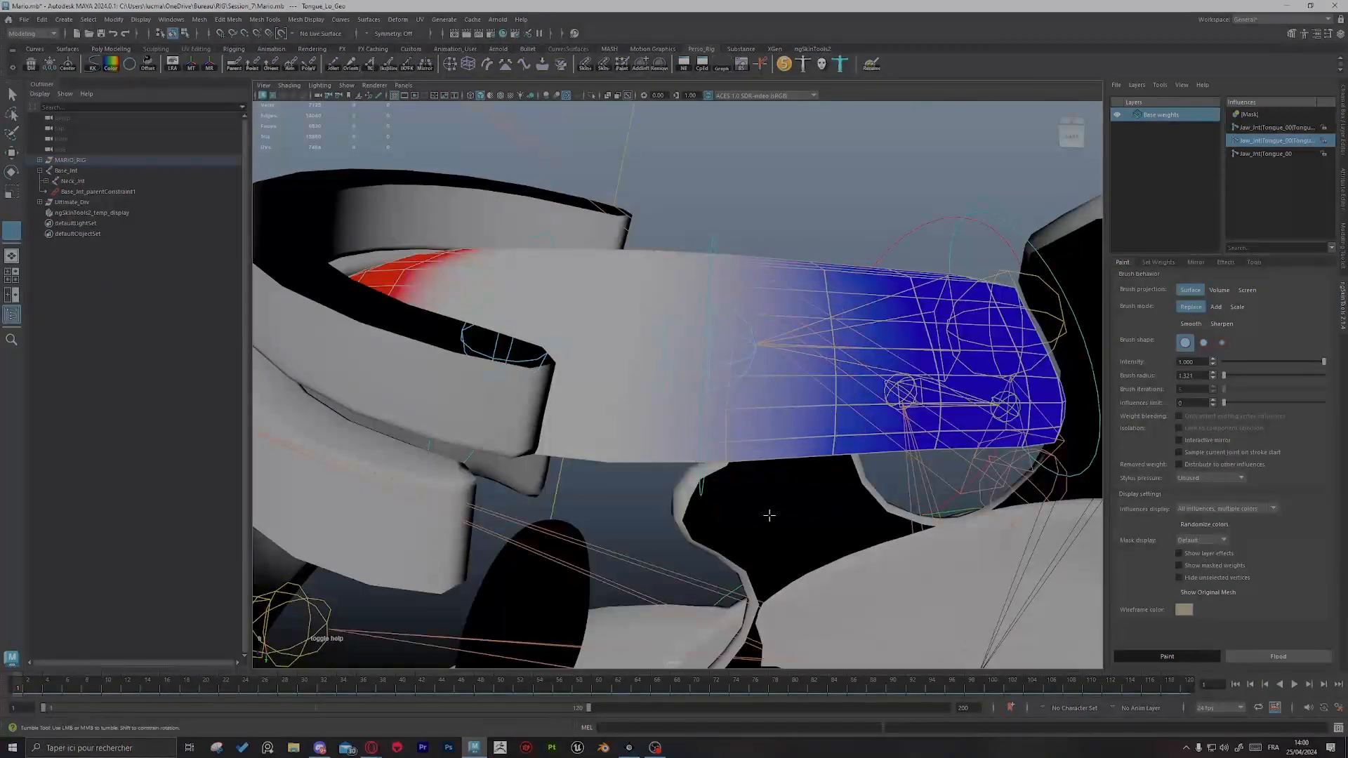
mouse_move(769, 274)
alt+mouse_down()
mouse_move(769, 154)
mouse_move(769, 262)
alt+mouse_up()
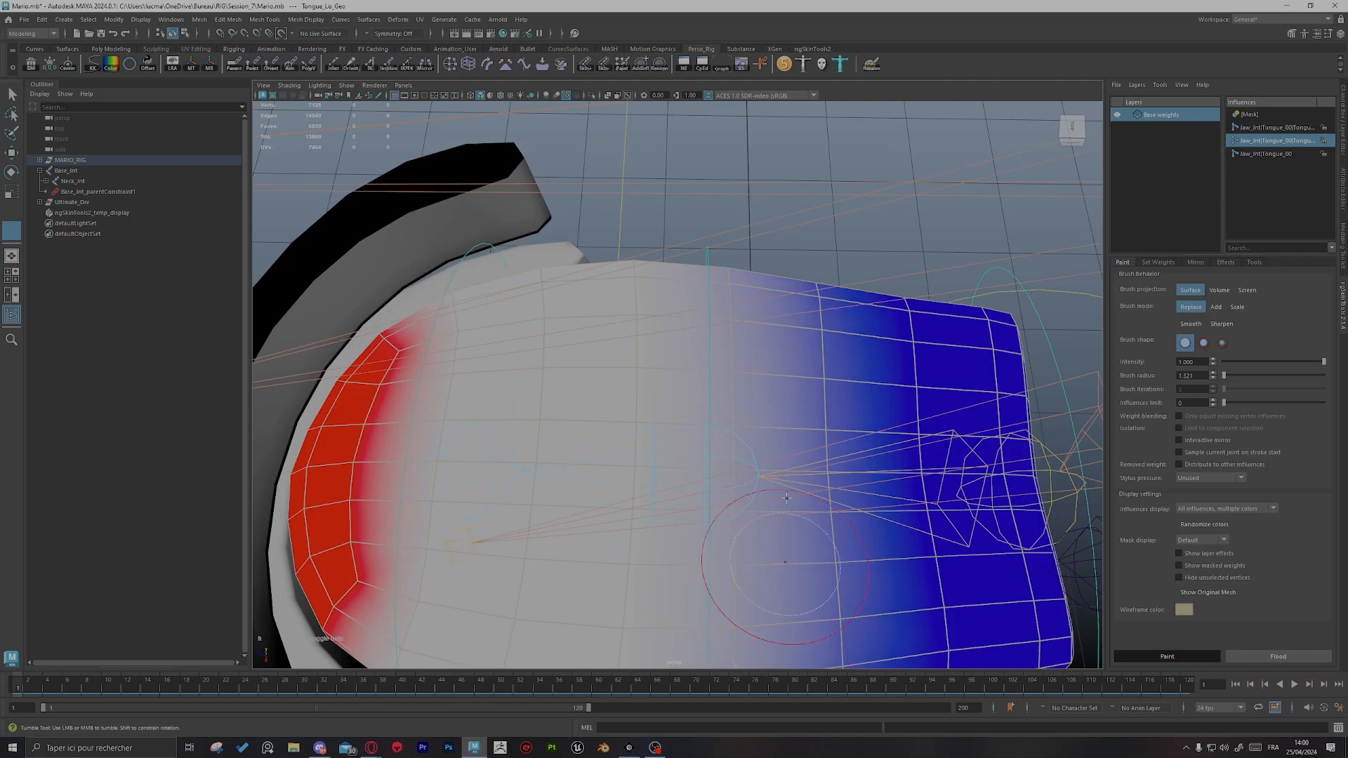
drag(786, 497, 755, 299)
Step: Pick the Tongue_00 and Tongue_01 influences in turn to examine the blended transition between their weights
alt+right_drag(767, 562, 730, 407)
alt+drag(730, 407, 751, 309)
alt+right_drag(751, 309, 902, 403)
key(s)
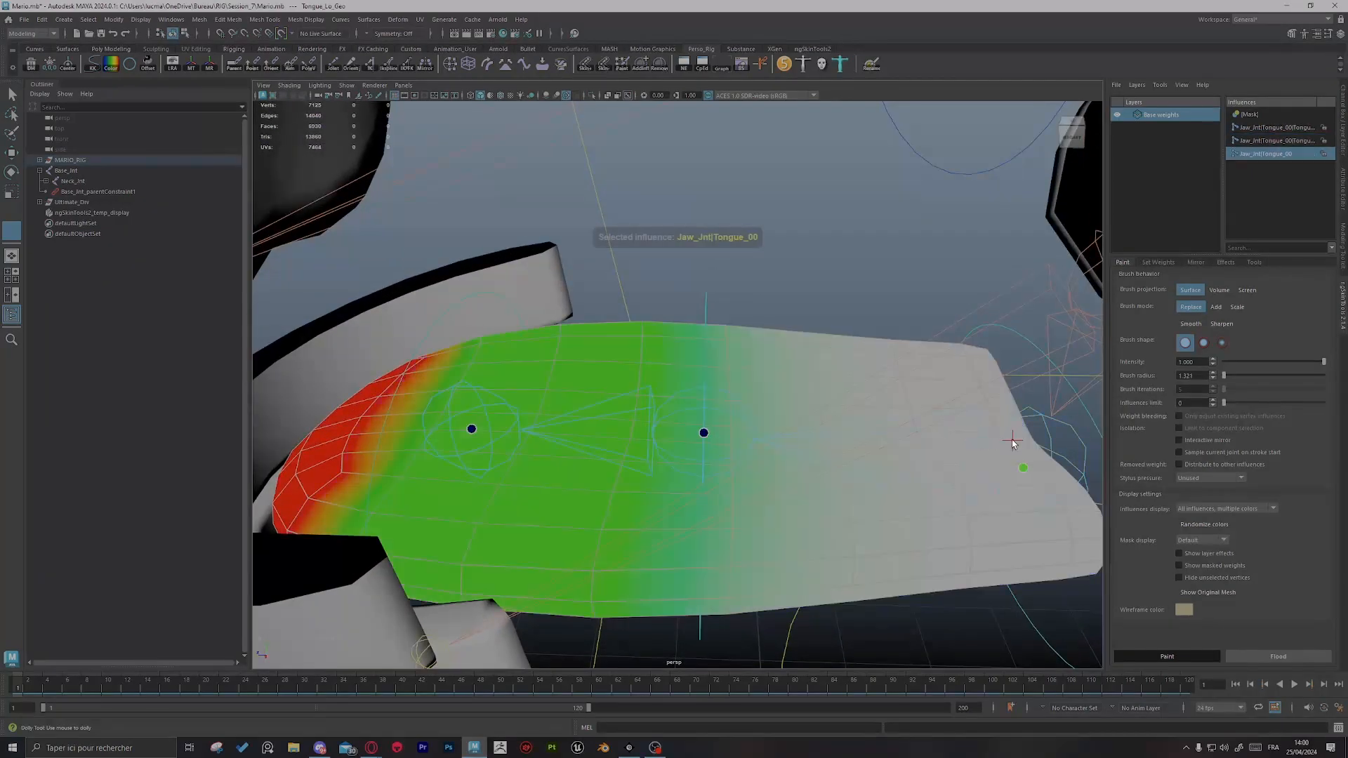
key(s)
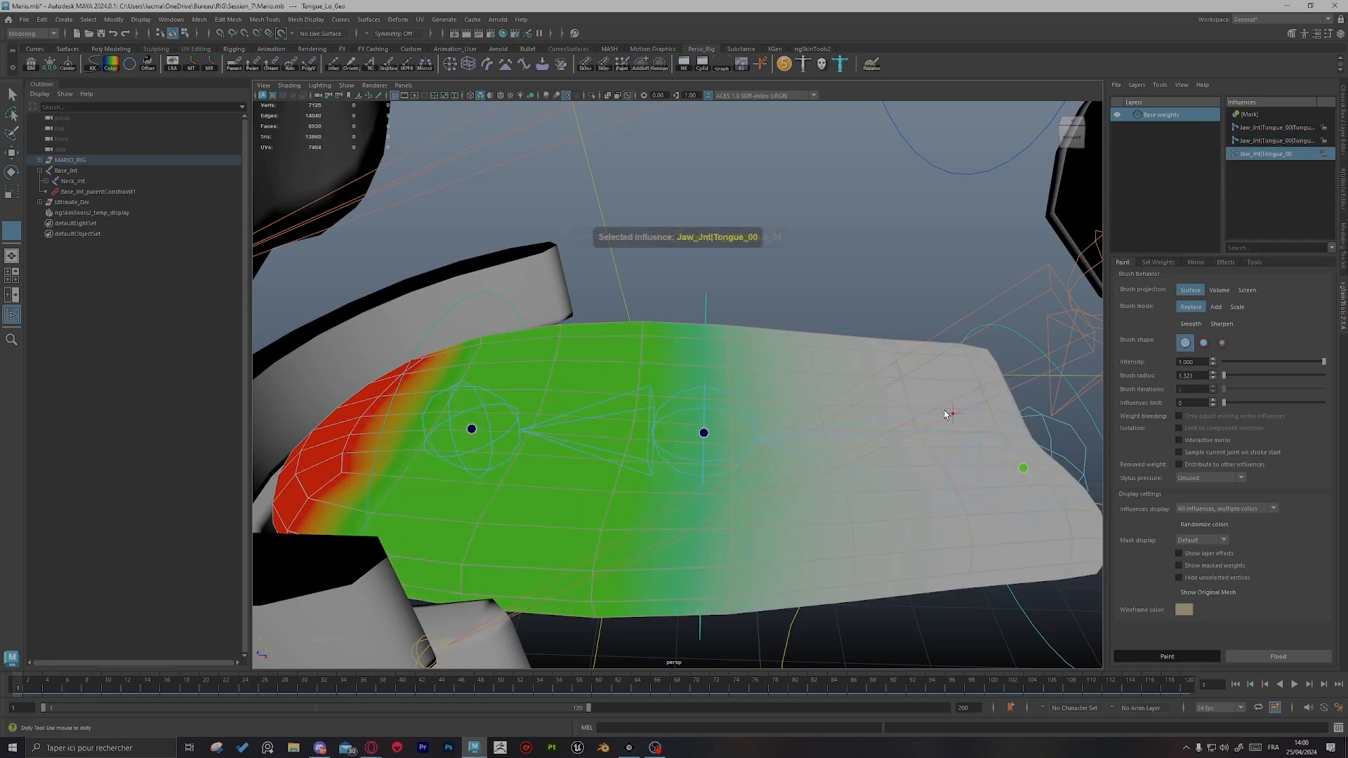
alt+middle_drag(688, 403, 839, 400)
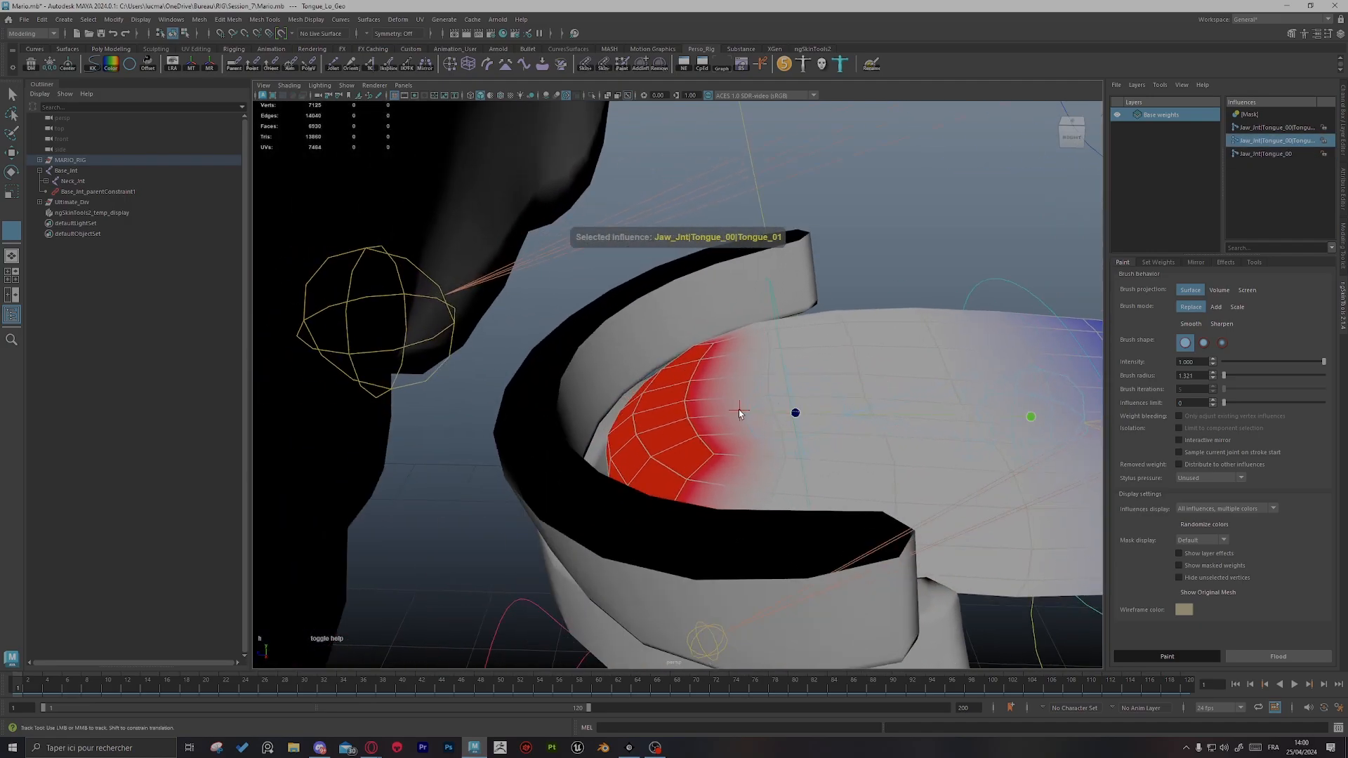
Step: Examine the Tongue_02 weight blend from several angles and open the weight mirroring options
mouse_move(692, 414)
alt+mouse_down()
mouse_move(724, 493)
mouse_move(788, 466)
mouse_move(796, 405)
mouse_move(737, 422)
alt+mouse_up()
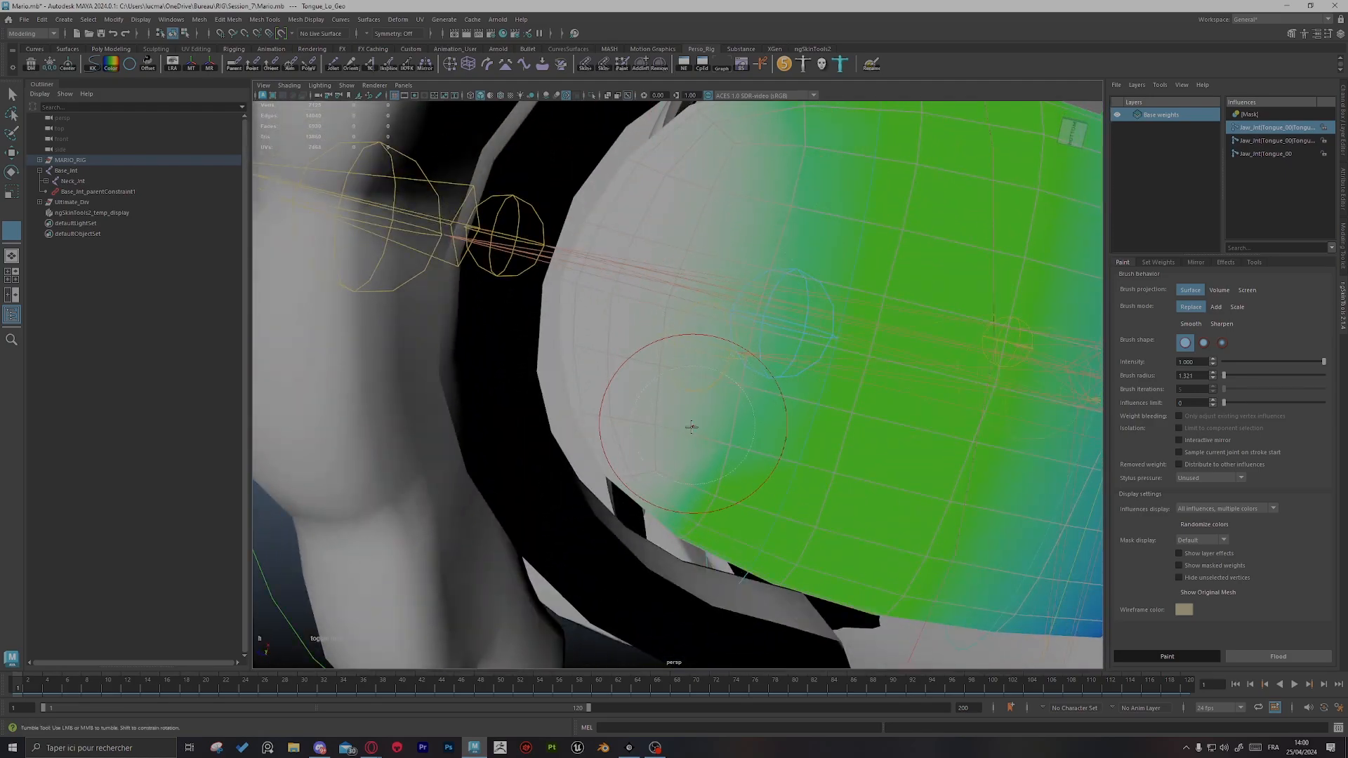
alt+drag(682, 505, 701, 373)
alt+drag(758, 479, 884, 361)
click(1195, 263)
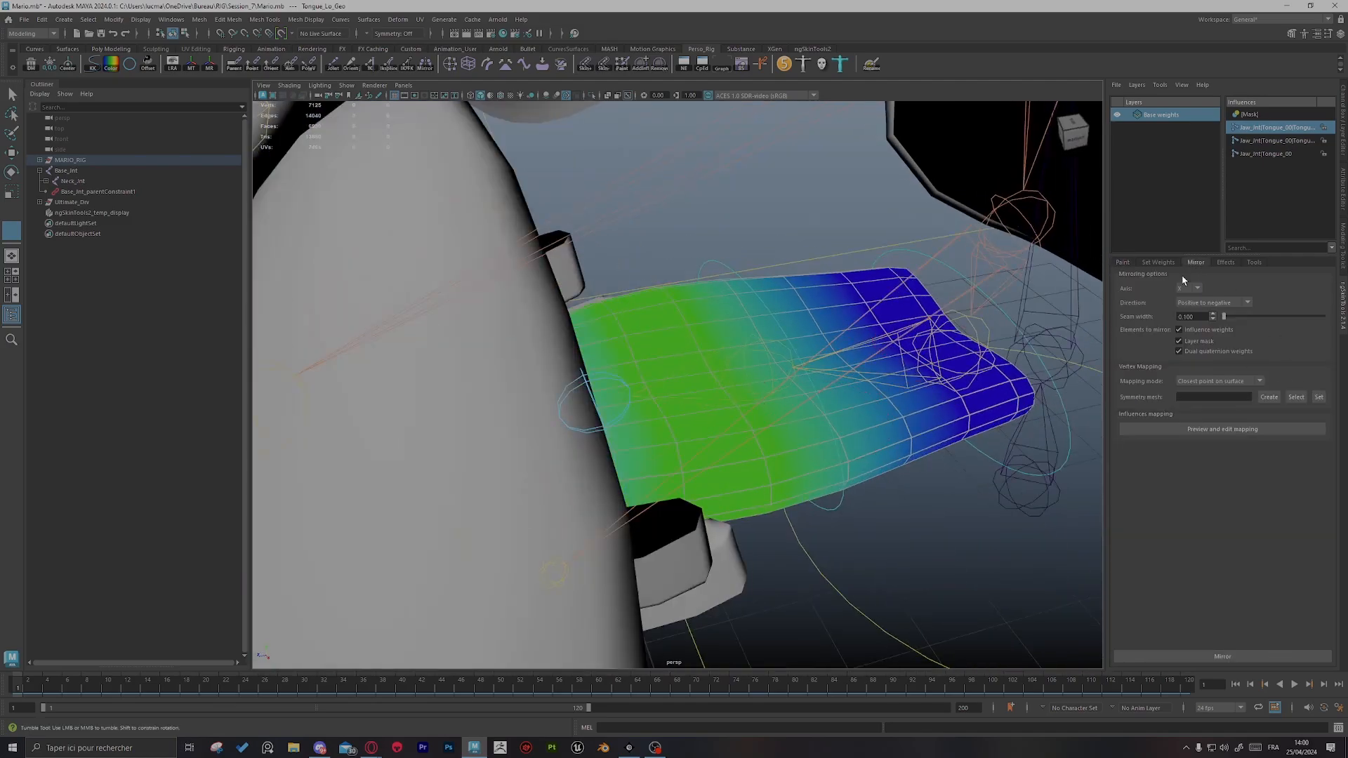
Step: Leave weight painting and isolate the tongue mesh together with its three tongue controls in the viewport
alt+drag(816, 393, 575, 471)
key(q)
click(728, 601)
alt+right_drag(576, 471, 701, 454)
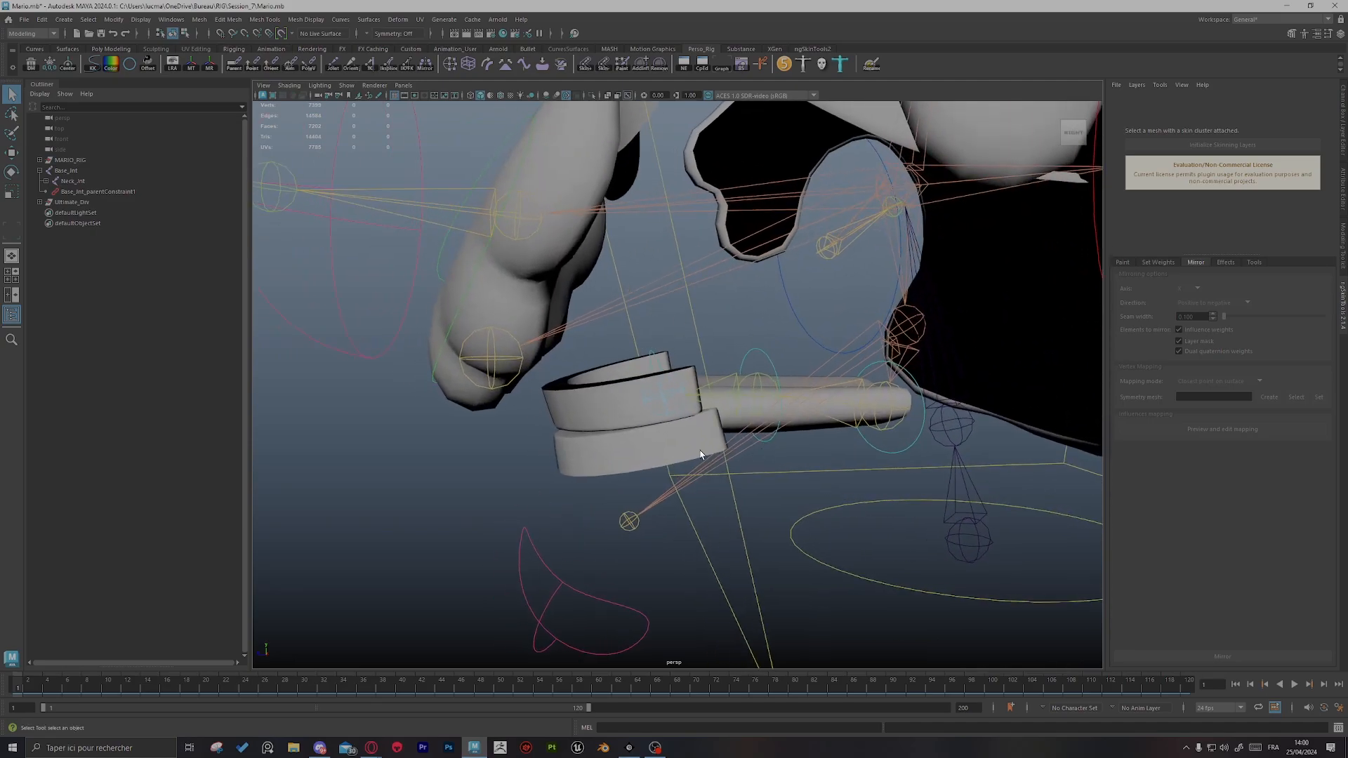
scroll(701, 389, up, 4)
click(652, 344)
scroll(796, 365, down, 4)
alt+drag(796, 364, 773, 409)
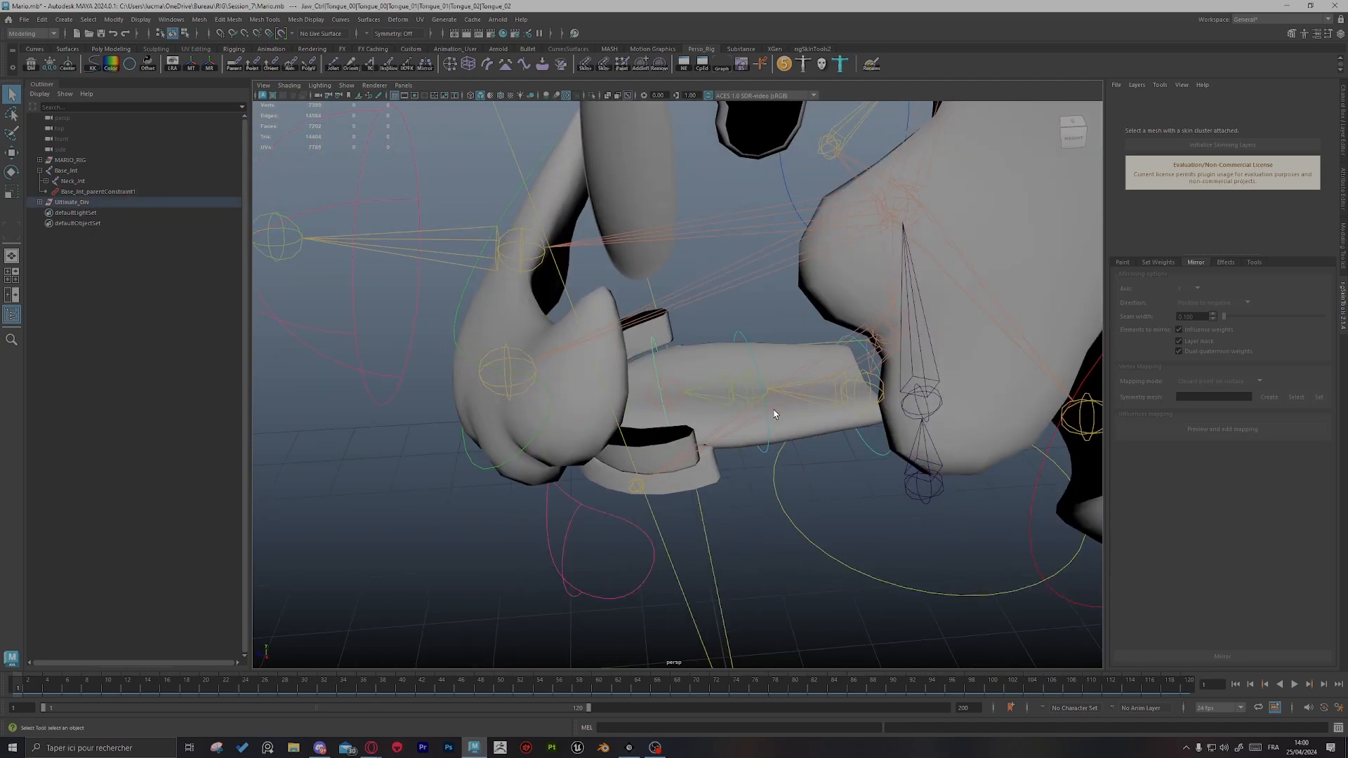
alt+right_drag(773, 410, 922, 405)
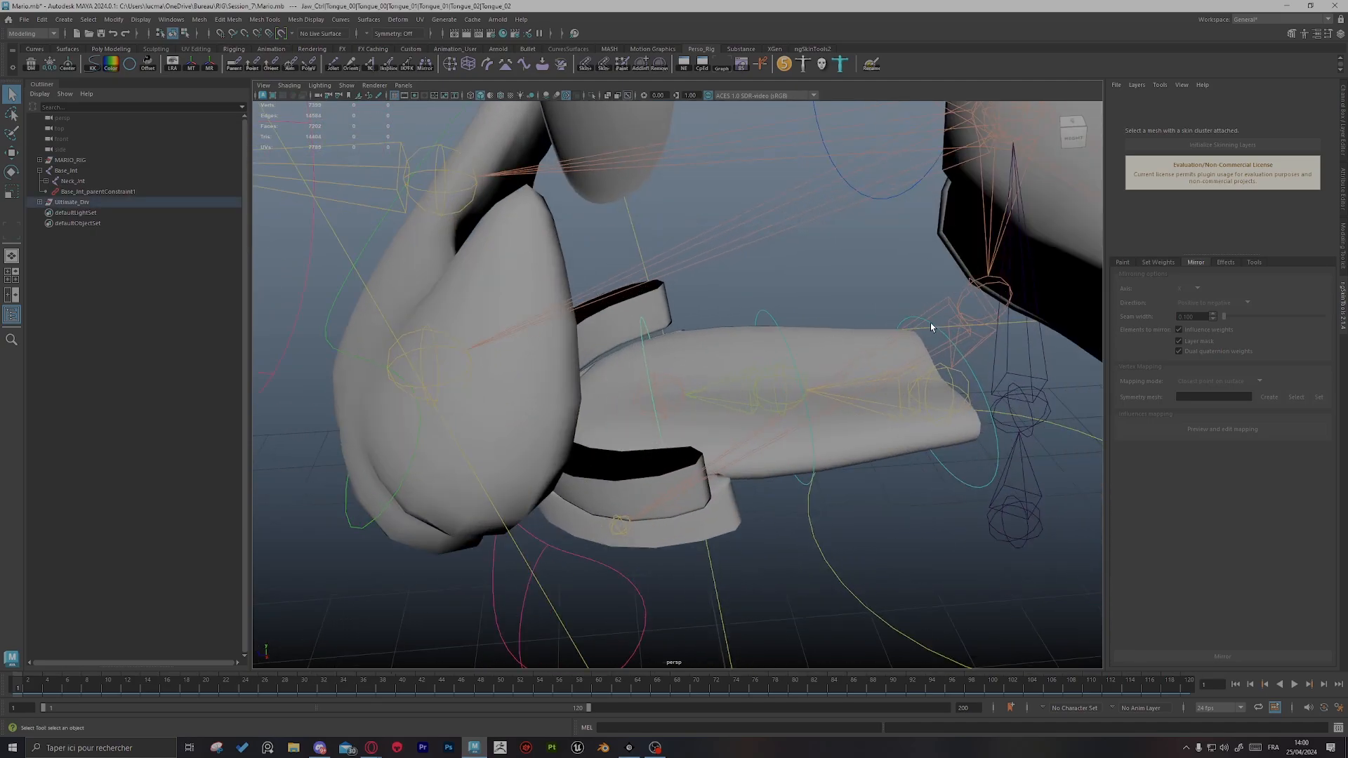
click(798, 351)
click(593, 95)
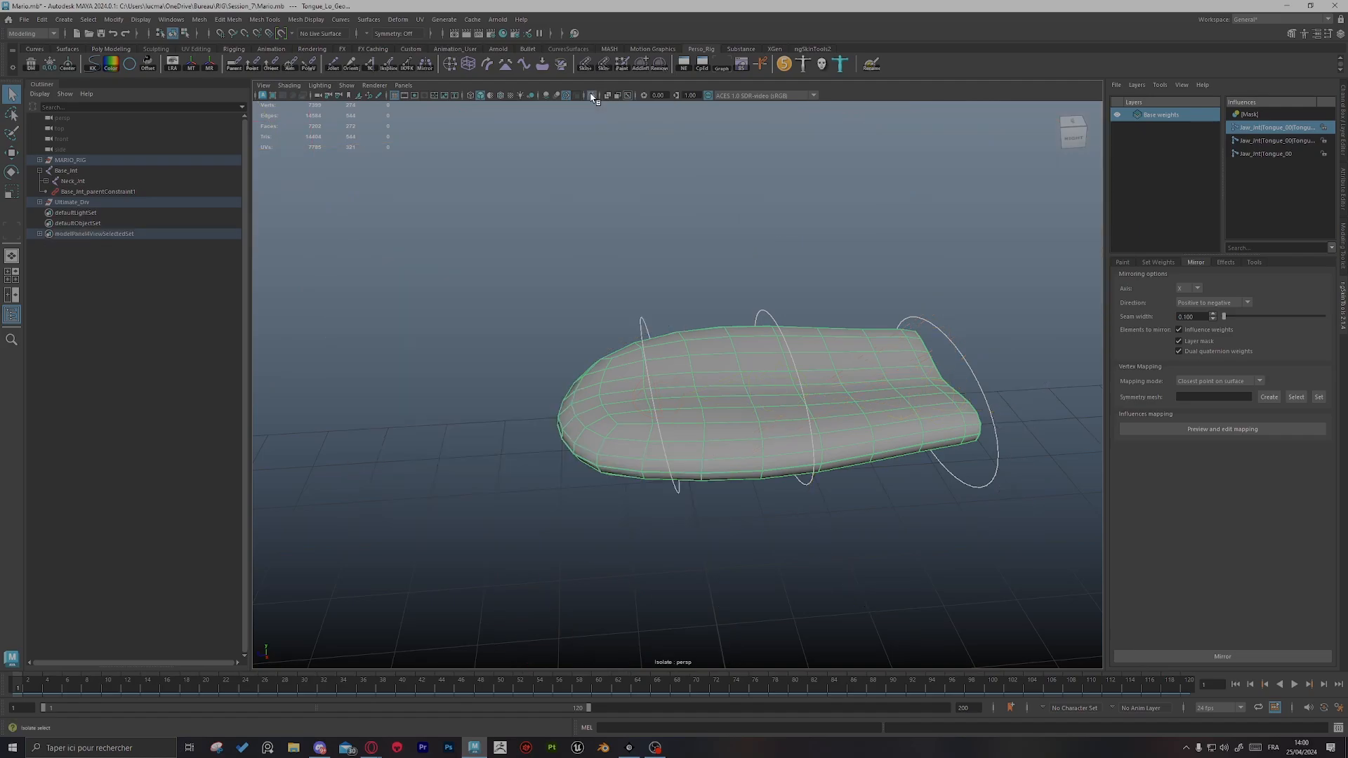
Step: Test the tongue tip's deformation by moving and rotating the Tongue_02 control, undoing each change
click(758, 289)
click(643, 325)
key(w)
mouse_move(634, 436)
mouse_down()
mouse_move(638, 482)
mouse_move(632, 457)
mouse_move(585, 469)
mouse_move(590, 433)
mouse_move(645, 492)
mouse_move(631, 442)
mouse_up()
key(ctrl+z)
key(e)
drag(621, 379, 590, 391)
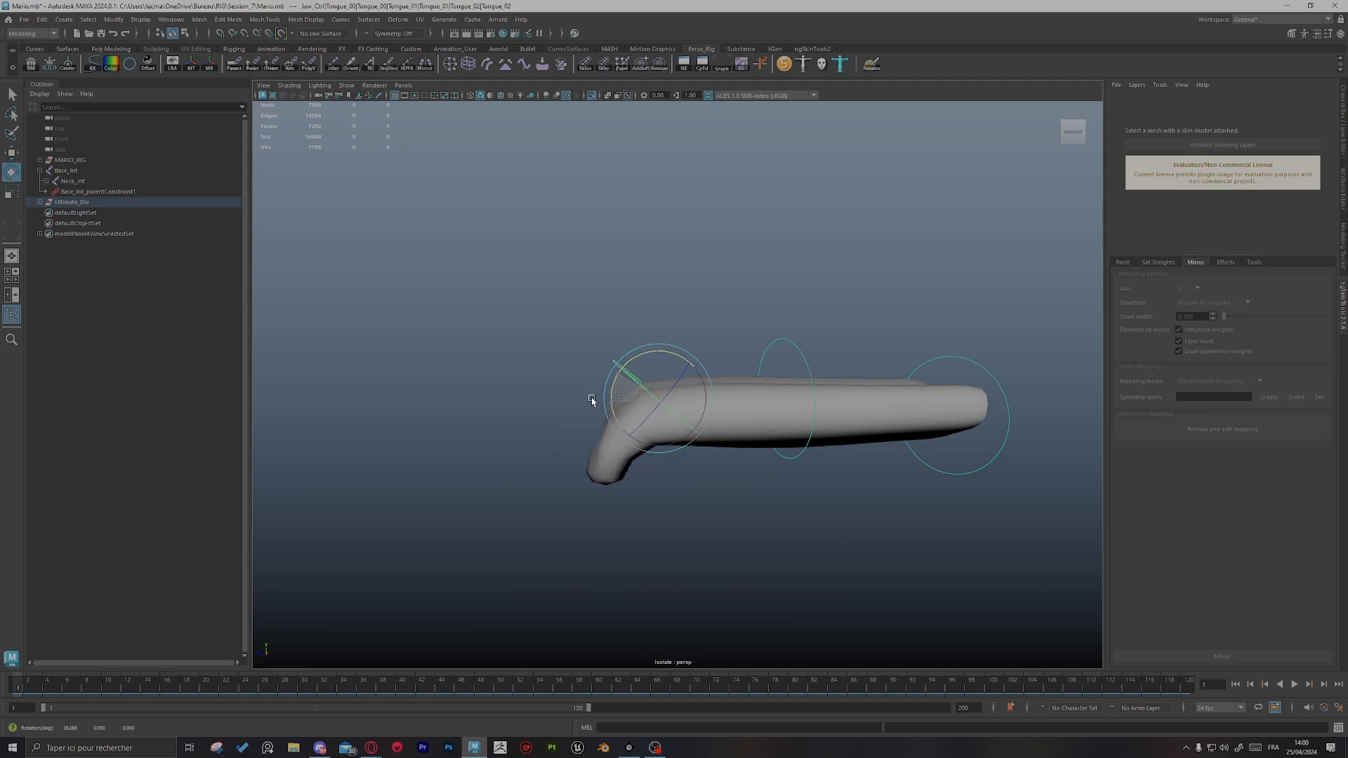
key(ctrl+z)
Step: Test the mid-tongue deformation by rotating the Tongue_01 control downwards and moving it forward, and undo both changes
click(800, 364)
mouse_move(748, 364)
mouse_down()
mouse_move(737, 400)
mouse_move(737, 382)
mouse_up()
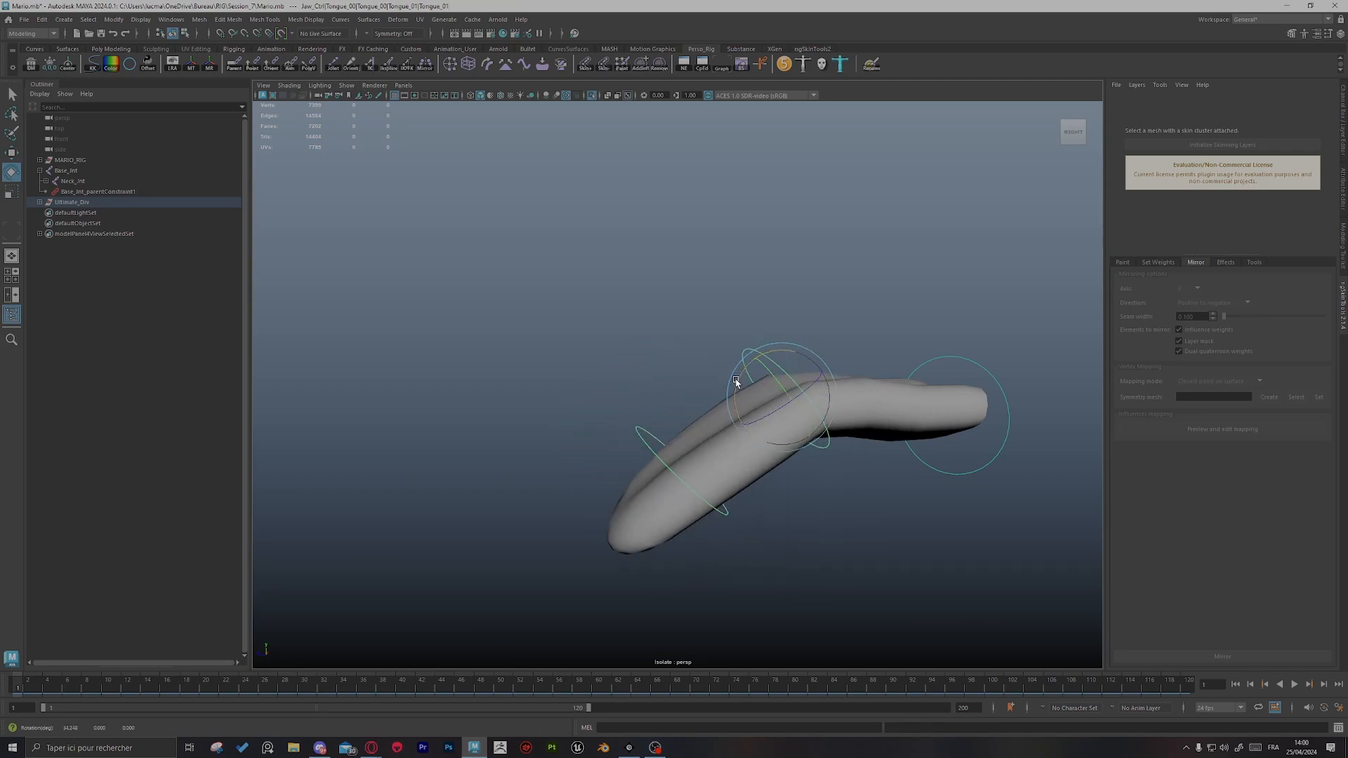
key(w)
drag(771, 445, 665, 481)
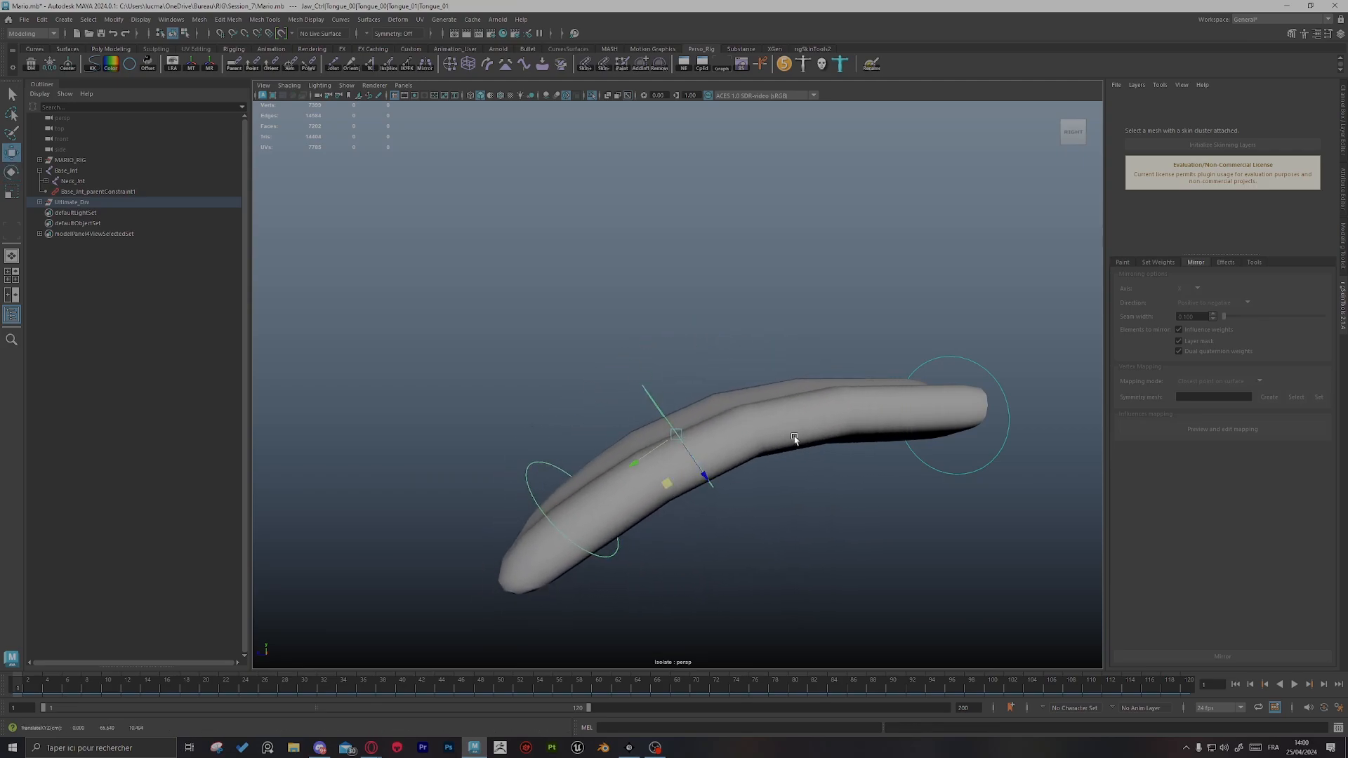
alt+right_drag(794, 439, 858, 419)
key(ctrl+z)
key(ctrl+z)
Step: Select the tongue mesh and display it with smooth mesh preview
click(846, 420)
alt+drag(891, 289, 891, 316)
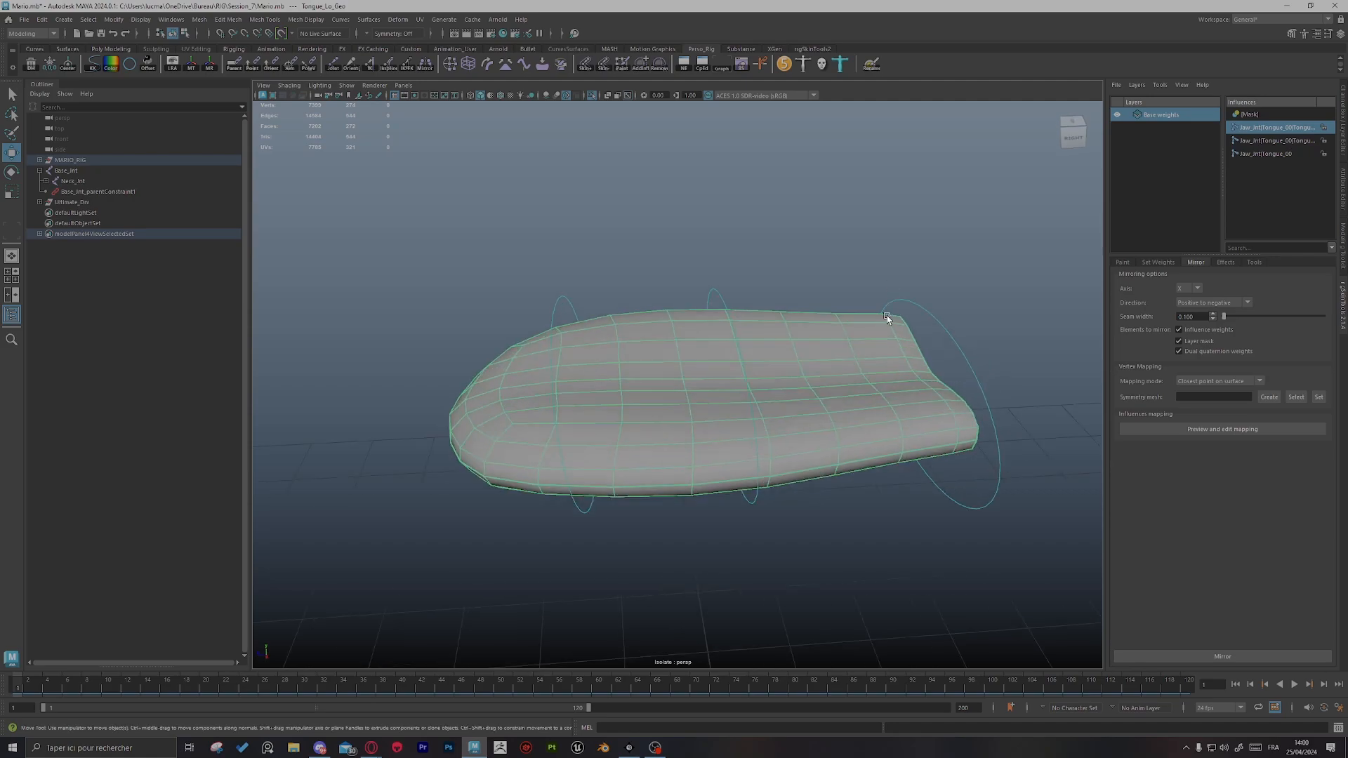
click(791, 267)
click(785, 339)
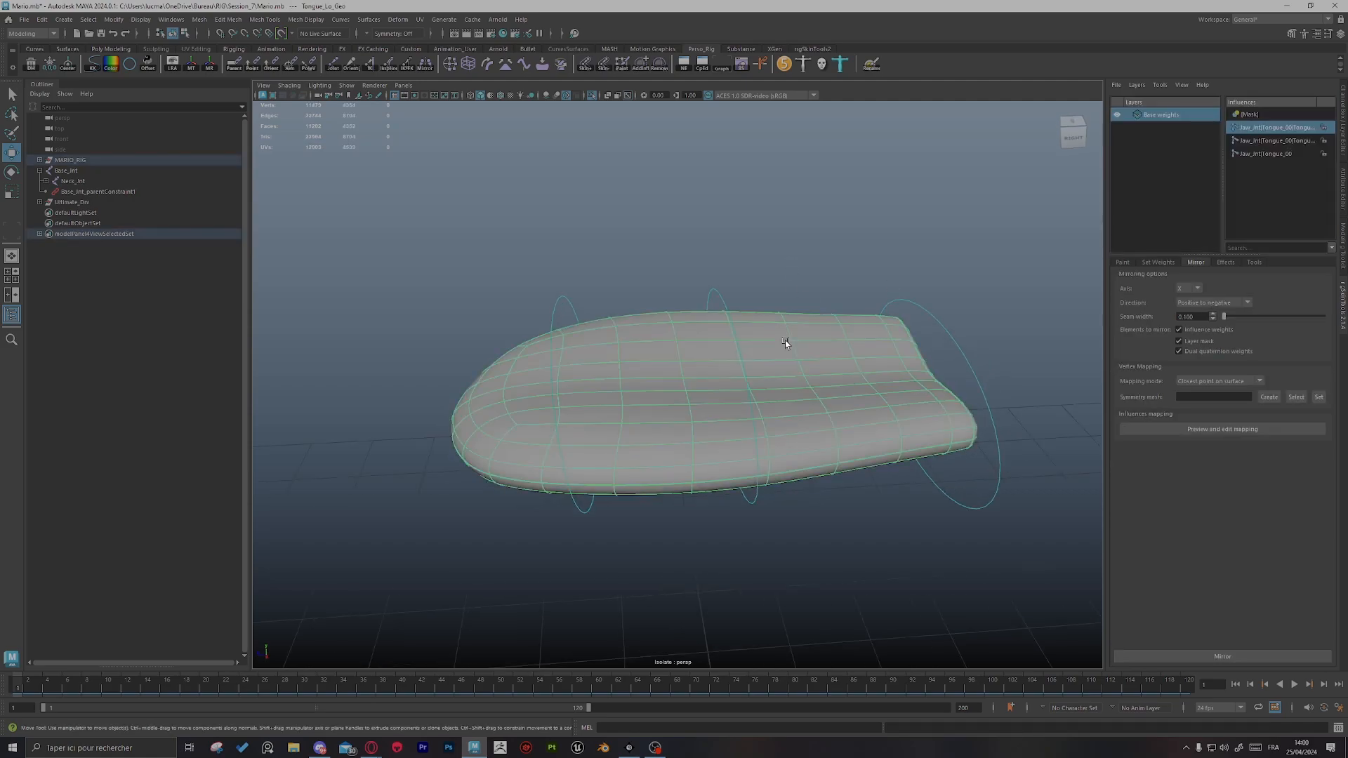
click(787, 237)
Step: Test the smoothed tongue's bend by rotating the Tongue_01 control downwards
alt+drag(850, 330, 842, 361)
click(712, 285)
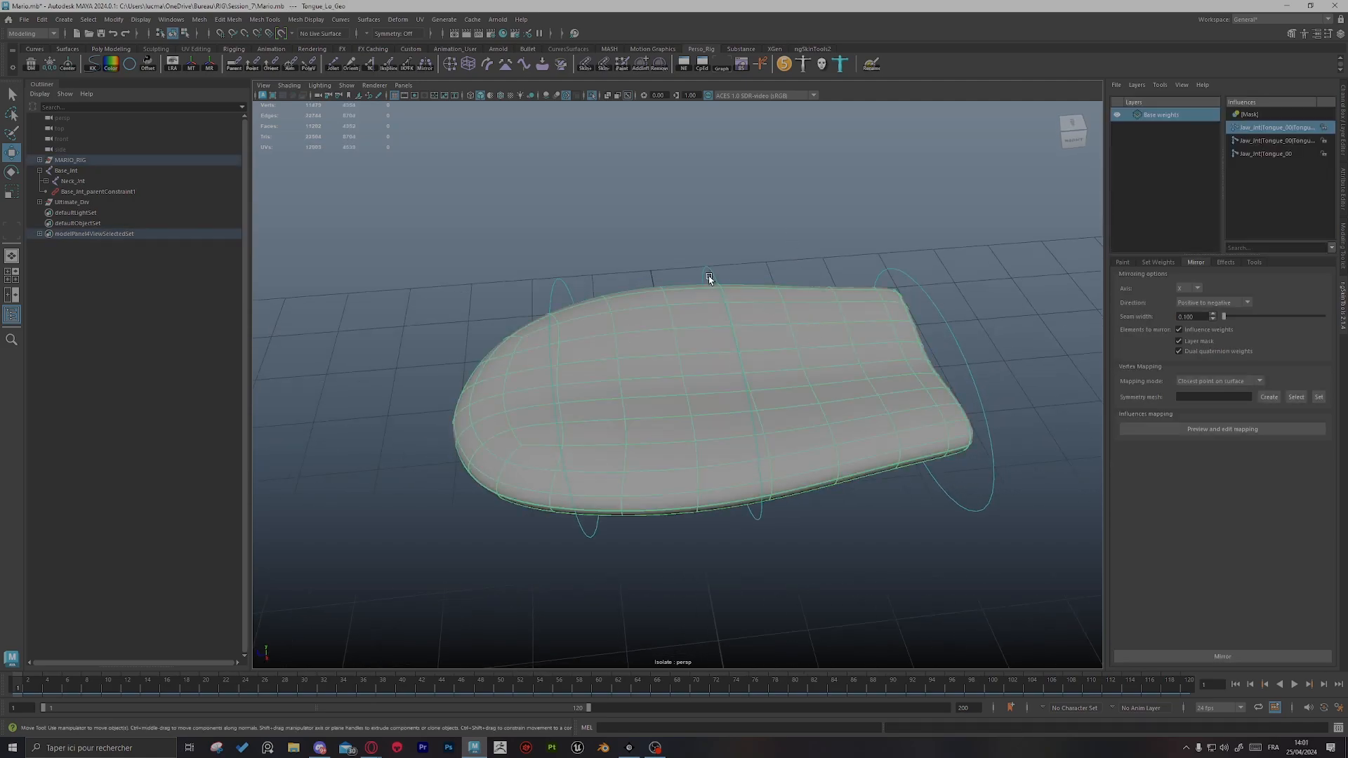
click(710, 277)
click(710, 276)
alt+drag(707, 393, 726, 326)
key(e)
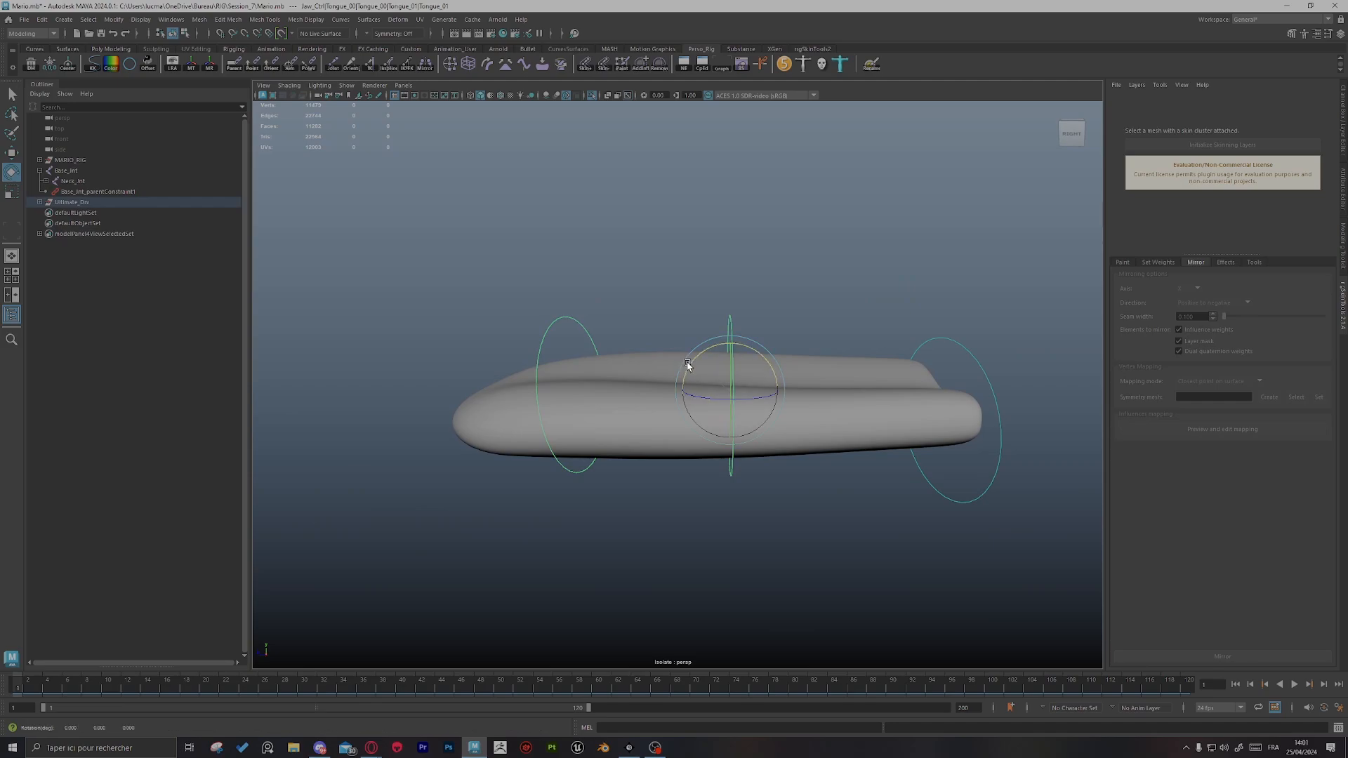
drag(687, 367, 603, 496)
key(w)
alt+right_drag(598, 484, 486, 366)
alt+drag(486, 365, 755, 367)
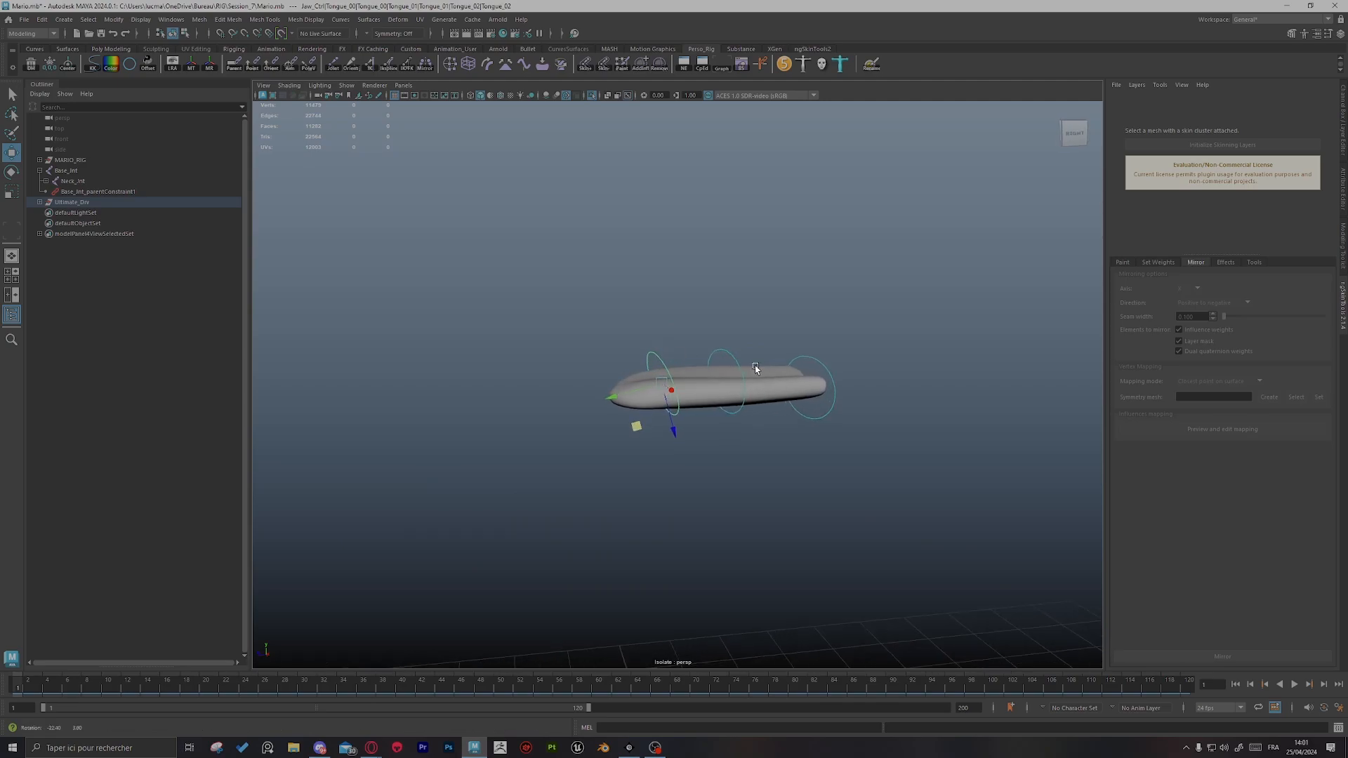
Step: Test the smoothed tongue tip by rotating the Tongue_02 control, and undo the rotation
key(e)
drag(634, 392, 651, 422)
key(w)
key(ctrl+z)
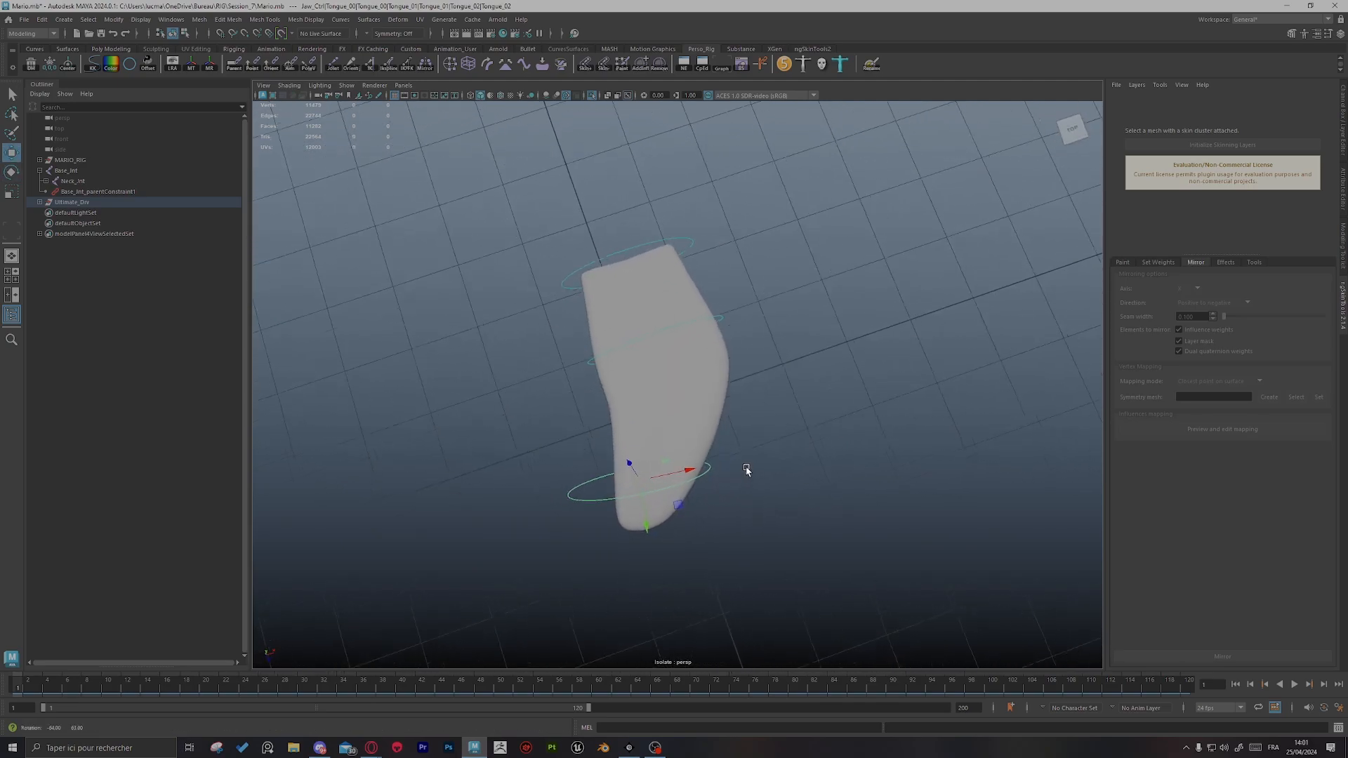
alt+drag(746, 466, 763, 459)
alt+drag(841, 375, 638, 397)
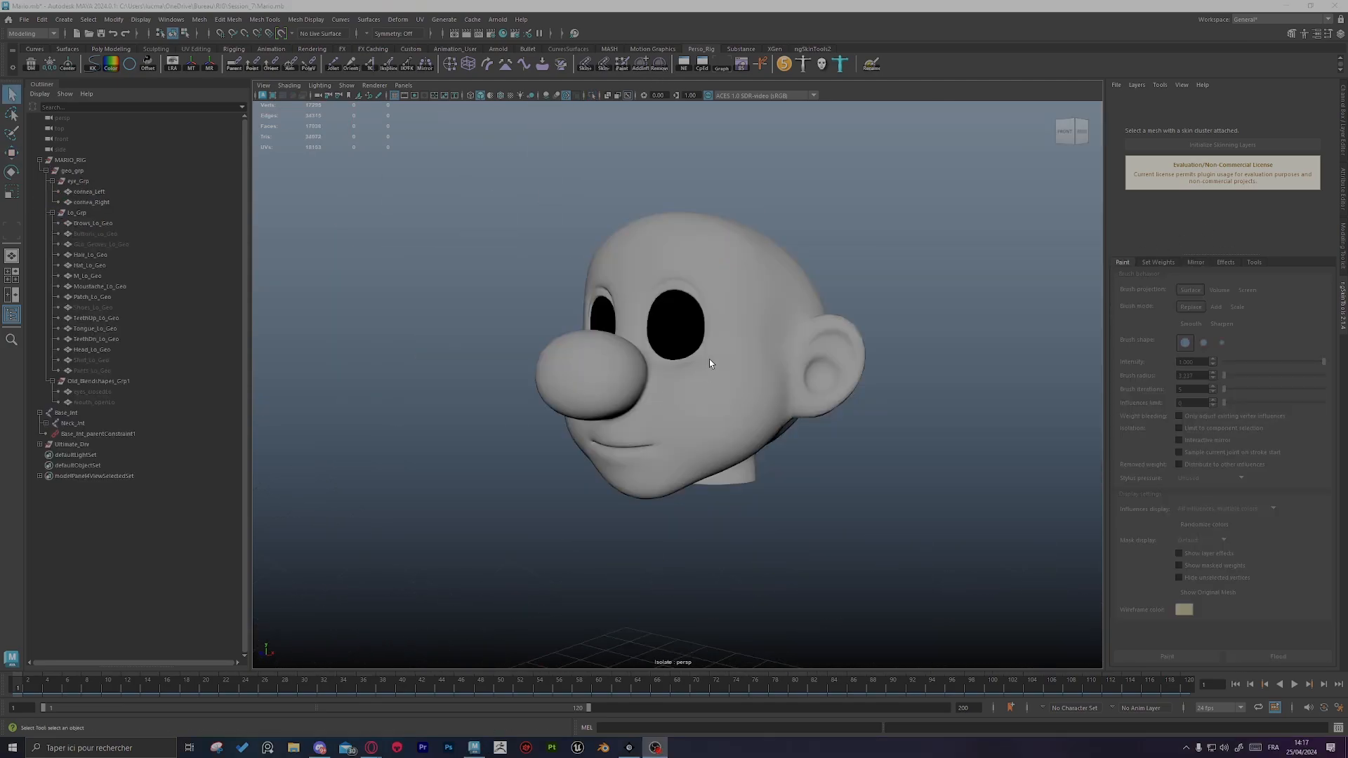
Step: Select the Head_Lo_Geo mesh and activate ngSkinTools weight painting on it
click(710, 366)
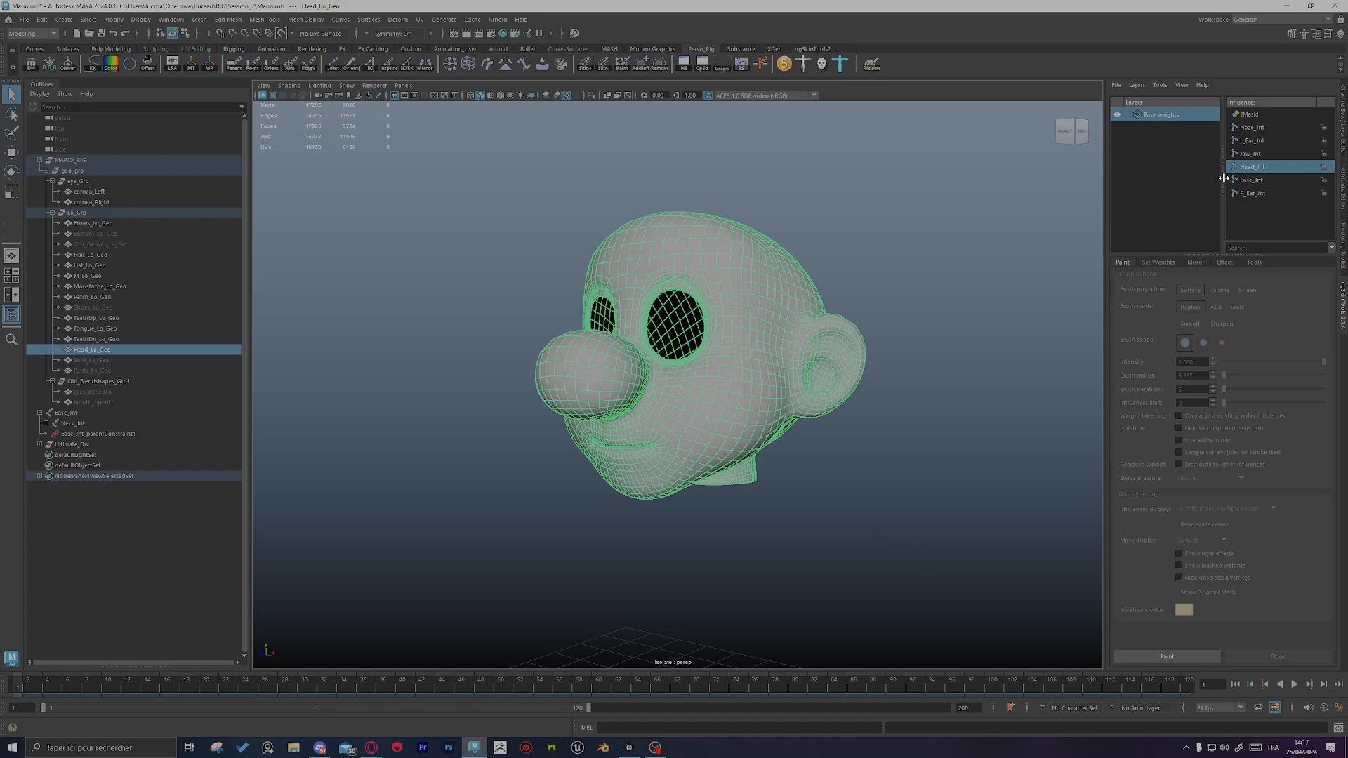
alt+drag(1005, 402, 960, 370)
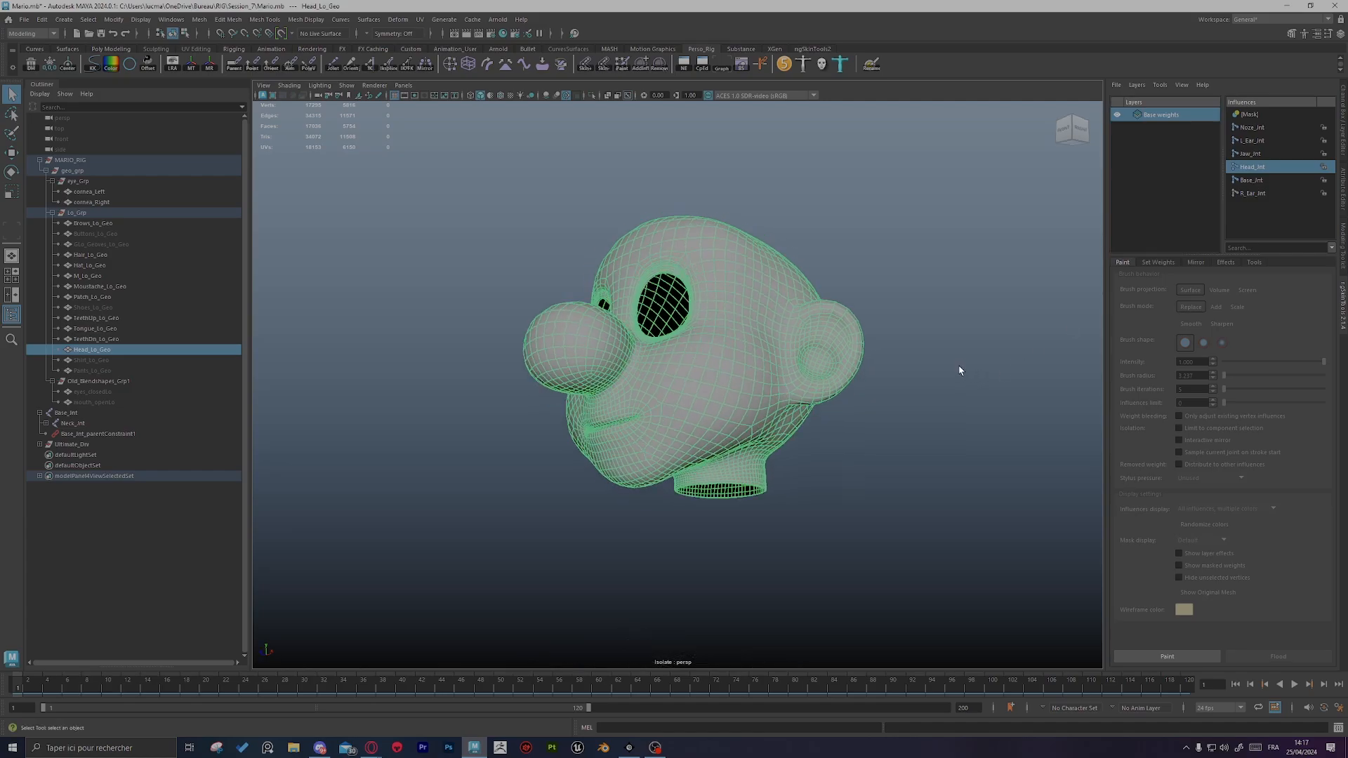
alt+right_drag(959, 370, 980, 450)
click(1167, 660)
alt+drag(866, 421, 853, 463)
alt+right_drag(853, 463, 896, 487)
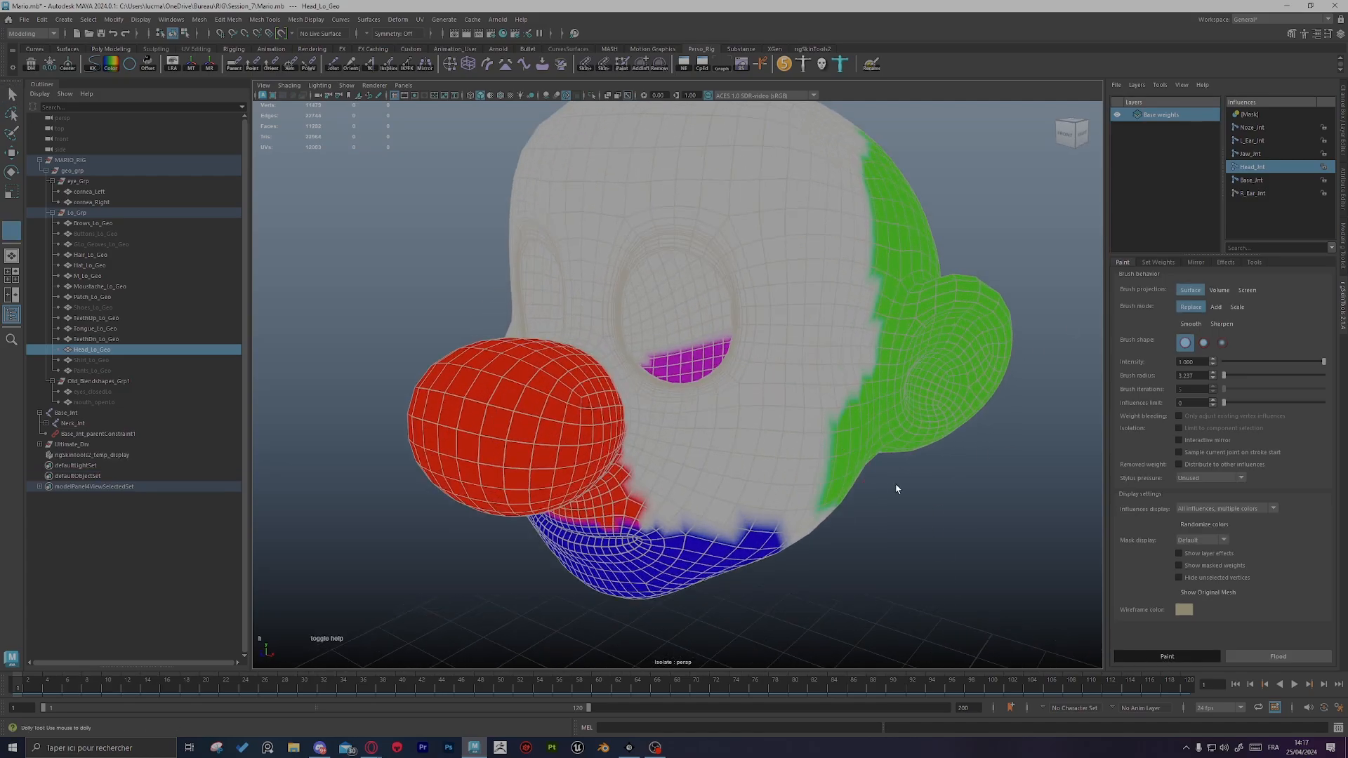
Step: Pick the Base_Jnt, nose and head influences in turn to examine the head mesh's initial weight distribution
alt+drag(897, 487, 844, 468)
alt+middle_drag(845, 469, 863, 373)
key(s)
alt+drag(827, 430, 845, 432)
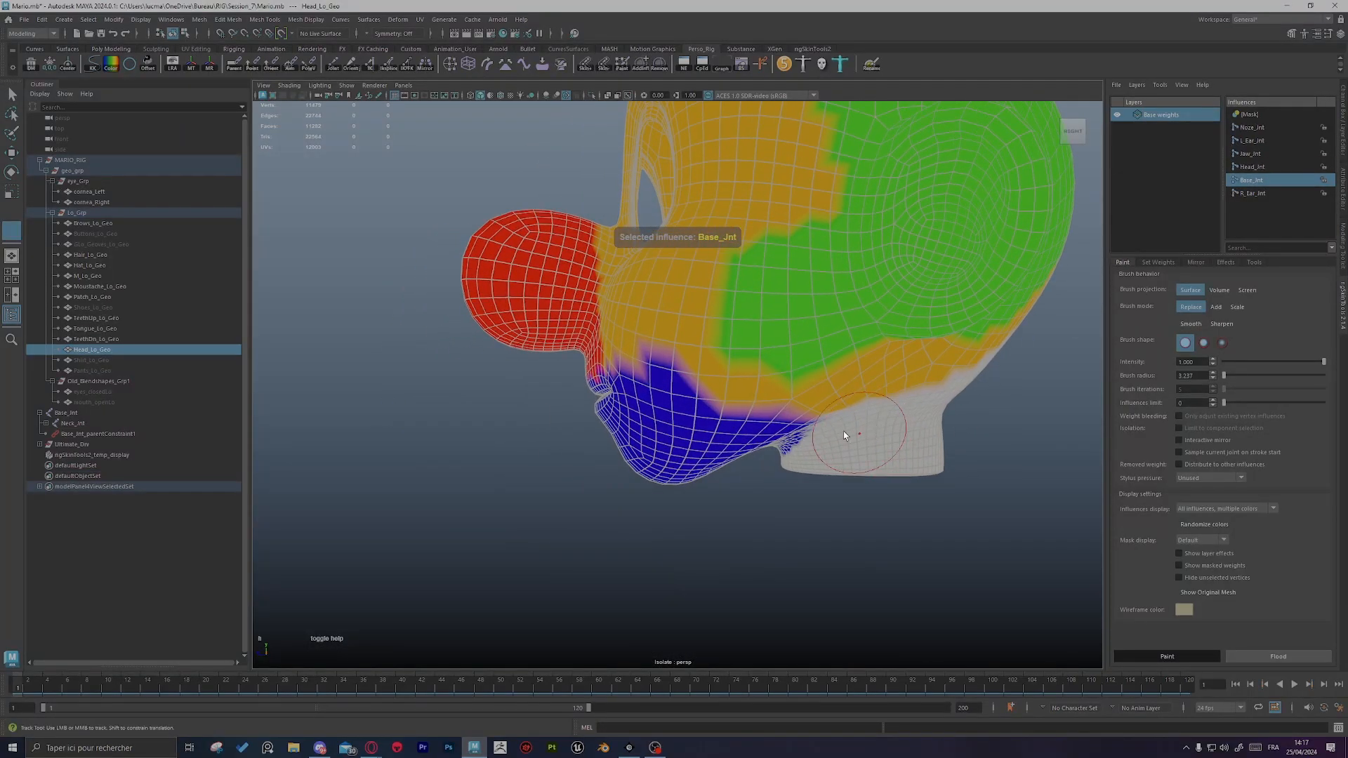
alt+right_drag(845, 432, 737, 358)
alt+drag(737, 358, 842, 365)
key(s)
key(s)
key(s)
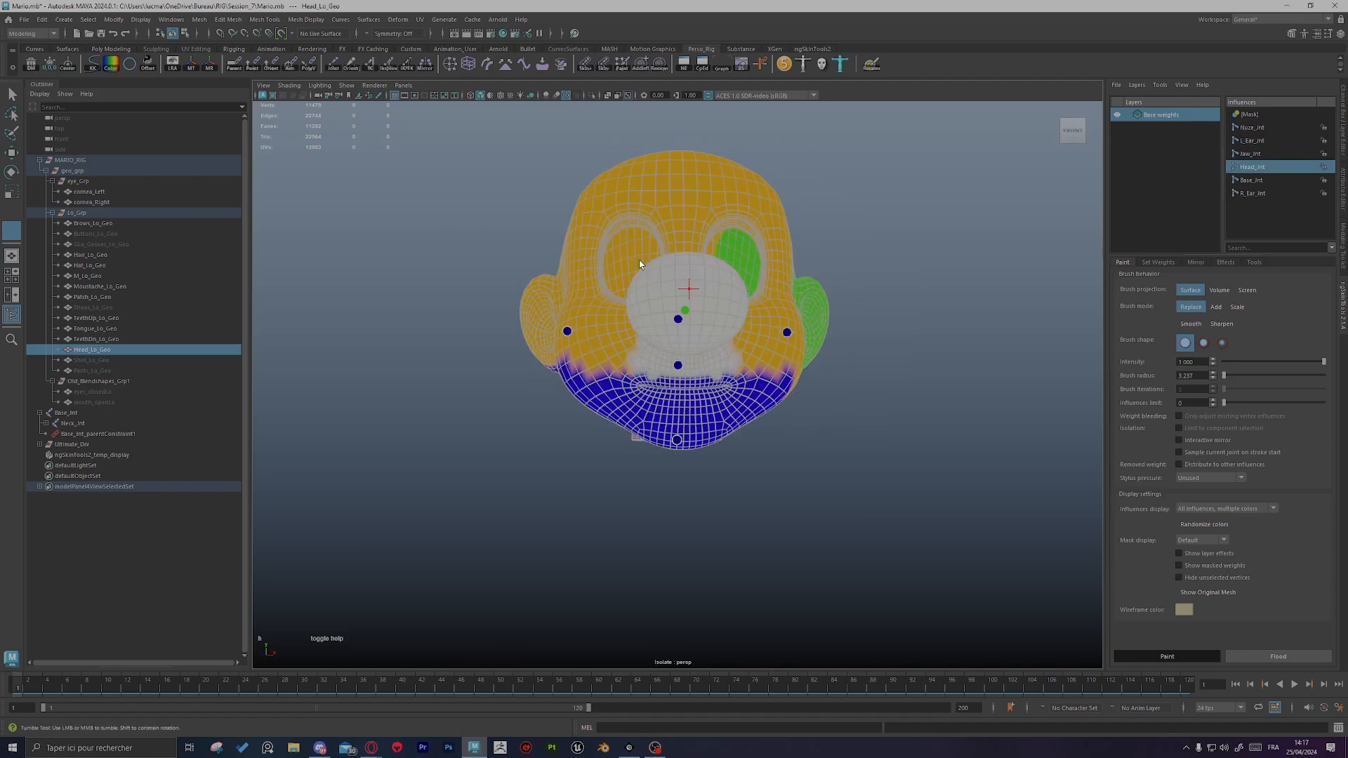
alt+drag(744, 366, 783, 419)
key(s)
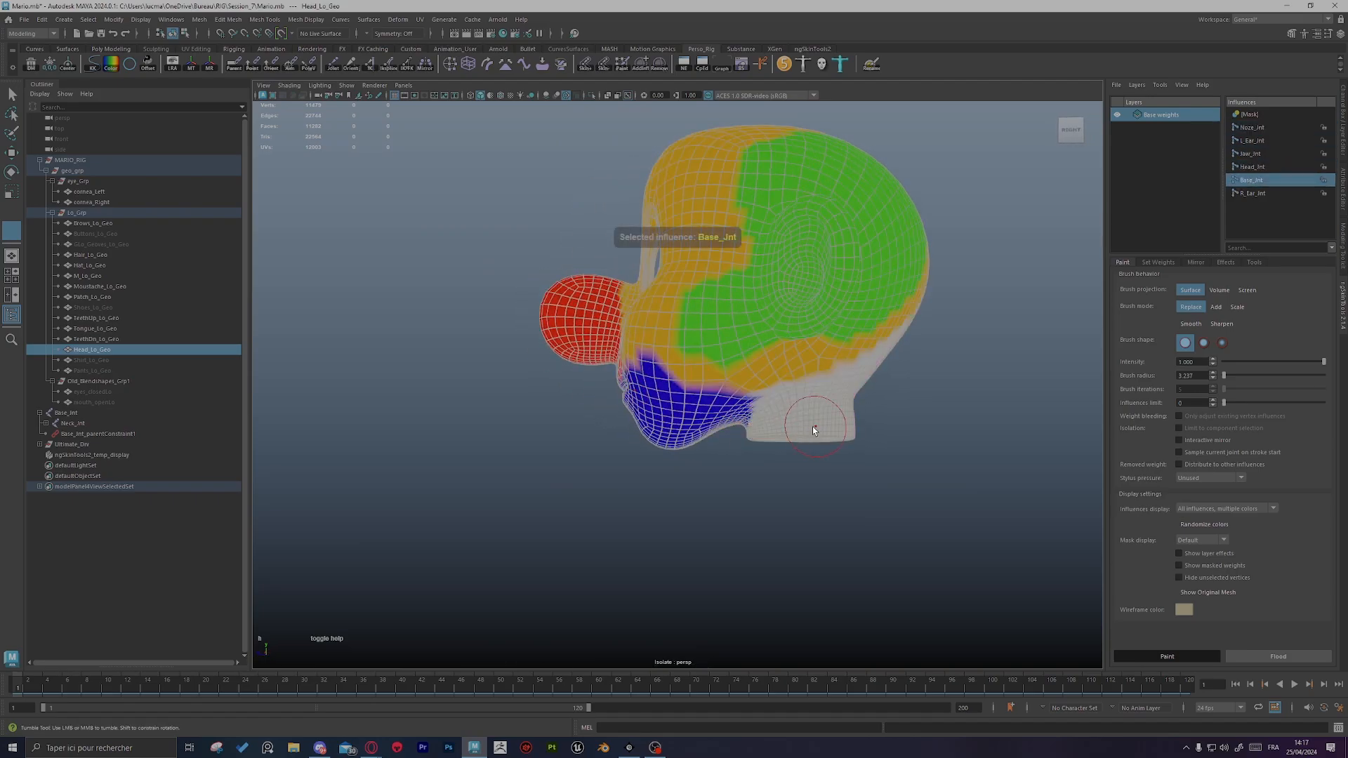
Step: Pick the Base_Jnt influence at the neck and examine its weights around the neck and jaw
alt+right_drag(813, 427, 918, 457)
key(s)
alt+middle_drag(862, 470, 806, 441)
key(s)
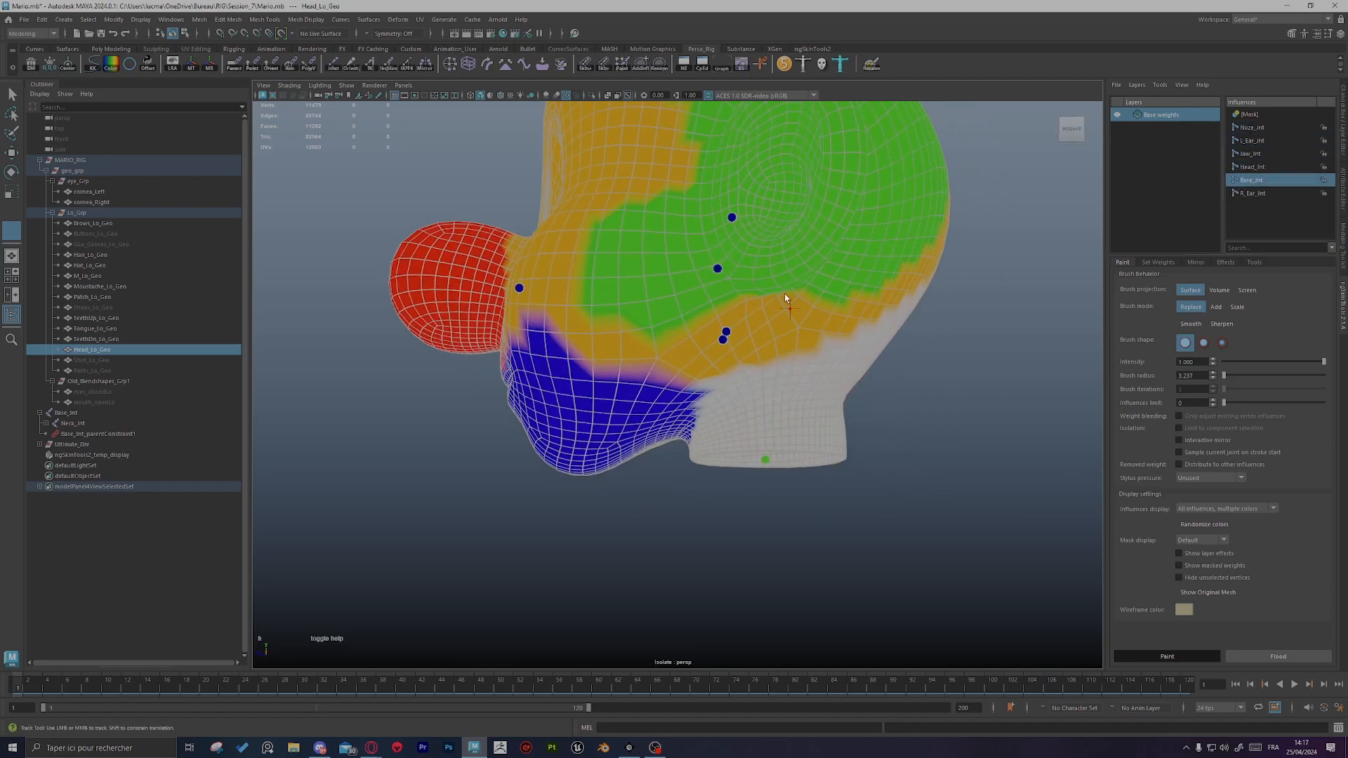
mouse_move(785, 298)
mouse_down()
mouse_move(701, 334)
mouse_move(831, 365)
mouse_up()
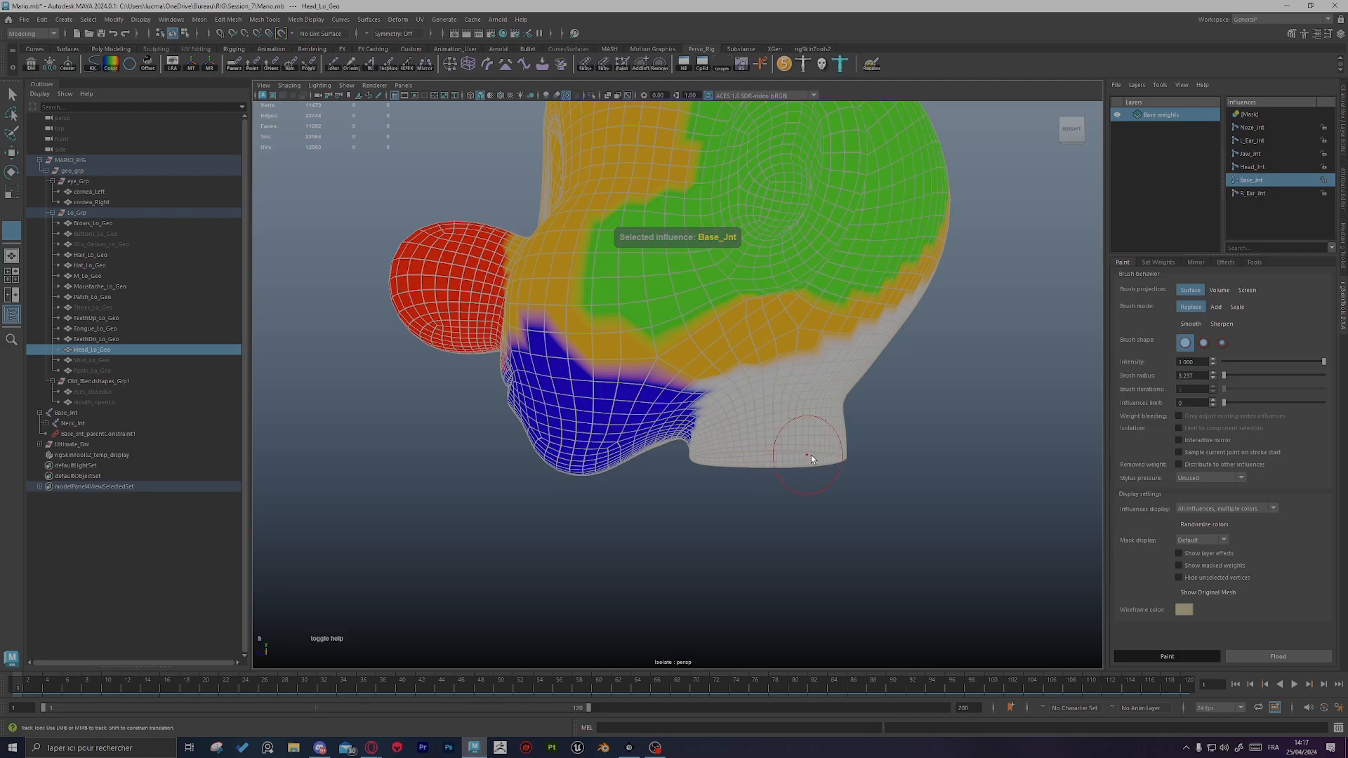
alt+drag(811, 459, 869, 457)
alt+middle_drag(915, 401, 876, 431)
alt+right_drag(876, 431, 934, 429)
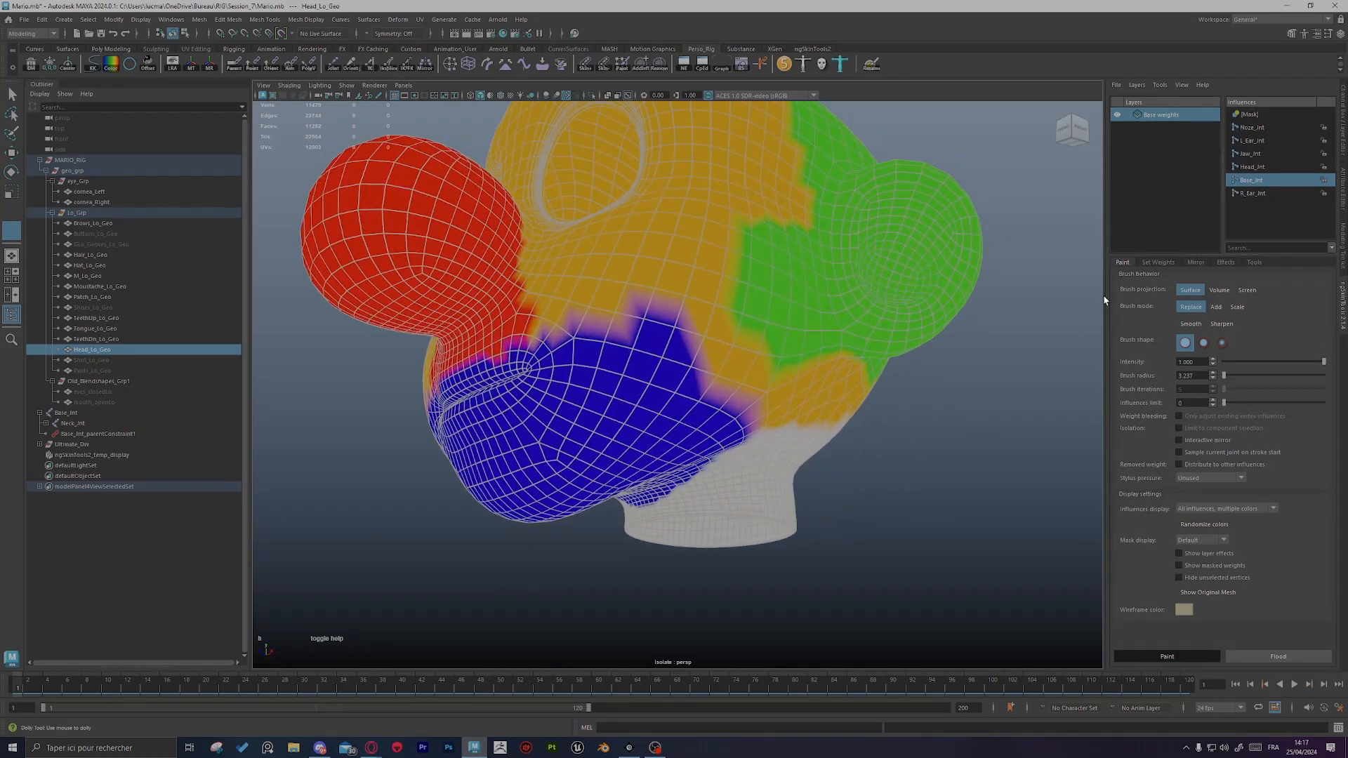
Step: Flood the entire head mesh with the Base_Jnt influence in Replace mode at intensity 1.000
click(1157, 263)
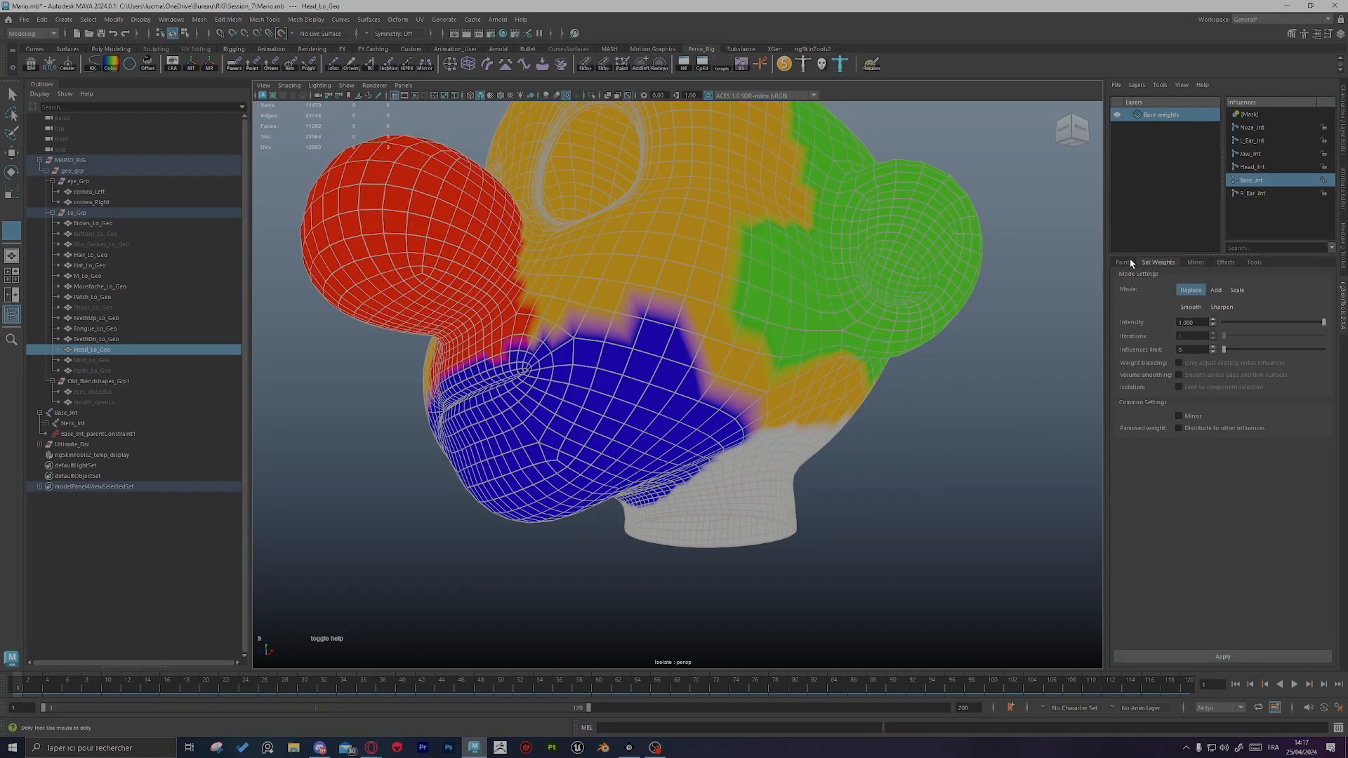
click(1126, 261)
click(1154, 262)
click(1127, 262)
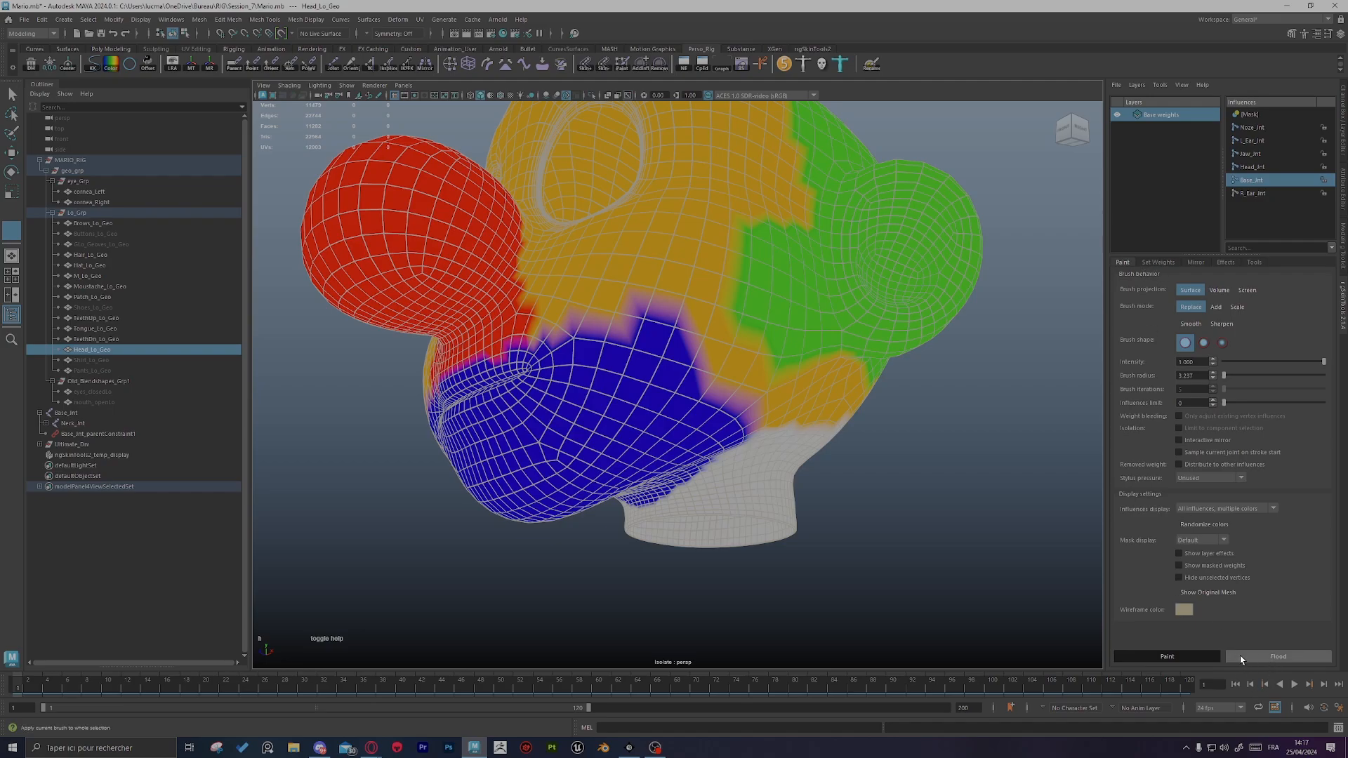
alt+drag(934, 542, 929, 572)
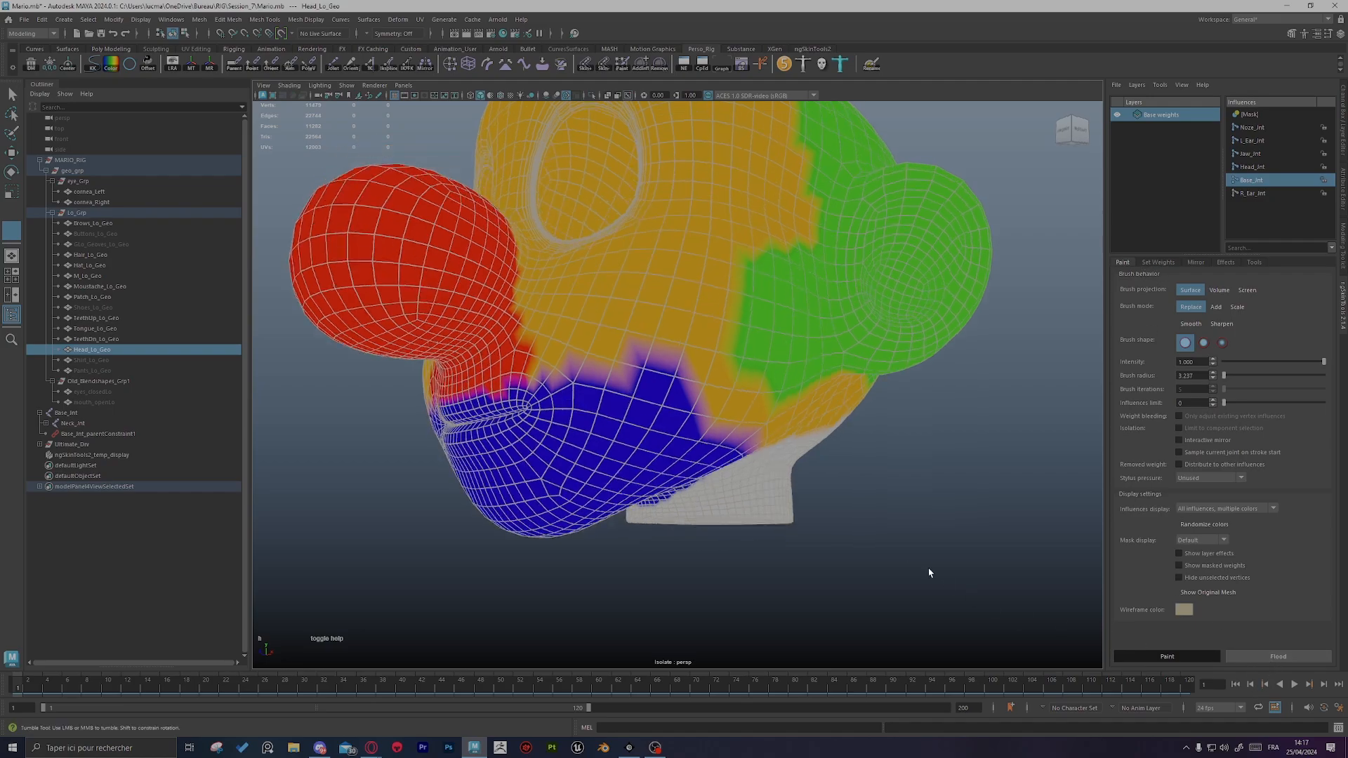
click(1319, 660)
alt+right_drag(850, 410, 629, 377)
alt+drag(629, 376, 608, 381)
alt+right_drag(608, 382, 933, 331)
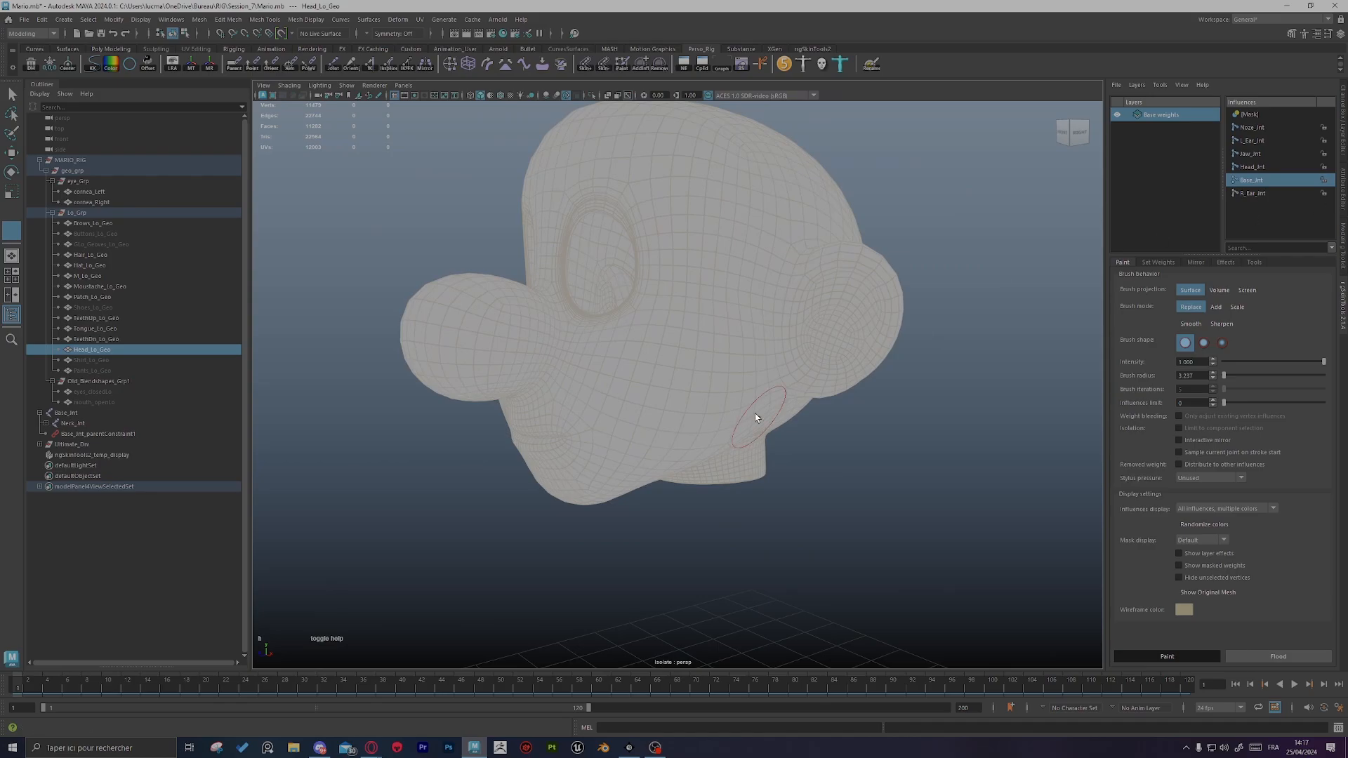
alt+drag(755, 417, 815, 407)
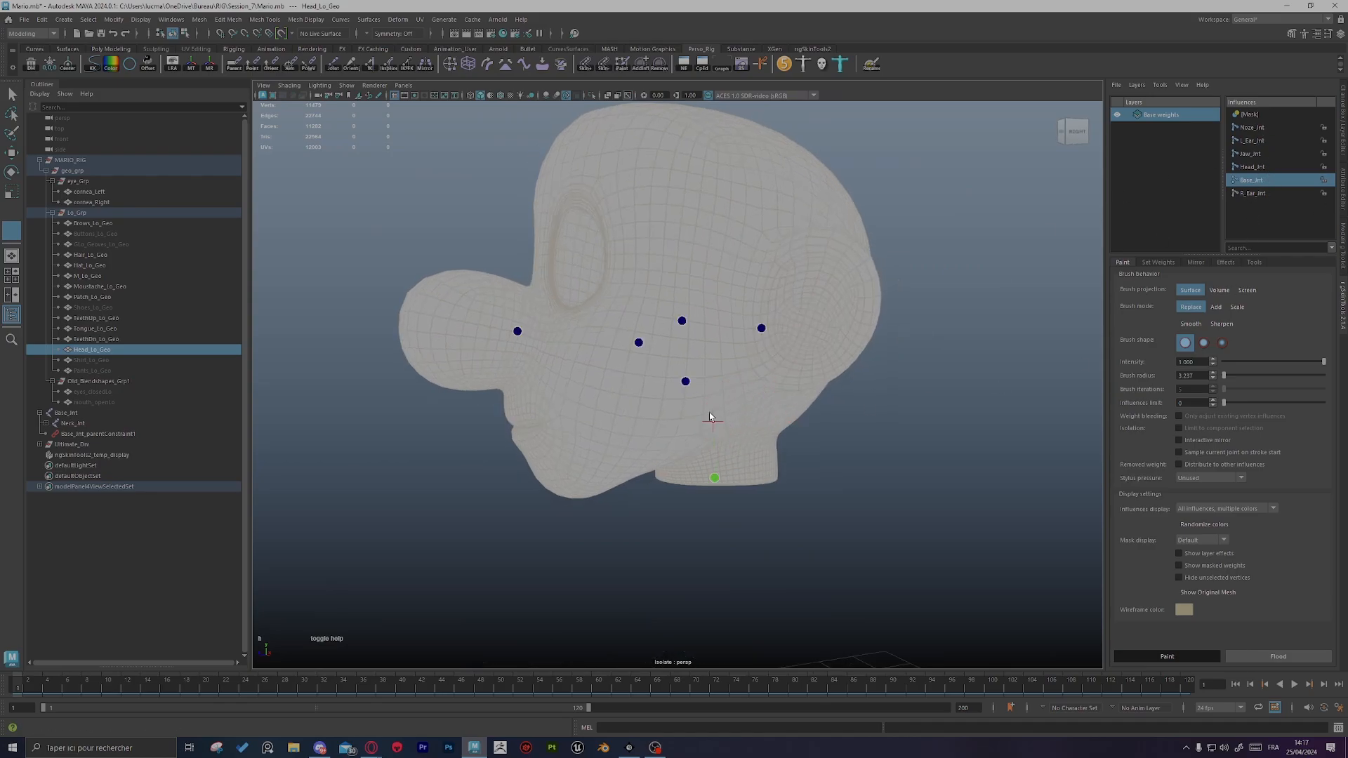
Step: Pick the Jaw_Jnt, Base_Jnt and Head_Jnt influences in turn to check the flooded weights
click(686, 380)
alt+middle_drag(756, 356, 836, 410)
alt+right_drag(836, 410, 840, 518)
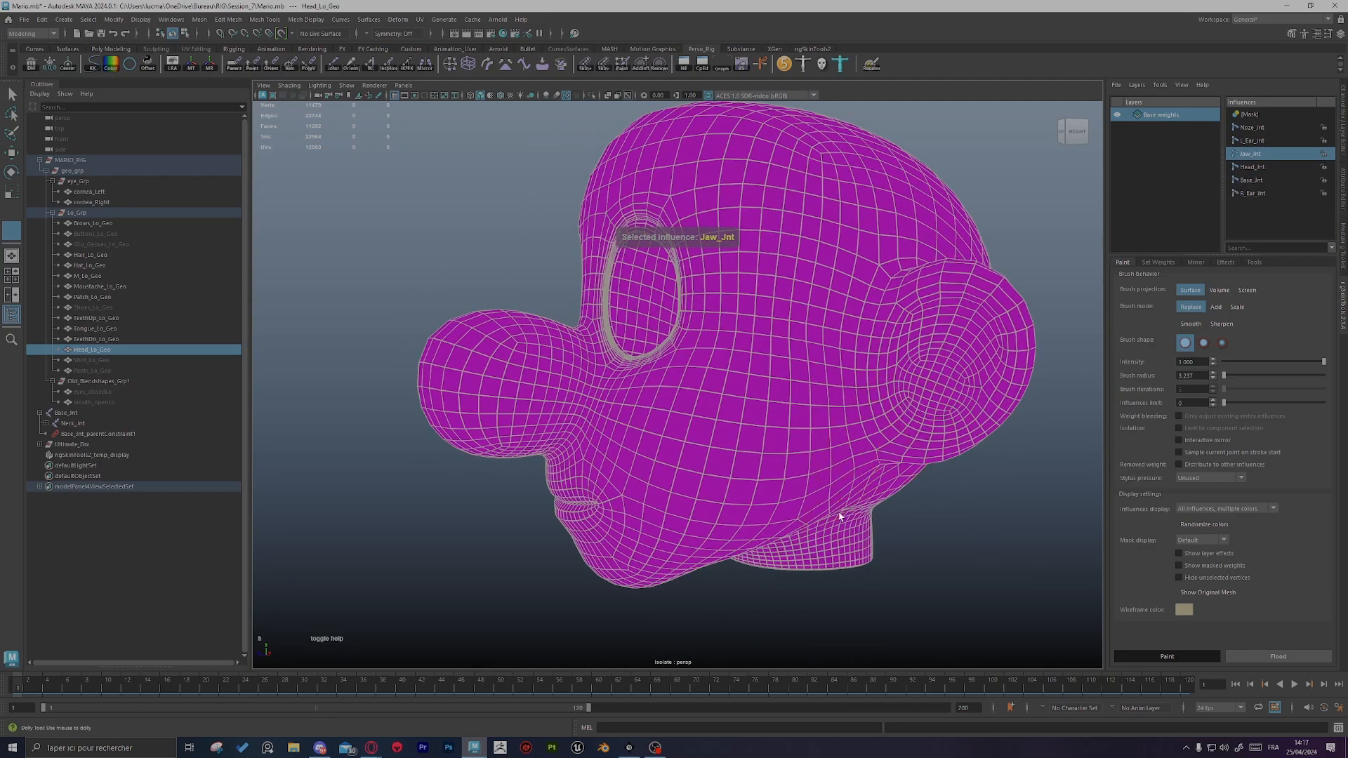
click(803, 549)
alt+middle_drag(817, 513, 773, 445)
alt+right_drag(773, 445, 772, 491)
alt+drag(772, 492, 797, 462)
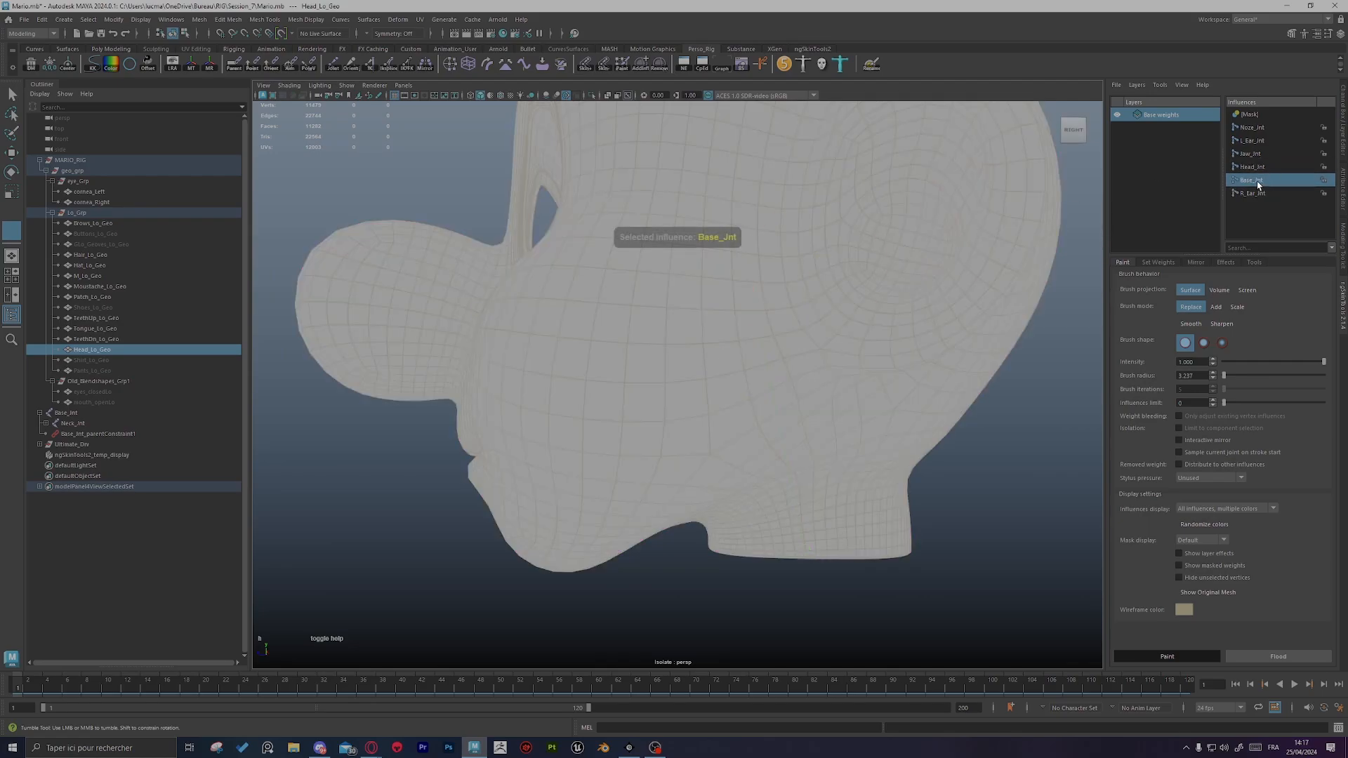
click(1255, 168)
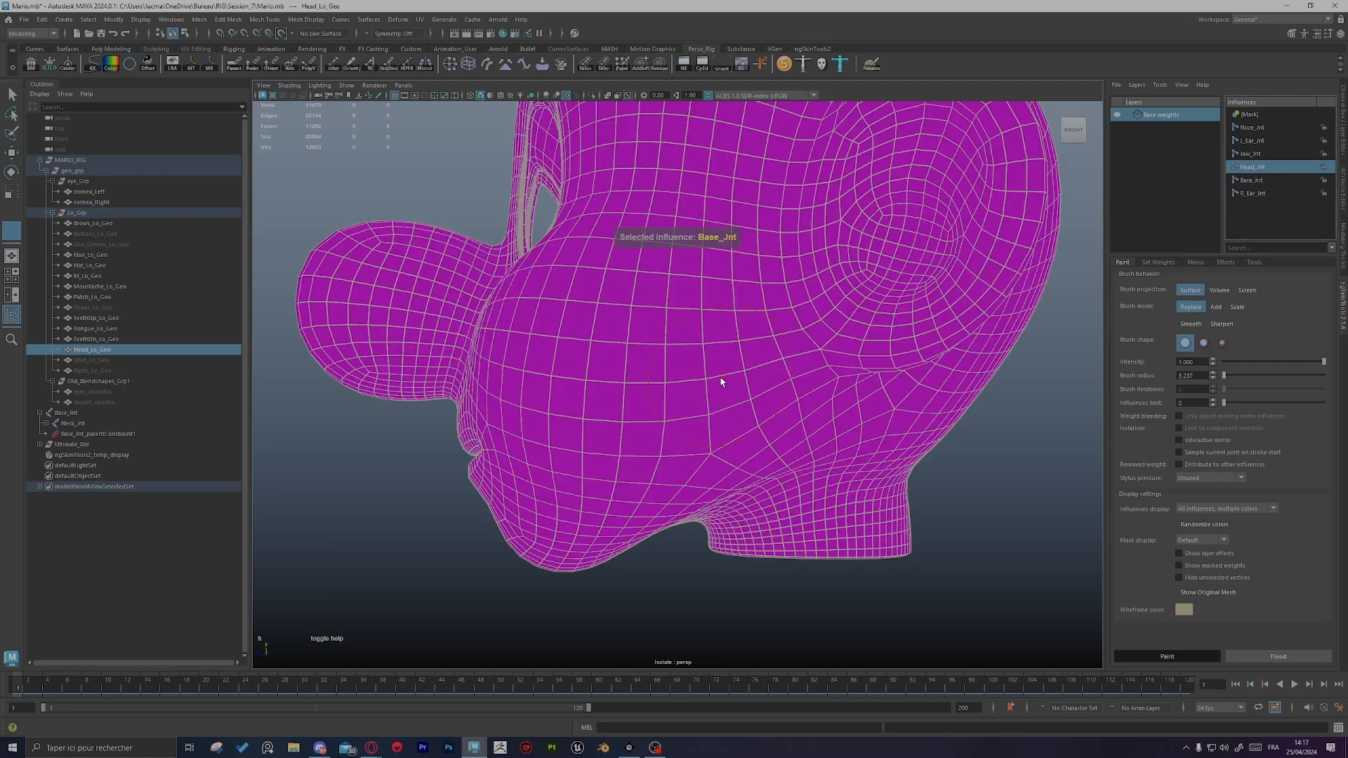
mouse_move(721, 381)
alt+mouse_down()
mouse_move(723, 330)
mouse_move(730, 365)
alt+mouse_up()
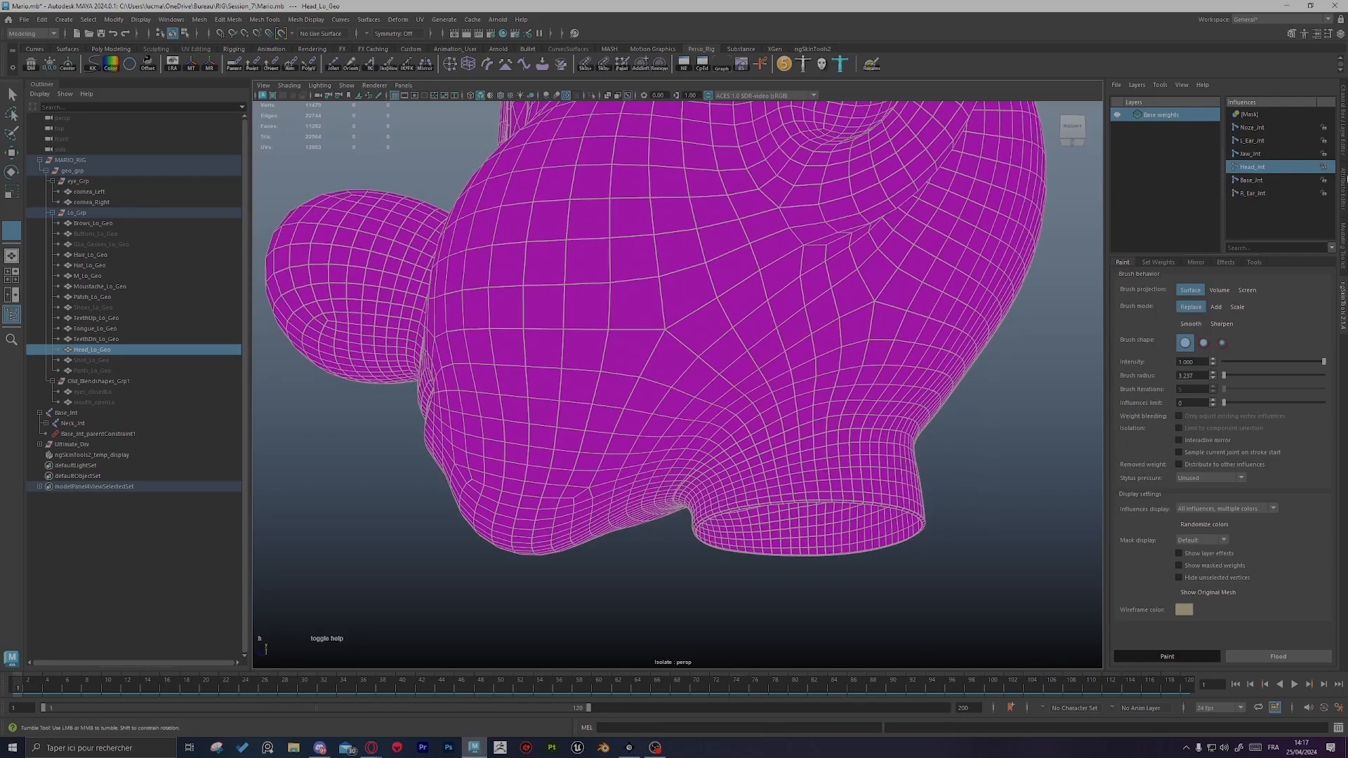
Step: Expand the Neck_Jnt and Head_Jnt branches of the skeleton hierarchy to examine their child joints
click(45, 423)
click(52, 434)
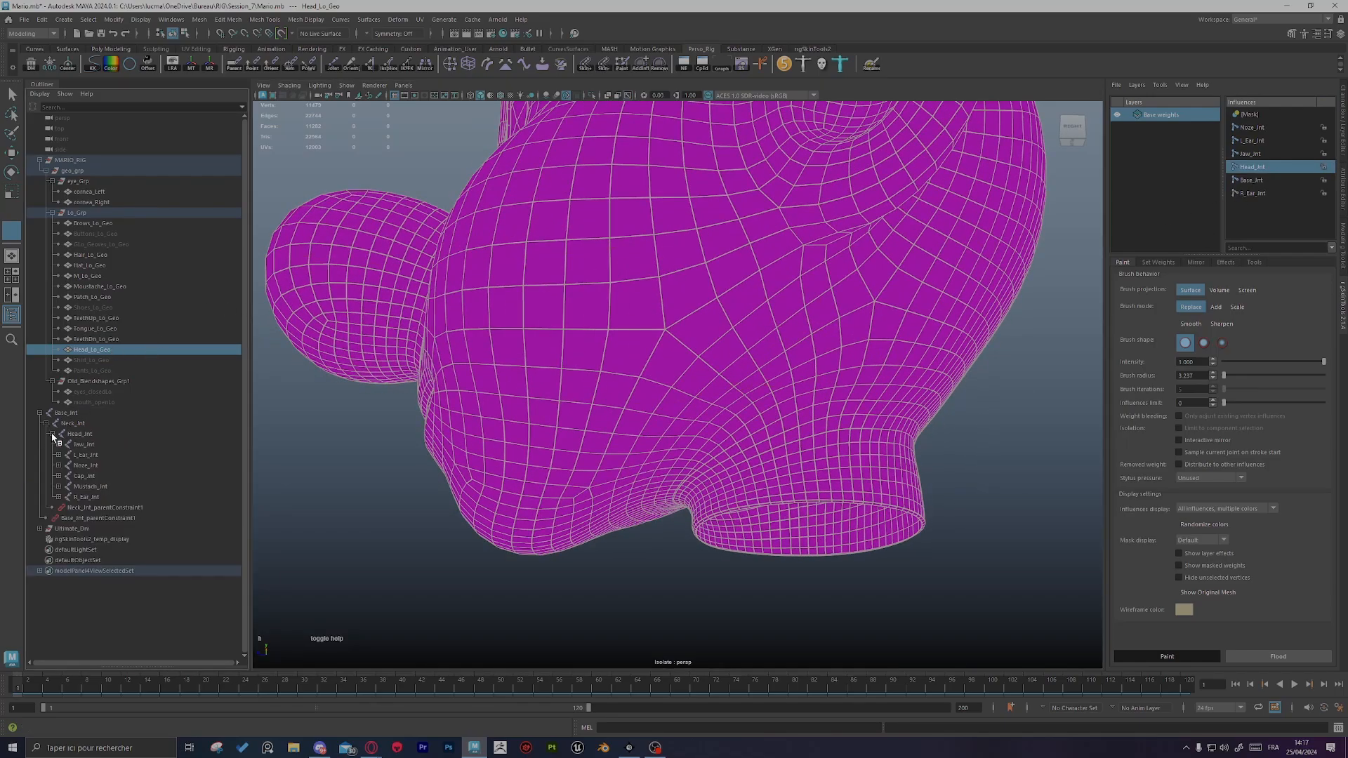
Step: Paint the Head_Jnt influence over the sides of the head with an enlarged brush in Replace mode at intensity 1.000
mouse_move(607, 397)
alt+mouse_down()
mouse_move(520, 452)
mouse_move(709, 469)
mouse_move(761, 394)
mouse_move(769, 426)
mouse_move(782, 360)
mouse_move(604, 379)
alt+mouse_up()
alt+drag(918, 292, 667, 337)
alt+right_drag(667, 337, 753, 341)
alt+drag(753, 341, 739, 318)
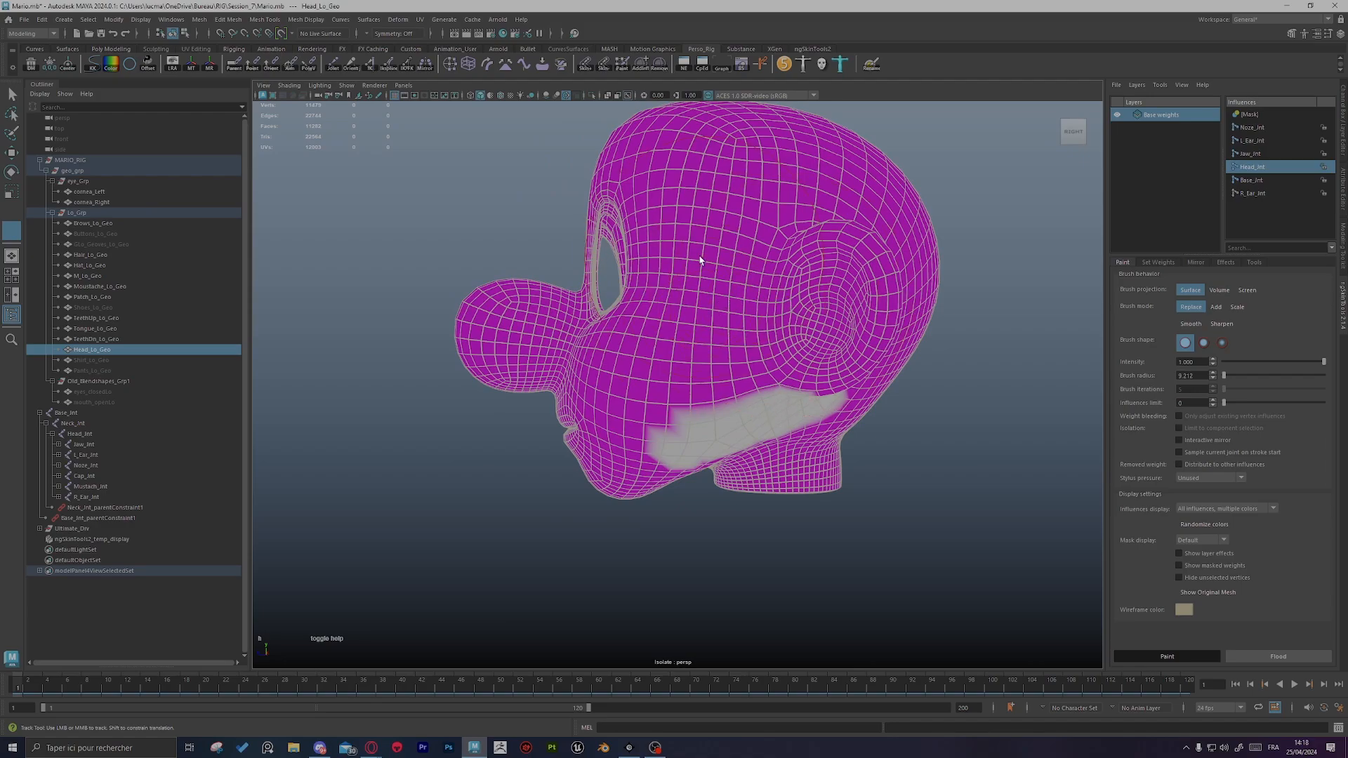
alt+drag(699, 260, 770, 261)
scroll(770, 262, down, 2)
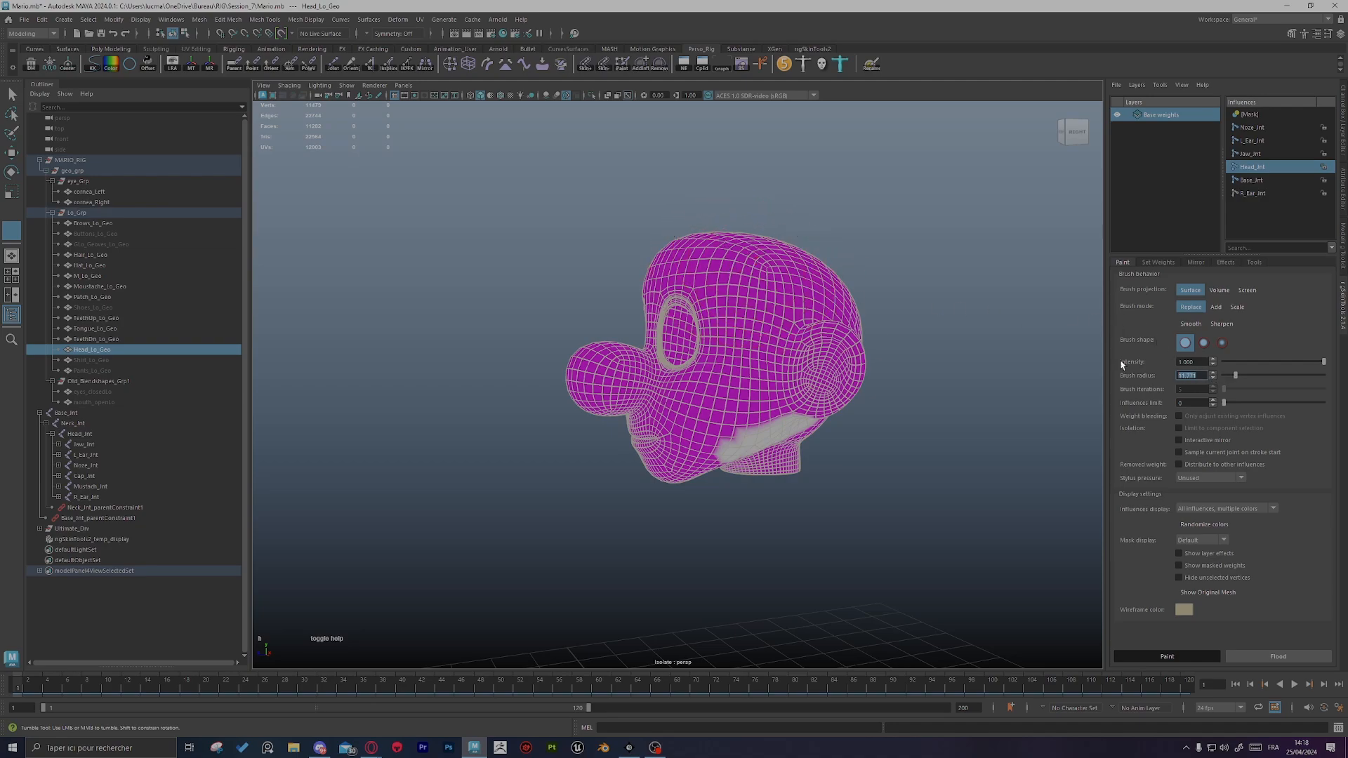
mouse_move(796, 311)
mouse_down()
mouse_move(695, 288)
mouse_move(796, 299)
mouse_move(698, 265)
mouse_move(661, 295)
mouse_move(698, 210)
mouse_move(734, 385)
mouse_move(767, 295)
mouse_move(819, 317)
mouse_move(702, 267)
mouse_move(632, 295)
mouse_move(590, 282)
mouse_move(748, 333)
mouse_move(756, 360)
mouse_move(653, 367)
mouse_move(731, 388)
mouse_move(616, 370)
mouse_up()
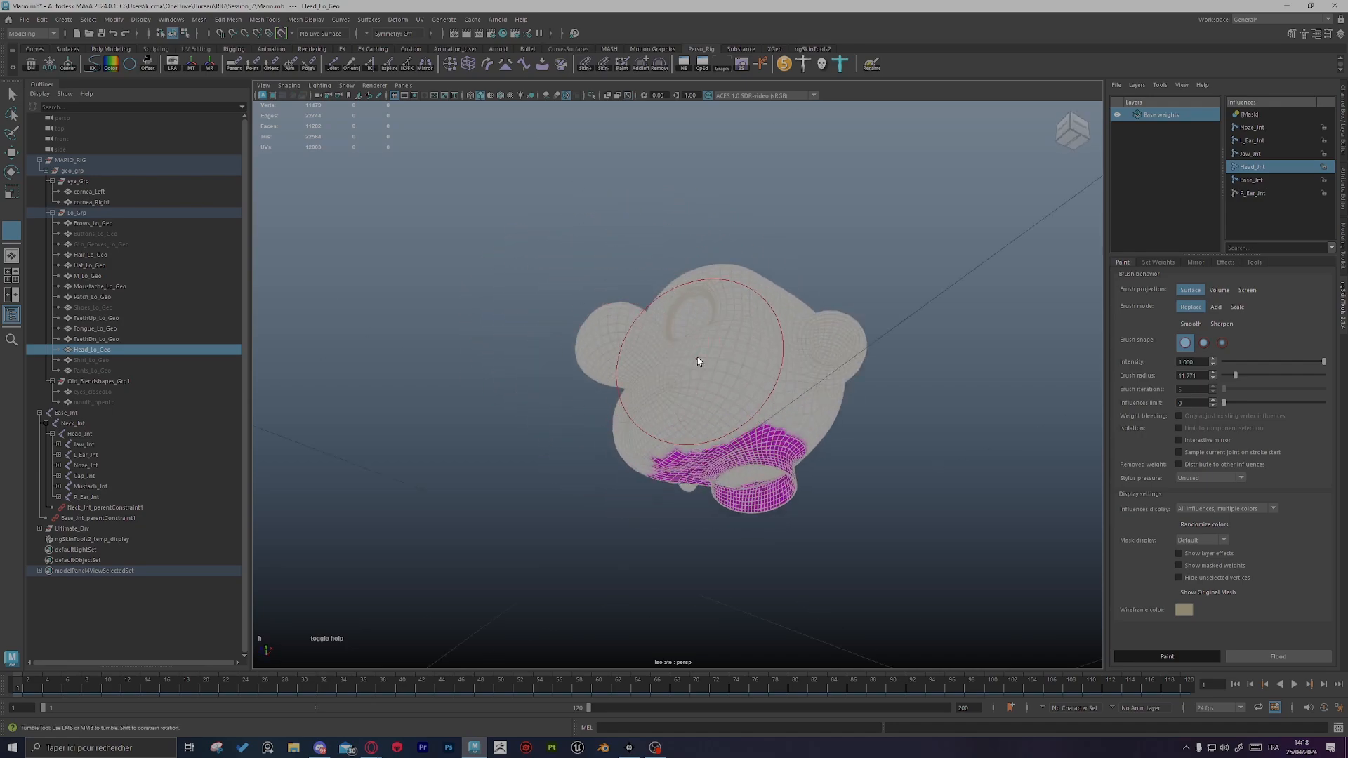
Step: Paint Head_Jnt over the underside of the head and jaw towards the neck with a smaller brush, leaving the neck unpainted
alt+drag(697, 357, 669, 353)
alt+right_drag(670, 353, 774, 354)
alt+drag(774, 354, 653, 319)
alt+right_drag(653, 319, 636, 341)
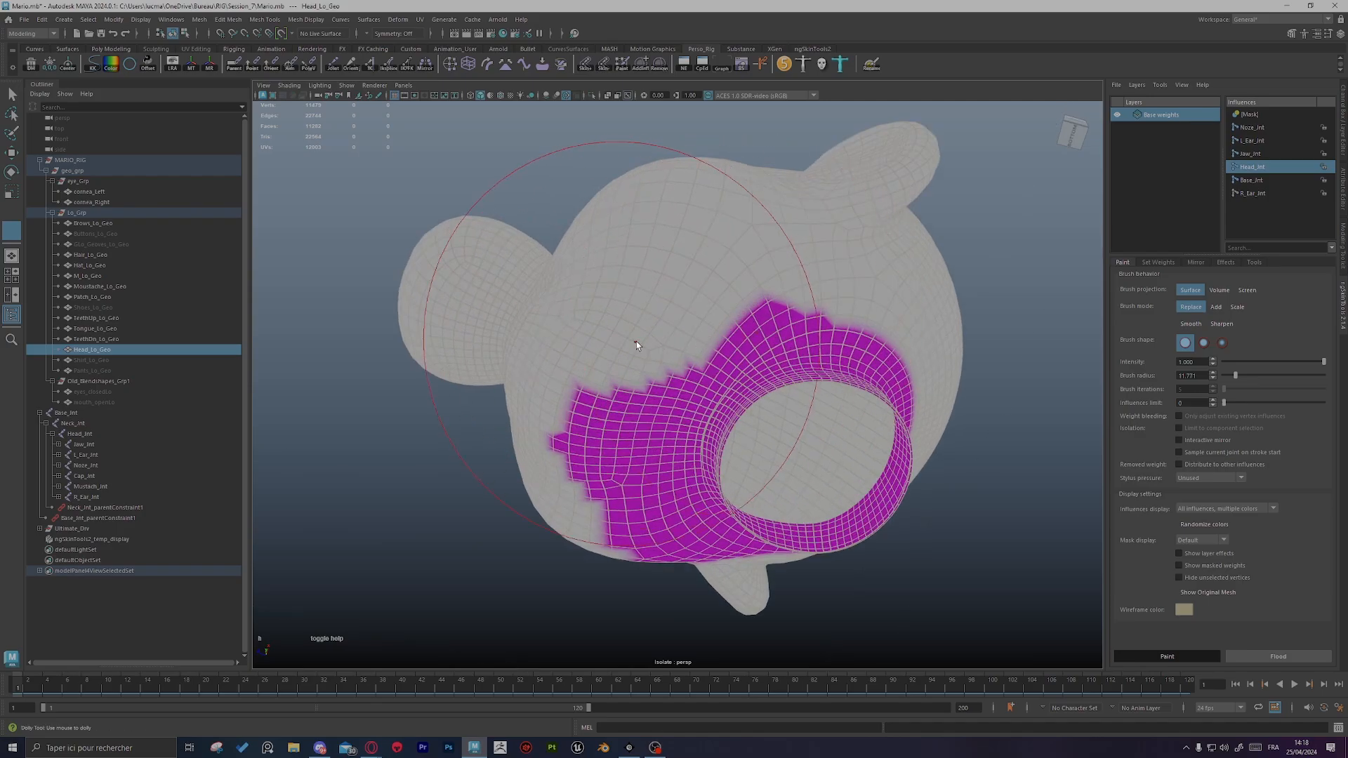
alt+drag(636, 341, 882, 396)
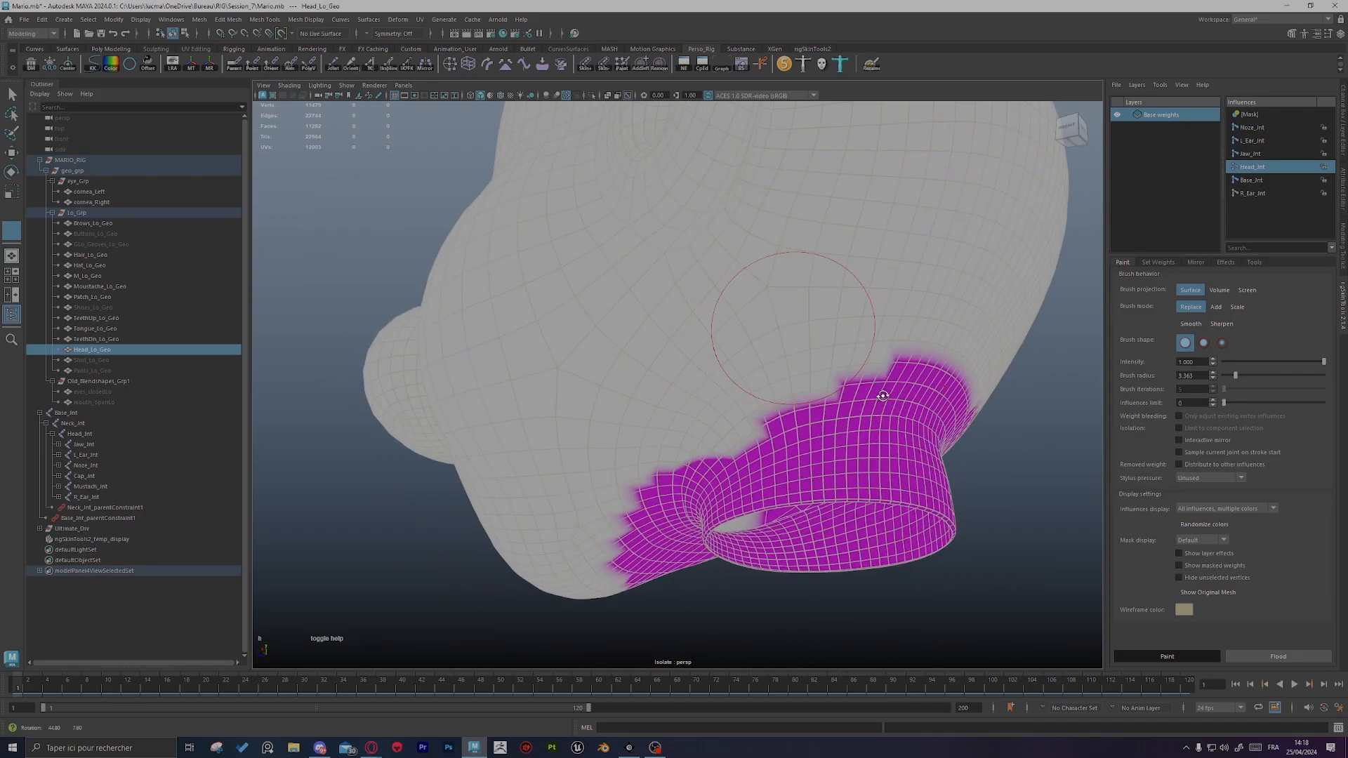
alt+right_drag(882, 396, 799, 378)
mouse_move(753, 349)
alt+mouse_down()
mouse_move(806, 376)
mouse_move(437, 316)
mouse_move(545, 309)
mouse_move(601, 246)
alt+mouse_up()
mouse_move(775, 452)
alt+mouse_down()
mouse_move(737, 300)
mouse_move(587, 316)
alt+mouse_up()
alt+right_drag(689, 344, 774, 411)
mouse_move(774, 412)
alt+mouse_down()
mouse_move(857, 402)
mouse_move(559, 355)
mouse_move(600, 377)
mouse_move(544, 210)
alt+mouse_up()
drag(512, 303, 756, 192)
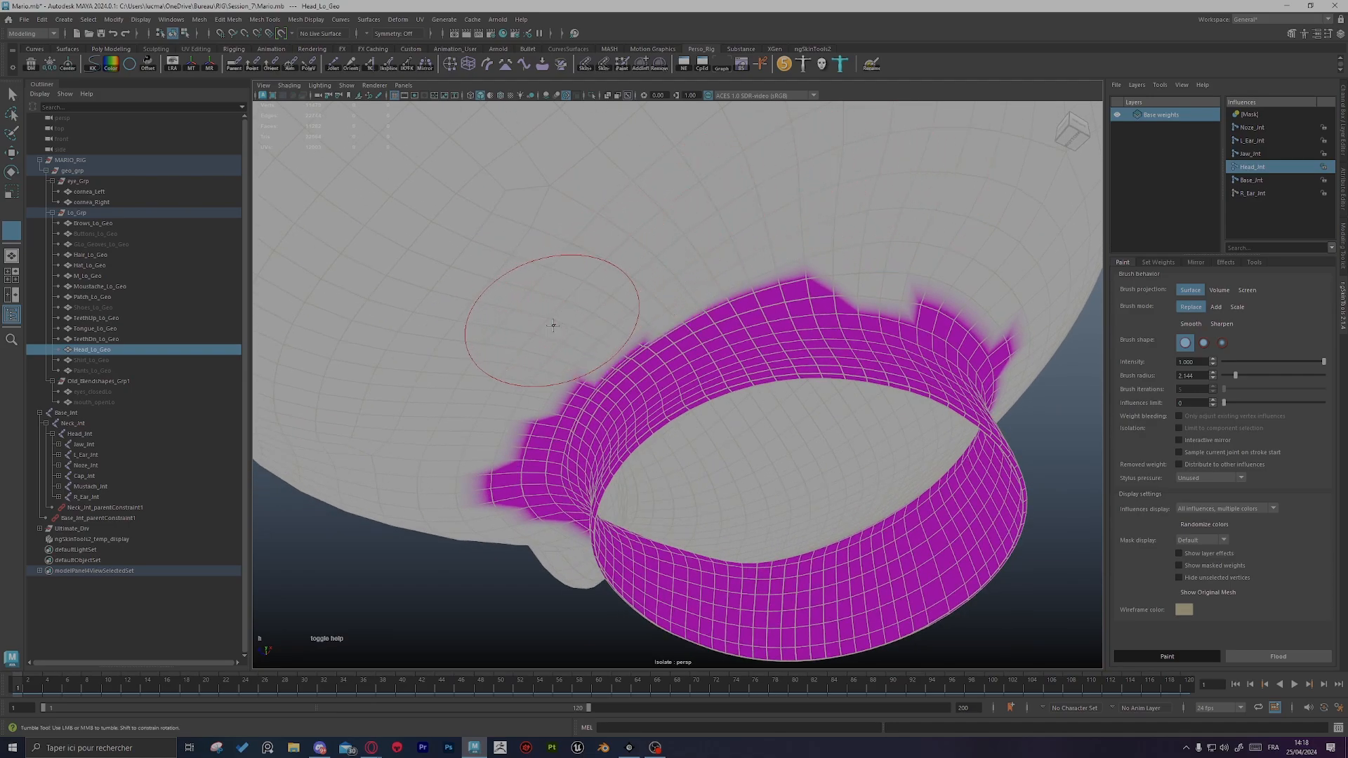
Step: Reduce the brush radius to 0.968 and paint Head_Jnt along the front edge where the jaw meets the neck
alt+right_drag(587, 296, 720, 255)
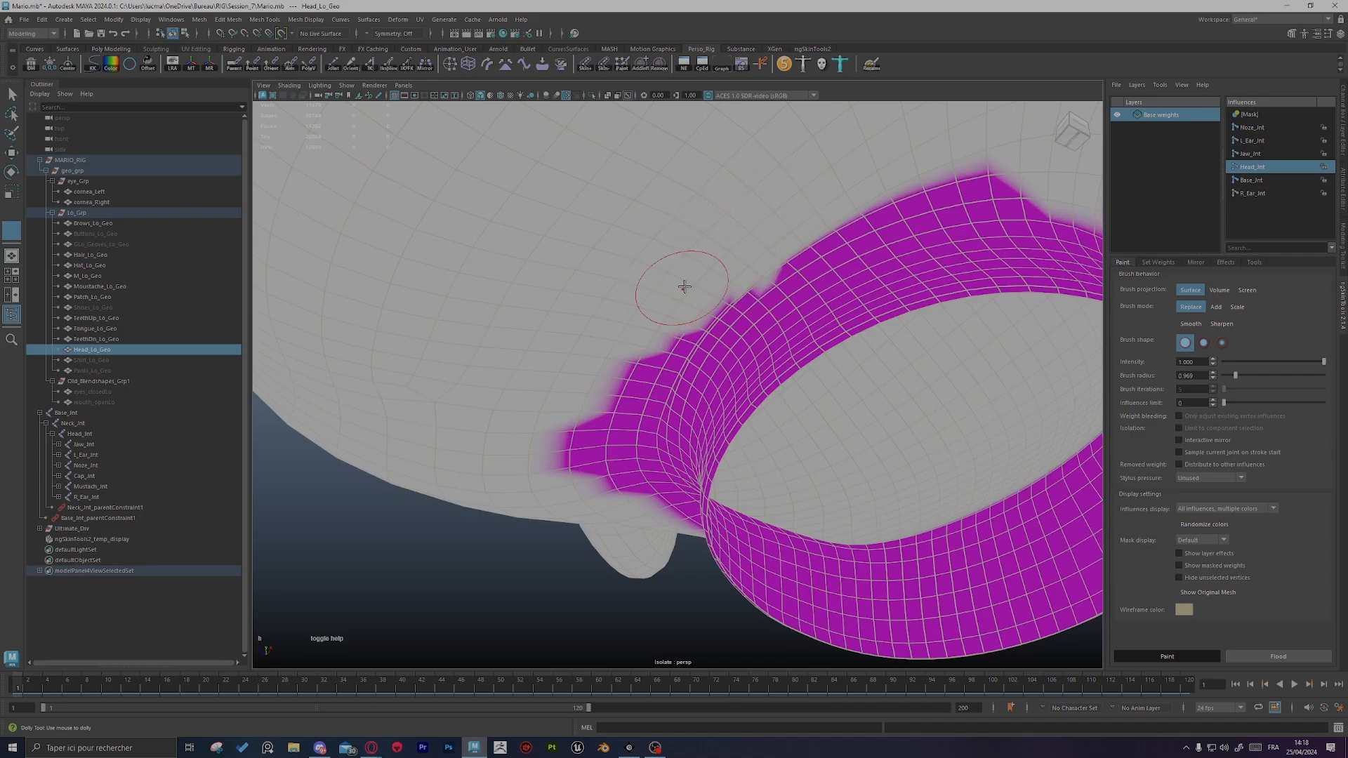
drag(660, 328, 571, 475)
alt+middle_drag(571, 475, 679, 307)
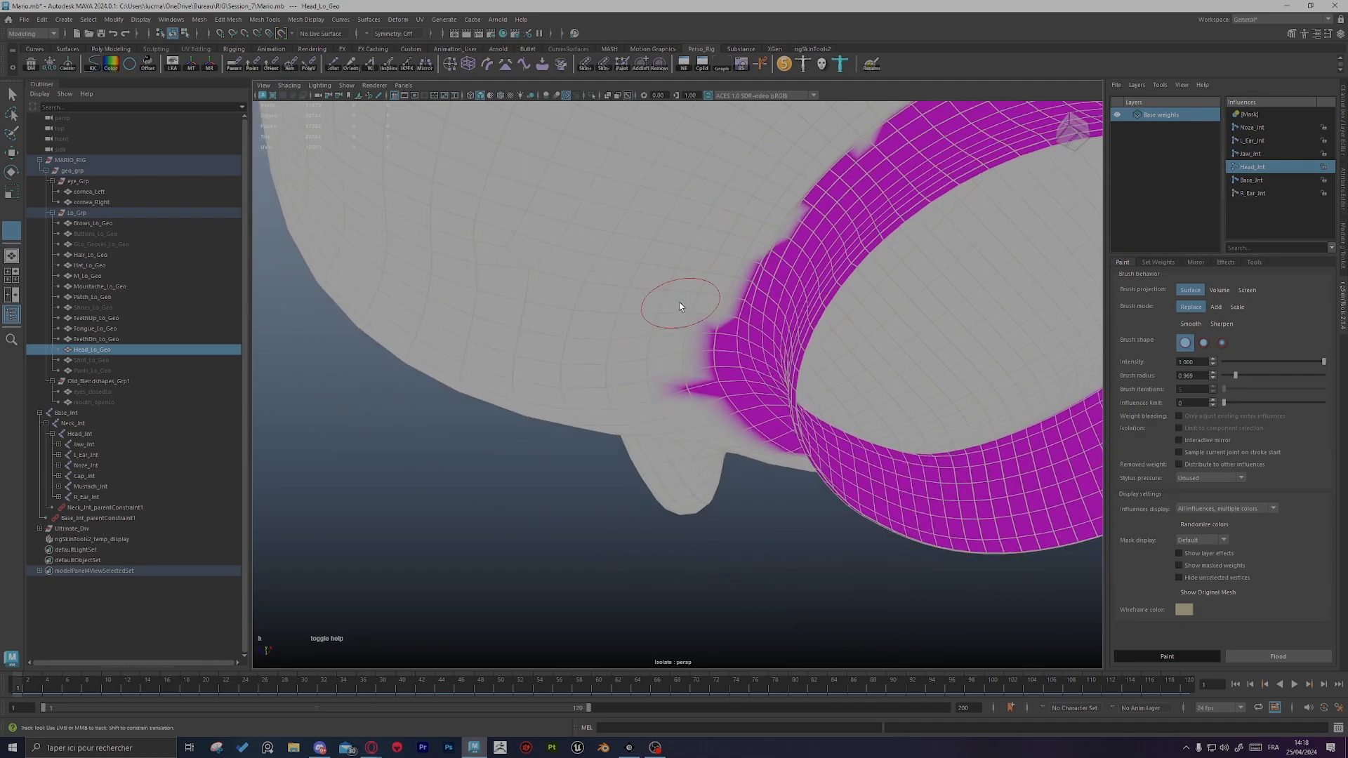
drag(698, 344, 732, 426)
alt+drag(673, 286, 716, 219)
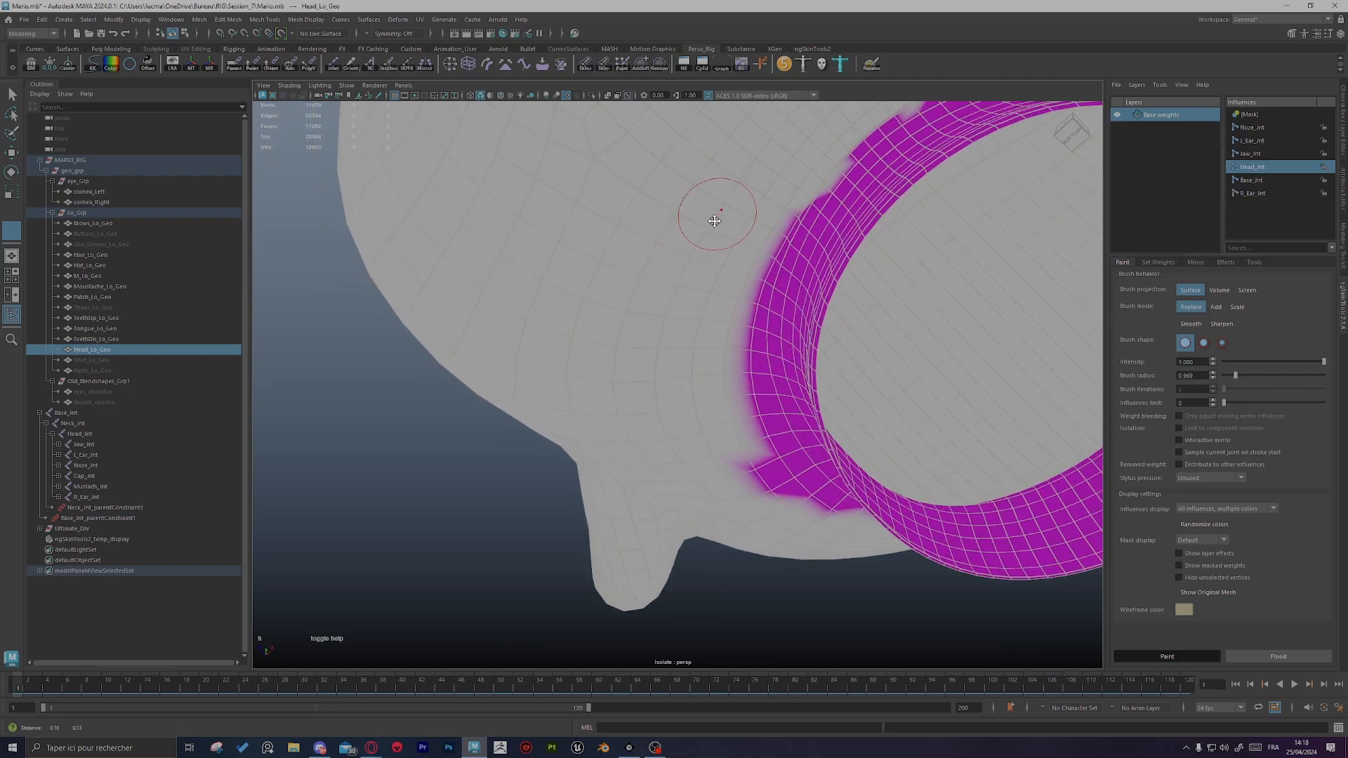
alt+middle_drag(716, 220, 678, 291)
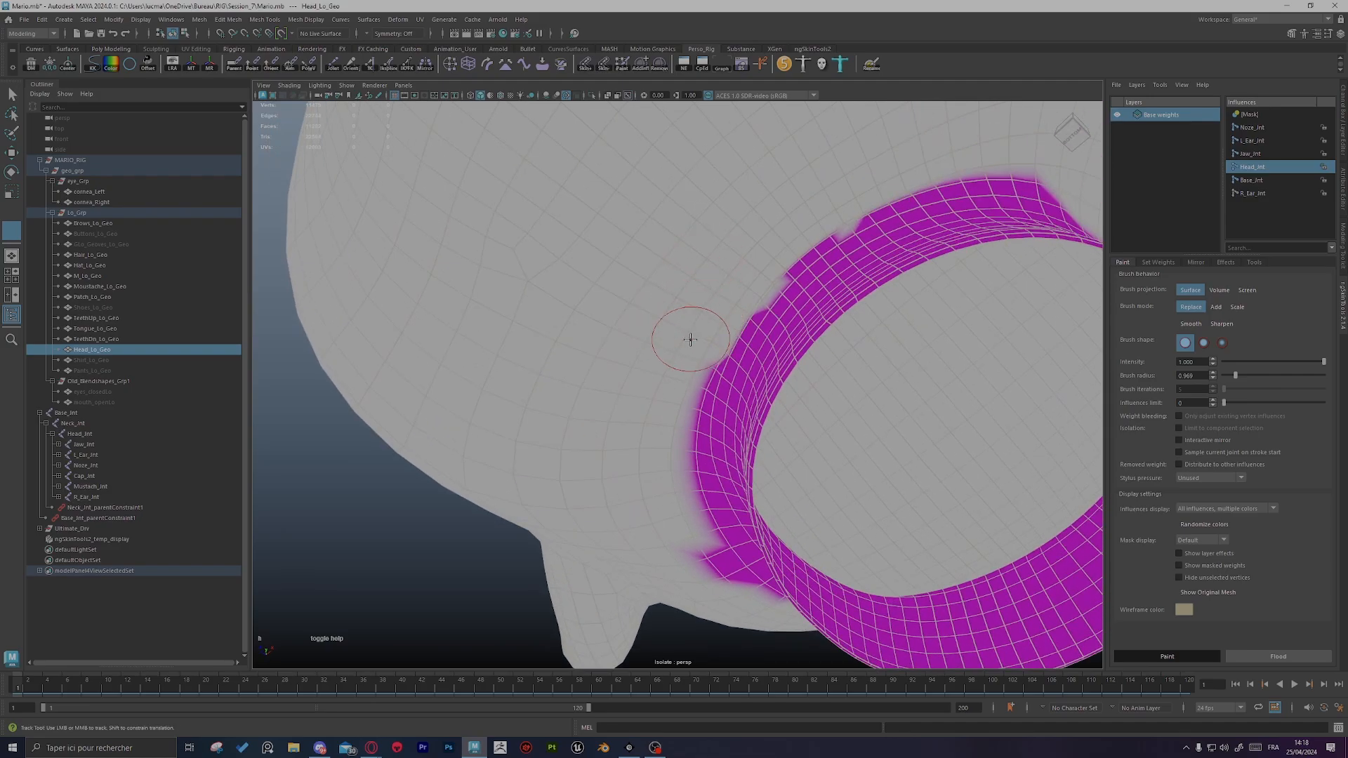
drag(691, 503, 692, 541)
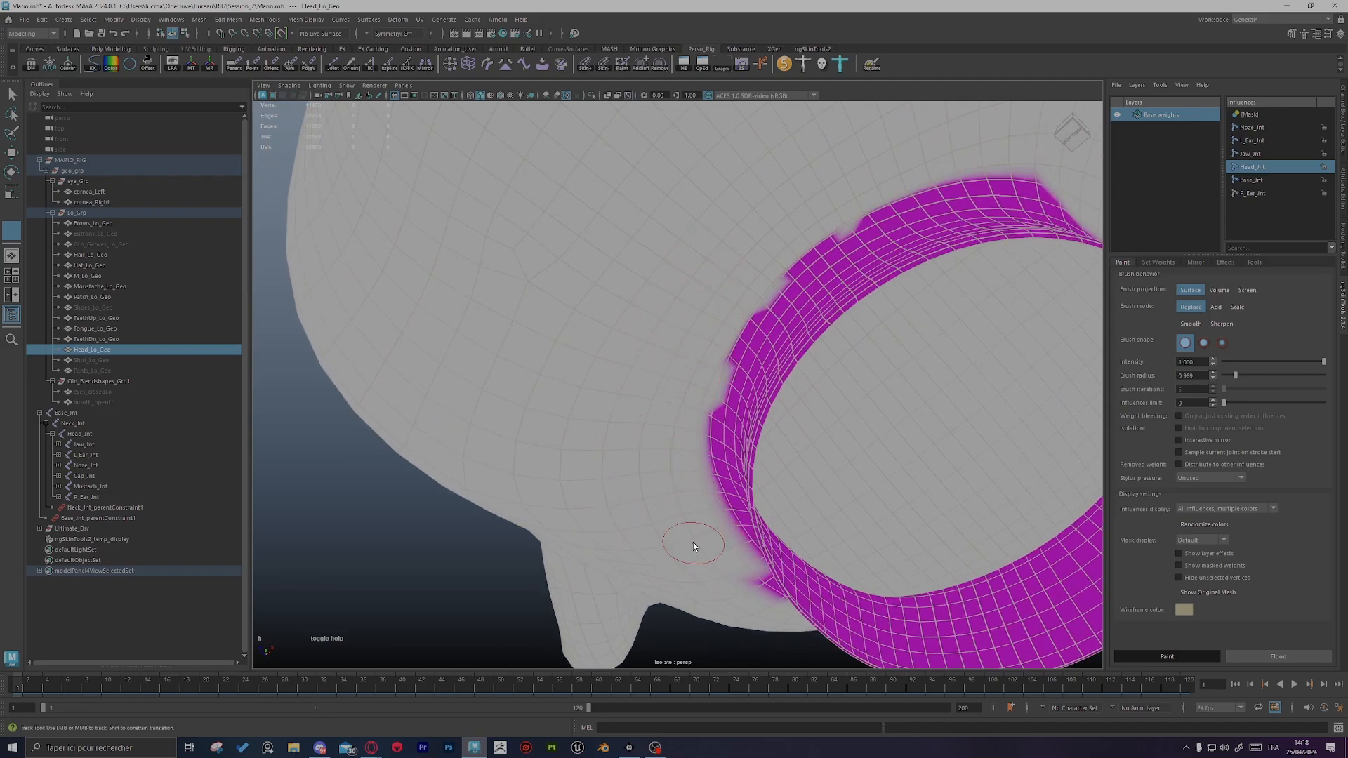
Step: Extend the Head_Jnt painting around the remaining side and back of the neck's base
alt+drag(685, 352, 695, 435)
alt+middle_drag(695, 436, 660, 312)
mouse_move(684, 421)
mouse_down()
mouse_move(874, 509)
mouse_move(730, 367)
mouse_move(535, 345)
mouse_move(676, 337)
mouse_move(697, 351)
mouse_up()
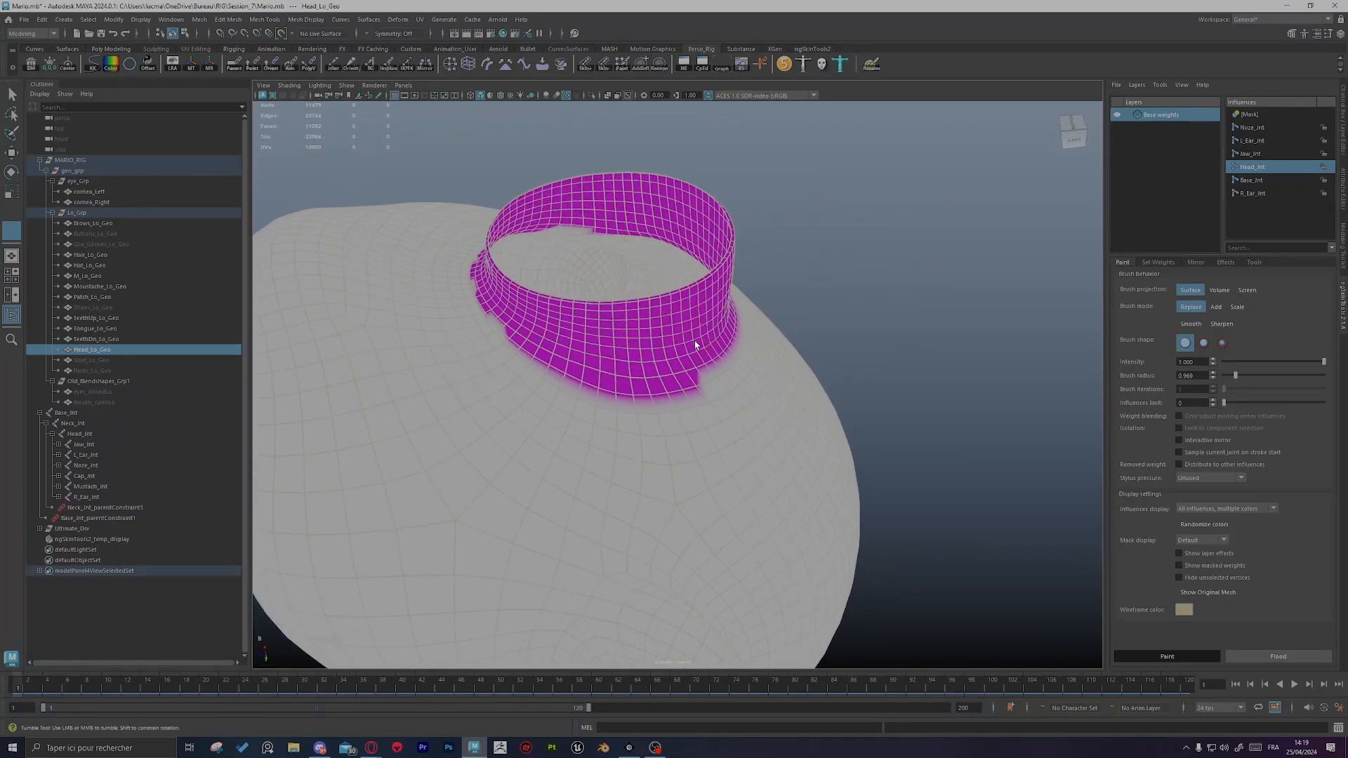
scroll(618, 424, up, 3)
alt+drag(595, 417, 804, 418)
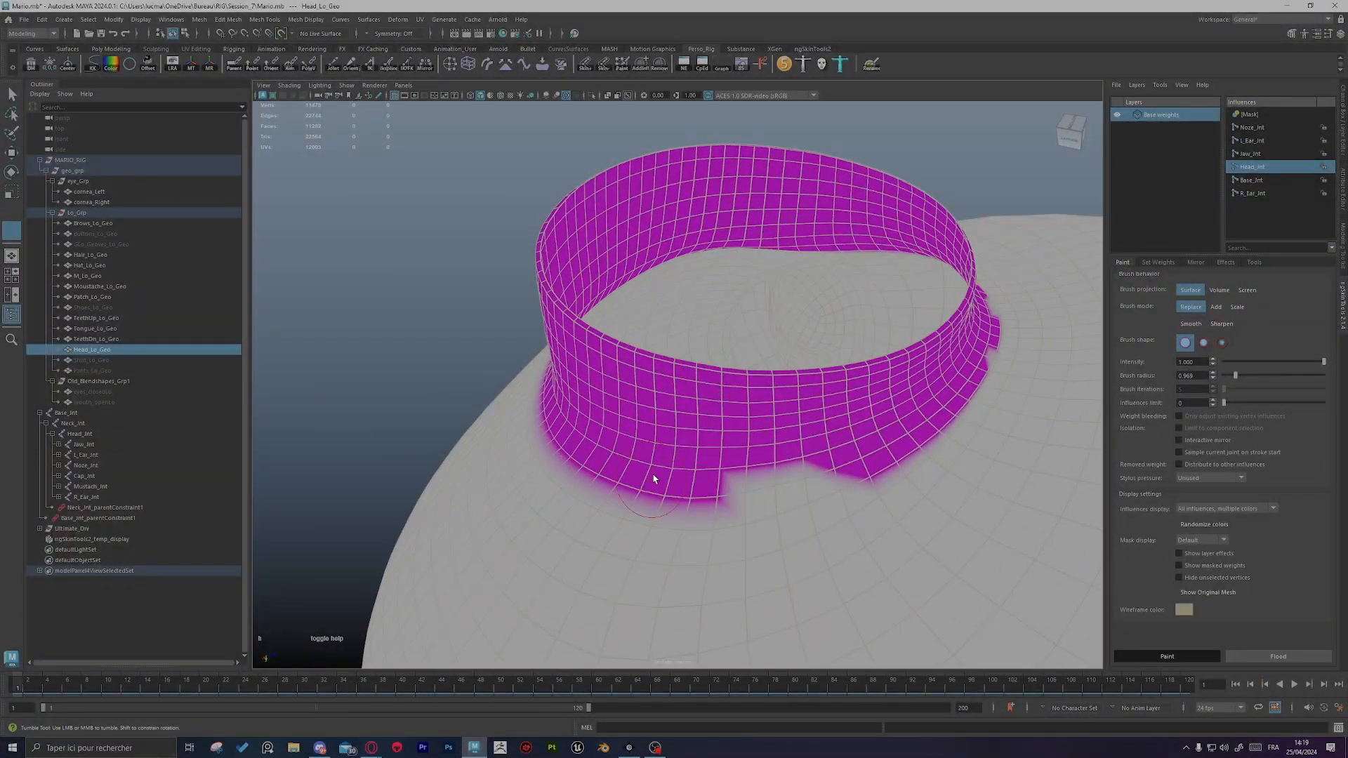
alt+drag(698, 416, 722, 367)
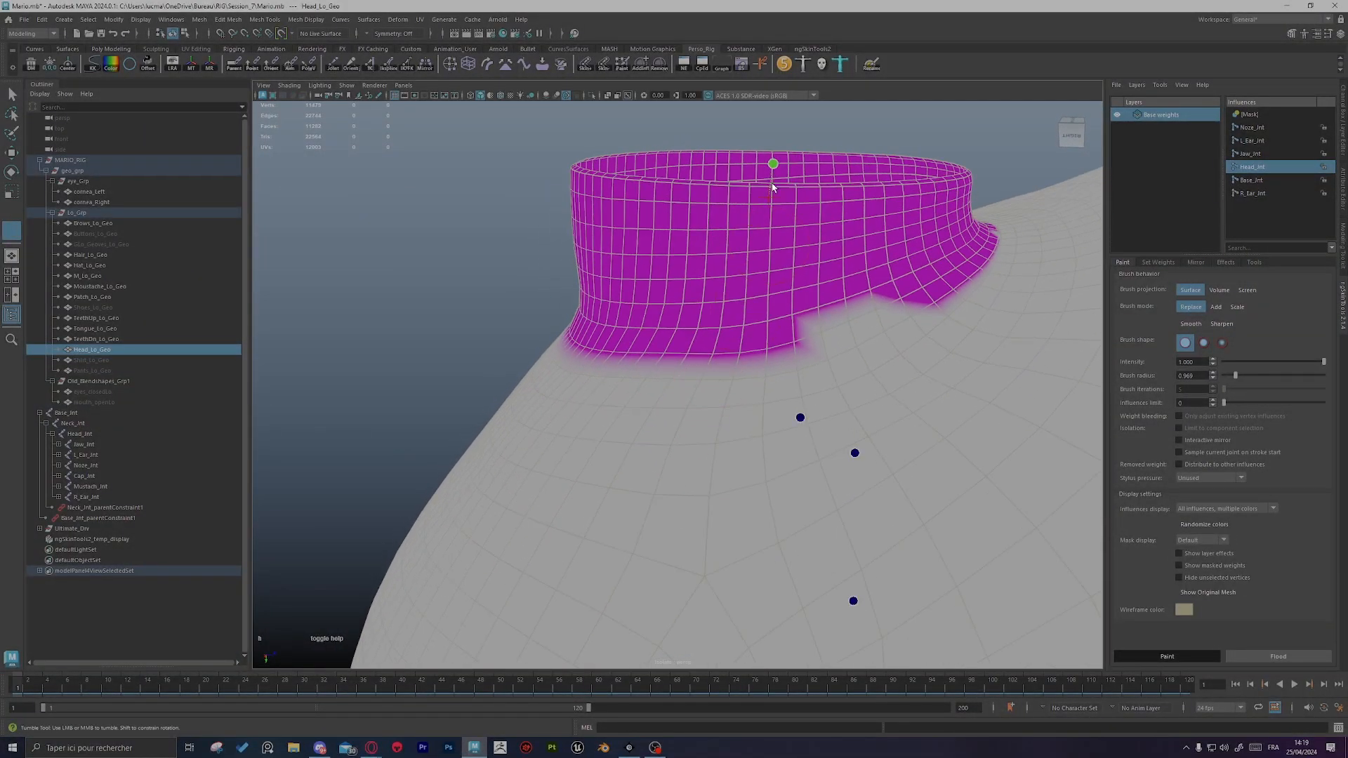
Step: Check the neck with the Base_Jnt influence and even out the neck border by painting with Head_Jnt
alt+middle_drag(777, 168, 720, 258)
click(722, 208)
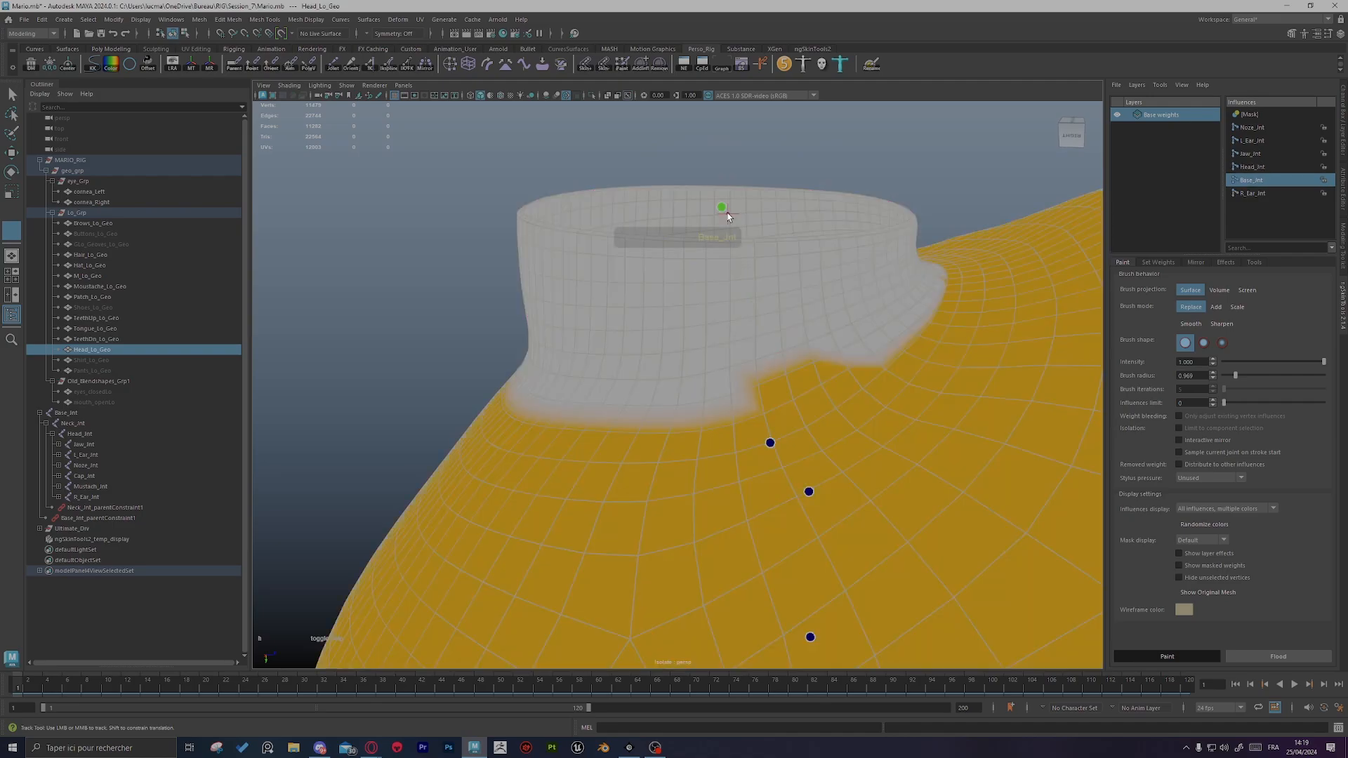
alt+drag(788, 339, 802, 294)
scroll(687, 401, up, 3)
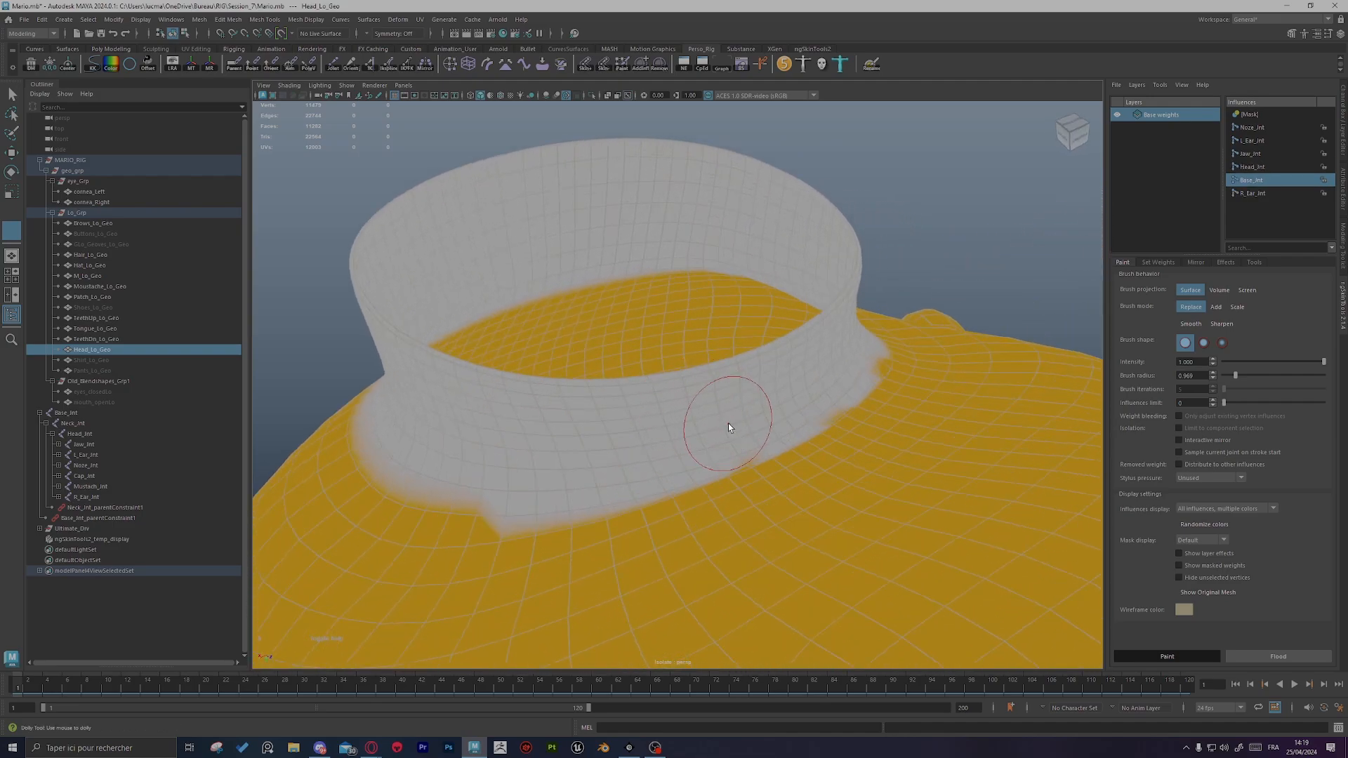
mouse_move(736, 400)
alt+mouse_down()
mouse_move(698, 325)
mouse_move(708, 308)
mouse_move(721, 410)
mouse_move(709, 407)
mouse_move(728, 348)
mouse_move(776, 370)
alt+mouse_up()
key(d)
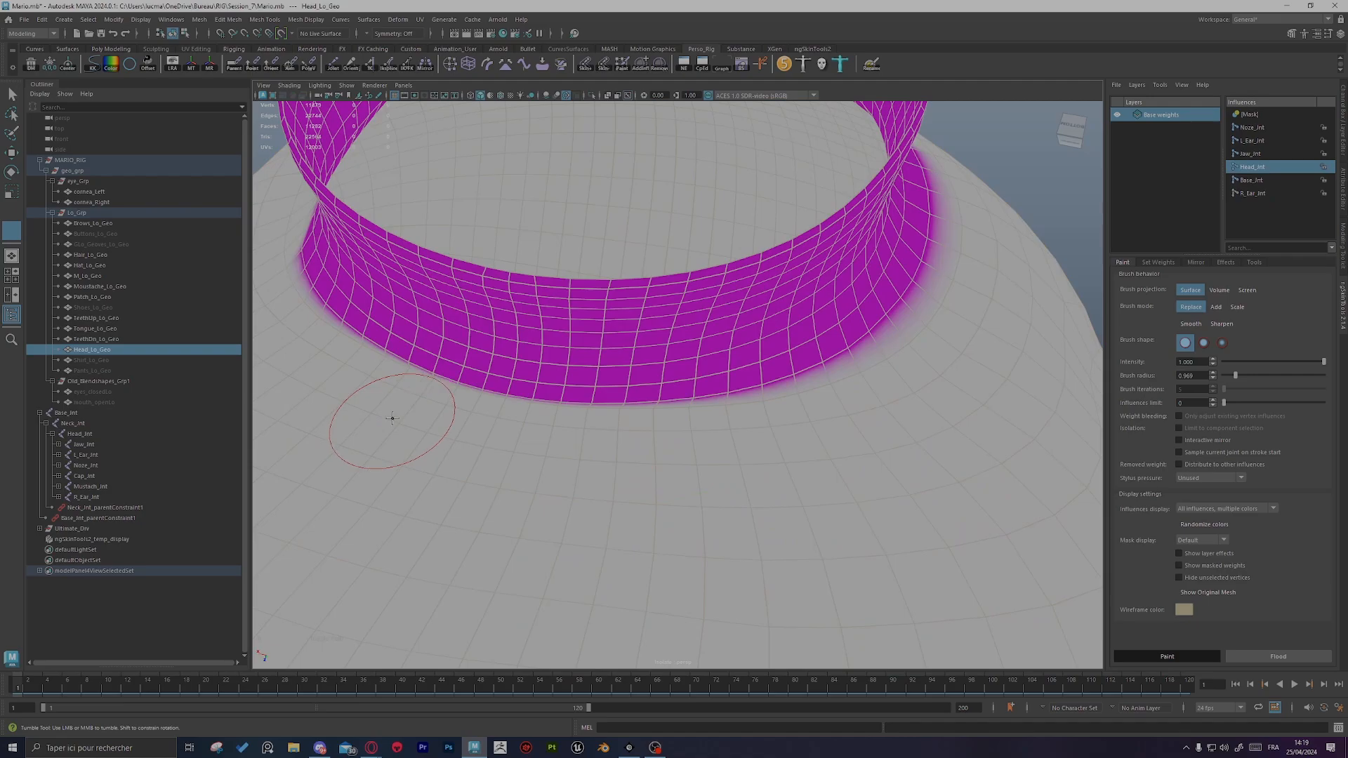
alt+drag(392, 418, 704, 382)
Step: Switch between the Base_Jnt and Head_Jnt influences to examine the weight border all around the neck
key(d)
mouse_move(704, 241)
alt+mouse_down()
mouse_move(833, 277)
mouse_move(725, 264)
alt+mouse_up()
mouse_move(968, 367)
alt+mouse_down()
mouse_move(893, 337)
mouse_move(812, 400)
mouse_move(882, 331)
mouse_move(667, 339)
mouse_move(555, 391)
mouse_move(725, 277)
mouse_move(620, 394)
mouse_move(607, 309)
mouse_move(761, 250)
mouse_move(833, 199)
alt+mouse_up()
key(f)
mouse_move(667, 246)
alt+mouse_down()
mouse_move(496, 232)
mouse_move(562, 248)
mouse_move(590, 379)
mouse_move(611, 393)
alt+mouse_up()
scroll(775, 384, up, 3)
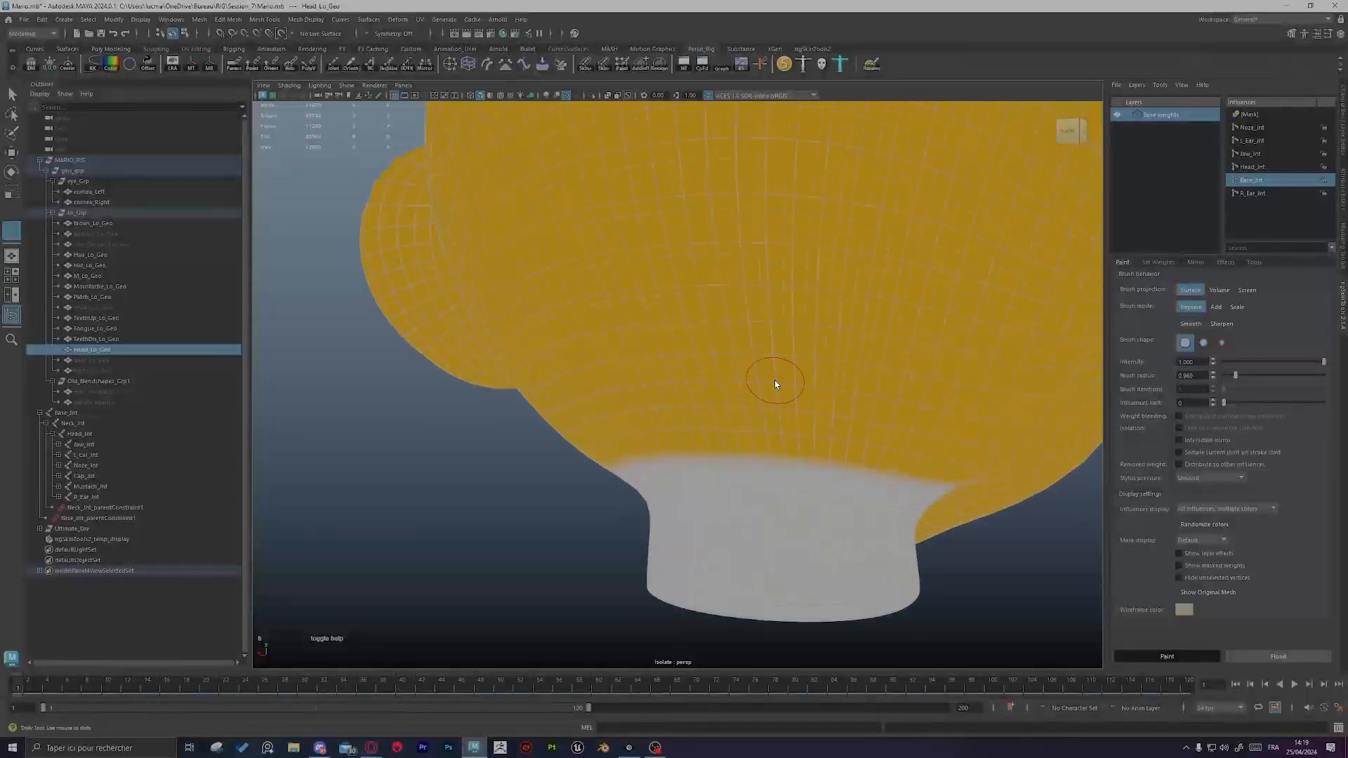
mouse_move(774, 384)
alt+mouse_down()
mouse_move(770, 346)
mouse_move(770, 373)
mouse_move(597, 400)
alt+mouse_up()
scroll(770, 346, down, 5)
key(d)
click(726, 375)
key(d)
click(727, 344)
Step: Leave weight painting and isolate the head mesh together with the Ultimate_Ctrl control hierarchy
key(q)
click(786, 442)
mouse_move(793, 449)
alt+mouse_down()
mouse_move(802, 458)
mouse_move(744, 463)
alt+mouse_up()
alt+right_drag(744, 463, 663, 484)
alt+drag(663, 484, 325, 532)
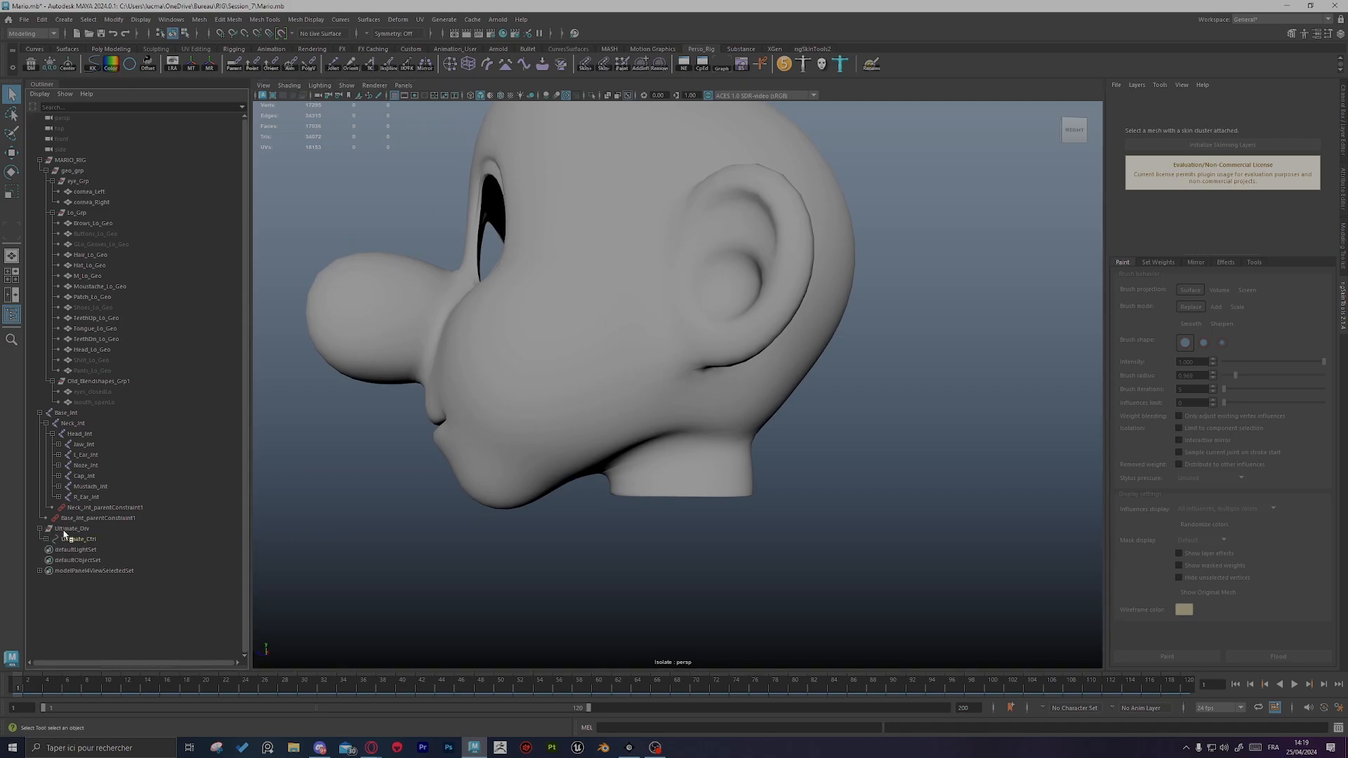
click(65, 530)
alt+drag(543, 412, 711, 358)
click(761, 142)
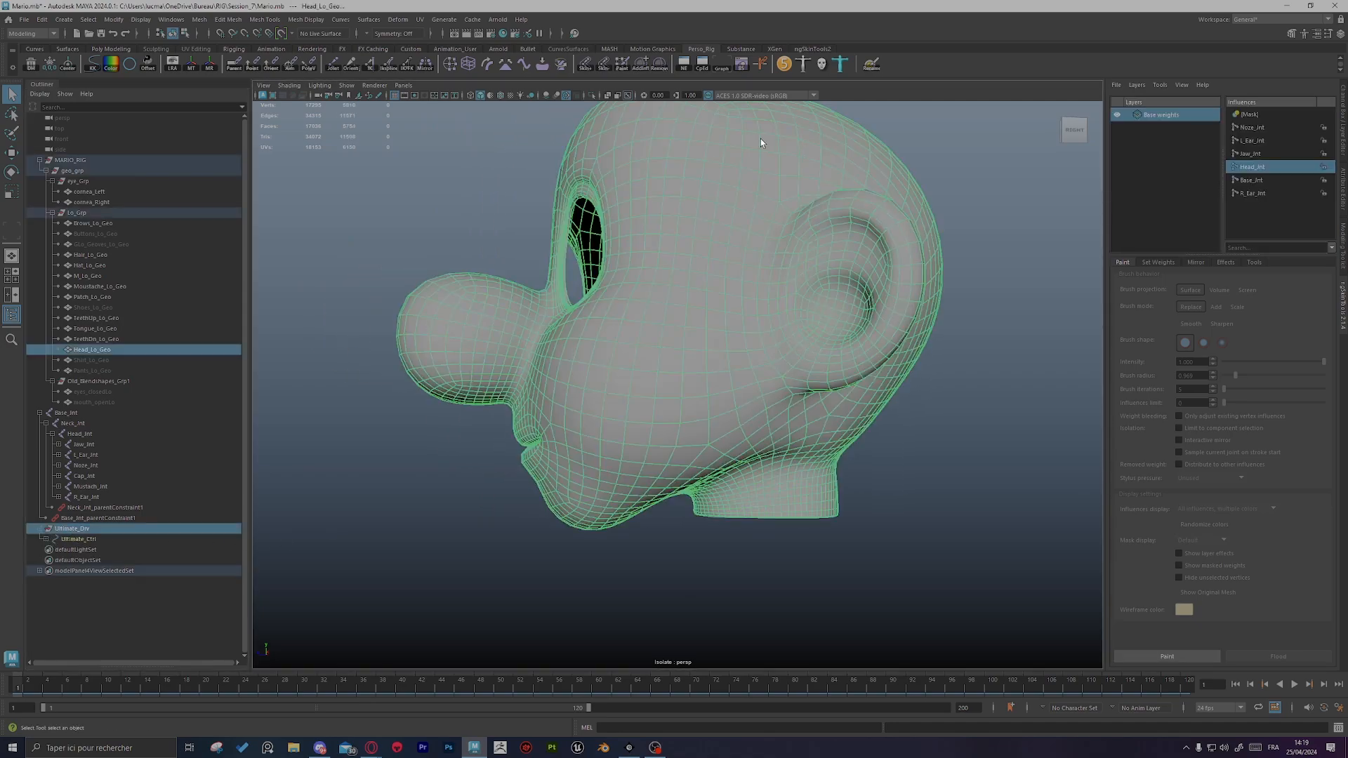
click(590, 97)
alt+drag(653, 180, 797, 402)
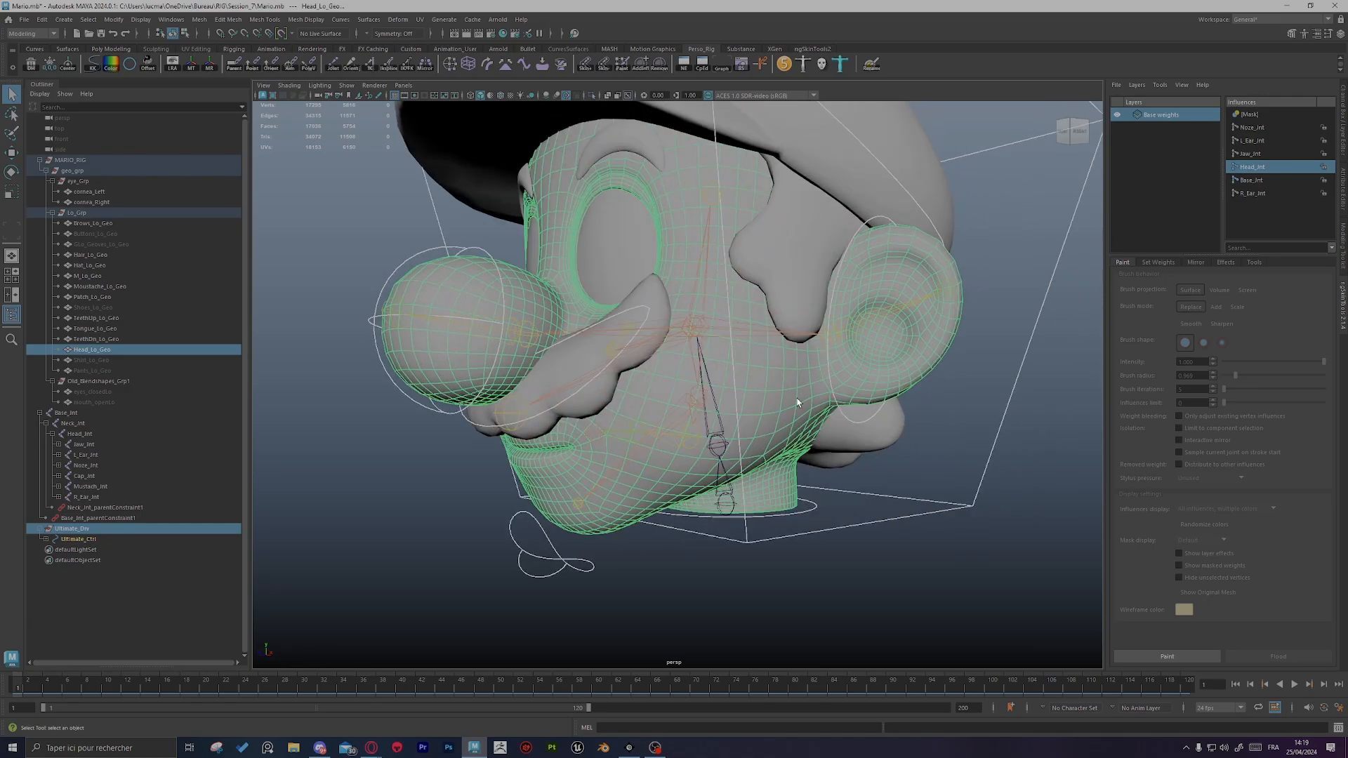
click(593, 96)
Step: Rotate Head_Ctrl to test how the head and neck deform, and undo the rotation
click(893, 455)
scroll(848, 472, up, 3)
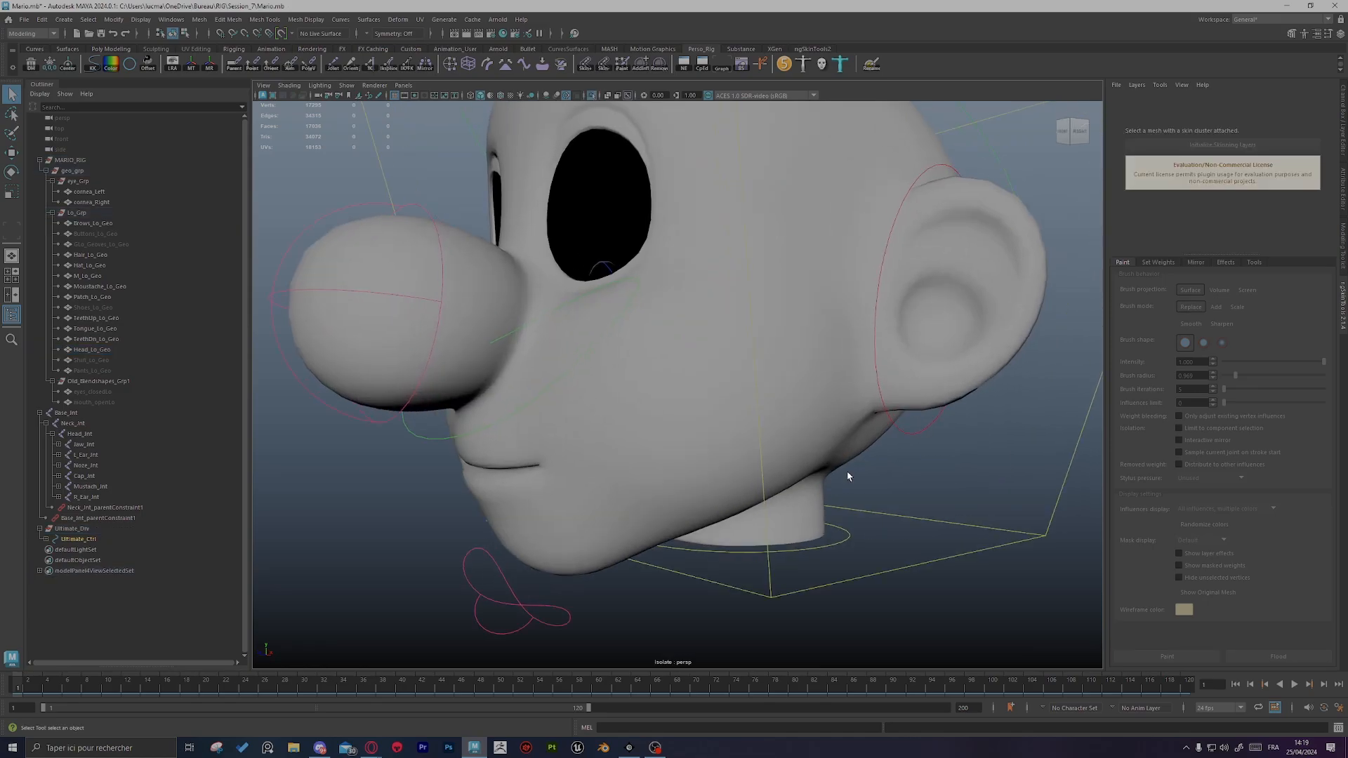
alt+drag(847, 472, 860, 477)
click(942, 550)
scroll(942, 550, down, 5)
key(e)
alt+drag(834, 408, 744, 375)
alt+right_drag(773, 407, 957, 460)
alt+drag(734, 464, 842, 491)
alt+right_drag(842, 491, 861, 527)
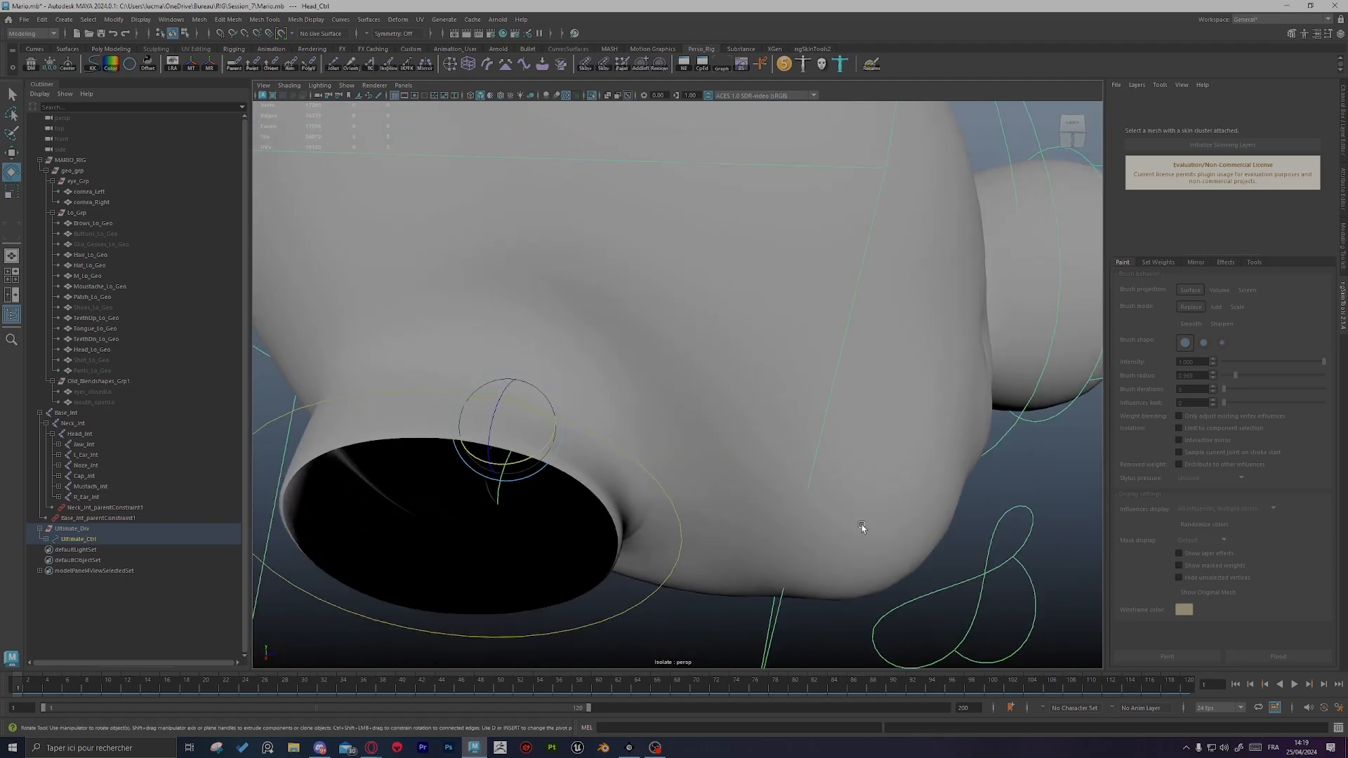
alt+drag(861, 527, 827, 410)
click(716, 414)
alt+drag(897, 436, 737, 466)
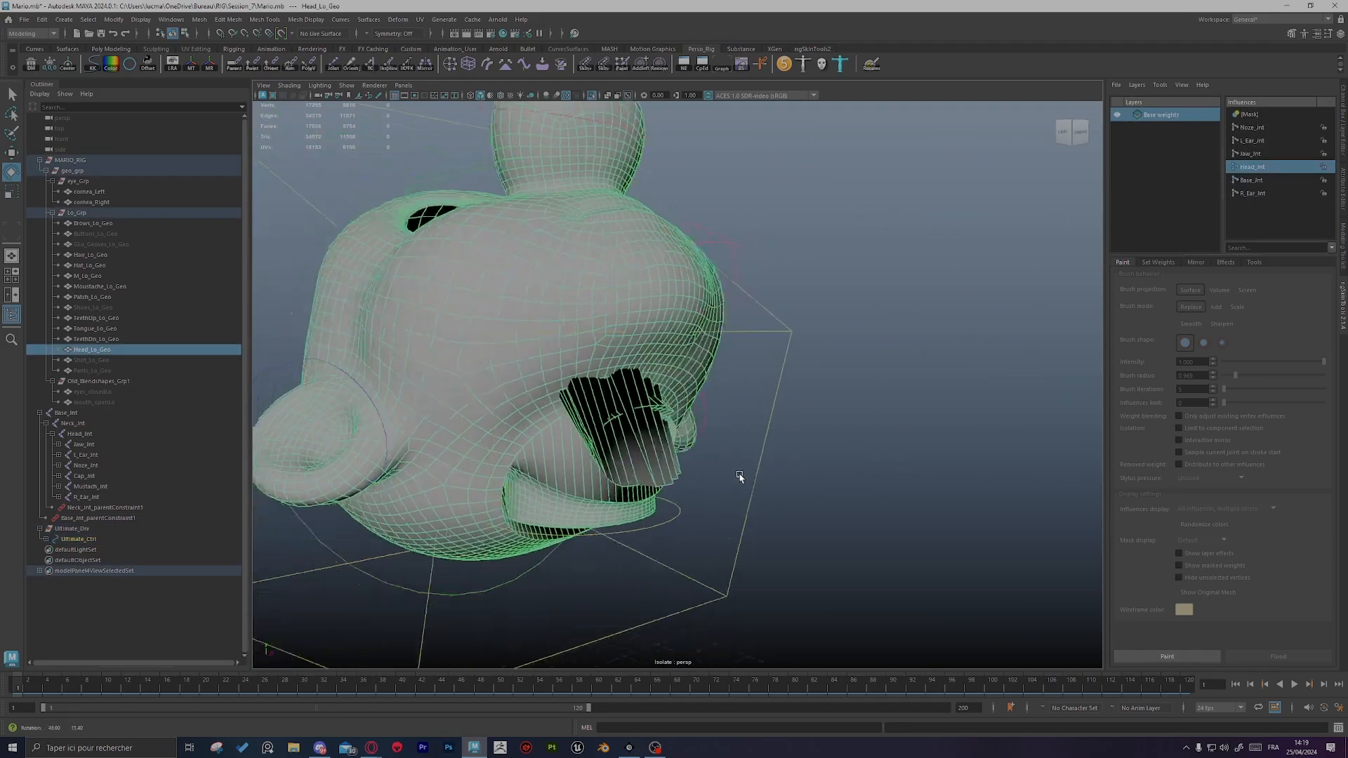
key(ctrl+z)
key(ctrl+z)
Step: Select Head_Lo_Geo and isolate it without the controls
click(591, 449)
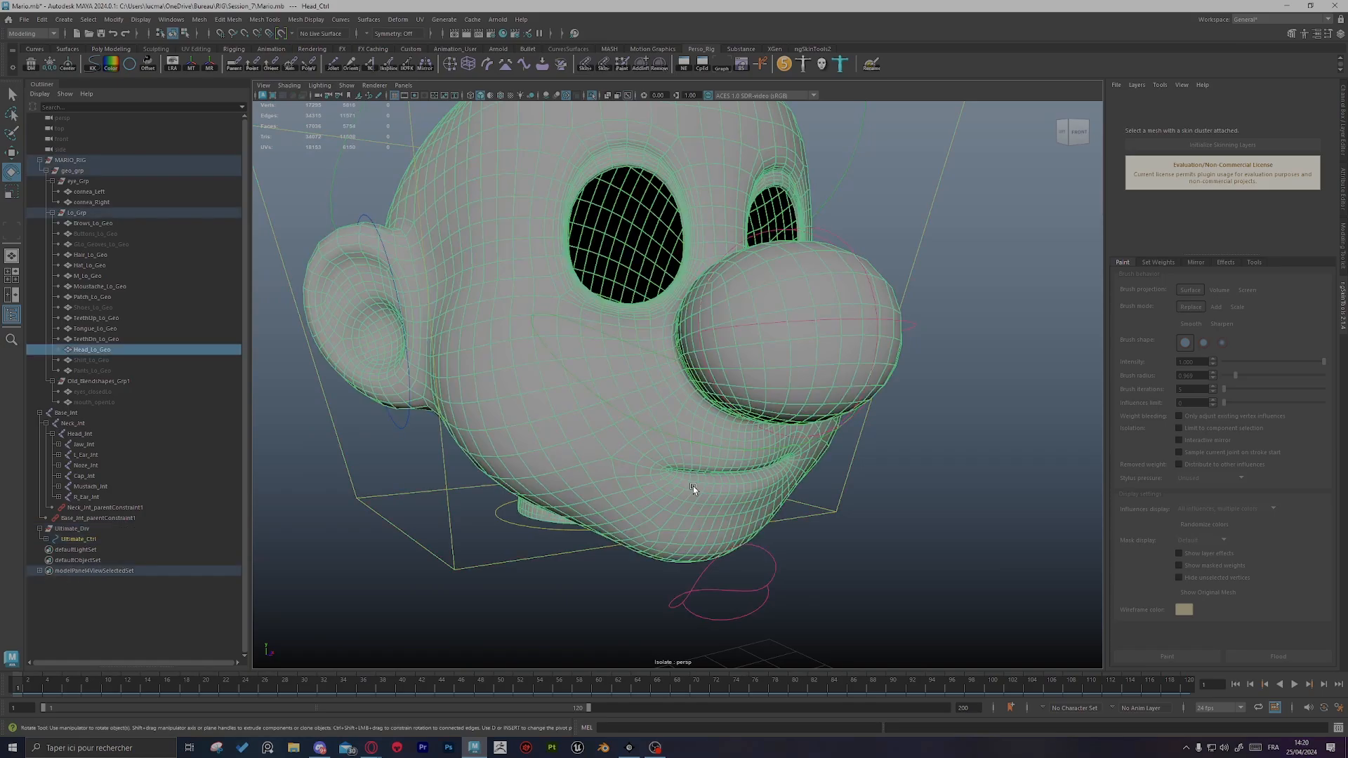
scroll(650, 189, up, 3)
click(591, 96)
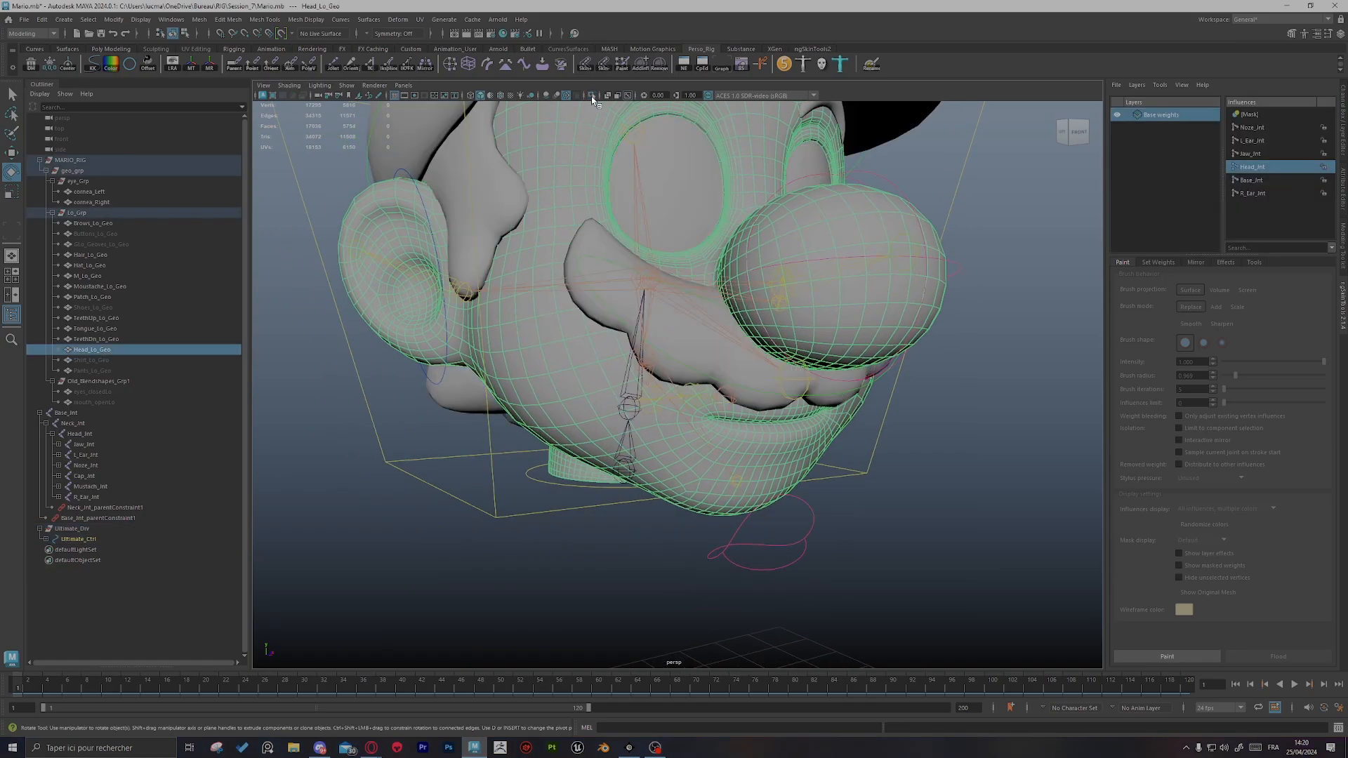
click(591, 95)
Step: Turn on X-ray display for the isolated head and examine the mouth cavity inside it
scroll(772, 431, up, 4)
alt+drag(772, 432, 545, 425)
scroll(731, 442, up, 10)
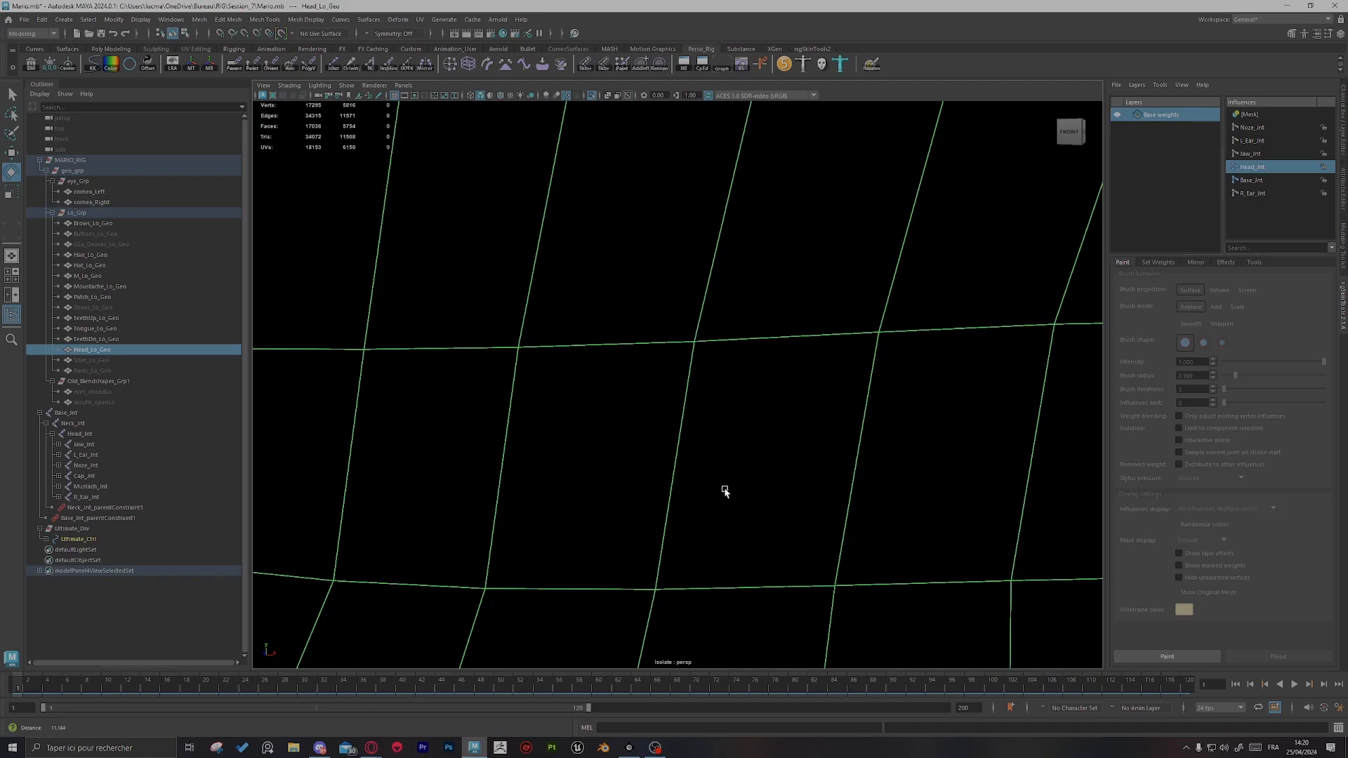
alt+drag(725, 491, 247, 329)
alt+right_drag(551, 216, 448, 225)
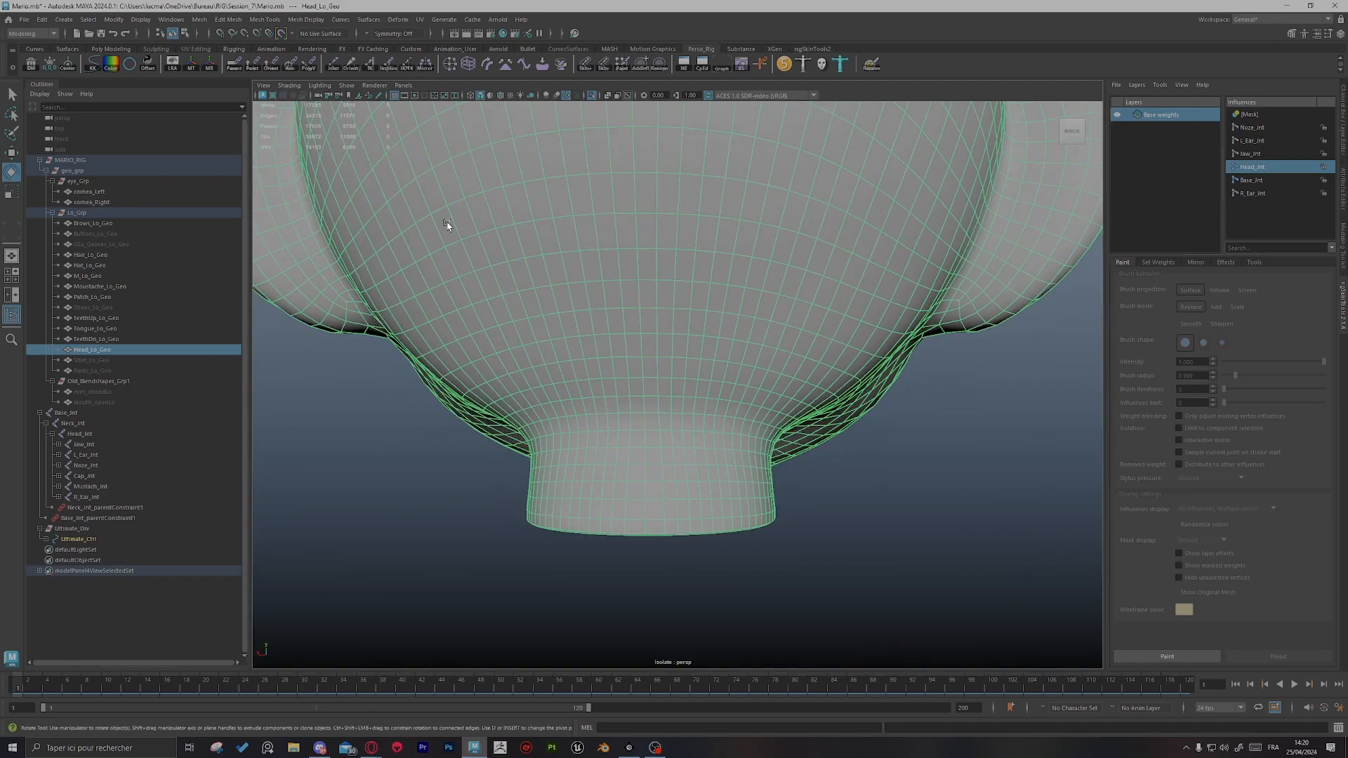
alt+drag(562, 228, 786, 228)
alt+right_drag(786, 228, 584, 244)
alt+drag(584, 245, 620, 249)
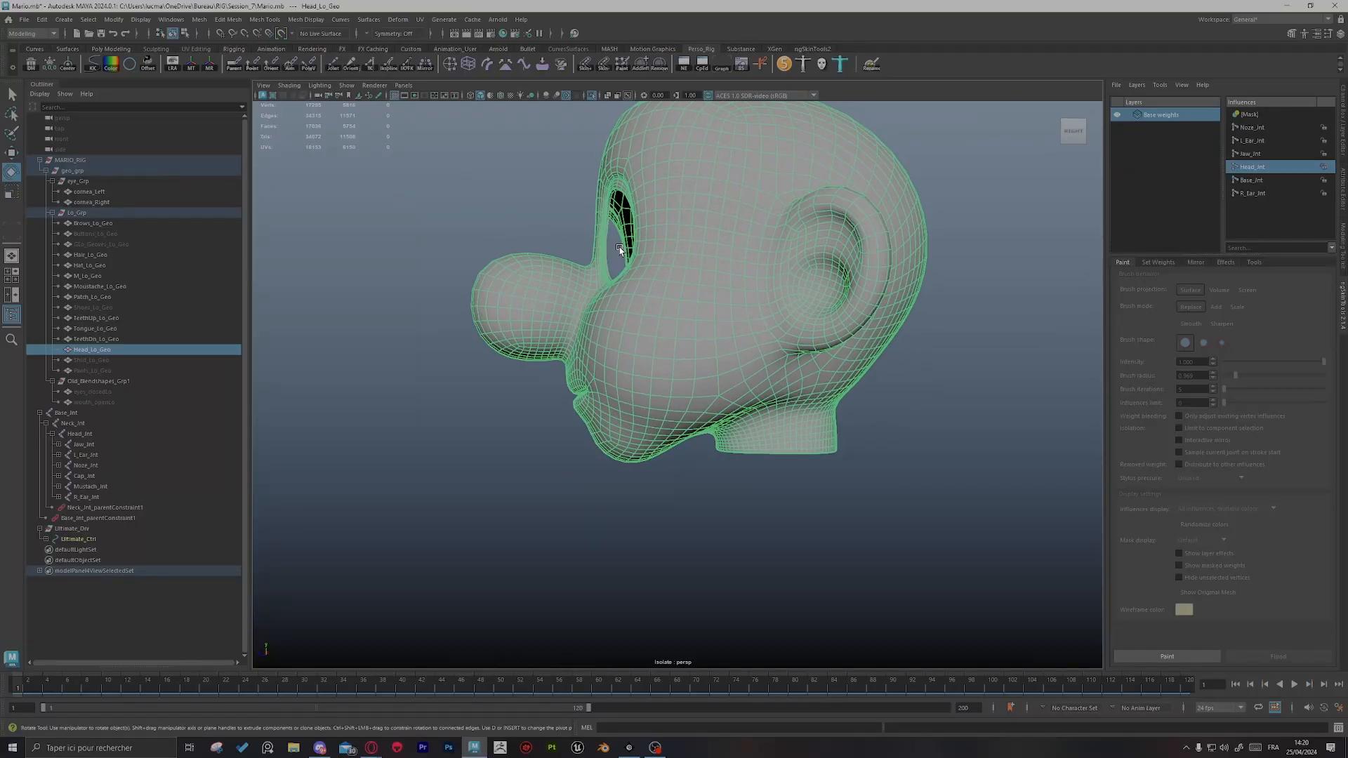
click(607, 95)
alt+right_drag(632, 414, 734, 419)
click(730, 483)
alt+middle_drag(755, 469, 768, 520)
alt+right_drag(765, 491, 656, 464)
alt+drag(657, 464, 716, 469)
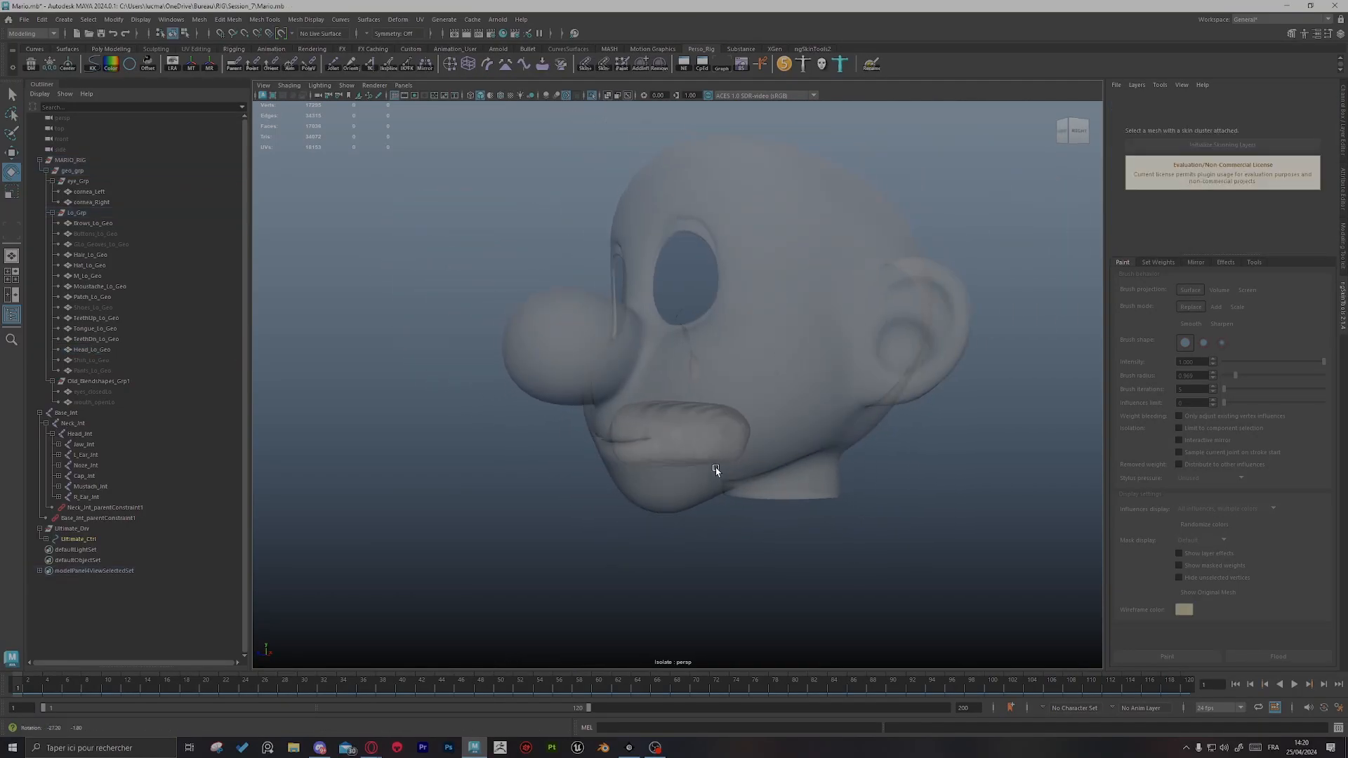
Step: Try to view the mouth cavity's weights by starting the ngSkinTools paint tool on Head_Lo_Geo, and leave painting
click(753, 364)
scroll(865, 483, up, 3)
click(809, 386)
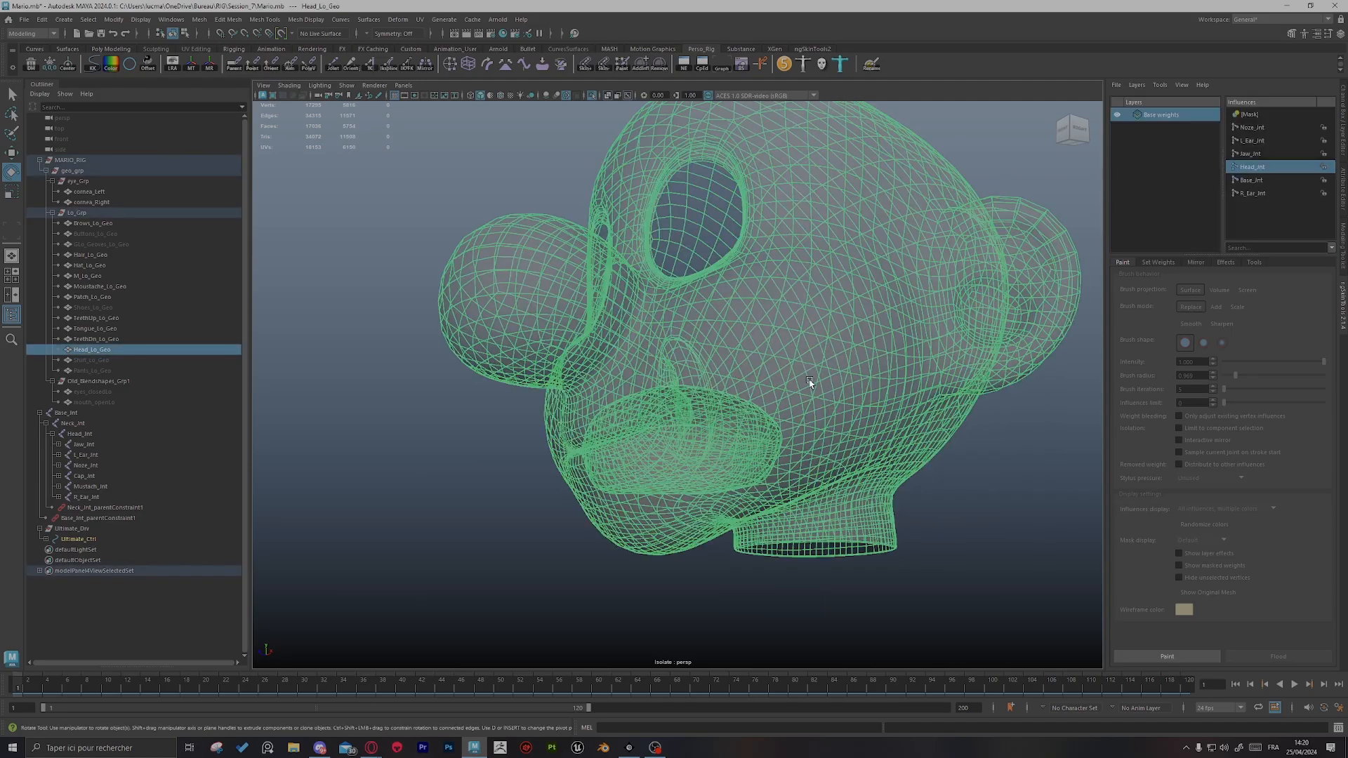
alt+middle_drag(810, 386, 709, 394)
scroll(927, 502, up, 3)
click(1175, 654)
alt+drag(825, 497, 890, 487)
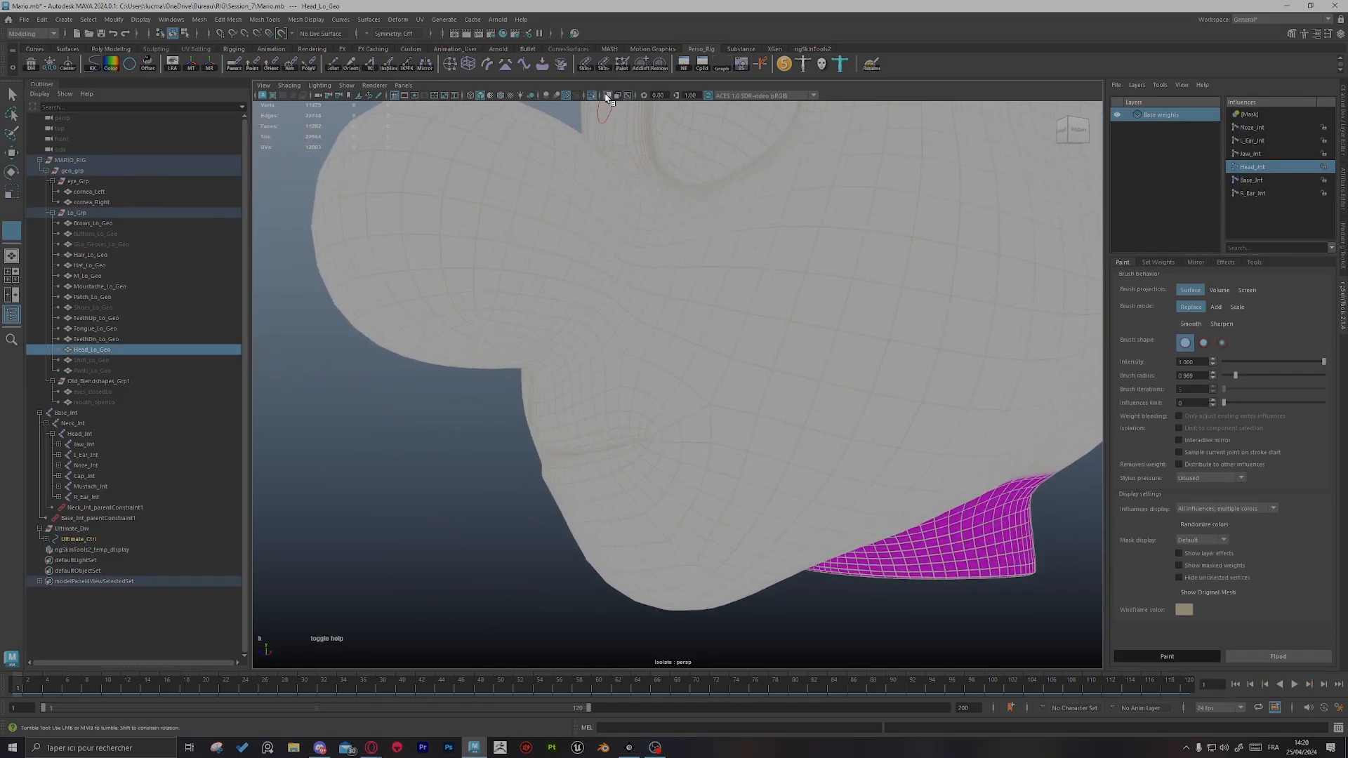
mouse_move(809, 378)
alt+right_down()
mouse_move(758, 351)
mouse_move(683, 369)
alt+right_up()
alt+drag(683, 368, 632, 373)
key(q)
alt+drag(678, 504, 705, 501)
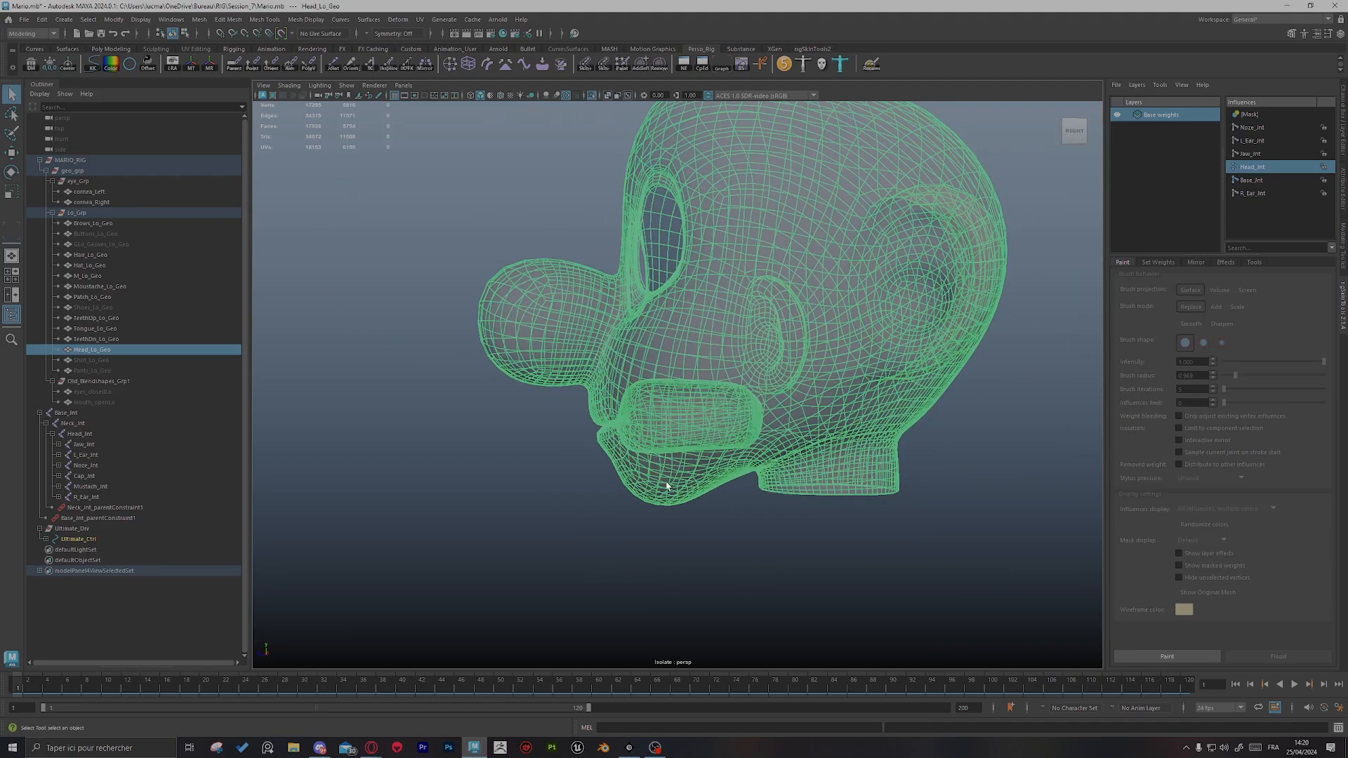
Step: Switch Head_Lo_Geo to vertex selection and select the vertices around the lips and the mouth cavity
click(573, 418)
alt+right_drag(727, 442, 746, 469)
click(745, 465)
alt+middle_drag(743, 457, 766, 393)
alt+right_drag(741, 411, 759, 423)
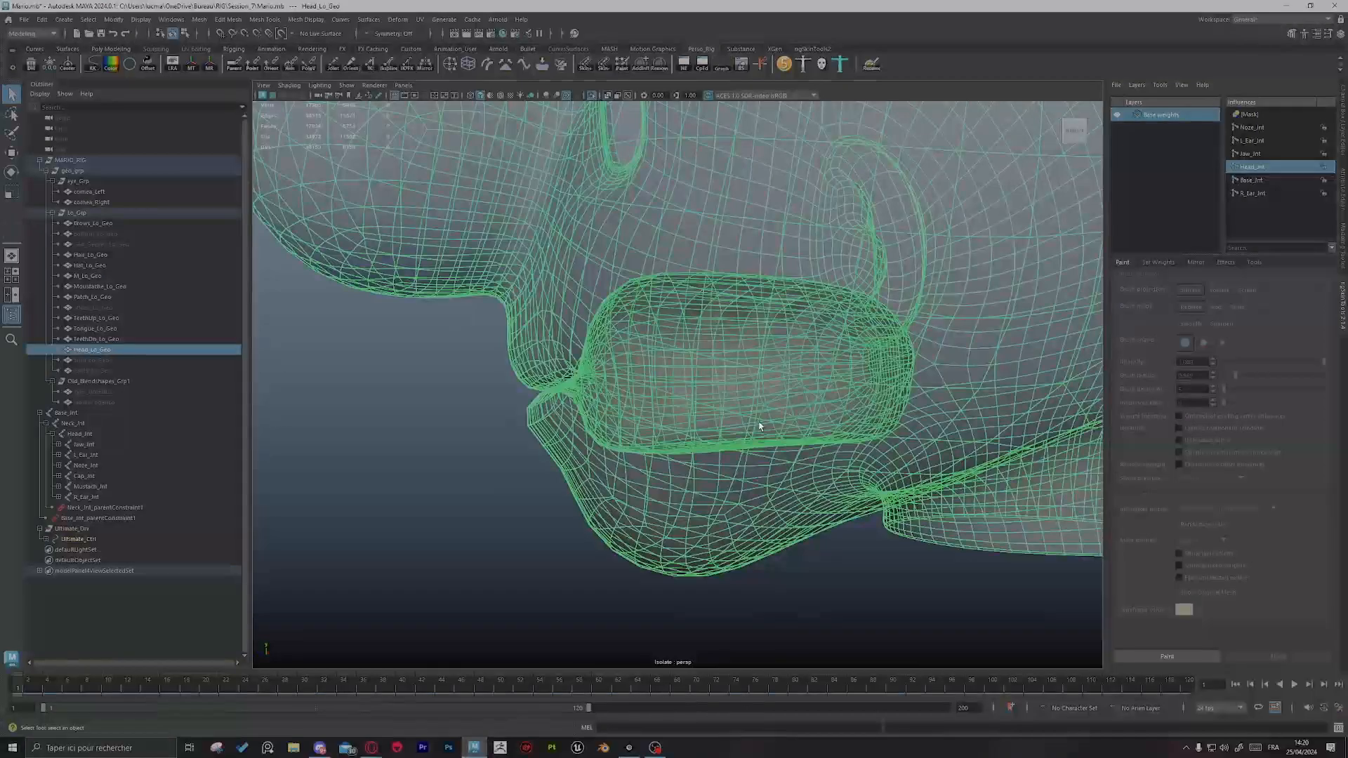
click(784, 549)
right_click(732, 377)
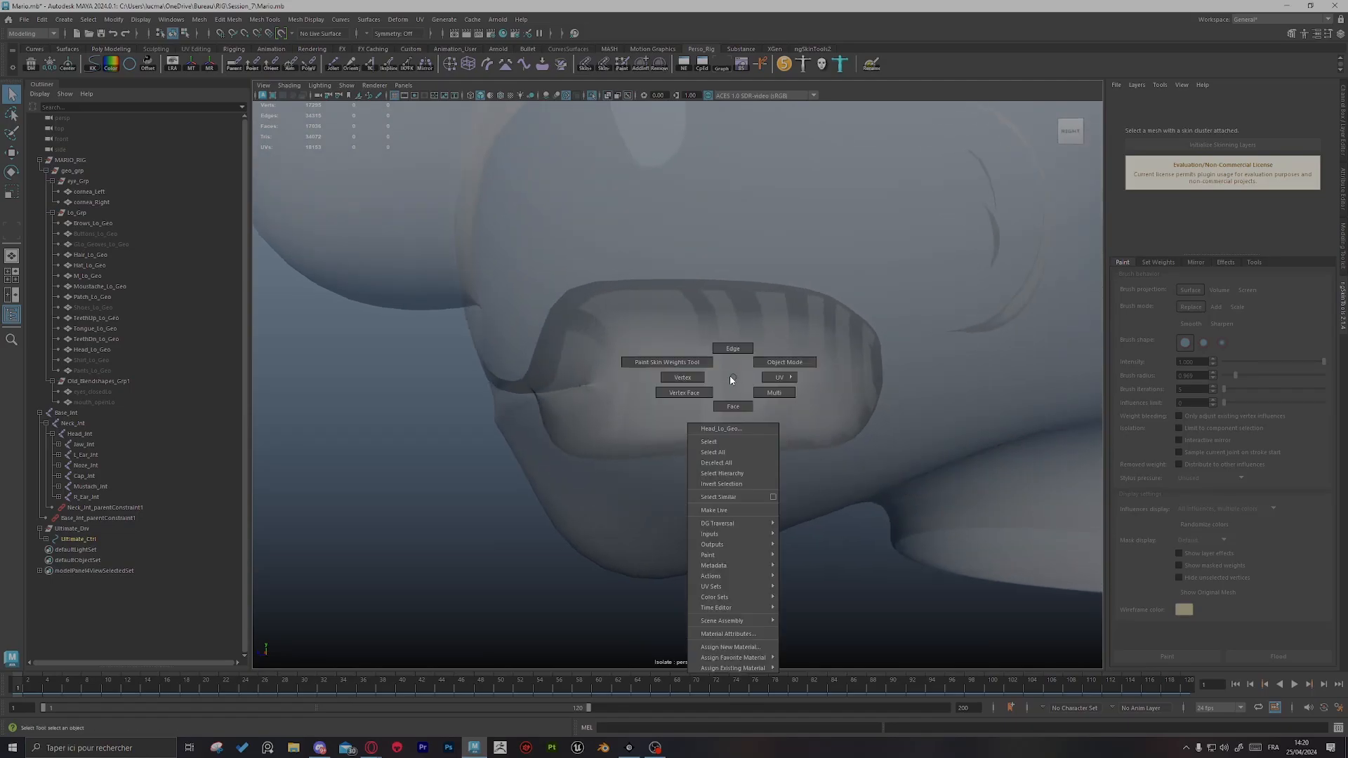
right_drag(685, 377, 800, 386)
alt+drag(800, 386, 806, 388)
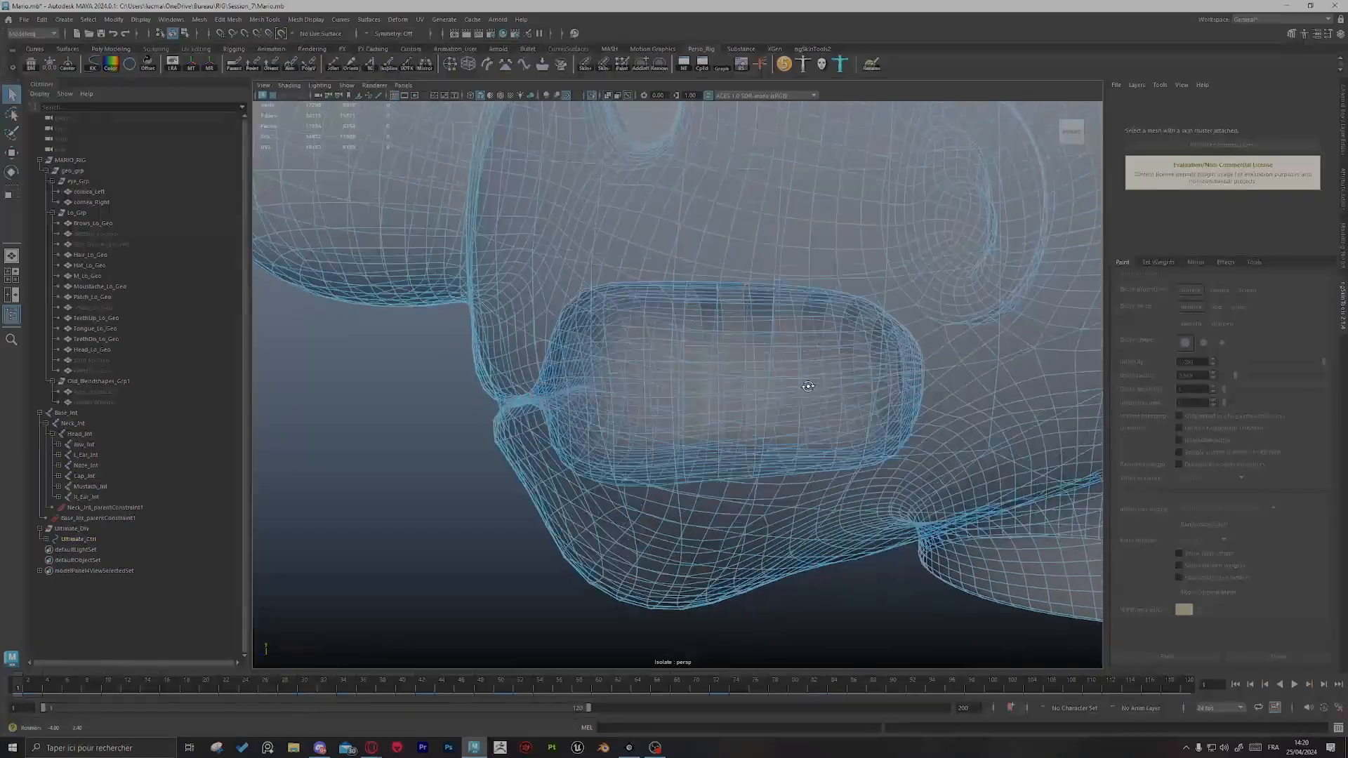
alt+right_drag(806, 388, 764, 356)
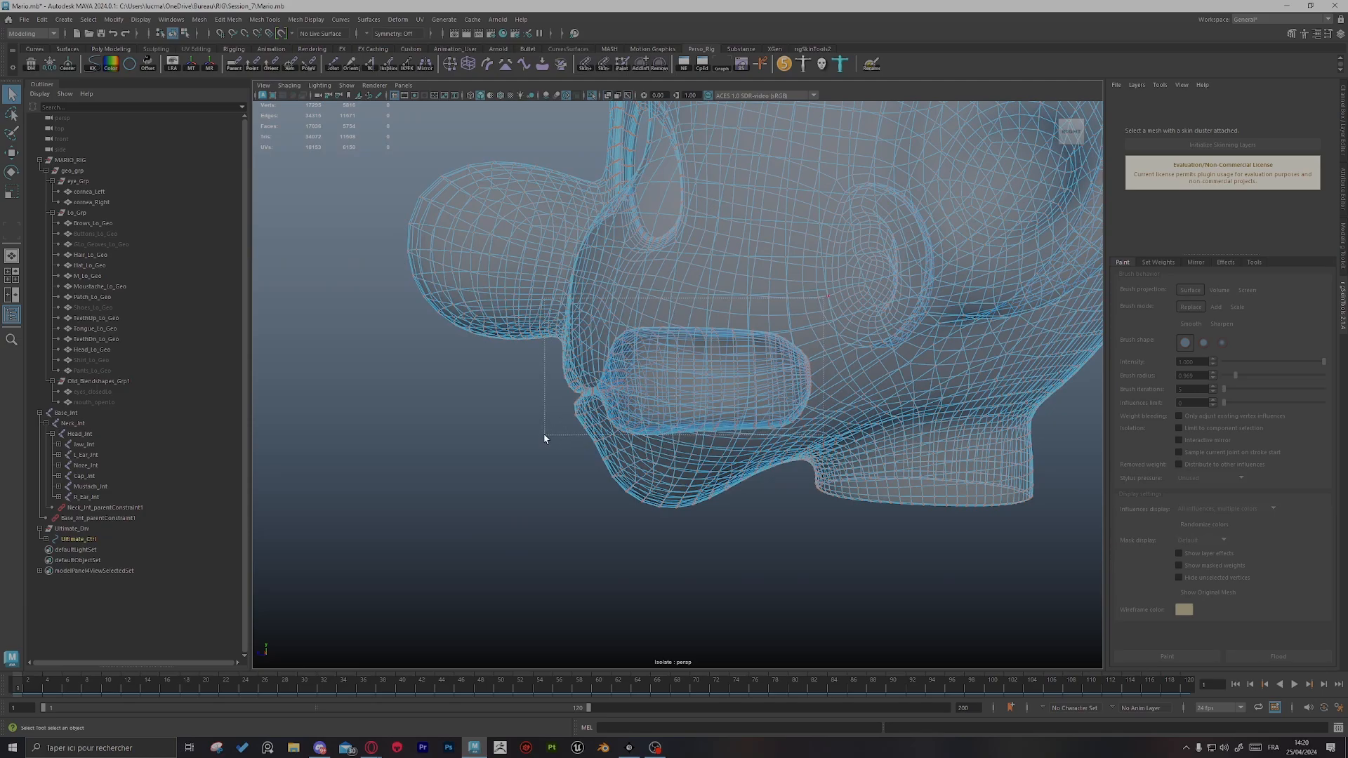
drag(544, 439, 778, 528)
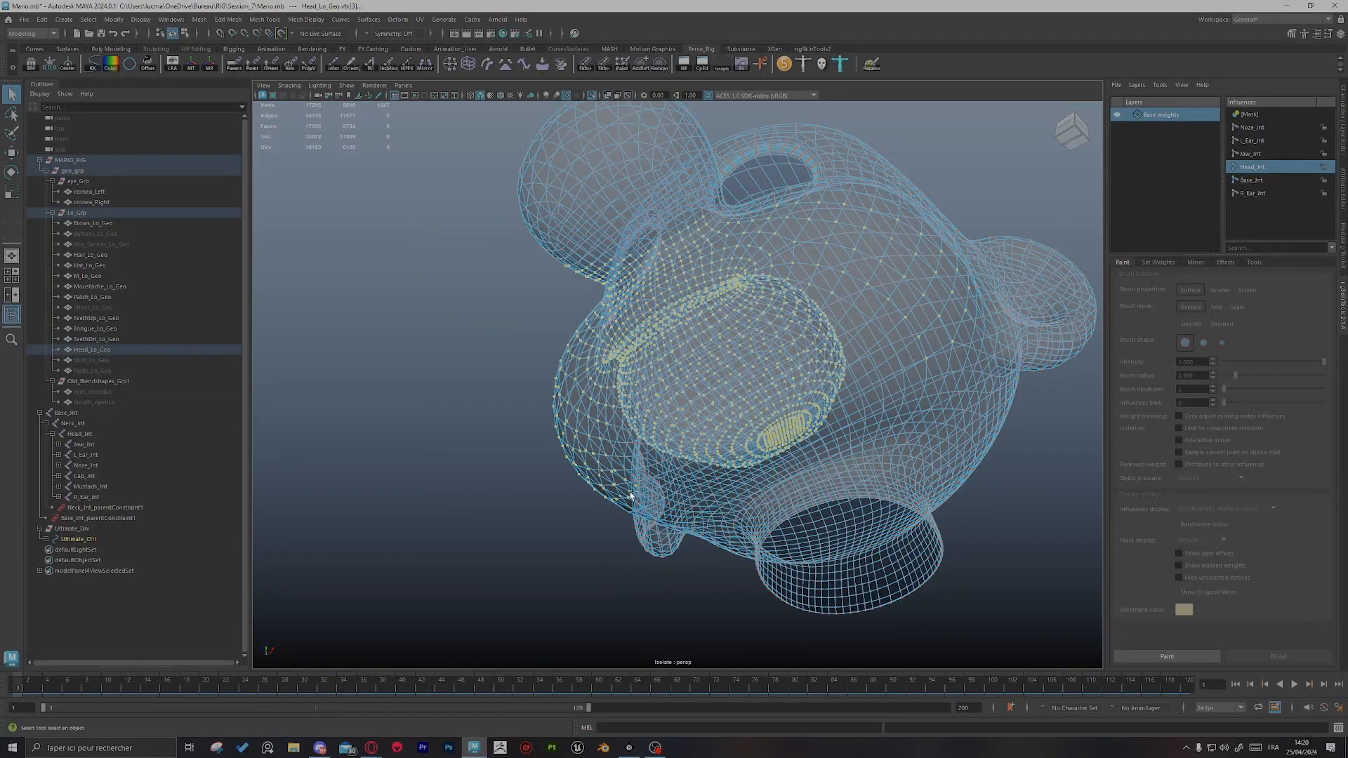
Step: Remove the vertices near the base of the nose from the selection, keeping the lips and mouth cavity
alt+drag(625, 515, 587, 538)
alt+middle_drag(667, 348, 695, 364)
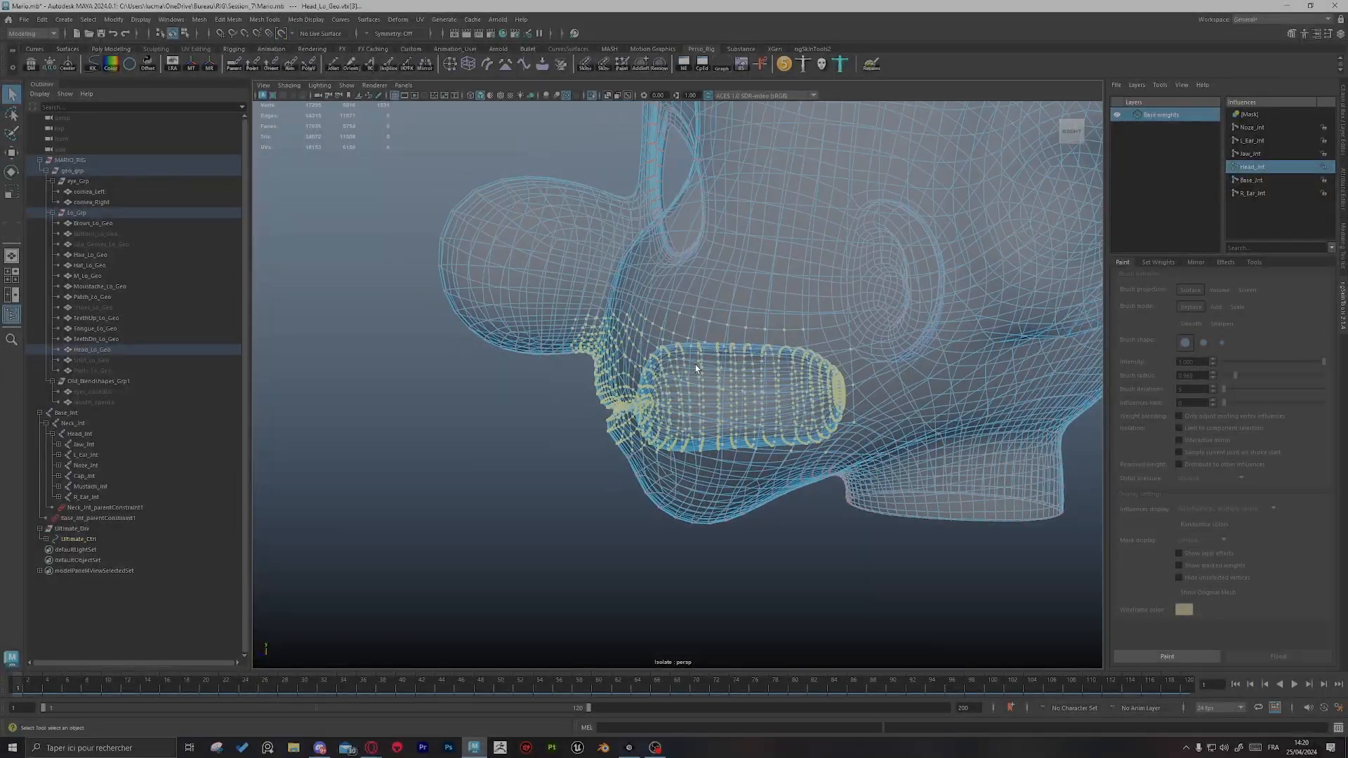
drag(621, 404, 621, 404)
mouse_move(667, 537)
alt+mouse_down()
mouse_move(812, 538)
mouse_move(688, 542)
alt+mouse_up()
alt+middle_drag(688, 542, 659, 560)
Step: Assign full Head_Jnt weight to the selected mouth vertices using Replace mode at intensity 1.000
click(1157, 262)
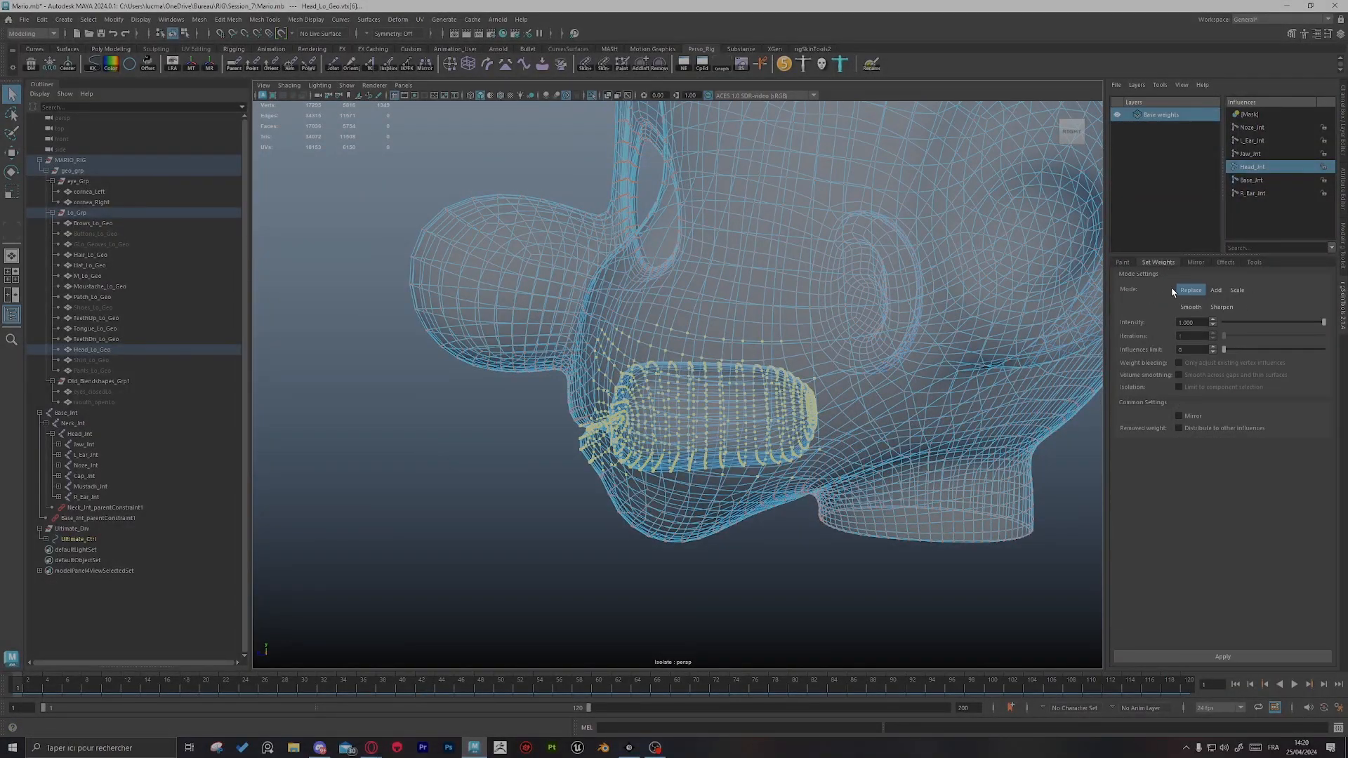
alt+drag(870, 393, 908, 396)
mouse_move(823, 406)
alt+mouse_down()
mouse_move(779, 403)
mouse_move(914, 409)
mouse_move(872, 445)
mouse_move(670, 413)
alt+mouse_up()
click(1122, 262)
click(1191, 654)
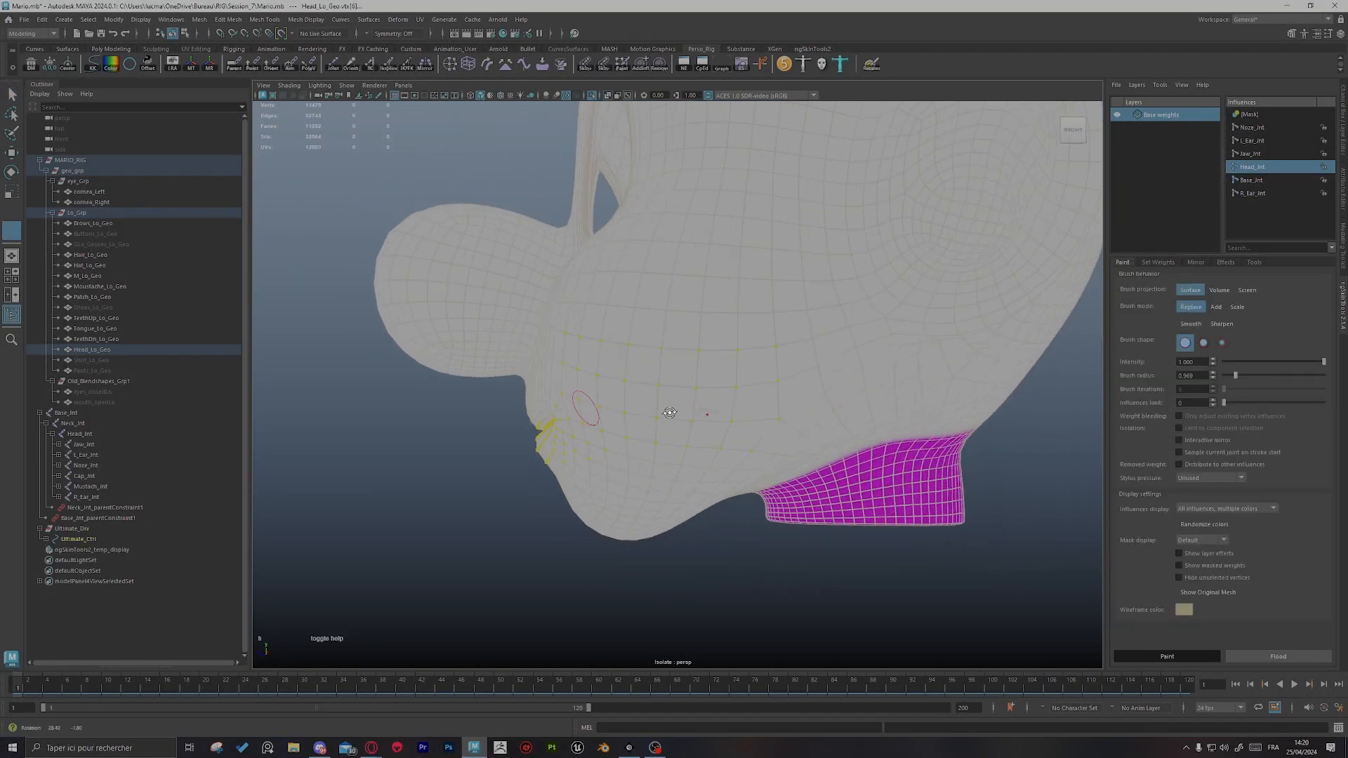
click(1157, 262)
mouse_move(786, 393)
alt+mouse_down()
mouse_move(767, 400)
mouse_move(776, 380)
mouse_move(724, 363)
mouse_move(766, 333)
alt+mouse_up()
alt+drag(643, 424, 723, 394)
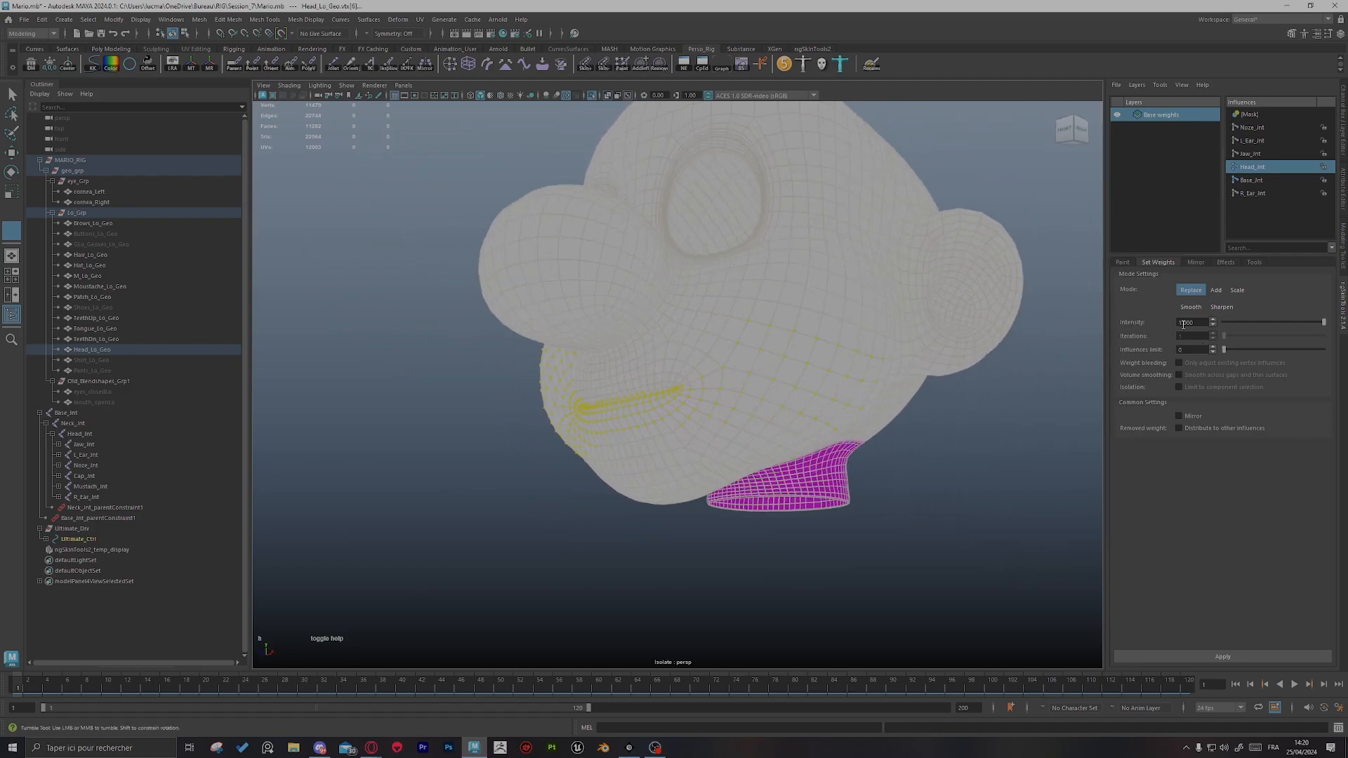
click(1228, 654)
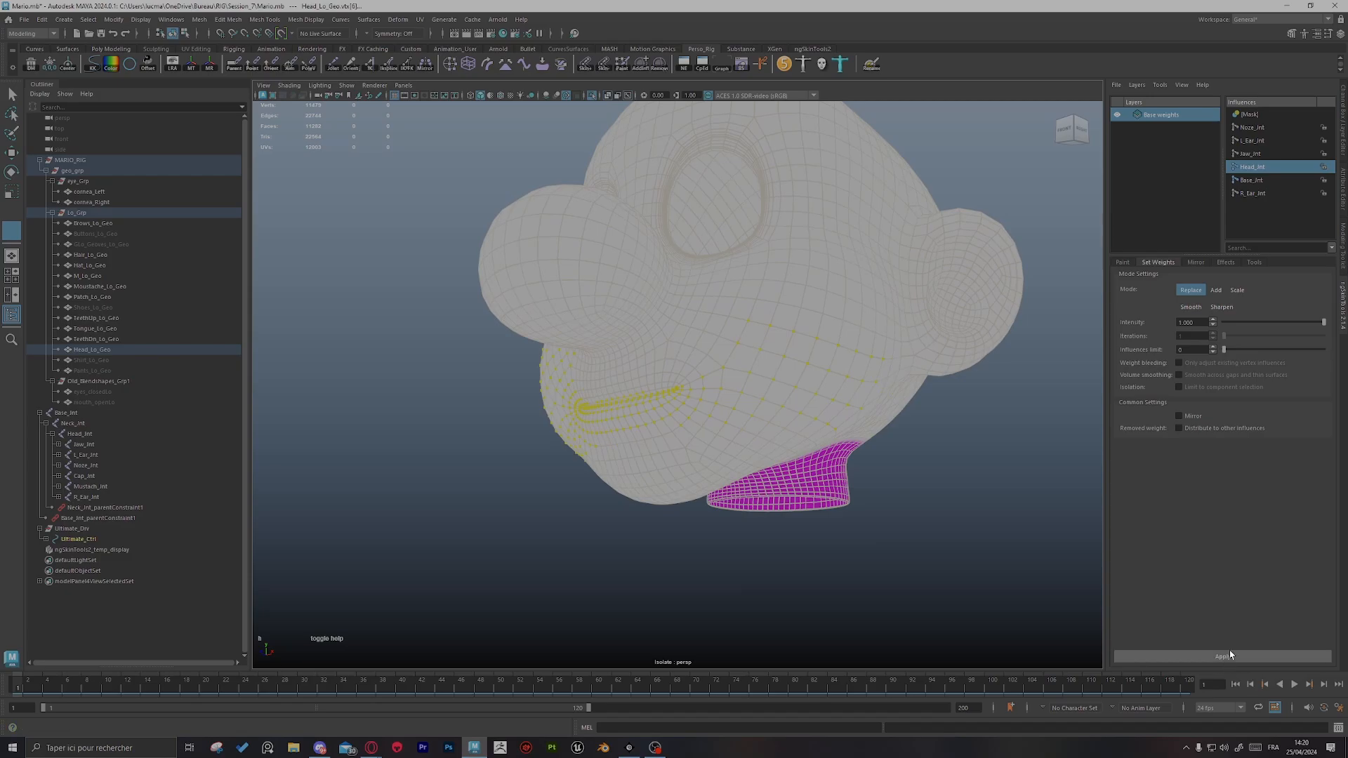
Step: Leave weight painting and return Head_Lo_Geo to object selection in smooth shaded display
click(1121, 263)
key(q)
click(782, 548)
alt+drag(821, 362, 763, 374)
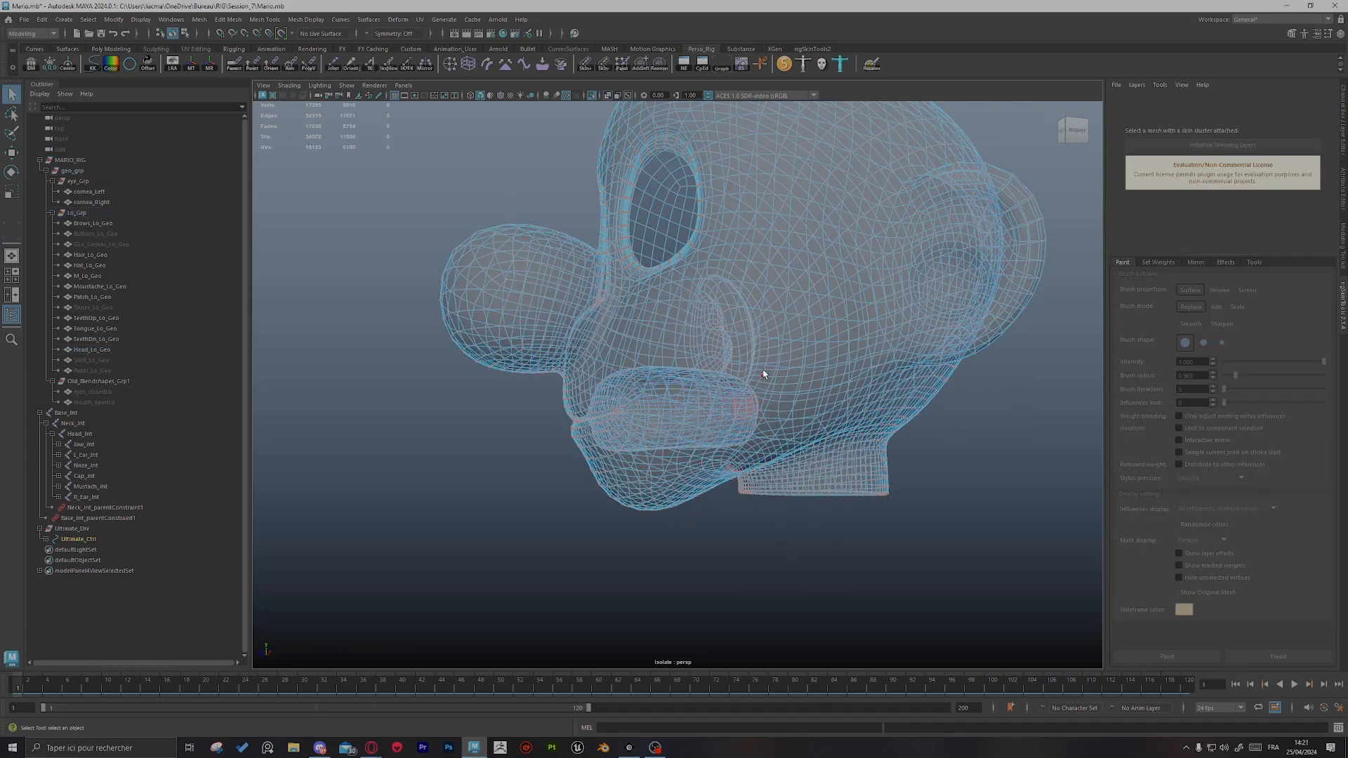
click(935, 289)
click(902, 572)
key(5)
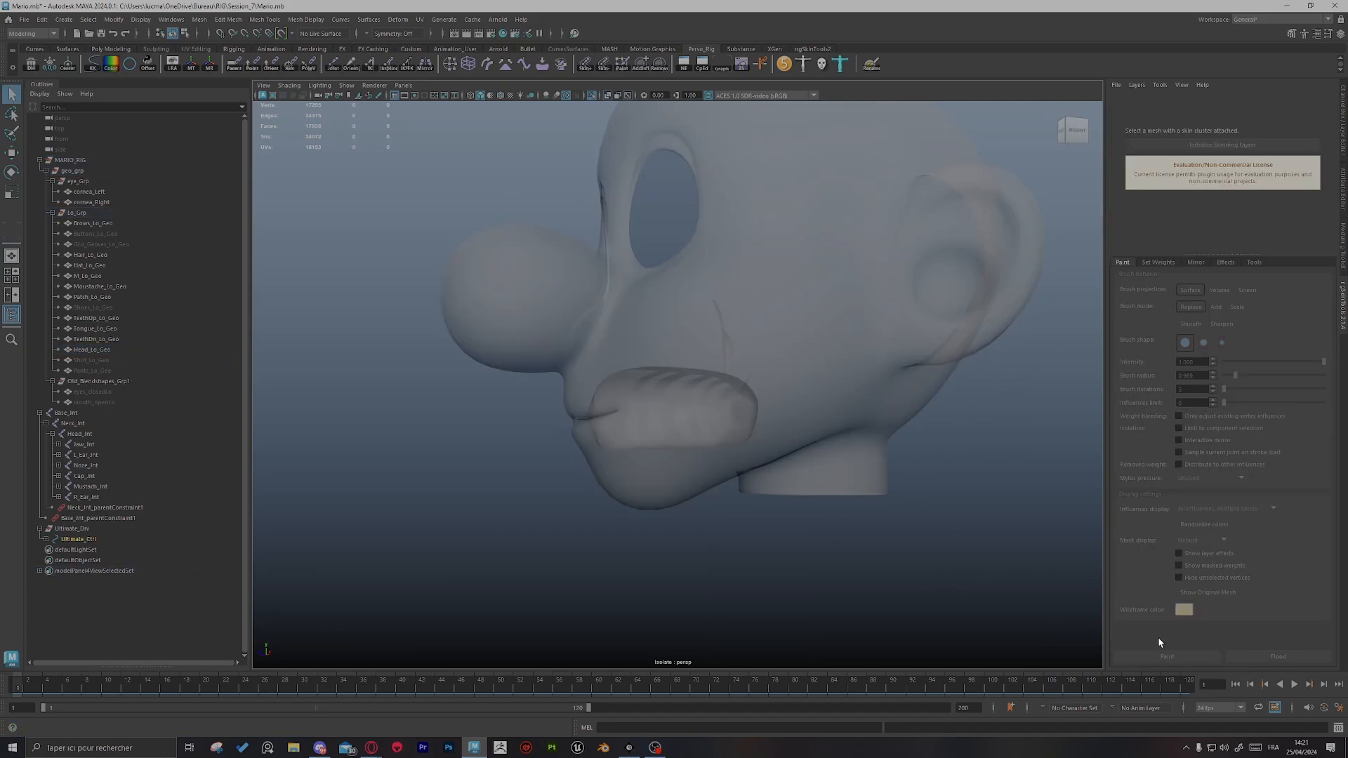
Step: Isolate Head_Lo_Geo together with the parent group of Ultimate_Ctrl, and turn off X-ray display
click(596, 96)
click(844, 234)
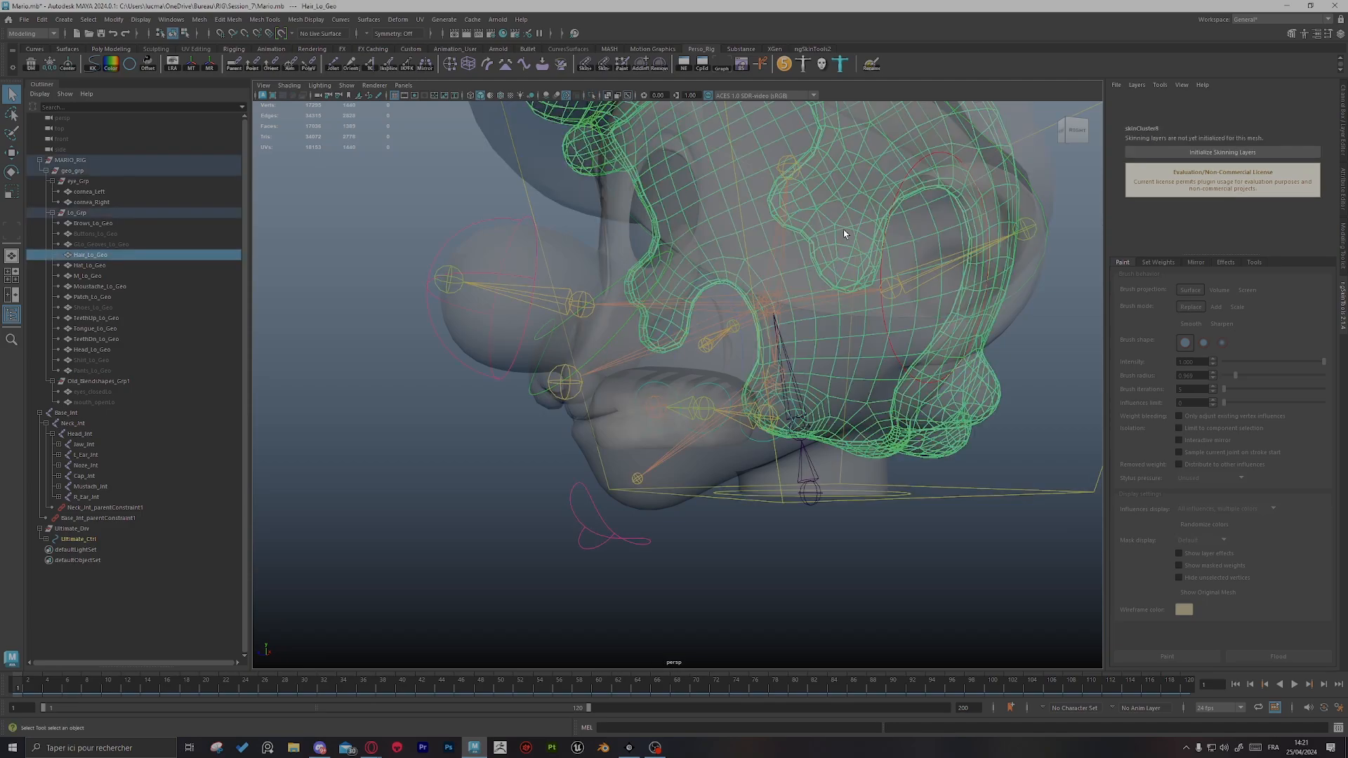
click(711, 362)
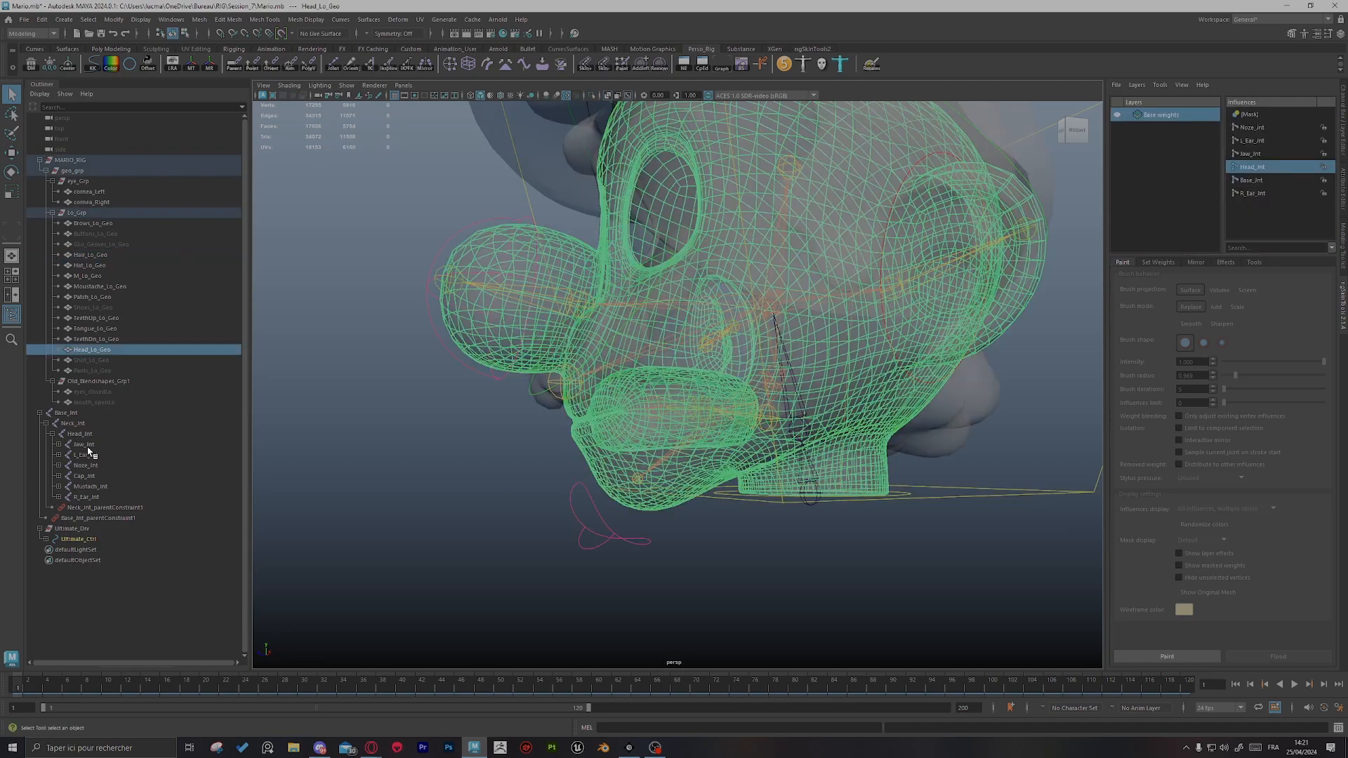
click(65, 530)
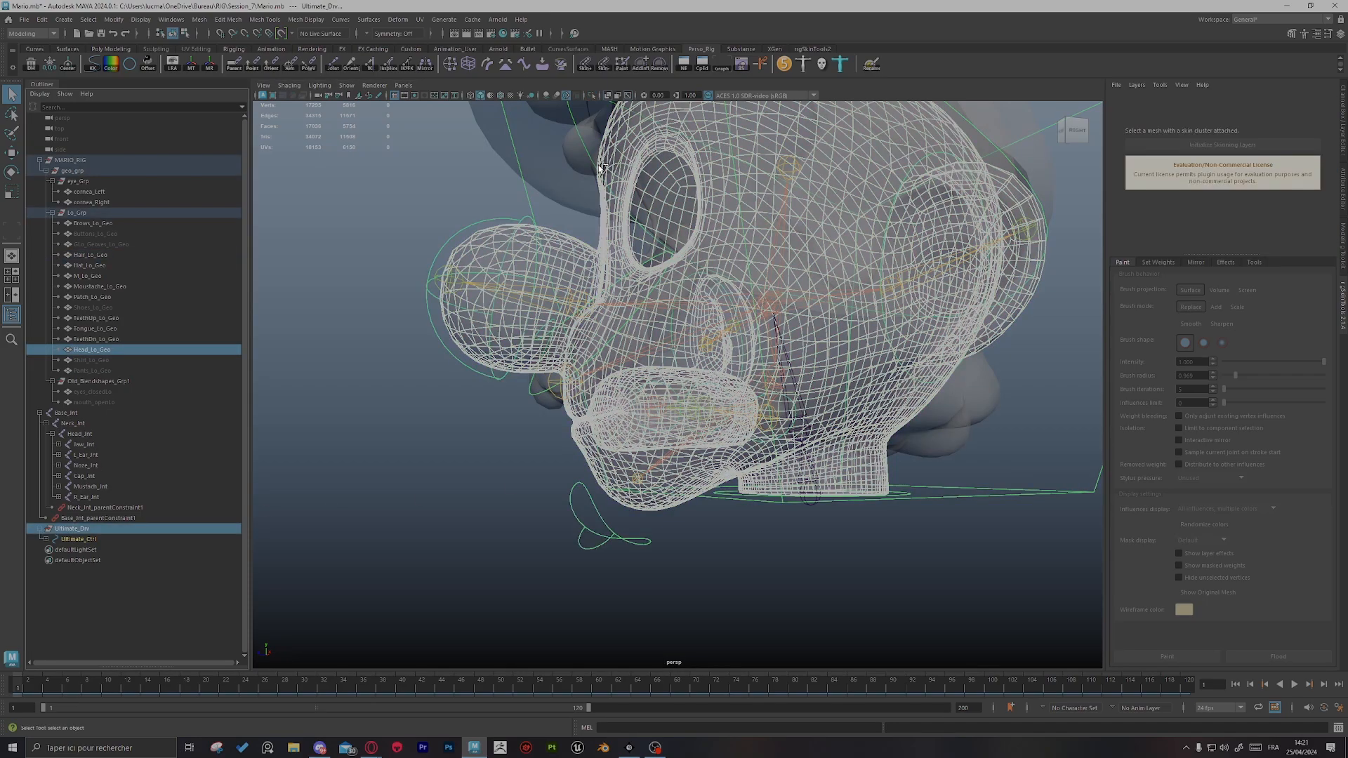
click(595, 94)
click(707, 622)
alt+middle_drag(839, 540, 826, 569)
alt+drag(825, 569, 842, 517)
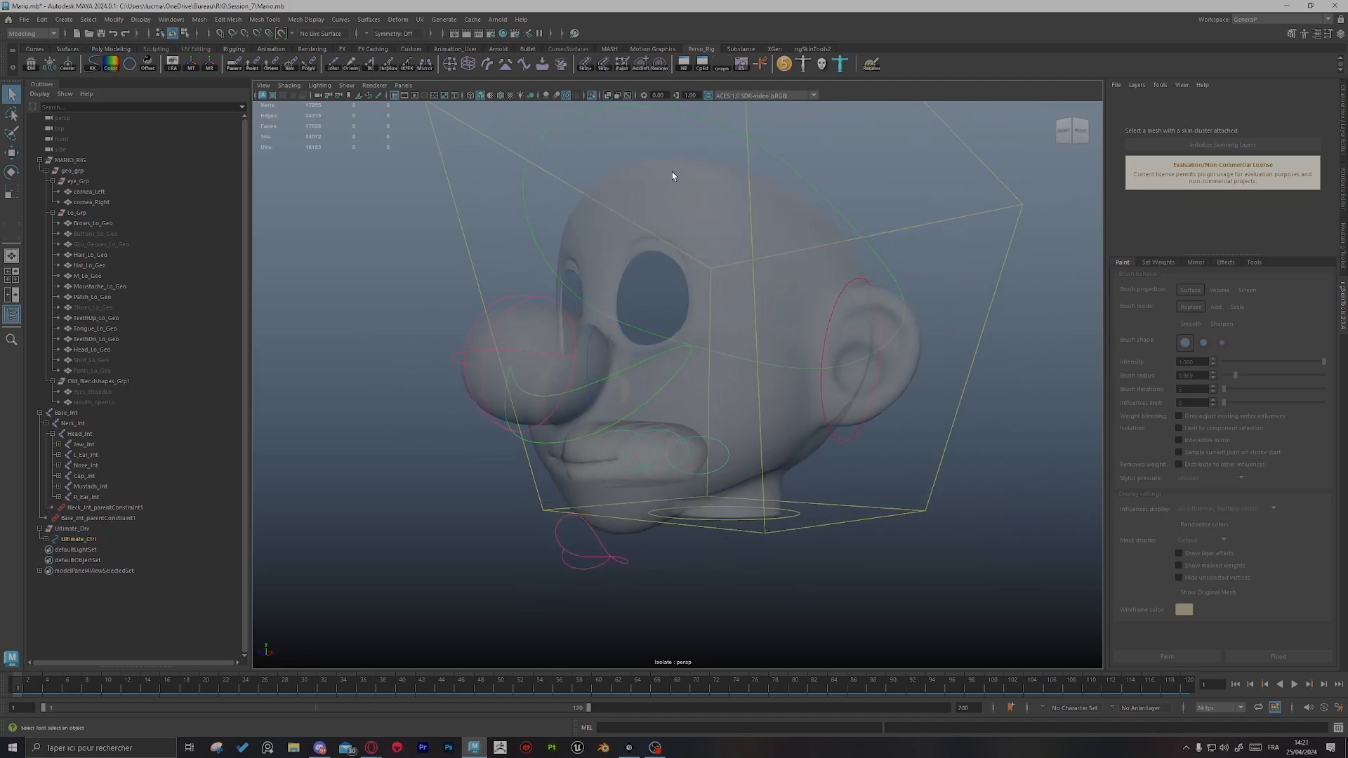
click(618, 97)
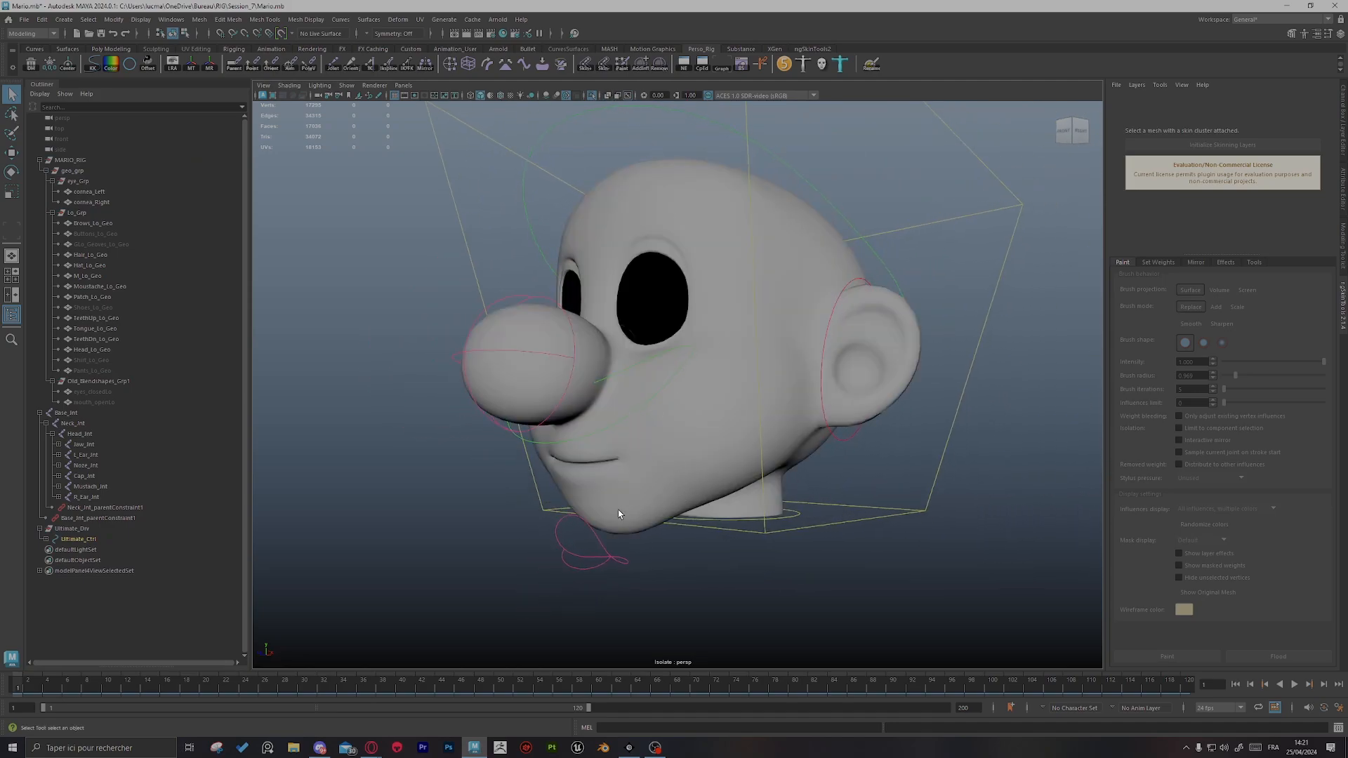
Step: Rotate Head_Ctrl to test the deformation where the neck meets the head, and undo the rotations
click(601, 541)
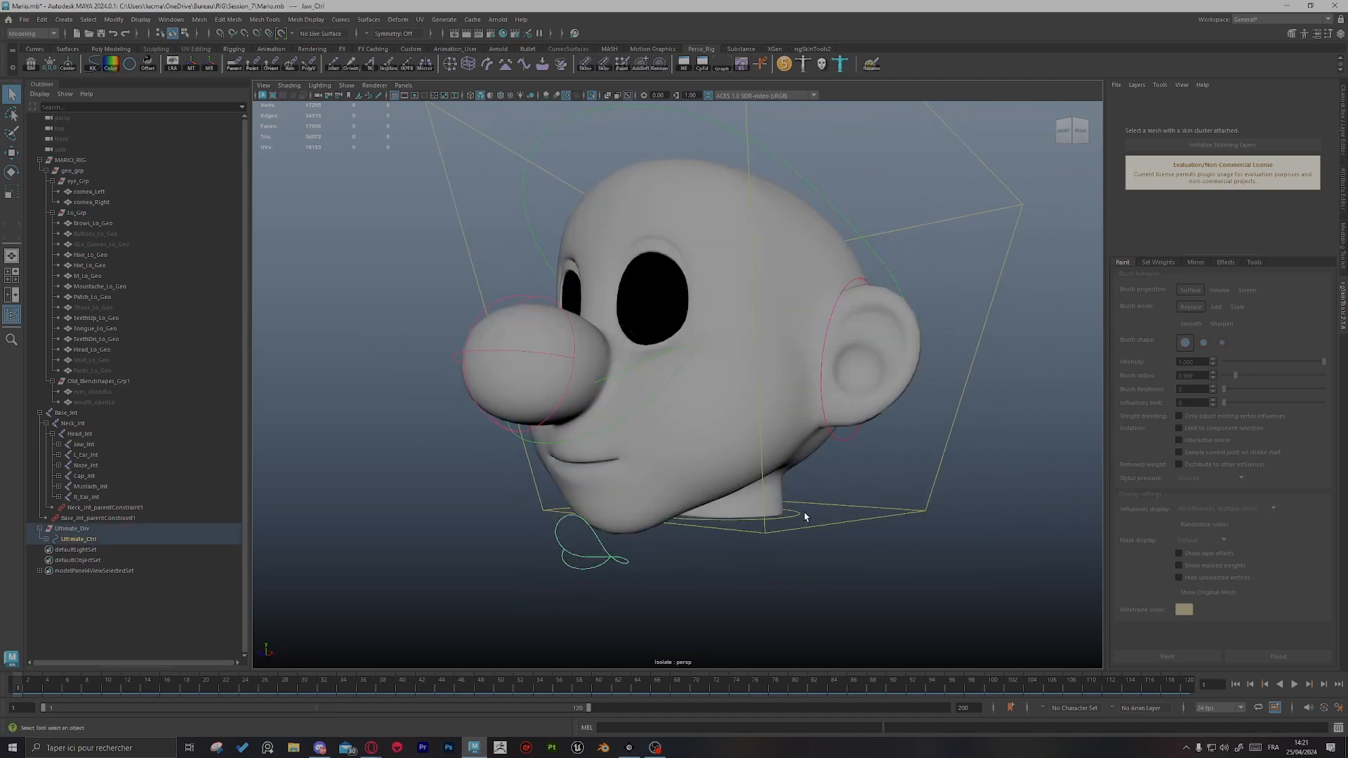
click(908, 518)
key(e)
drag(692, 450, 897, 386)
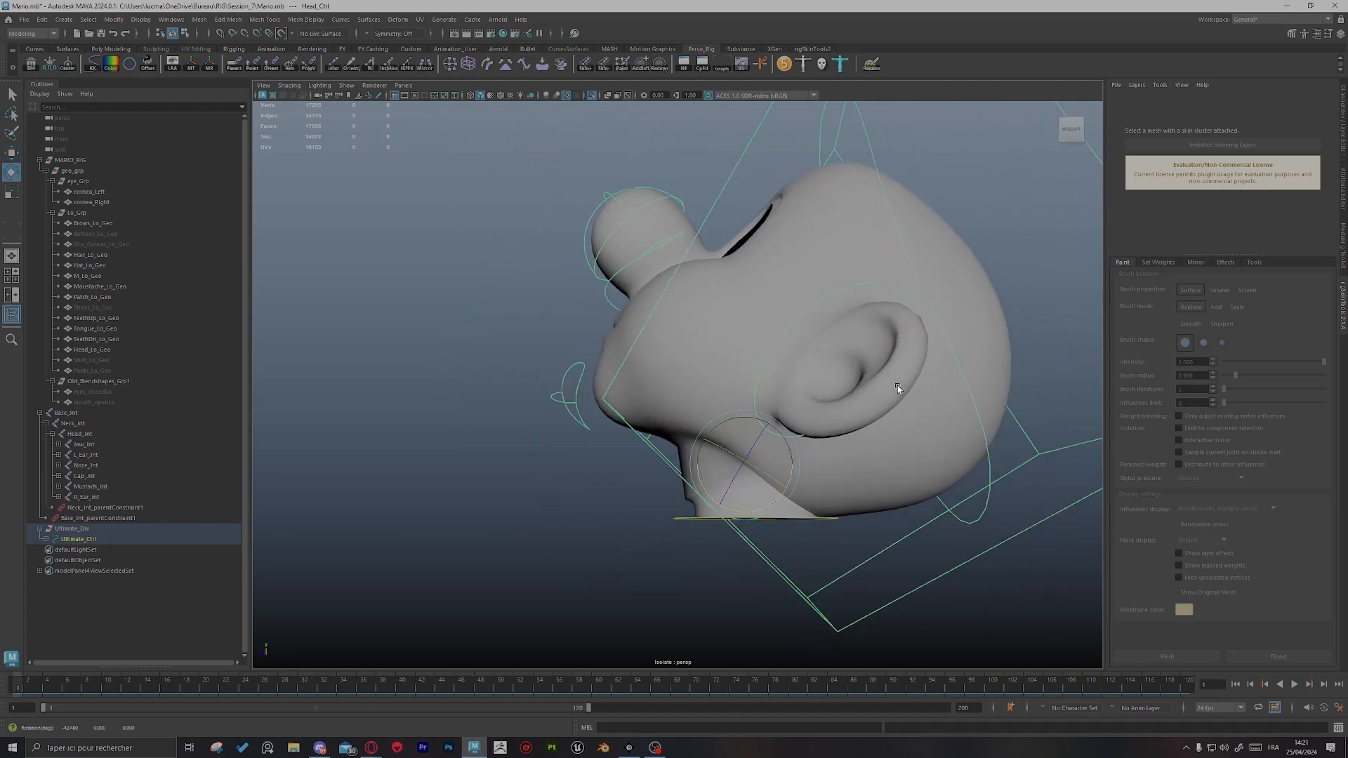
middle_drag(897, 385, 878, 316)
scroll(895, 338, up, 4)
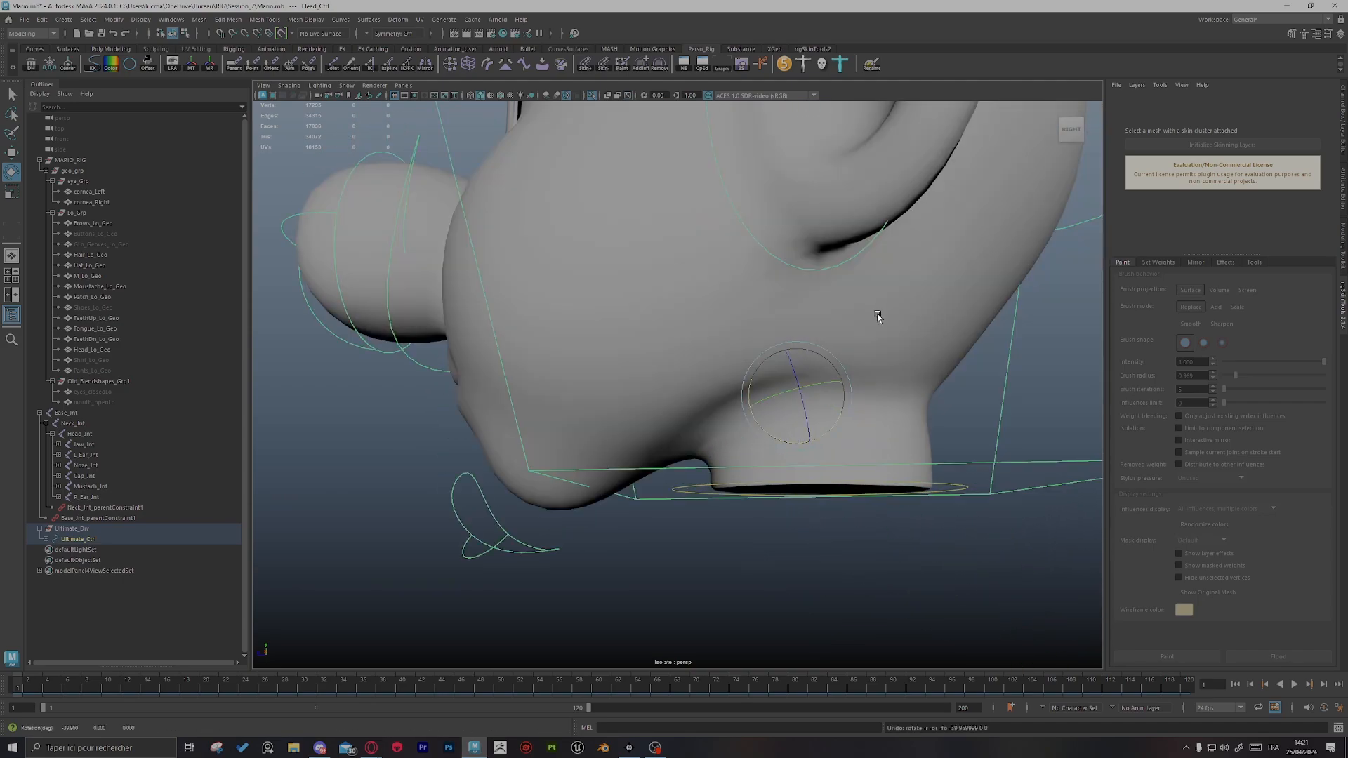
alt+drag(877, 317, 944, 327)
scroll(723, 469, up, 4)
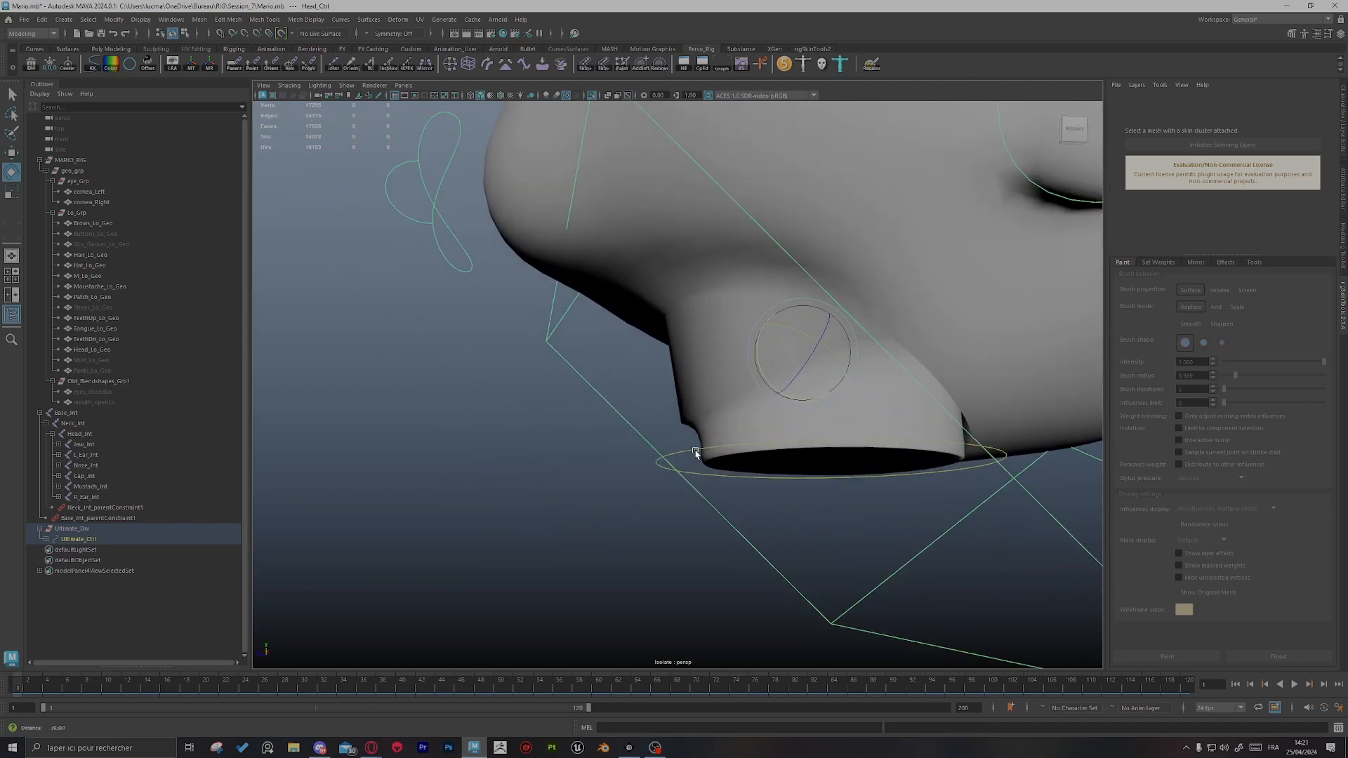
scroll(702, 456, up, 3)
click(706, 445)
key(ctrl+z)
key(ctrl+z)
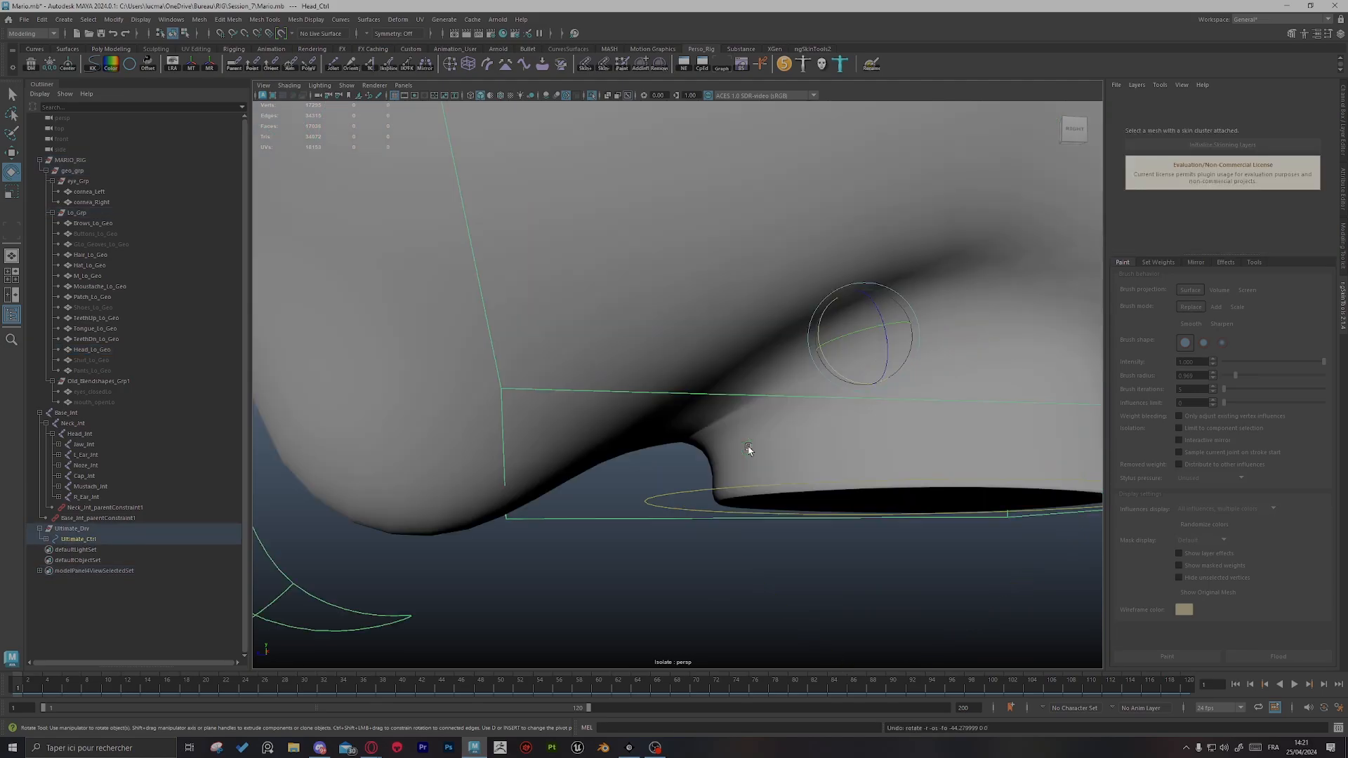
Step: Select Head_Lo_Geo and start weight painting to examine the head and neck weights from several angles
click(762, 437)
mouse_move(762, 439)
alt+mouse_down()
mouse_move(764, 424)
mouse_move(763, 438)
alt+mouse_up()
scroll(808, 434, down, 5)
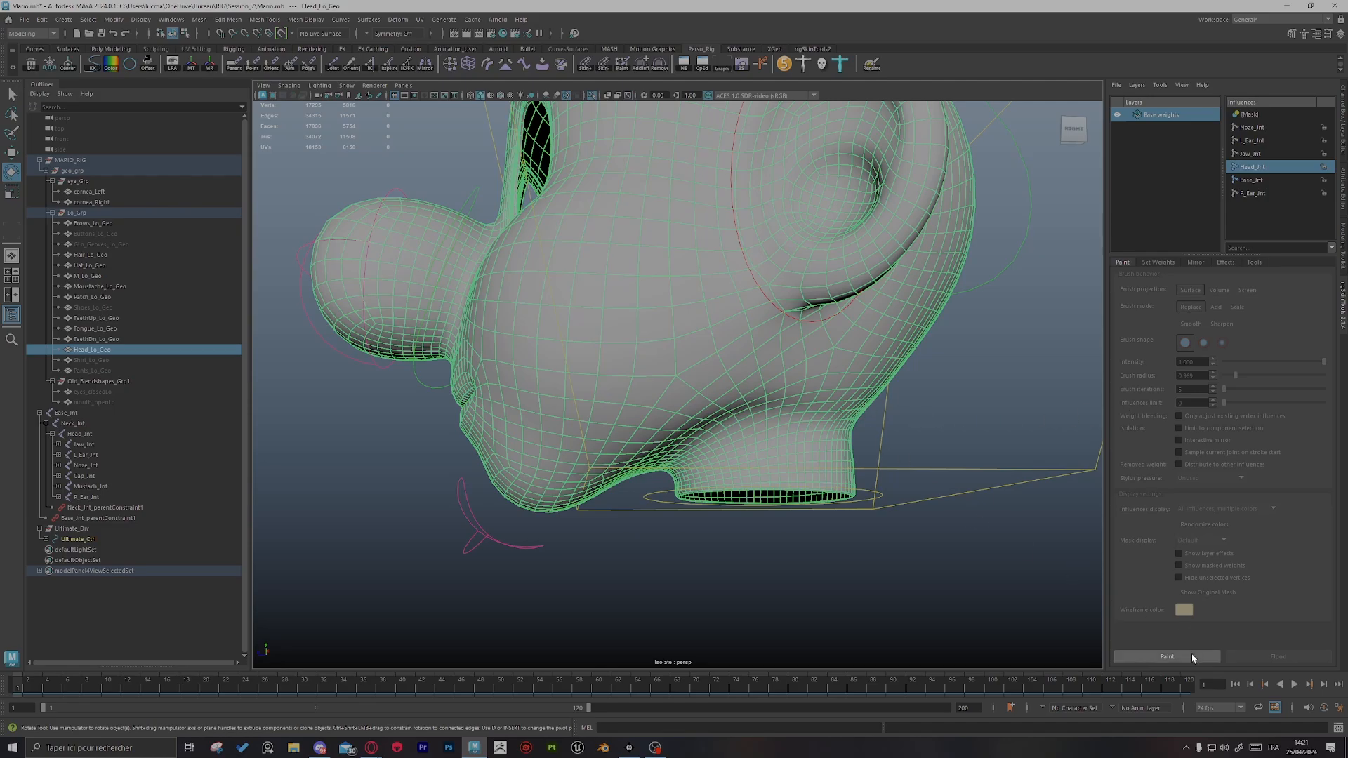
click(1167, 656)
scroll(794, 423, up, 5)
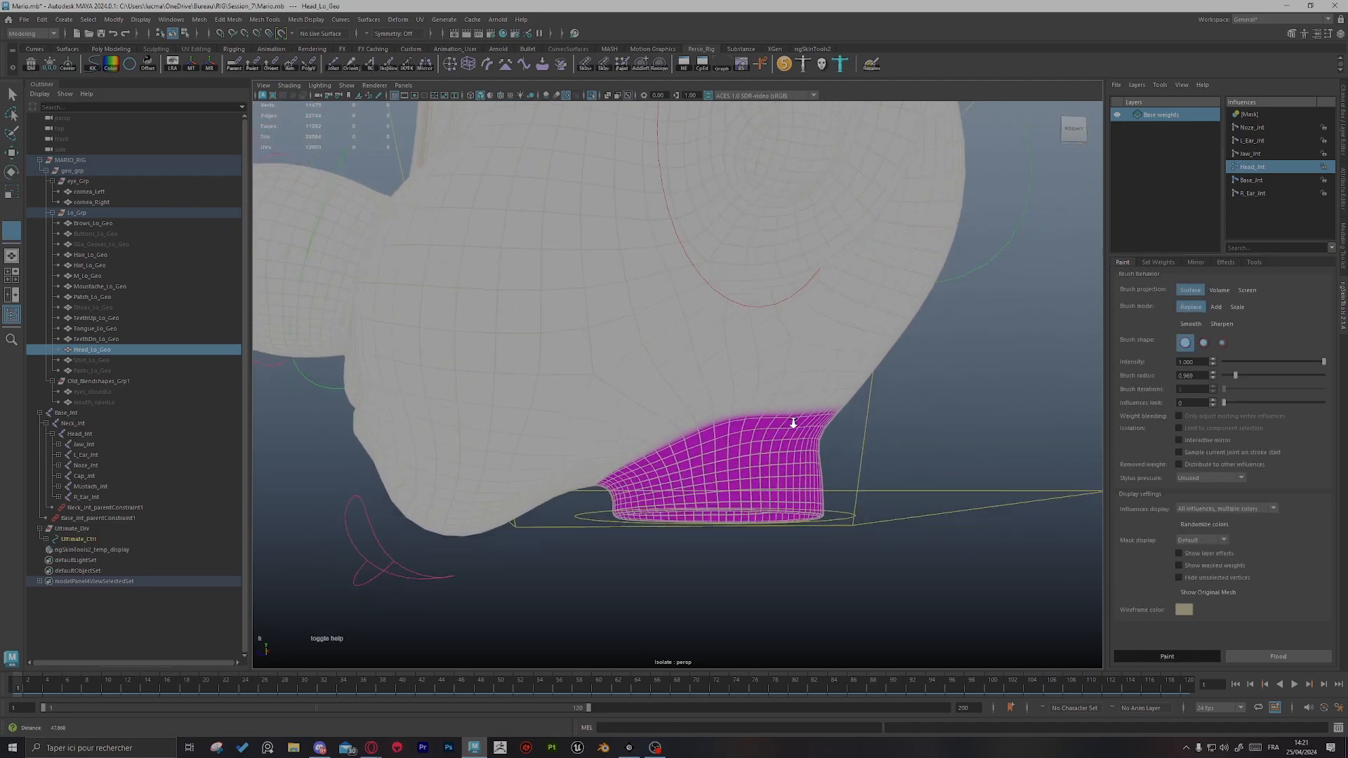
scroll(793, 423, down, 5)
alt+drag(772, 428, 730, 442)
scroll(722, 445, up, 3)
alt+middle_drag(722, 445, 823, 440)
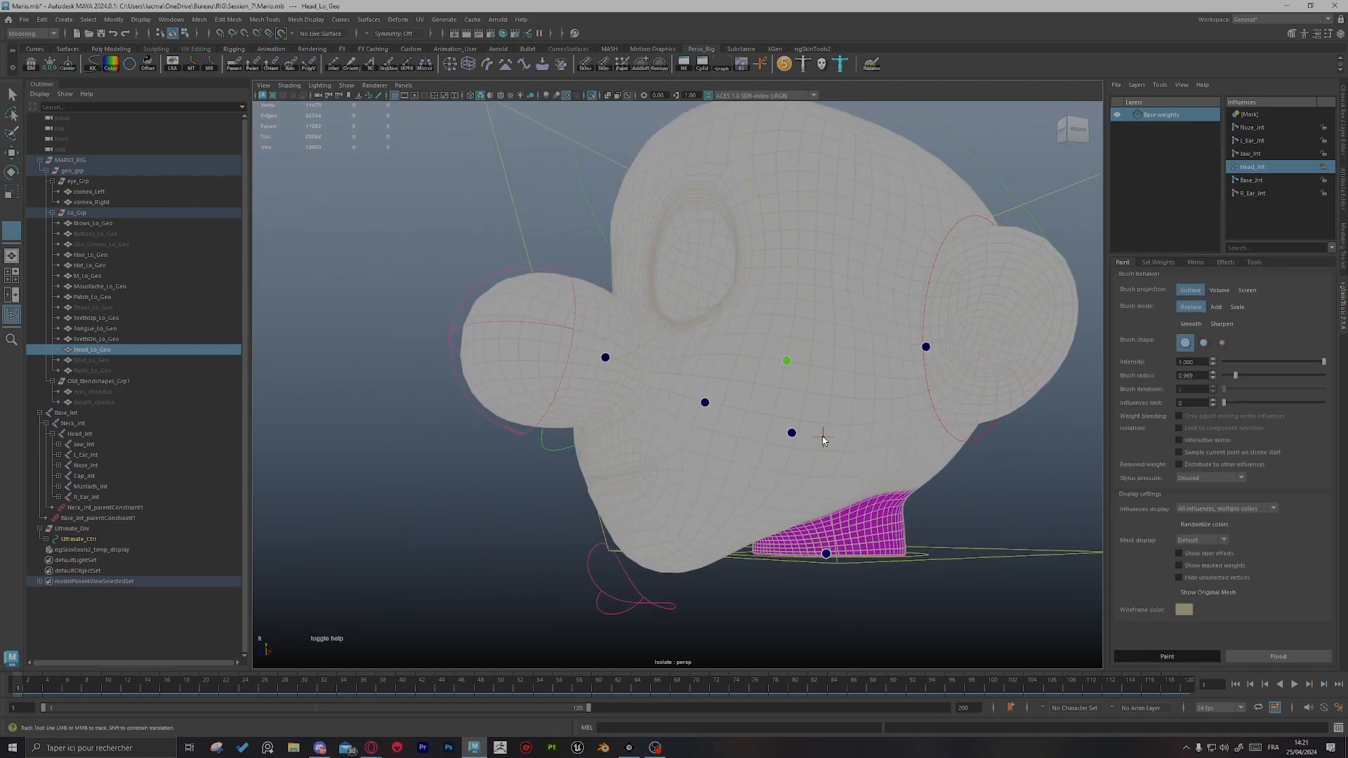
alt+drag(785, 342, 688, 460)
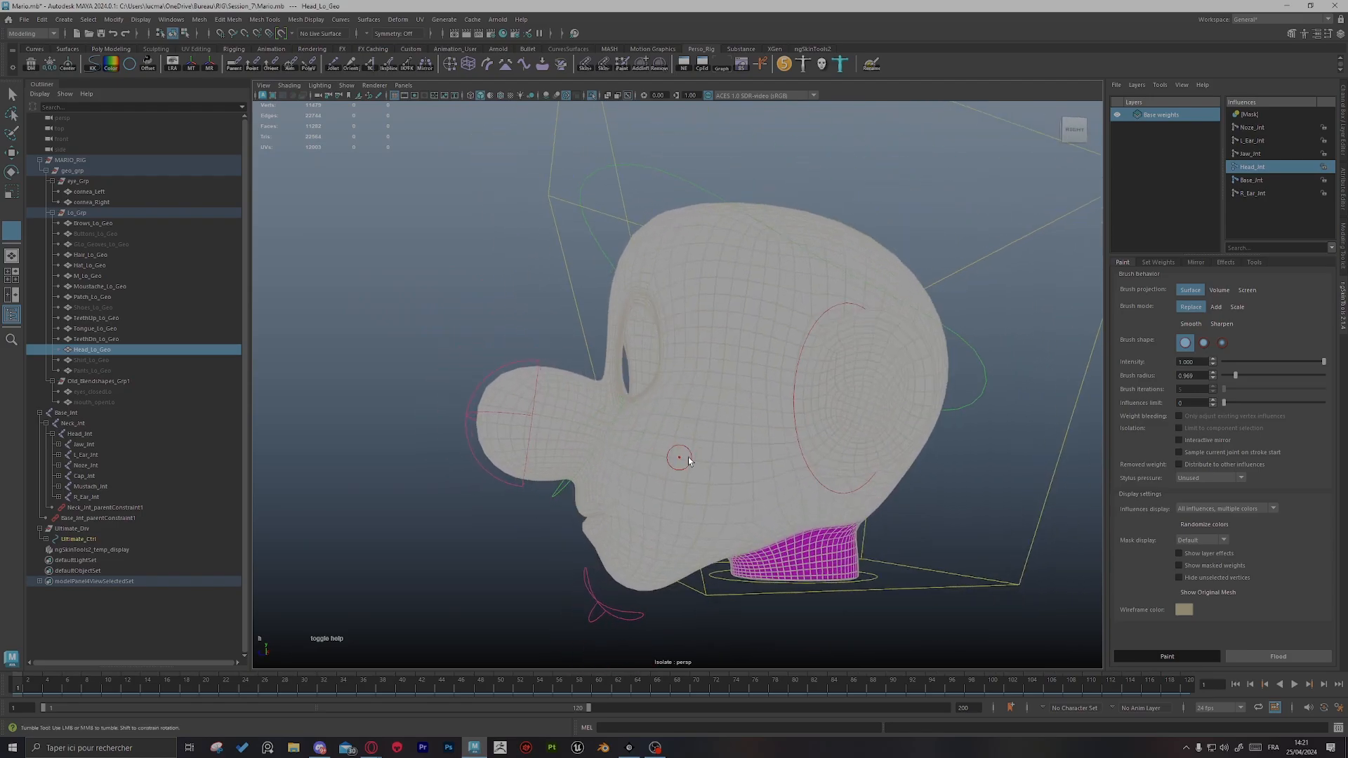
Step: Pick Jaw_Jnt in the viewport as the active influence and examine the weights around the jaw
click(756, 475)
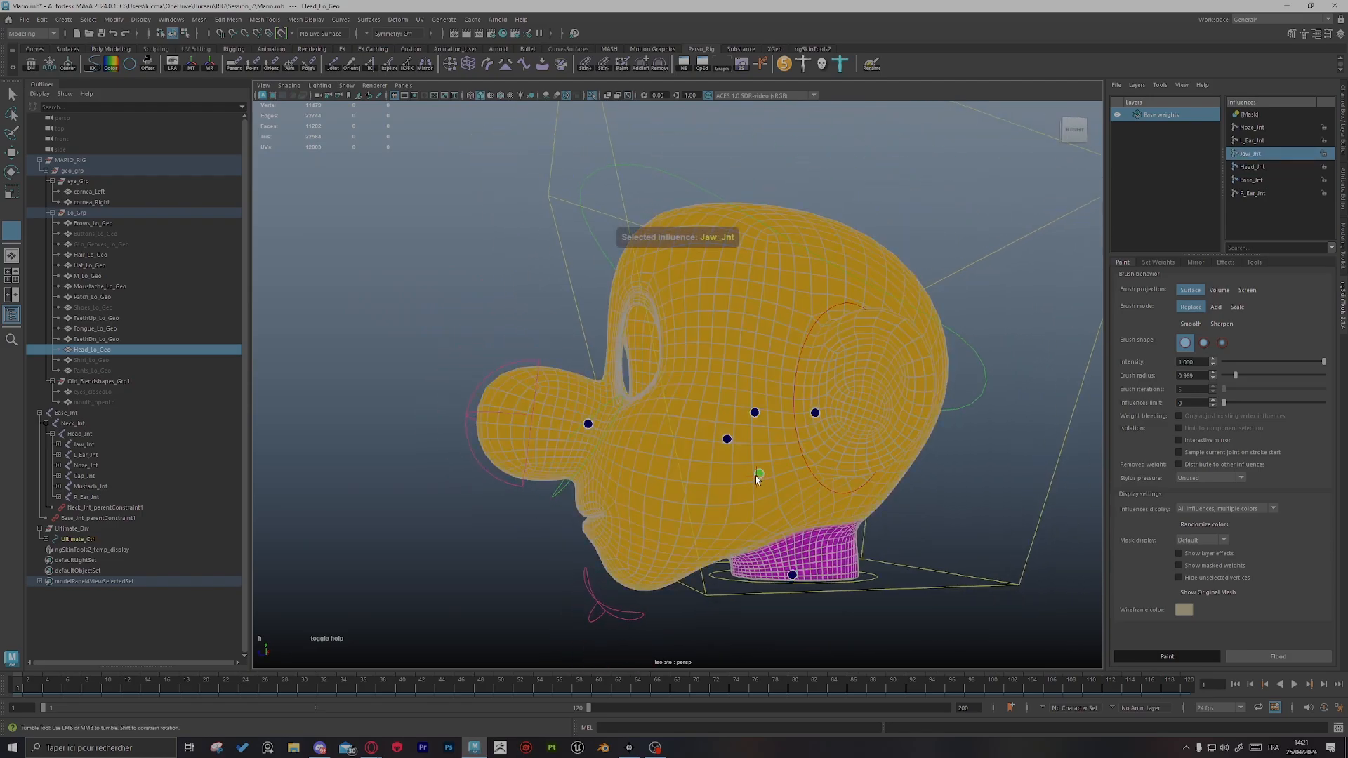
click(754, 414)
mouse_move(753, 435)
alt+right_down()
mouse_move(977, 435)
mouse_move(776, 412)
mouse_move(767, 329)
alt+right_up()
click(733, 358)
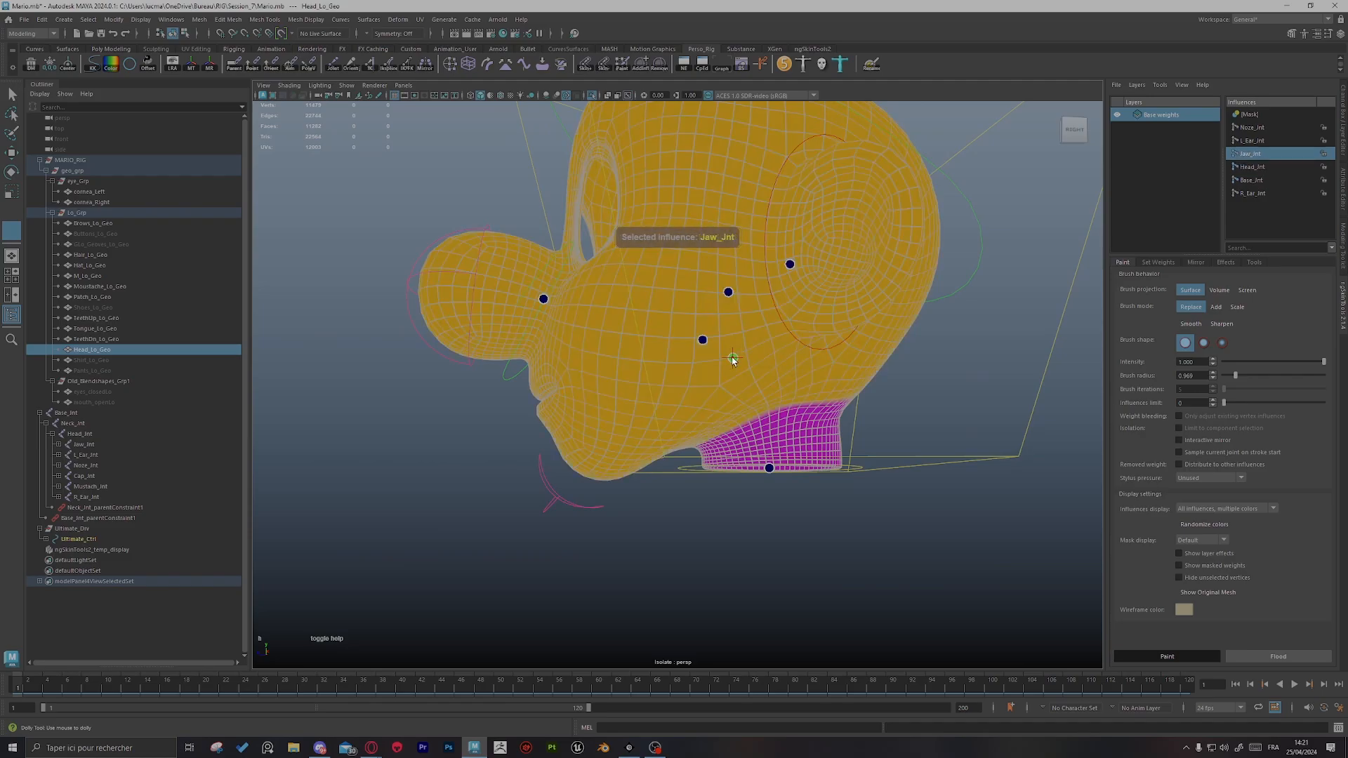
alt+drag(734, 358, 743, 424)
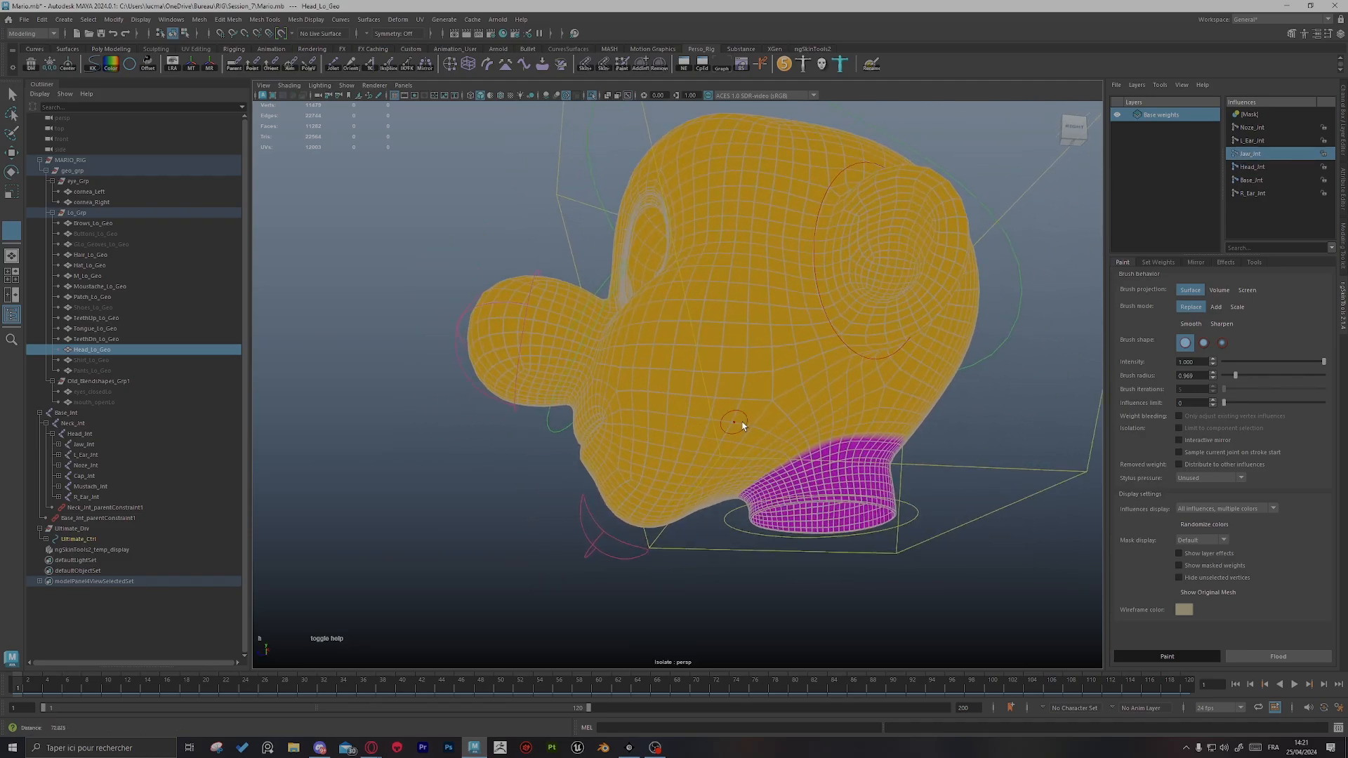
alt+middle_drag(743, 424, 577, 554)
Step: Make L_Ear_Jnt the active paint influence and bring the left ear into view
click(665, 427)
click(644, 445)
alt+drag(644, 445, 780, 438)
alt+middle_drag(779, 439, 709, 461)
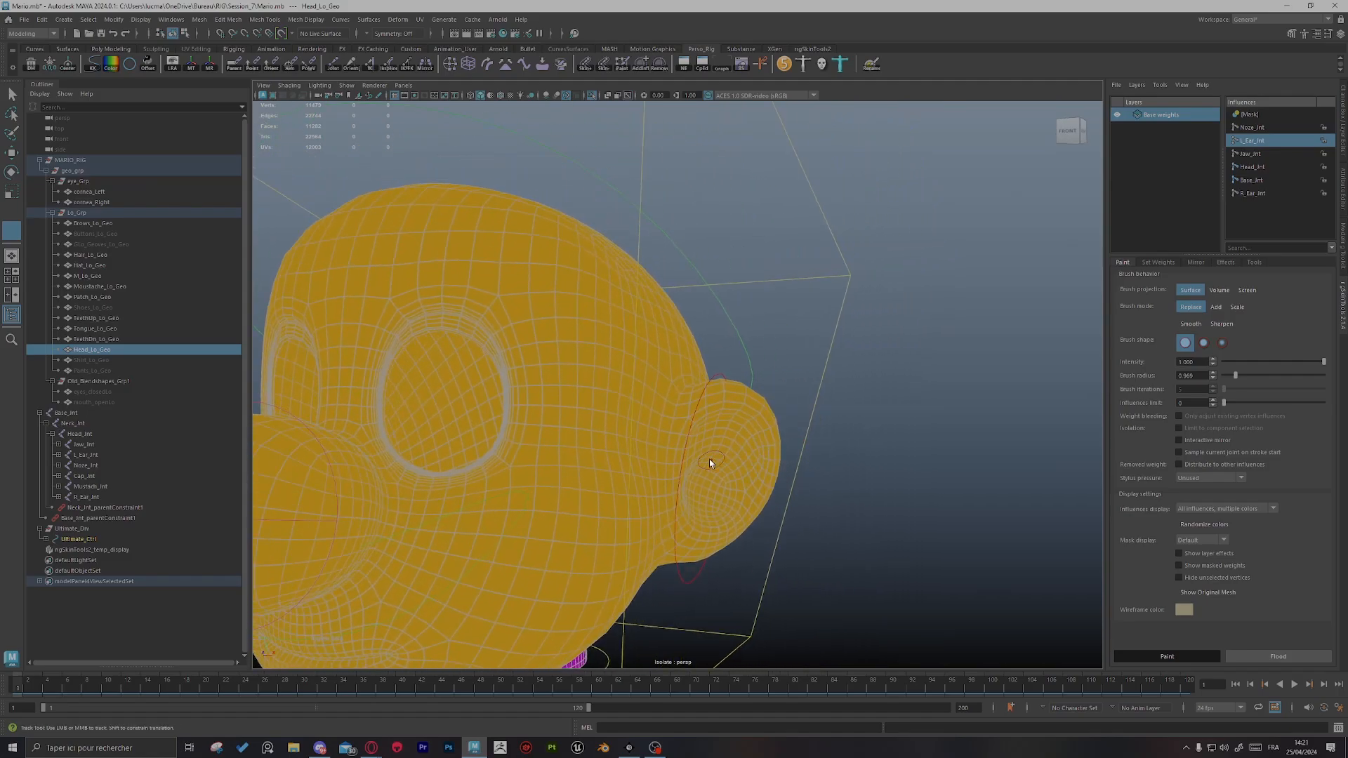
alt+right_drag(709, 461, 746, 416)
Step: Paint full L_Ear_Jnt weight over the front of the left ear in Replace mode at intensity 1.000
drag(765, 420, 683, 484)
alt+middle_drag(683, 484, 819, 397)
alt+right_drag(819, 396, 924, 451)
alt+drag(810, 402, 859, 467)
mouse_move(810, 359)
mouse_down()
mouse_move(810, 323)
mouse_move(761, 445)
mouse_move(776, 397)
mouse_up()
alt+middle_drag(776, 397, 776, 402)
mouse_move(750, 402)
mouse_down()
mouse_move(789, 505)
mouse_move(782, 390)
mouse_move(764, 405)
mouse_up()
mouse_move(730, 362)
mouse_down()
mouse_move(767, 427)
mouse_move(863, 421)
mouse_move(767, 391)
mouse_move(783, 419)
mouse_move(764, 400)
mouse_move(668, 412)
mouse_up()
mouse_move(596, 436)
mouse_down()
mouse_move(556, 306)
mouse_move(598, 410)
mouse_move(601, 309)
mouse_up()
alt+middle_drag(602, 310, 657, 441)
mouse_move(670, 478)
mouse_down()
mouse_move(622, 310)
mouse_move(611, 496)
mouse_move(565, 387)
mouse_move(625, 476)
mouse_move(610, 368)
mouse_move(680, 505)
mouse_move(747, 351)
mouse_move(734, 290)
mouse_up()
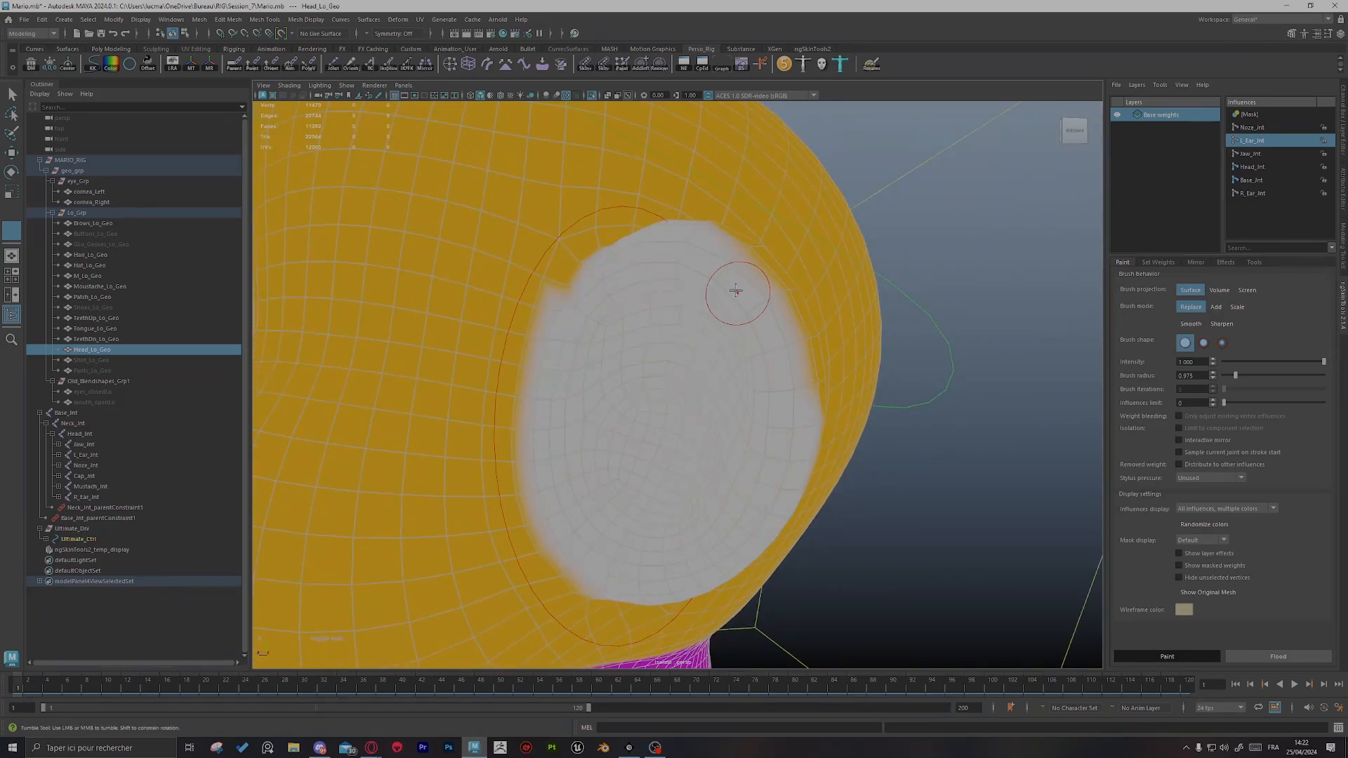
Step: Paint full L_Ear_Jnt weight over the back and edges of the left ear in Replace mode
alt+drag(777, 447, 745, 413)
mouse_move(599, 346)
mouse_down()
mouse_move(638, 292)
mouse_move(572, 295)
mouse_move(601, 302)
mouse_move(608, 289)
mouse_move(653, 347)
mouse_move(670, 414)
mouse_move(660, 530)
mouse_up()
mouse_move(621, 443)
alt+mouse_down()
mouse_move(545, 409)
mouse_move(571, 271)
mouse_move(573, 441)
mouse_move(646, 421)
mouse_move(640, 314)
alt+mouse_up()
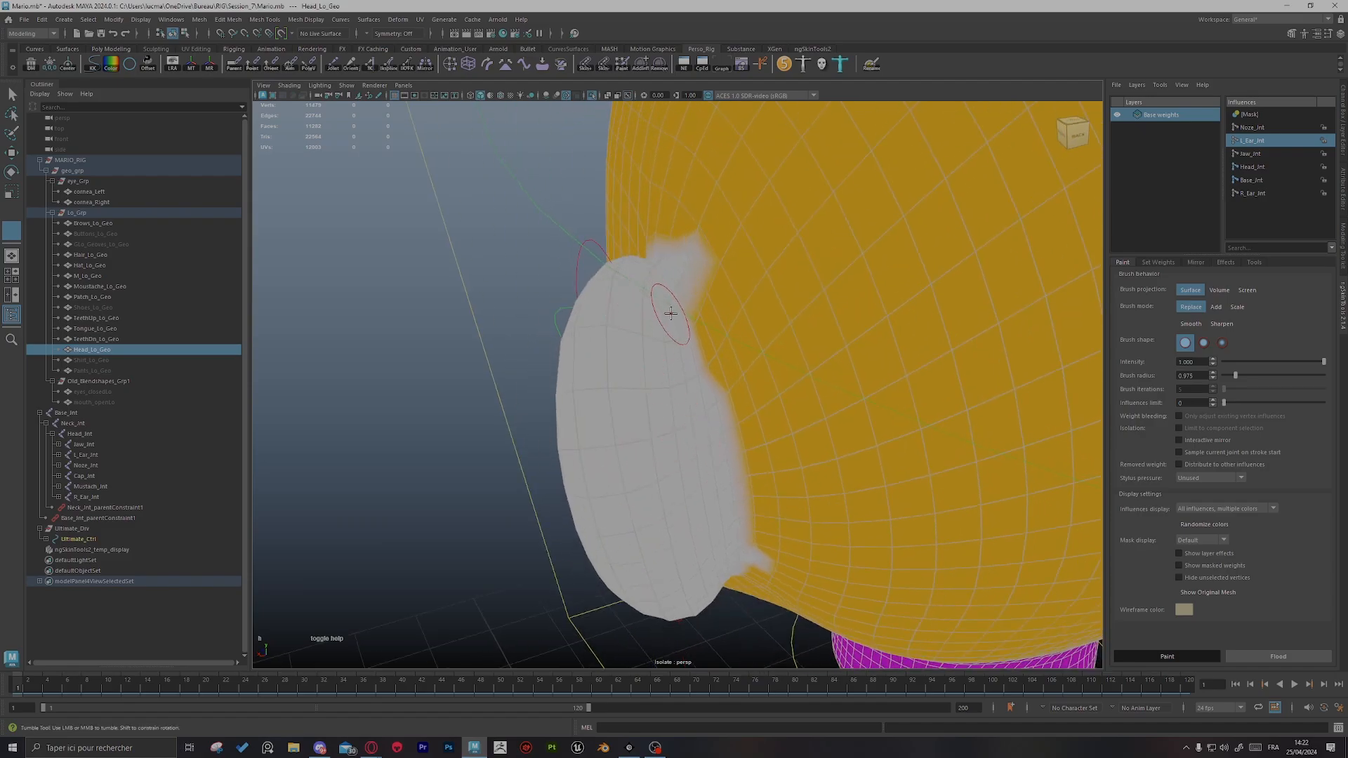
mouse_move(688, 356)
alt+mouse_down()
mouse_move(668, 391)
mouse_move(667, 358)
mouse_move(676, 391)
mouse_move(746, 437)
mouse_move(786, 385)
mouse_move(779, 422)
mouse_move(720, 316)
mouse_move(818, 337)
mouse_move(701, 352)
alt+mouse_up()
ctrl+click(898, 436)
ctrl+click(659, 421)
alt+middle_drag(633, 323, 667, 366)
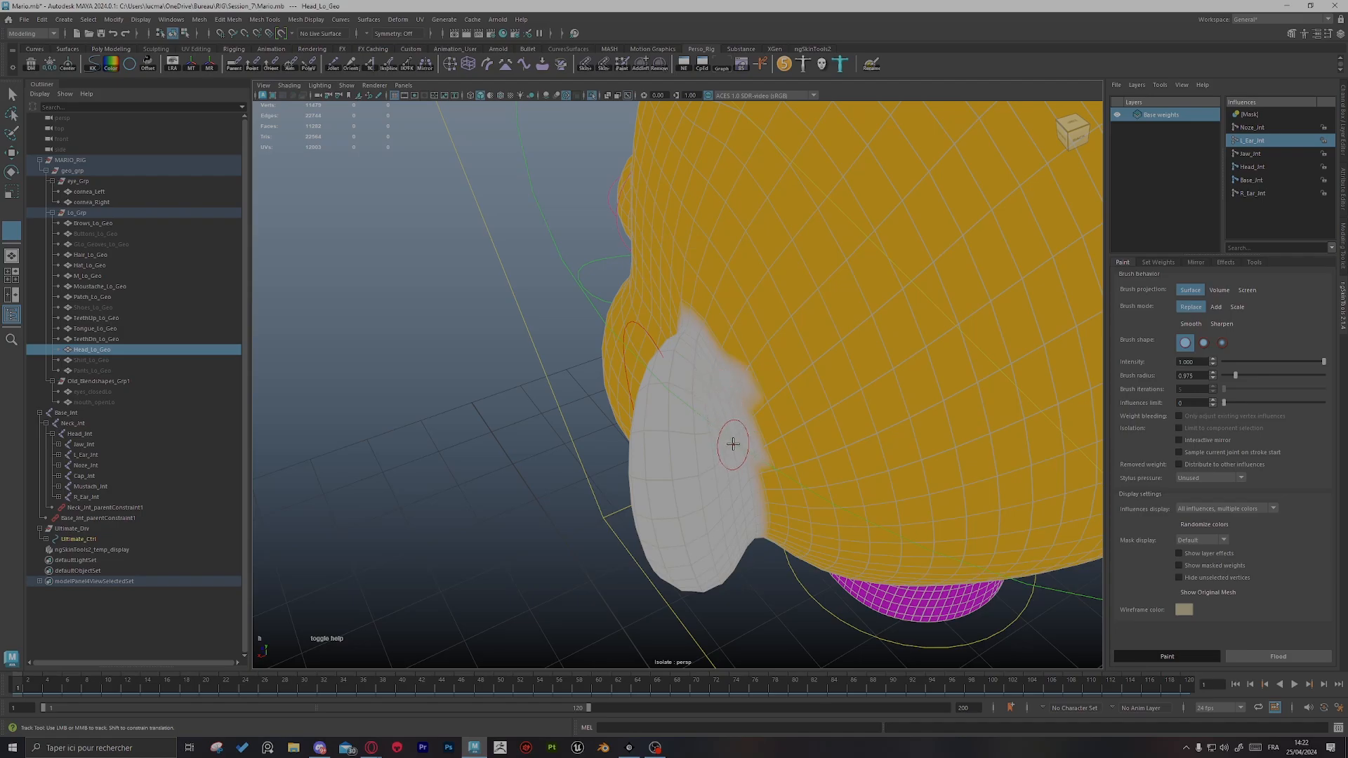
alt+drag(732, 444, 733, 440)
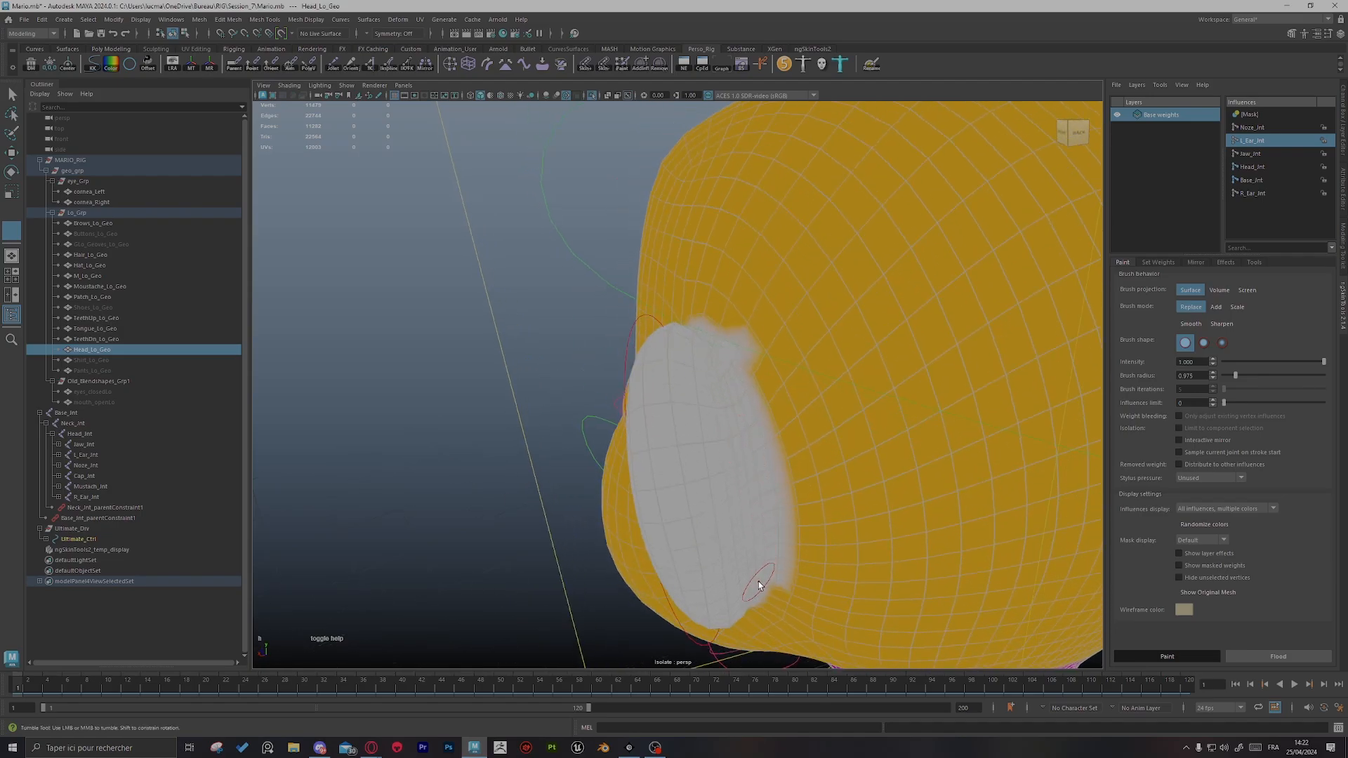
alt+drag(758, 584, 787, 465)
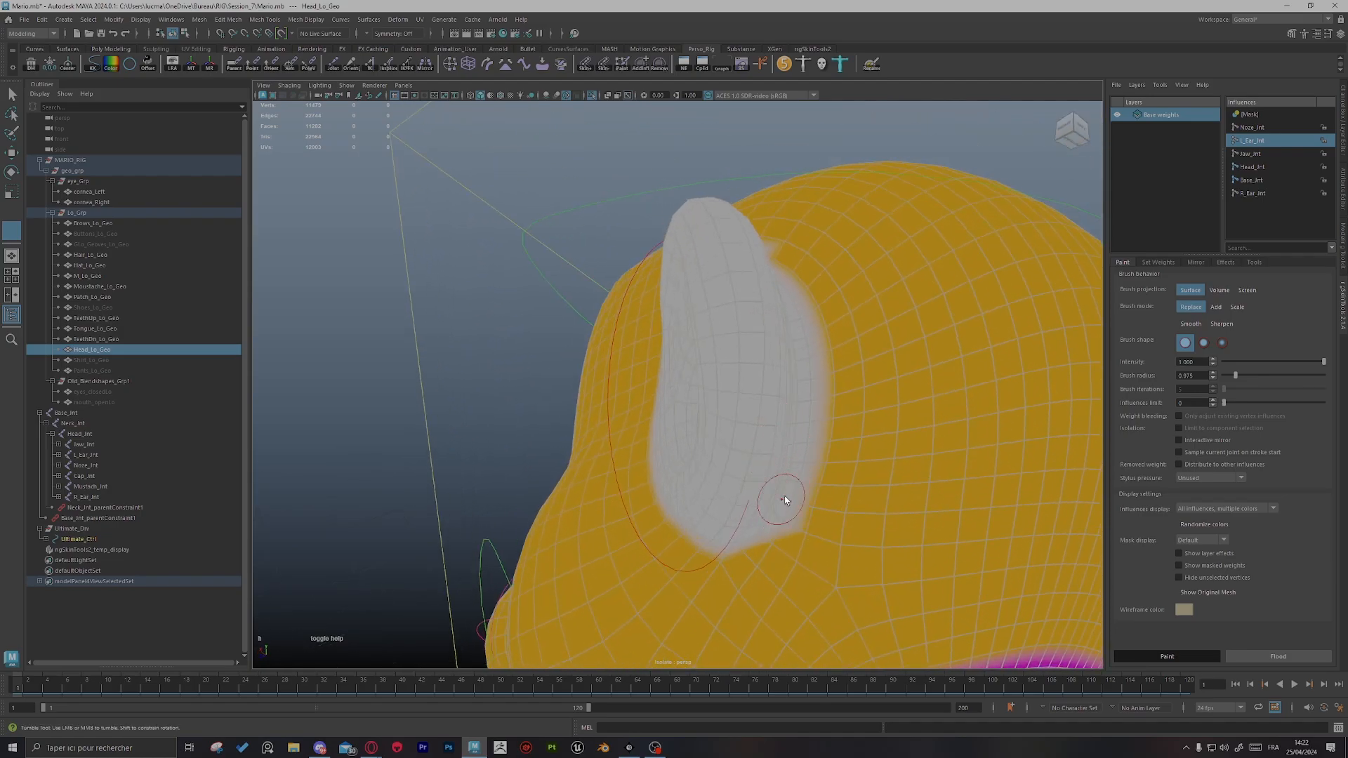
alt+middle_drag(785, 499, 742, 567)
Step: Make Head_Jnt the active influence and examine its weight border behind the left ear
key(s)
alt+drag(906, 402, 872, 453)
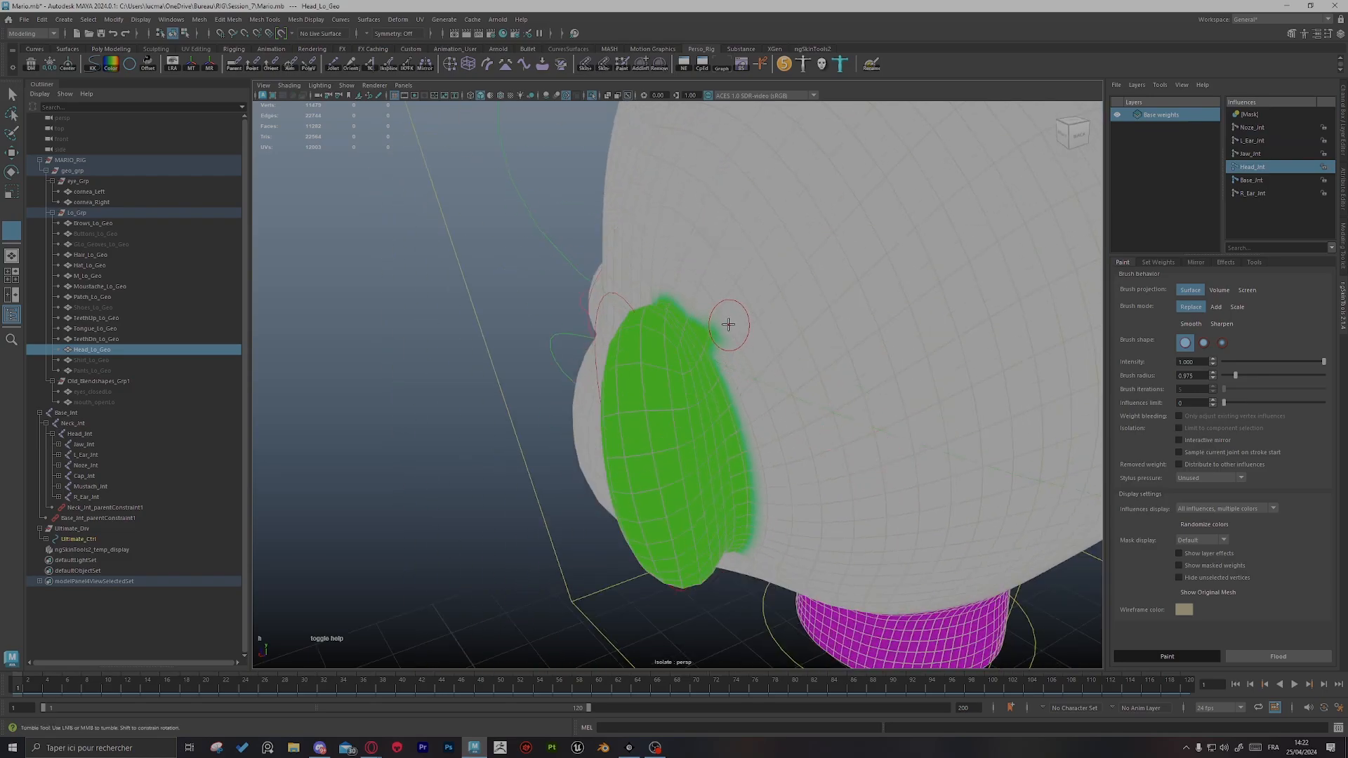
mouse_move(720, 324)
alt+mouse_down()
mouse_move(710, 313)
mouse_move(665, 374)
mouse_move(725, 397)
mouse_move(835, 388)
alt+mouse_up()
alt+right_drag(835, 388, 718, 403)
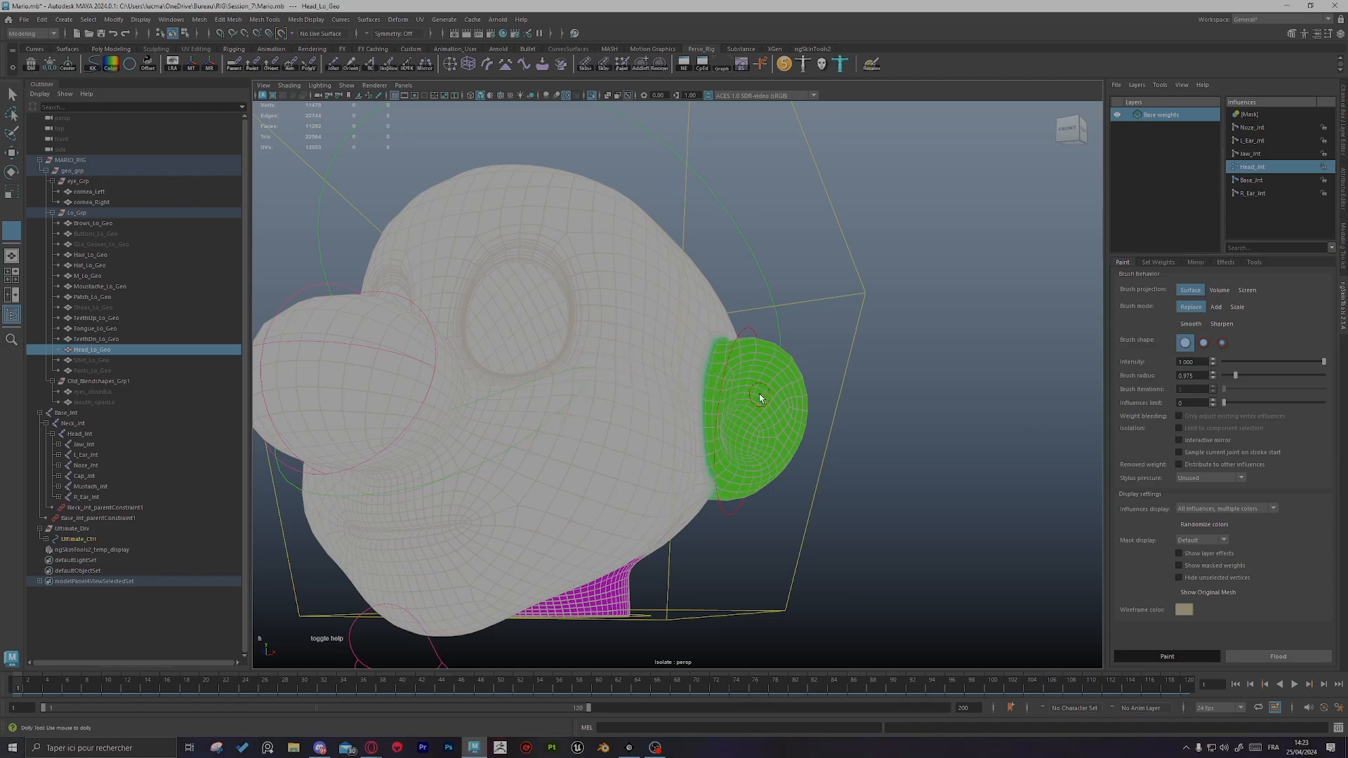
alt+drag(658, 402, 455, 414)
alt+right_drag(454, 414, 757, 404)
alt+drag(758, 405, 800, 377)
alt+middle_drag(768, 505, 824, 403)
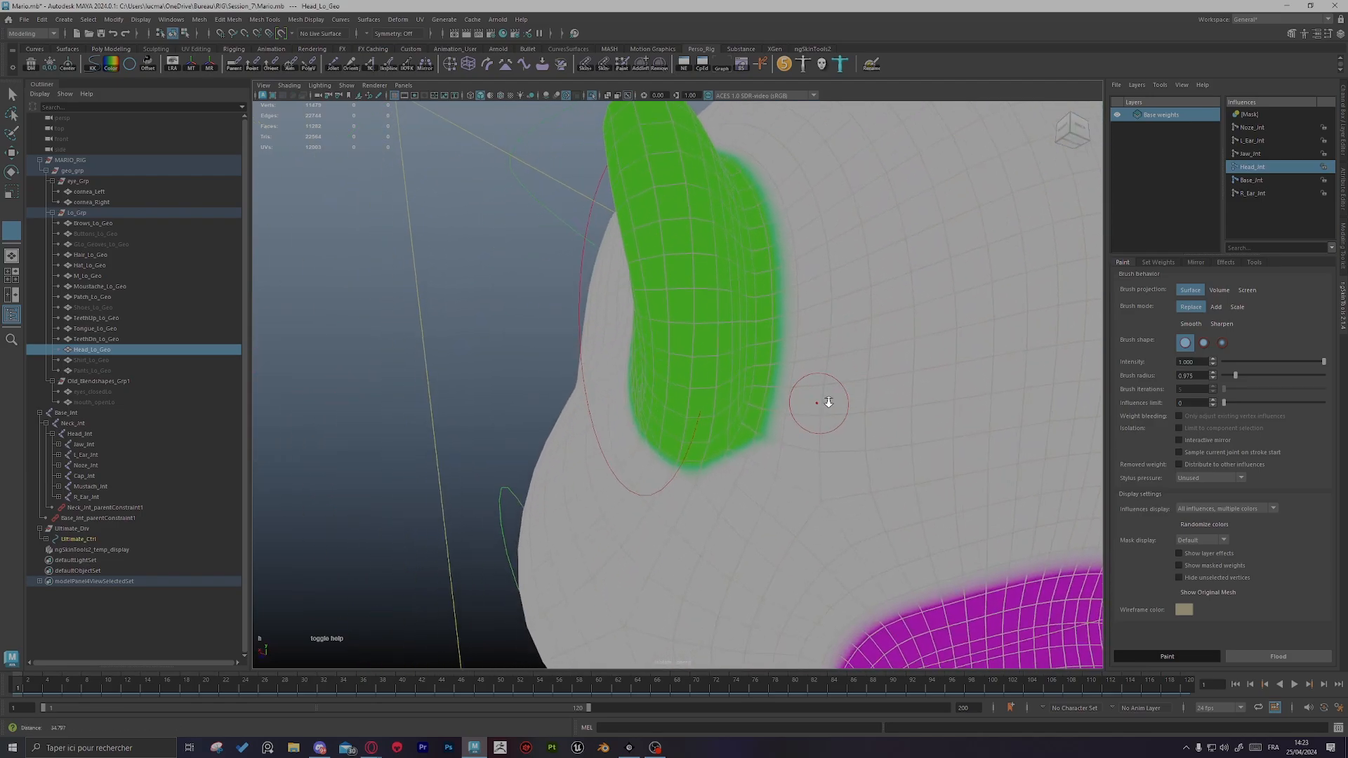
Step: Examine the Head_Jnt weights around the left ear from the front, side and back of the head
alt+right_drag(824, 403, 710, 381)
alt+drag(709, 382, 883, 409)
alt+middle_drag(883, 410, 935, 442)
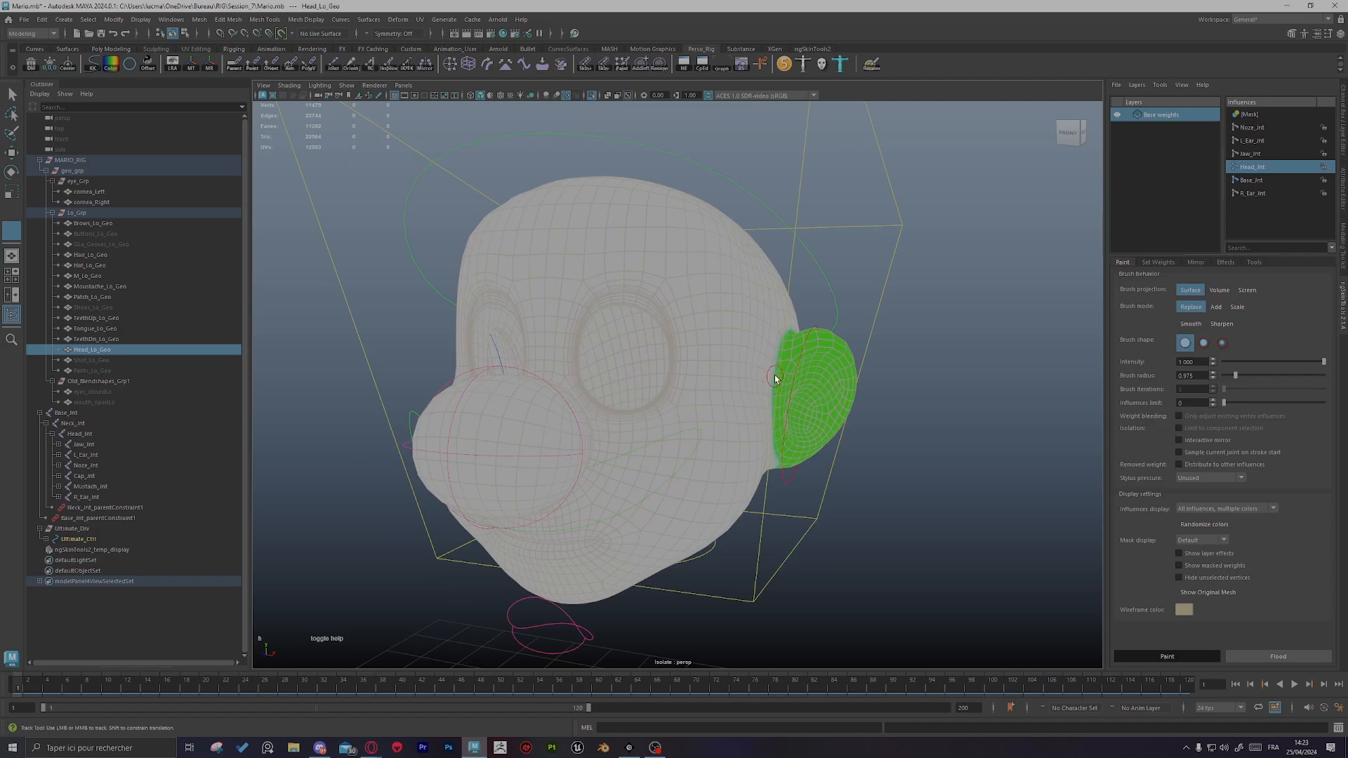
alt+drag(618, 418, 569, 404)
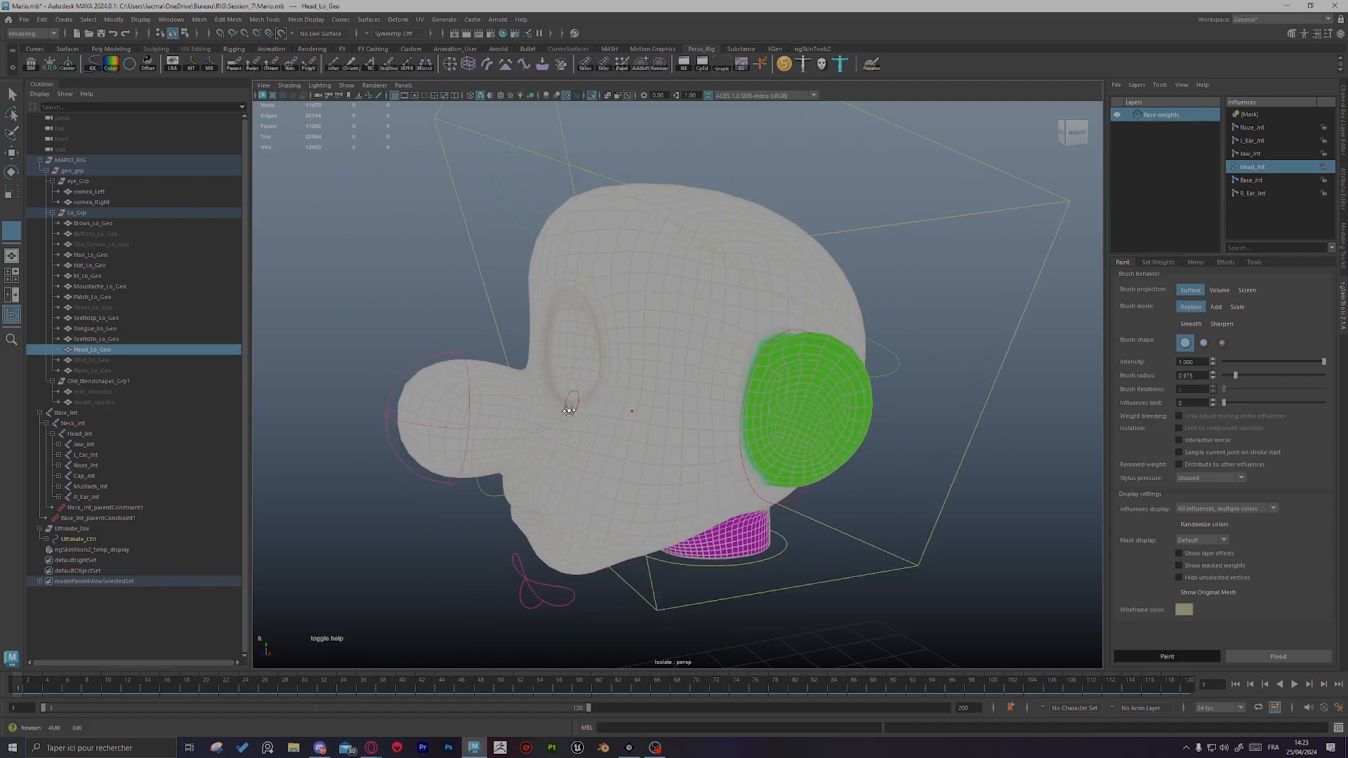
alt+right_drag(569, 404, 719, 434)
alt+drag(719, 434, 631, 423)
alt+right_drag(631, 422, 709, 412)
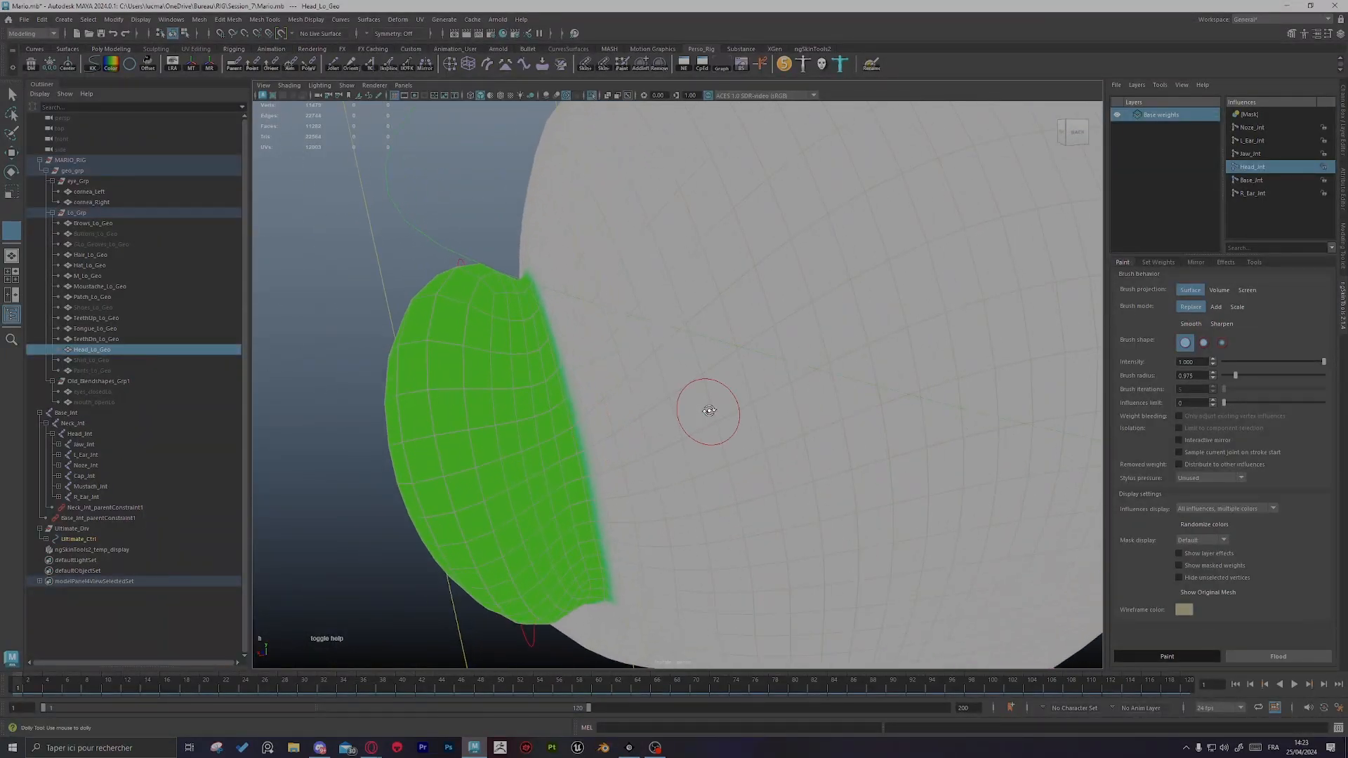
alt+drag(710, 412, 733, 393)
alt+right_drag(733, 393, 652, 376)
Step: Pick L_Ear_Jnt as the active influence and inspect the left ear's weights from behind and the side
click(609, 380)
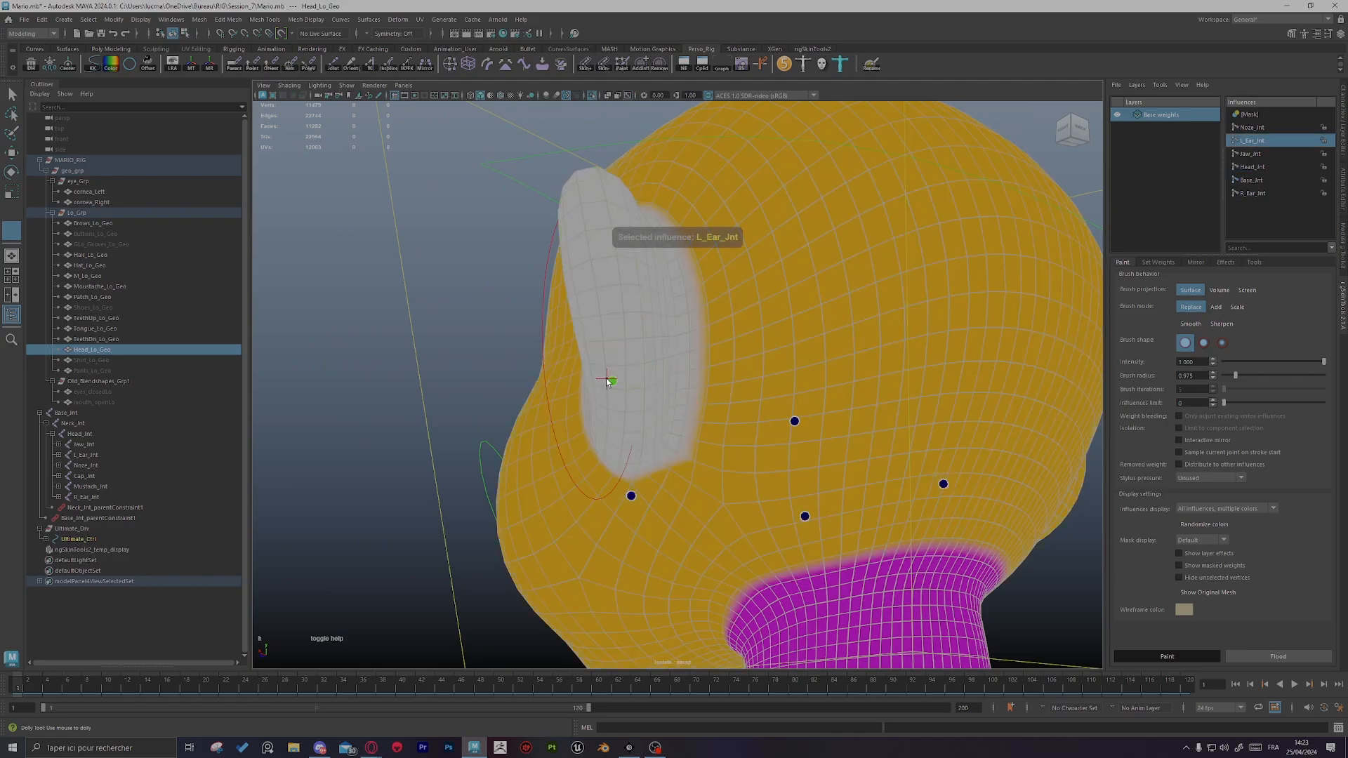
click(786, 397)
click(607, 380)
alt+drag(636, 401, 822, 421)
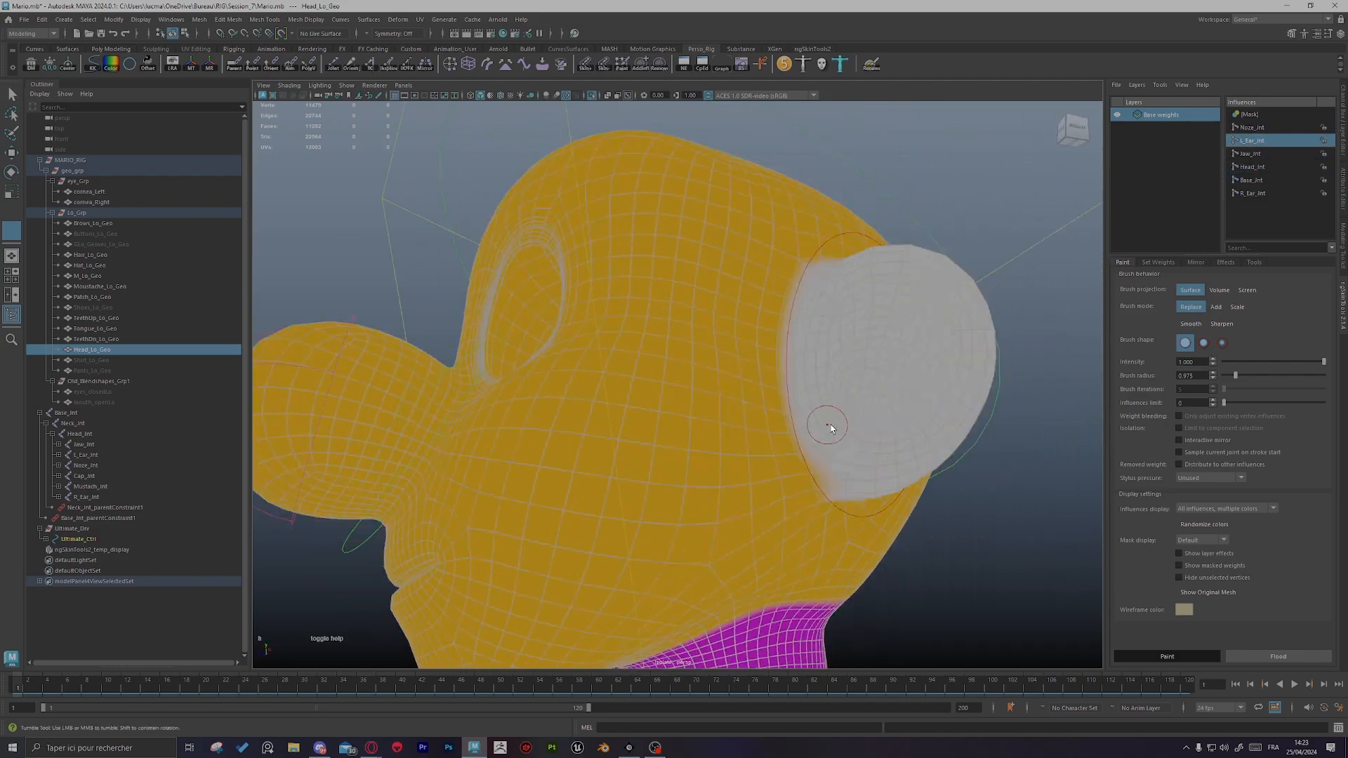
alt+right_drag(821, 421, 807, 451)
alt+drag(807, 451, 857, 449)
alt+right_drag(856, 450, 765, 490)
Step: Compare the Head_Jnt and L_Ear_Jnt weights by picking each joint in the viewport
click(732, 391)
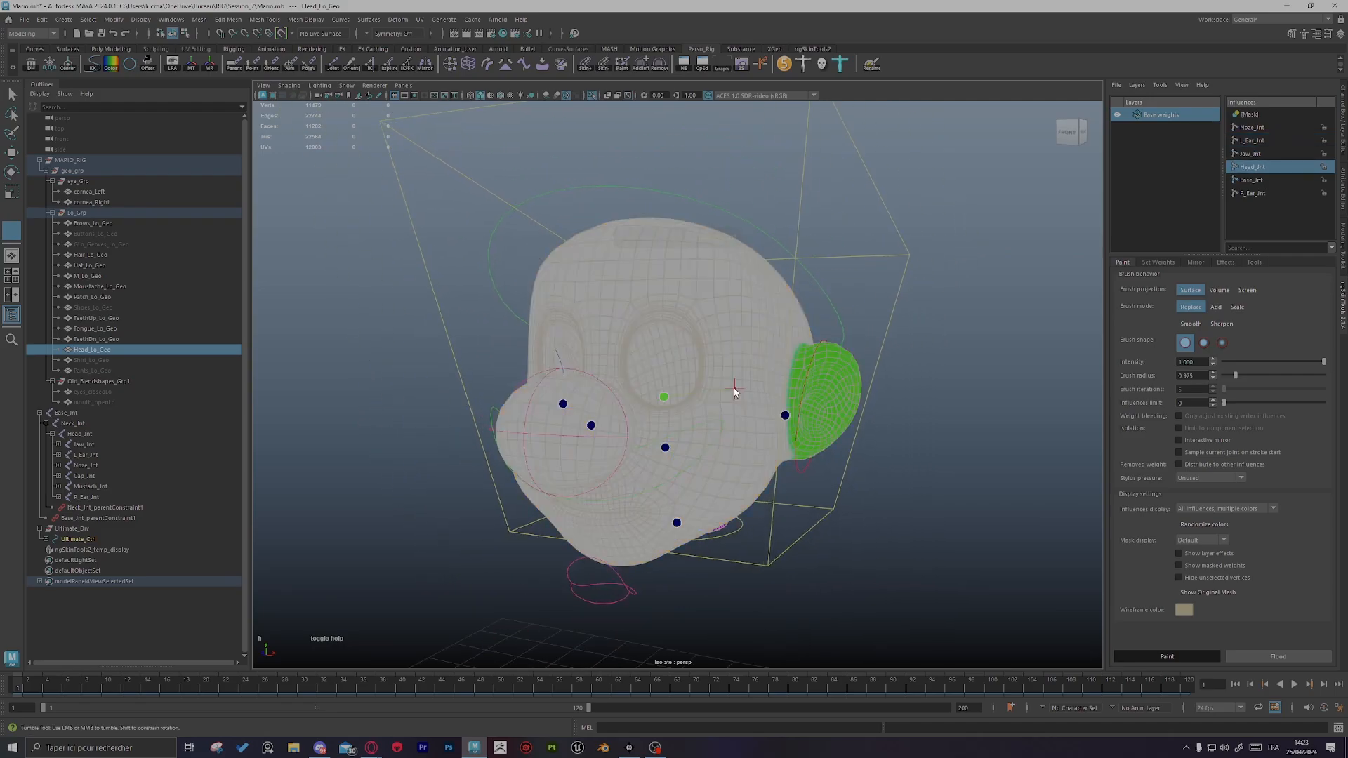
alt+drag(735, 413, 674, 388)
alt+middle_drag(692, 444, 730, 405)
click(731, 390)
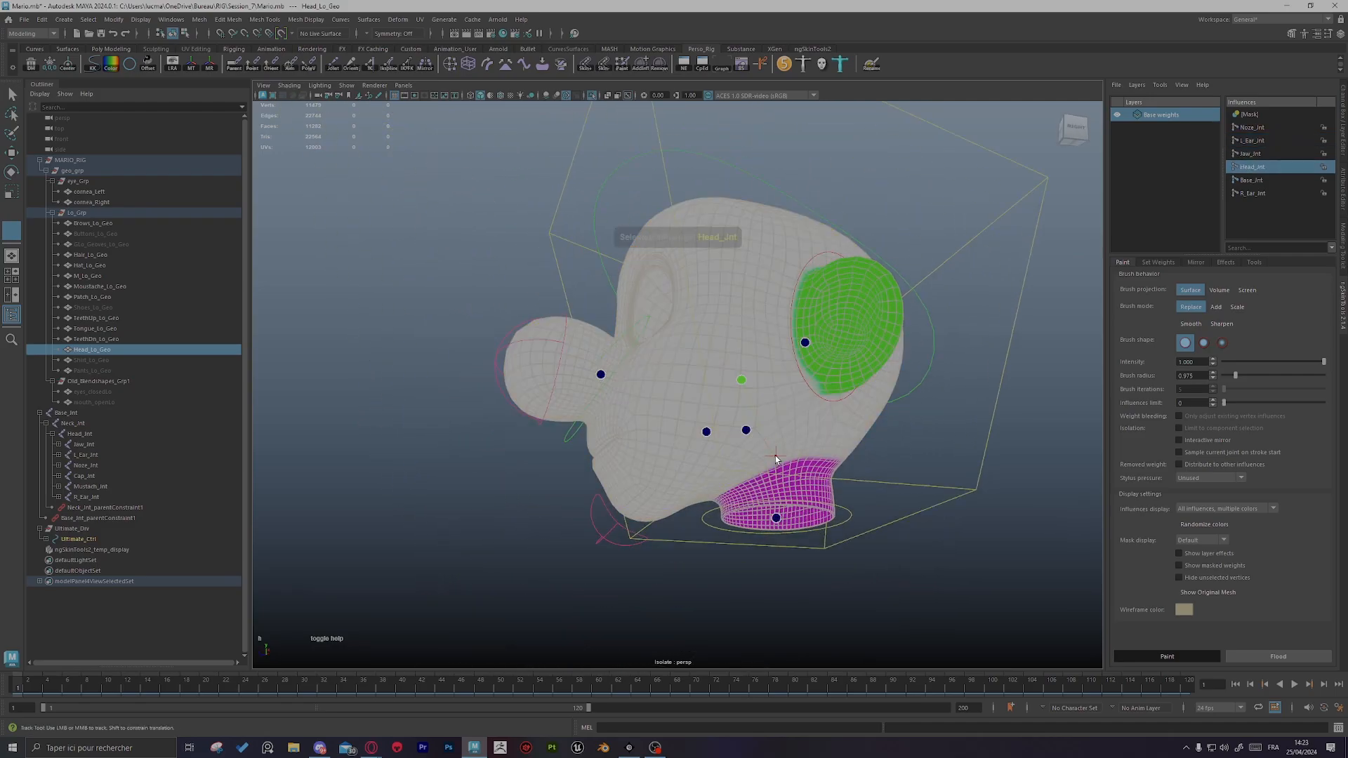
click(791, 349)
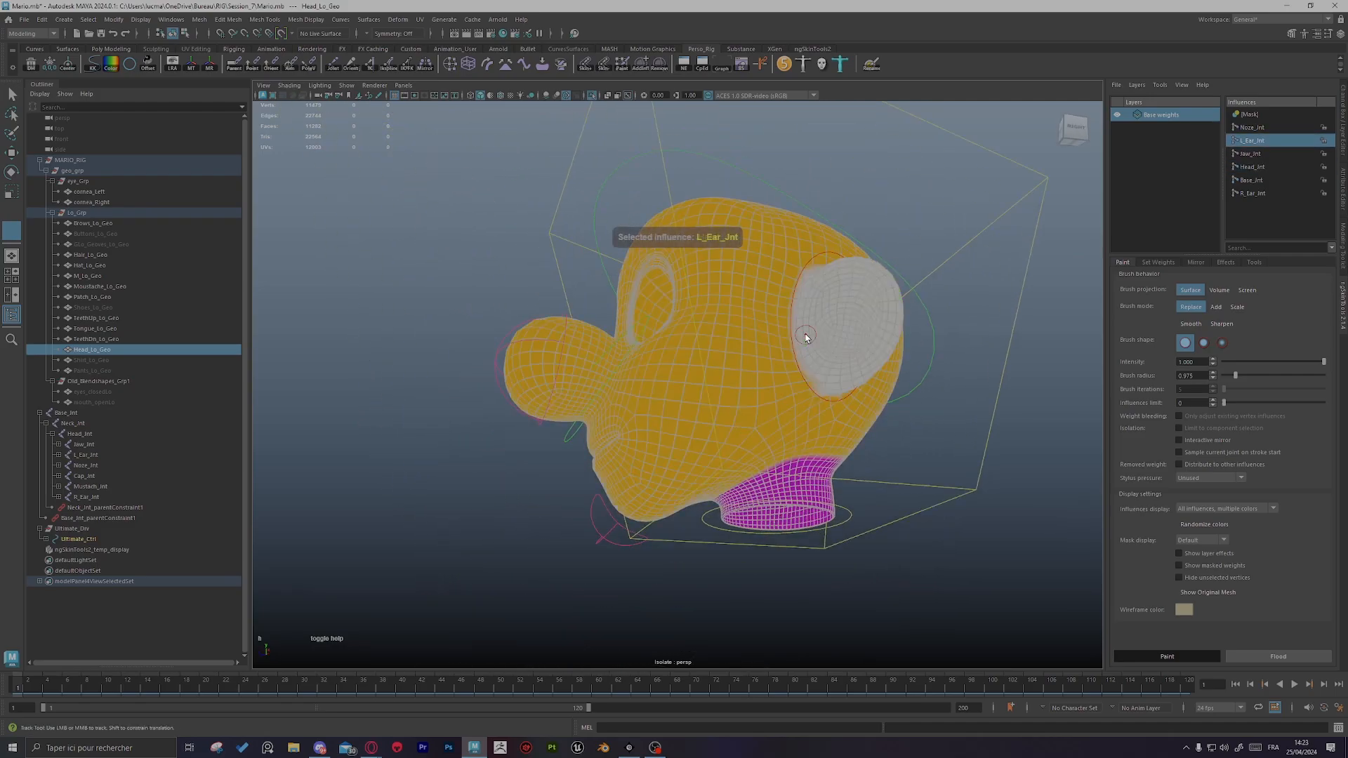
Step: Pick R_Ear_Jnt and paint its full weight over the front and back of the right ear with brush radius 2.771
alt+drag(803, 335, 732, 430)
click(578, 422)
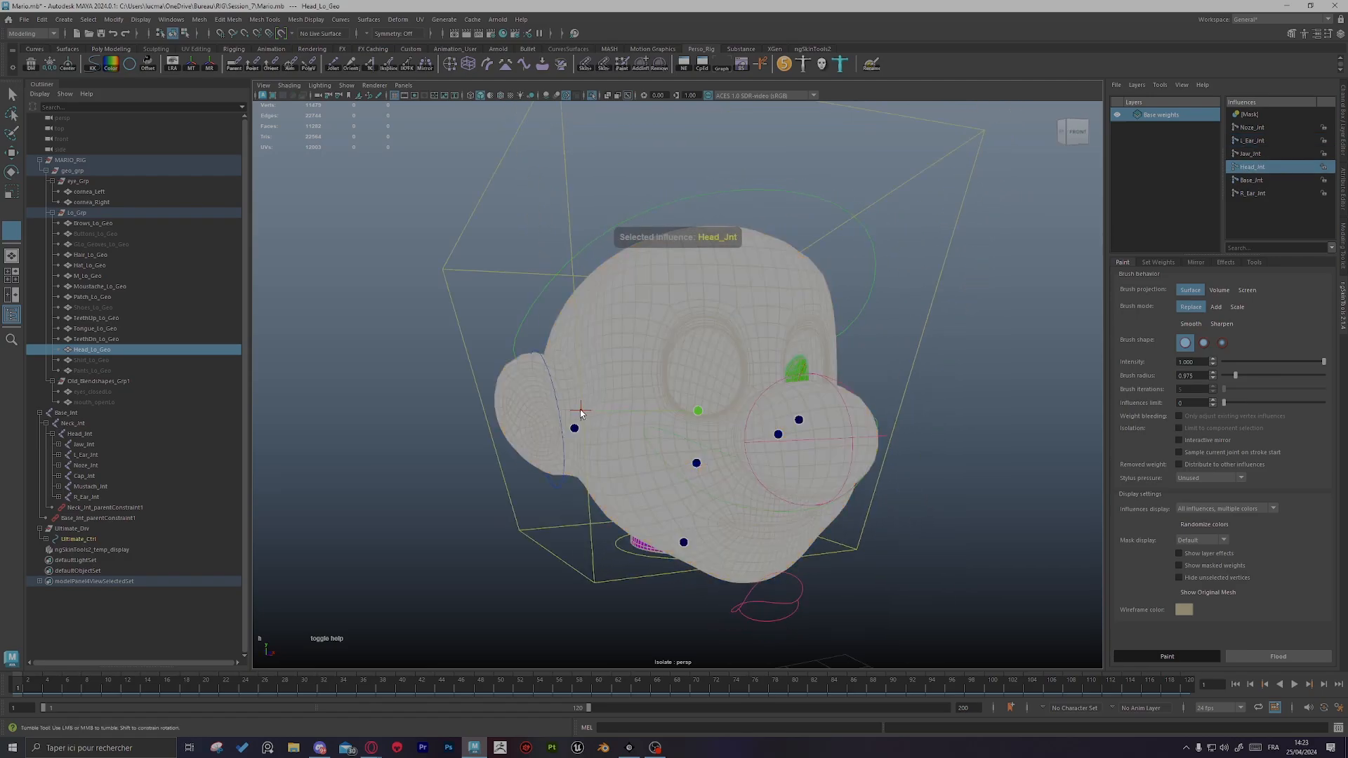
alt+right_drag(577, 431, 608, 452)
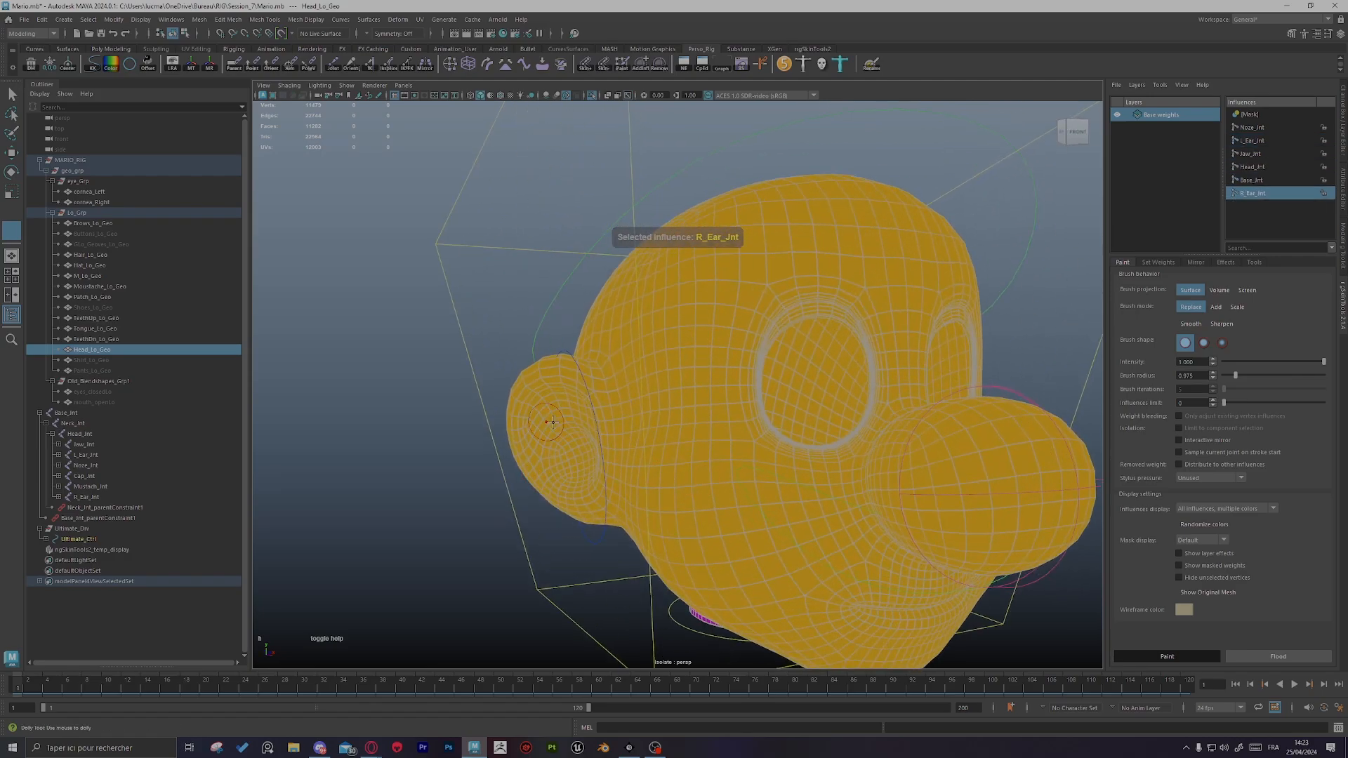
drag(529, 392, 542, 457)
drag(547, 383, 564, 461)
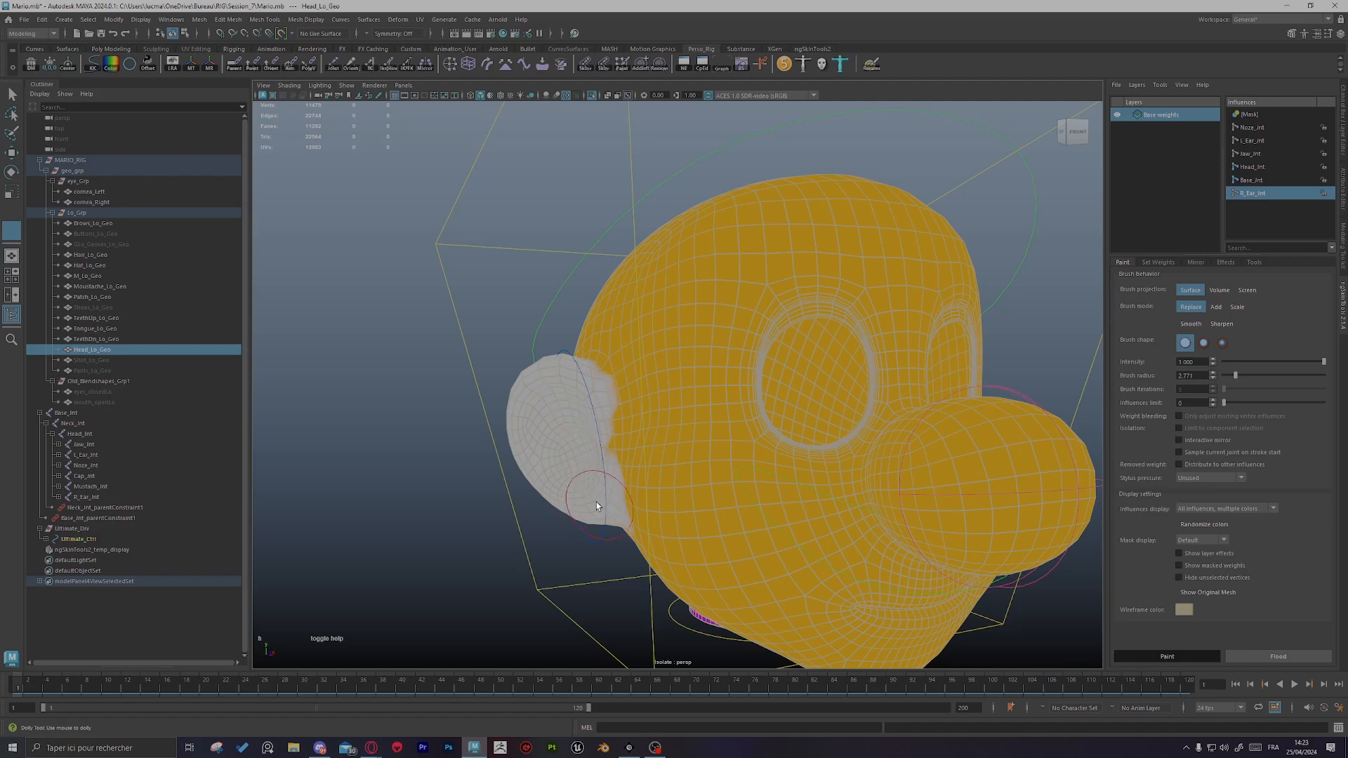
alt+drag(596, 504, 662, 391)
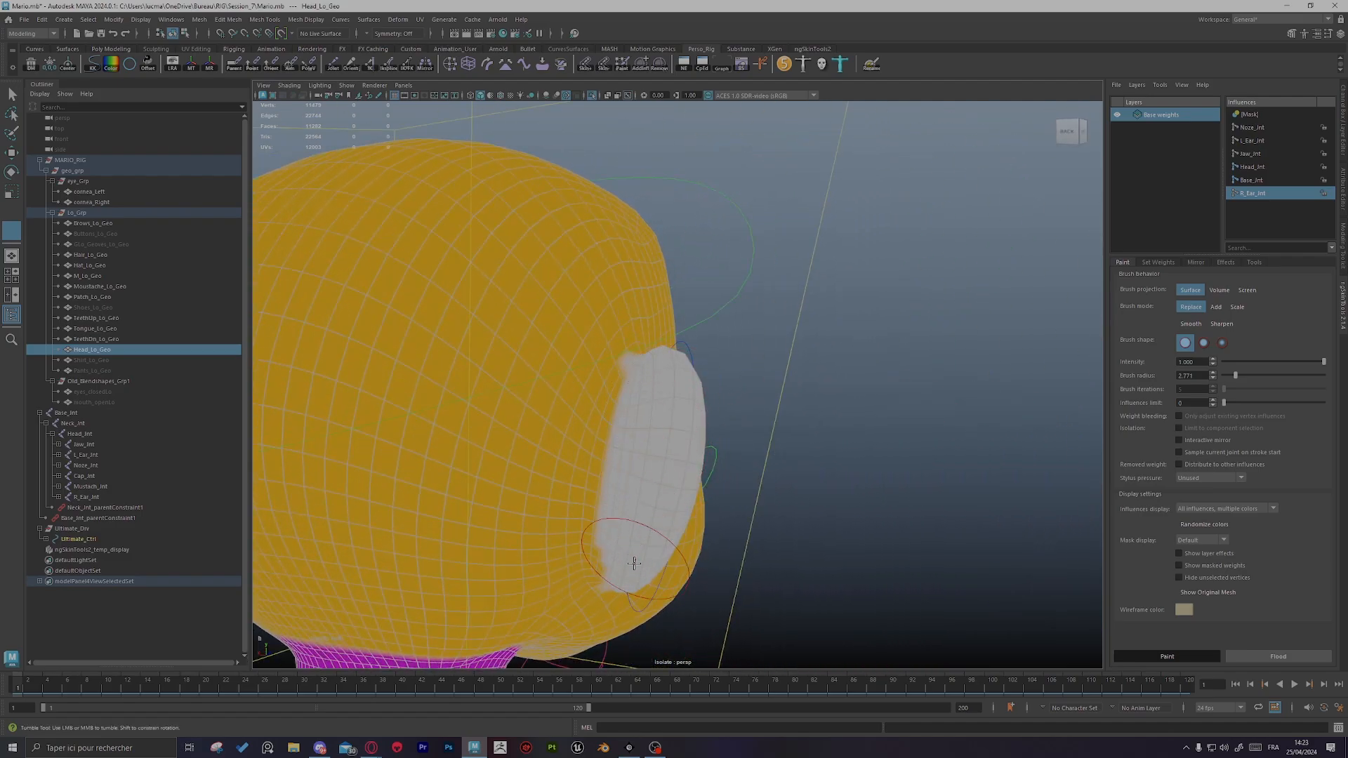
scroll(732, 480, down, 4)
alt+drag(733, 480, 500, 431)
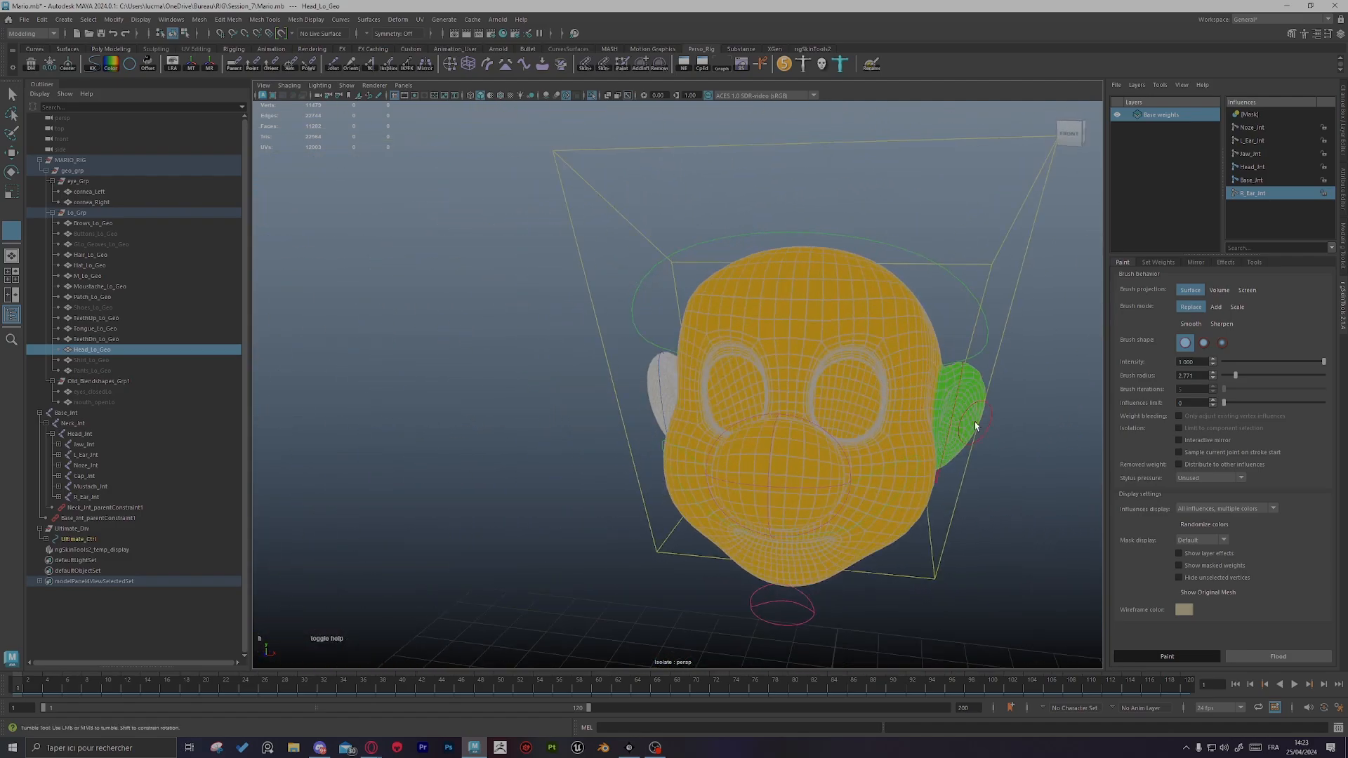
Step: Open the weight mirroring options and examine the right and left ears' weights
scroll(975, 422, up, 3)
alt+middle_drag(937, 449, 896, 475)
alt+drag(780, 441, 844, 432)
alt+middle_drag(845, 432, 1010, 376)
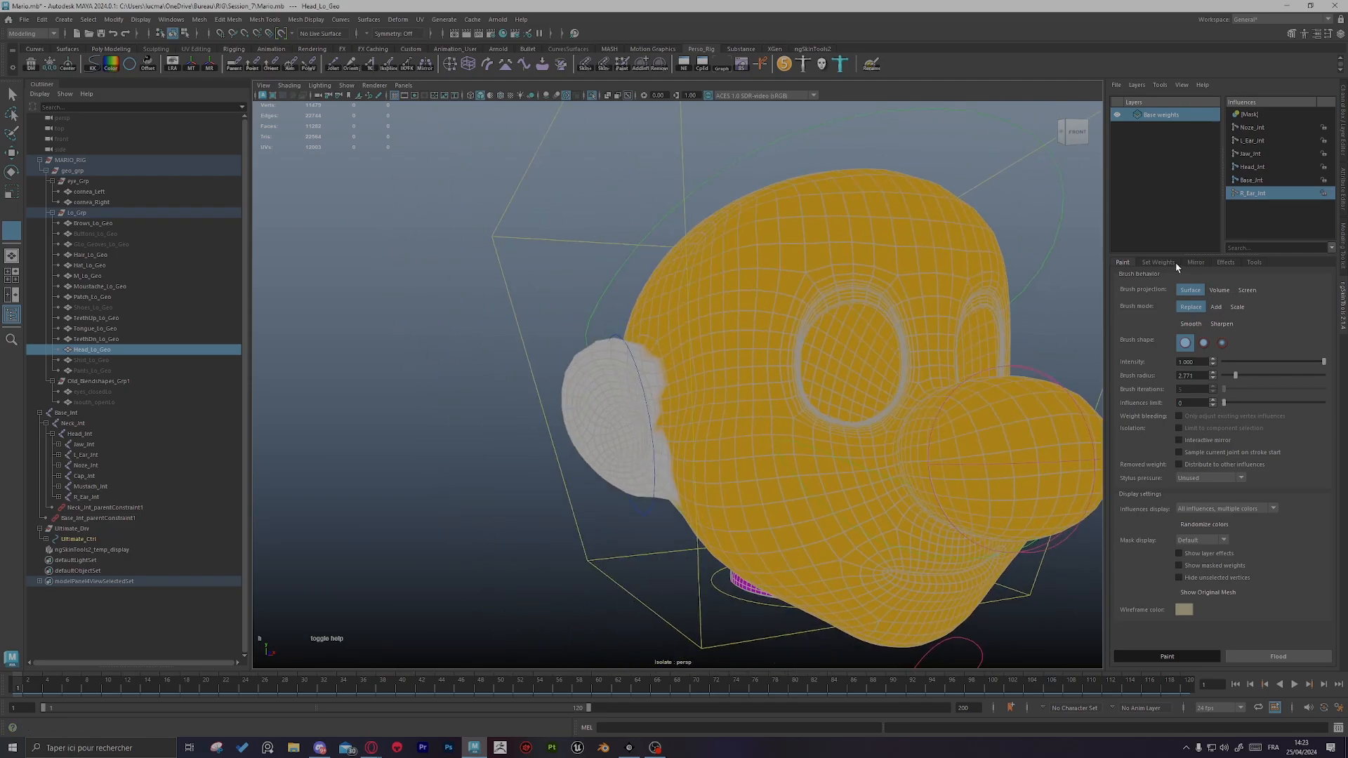
click(1195, 263)
alt+middle_drag(993, 460, 803, 415)
scroll(803, 414, up, 3)
alt+drag(940, 424, 832, 420)
alt+middle_drag(651, 348, 745, 348)
alt+drag(745, 348, 705, 344)
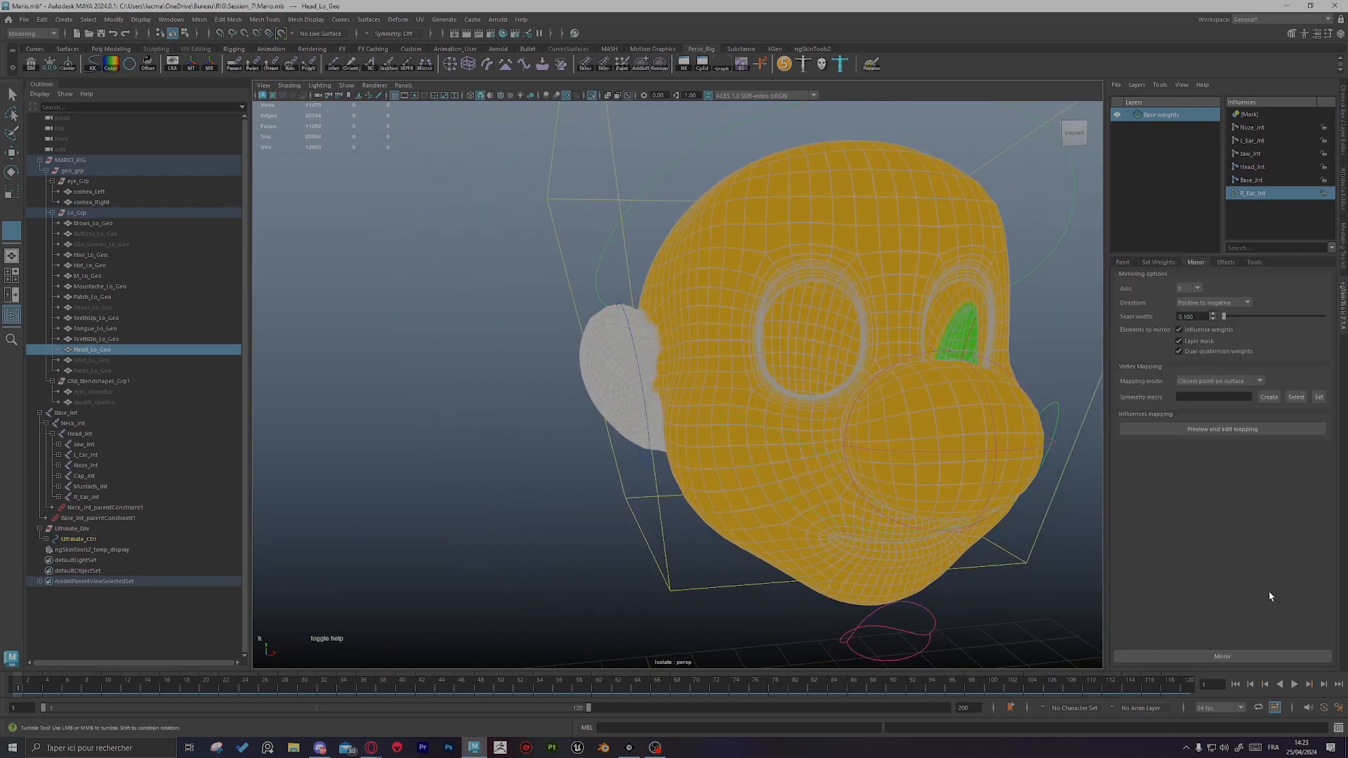
alt+drag(797, 382, 562, 334)
alt+middle_drag(561, 334, 499, 331)
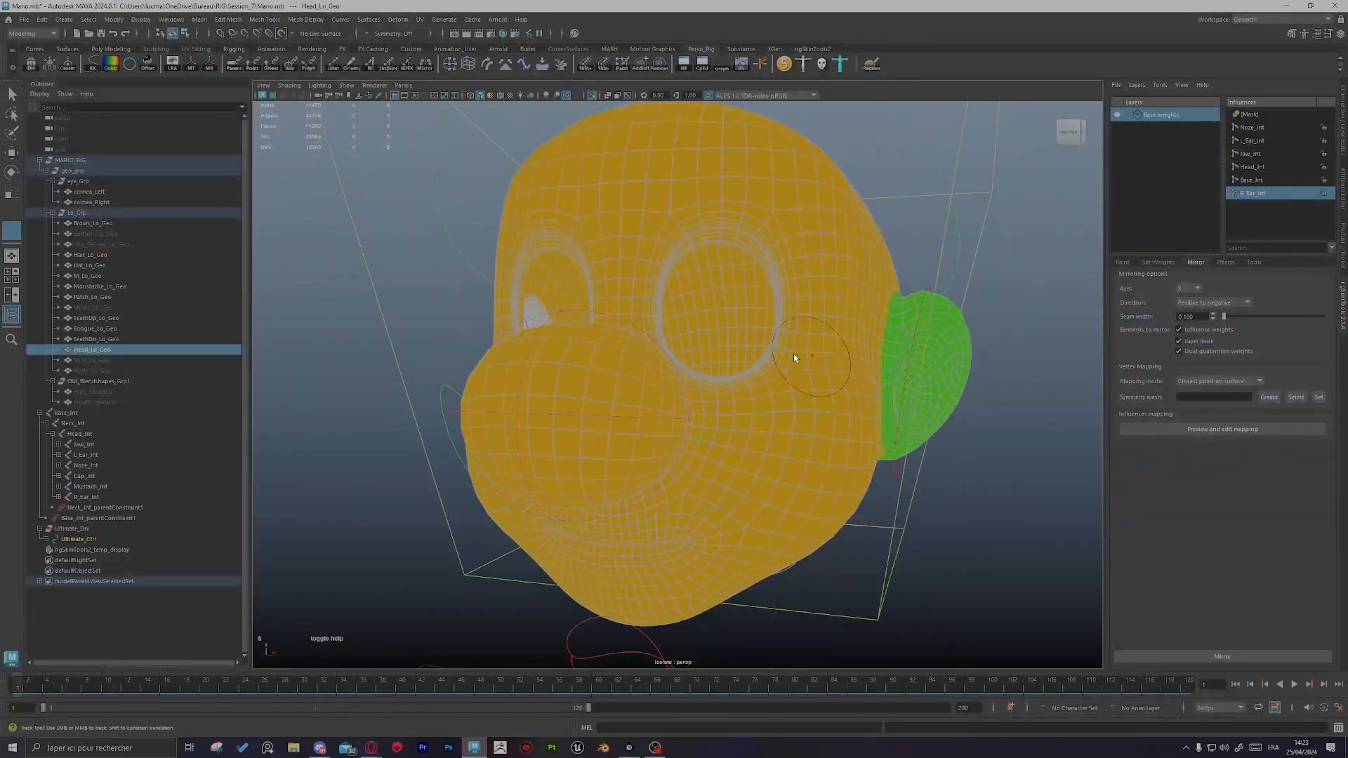
Step: Pick L_Ear_Jnt as the active influence and check the weights of both ears from the front
alt+drag(794, 358, 873, 351)
alt+right_drag(874, 350, 683, 334)
alt+drag(683, 334, 708, 372)
key(d)
click(837, 363)
key(d)
alt+drag(836, 382, 752, 385)
key(d)
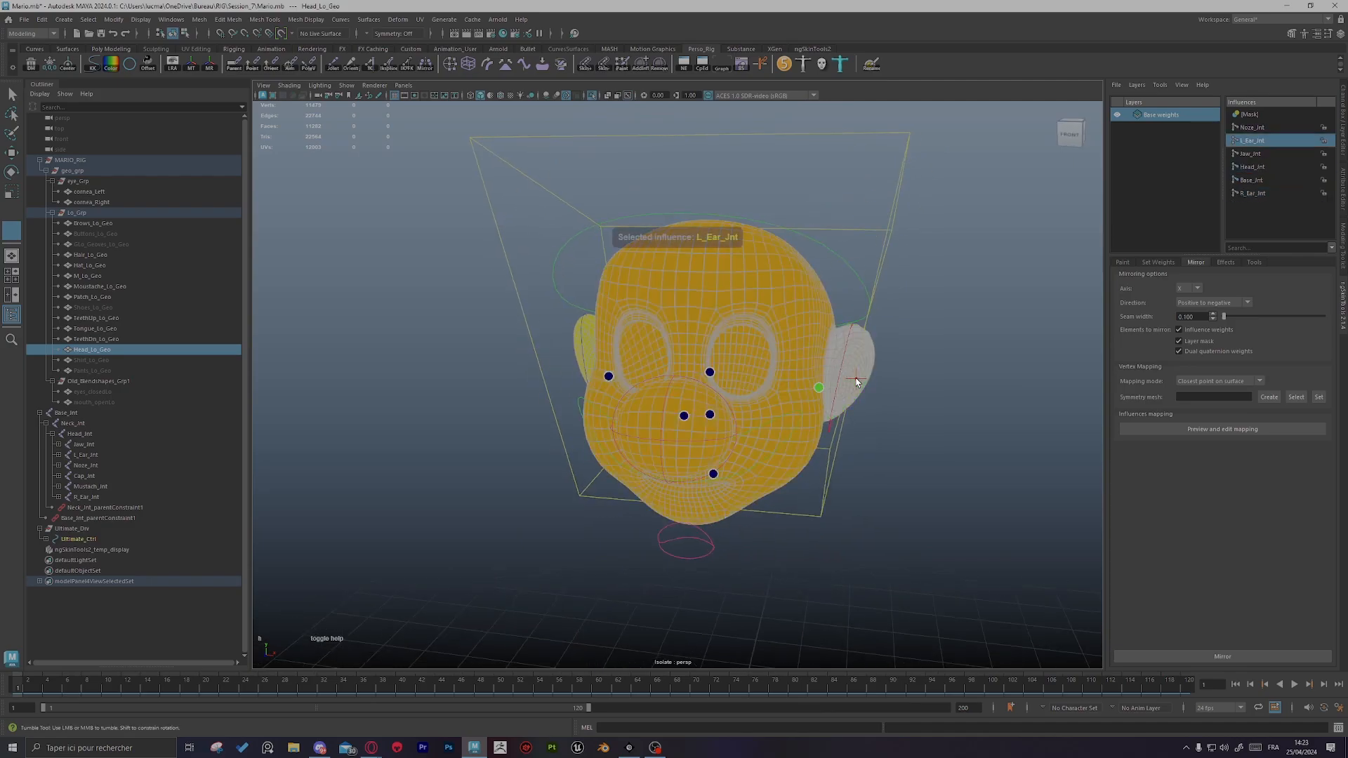
alt+drag(856, 382, 653, 401)
Step: Pick Head_Jnt, Jaw_Jnt and R_Ear_Jnt in turn to review their weights from the side of the head
key(d)
alt+right_drag(653, 401, 727, 436)
alt+middle_drag(726, 436, 771, 369)
alt+right_drag(771, 370, 799, 394)
alt+drag(800, 394, 782, 386)
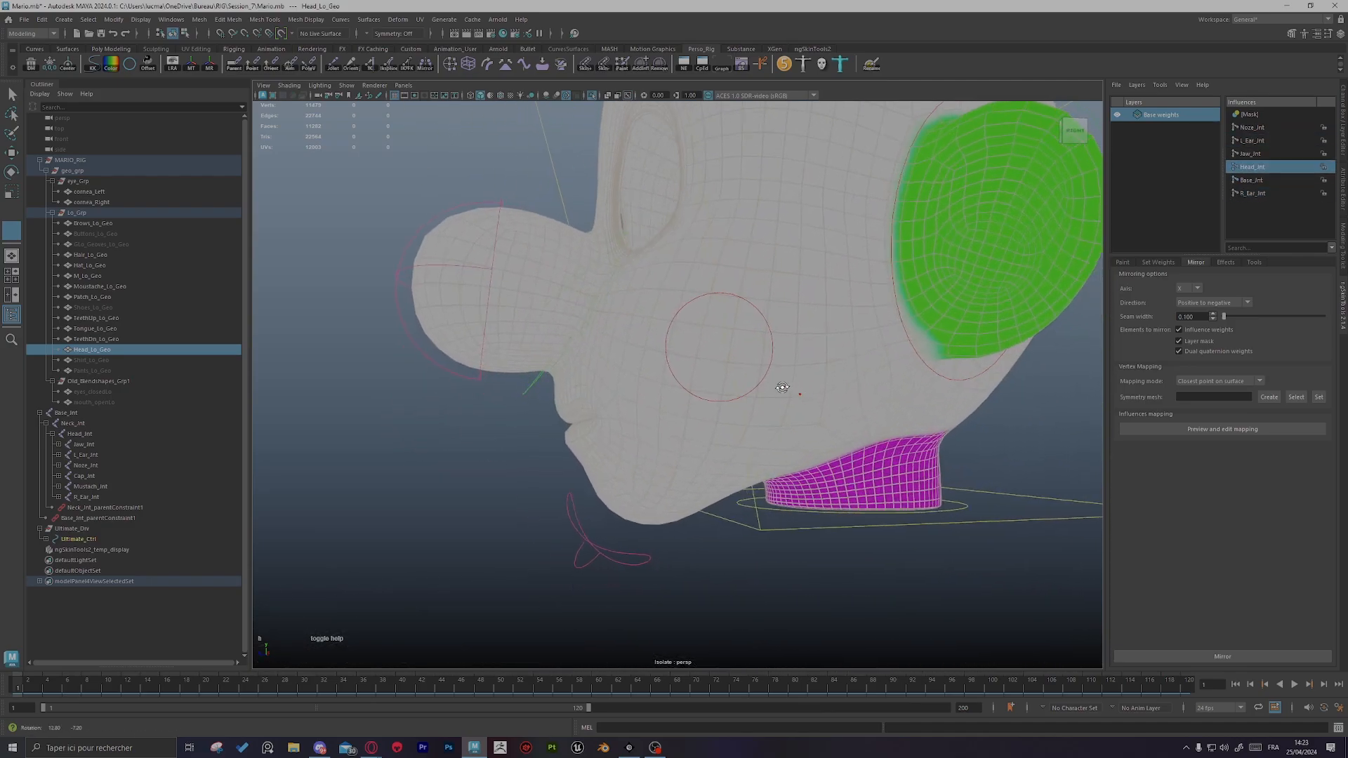
key(d)
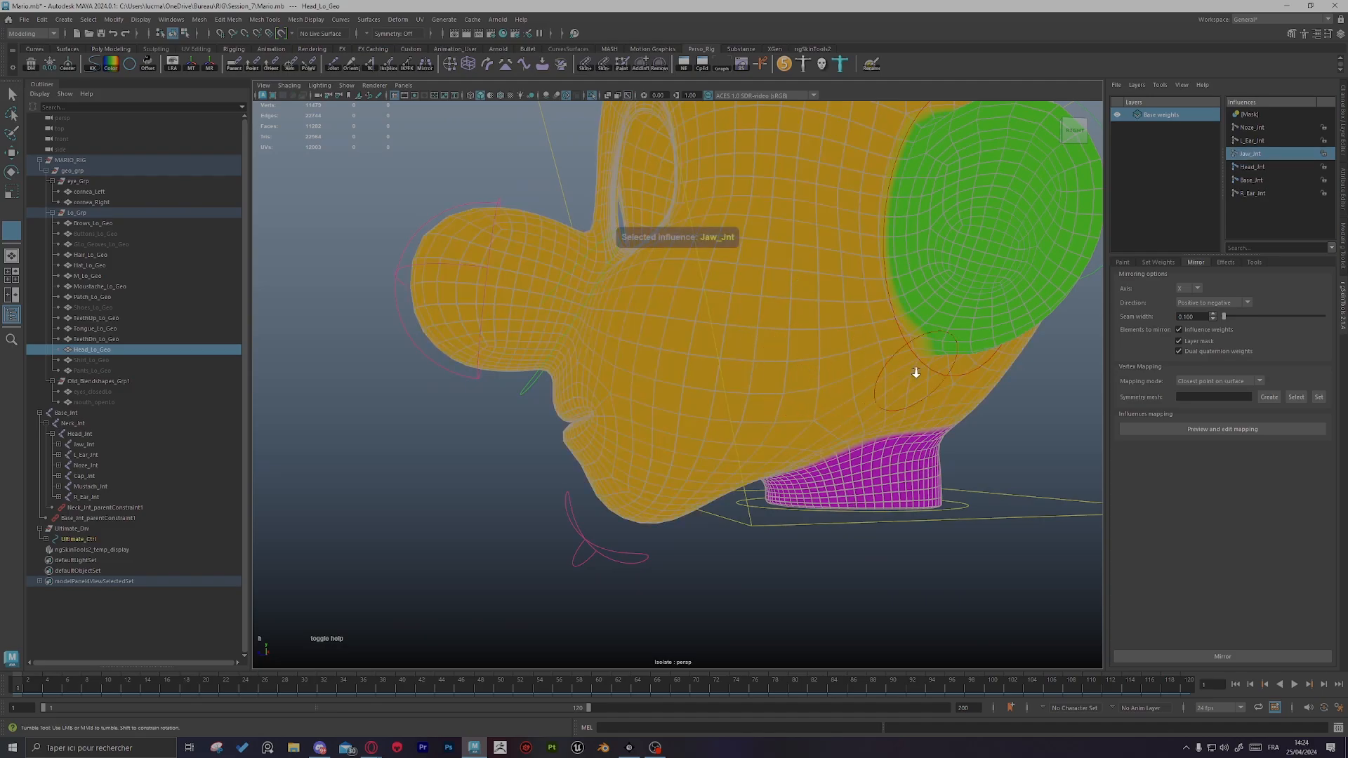
alt+right_drag(915, 373, 782, 363)
click(718, 348)
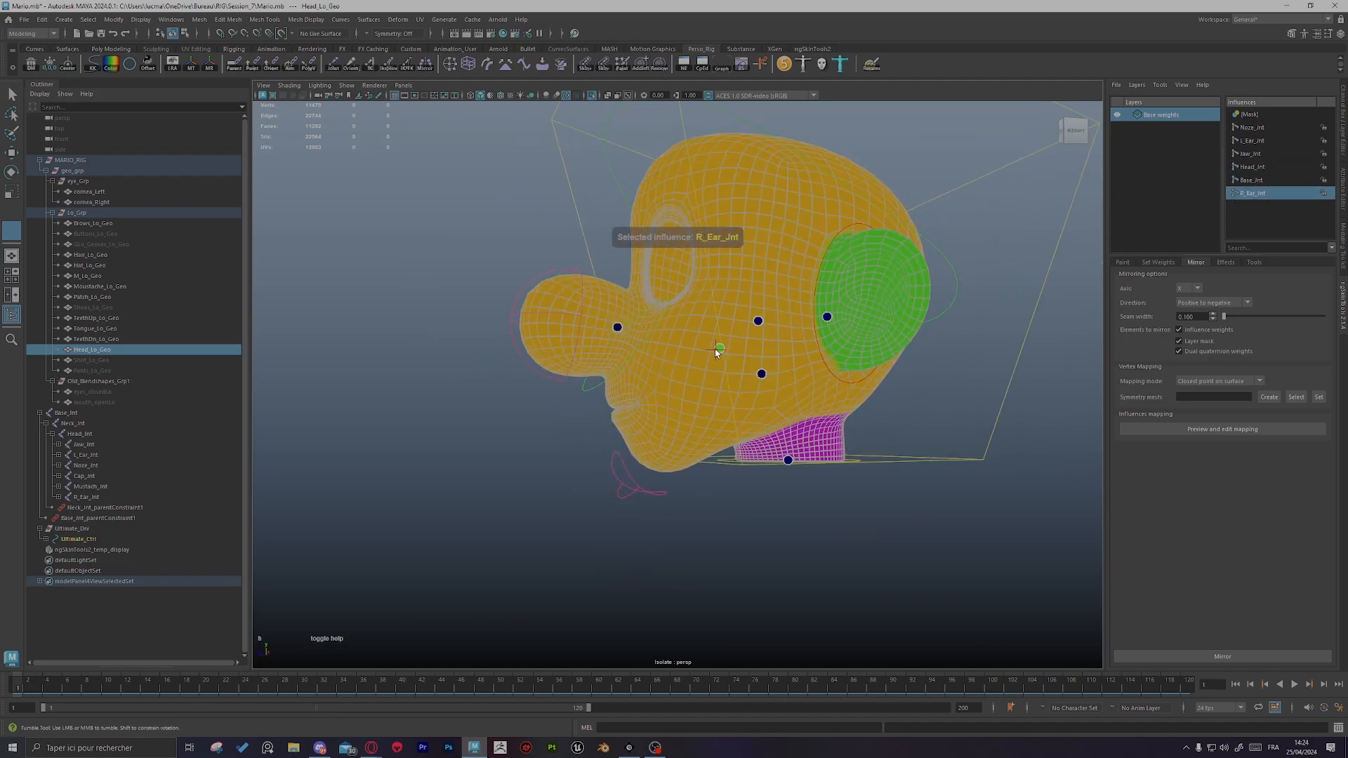
Step: Make Noze_Jnt the active paint influence and bring the nose into view
alt+drag(716, 351, 776, 370)
click(760, 325)
click(686, 361)
alt+right_drag(686, 361, 793, 376)
alt+drag(794, 376, 756, 385)
click(765, 387)
click(691, 323)
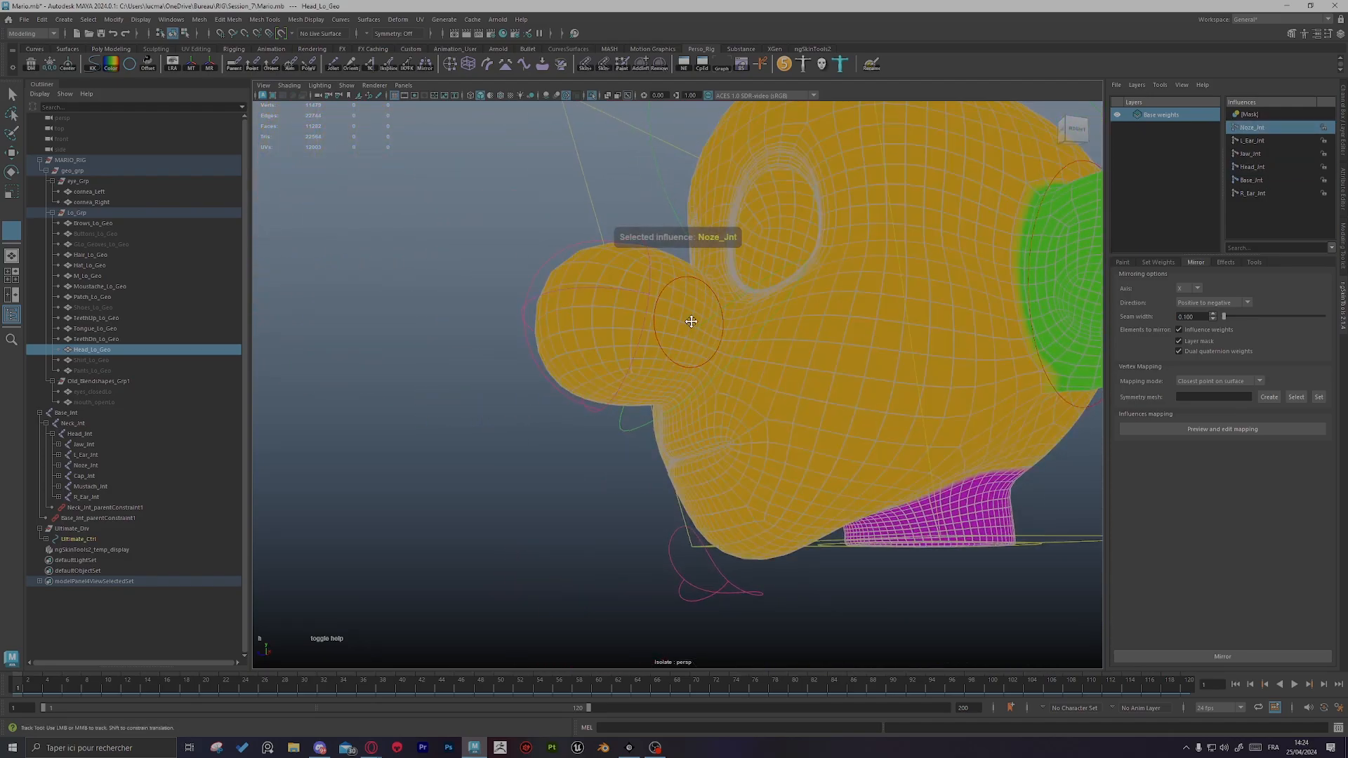
alt+middle_drag(690, 321, 768, 372)
alt+right_drag(769, 372, 802, 453)
alt+drag(801, 453, 843, 421)
Step: Paint full Noze_Jnt weight over the front and top of the nose, checking the coverage against Head_Jnt
mouse_move(842, 421)
mouse_down()
mouse_move(817, 347)
mouse_move(866, 400)
mouse_move(737, 504)
mouse_move(668, 473)
mouse_move(722, 421)
mouse_move(823, 468)
mouse_move(799, 440)
mouse_move(815, 403)
mouse_up()
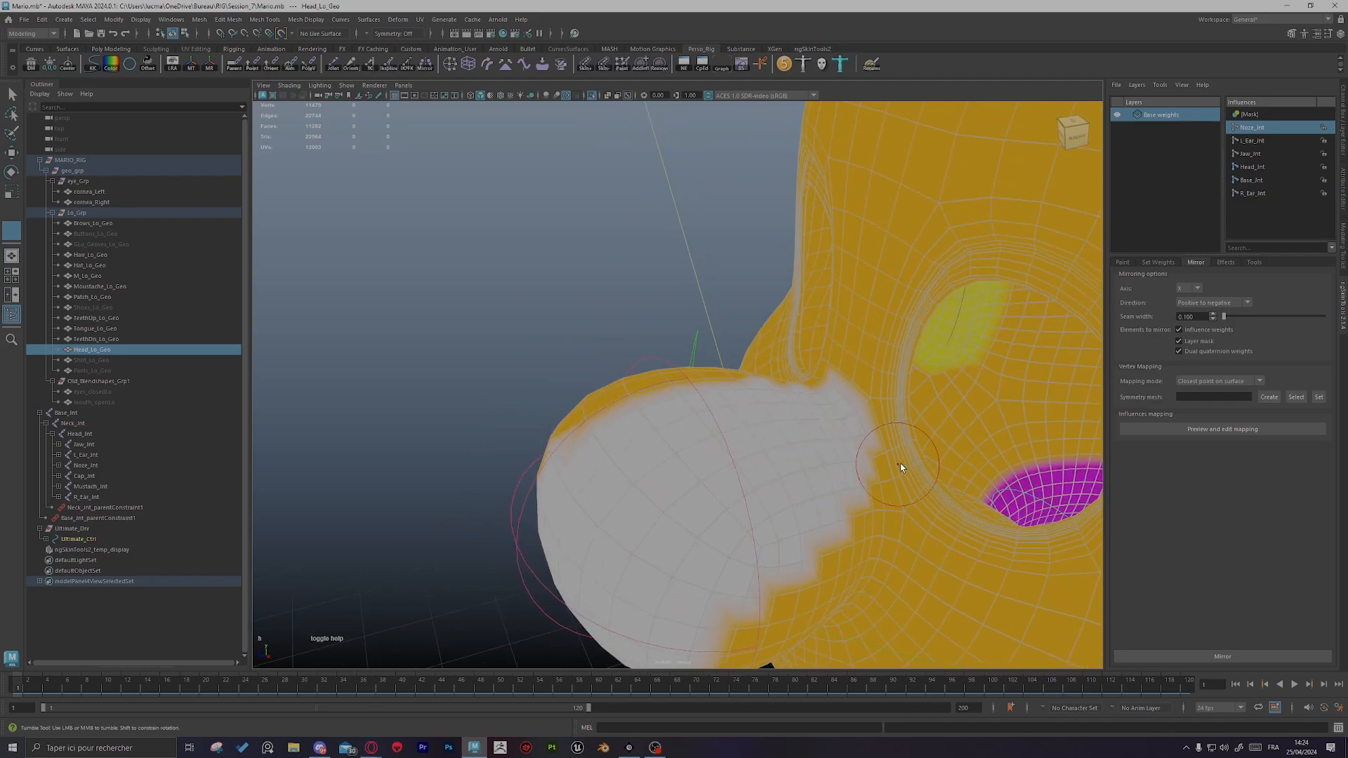
click(924, 411)
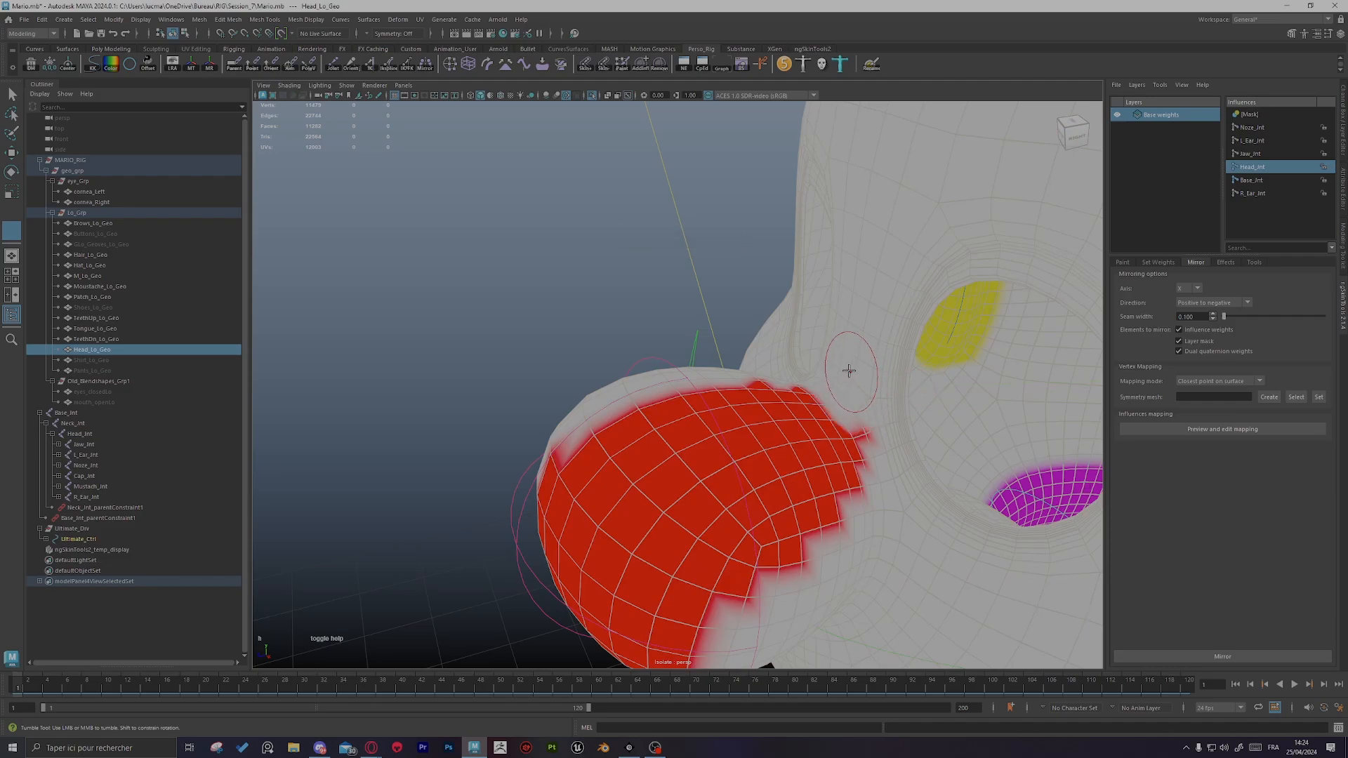
click(797, 483)
alt+drag(765, 478, 753, 420)
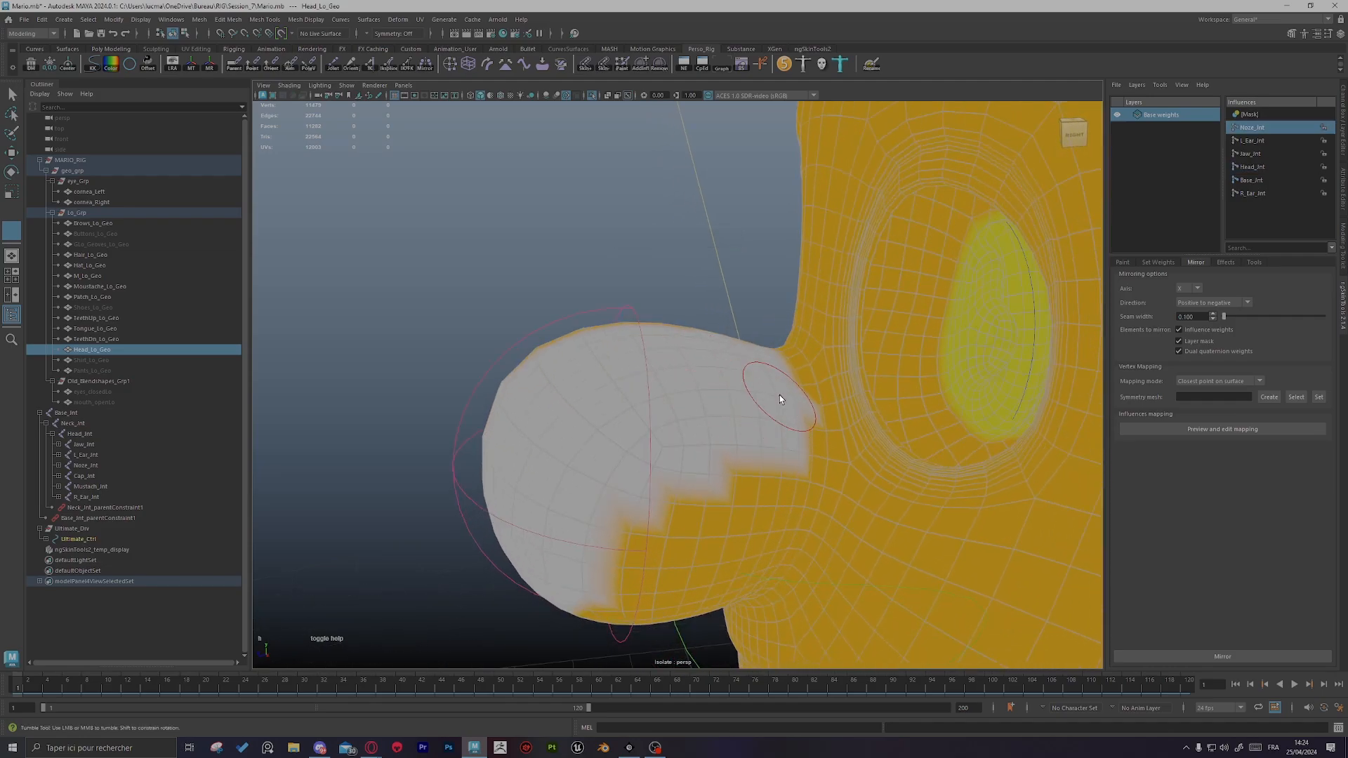
Step: Paint full Noze_Jnt weight over the remaining side, base and underside of the nose
mouse_move(776, 374)
mouse_down()
mouse_move(771, 390)
mouse_move(851, 424)
mouse_move(744, 357)
mouse_up()
drag(770, 313, 762, 360)
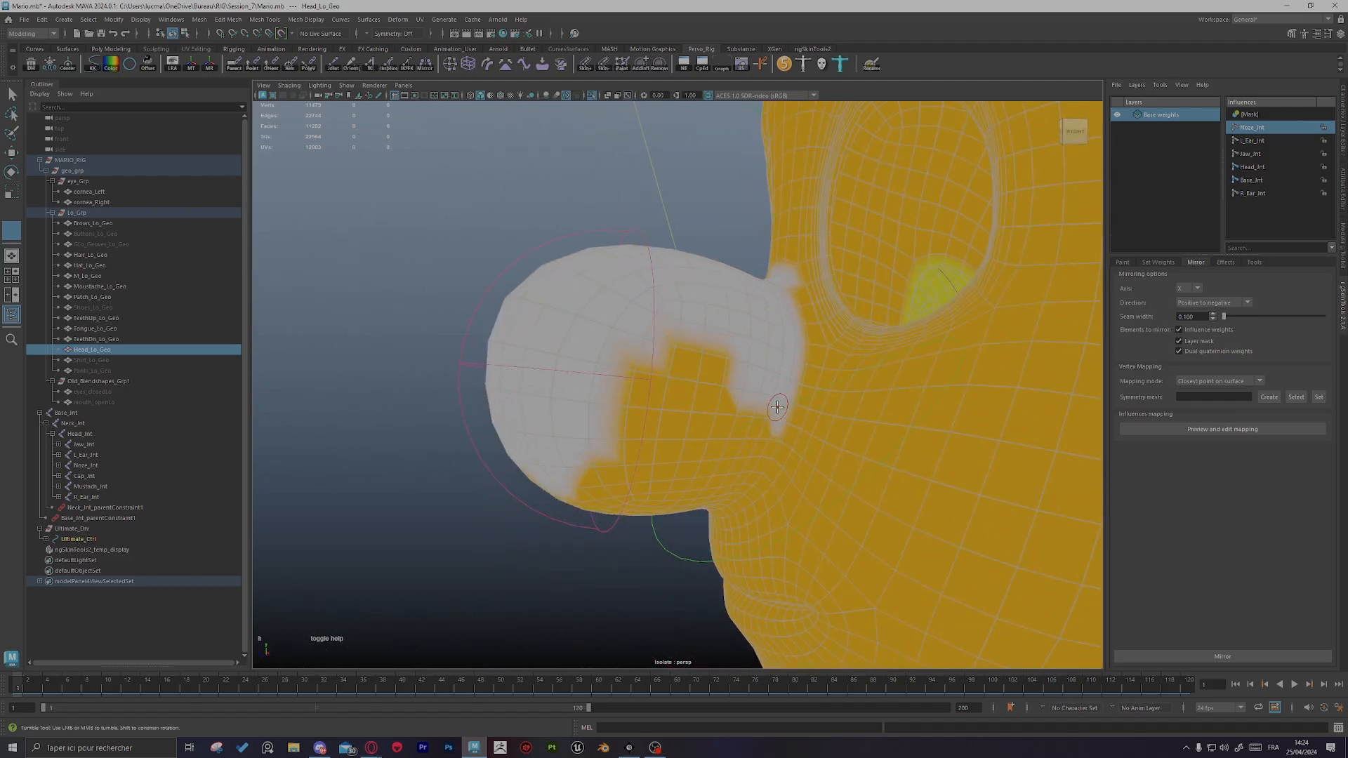
alt+drag(743, 469, 816, 274)
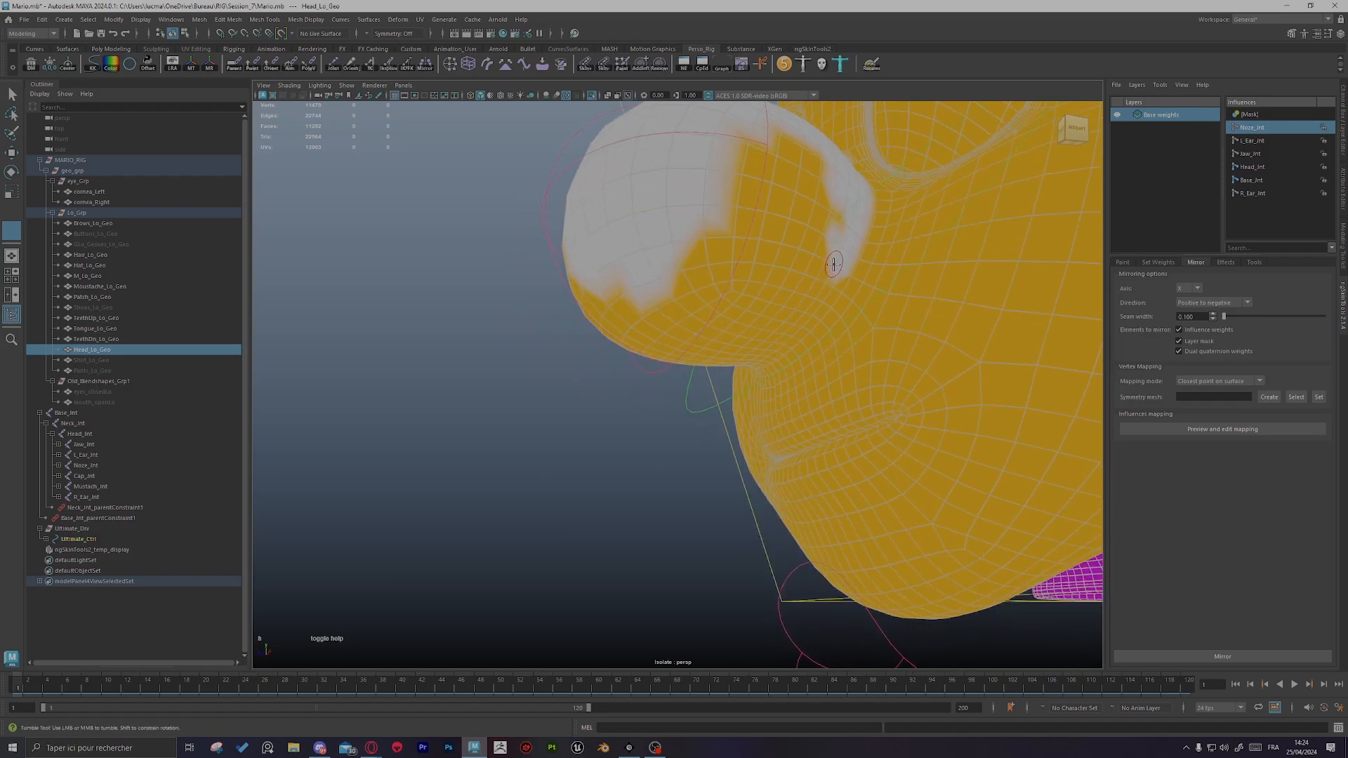
mouse_move(757, 359)
alt+mouse_down()
mouse_move(849, 391)
mouse_move(819, 411)
alt+mouse_up()
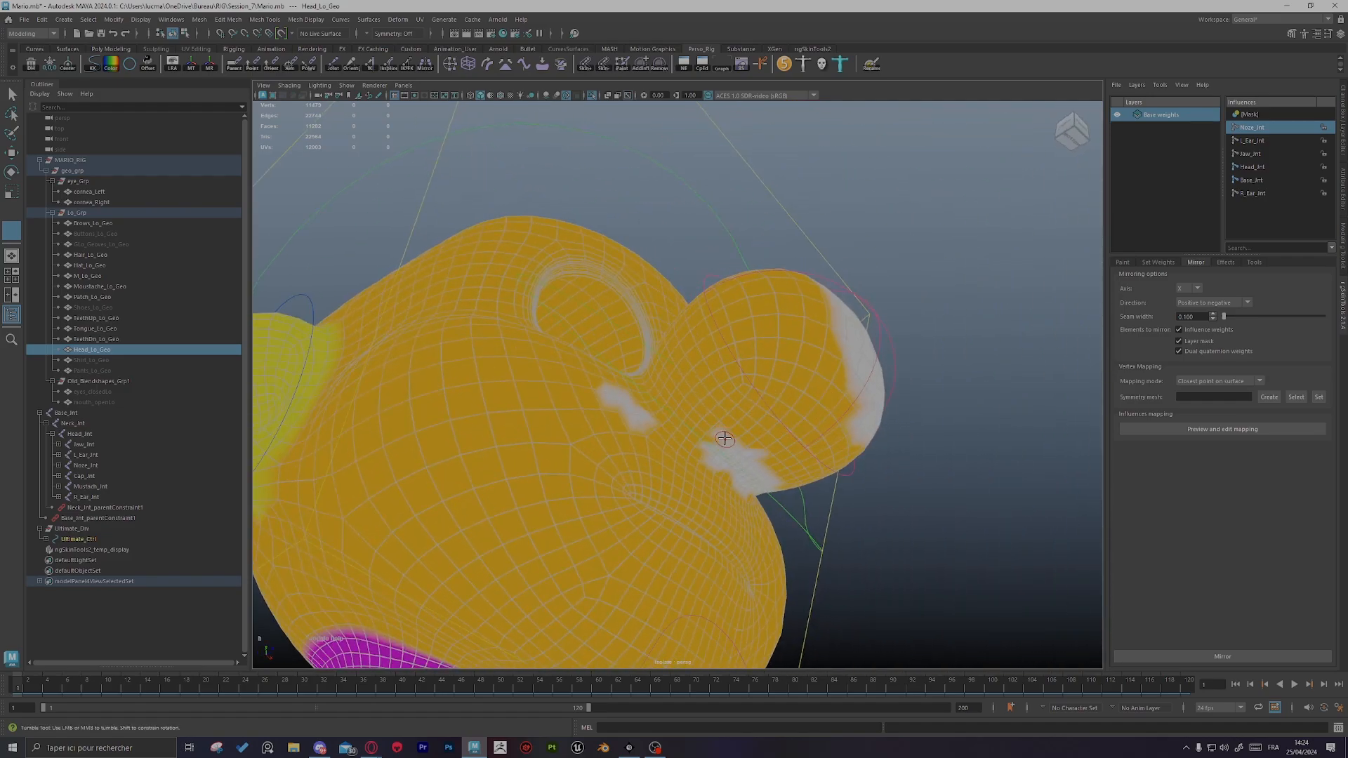
mouse_move(713, 433)
mouse_down()
mouse_move(800, 348)
mouse_move(832, 337)
mouse_move(755, 409)
mouse_up()
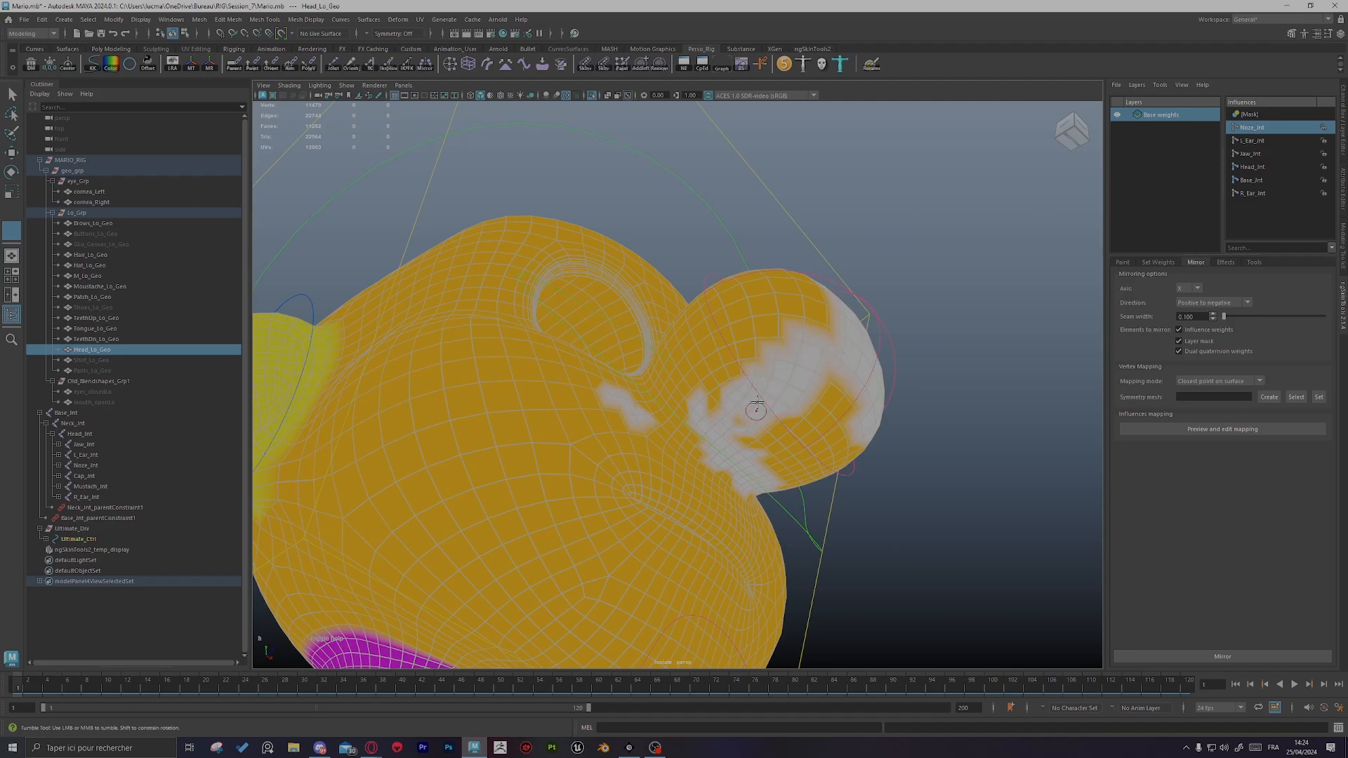
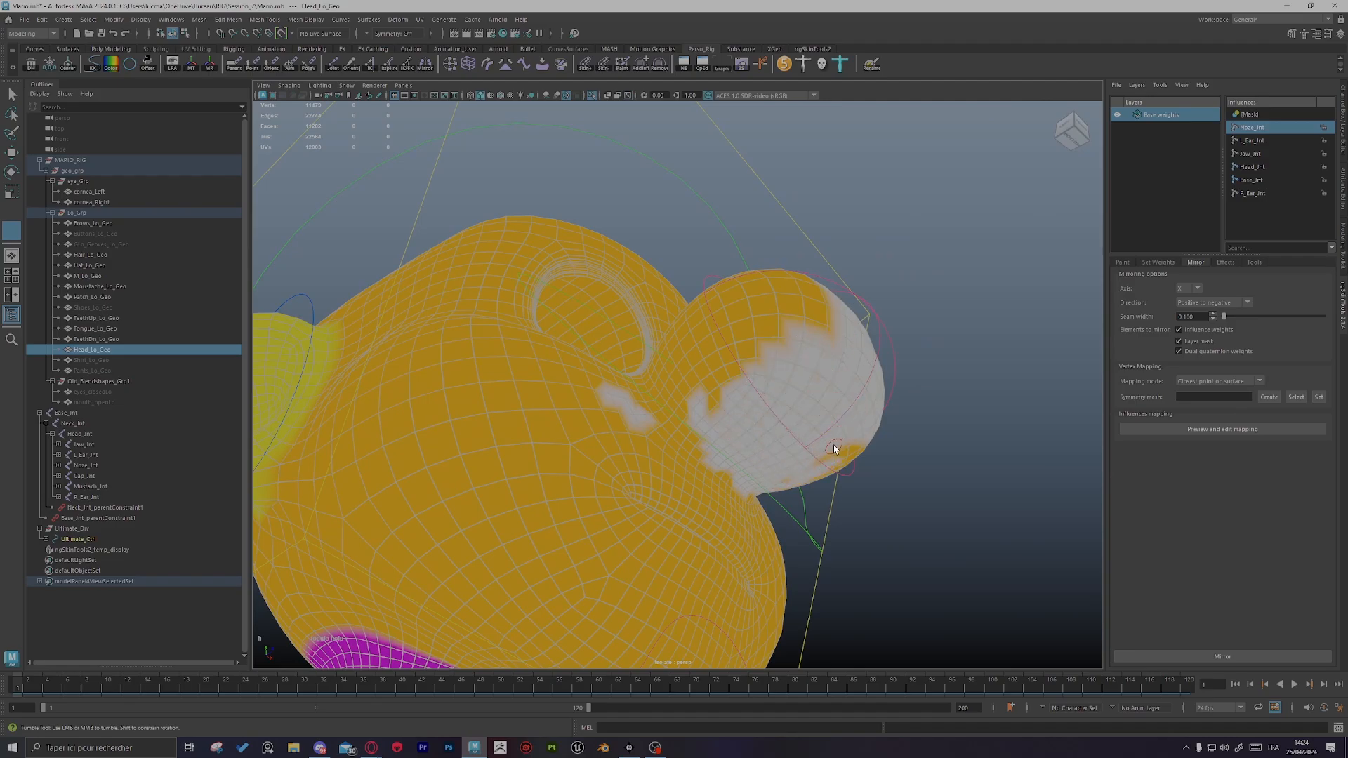
mouse_move(834, 449)
alt+mouse_down()
mouse_move(667, 421)
mouse_move(715, 547)
mouse_move(677, 415)
alt+mouse_up()
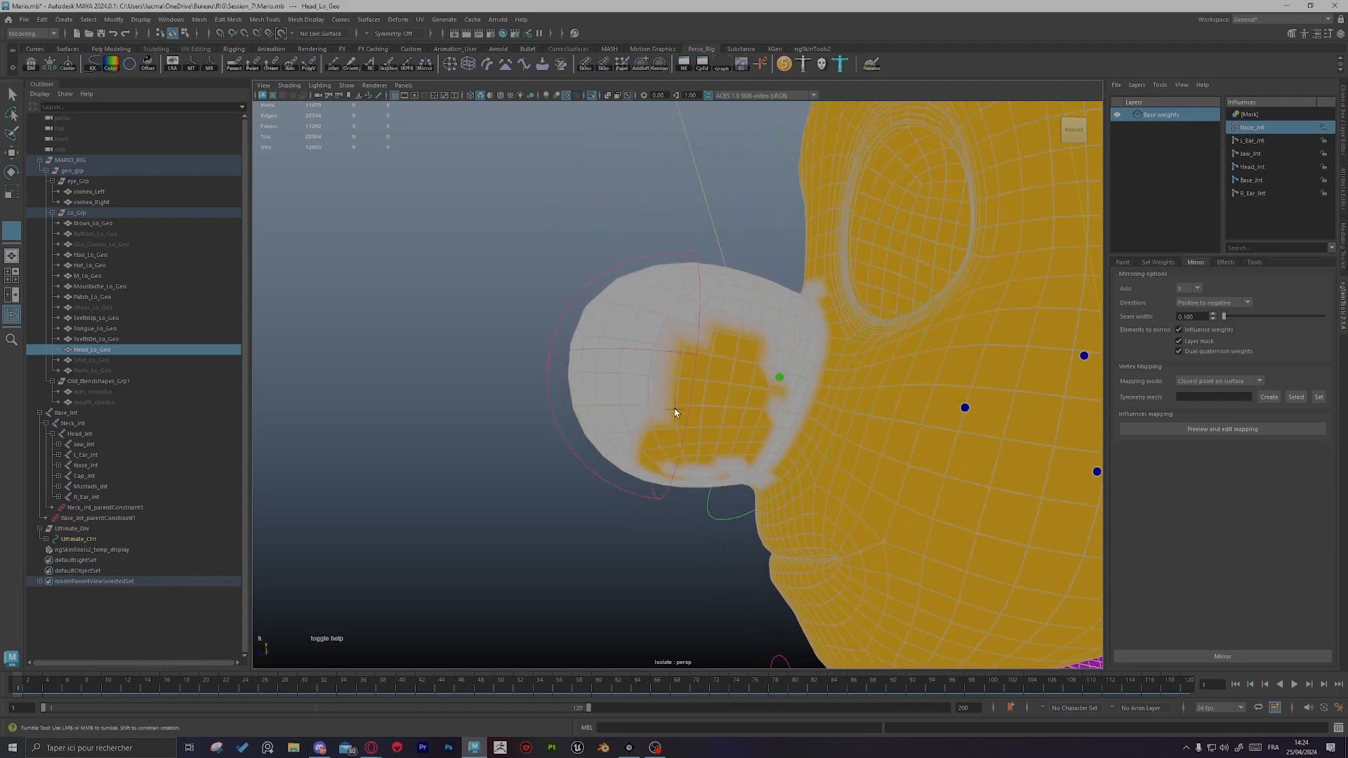
mouse_move(727, 358)
mouse_down()
mouse_move(681, 382)
mouse_move(755, 360)
mouse_move(753, 419)
mouse_up()
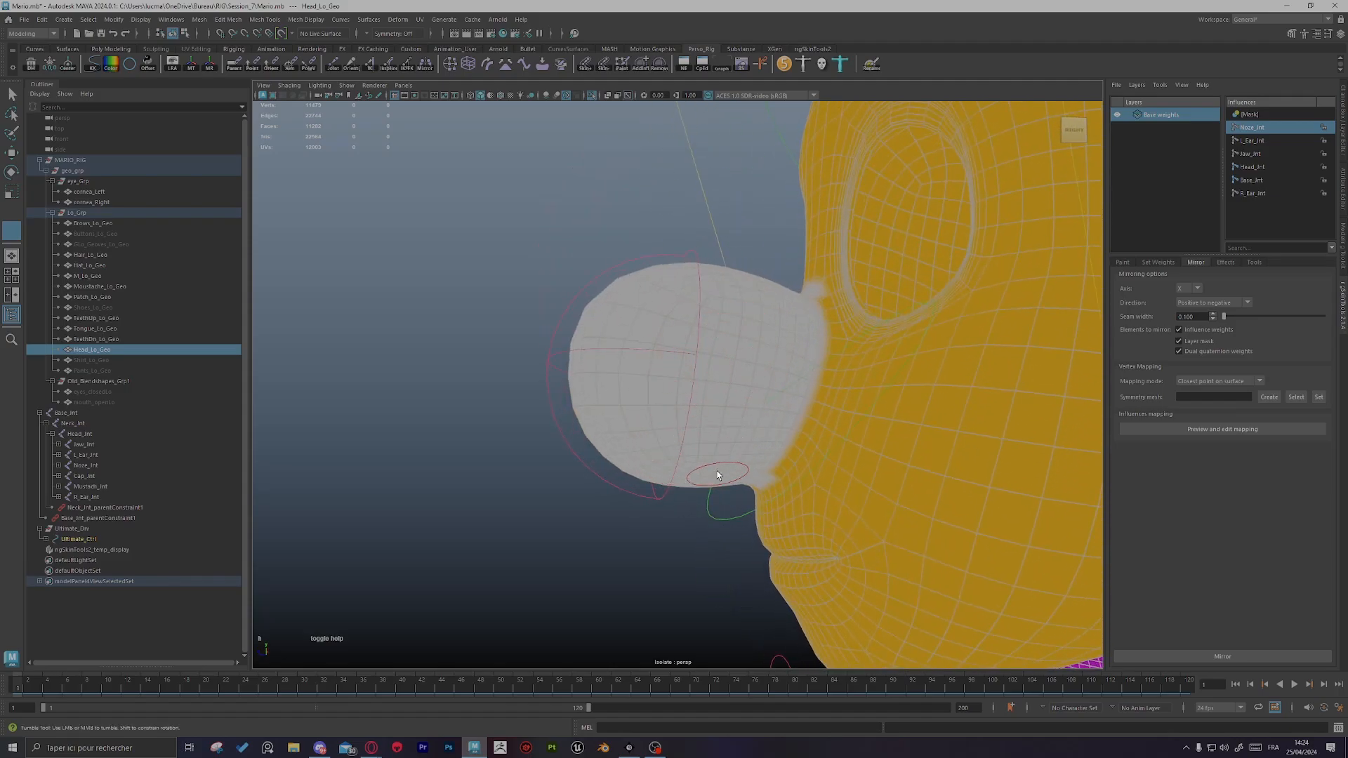
Step: Compare the Head_Jnt and Noze_Jnt weights around the base and underside of the nose for missed areas
alt+drag(717, 474, 768, 403)
key(d)
alt+right_drag(866, 461, 915, 439)
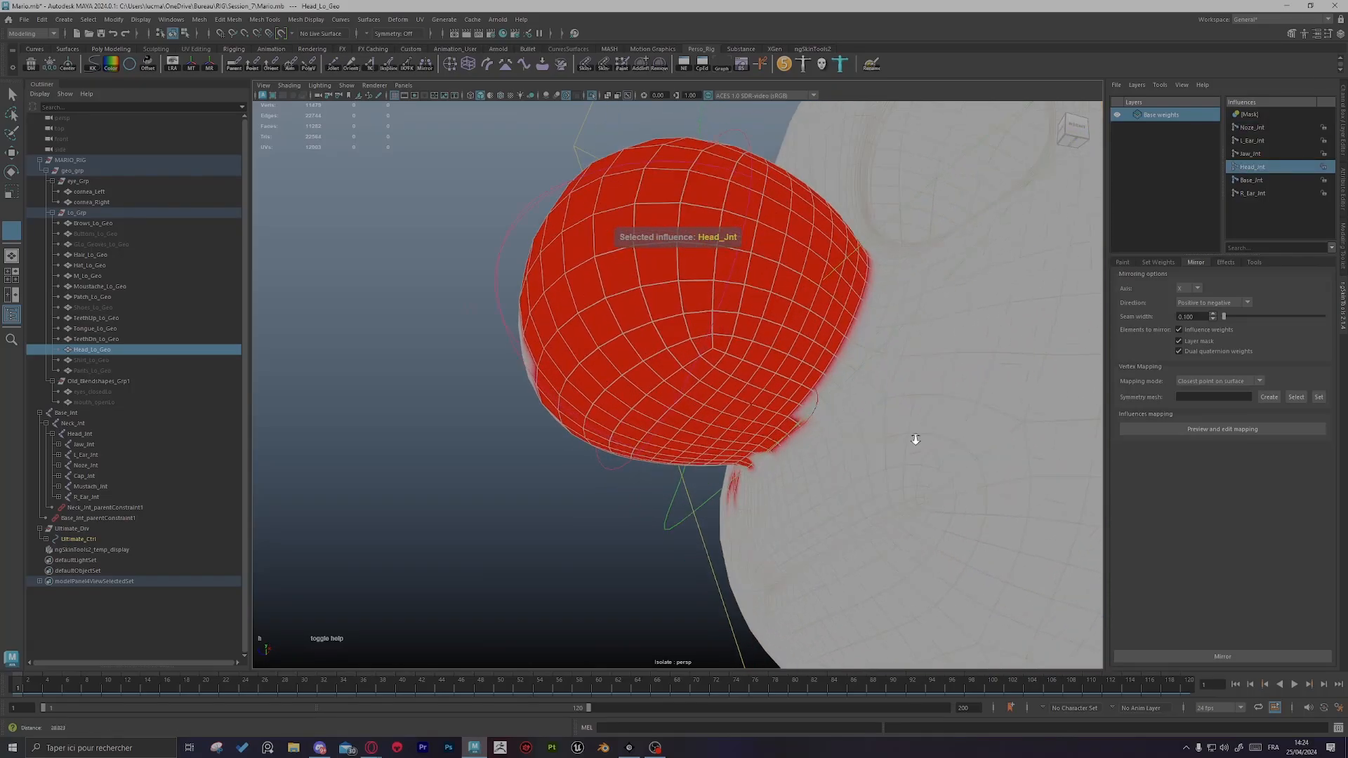
alt+drag(915, 439, 883, 466)
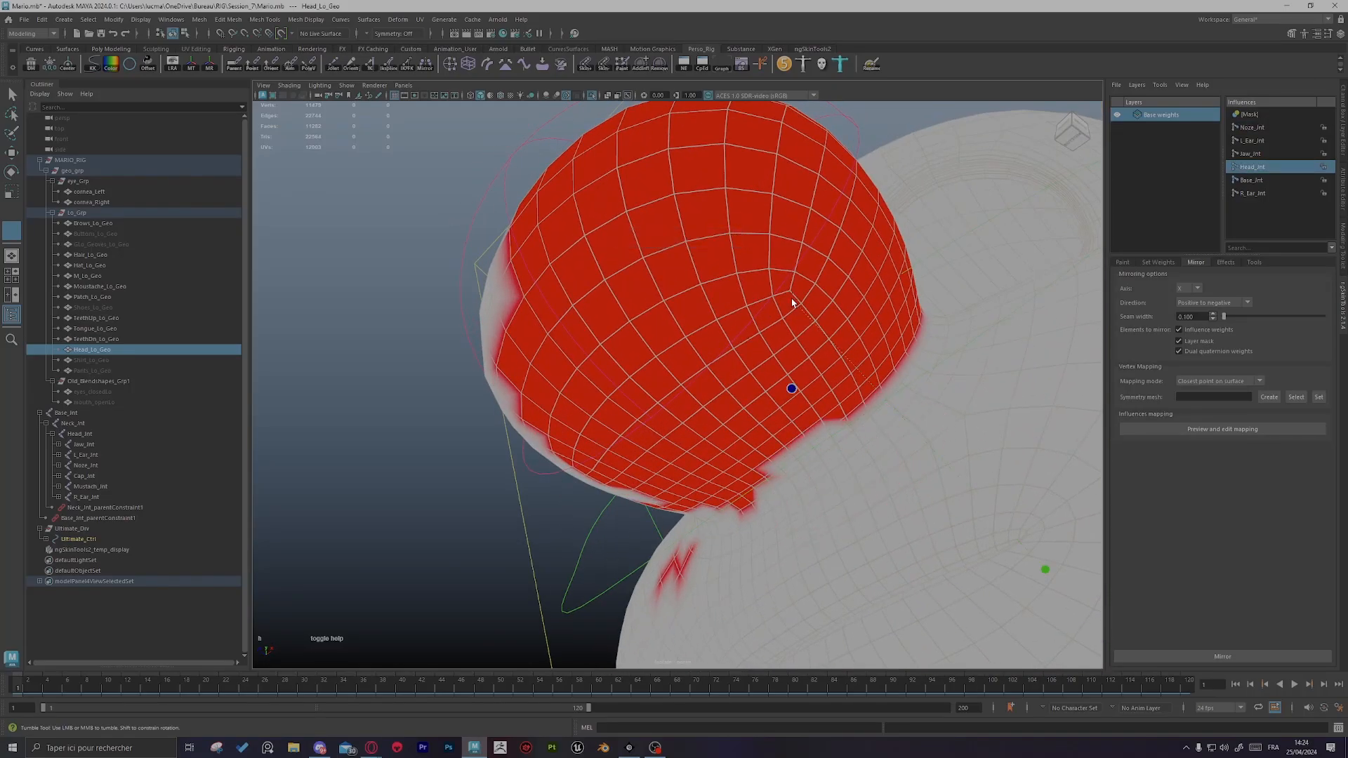
key(d)
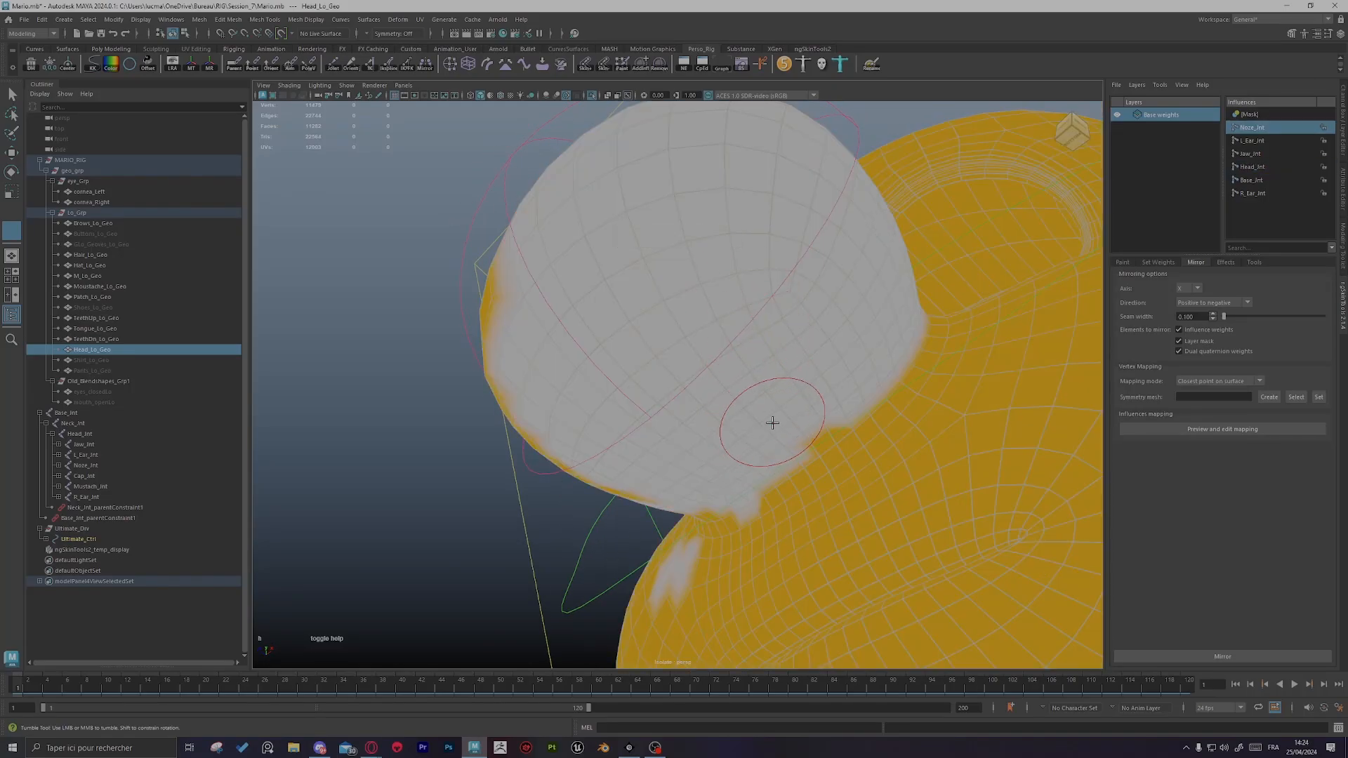
alt+drag(791, 412, 836, 373)
alt+middle_drag(836, 373, 787, 451)
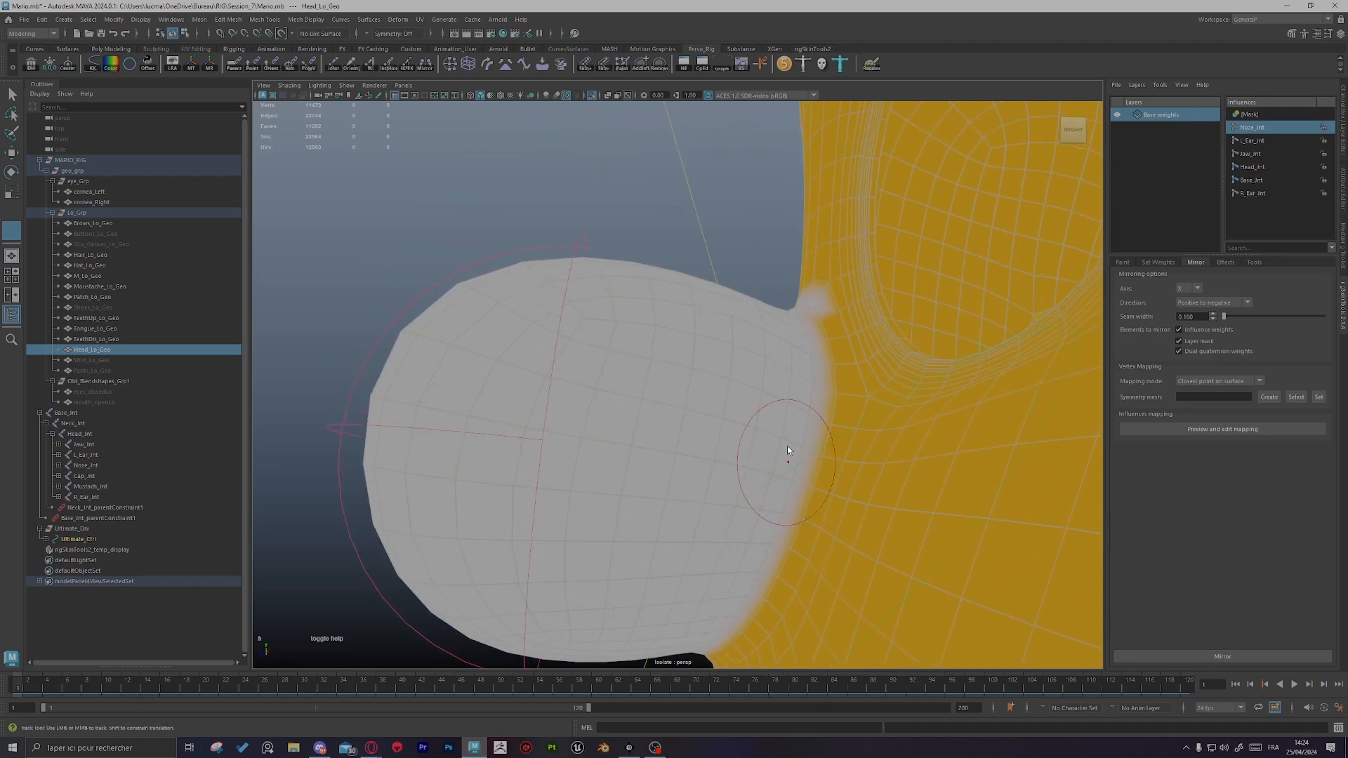
alt+drag(788, 451, 811, 505)
key(d)
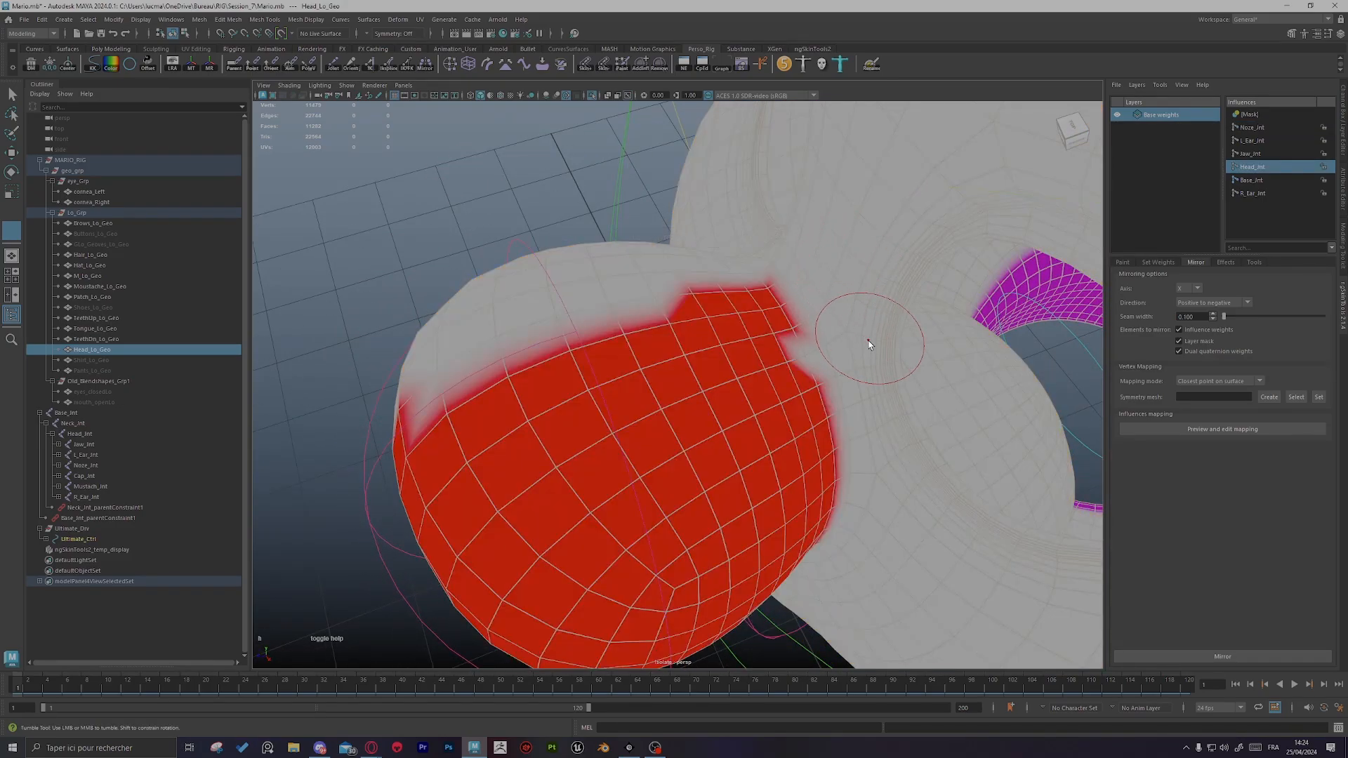
Step: Return to Noze_Jnt and mirror its weights from positive to negative across the other half of the nose
key(d)
alt+drag(772, 370, 1056, 261)
scroll(697, 344, up, 1)
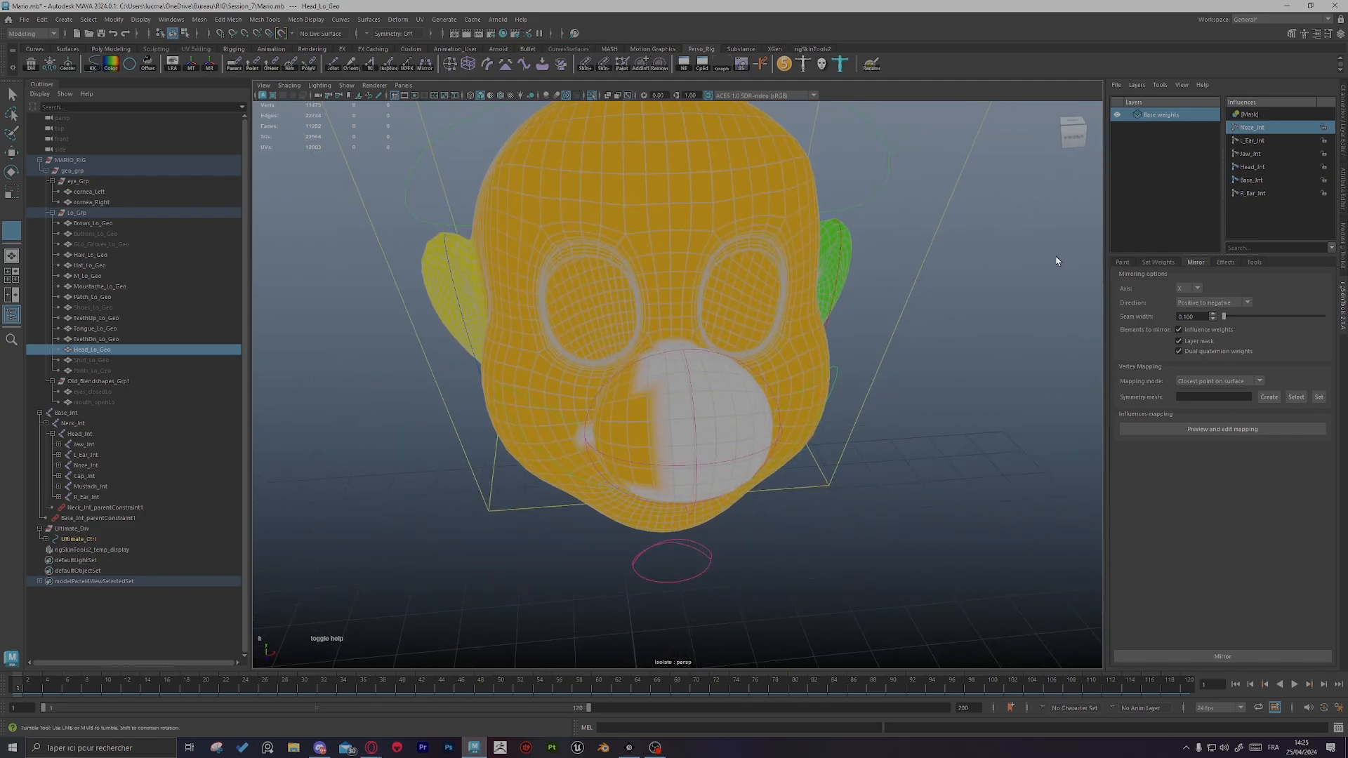
alt+drag(821, 499, 591, 391)
alt+right_drag(595, 403, 562, 352)
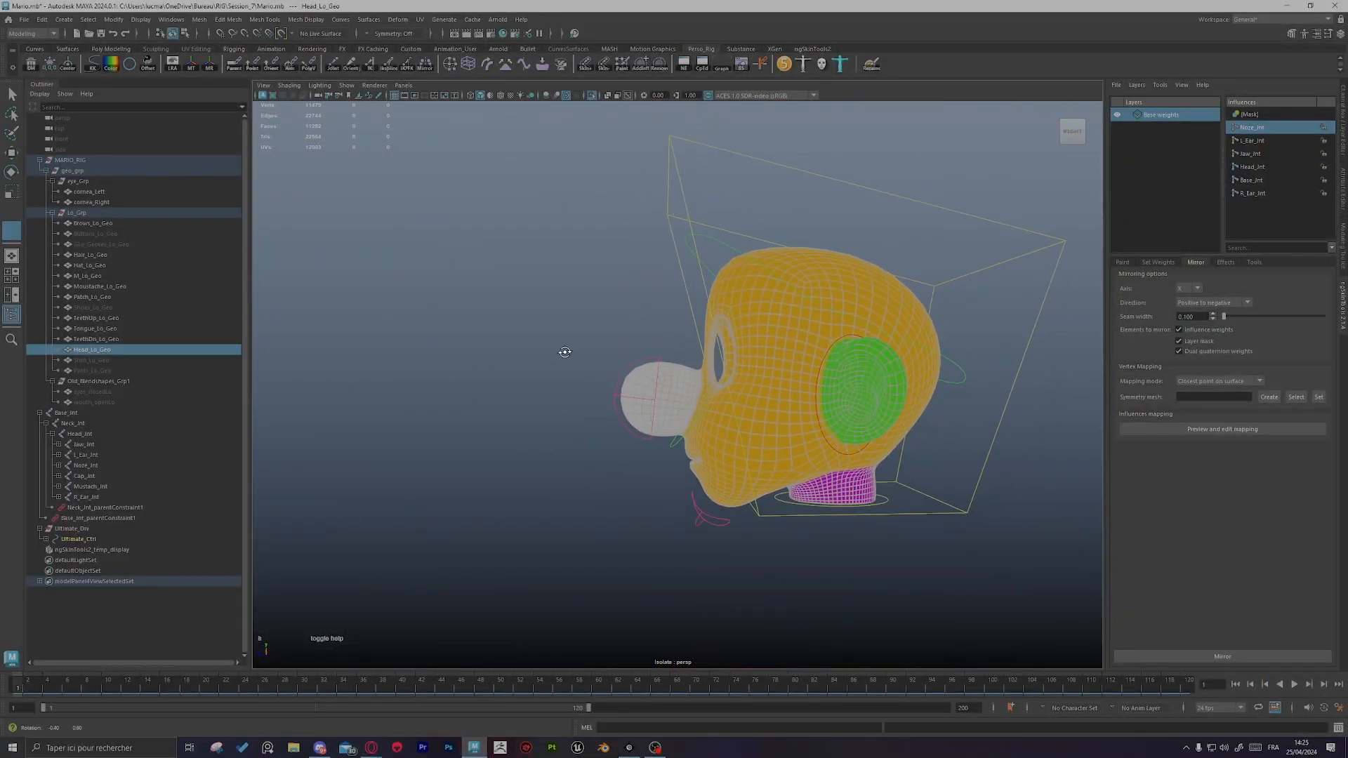
alt+drag(562, 352, 599, 349)
Step: Make Jaw_Jnt the active paint influence and bring the mouth and chin into view
key(d)
click(799, 430)
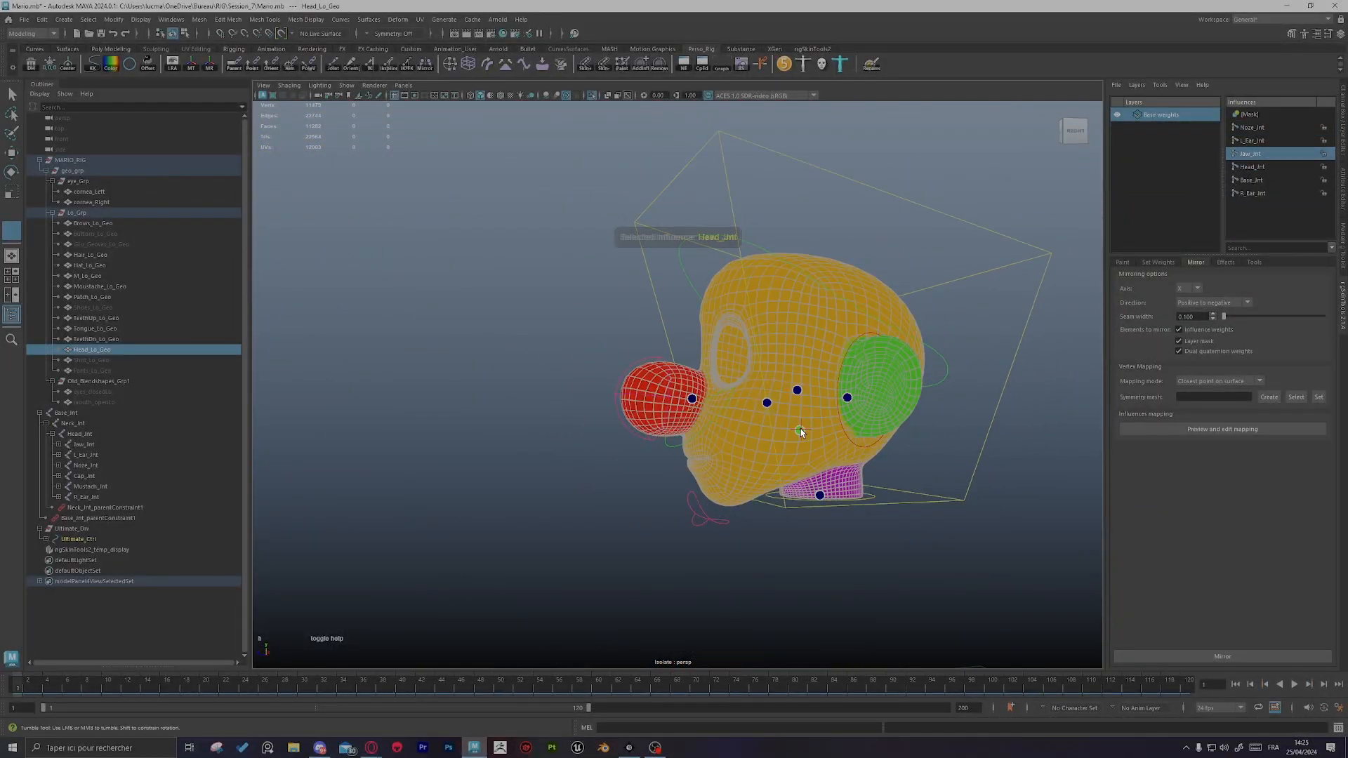
scroll(800, 428, up, 4)
alt+middle_drag(800, 428, 693, 360)
alt+drag(693, 360, 903, 411)
alt+middle_drag(903, 410, 817, 421)
alt+right_drag(746, 478, 819, 492)
alt+drag(819, 492, 913, 467)
scroll(943, 520, down, 3)
scroll(917, 464, up, 3)
alt+right_drag(918, 464, 772, 443)
alt+drag(772, 442, 806, 444)
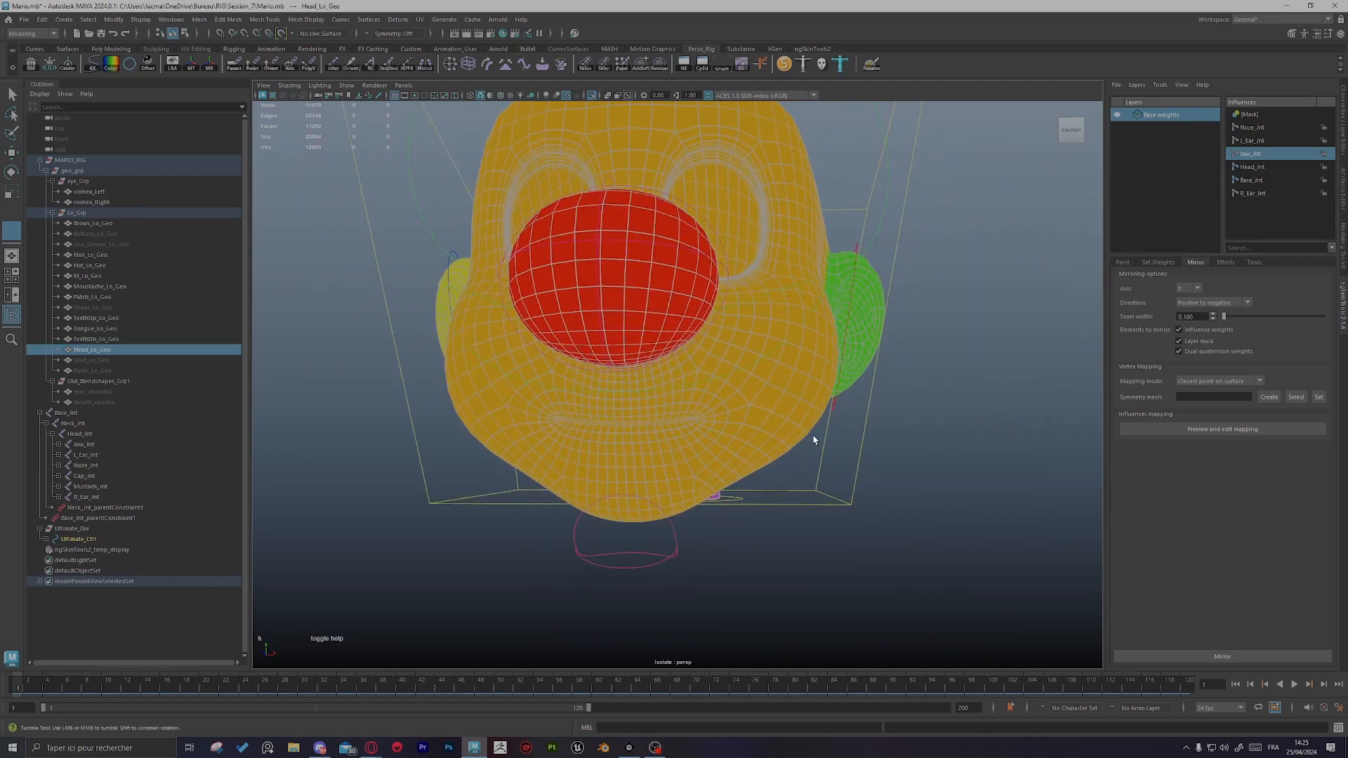
Step: Paint full Jaw_Jnt weight over the lower lip and chin in Replace mode at intensity 1
click(1125, 263)
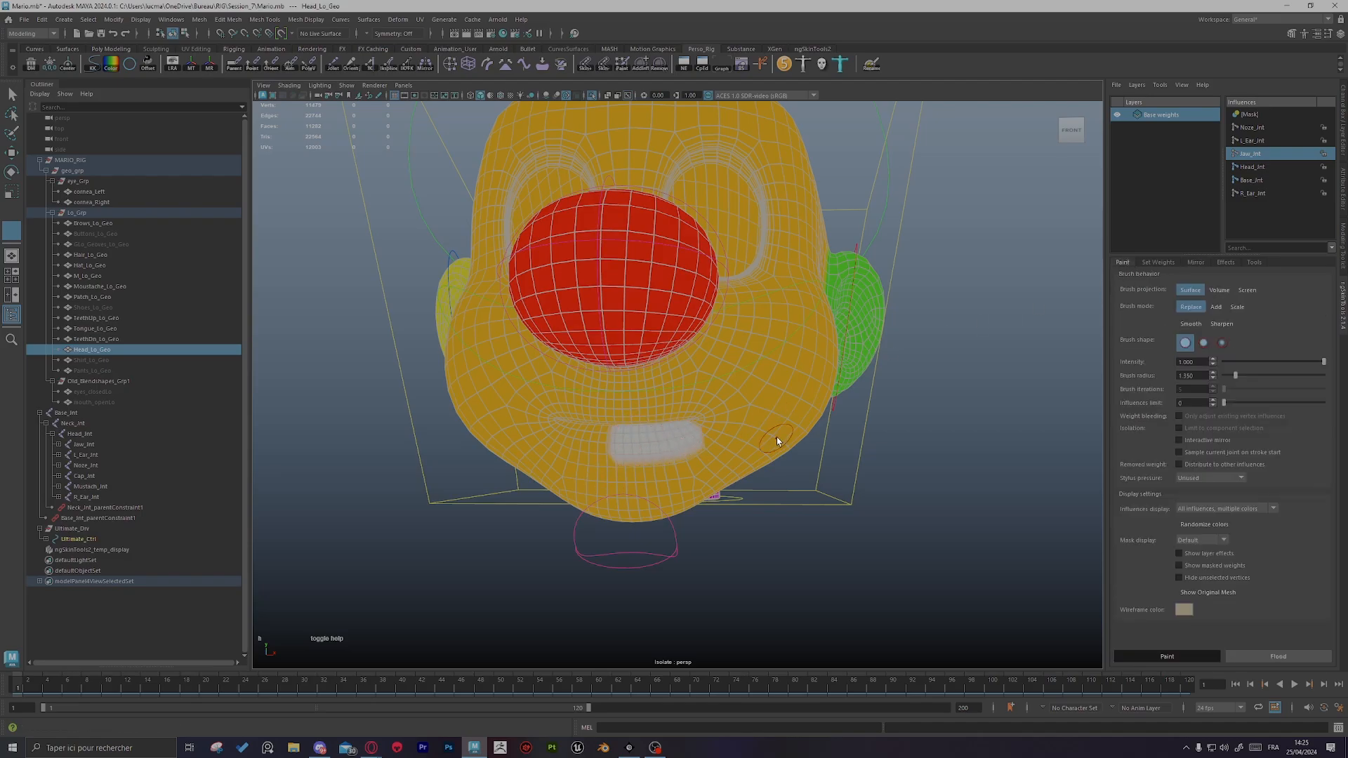
alt+drag(776, 437, 719, 437)
key(ctrl+z)
mouse_move(615, 445)
mouse_down()
mouse_move(642, 441)
mouse_move(596, 438)
mouse_up()
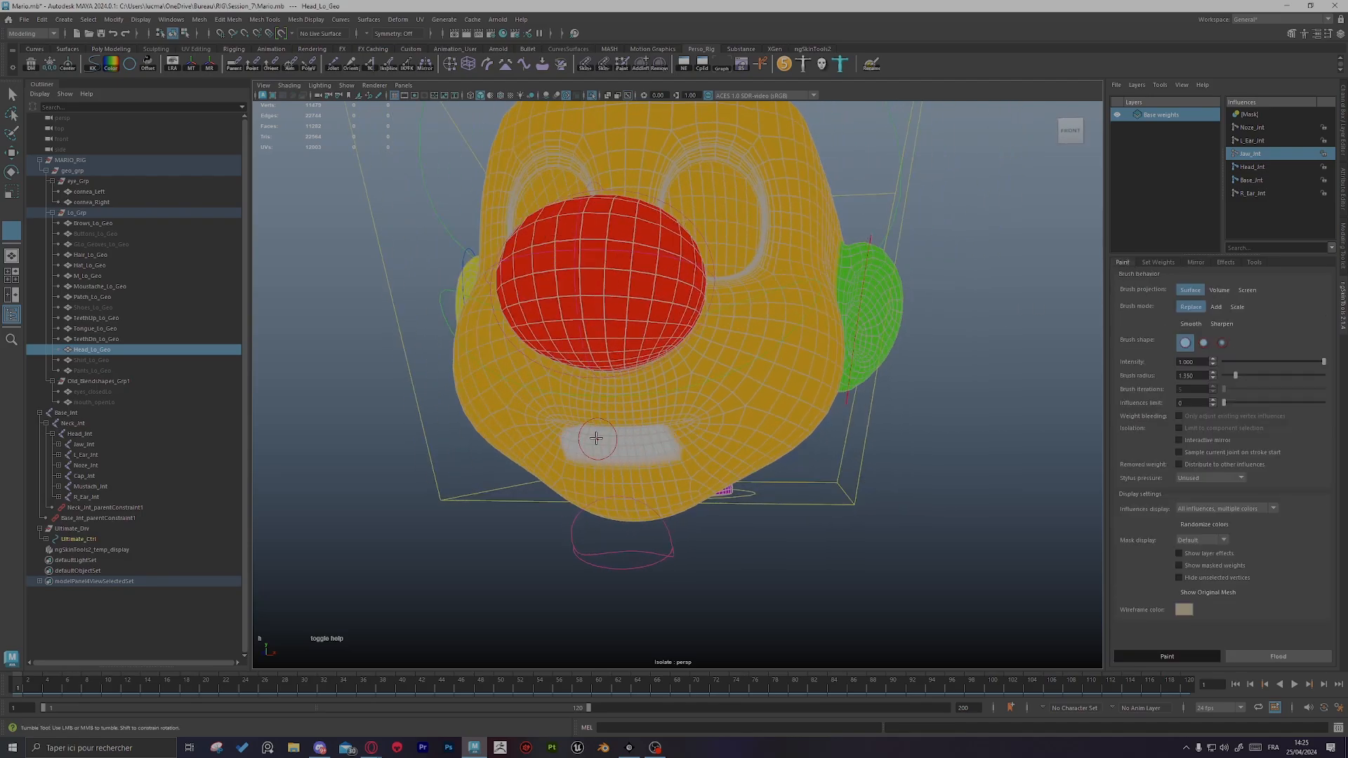
mouse_move(681, 435)
alt+mouse_down()
mouse_move(765, 429)
mouse_move(697, 460)
mouse_move(730, 460)
mouse_move(674, 456)
mouse_move(666, 497)
mouse_move(722, 445)
mouse_move(591, 439)
alt+mouse_up()
alt+drag(591, 439, 666, 461)
mouse_move(665, 462)
mouse_down()
mouse_move(676, 433)
mouse_move(712, 472)
mouse_move(757, 419)
mouse_up()
Step: Extend the Jaw_Jnt weight along the side of the jaw and up the cheek towards the ear
alt+right_drag(742, 407, 785, 414)
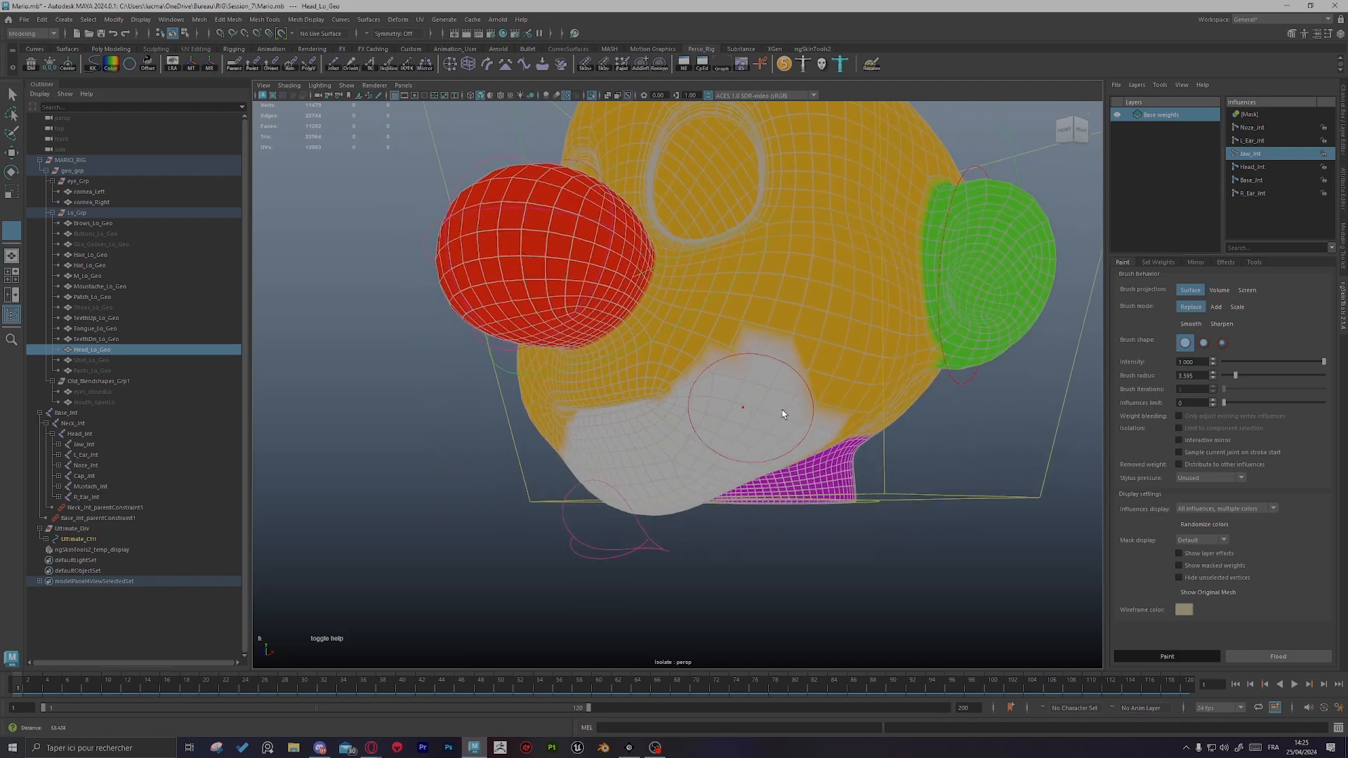
mouse_move(749, 415)
mouse_down()
mouse_move(764, 409)
mouse_move(668, 457)
mouse_move(802, 370)
mouse_move(589, 484)
mouse_move(812, 376)
mouse_move(671, 491)
mouse_up()
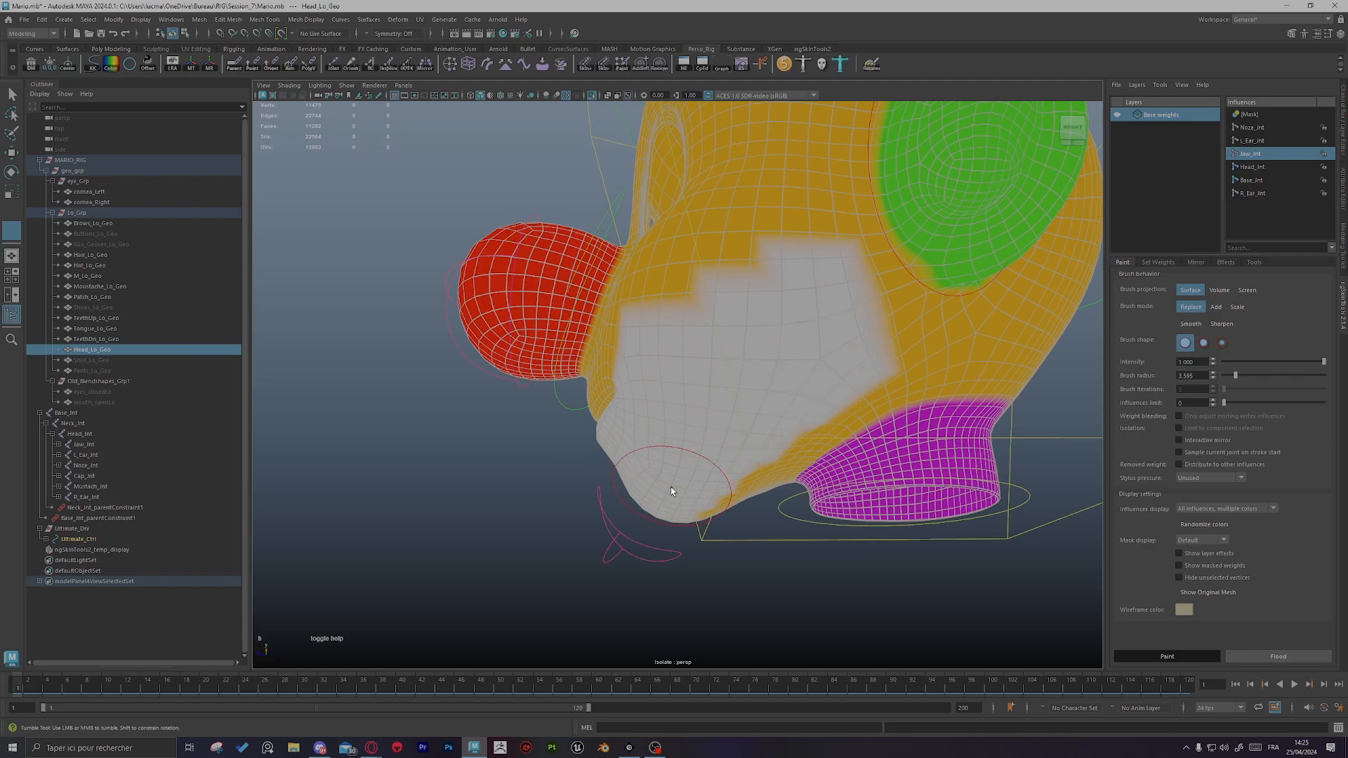
mouse_move(715, 449)
alt+mouse_down()
mouse_move(757, 354)
mouse_move(791, 373)
mouse_move(786, 451)
mouse_move(714, 377)
alt+mouse_up()
mouse_move(797, 424)
mouse_down()
mouse_move(826, 396)
mouse_move(761, 265)
mouse_move(779, 225)
mouse_up()
mouse_move(779, 225)
alt+mouse_down()
mouse_move(797, 204)
mouse_move(857, 406)
mouse_move(797, 382)
alt+mouse_up()
Step: Switch to Head_Jnt and paint its weight back onto the cheek near the mouth corner with a 0.704 brush radius
mouse_move(851, 217)
alt+mouse_down()
mouse_move(699, 313)
mouse_move(759, 295)
mouse_move(770, 313)
mouse_move(710, 353)
alt+mouse_up()
alt+middle_drag(621, 364, 693, 364)
key(d)
click(734, 186)
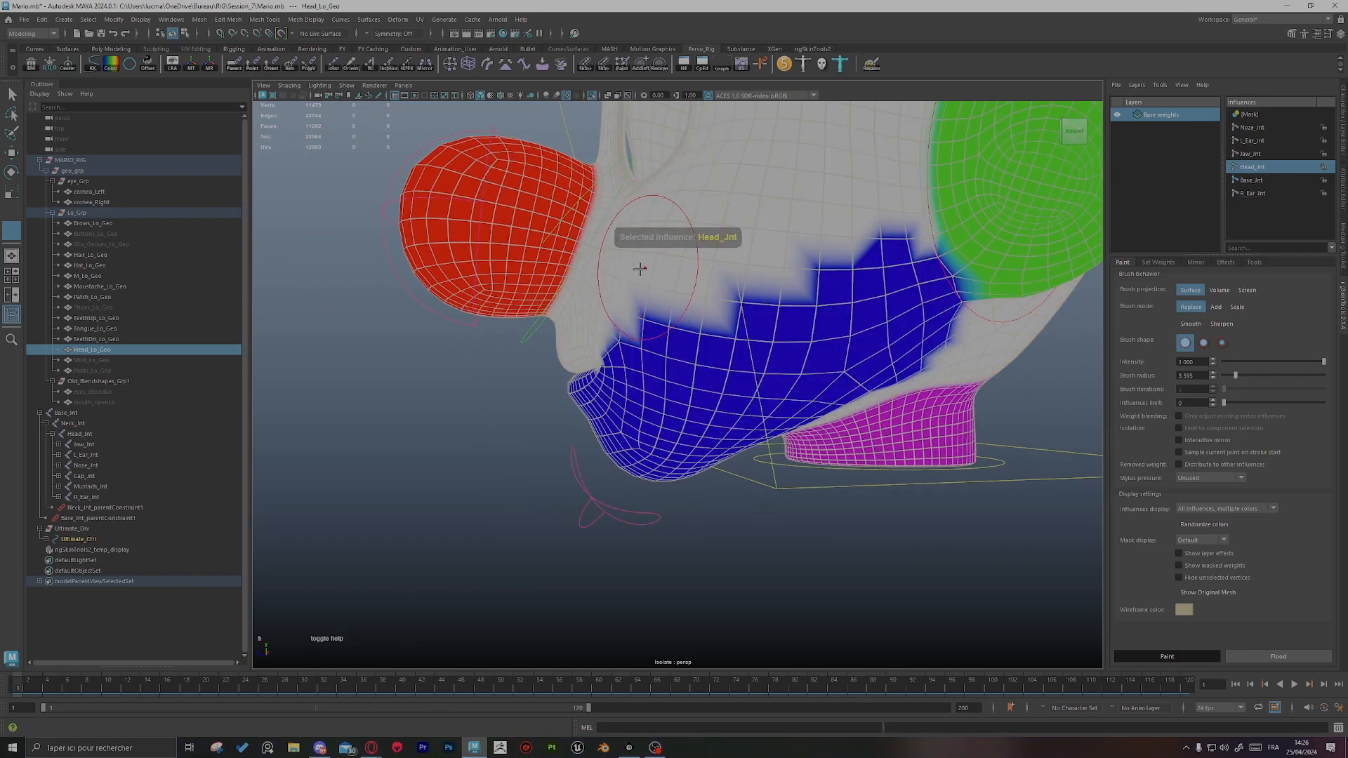
drag(623, 309, 664, 320)
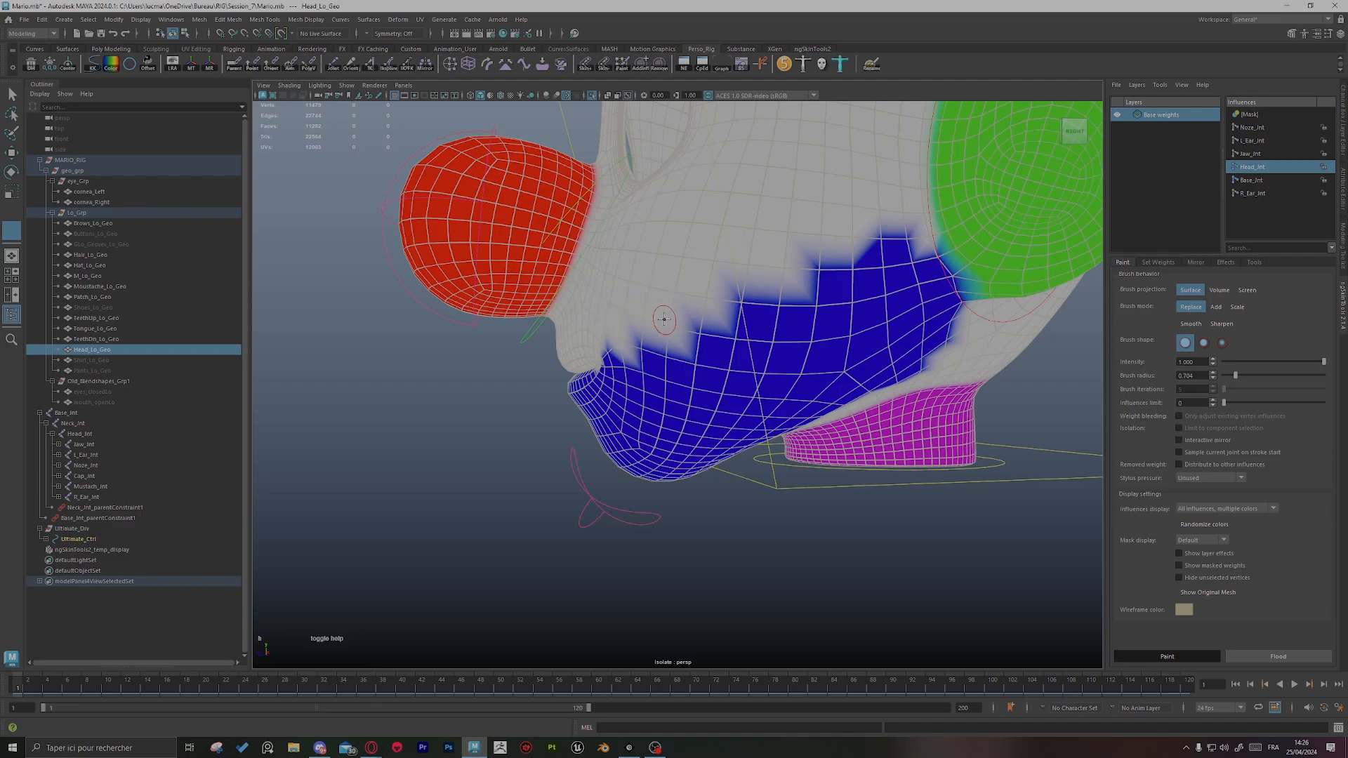
Step: Reselect Jaw_Jnt, refine its upper edge on the cheek, and mirror the jaw weights to the opposite side
click(823, 317)
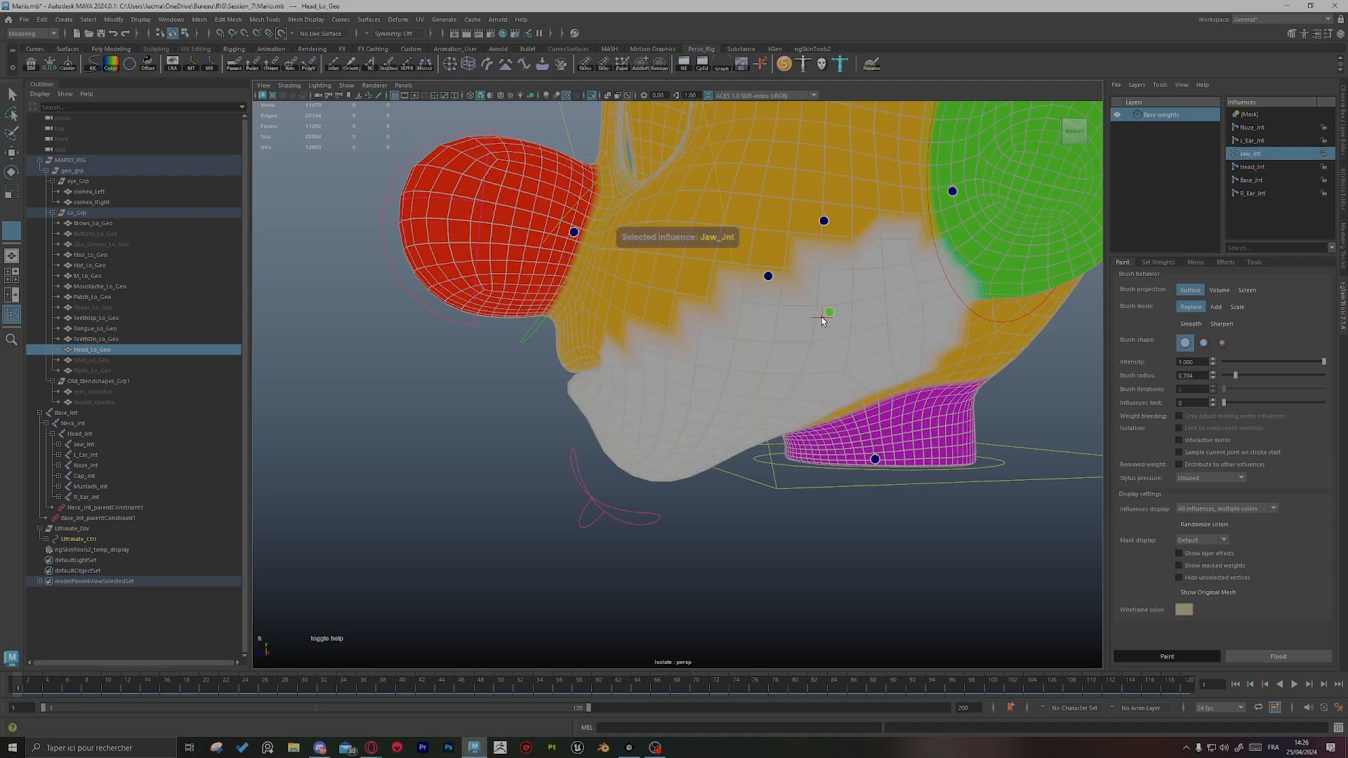
drag(884, 255, 779, 279)
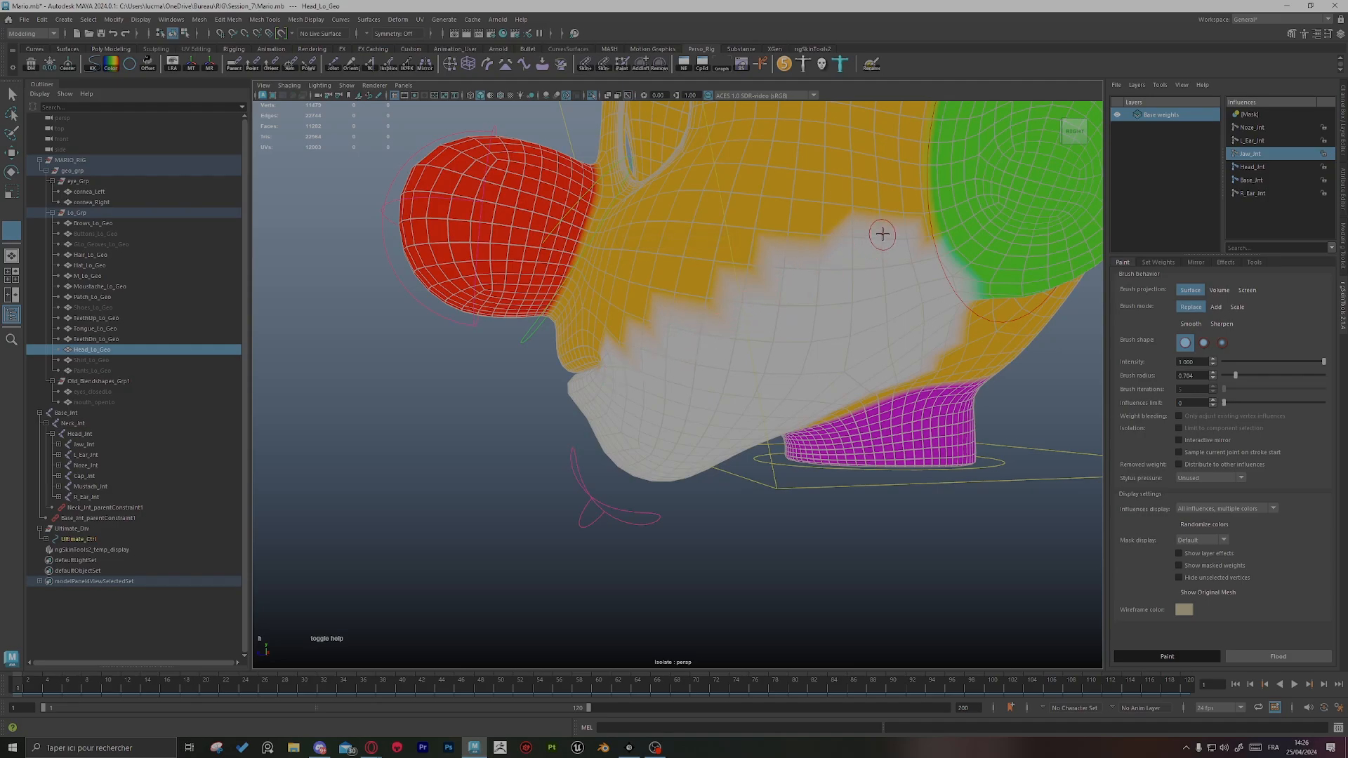
alt+drag(912, 263, 874, 289)
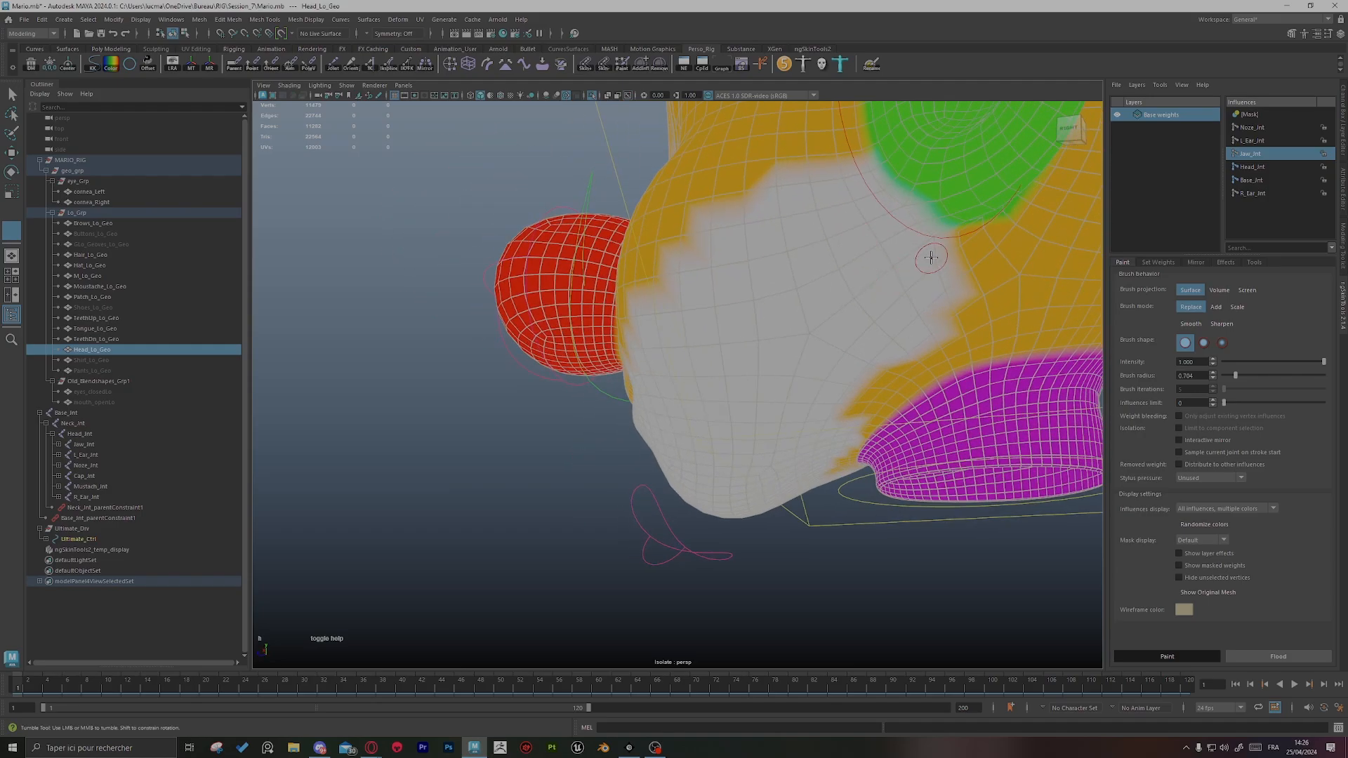
alt+drag(826, 458, 1039, 449)
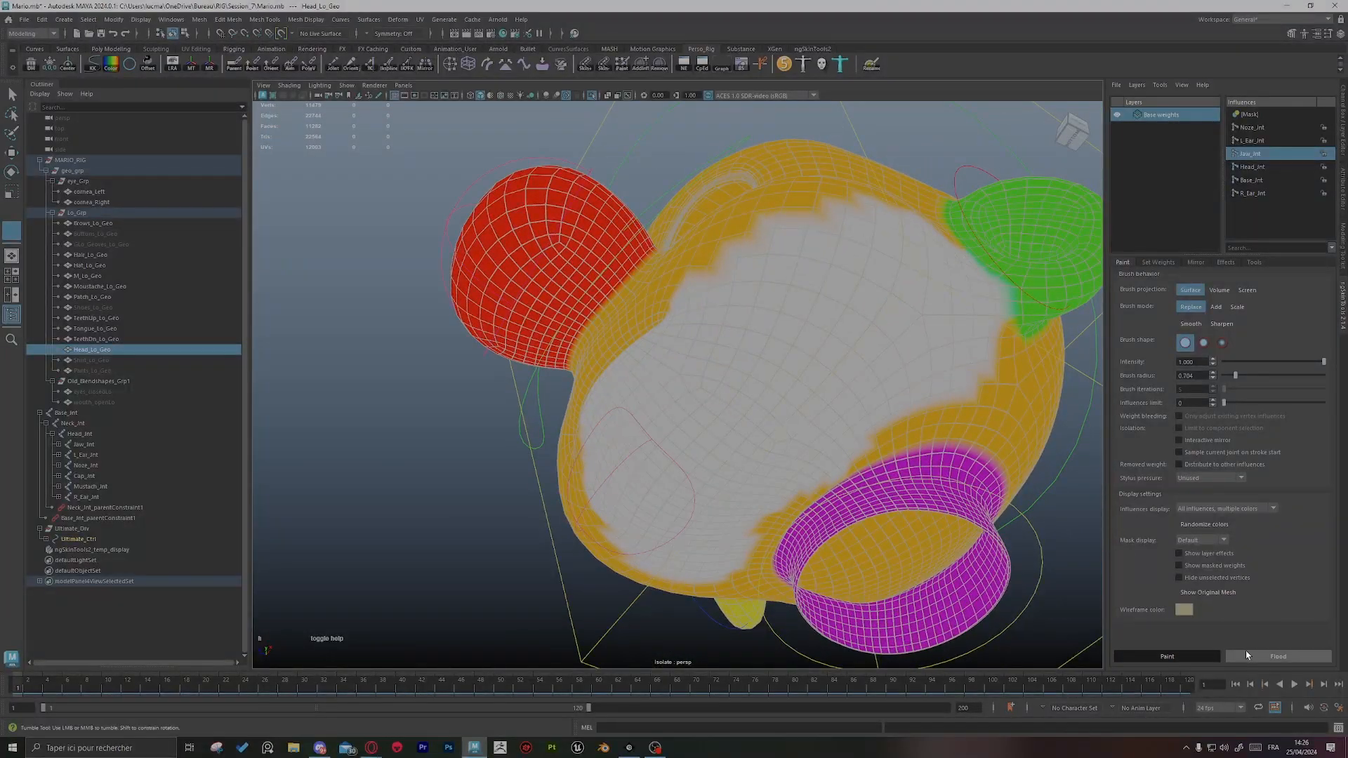
click(1193, 262)
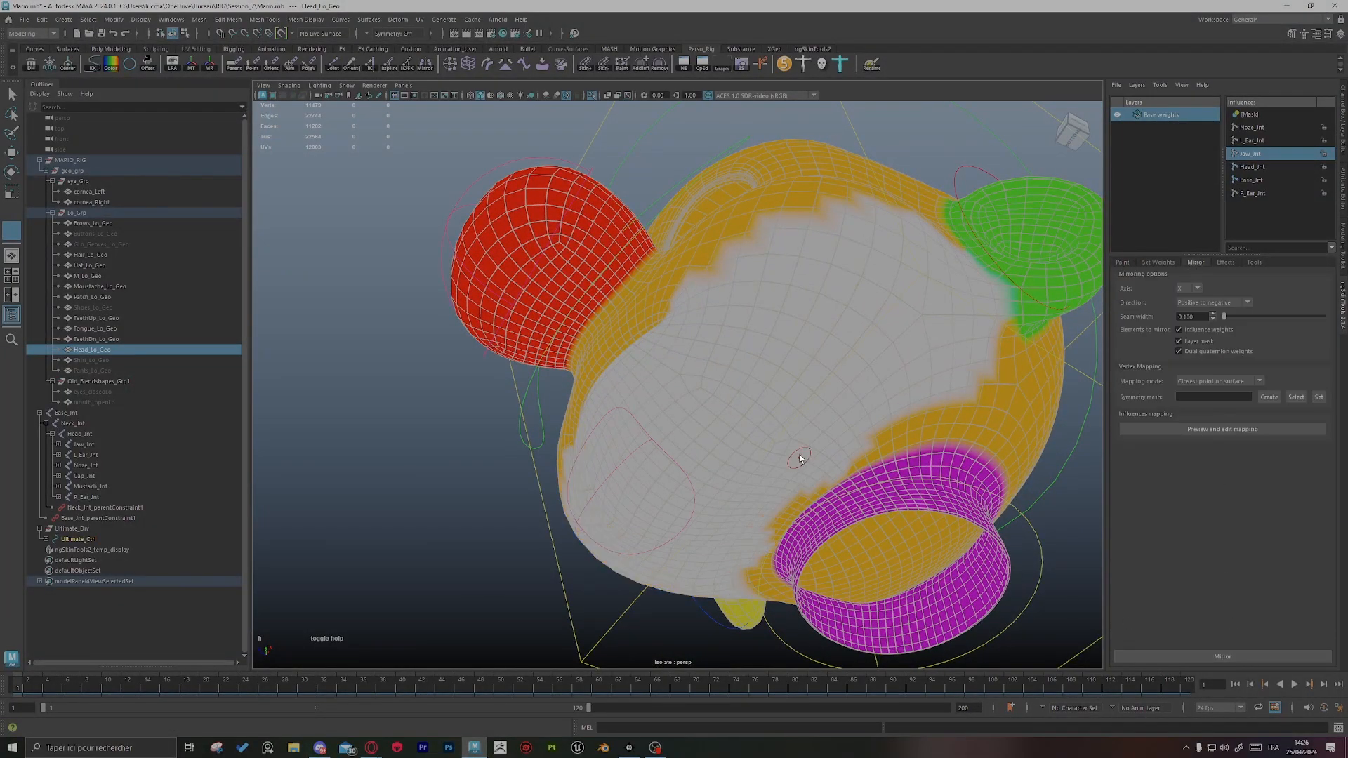
Step: Fill the area under the jaw up to the neck with Jaw_Jnt weight and mirror it to the other side
mouse_move(800, 457)
alt+mouse_down()
mouse_move(885, 457)
mouse_move(792, 427)
mouse_move(868, 372)
alt+mouse_up()
alt+middle_drag(868, 373, 847, 398)
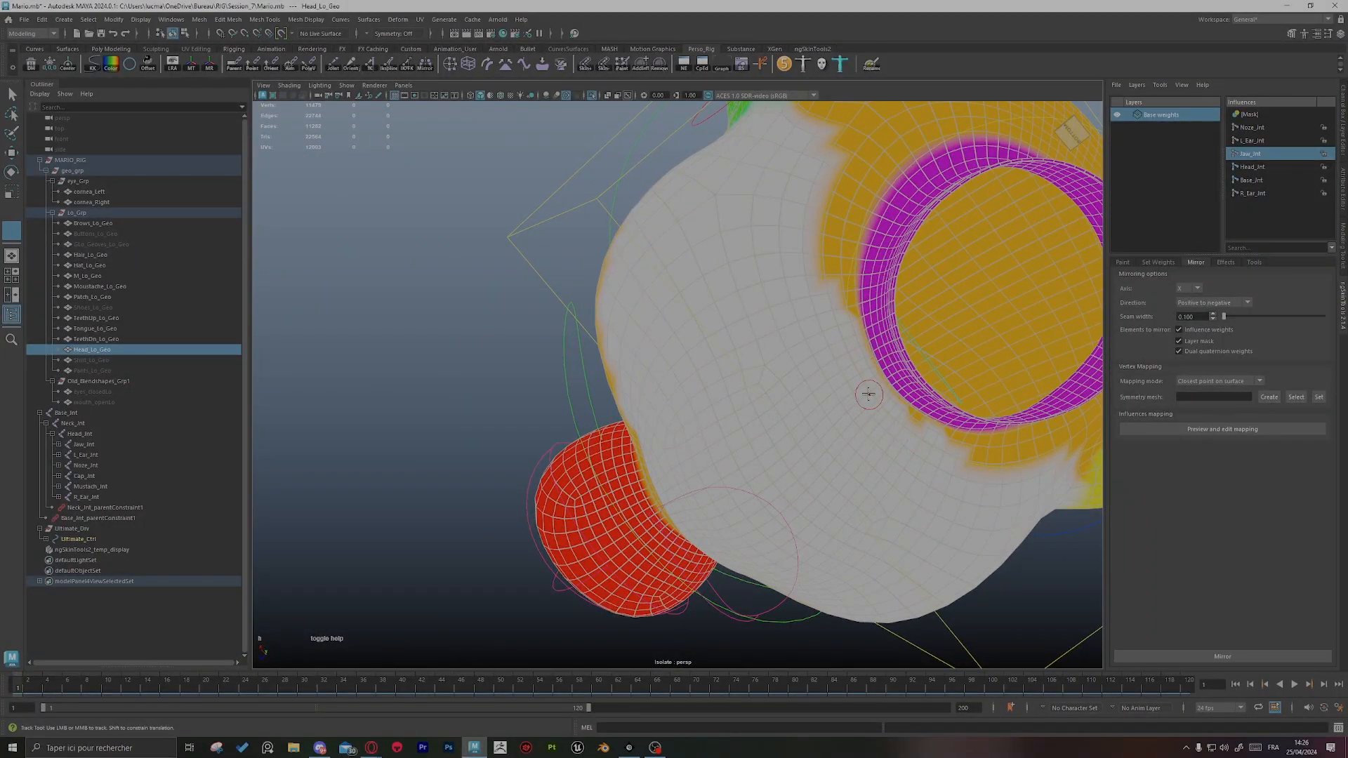
alt+drag(869, 394, 845, 412)
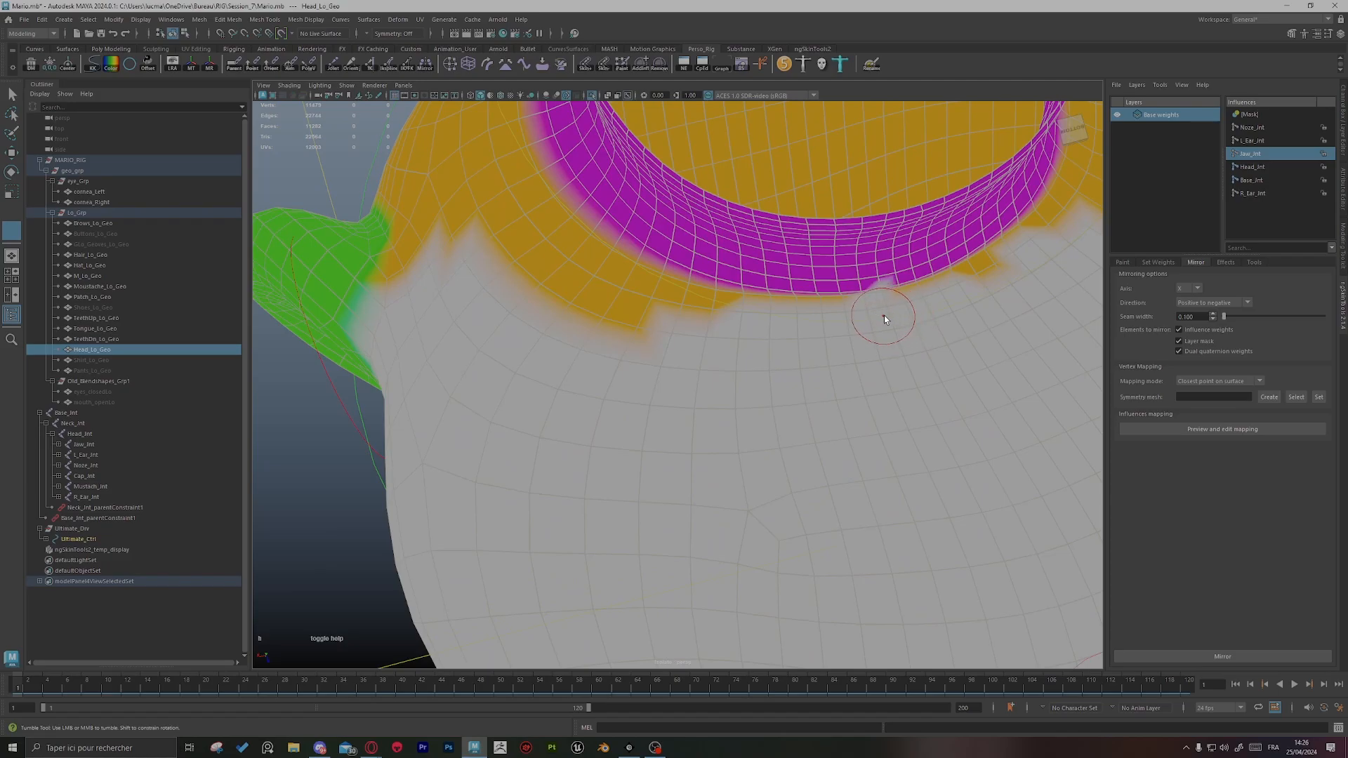
alt+drag(941, 328, 895, 316)
key(ctrl+z)
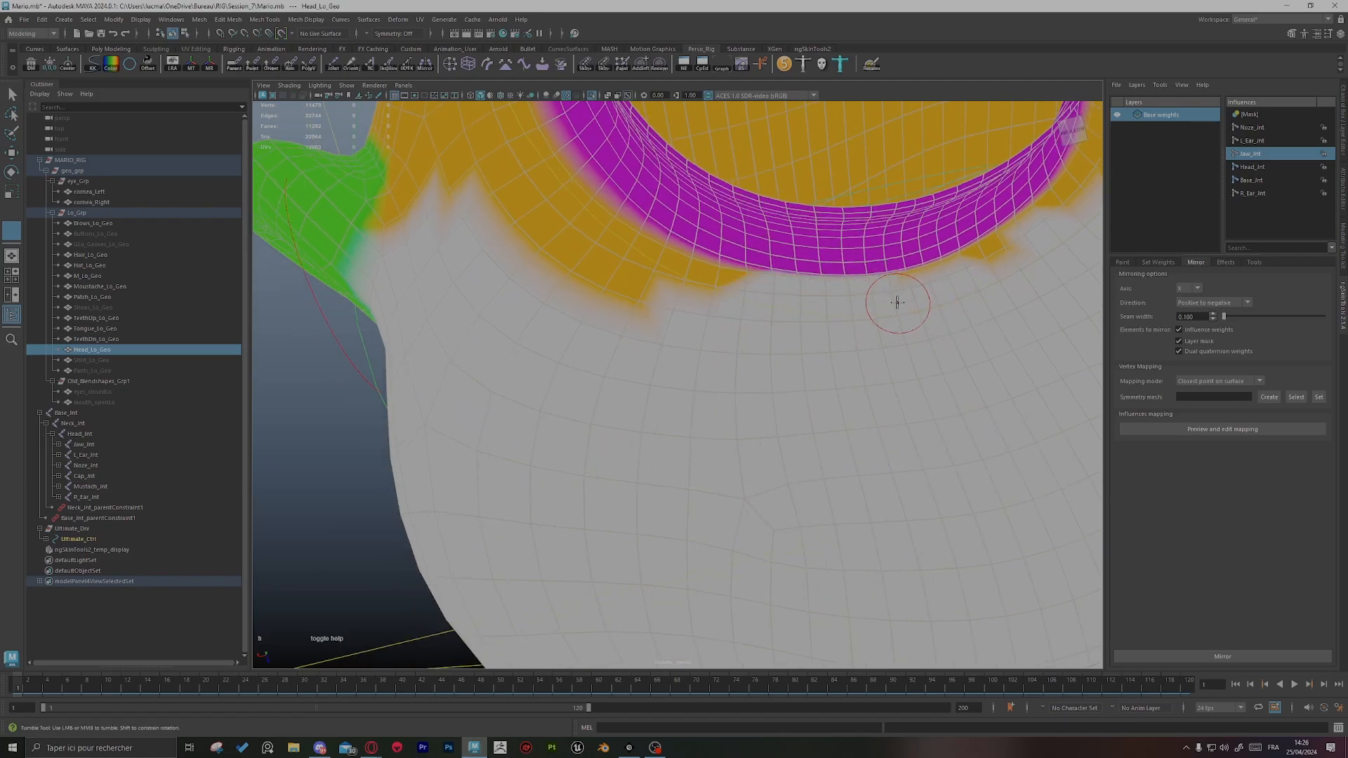
click(1197, 655)
mouse_move(732, 304)
mouse_down()
mouse_move(652, 274)
mouse_move(597, 320)
mouse_move(639, 316)
mouse_up()
alt+middle_drag(639, 316, 770, 412)
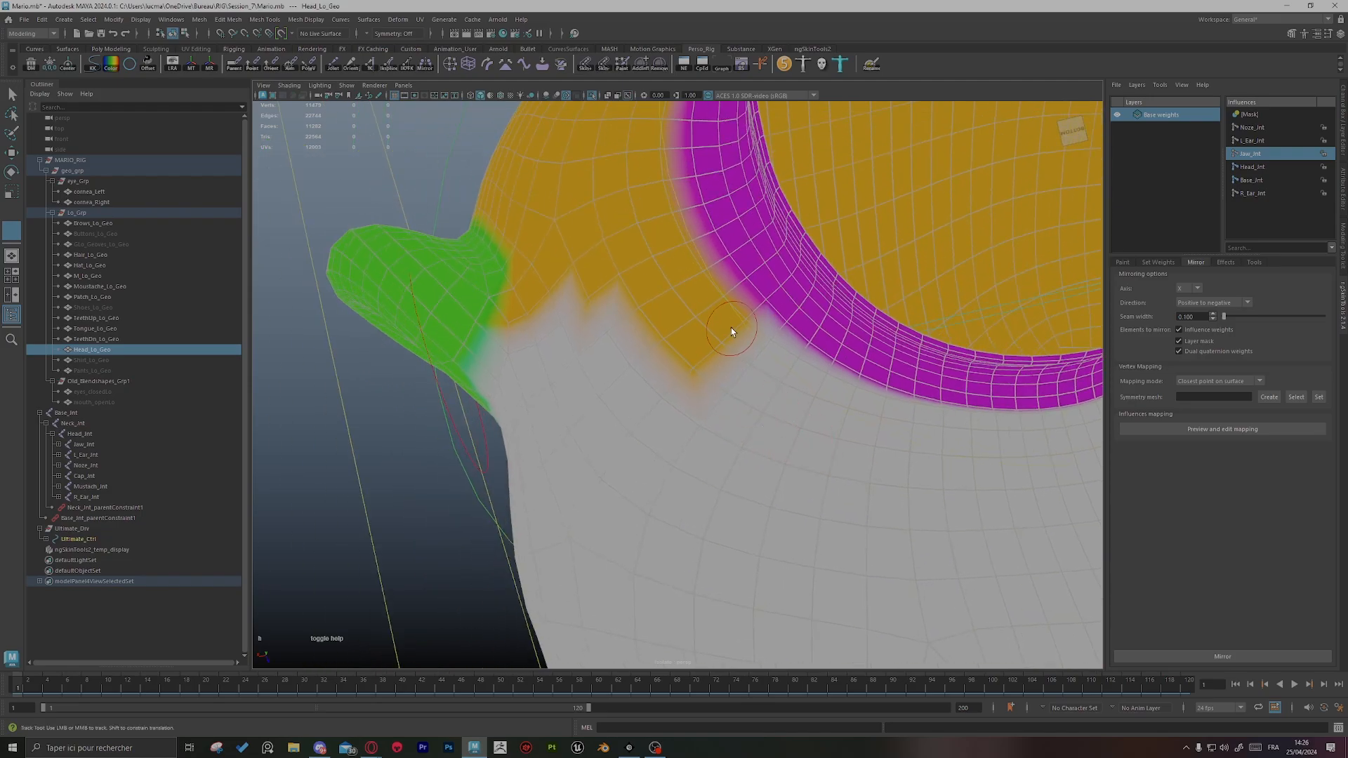
mouse_move(688, 327)
mouse_down()
mouse_move(653, 344)
mouse_move(701, 339)
mouse_up()
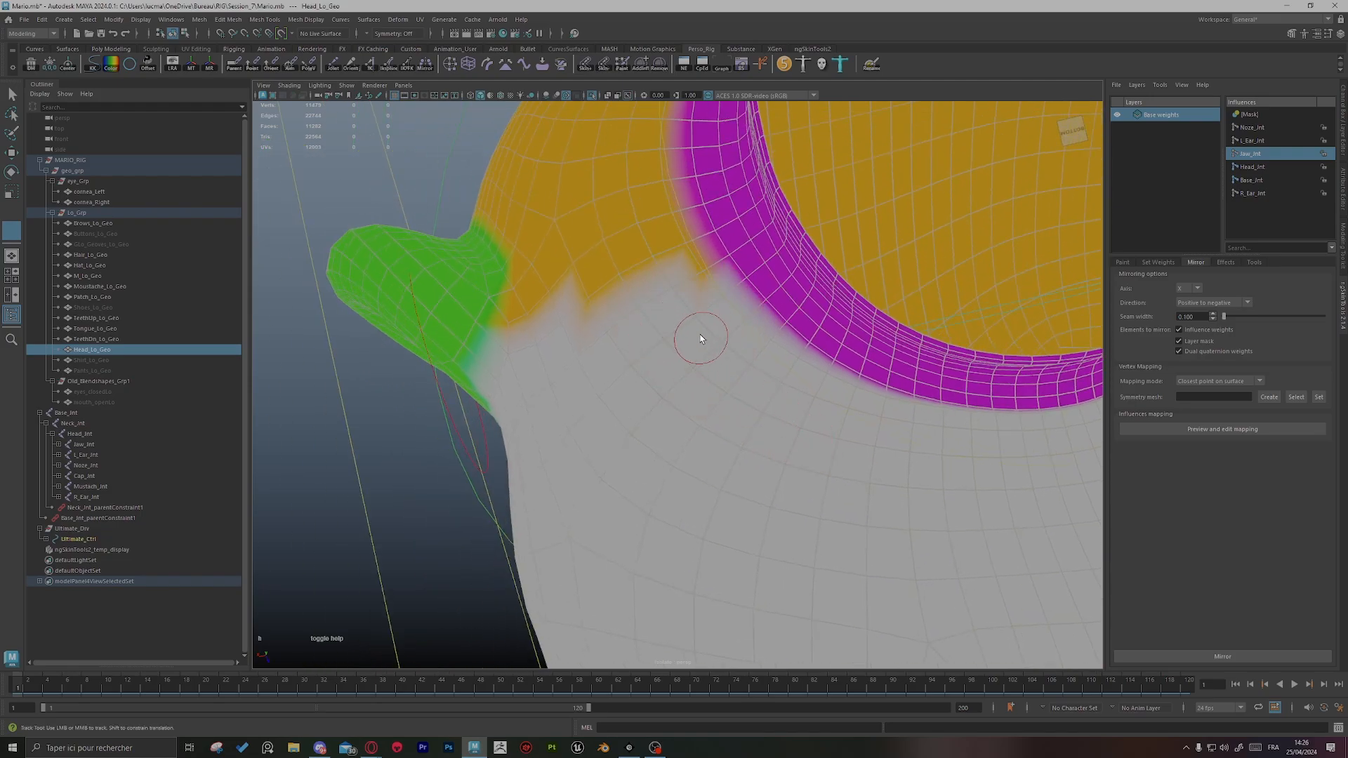
Step: Check the jaw coverage from the side, leave weight painting and pick the jaw control curve below the chin
key(f)
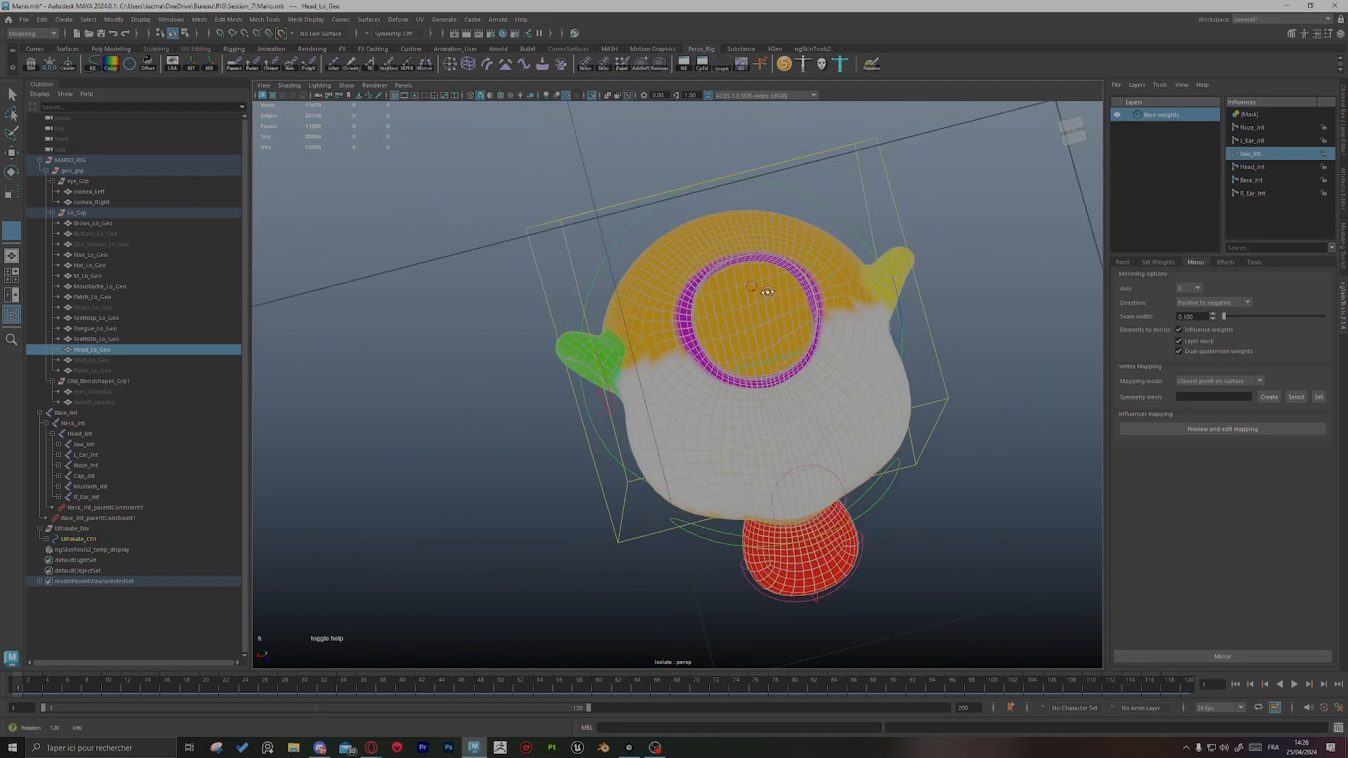
alt+drag(866, 431, 780, 372)
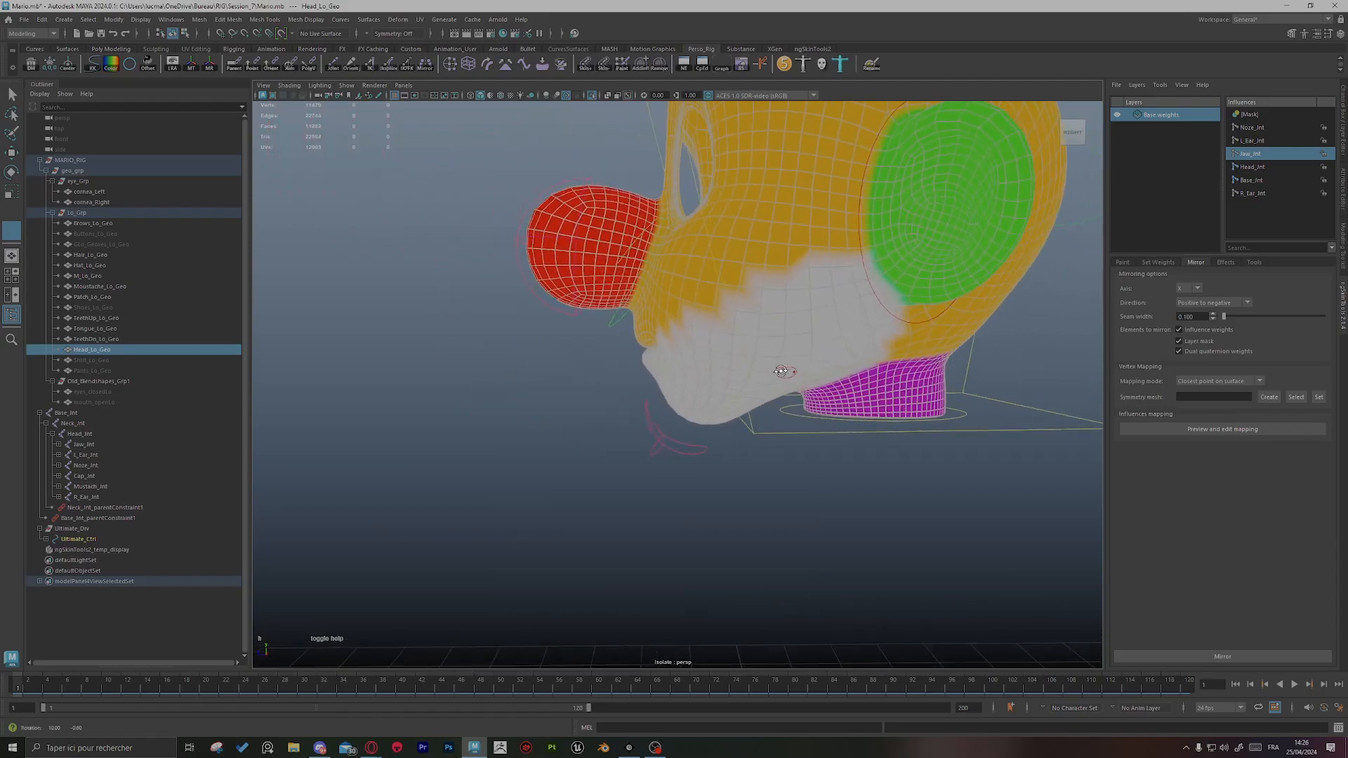
key(q)
click(650, 500)
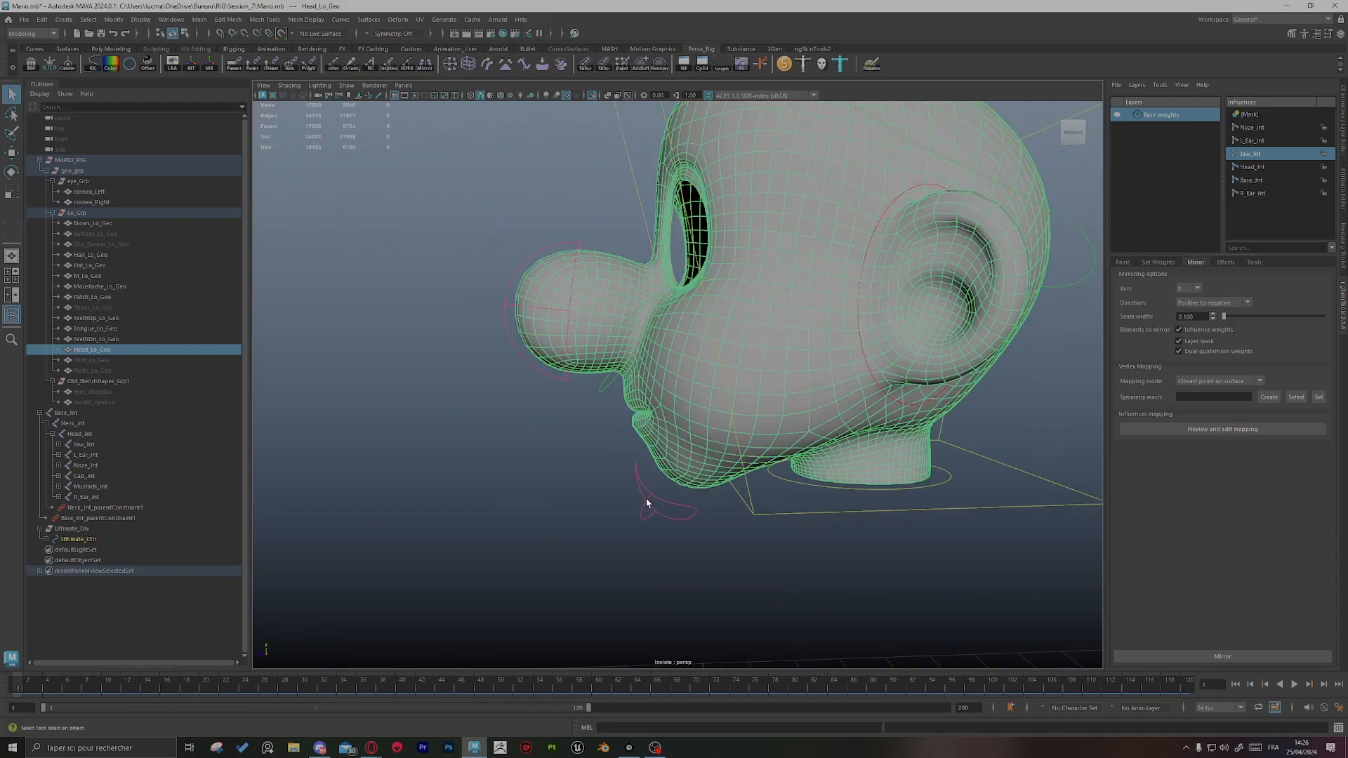
Step: Rotate the jaw control to open the mouth and examine how the lips and mouth corners deform
key(e)
drag(777, 373, 684, 404)
scroll(684, 404, down, 2)
middle_drag(685, 404, 611, 436)
alt+drag(611, 435, 581, 432)
click(730, 450)
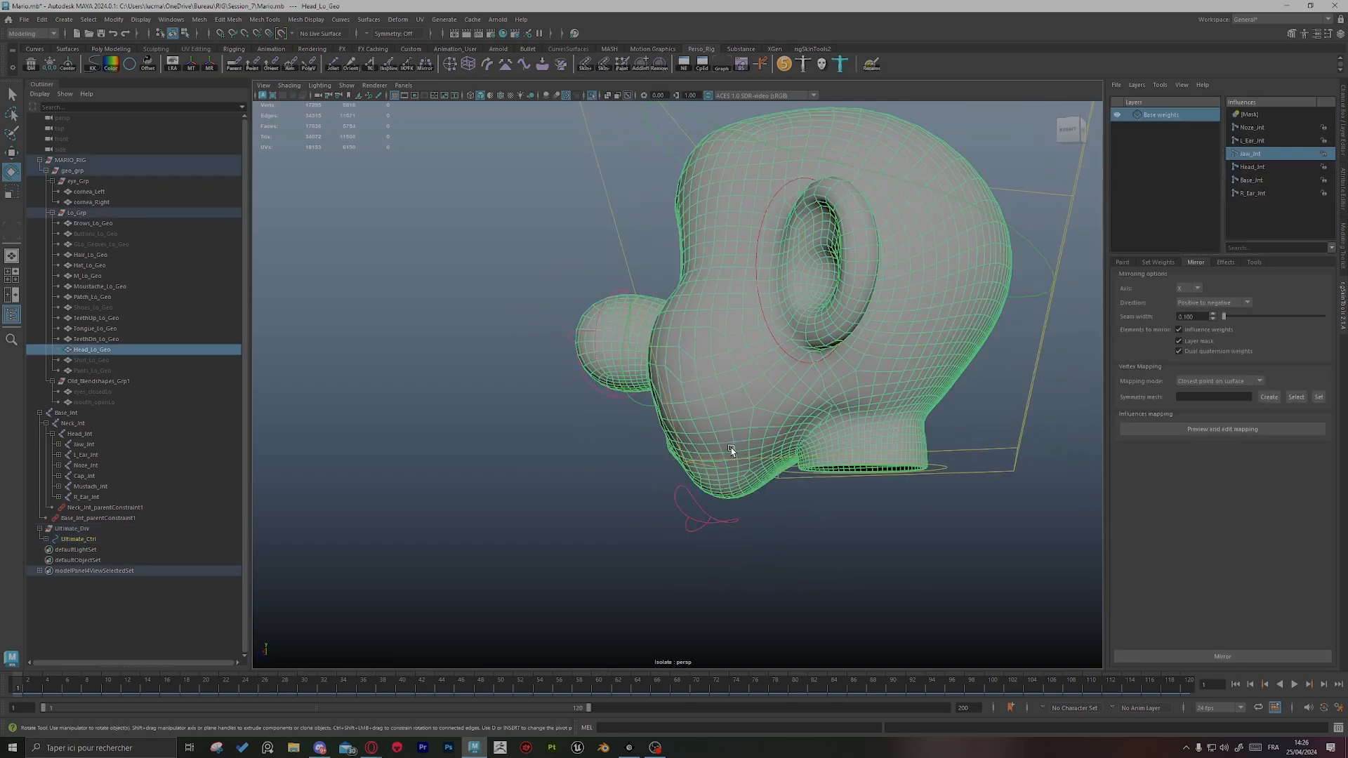
alt+drag(691, 430, 843, 437)
click(803, 514)
scroll(578, 452, up, 5)
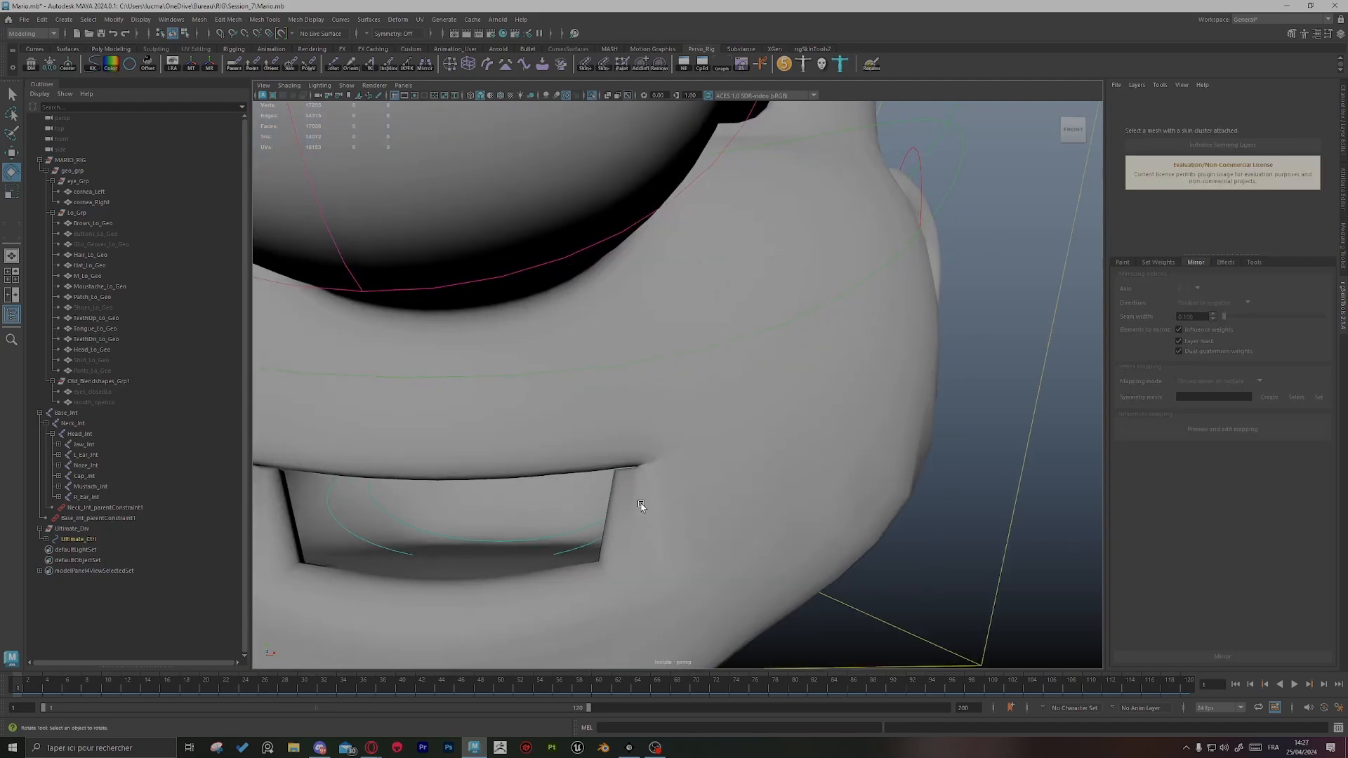
Step: Select the head mesh and resume weight painting at the open mouth with Jaw_Jnt as the active influence
click(664, 506)
alt+drag(701, 411, 788, 416)
alt+middle_drag(788, 415, 821, 378)
click(1121, 262)
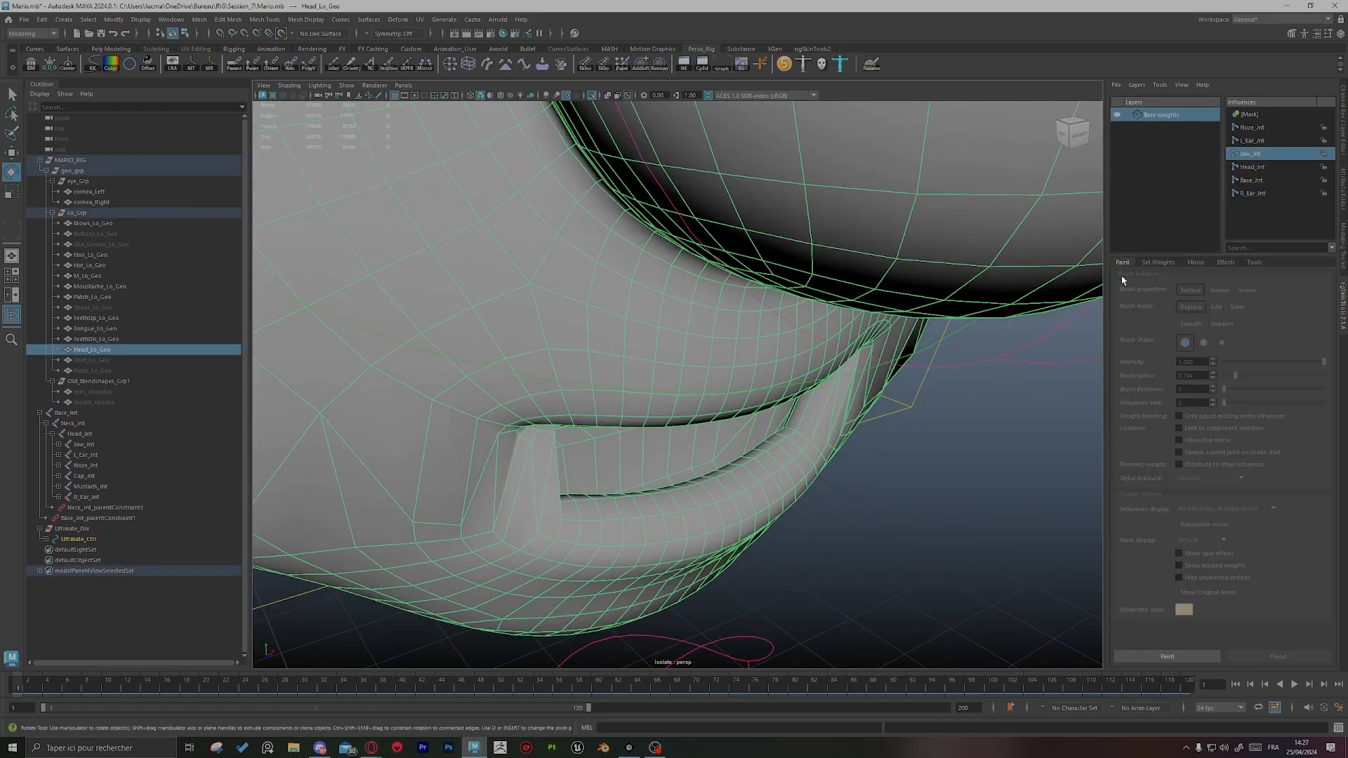
click(1167, 656)
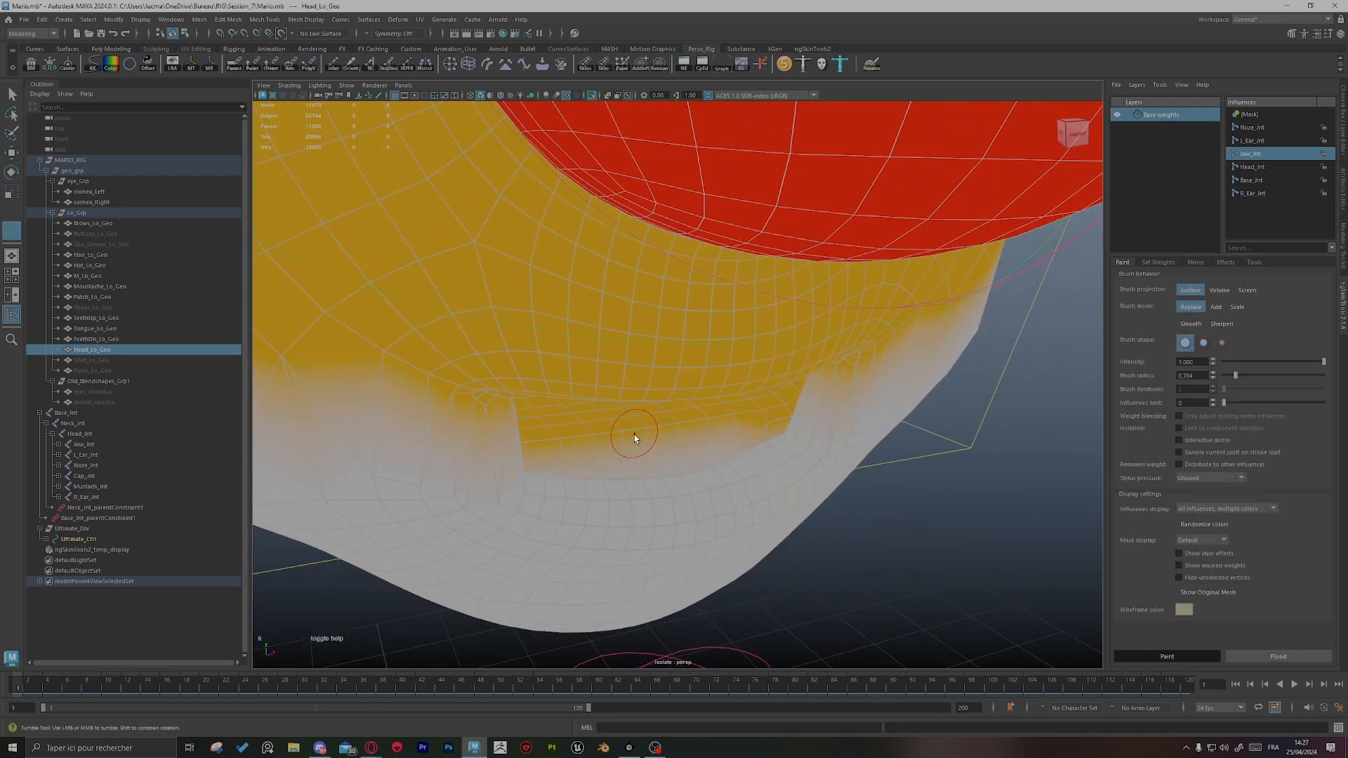
Step: Alternate between Head_Jnt and Jaw_Jnt to correct the weights inside the mouth behind the lips, and mirror them to the opposite side
key(d)
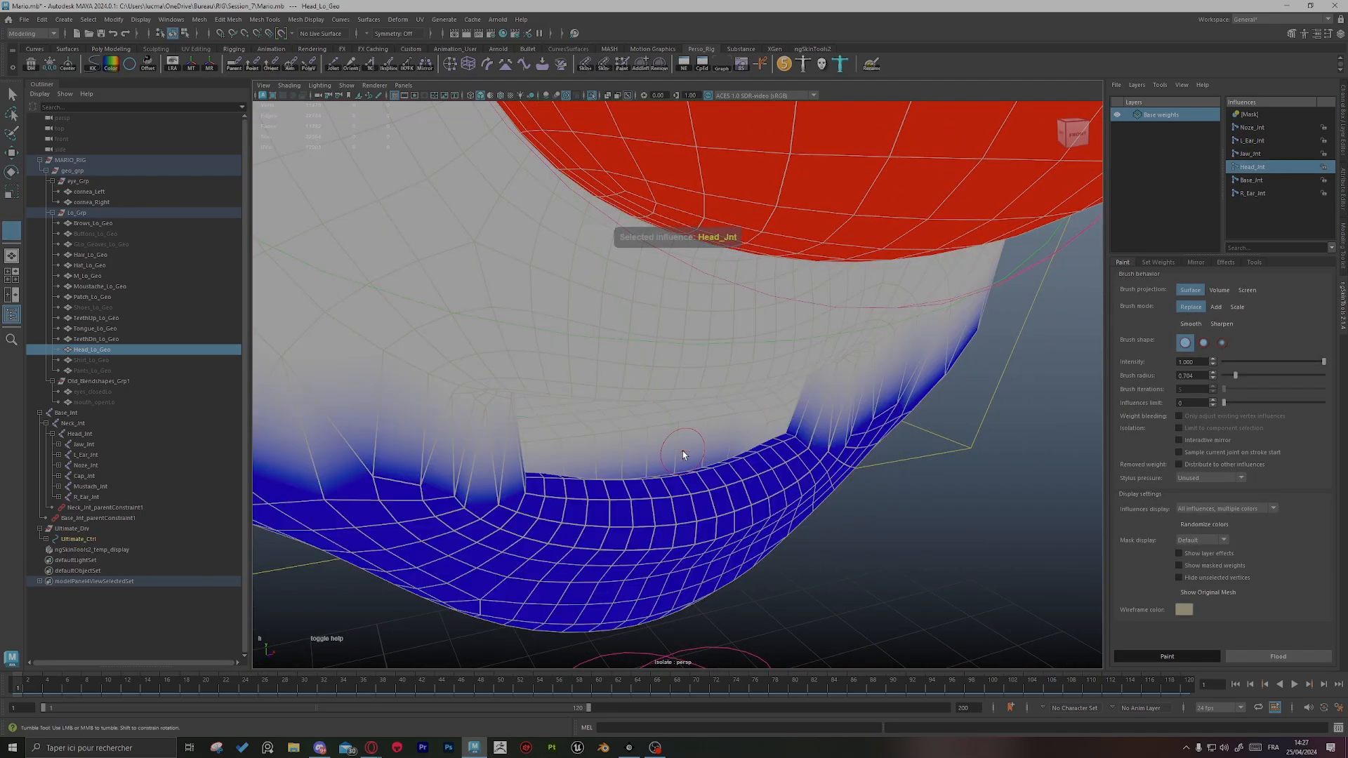
mouse_move(687, 450)
mouse_down()
mouse_move(740, 448)
mouse_move(761, 469)
mouse_move(721, 441)
mouse_move(608, 453)
mouse_move(632, 421)
mouse_move(758, 447)
mouse_move(730, 422)
mouse_move(682, 418)
mouse_up()
key(d)
alt+drag(590, 400, 539, 395)
drag(620, 418, 579, 423)
mouse_move(677, 397)
alt+mouse_down()
mouse_move(617, 401)
mouse_move(612, 430)
mouse_move(583, 432)
mouse_move(629, 433)
mouse_move(568, 443)
alt+mouse_up()
alt+drag(577, 444, 709, 421)
click(1196, 262)
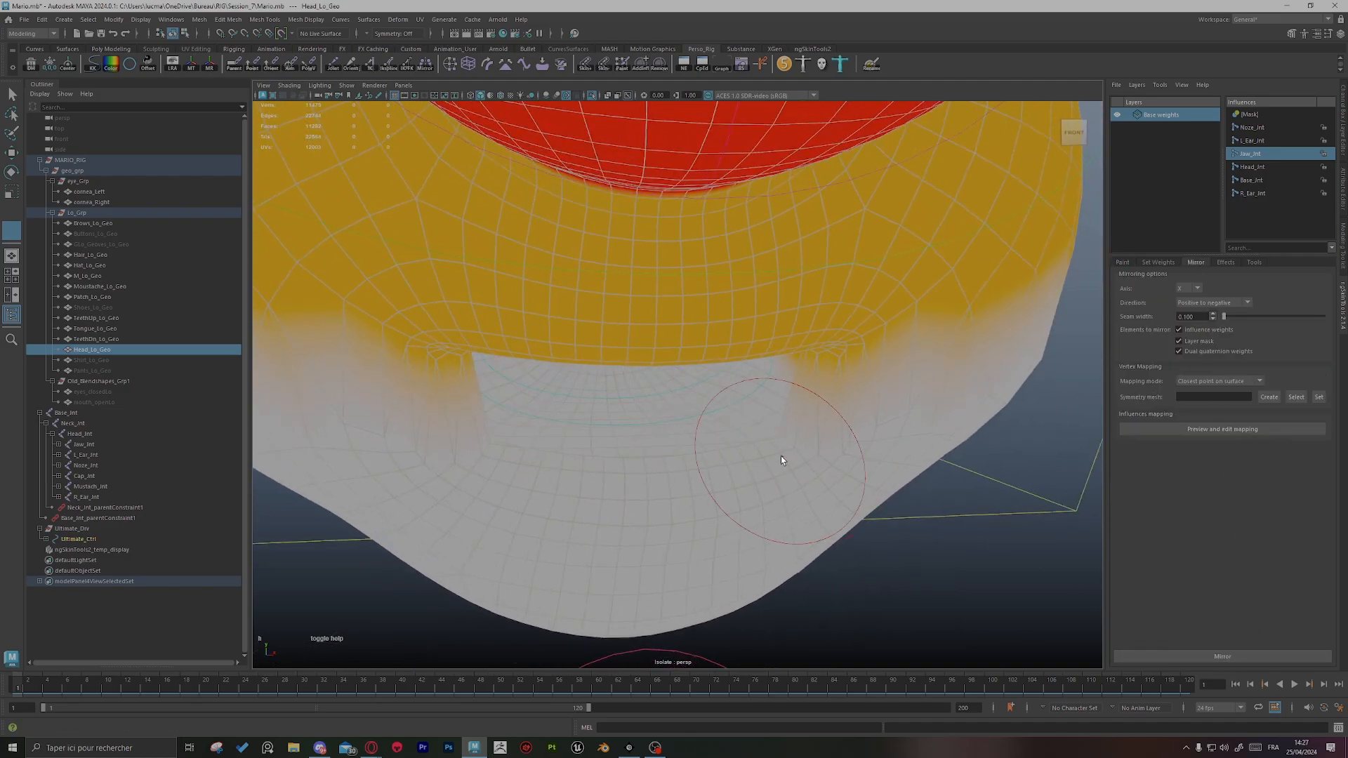
Step: Return to painting and extend Jaw_Jnt weight up the cheek beside the mouth corner with a 2.177 brush radius
alt+drag(781, 460, 909, 429)
click(1121, 262)
mouse_move(641, 415)
alt+mouse_down()
mouse_move(814, 439)
mouse_move(845, 395)
mouse_move(798, 418)
mouse_move(816, 429)
mouse_move(812, 403)
mouse_move(796, 400)
alt+mouse_up()
alt+drag(797, 404, 829, 447)
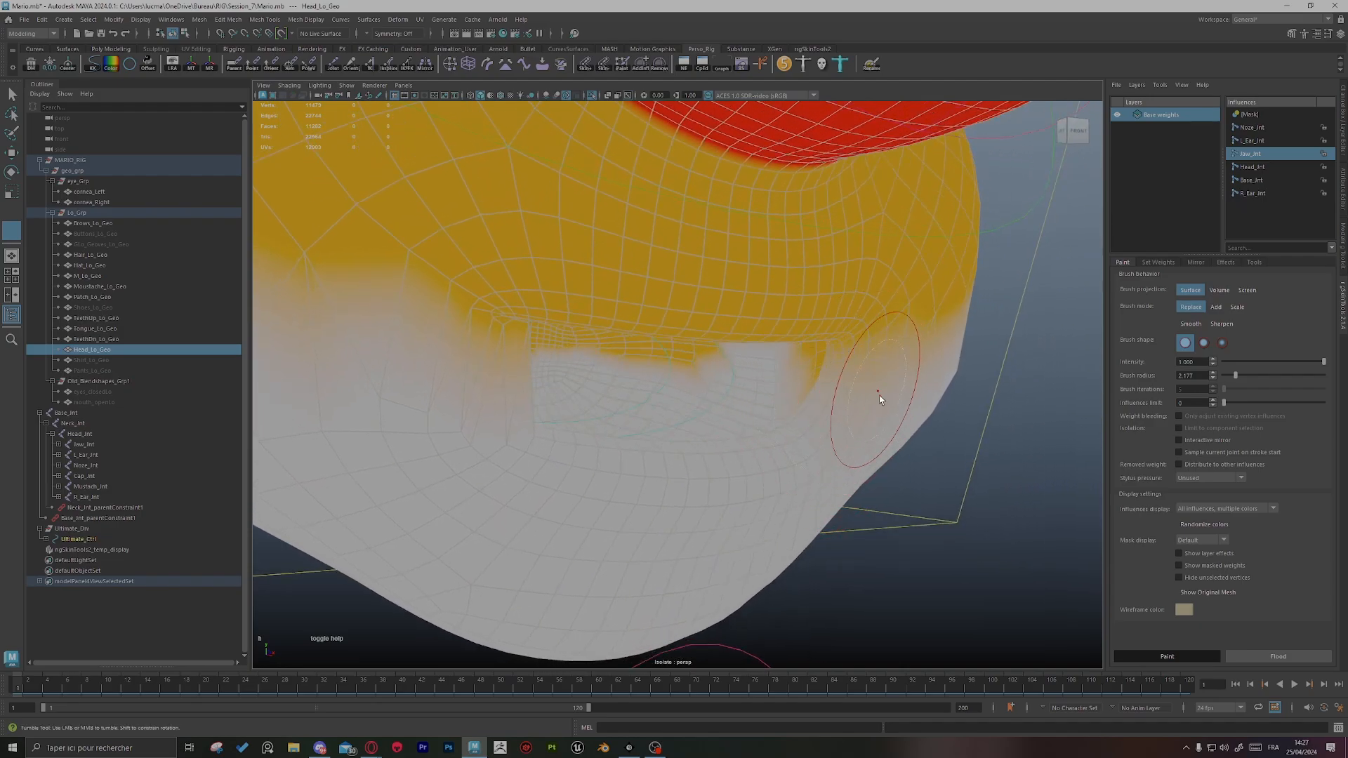
mouse_move(781, 441)
alt+mouse_down()
mouse_move(702, 418)
mouse_move(680, 385)
mouse_move(678, 400)
alt+mouse_up()
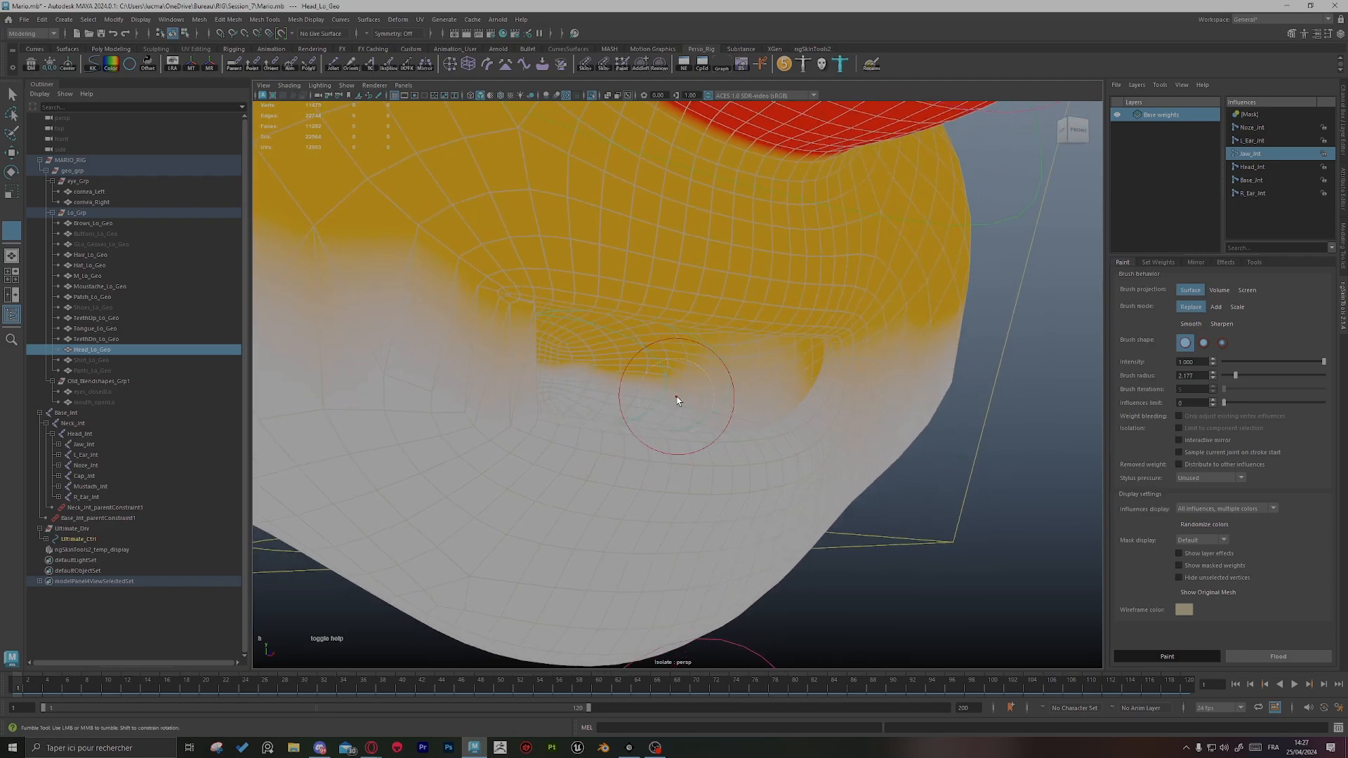
Step: Refine the Jaw_Jnt weight along the lower lip and around both mouth corners
alt+drag(593, 392, 667, 403)
key(alt+shift)
alt+middle_drag(667, 403, 687, 398)
key(alt+shift)
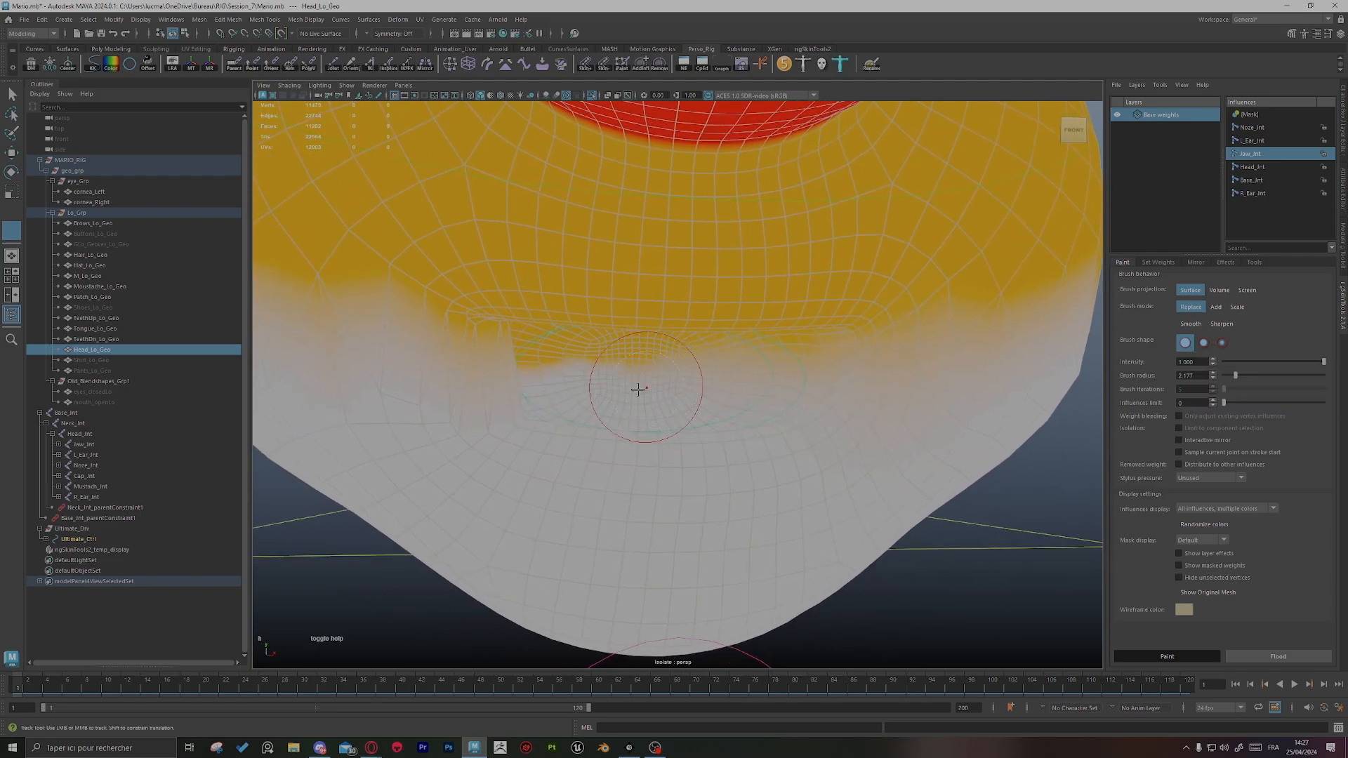
alt+drag(778, 397, 730, 393)
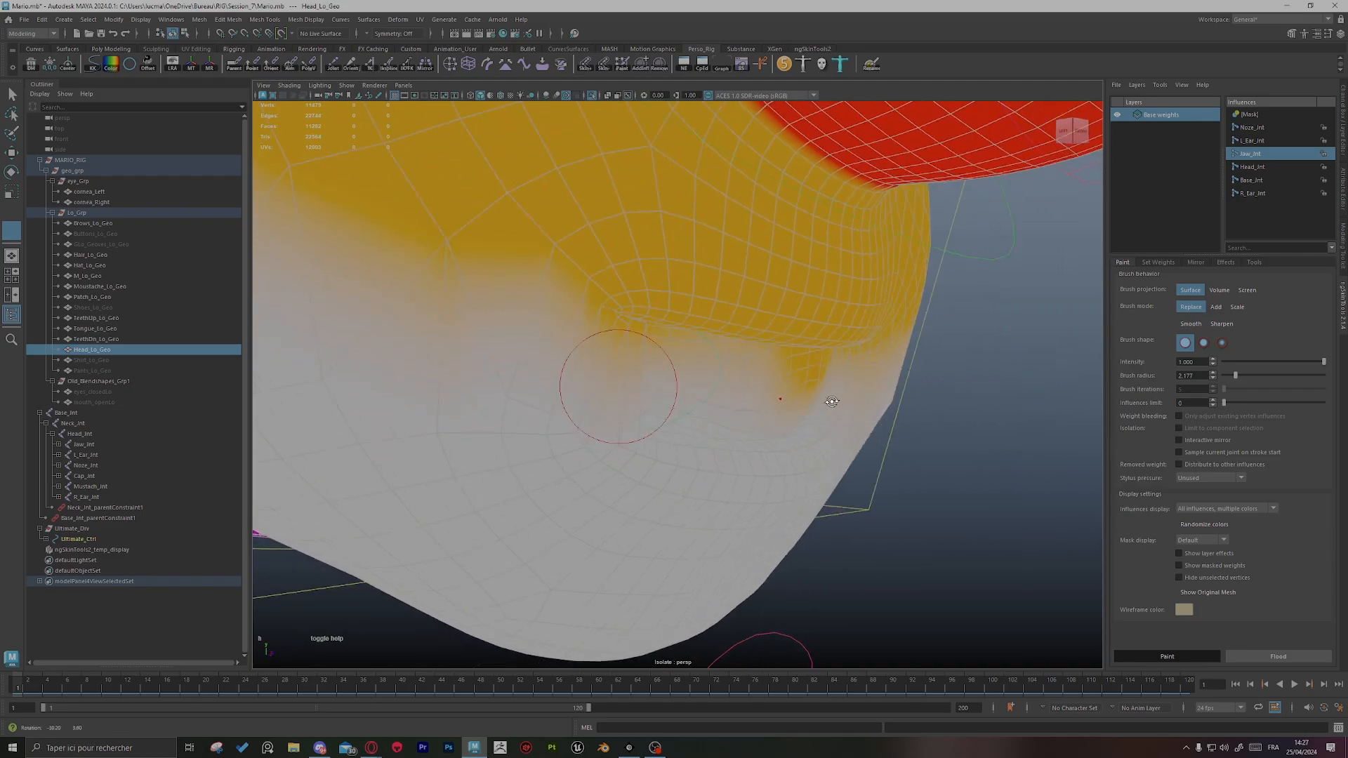
mouse_move(814, 417)
alt+mouse_down()
mouse_move(713, 381)
mouse_move(688, 414)
mouse_move(827, 405)
alt+mouse_up()
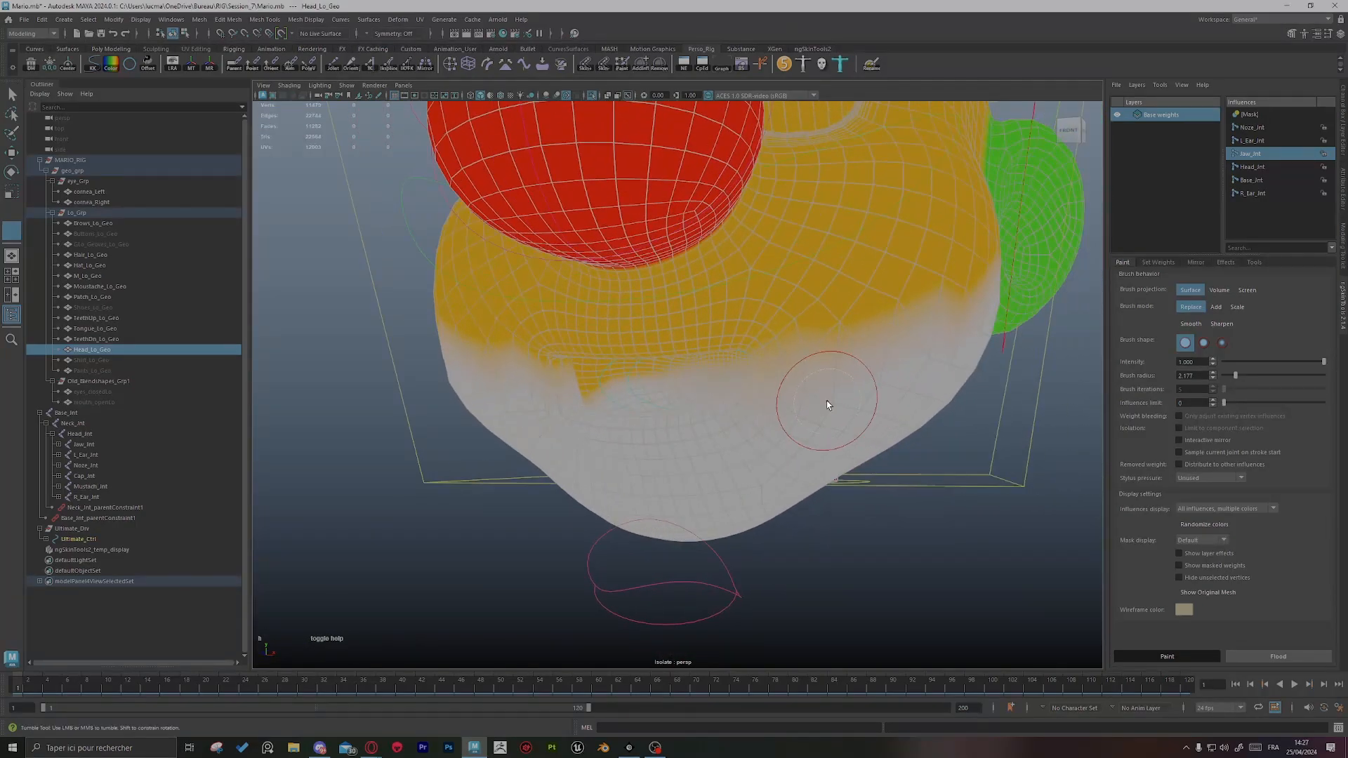
Step: Extend Jaw_Jnt weight across the cheek toward the ear and along the jawline to the neck
mouse_move(945, 343)
alt+mouse_down()
mouse_move(723, 400)
mouse_move(707, 377)
alt+mouse_up()
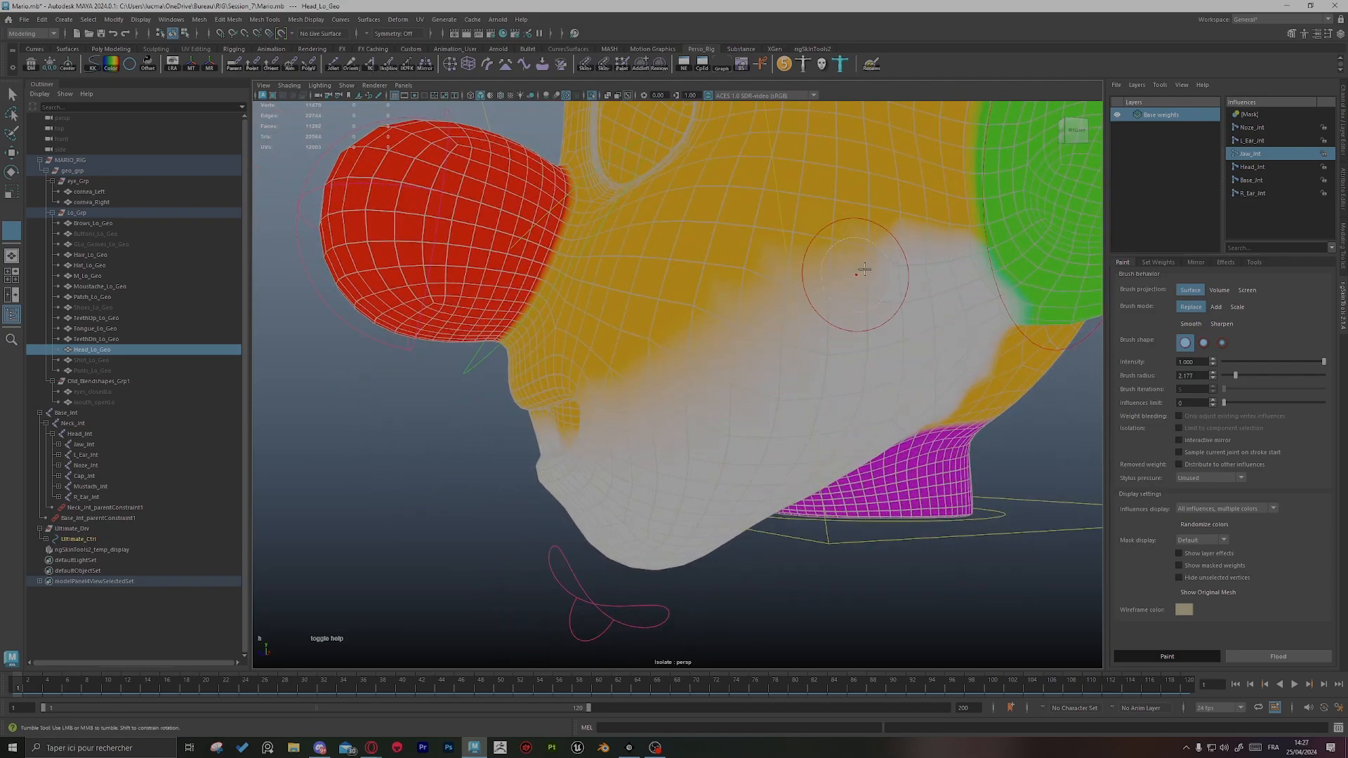
alt+middle_drag(846, 262, 816, 287)
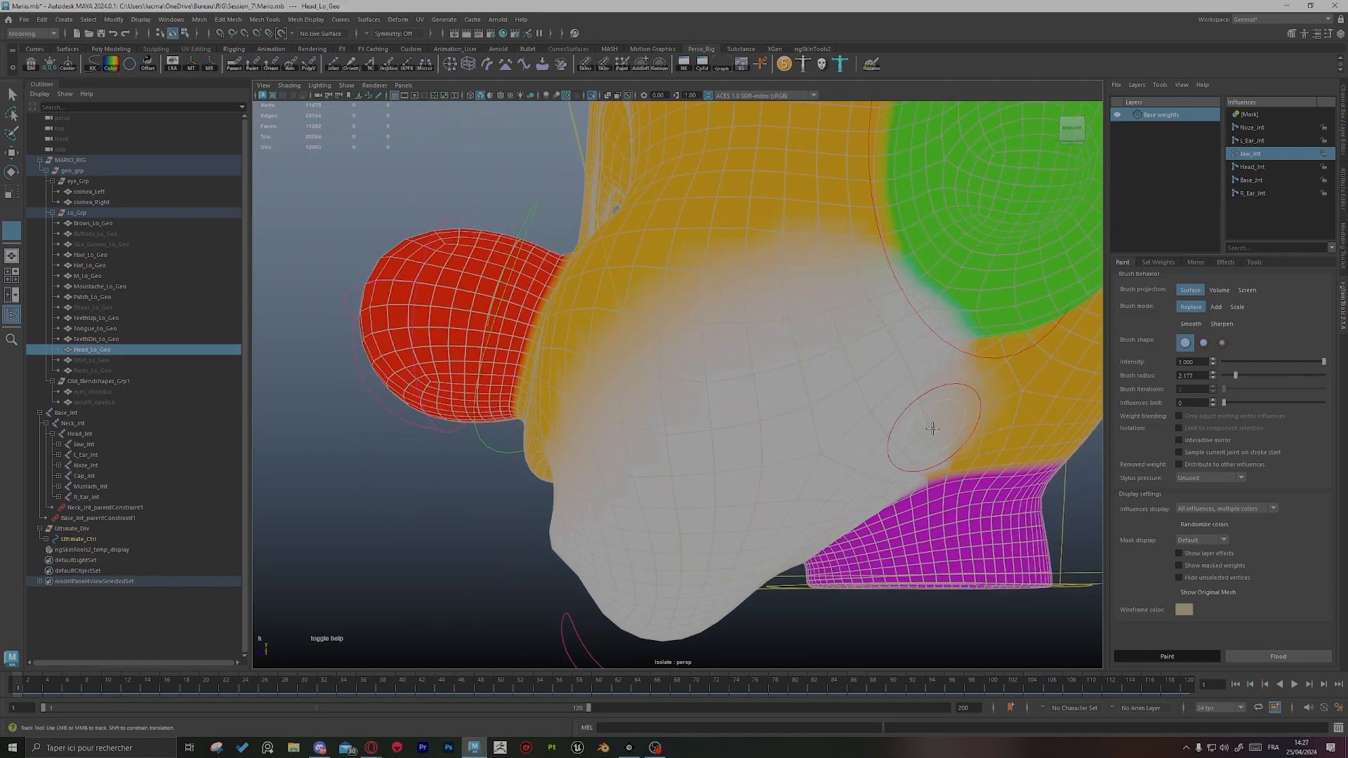
alt+drag(914, 438, 890, 323)
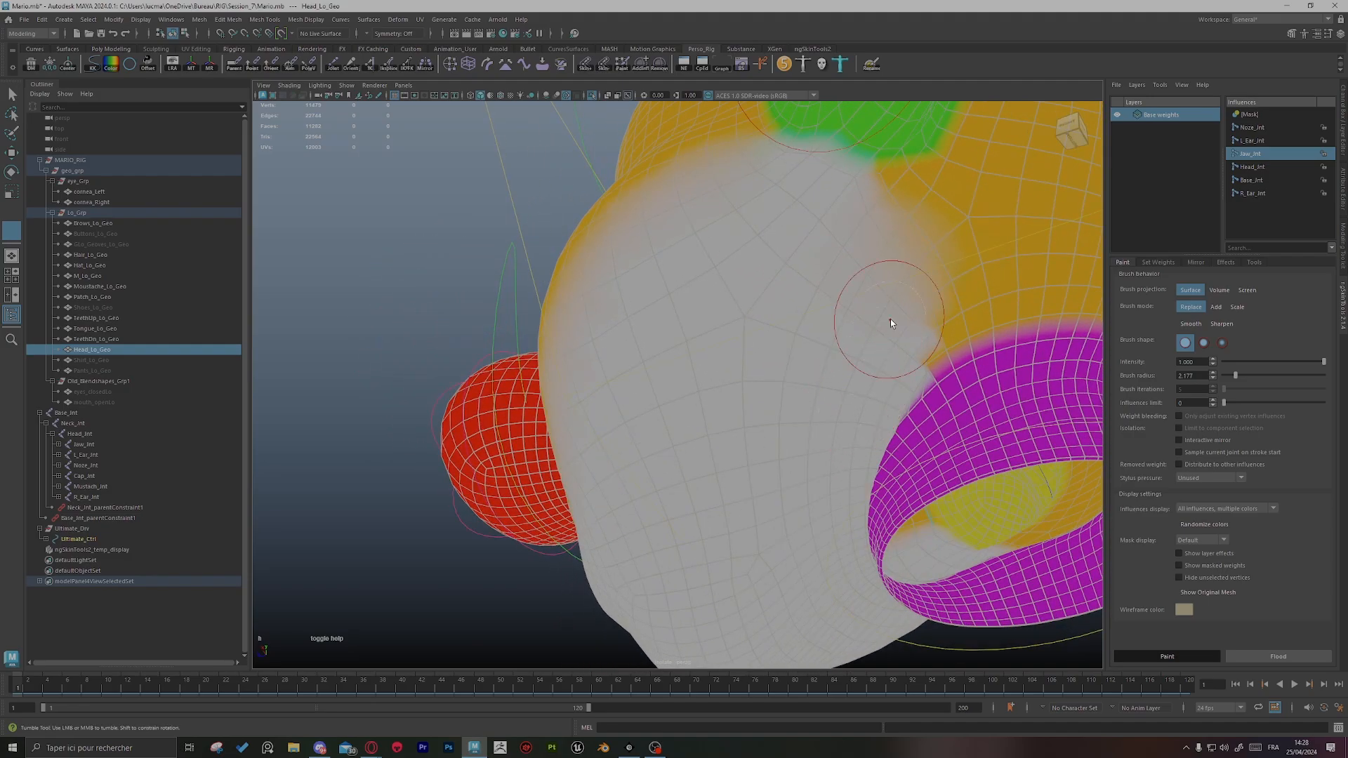
Step: Examine the Head_Jnt, Base_Jnt and L_Ear_Jnt weights around the jaw, neck and ear from several angles
alt+drag(845, 368, 882, 430)
alt+middle_drag(910, 439, 870, 379)
key(s)
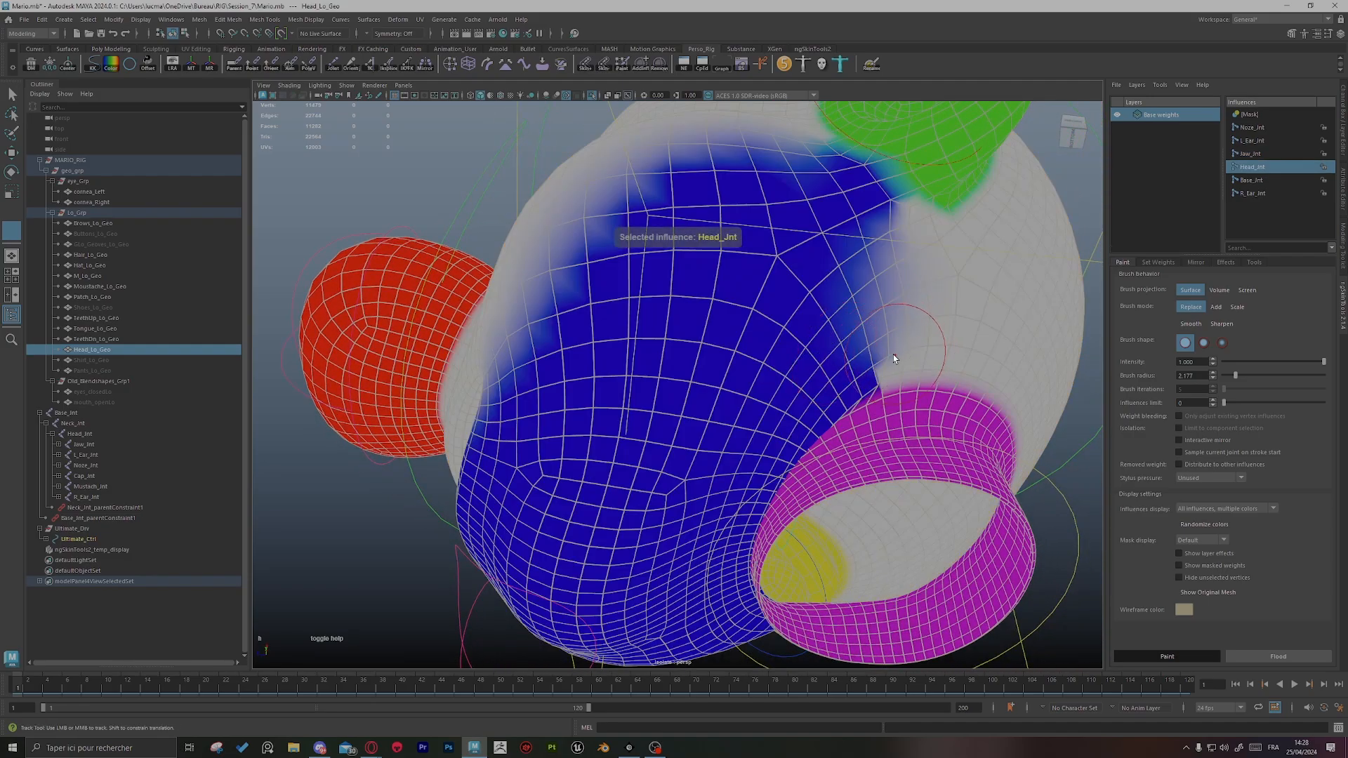
alt+drag(894, 359, 638, 340)
scroll(610, 267, down, 5)
alt+middle_drag(687, 387, 697, 366)
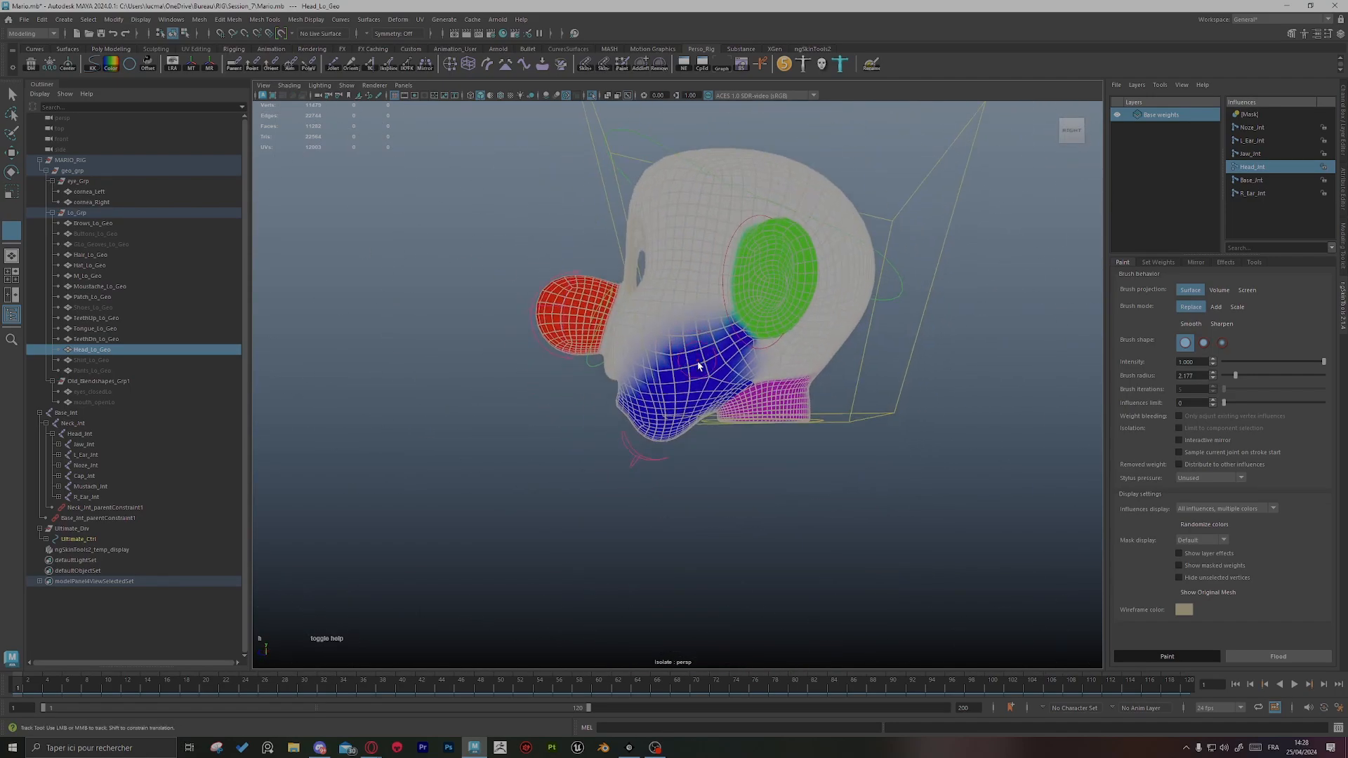
key(s)
scroll(735, 346, up, 3)
alt+drag(698, 386, 772, 382)
key(s)
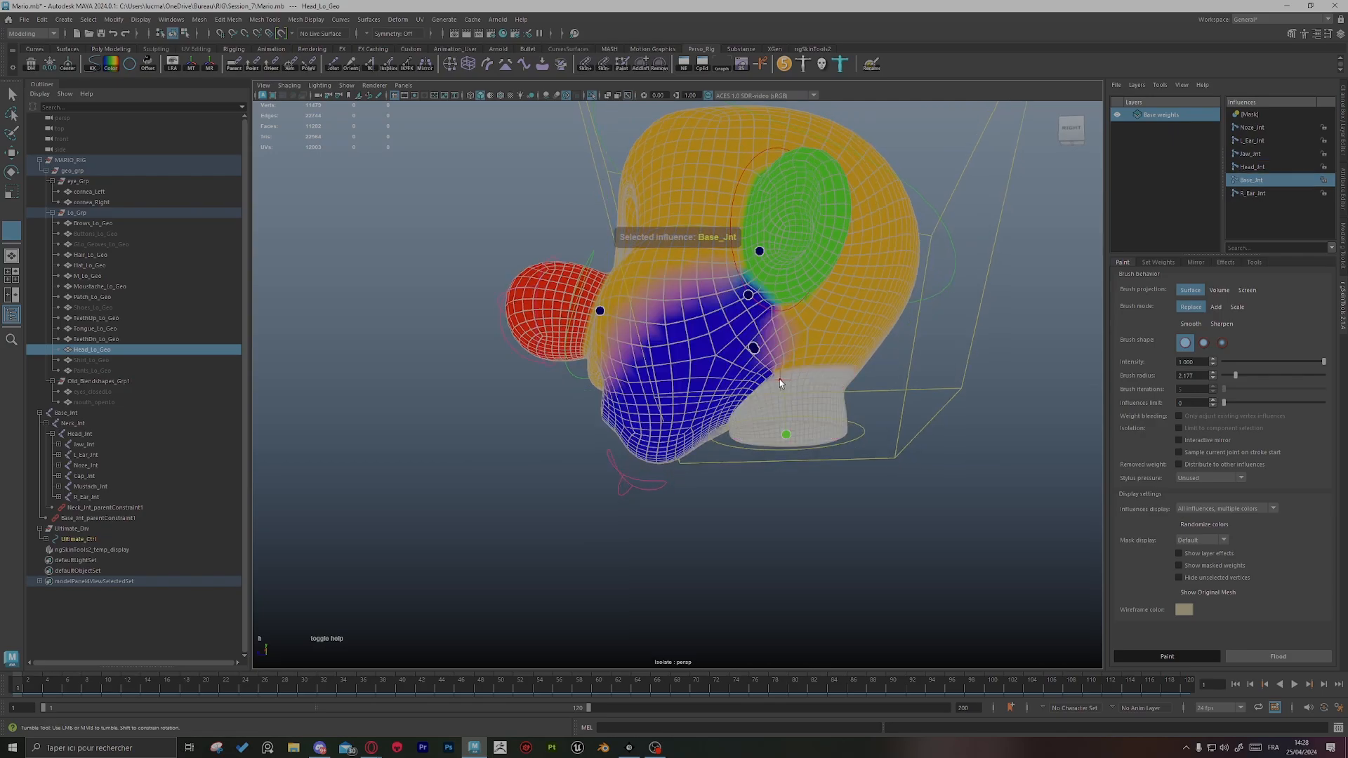
key(s)
key(s)
alt+drag(751, 246, 863, 439)
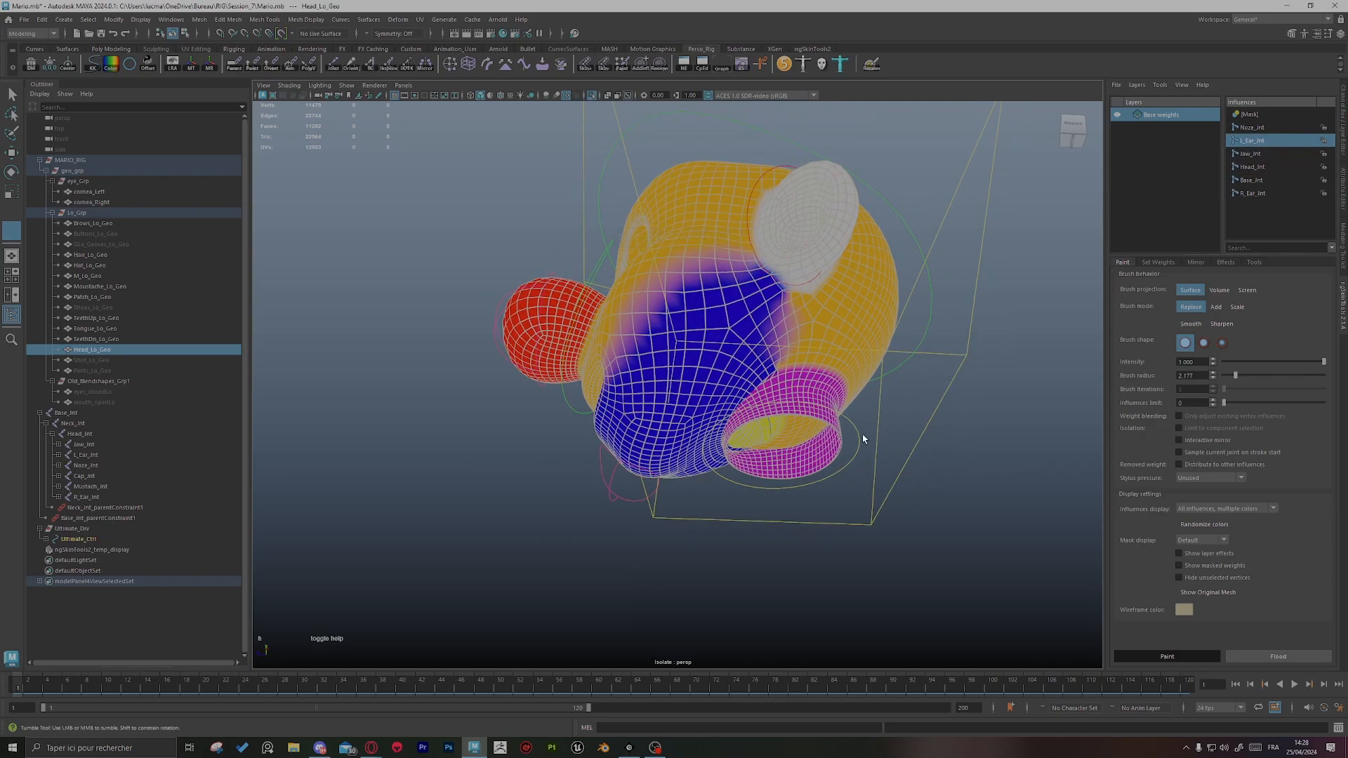
alt+right_drag(727, 400, 843, 365)
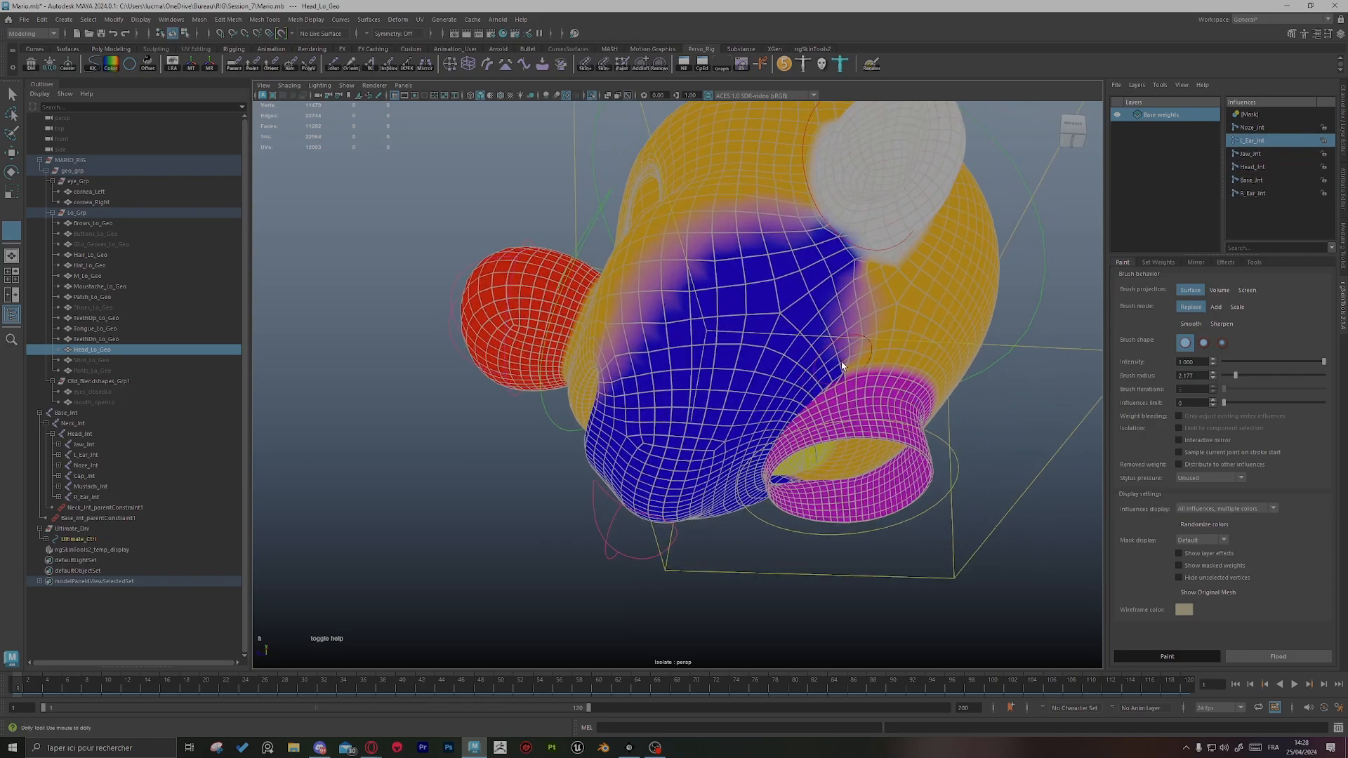
alt+drag(783, 429, 685, 449)
alt+right_drag(670, 439, 666, 397)
alt+drag(667, 397, 768, 376)
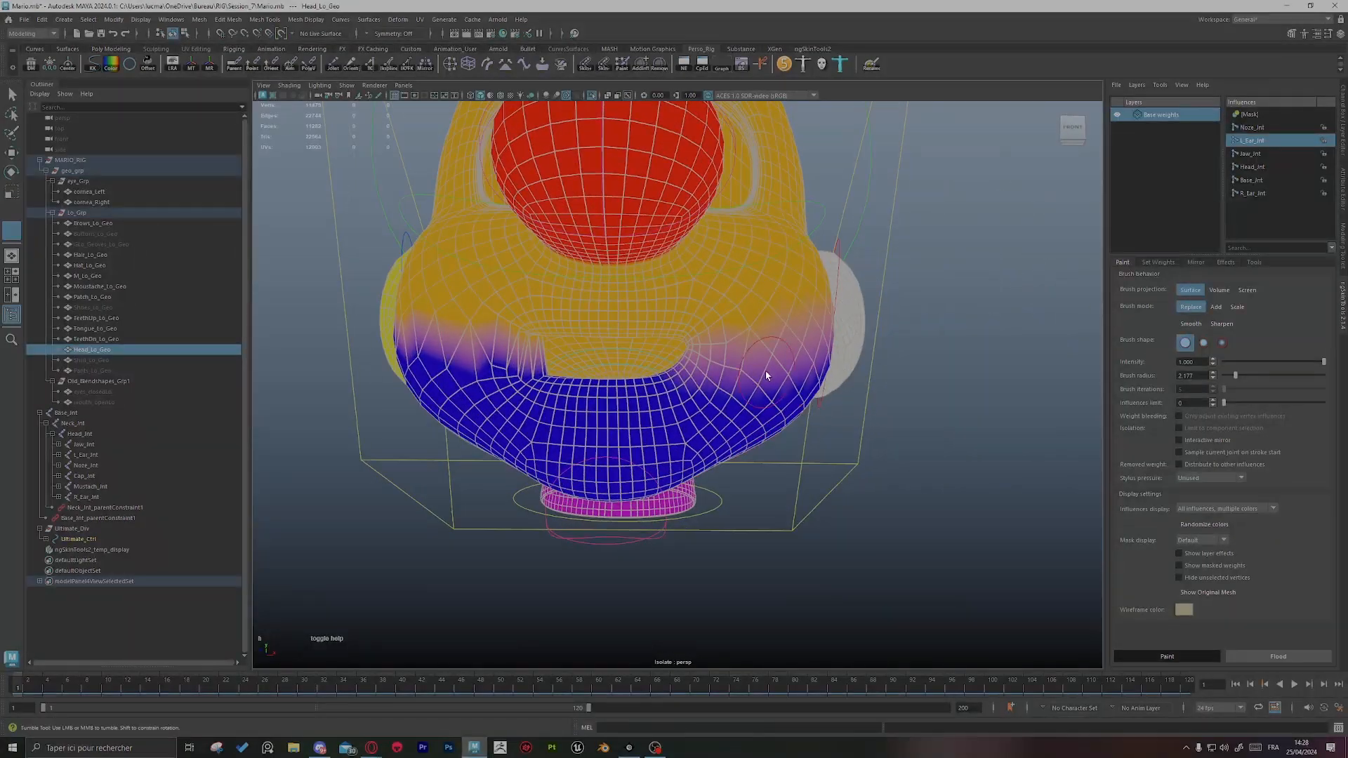
Step: Make Jaw_Jnt the active influence and mirror the head mesh's skin weights from positive to negative
key(s)
alt+middle_drag(642, 397, 650, 427)
alt+drag(650, 426, 709, 411)
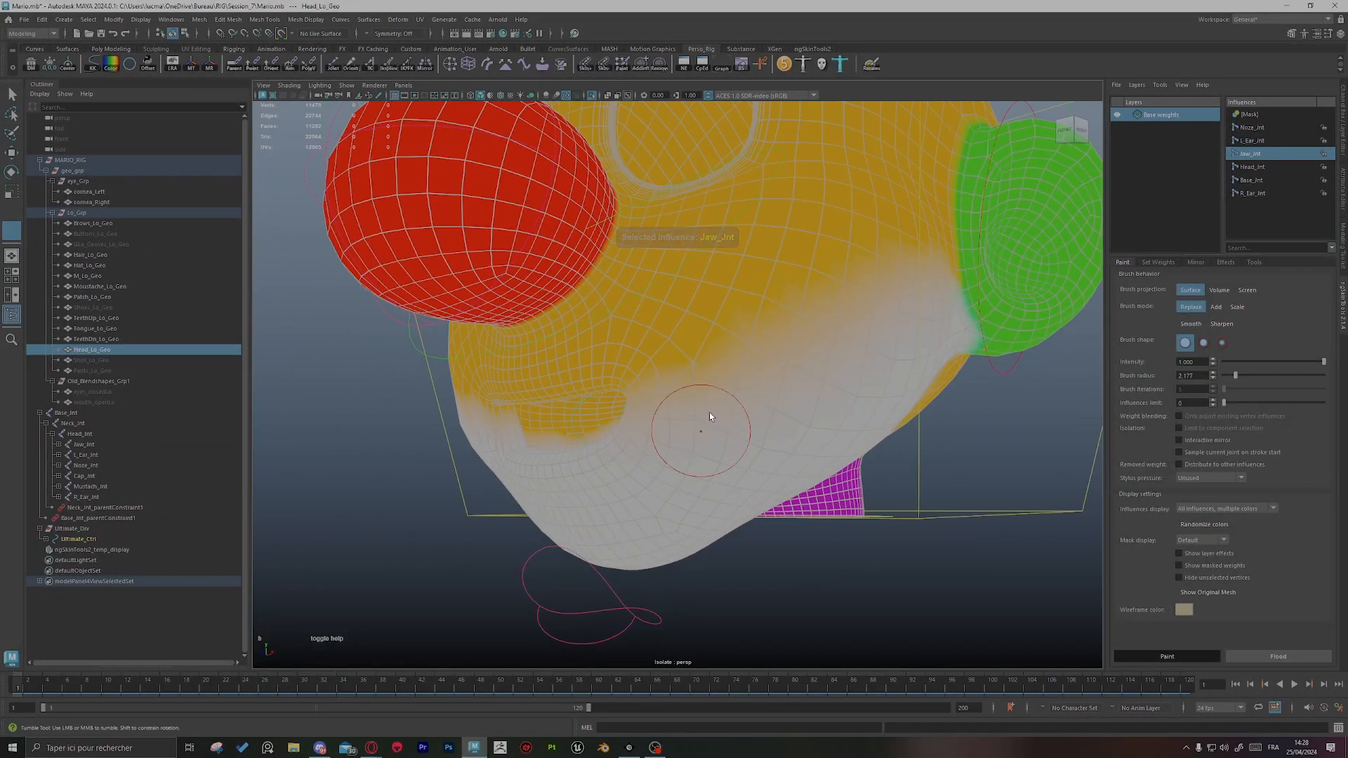
alt+drag(920, 270, 802, 437)
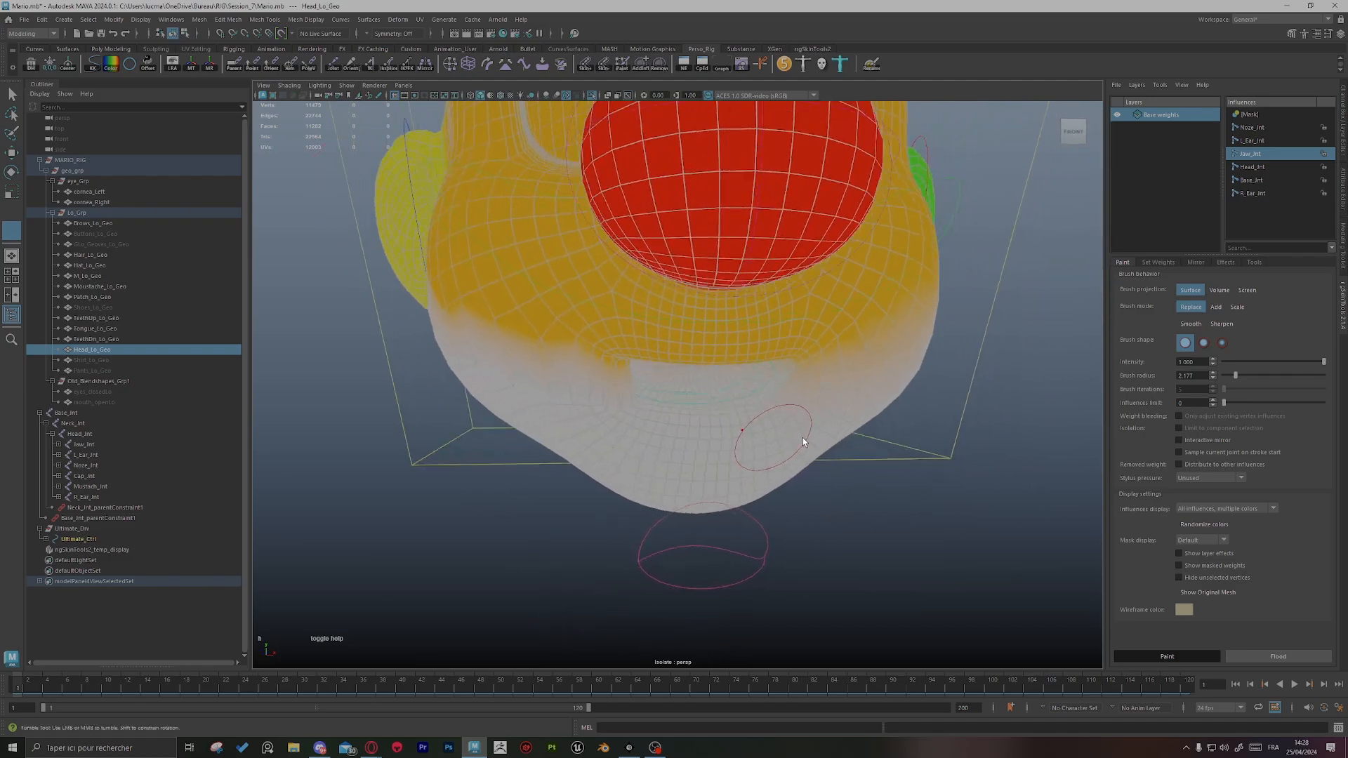
alt+drag(668, 431, 569, 355)
click(1195, 262)
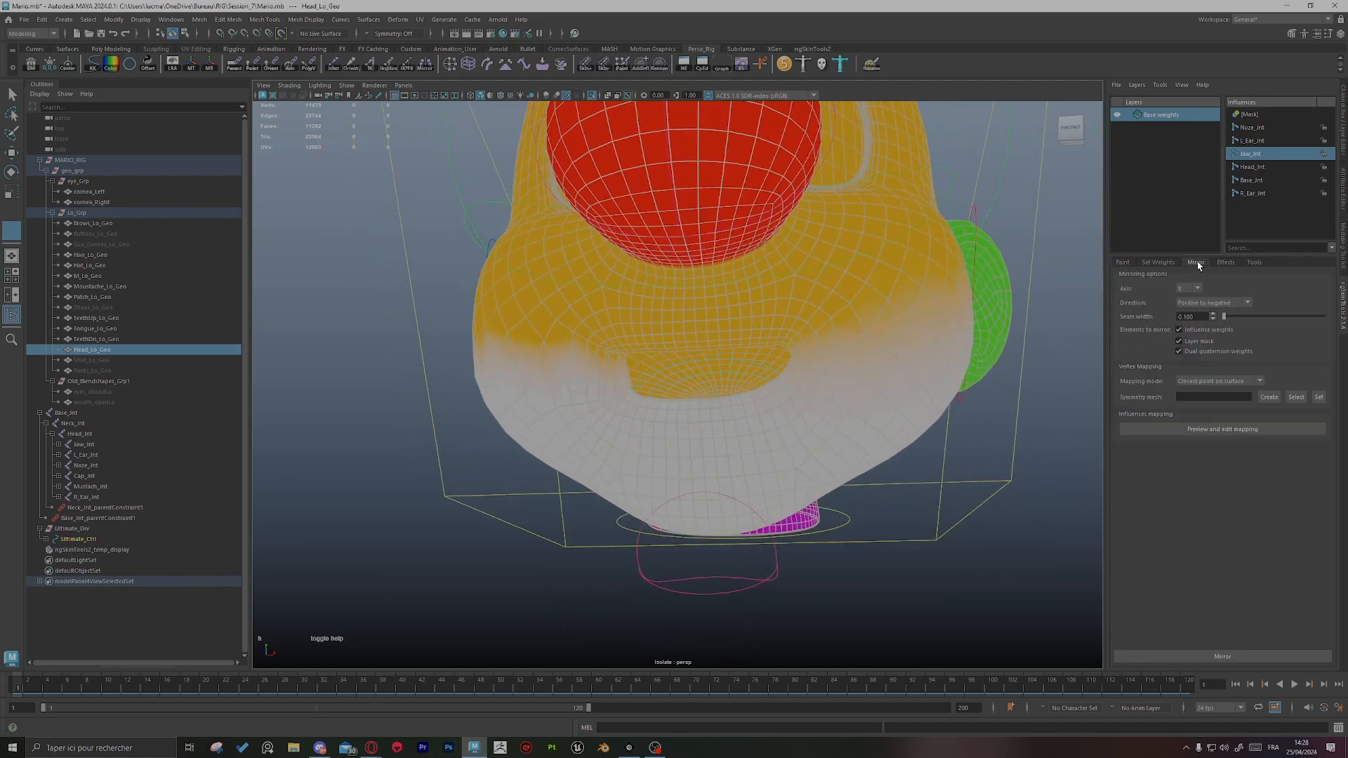
click(1230, 654)
mouse_move(1044, 415)
alt+mouse_down()
mouse_move(887, 415)
mouse_move(990, 407)
alt+mouse_up()
click(1122, 262)
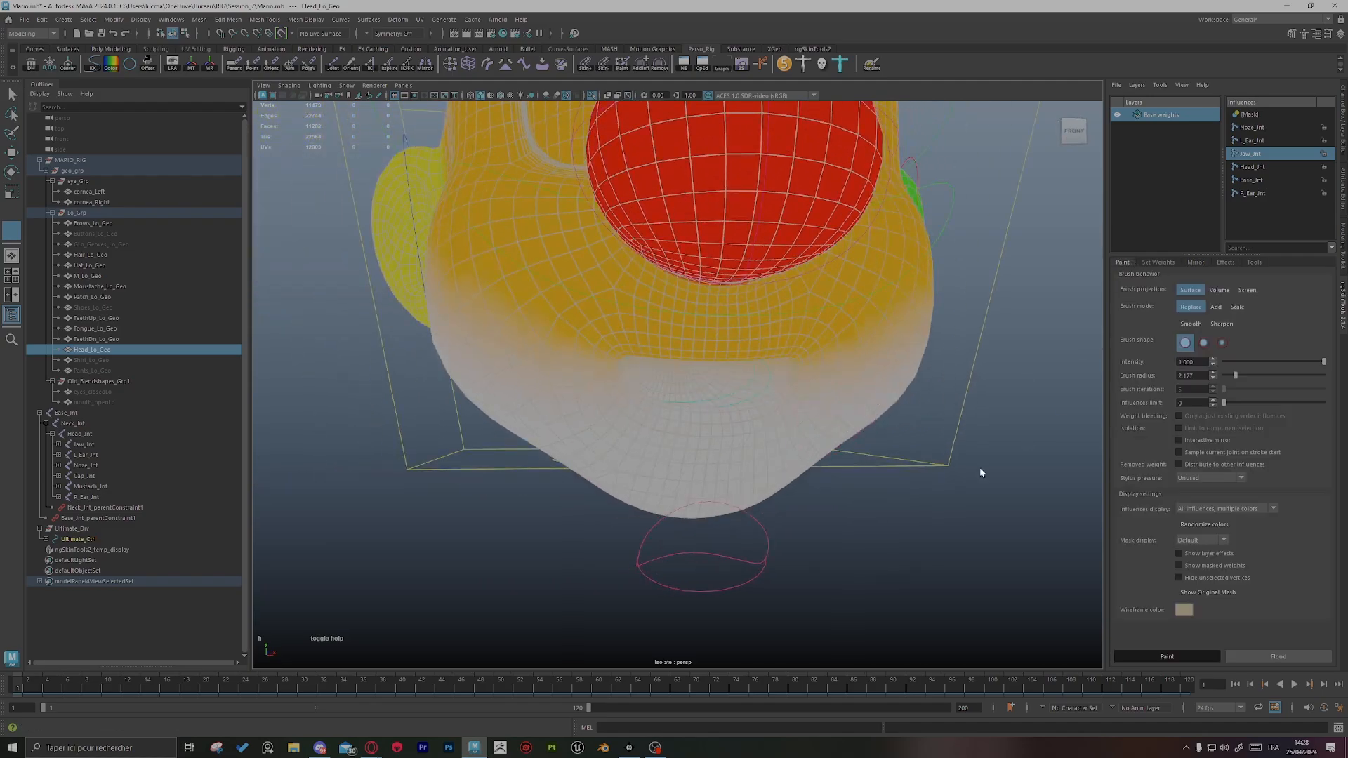
Step: Leave weight painting, select the jaw control and rotate it slightly to test the jaw deformation from several angles
key(q)
click(857, 545)
scroll(857, 545, down, 3)
alt+drag(857, 545, 699, 533)
click(673, 484)
key(e)
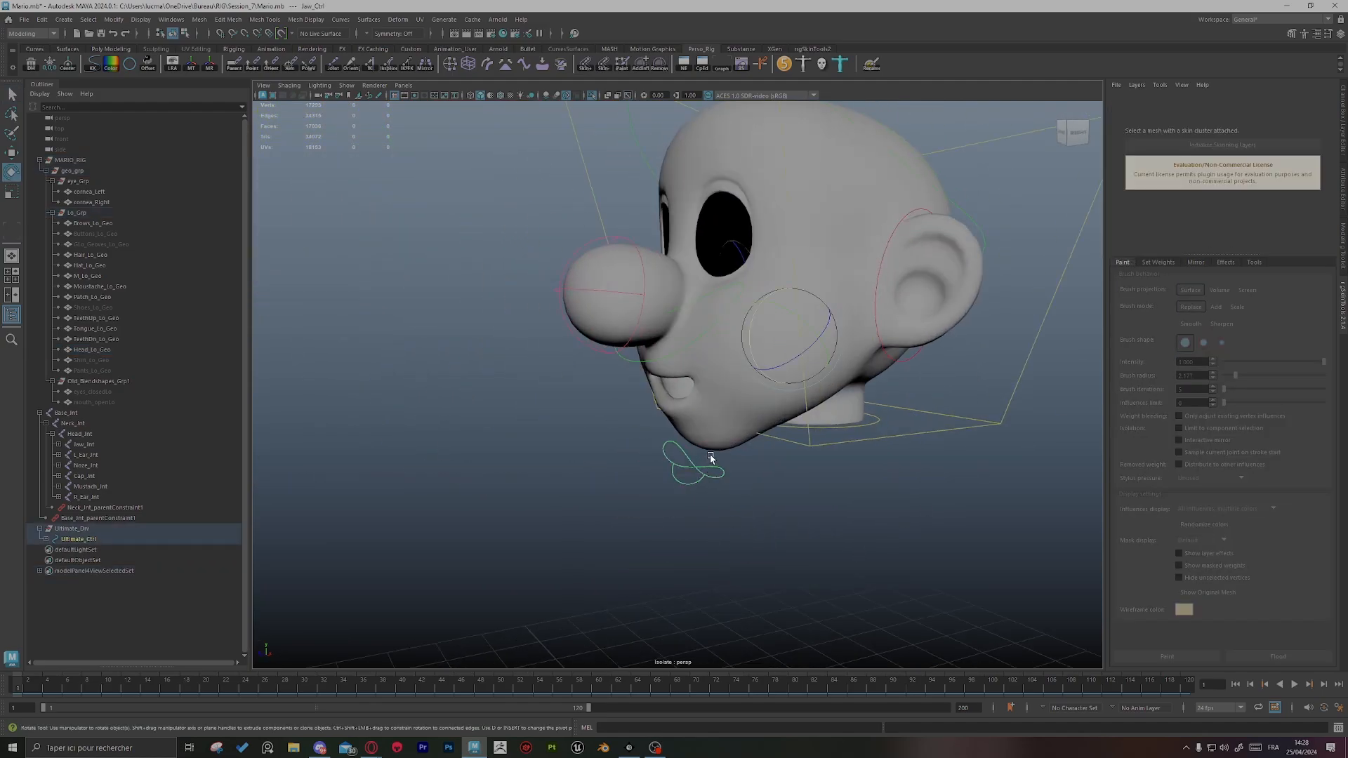
alt+drag(710, 458, 757, 431)
mouse_move(747, 324)
mouse_down()
mouse_move(746, 336)
mouse_move(742, 326)
mouse_up()
alt+drag(724, 357, 853, 360)
mouse_move(707, 330)
mouse_down()
mouse_move(707, 360)
mouse_move(706, 327)
mouse_up()
alt+drag(751, 356, 628, 354)
Step: Move the jaw control downward so the mouth opens wide, and check the stretched cheek in profile
key(w)
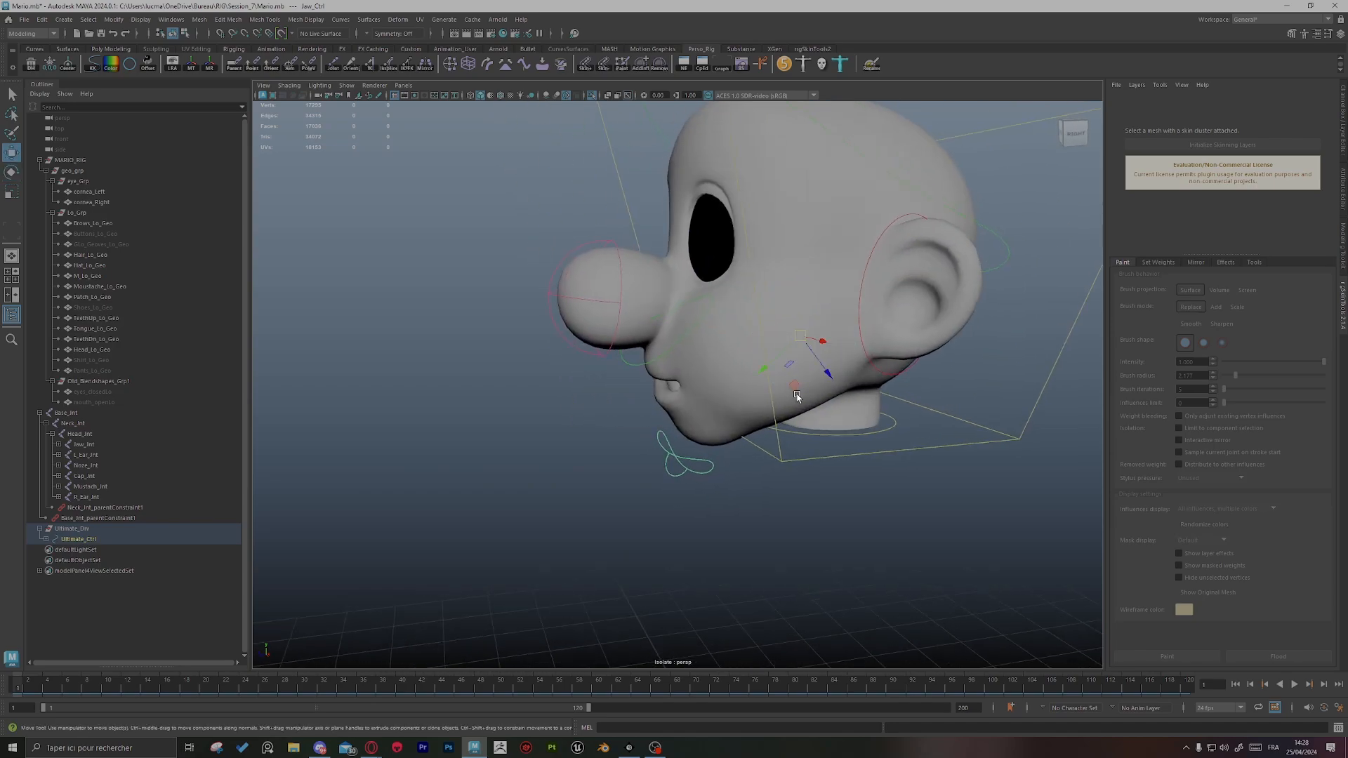
mouse_move(796, 390)
mouse_down()
mouse_move(784, 377)
mouse_move(761, 396)
mouse_move(775, 402)
mouse_move(747, 398)
mouse_move(797, 414)
mouse_up()
middle_drag(831, 430, 827, 454)
alt+drag(827, 454, 790, 459)
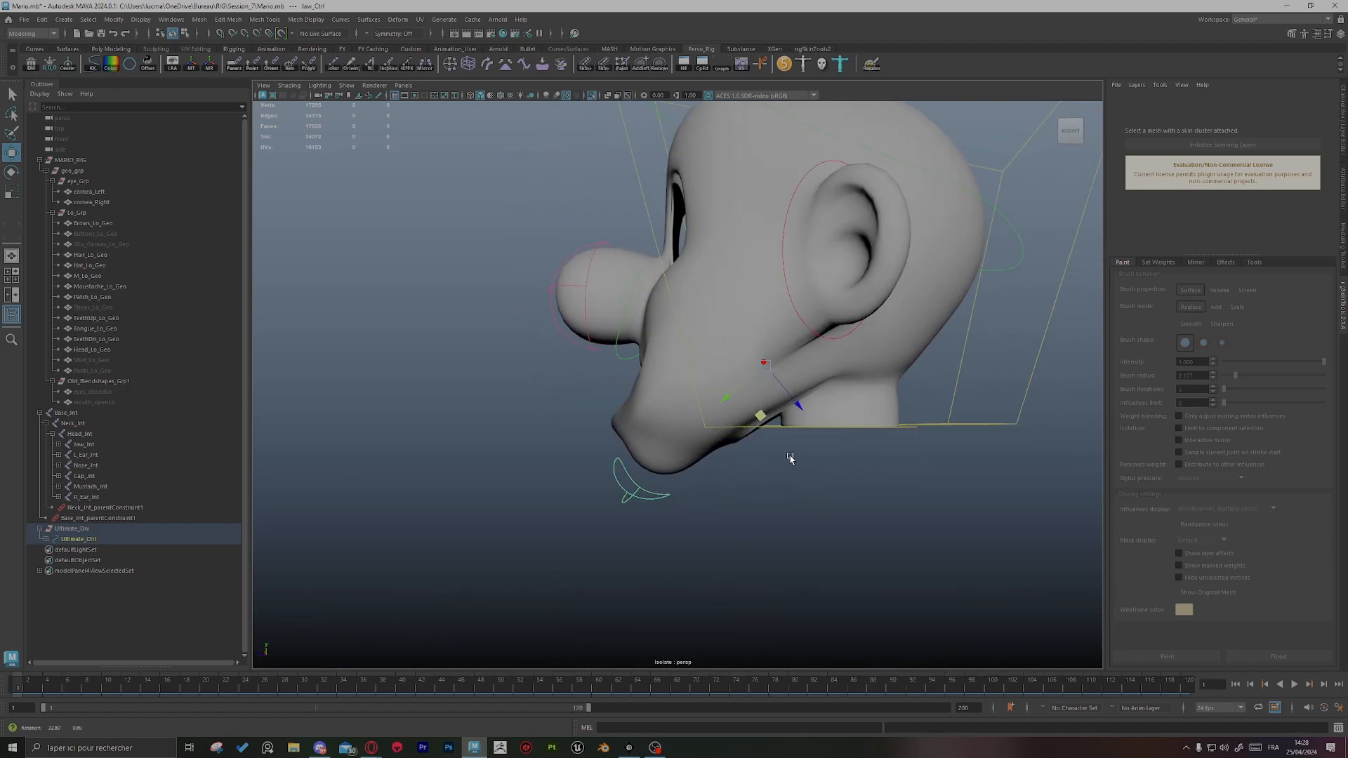
Step: Select the head mesh, resume weight painting on Jaw_Jnt and enlarge the brush radius to about 3.7
click(676, 413)
alt+drag(675, 413, 893, 434)
click(1167, 656)
alt+drag(772, 421, 691, 390)
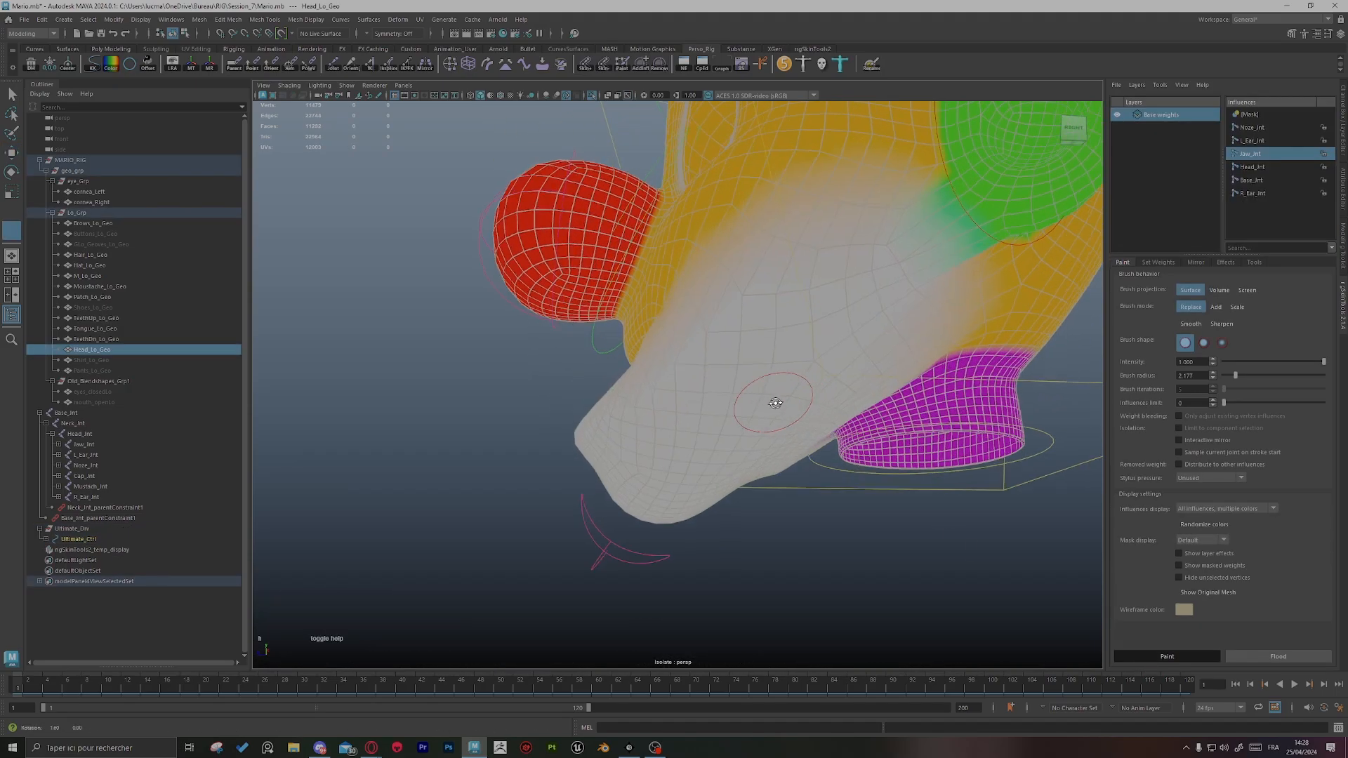
scroll(697, 371, up, 2)
mouse_move(722, 334)
alt+mouse_down()
mouse_move(738, 317)
mouse_move(759, 371)
mouse_move(735, 337)
mouse_move(777, 331)
mouse_move(811, 352)
alt+mouse_up()
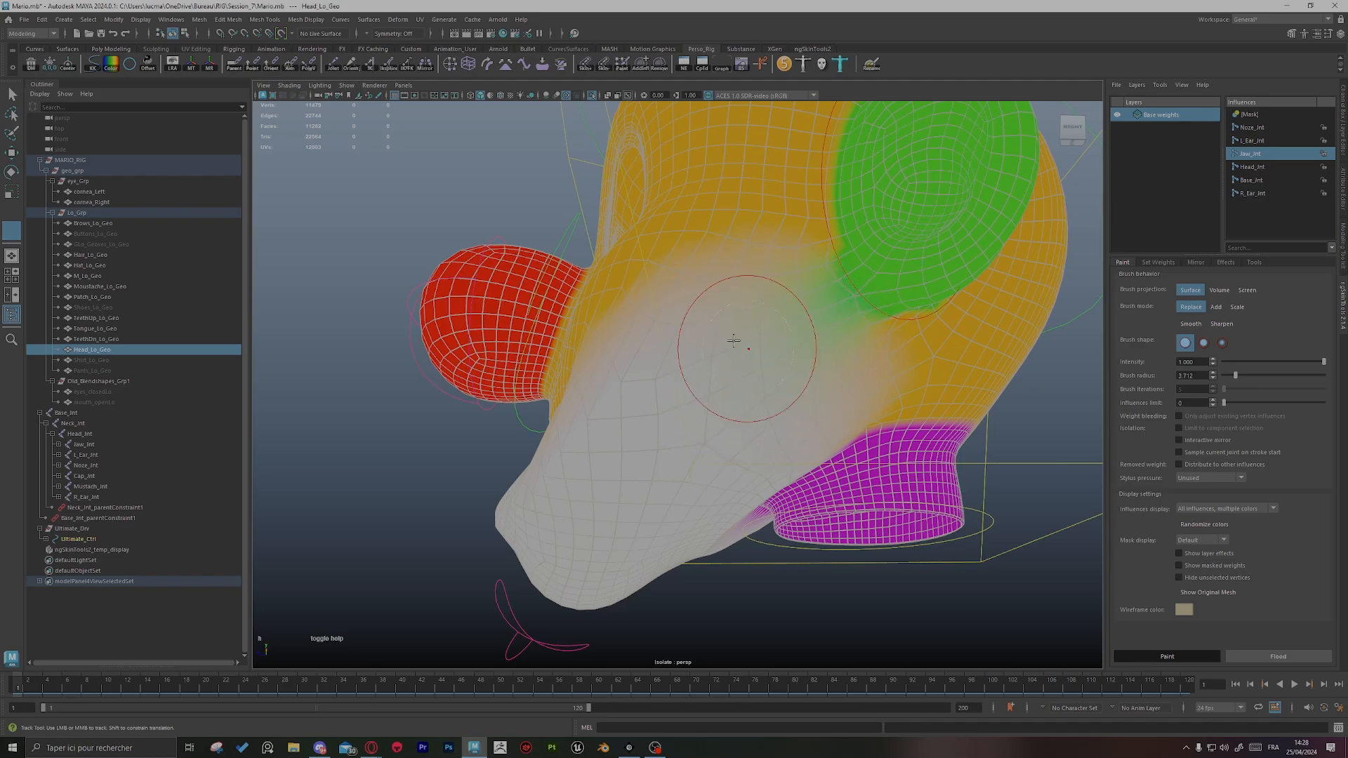
Step: Smooth the weight transitions between the jaw, the neck and the area beneath the ear
alt+drag(791, 404, 674, 419)
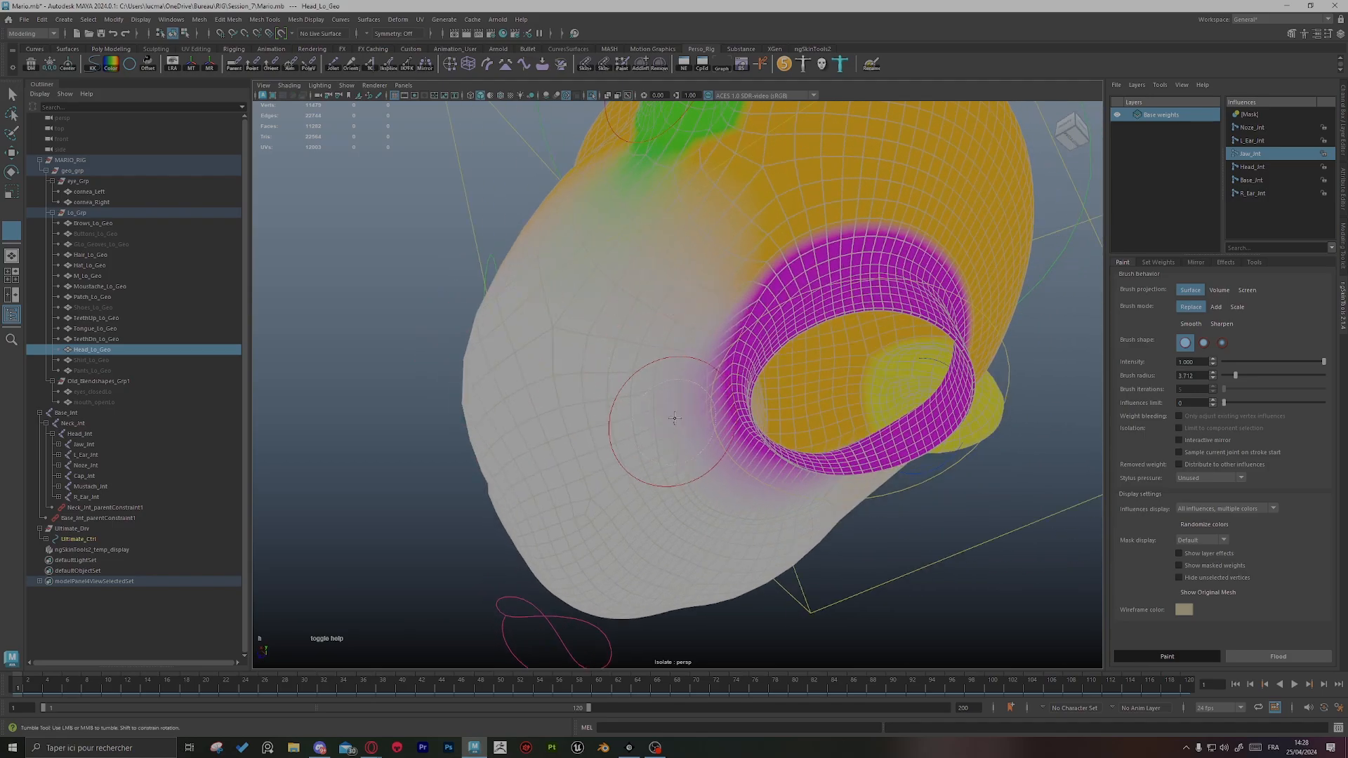
mouse_move(615, 361)
mouse_down()
mouse_move(752, 512)
mouse_move(656, 302)
mouse_move(668, 265)
mouse_move(646, 364)
mouse_move(804, 367)
mouse_up()
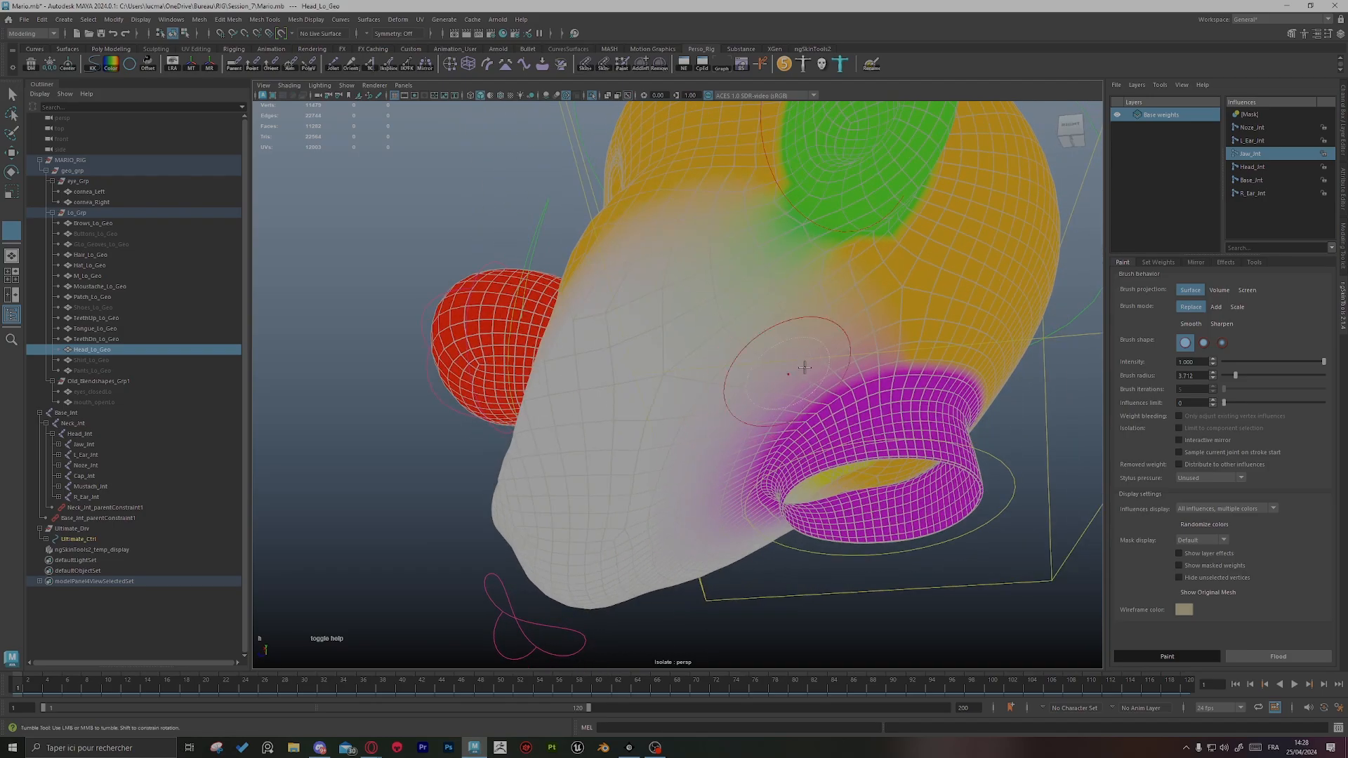
alt+middle_drag(783, 353, 697, 398)
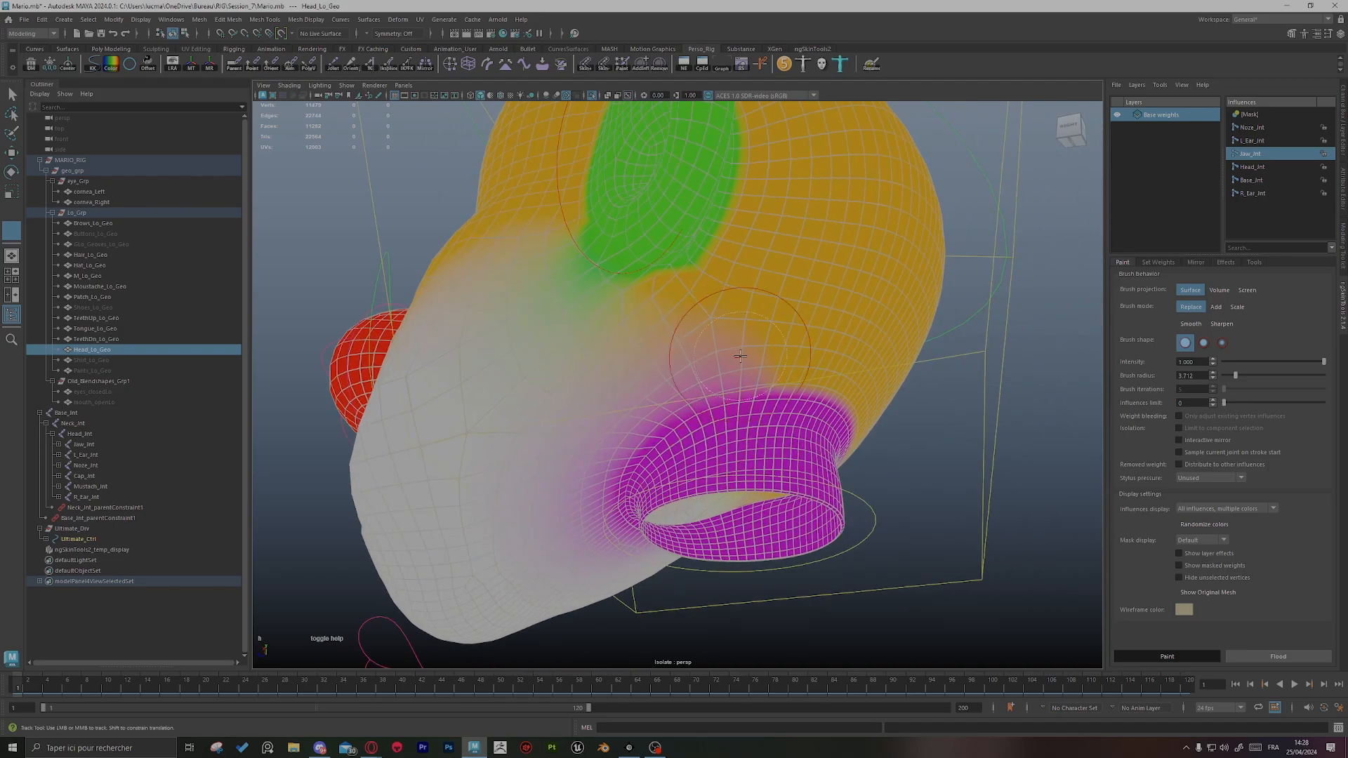
alt+drag(888, 432, 695, 373)
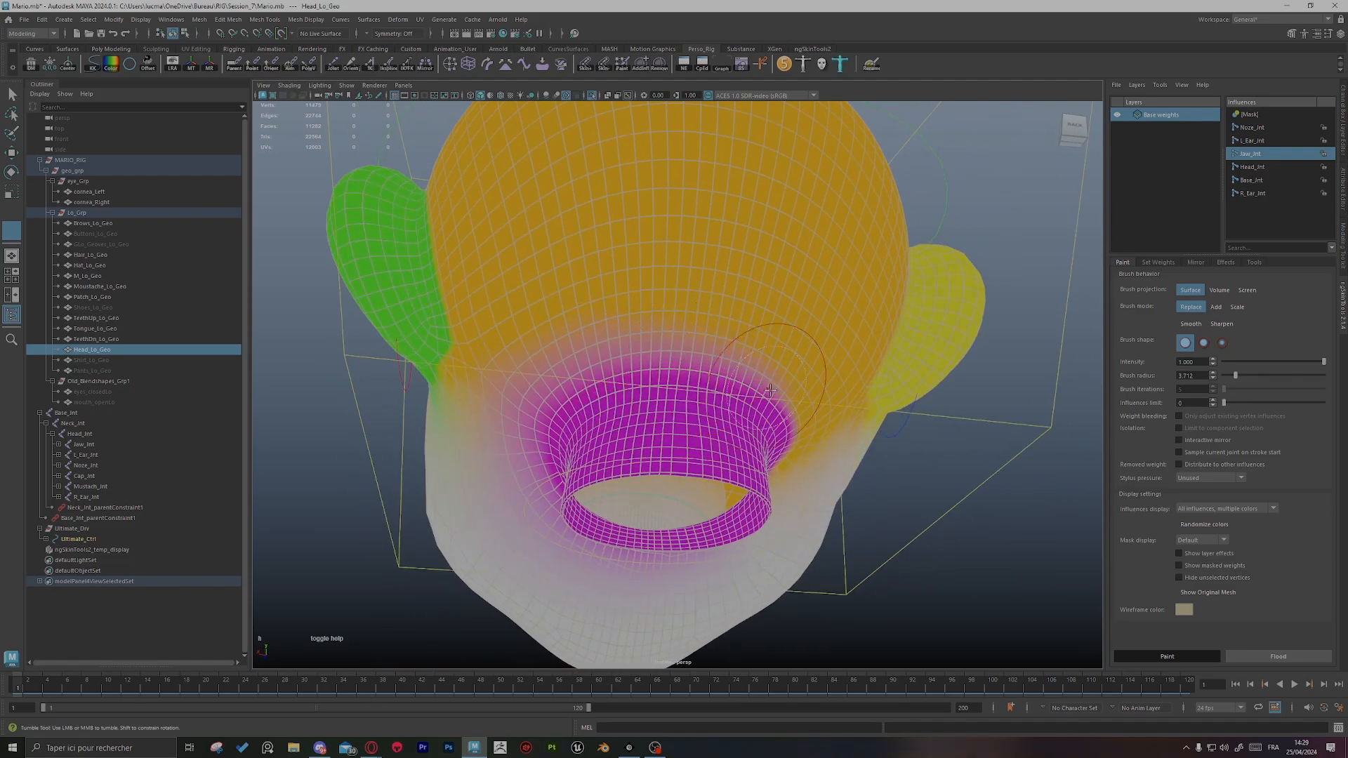
alt+drag(528, 468, 655, 415)
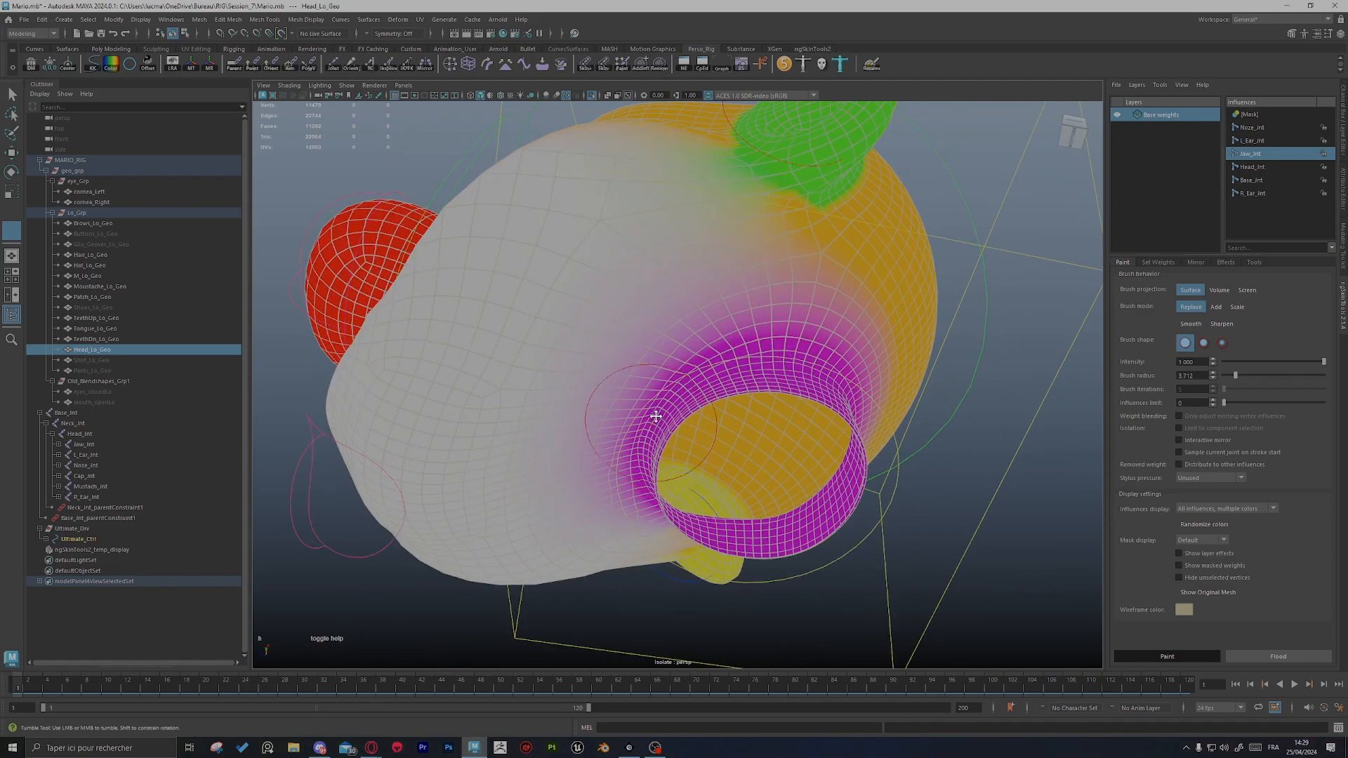
alt+middle_drag(655, 414, 677, 287)
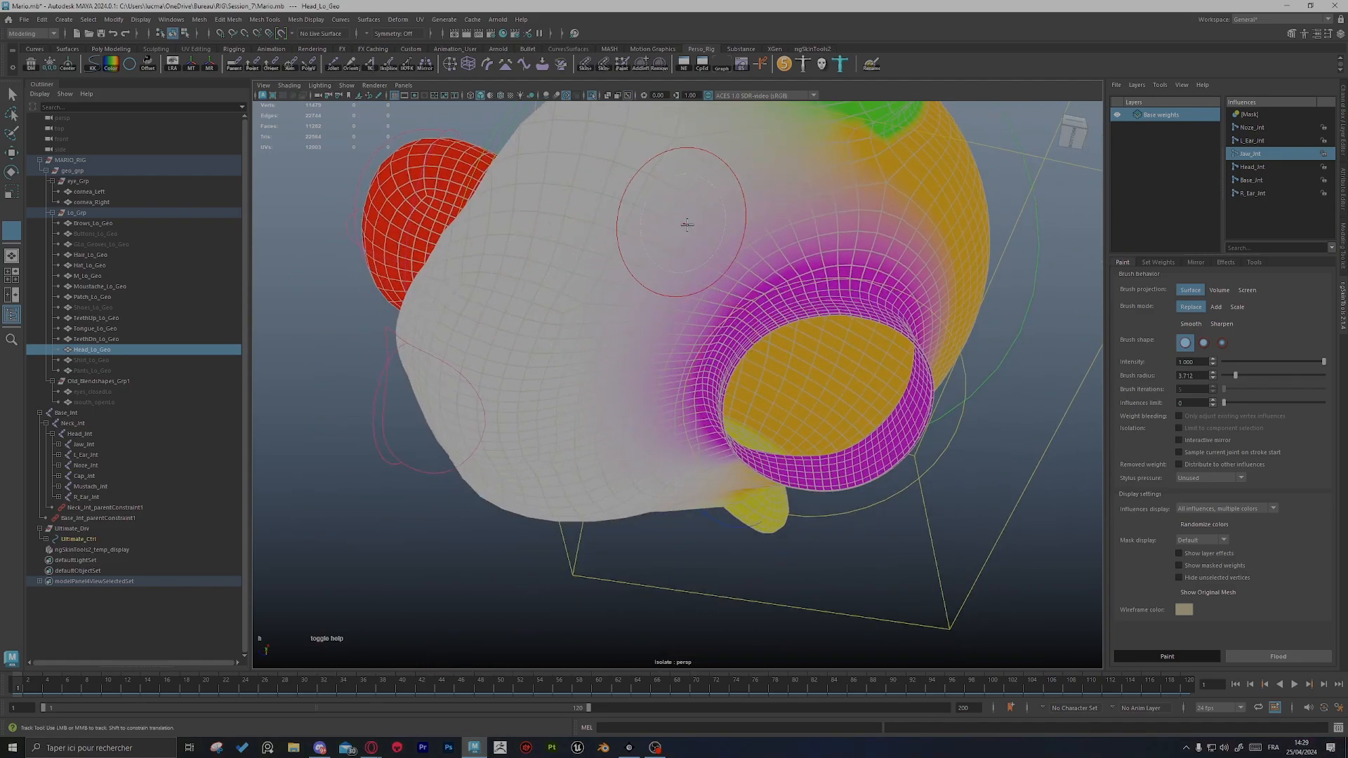
alt+middle_drag(692, 225, 713, 280)
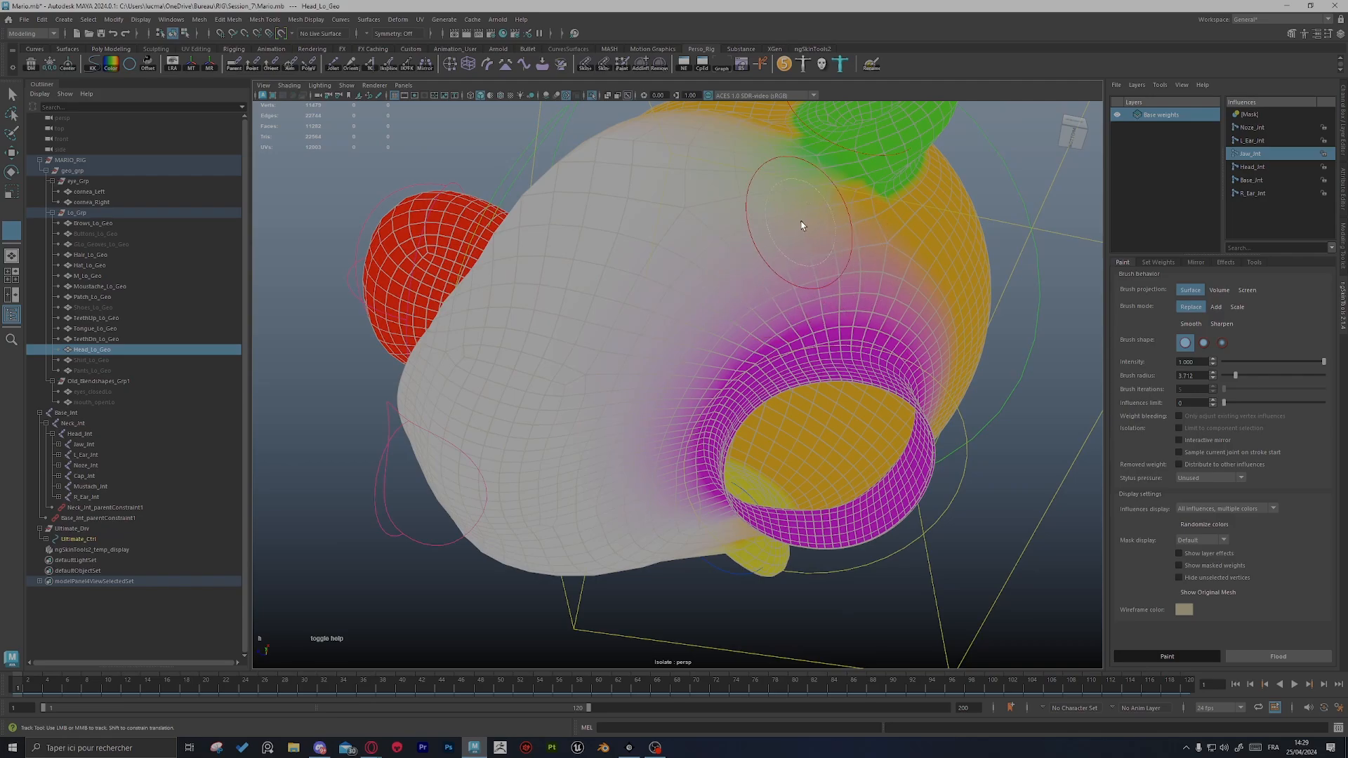
alt+middle_drag(807, 254, 823, 309)
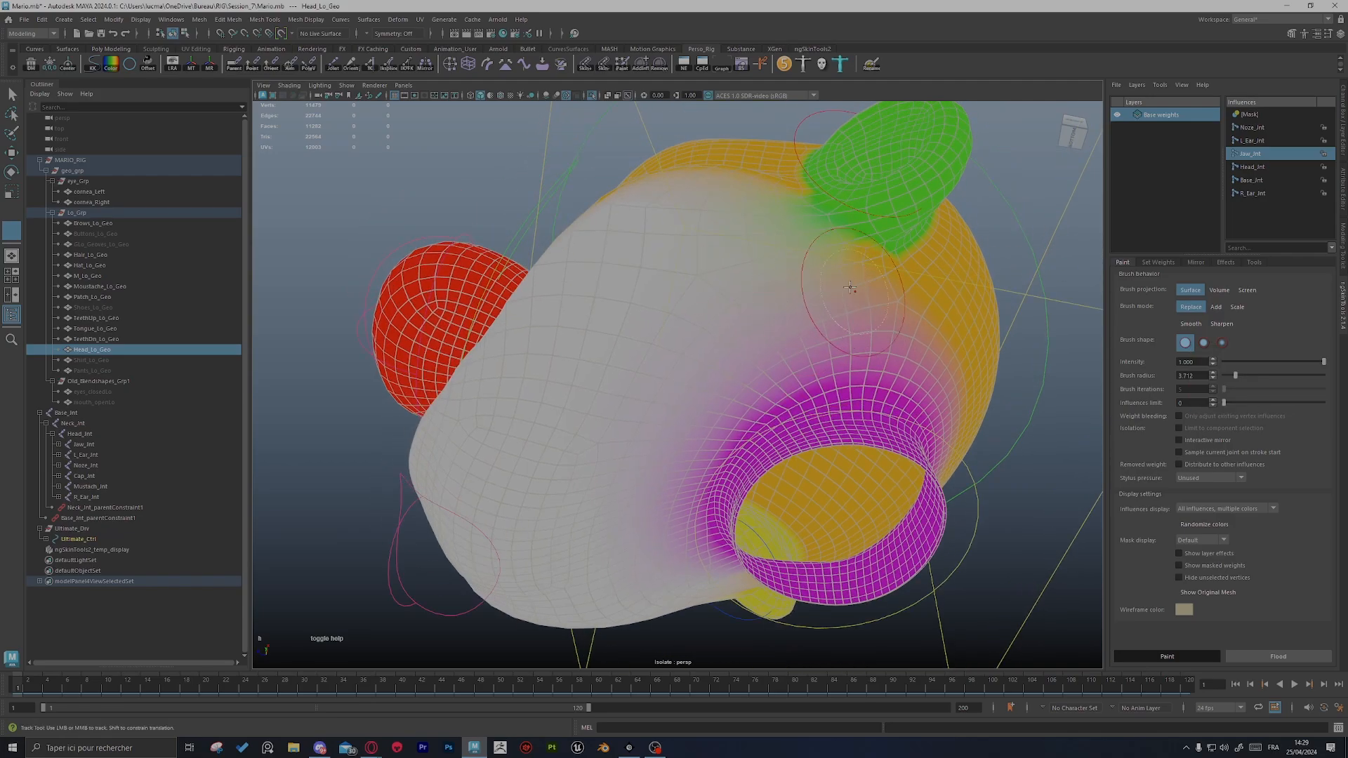
Step: Soften the Jaw_Jnt weight falloff across the cheek toward the ear and the mouth corner
alt+drag(632, 436, 771, 385)
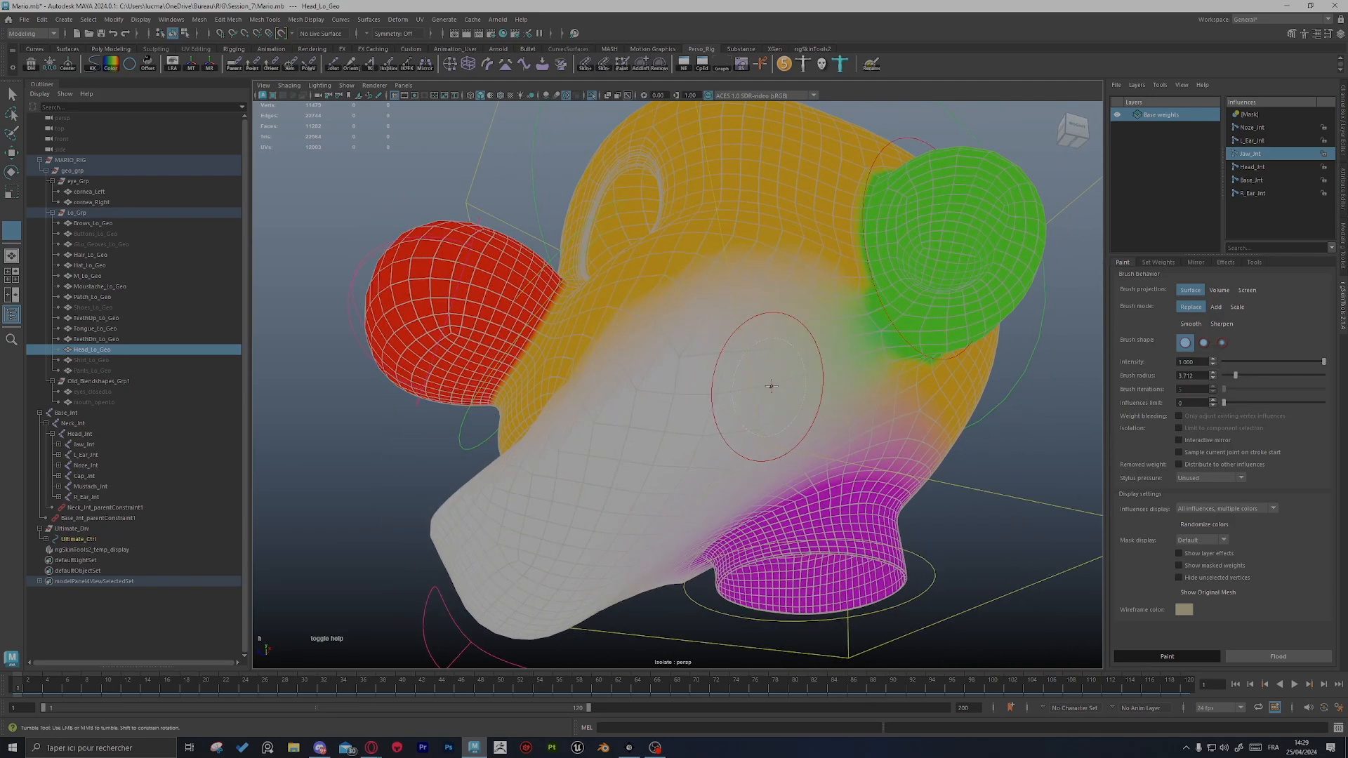
mouse_move(716, 340)
alt+mouse_down()
mouse_move(800, 365)
mouse_move(818, 420)
alt+mouse_up()
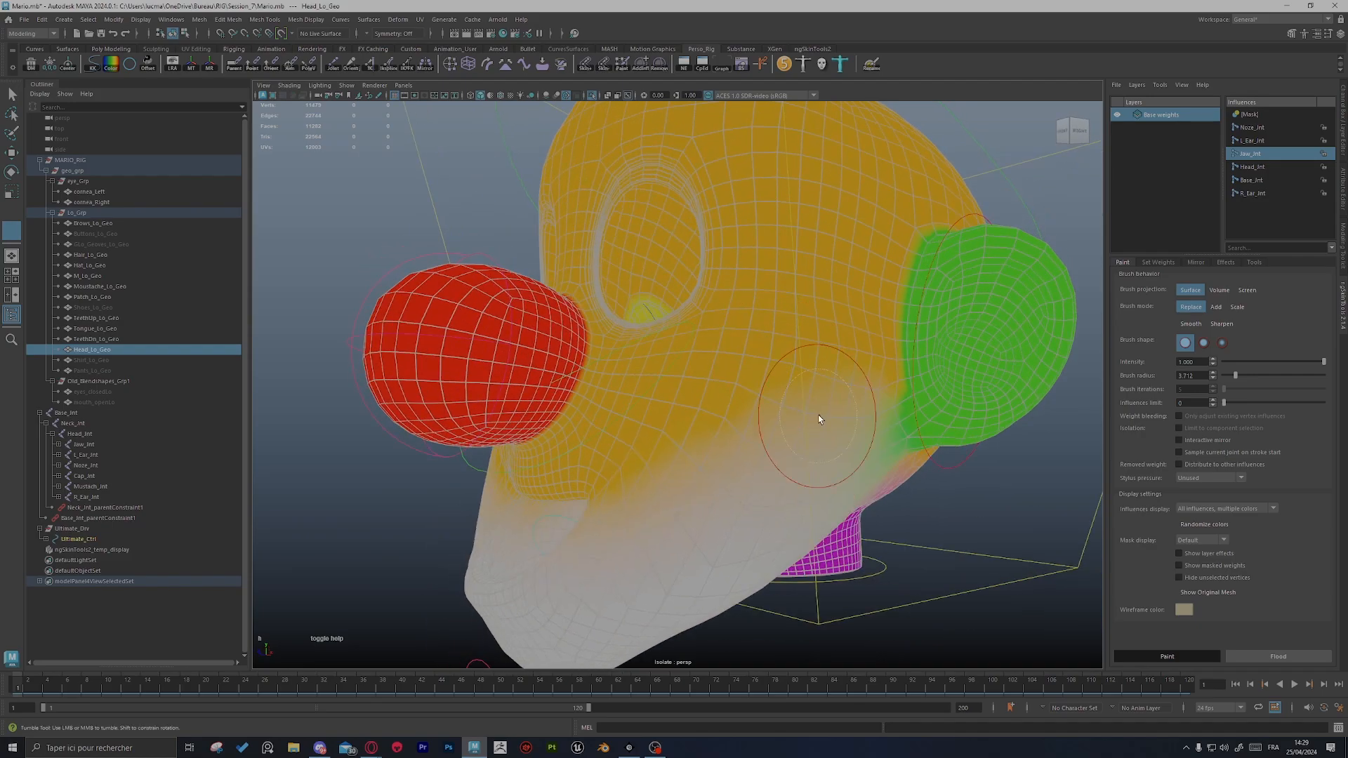
alt+drag(731, 488, 850, 486)
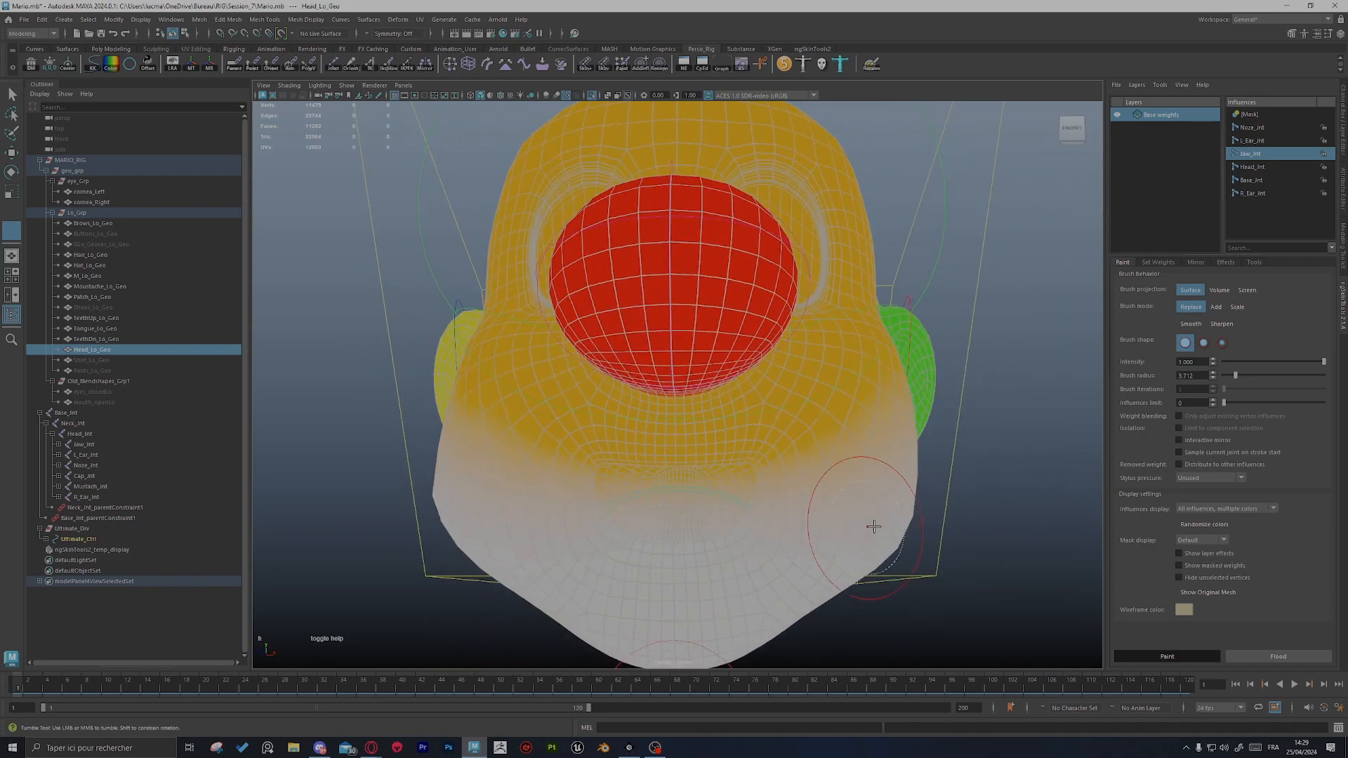
alt+drag(849, 563, 608, 536)
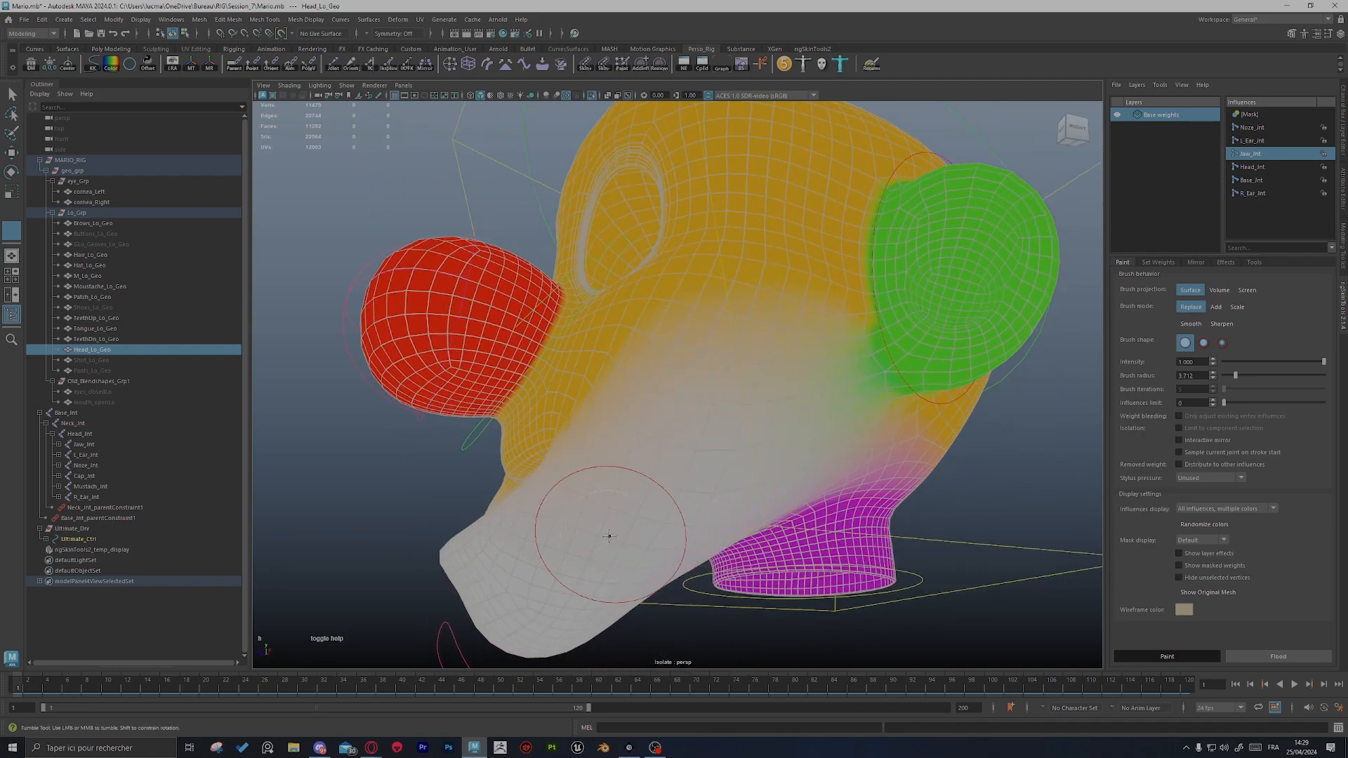
Step: Switch the weight brush to Add mode with the second brush shape for Jaw_Jnt
alt+right_drag(752, 518, 660, 478)
alt+drag(660, 477, 740, 478)
alt+right_drag(740, 478, 842, 523)
alt+drag(843, 526, 812, 472)
alt+right_drag(812, 473, 800, 553)
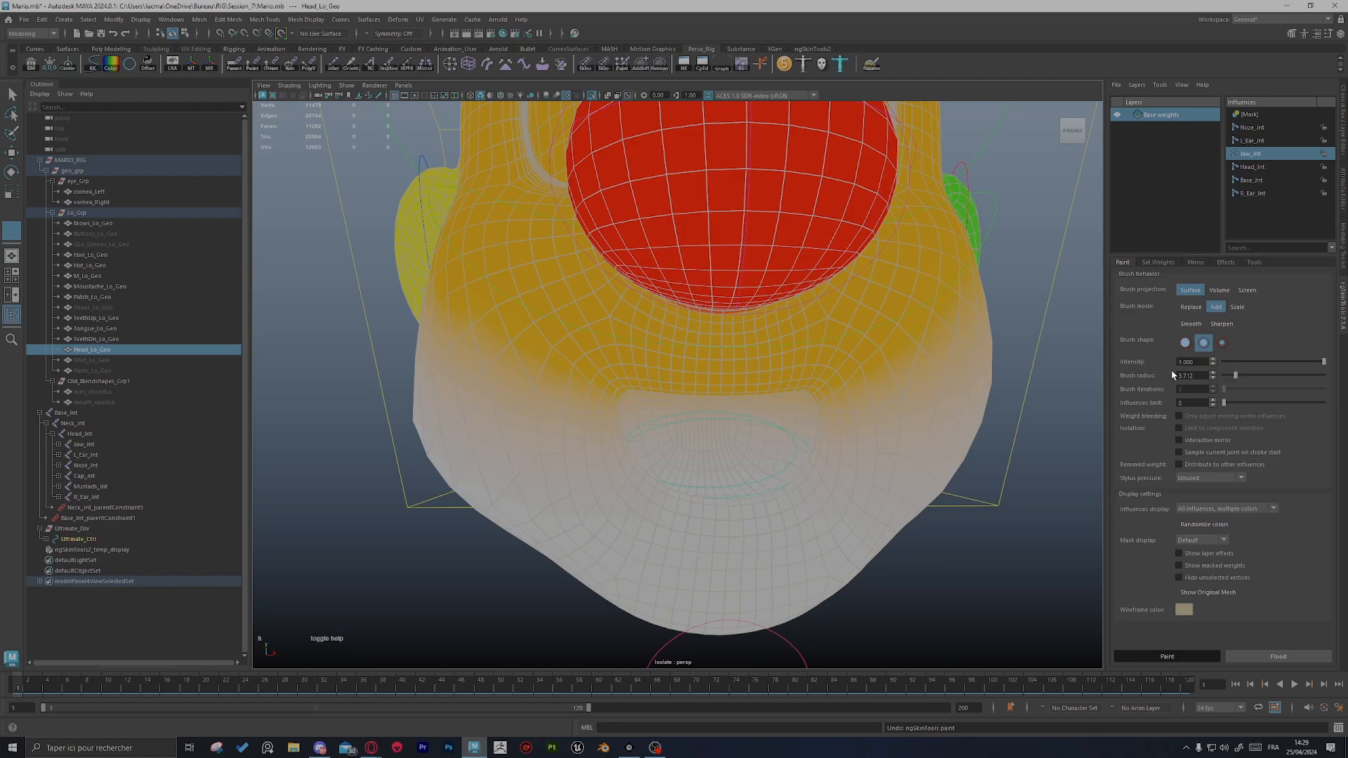
Step: Lower the brush intensity to about 0.34 and add Jaw_Jnt weight over the cheek beside the mouth
scroll(786, 365, down, 5)
alt+drag(793, 323, 772, 410)
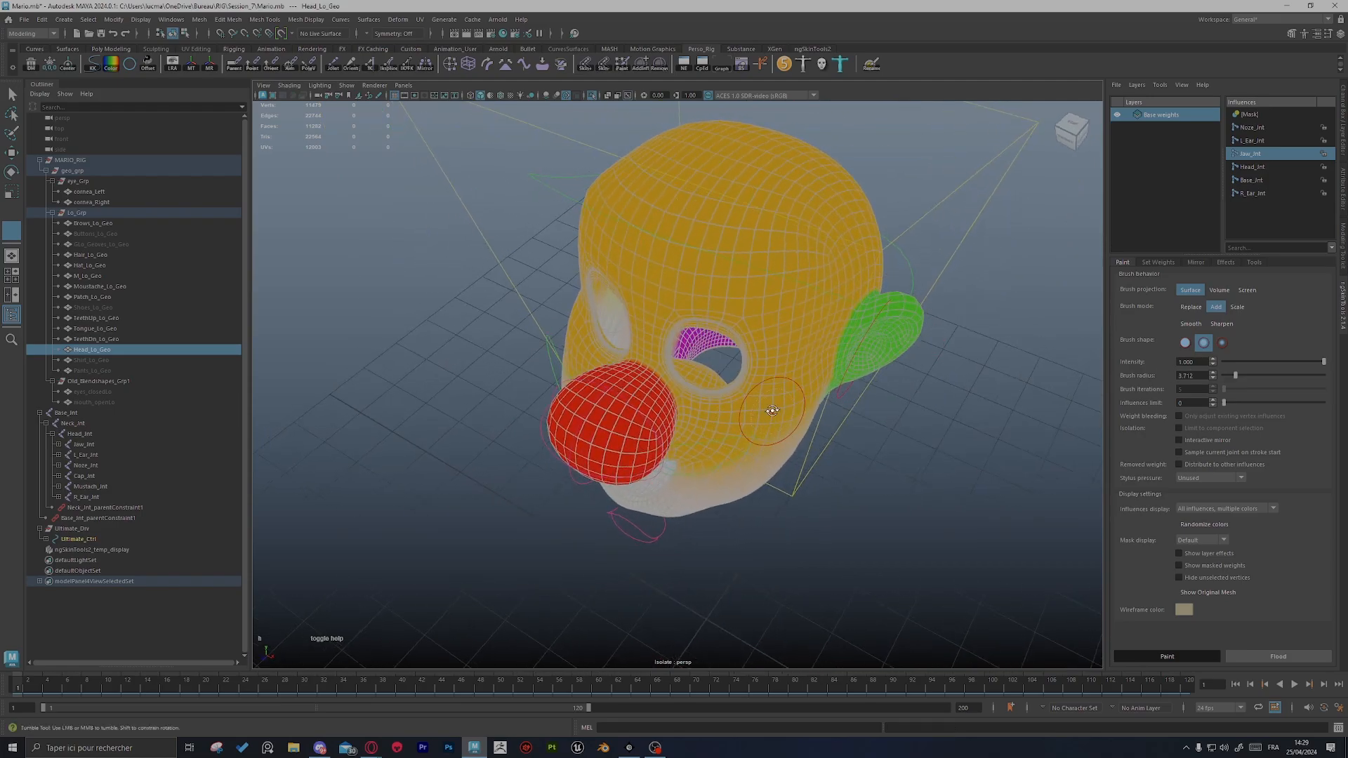
scroll(779, 435, up, 5)
alt+middle_drag(801, 461, 944, 435)
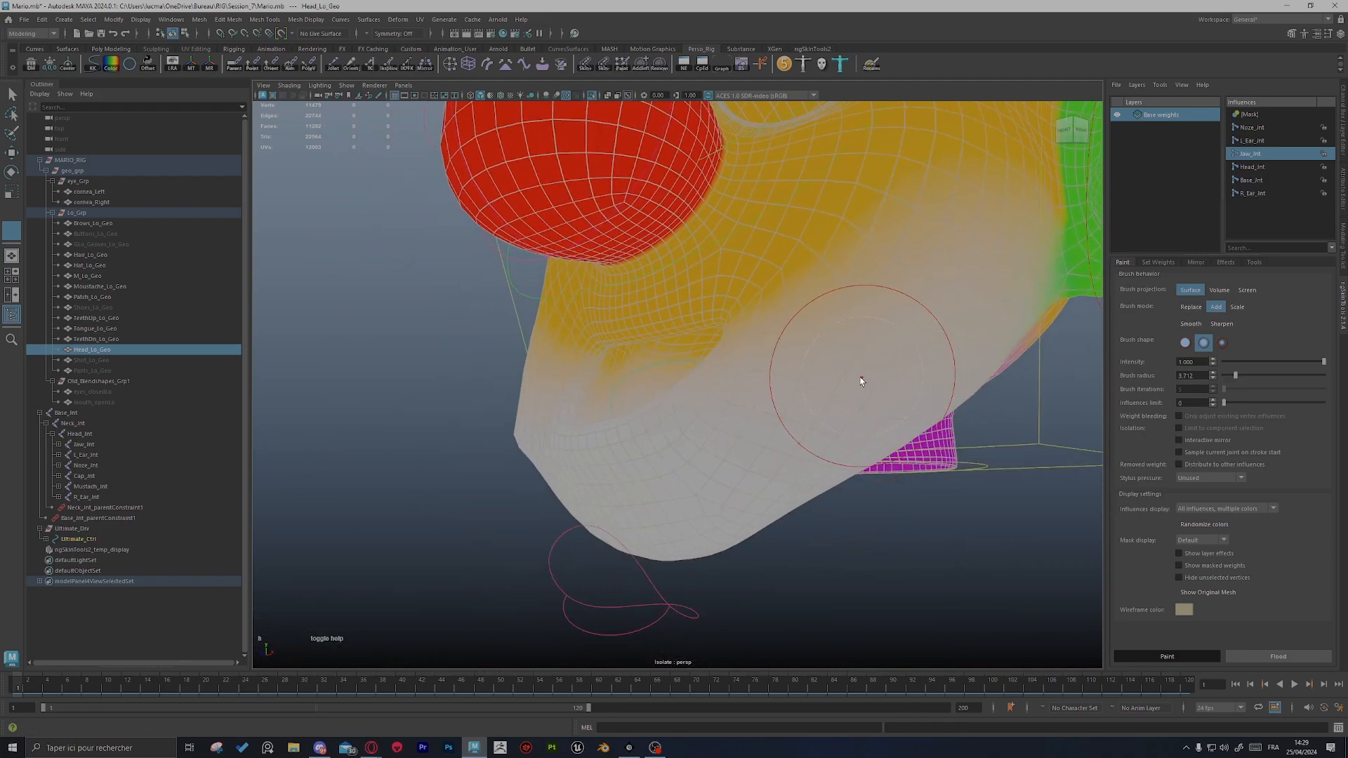
scroll(831, 426, up, 2)
alt+middle_drag(831, 426, 820, 450)
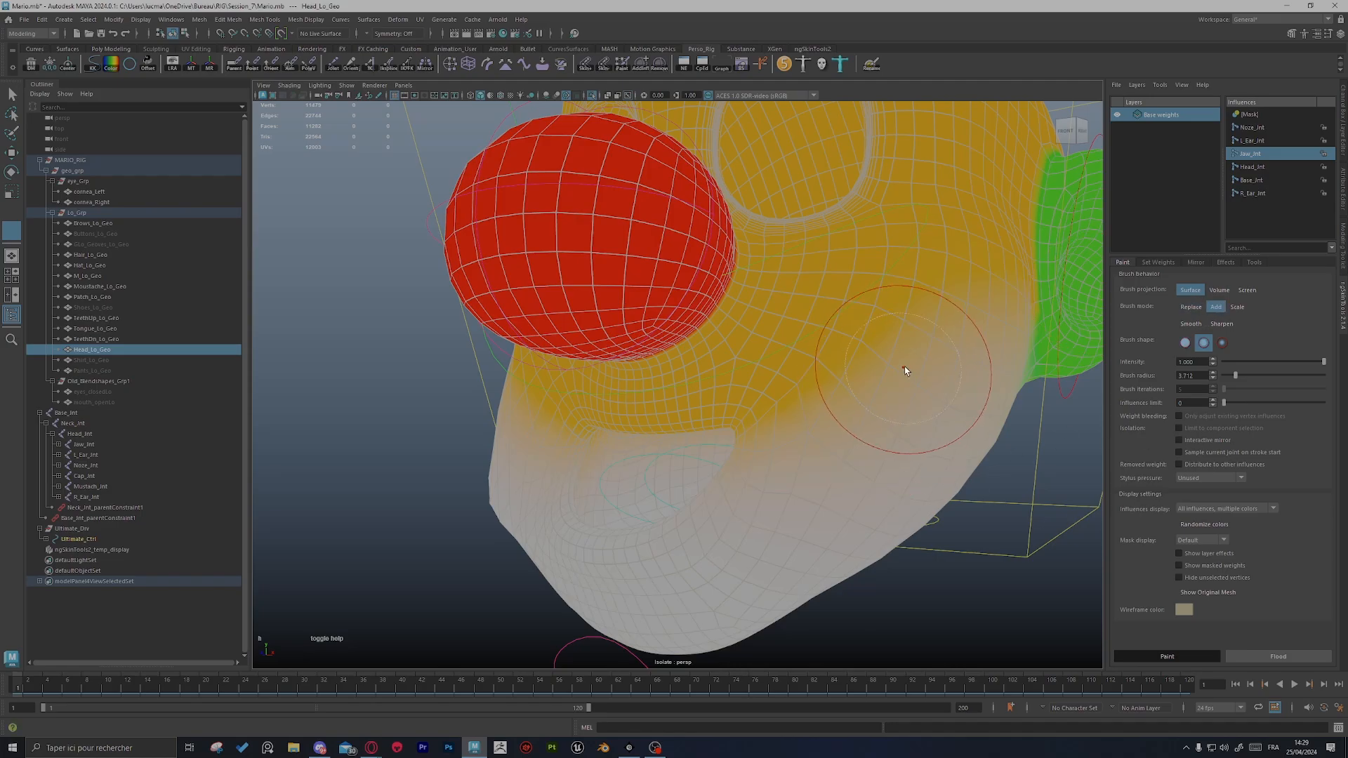
drag(905, 370, 895, 362)
mouse_move(869, 405)
mouse_down()
mouse_move(912, 394)
mouse_move(894, 468)
mouse_up()
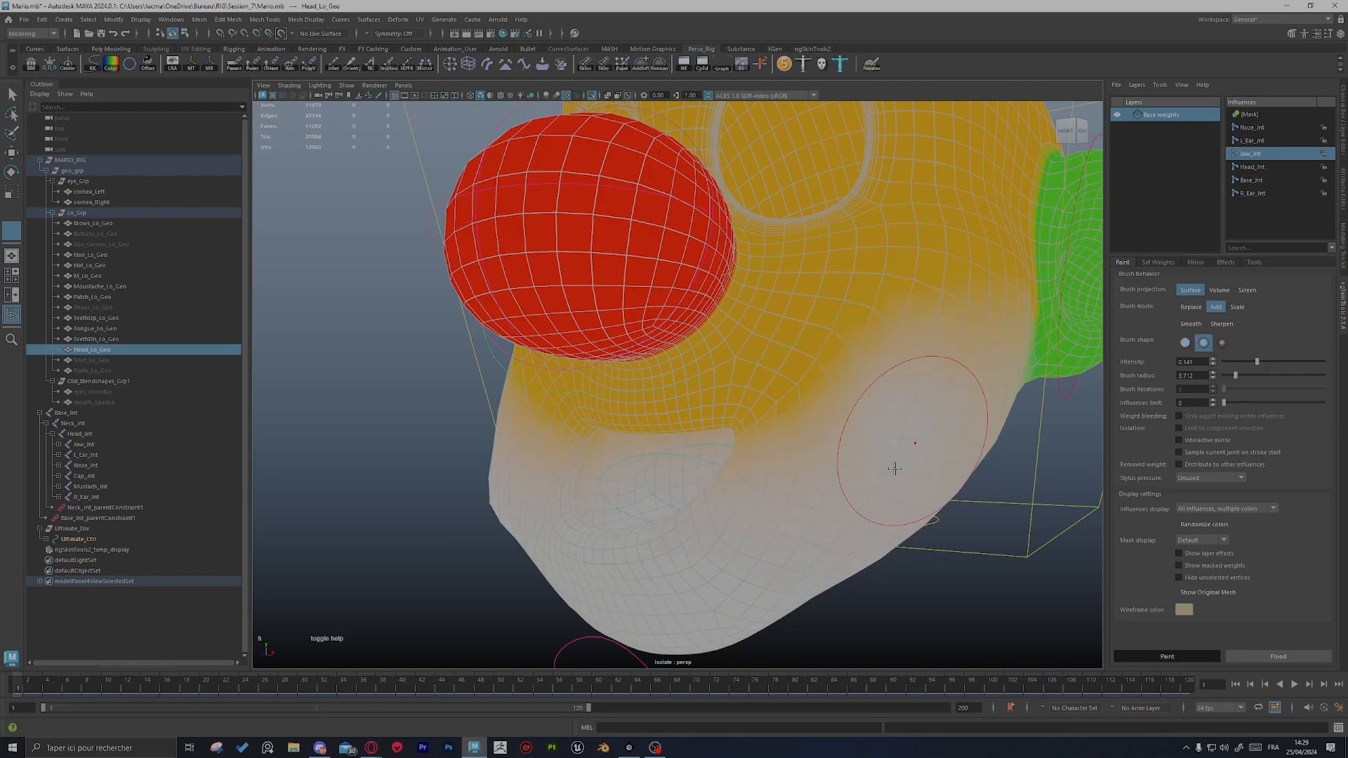
alt+drag(818, 512, 921, 499)
mouse_move(970, 461)
alt+mouse_down()
mouse_move(906, 547)
mouse_move(828, 512)
alt+mouse_up()
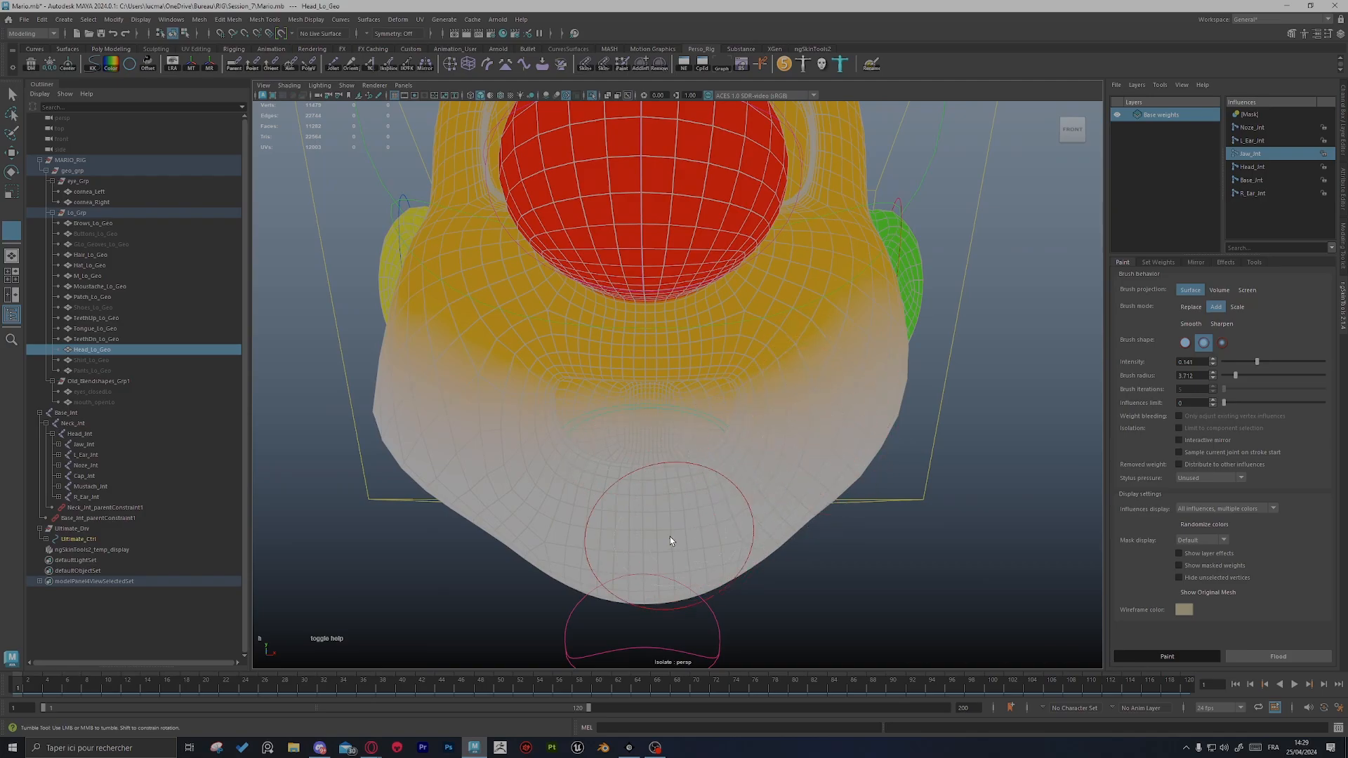
alt+drag(713, 562, 706, 483)
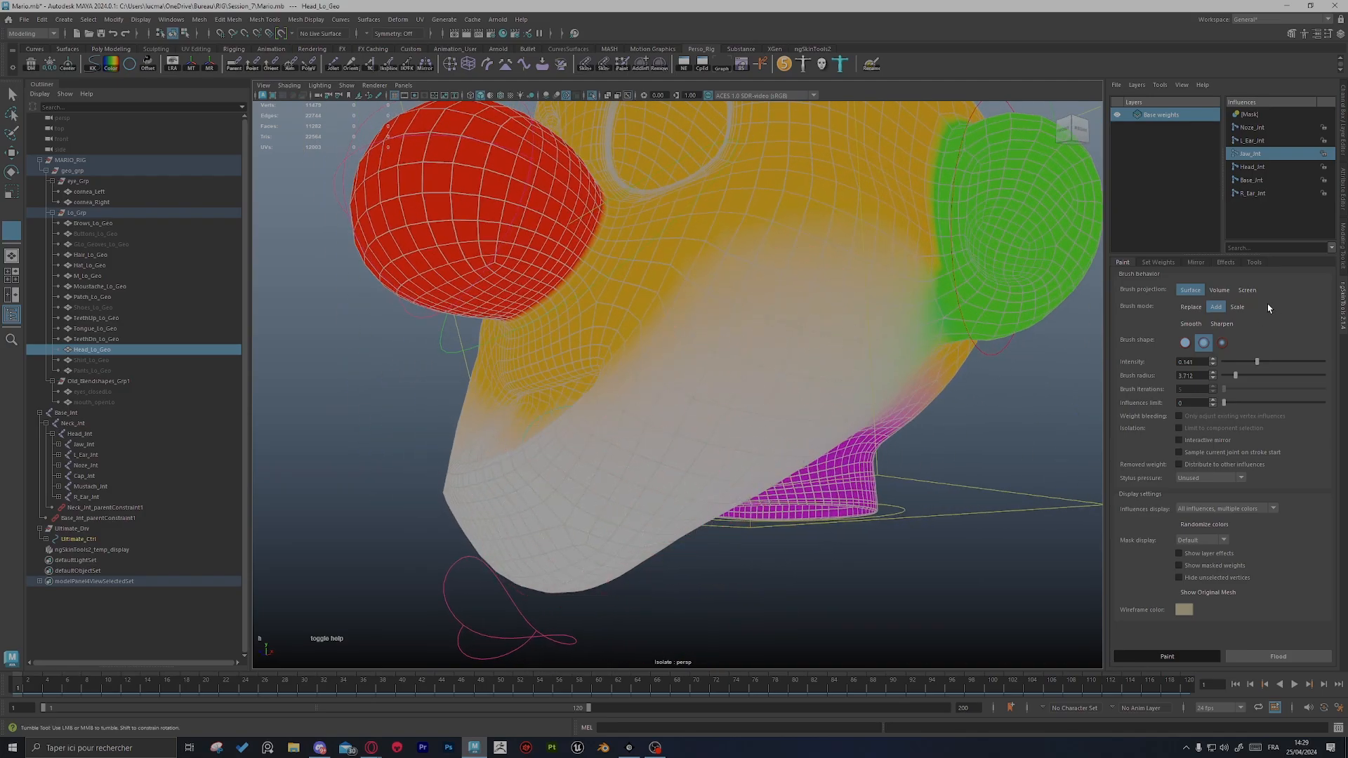
Step: Mirror the retouched jaw and cheek weights to the opposite side of the head and return to the paint settings
click(1196, 262)
click(1247, 652)
click(1122, 264)
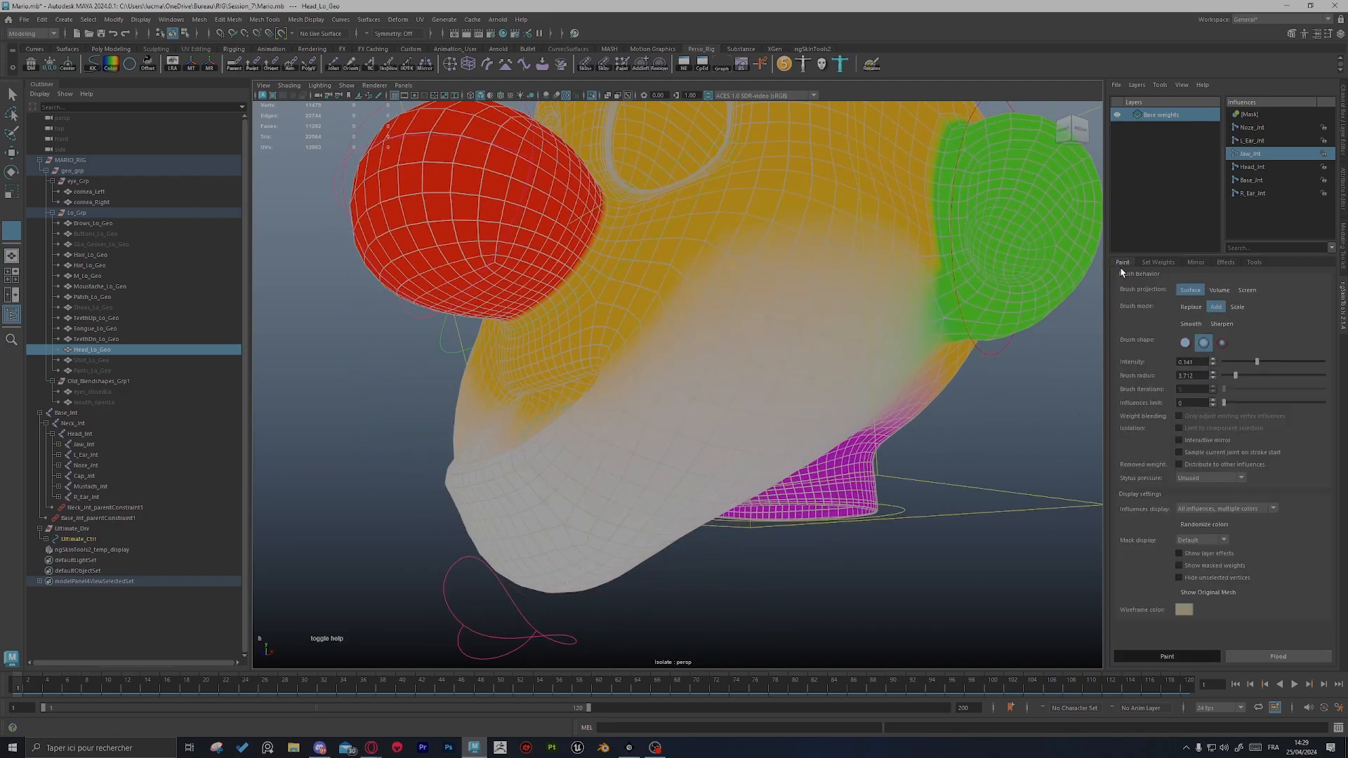
Step: Leave weight painting, select the jaw control and reset its translation and rotation to 0
key(q)
click(508, 590)
alt+right_drag(899, 405, 668, 412)
alt+drag(668, 412, 754, 365)
click(764, 424)
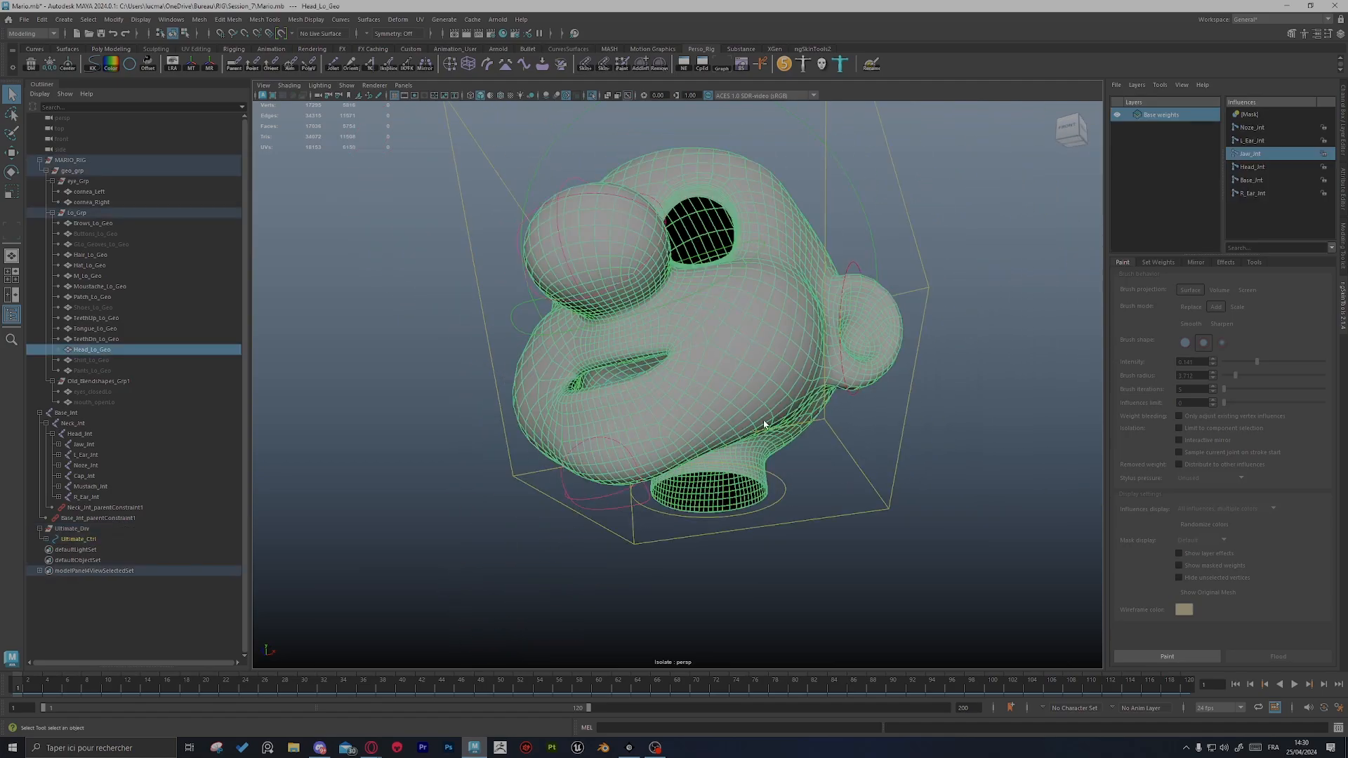
alt+drag(764, 424, 659, 473)
click(605, 537)
scroll(670, 527, up, 3)
click(1342, 128)
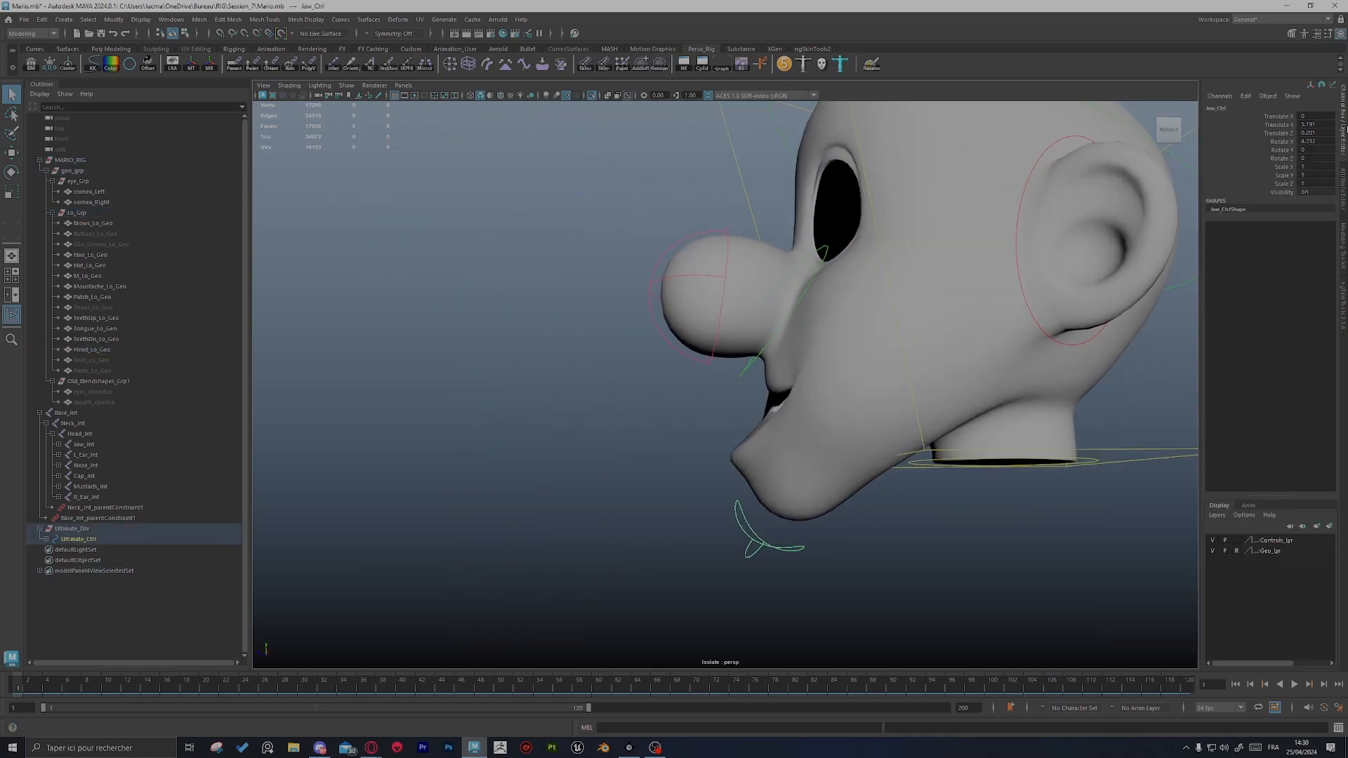
text(0)
key(Return)
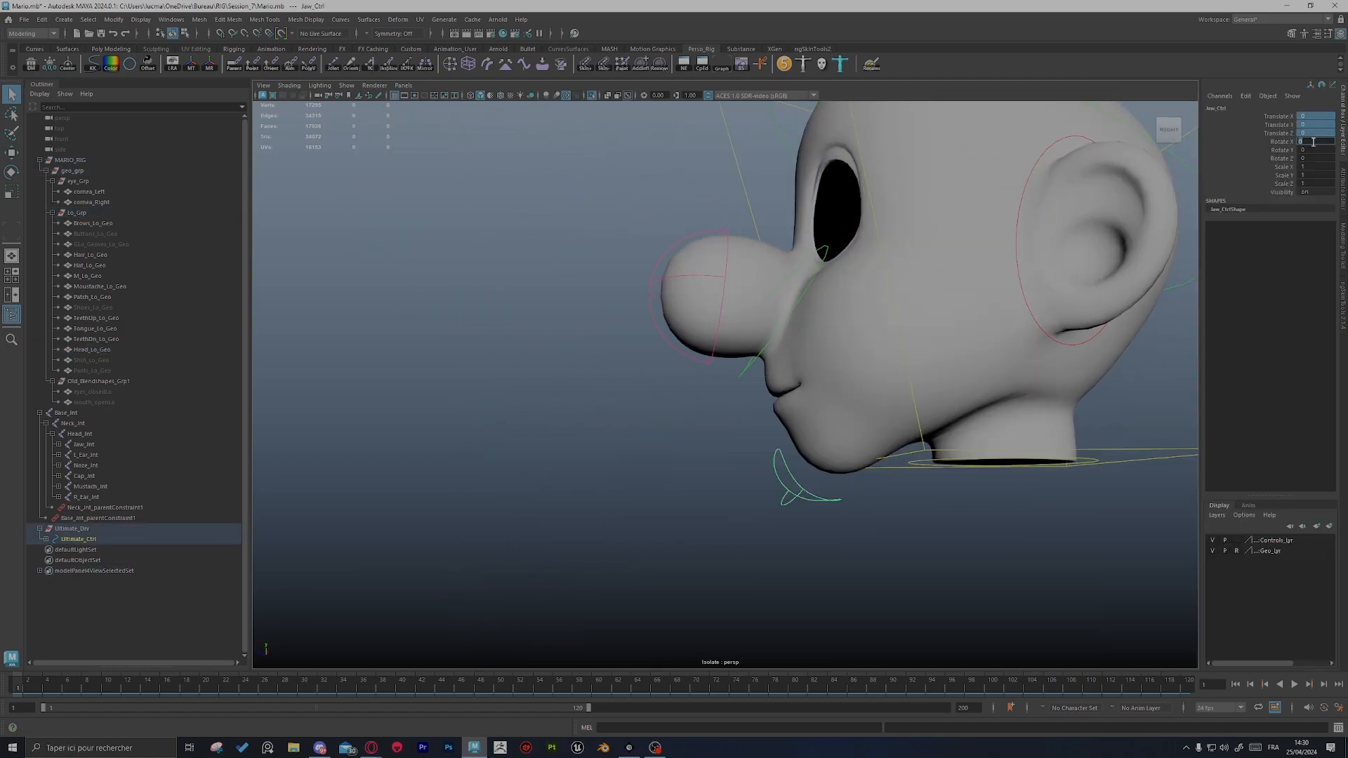
Step: Test-rotate the jaw control in several directions to check the face deformation, and undo the rotations
alt+drag(825, 525, 768, 488)
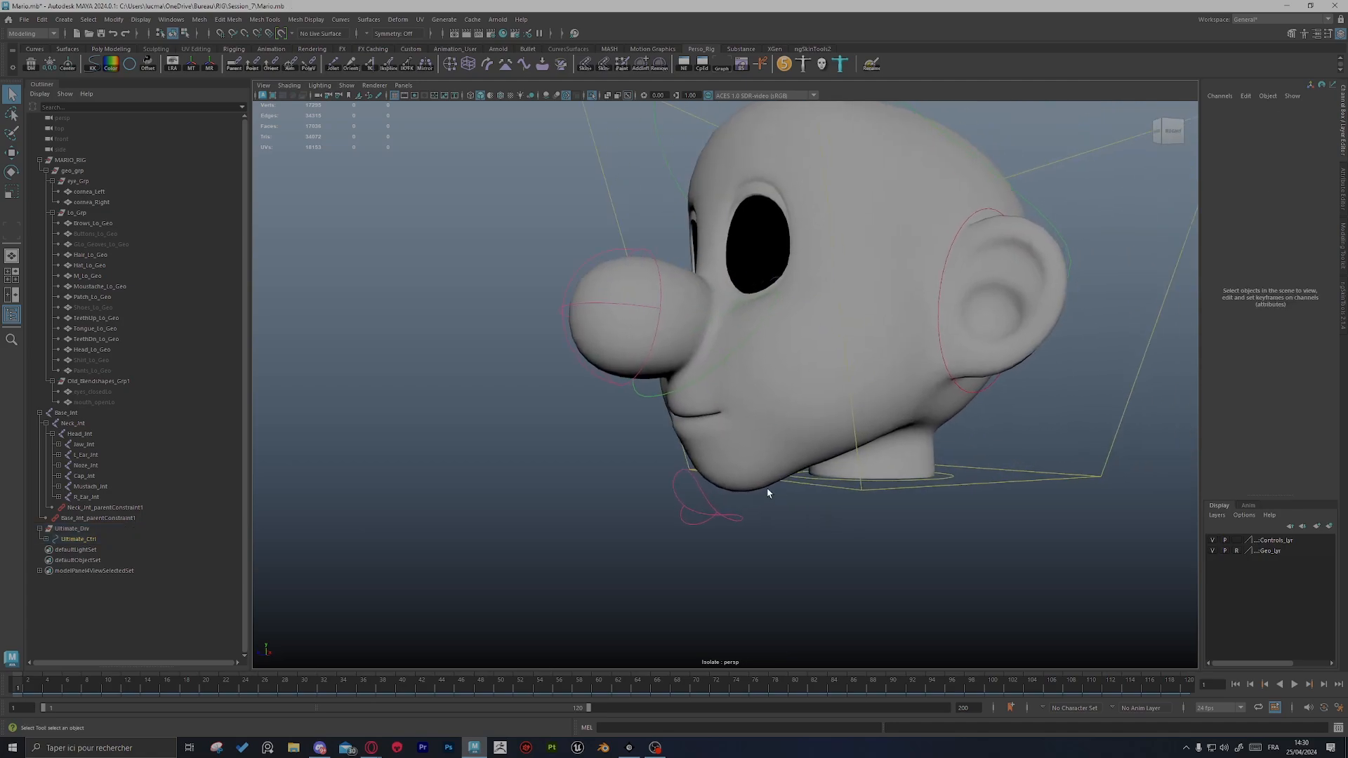
key(e)
drag(829, 382, 814, 386)
alt+drag(800, 386, 906, 396)
mouse_move(733, 386)
mouse_down()
mouse_move(761, 390)
mouse_move(745, 373)
mouse_up()
key(ctrl+z)
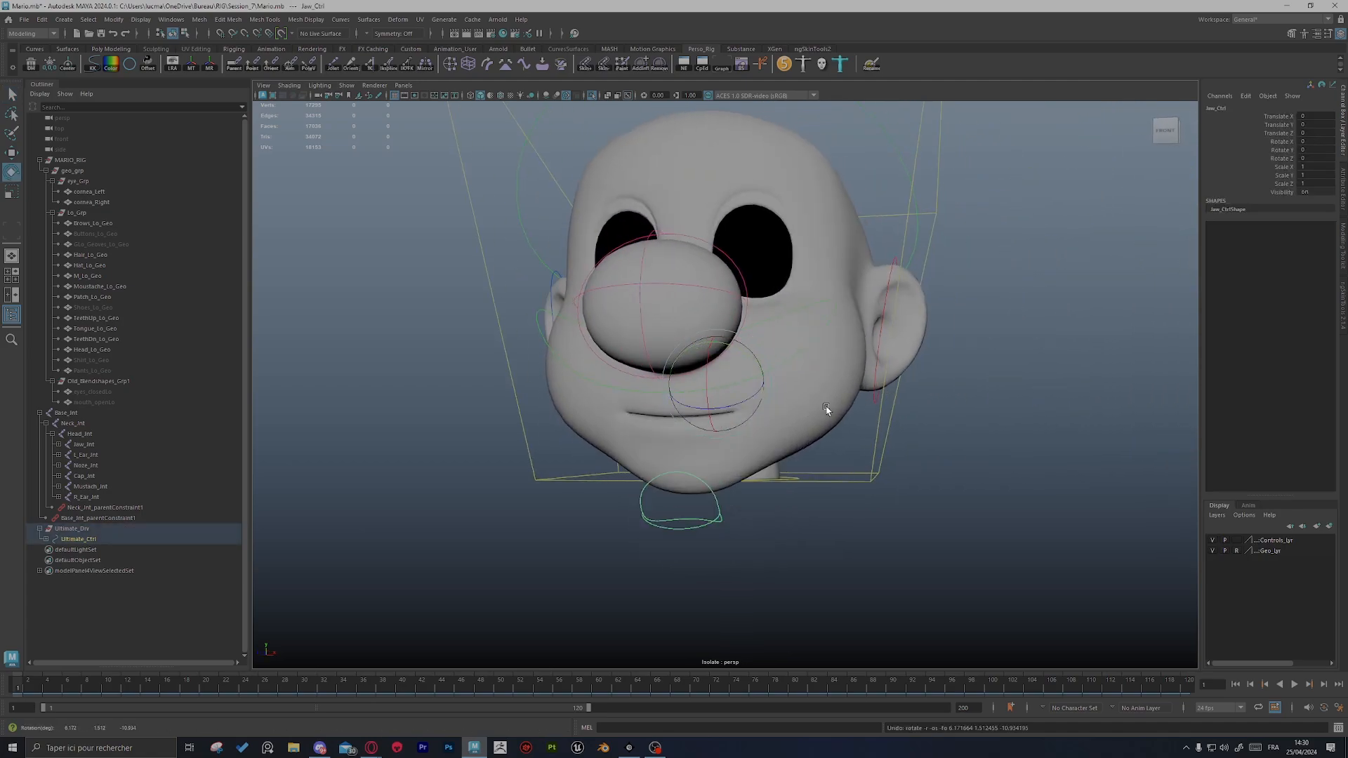
alt+drag(827, 409, 850, 383)
key(ctrl+z)
key(ctrl+z)
alt+middle_drag(1005, 395, 946, 404)
key(ctrl+z)
alt+drag(945, 402, 923, 384)
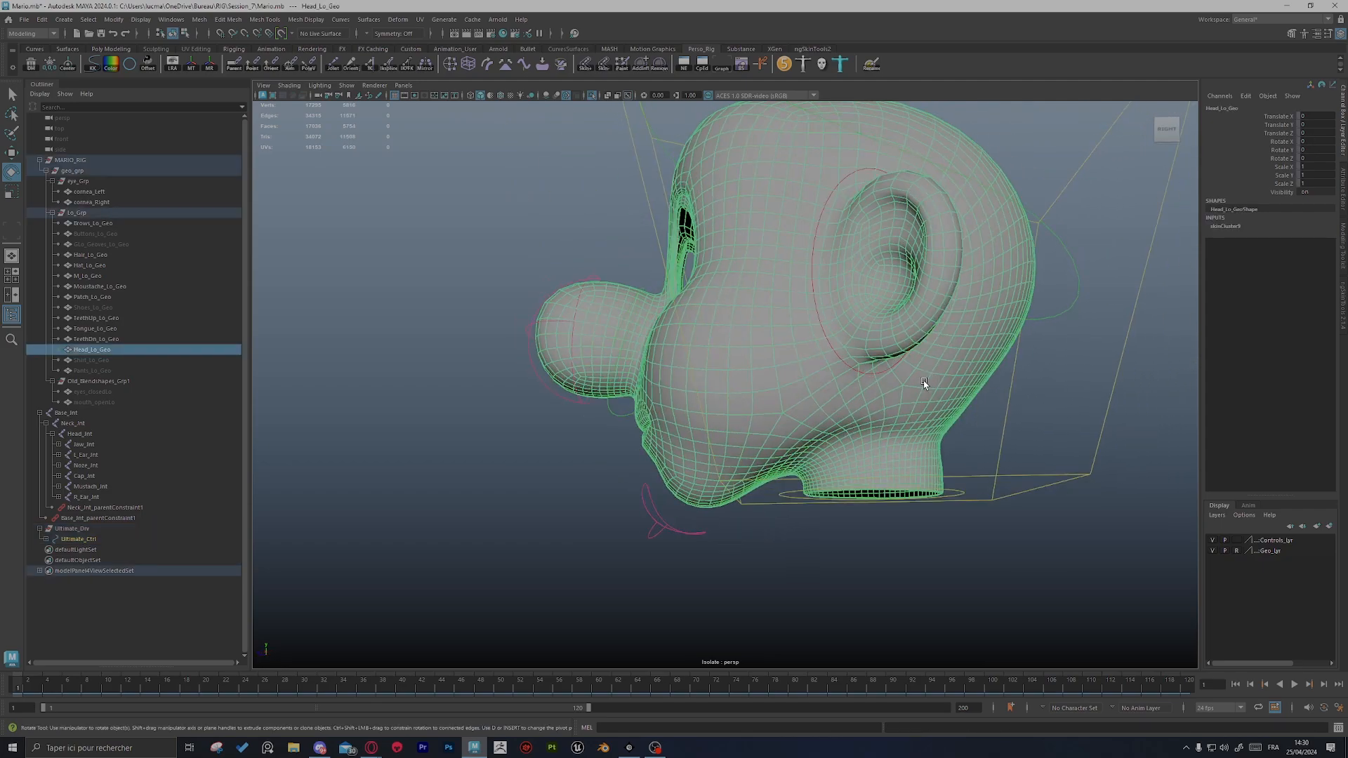
Step: Try rotating the jaw control open to check the deformation between chin and neck, and undo the rotation
click(648, 537)
mouse_move(787, 401)
mouse_down()
mouse_move(846, 393)
mouse_move(774, 390)
mouse_move(821, 396)
mouse_move(806, 440)
mouse_move(789, 400)
mouse_move(789, 413)
mouse_up()
alt+drag(797, 497, 844, 525)
click(788, 469)
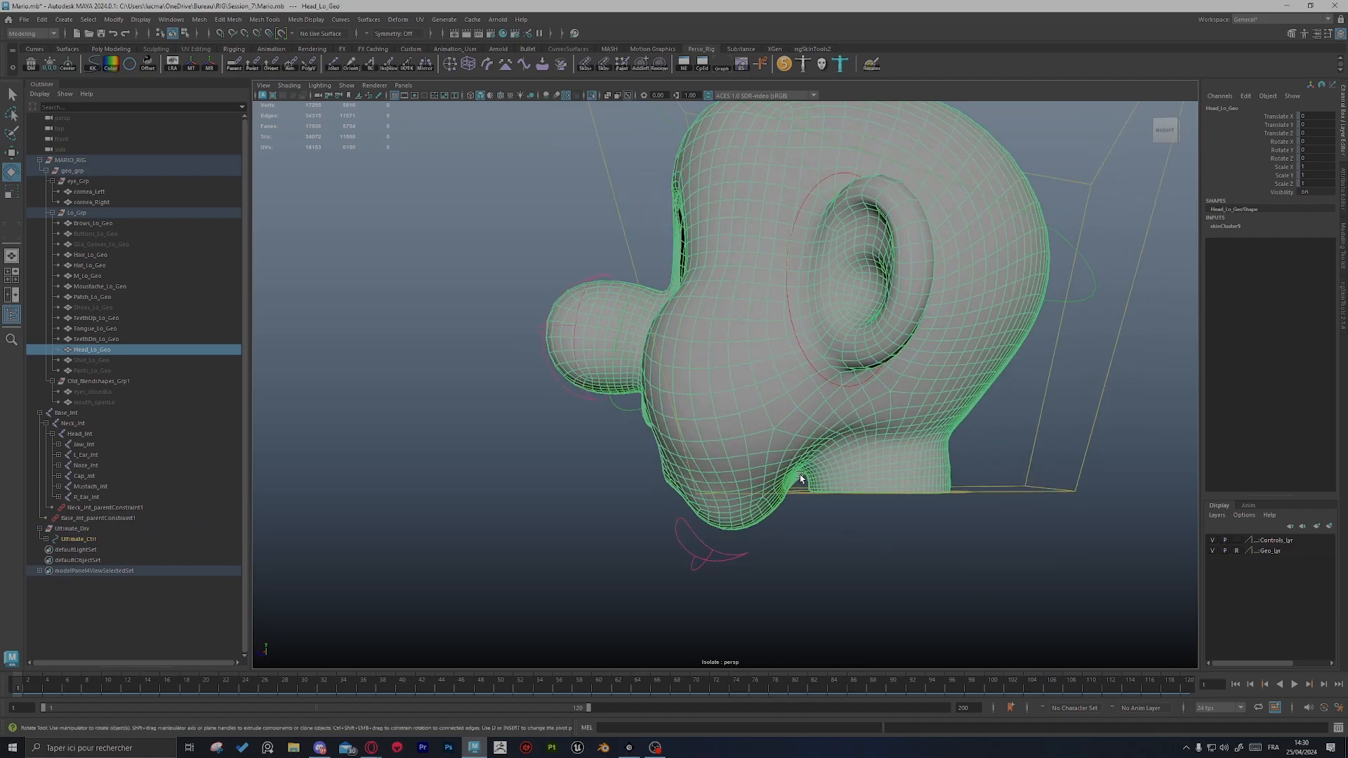
alt+drag(801, 479, 824, 480)
key(ctrl+z)
drag(782, 403, 866, 533)
click(797, 497)
key(ctrl+z)
key(ctrl+z)
Step: Resume weight painting on the head mesh and examine the Jaw_Jnt weights beneath the chin and around the neck
click(876, 498)
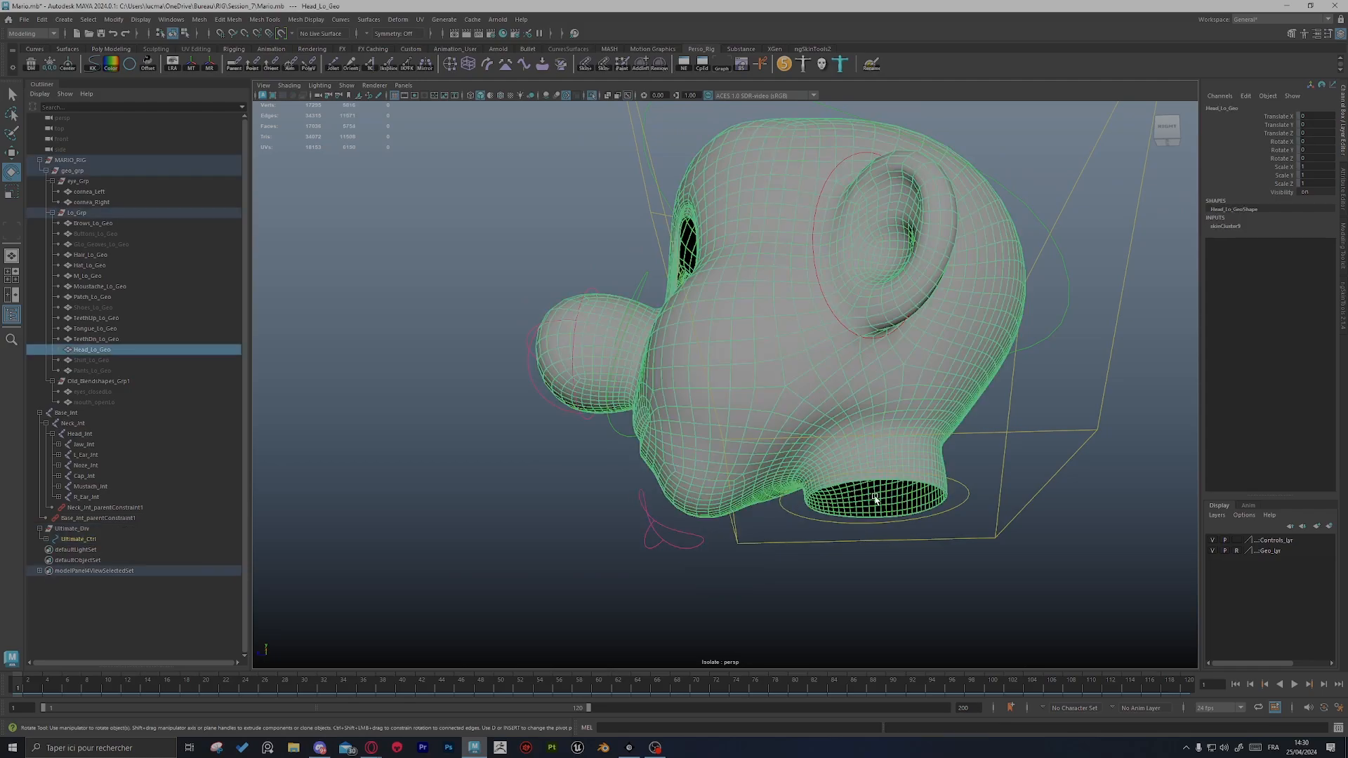
click(1342, 302)
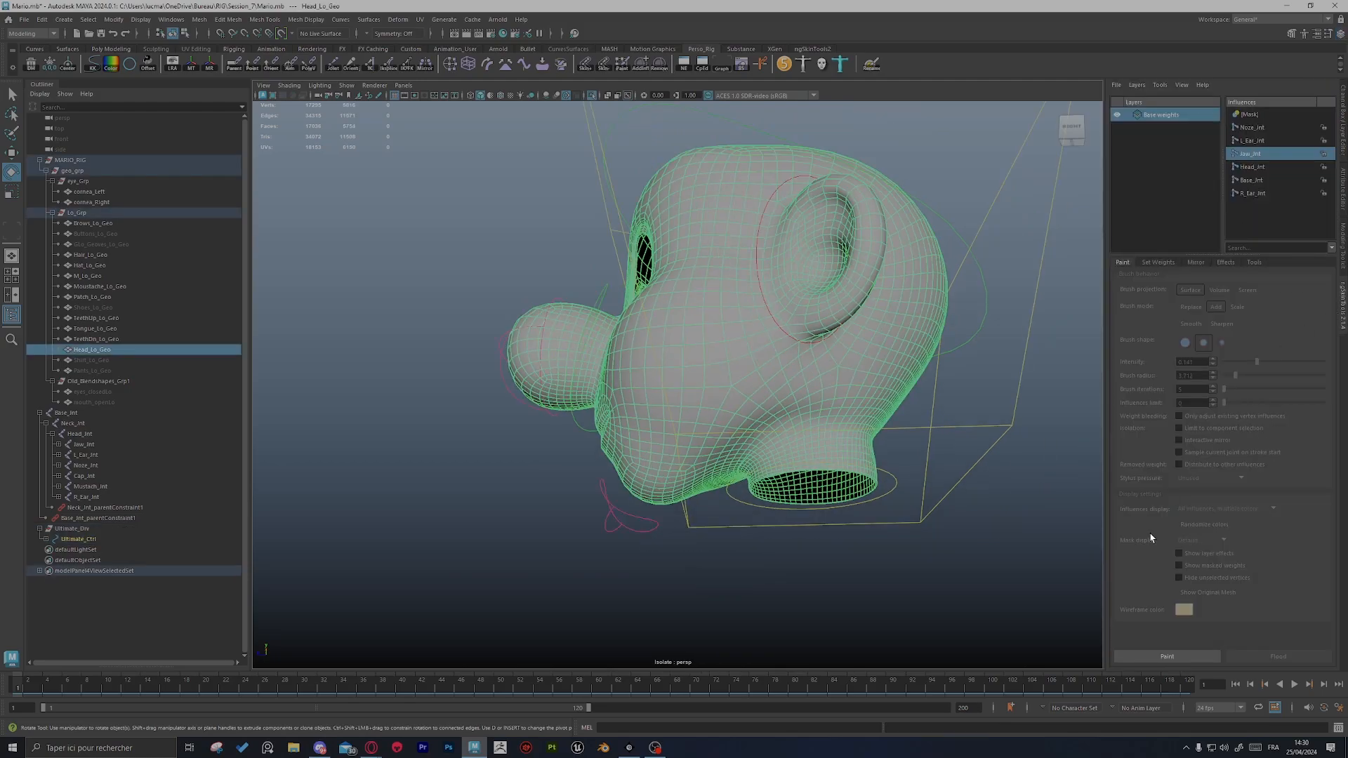
click(1152, 655)
scroll(786, 496, up, 3)
mouse_move(785, 496)
alt+mouse_down()
mouse_move(715, 455)
mouse_move(755, 373)
mouse_move(730, 355)
mouse_move(747, 376)
mouse_move(785, 374)
alt+mouse_up()
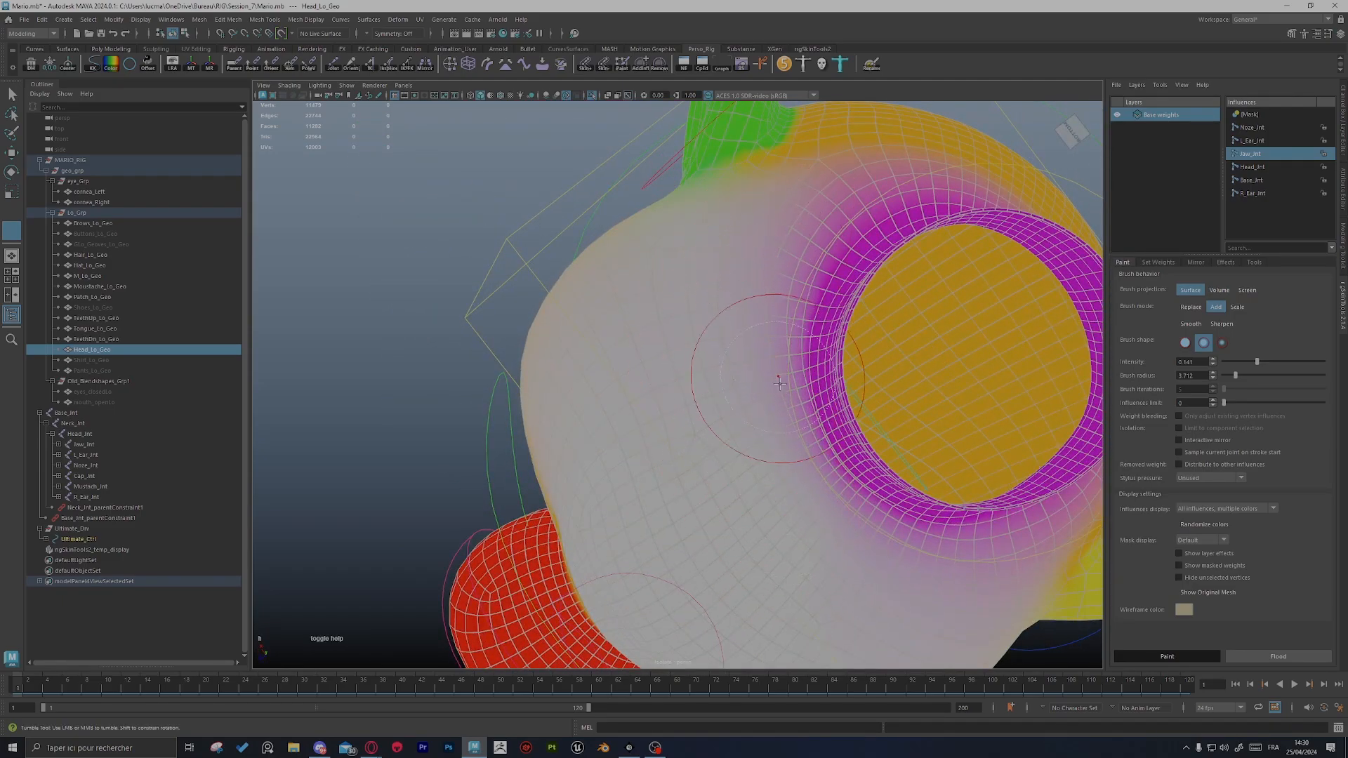
mouse_move(776, 241)
alt+mouse_down()
mouse_move(842, 240)
mouse_move(837, 360)
alt+mouse_up()
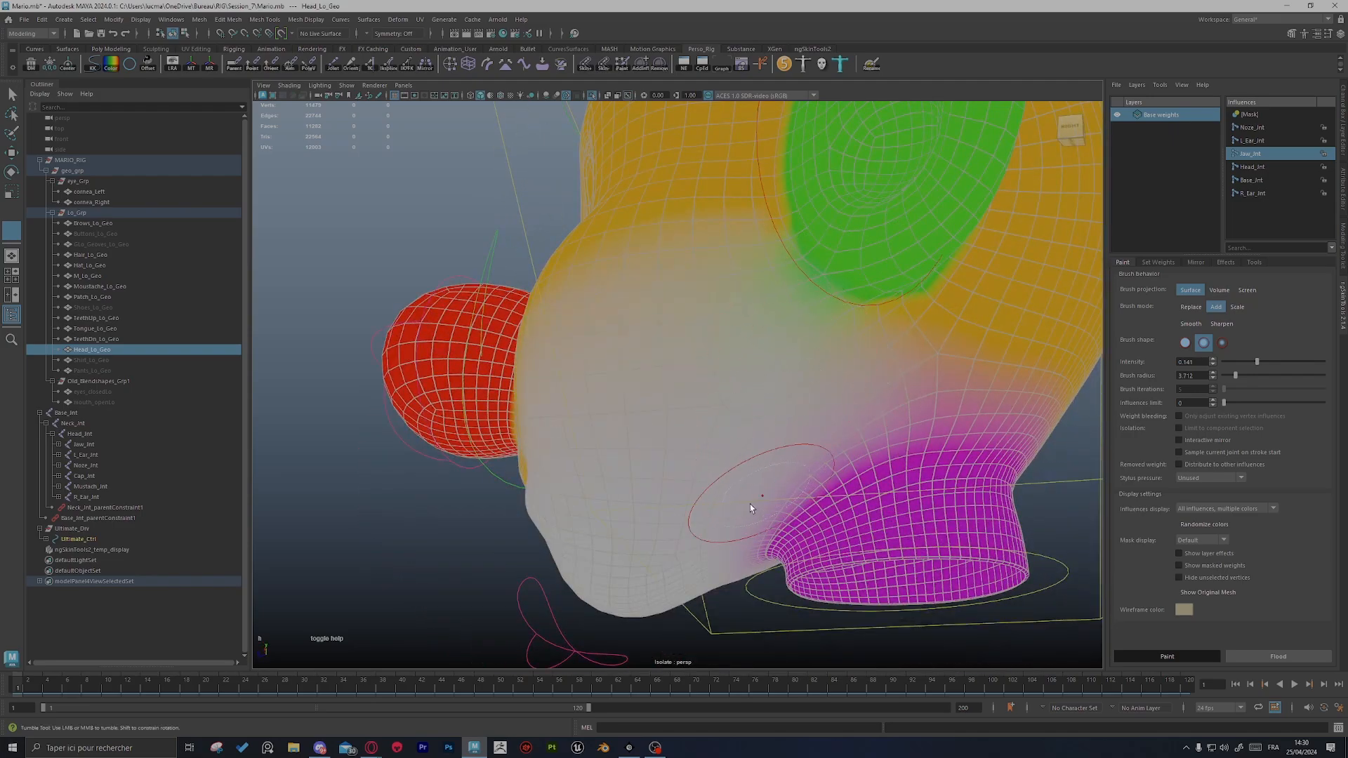
alt+drag(749, 504, 740, 390)
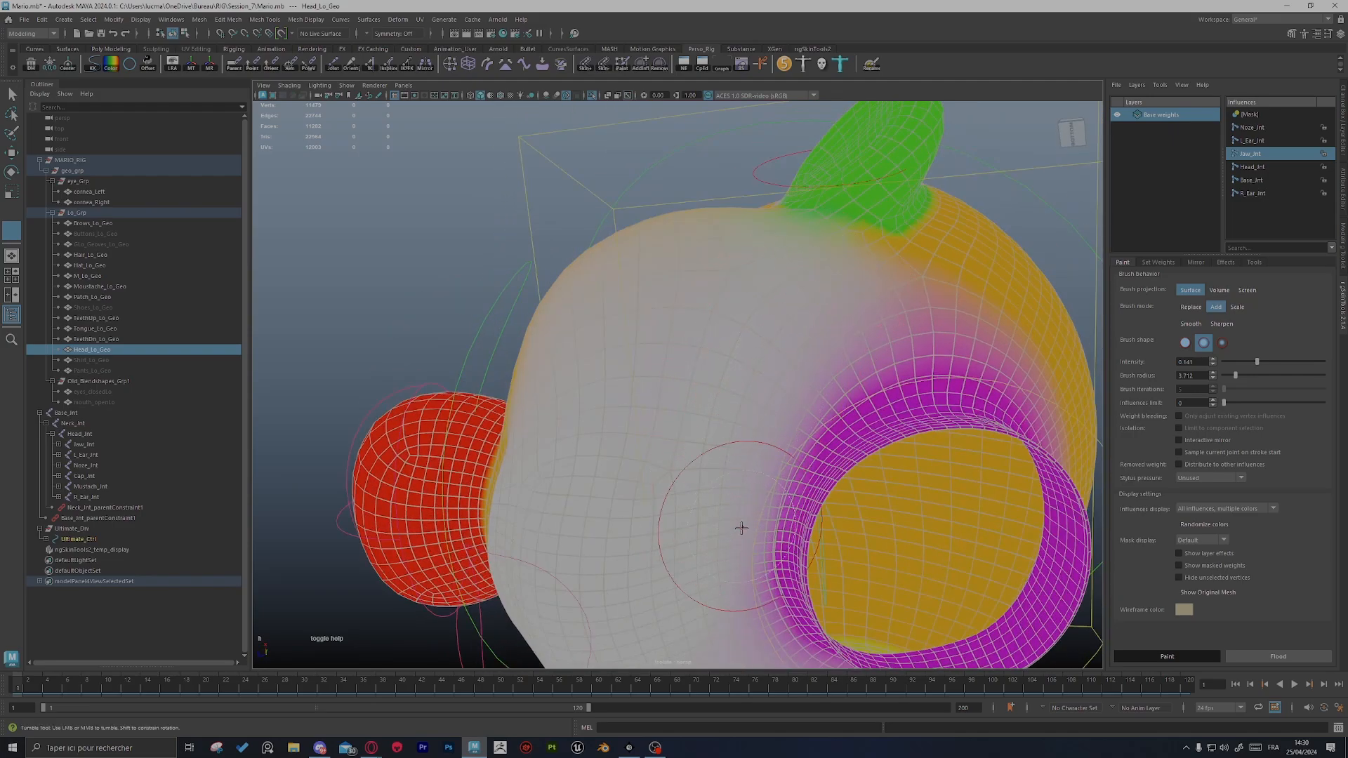
alt+drag(737, 515, 762, 393)
alt+middle_drag(761, 393, 721, 370)
alt+drag(705, 351, 716, 330)
Step: Pick Head_Jnt as the active influence and add its weight to the area below the left ear with a smaller brush
key(s)
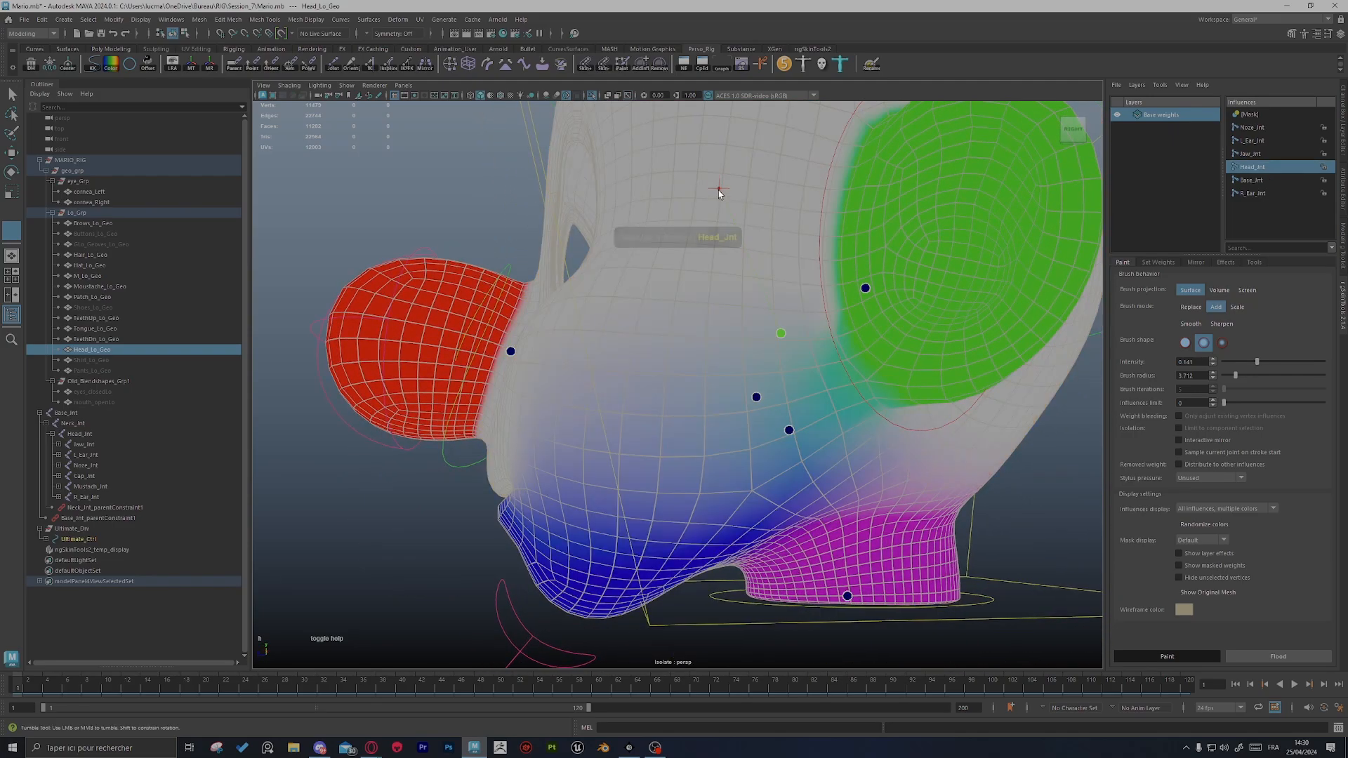
alt+drag(864, 275, 851, 261)
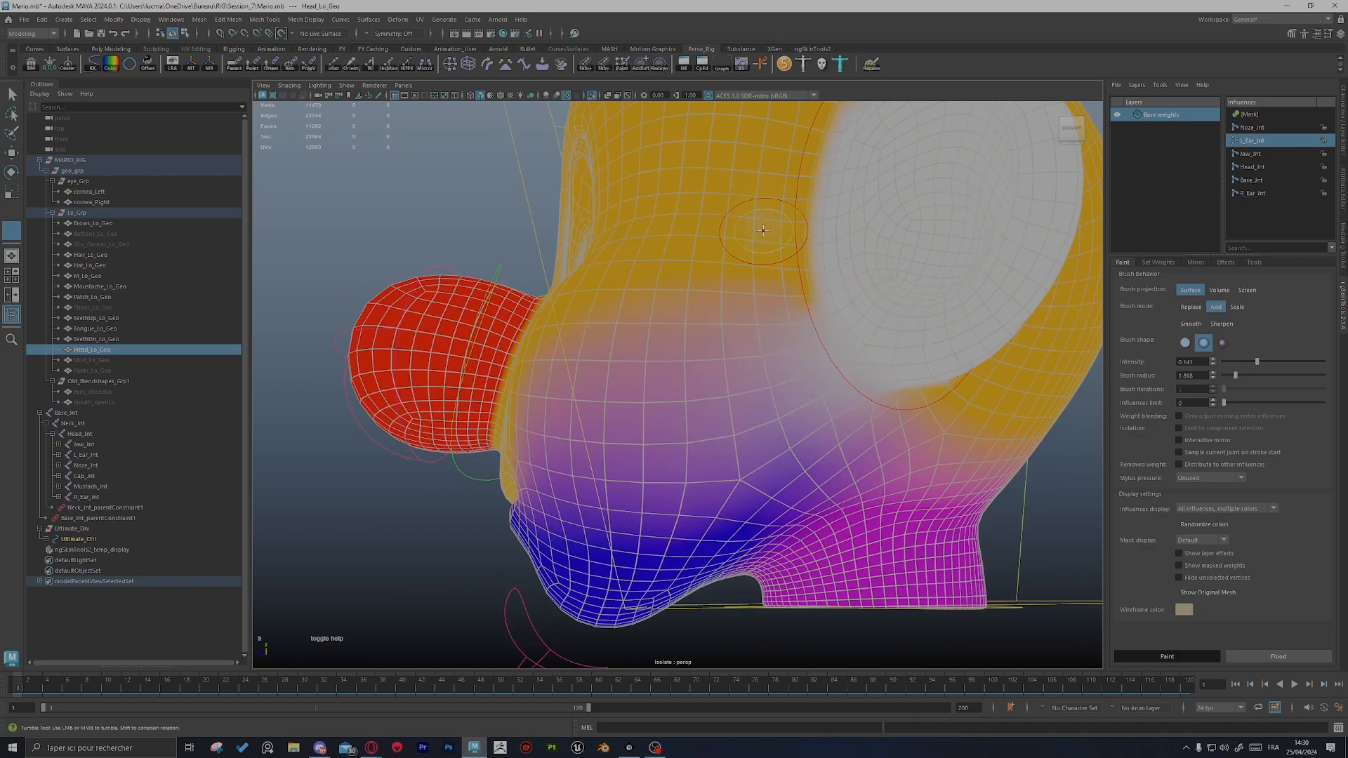
drag(825, 392, 941, 434)
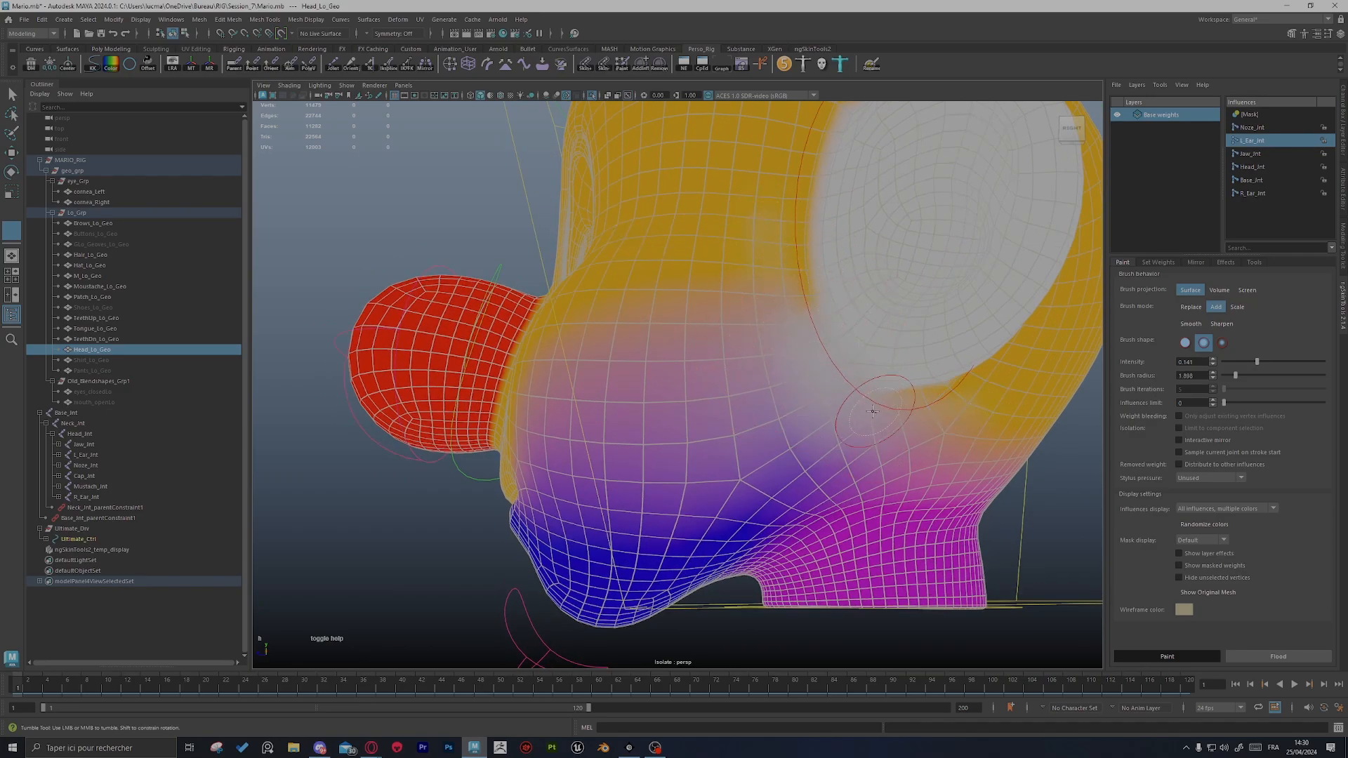
key(s)
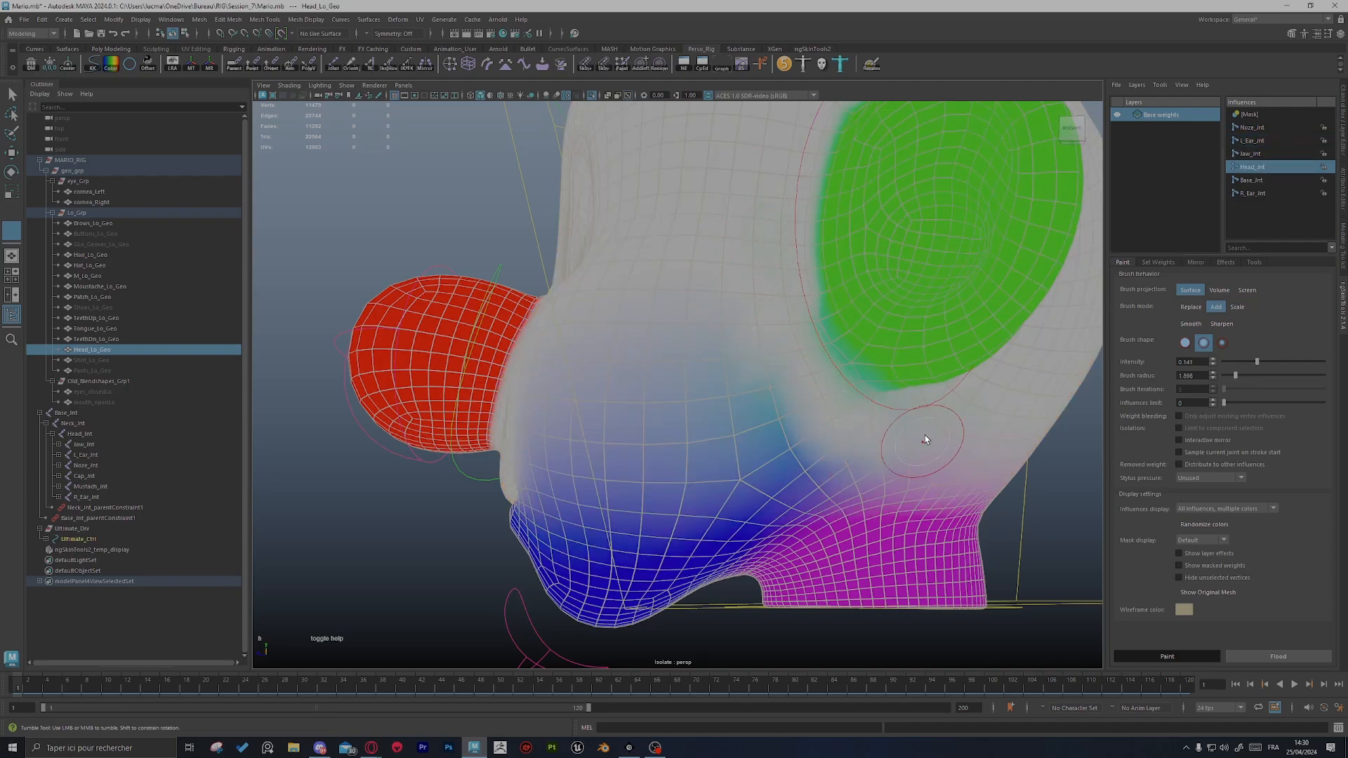
scroll(727, 330, down, 5)
alt+drag(727, 330, 735, 354)
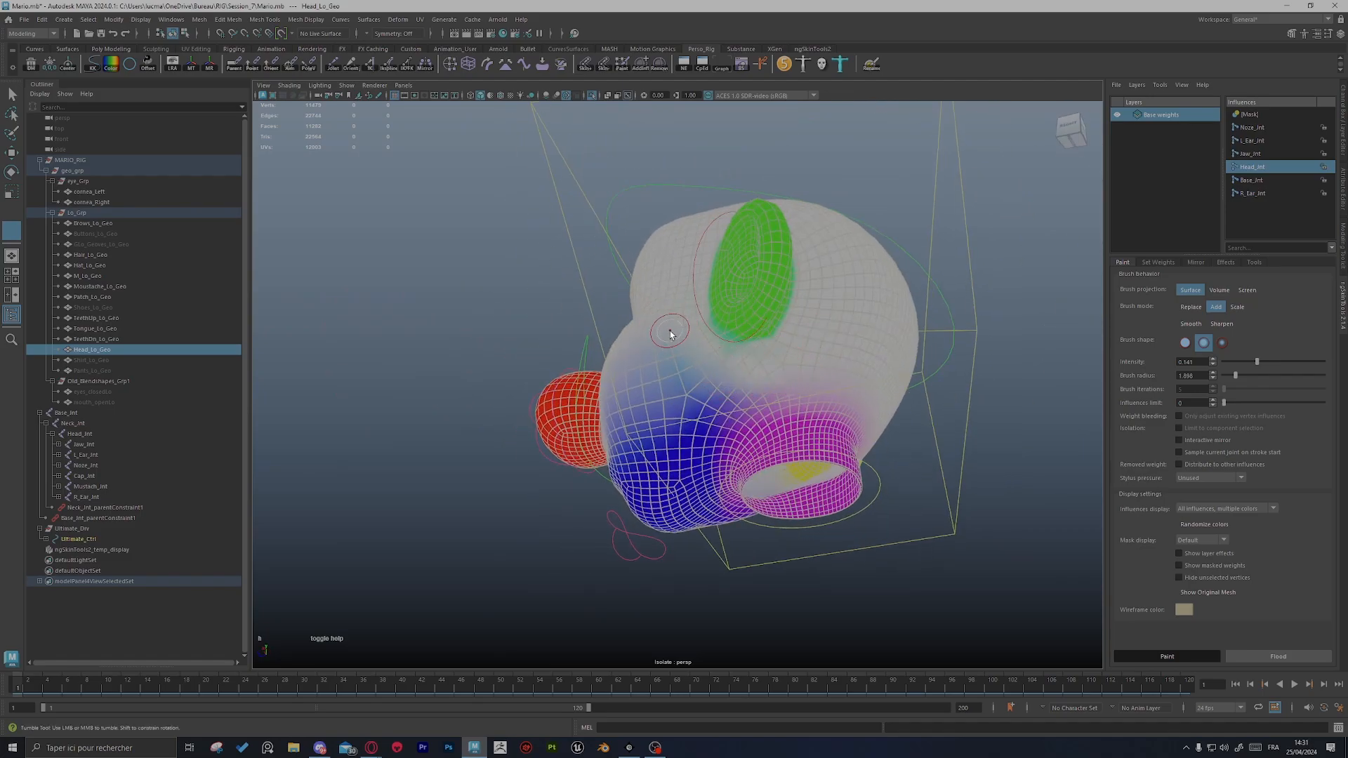
alt+drag(811, 377, 884, 414)
alt+right_drag(800, 393, 847, 391)
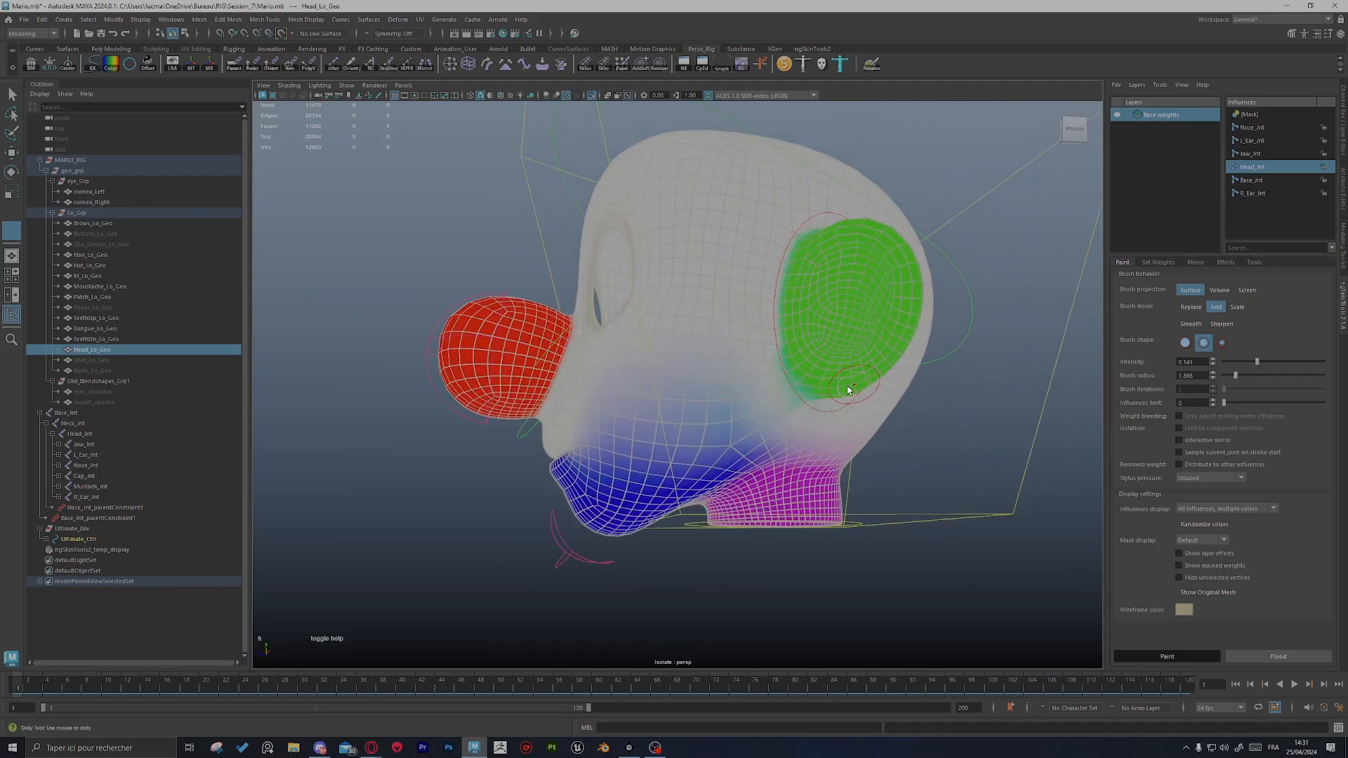
alt+middle_drag(617, 457, 650, 425)
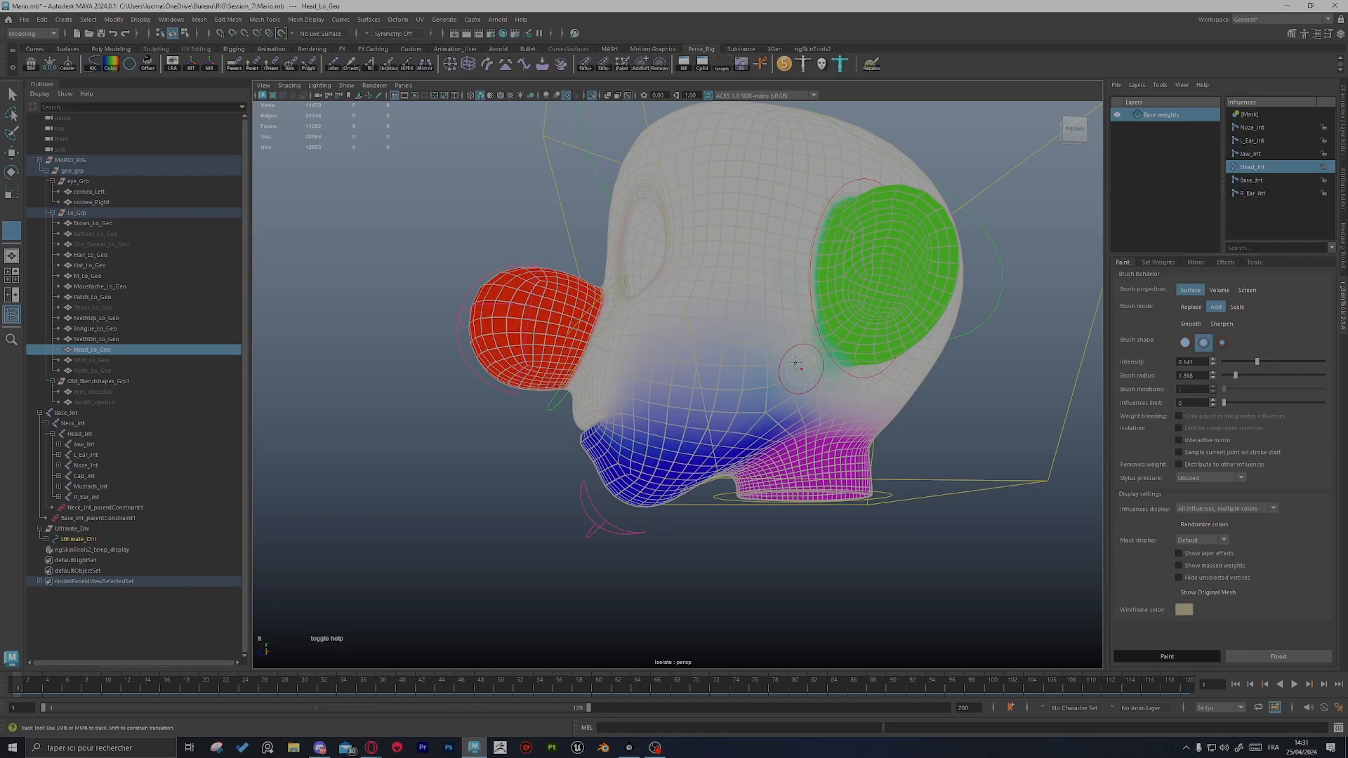
alt+drag(777, 313, 719, 291)
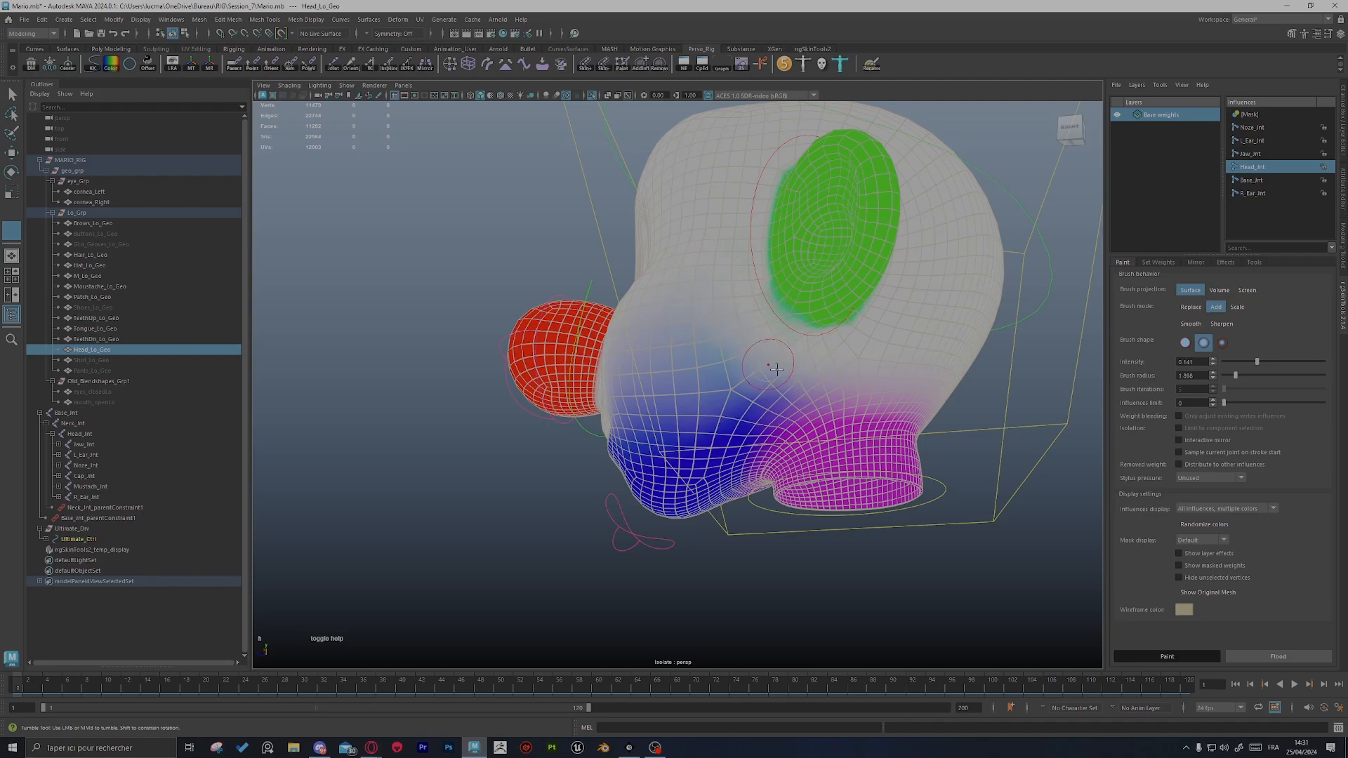
Step: Pick Jaw_Jnt as the active influence and rotate the jaw control to open the mouth
key(s)
click(686, 470)
alt+drag(743, 414, 836, 450)
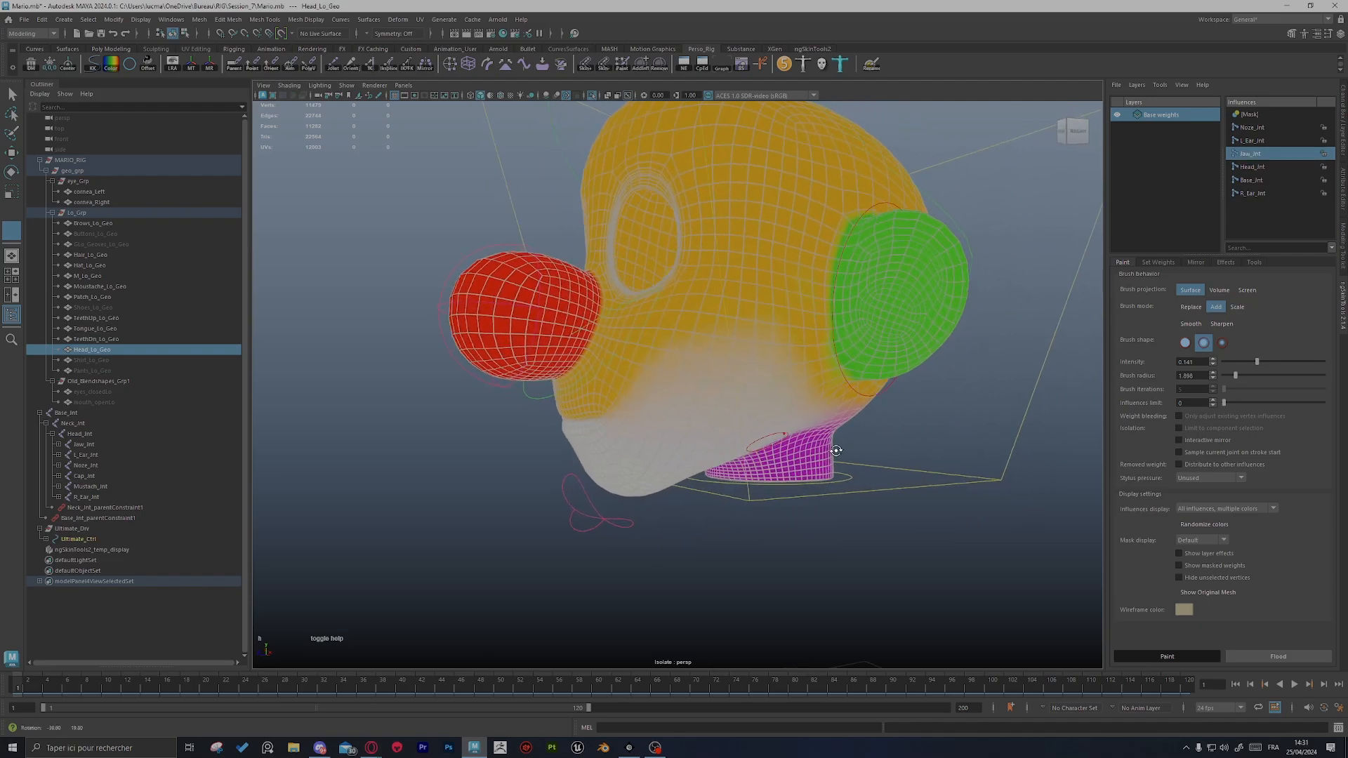
key(e)
click(636, 524)
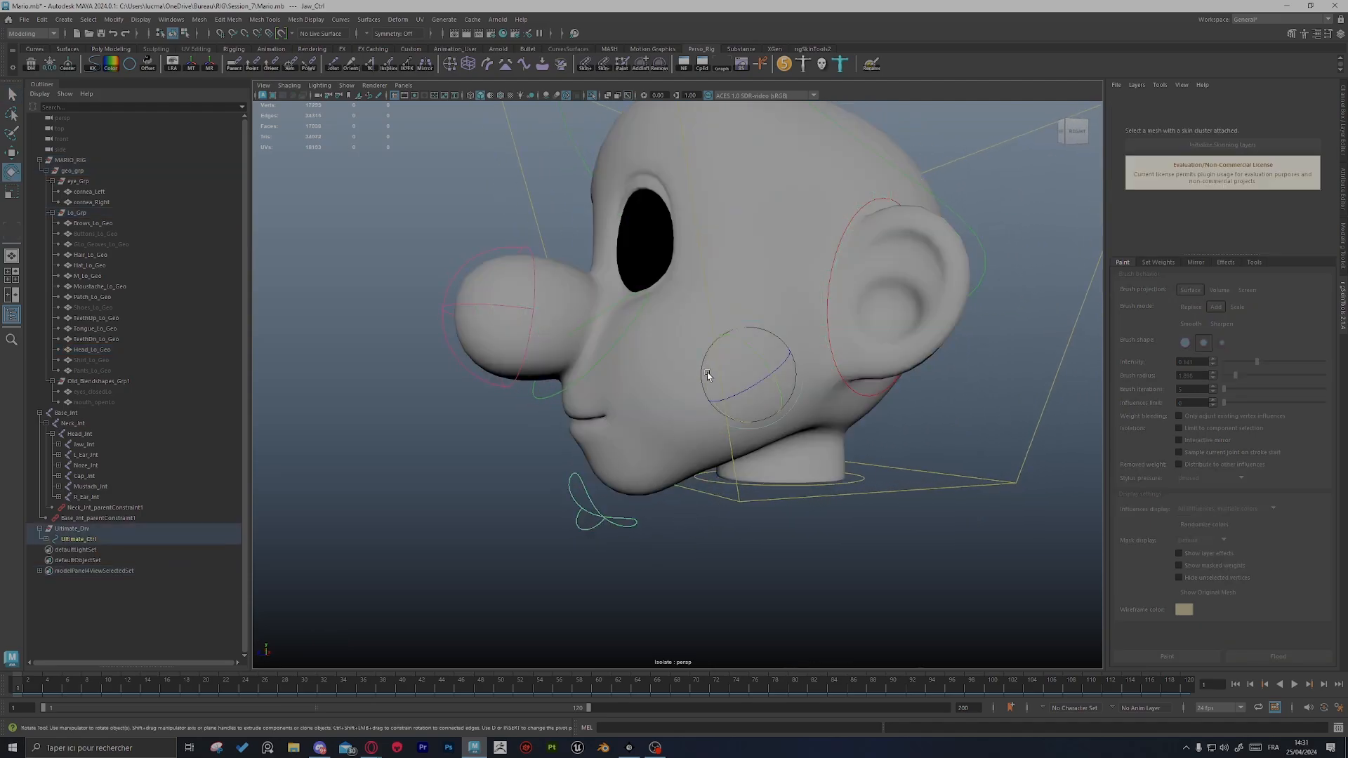
drag(706, 372, 711, 400)
Step: Undo the last jaw rotation and adjust the jaw control's open-mouth pose
alt+drag(723, 407, 625, 421)
middle_drag(589, 435, 555, 439)
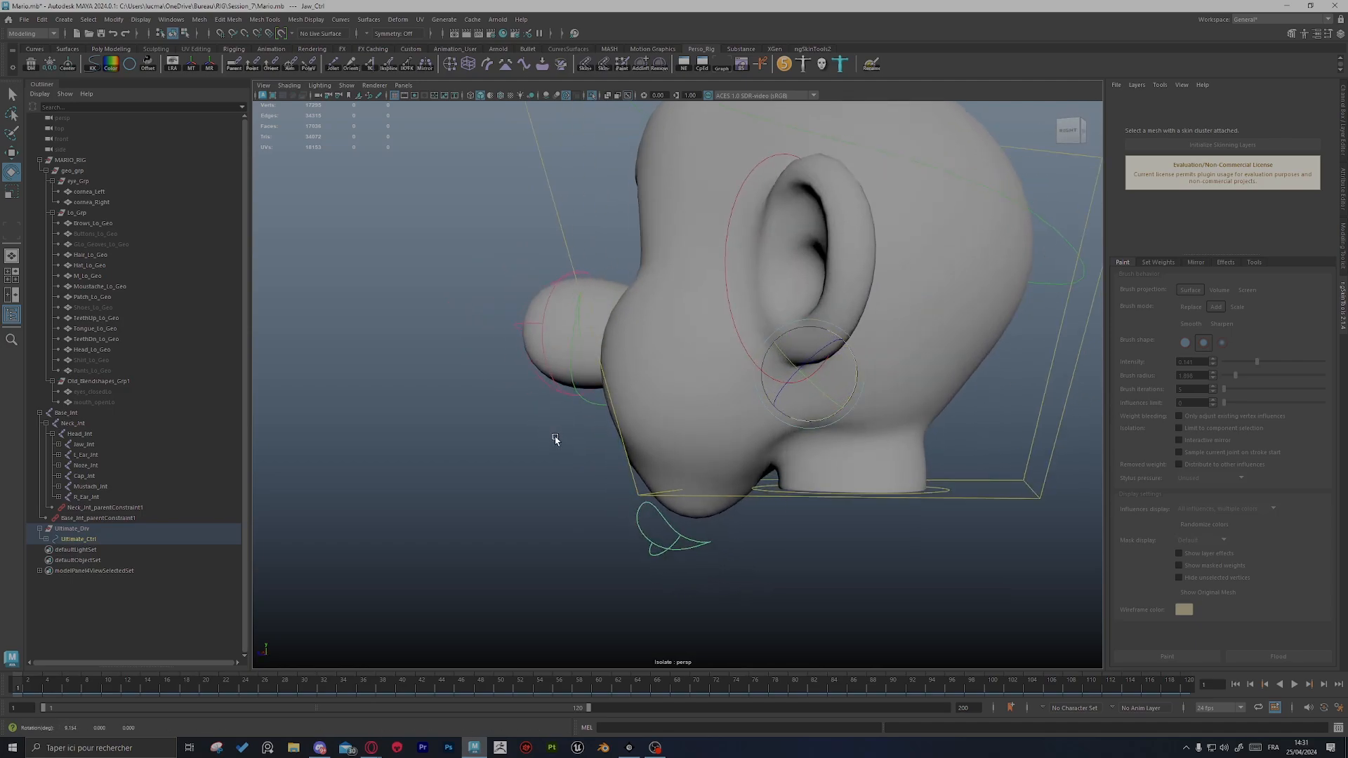
alt+drag(555, 439, 803, 505)
key(ctrl+z)
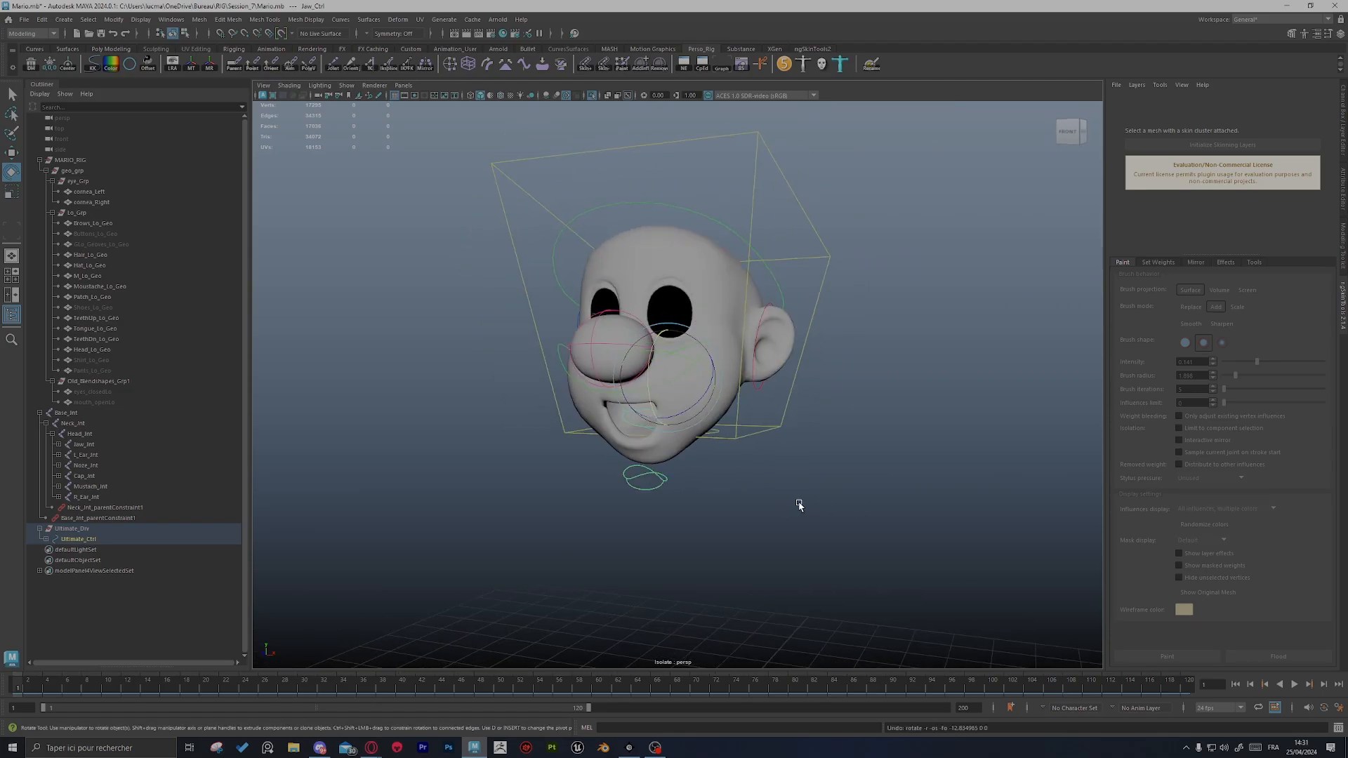
middle_drag(644, 382, 632, 389)
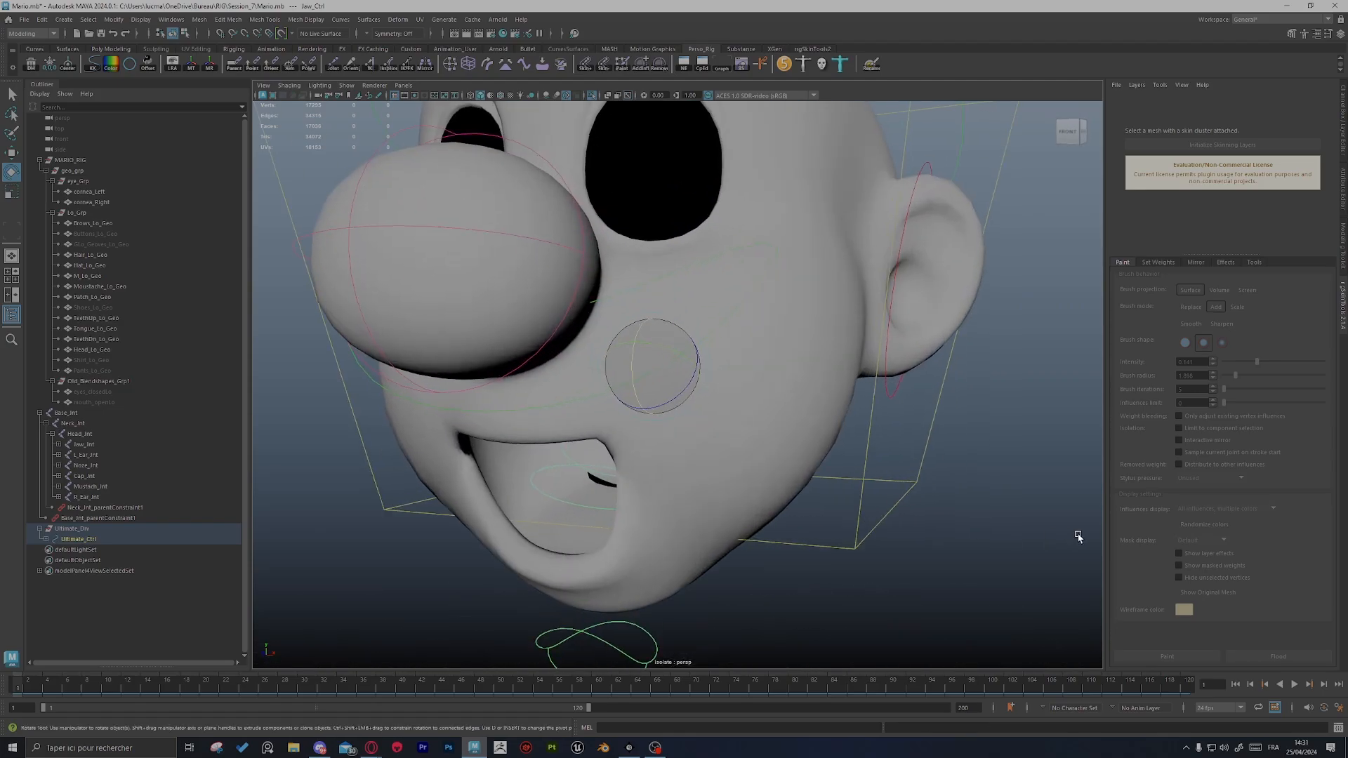
Step: Select the head mesh and mirror its skin weights from positive to negative, checking the open mouth
click(740, 542)
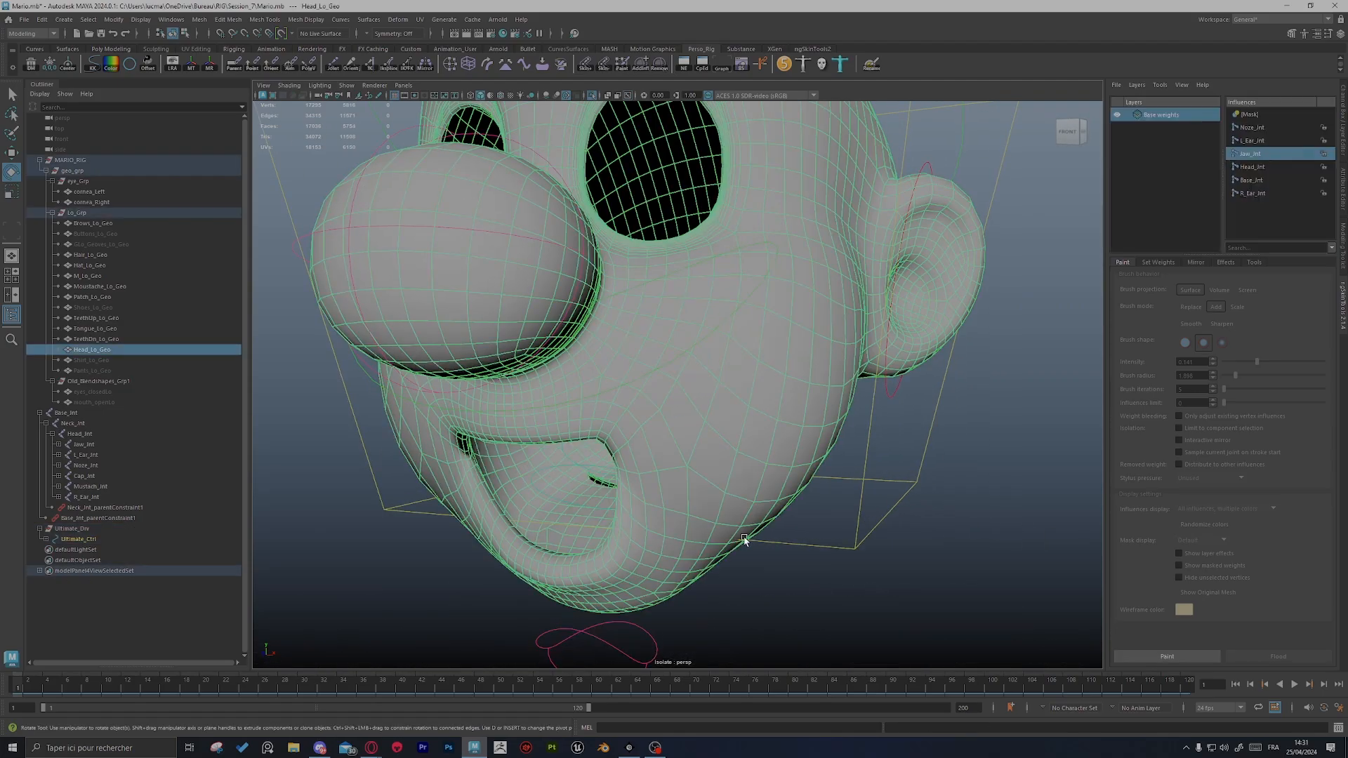
scroll(812, 458, up, 5)
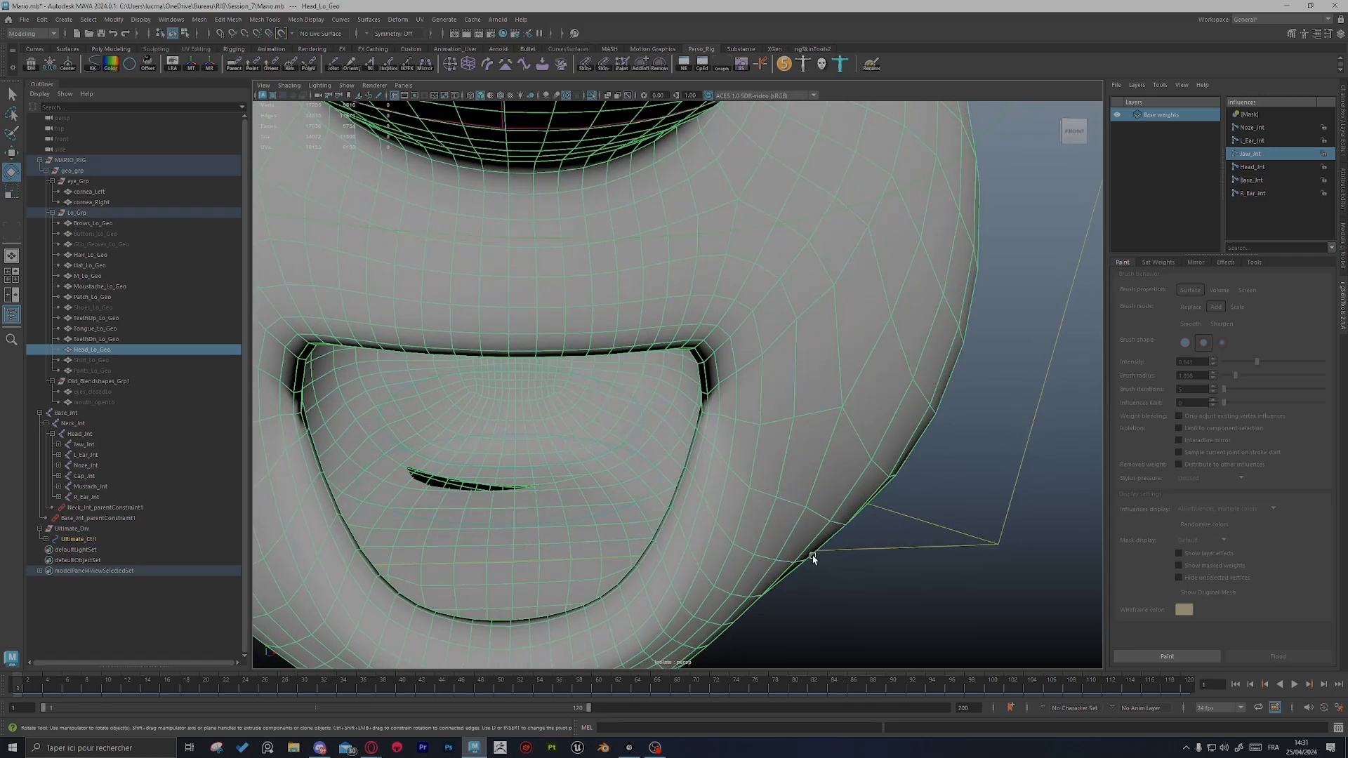
scroll(812, 558, down, 3)
alt+drag(813, 558, 676, 453)
scroll(676, 452, down, 3)
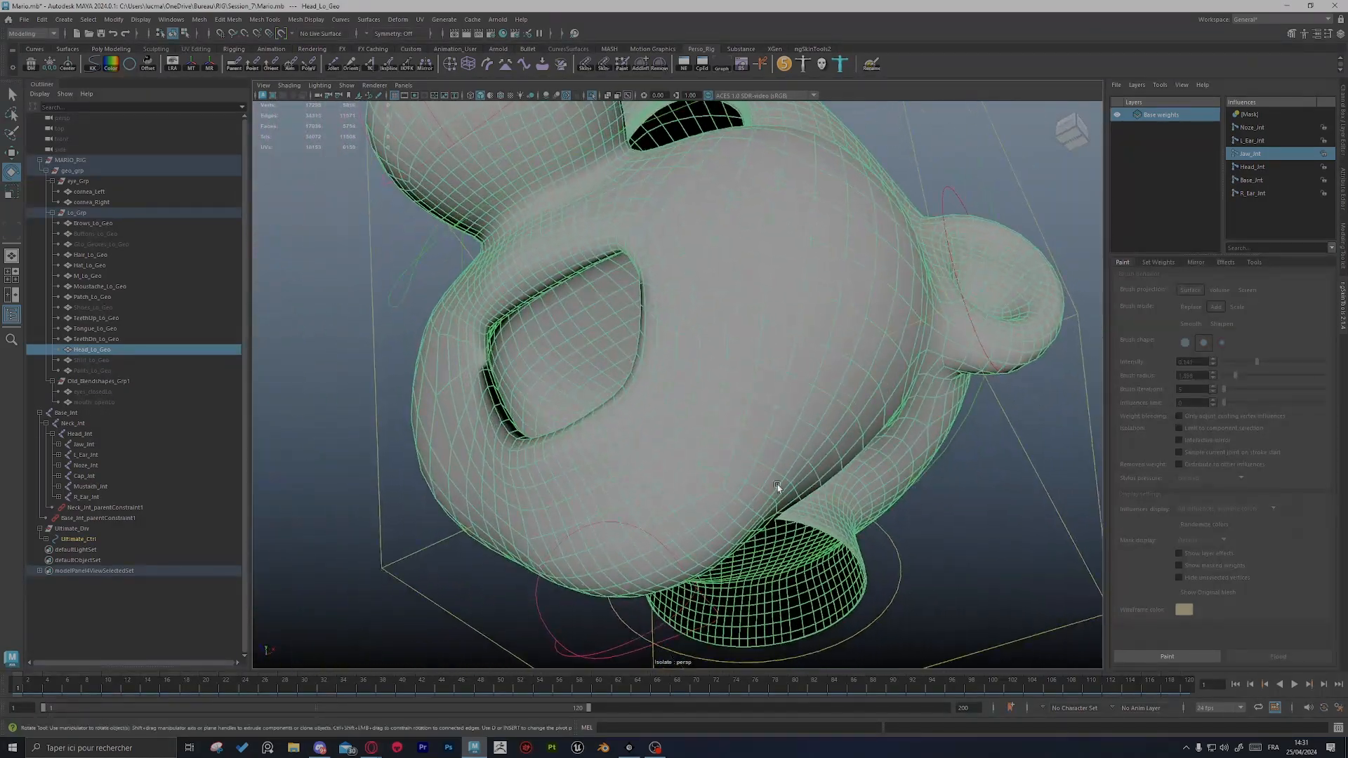
click(1195, 261)
scroll(942, 532, up, 1)
click(1069, 126)
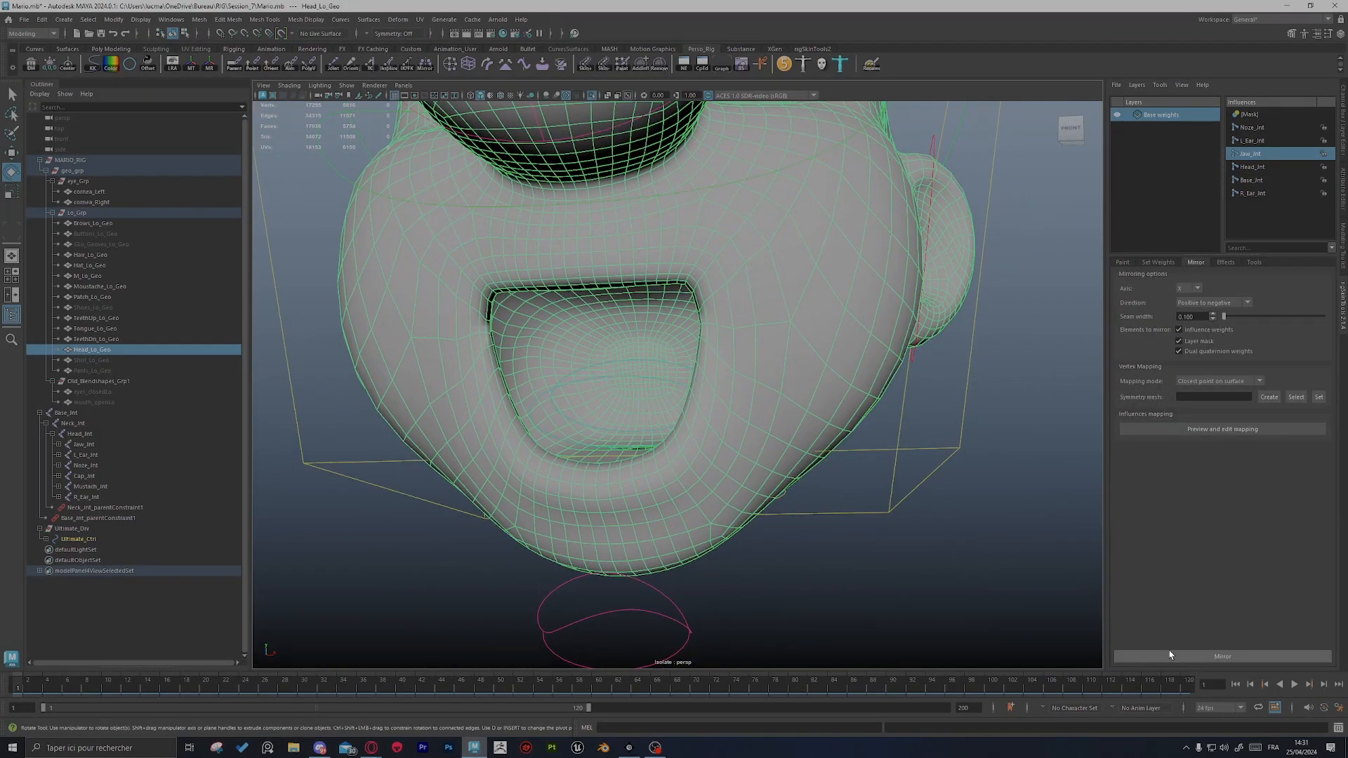
scroll(744, 447, up, 6)
scroll(570, 453, down, 2)
alt+drag(570, 452, 1041, 322)
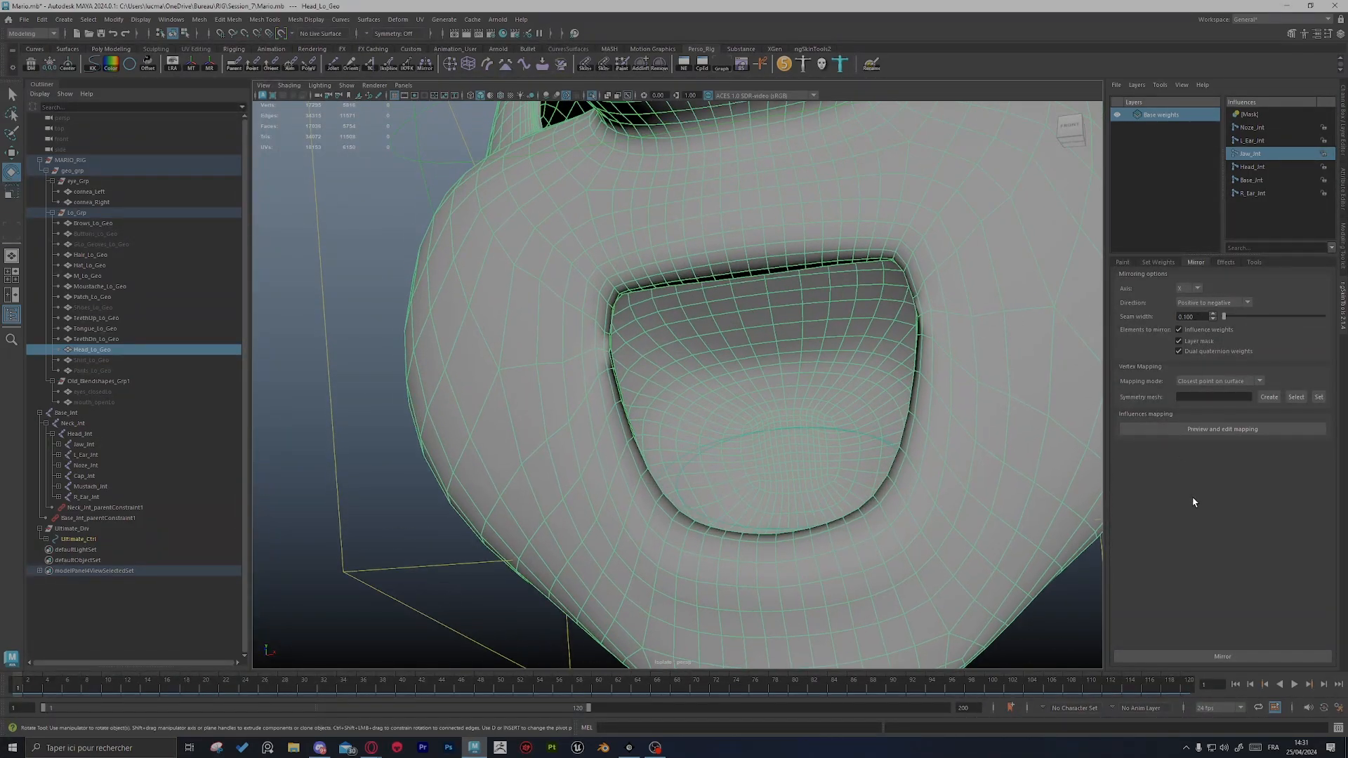
Step: Resume weight painting on the head mesh and soften the Jaw_Jnt transition at the left corner of the mouth interior
click(1122, 261)
click(1166, 654)
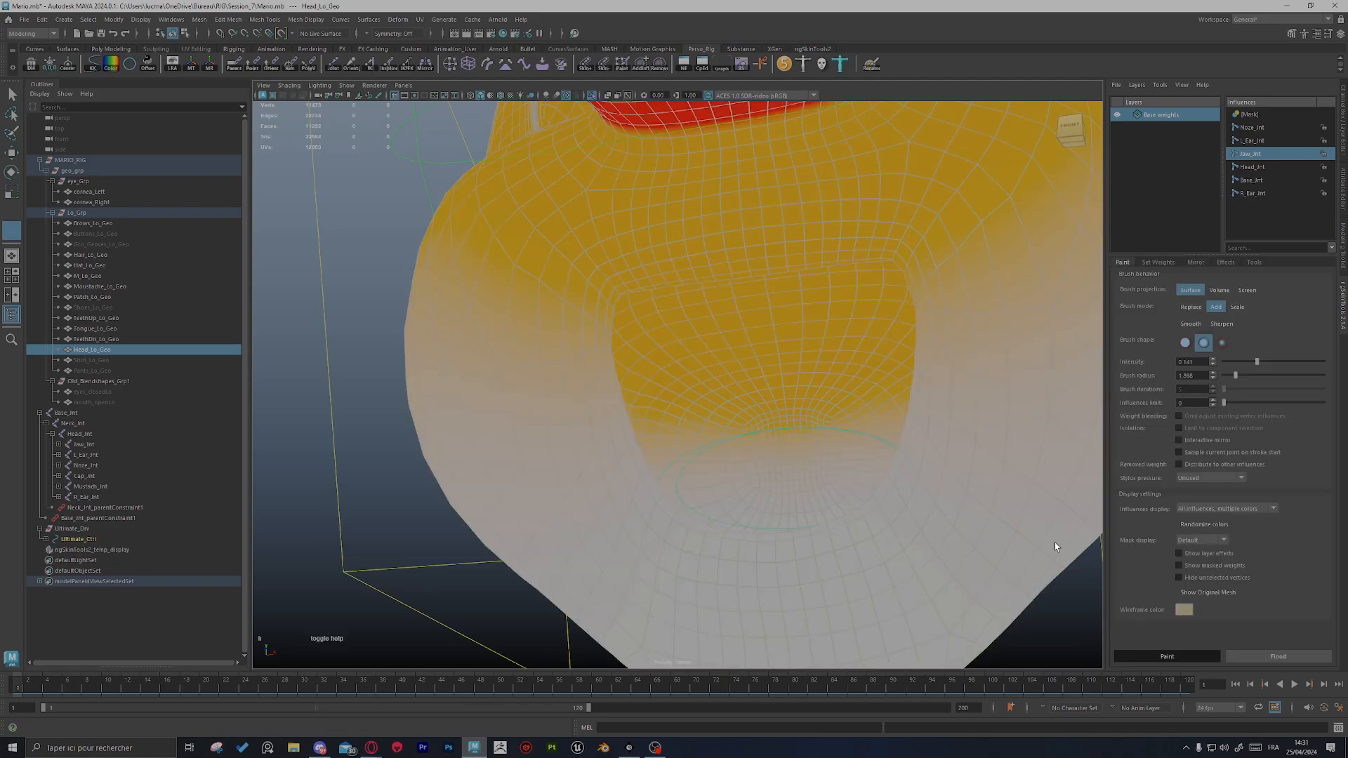
alt+drag(1054, 542, 908, 277)
alt+middle_drag(908, 277, 815, 227)
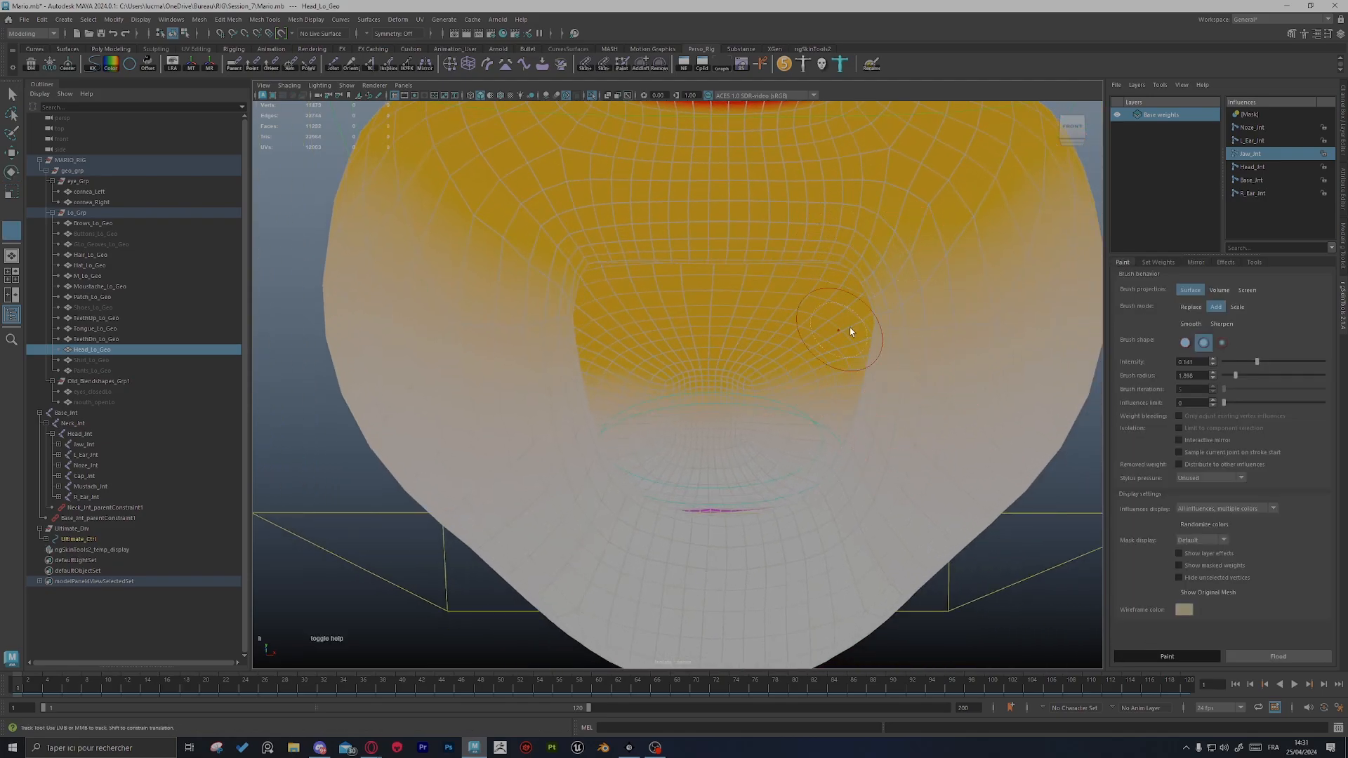
mouse_move(877, 342)
alt+mouse_down()
mouse_move(926, 660)
mouse_move(794, 377)
alt+mouse_up()
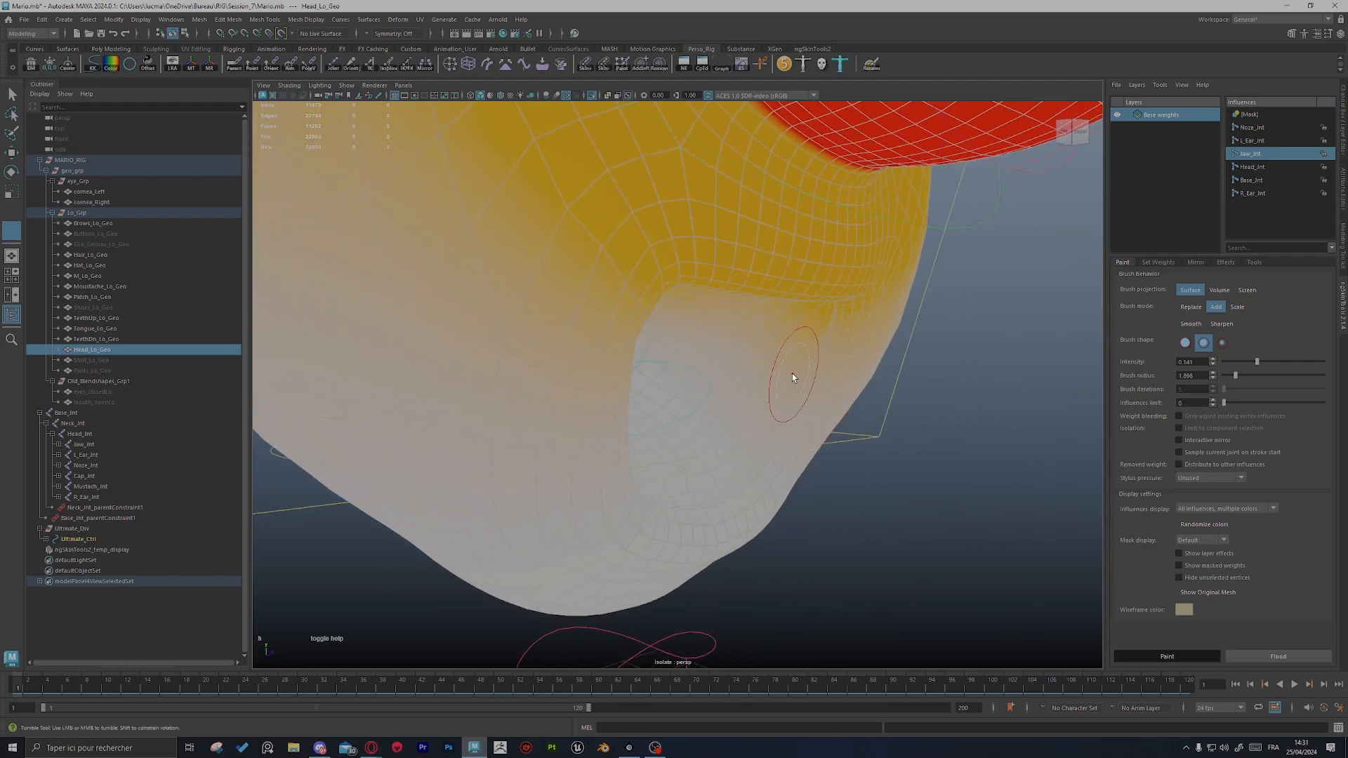
alt+drag(737, 437, 717, 452)
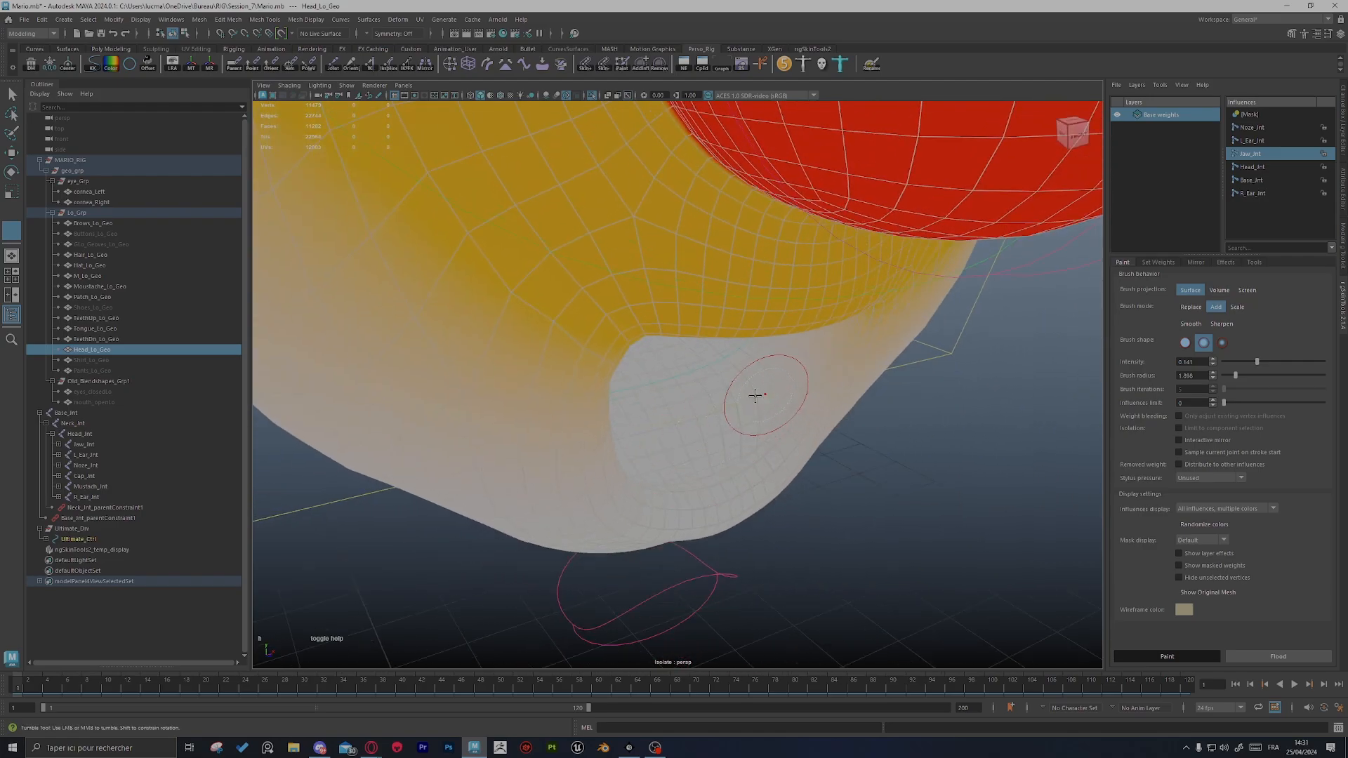
alt+drag(755, 395, 800, 470)
alt+right_drag(801, 470, 690, 334)
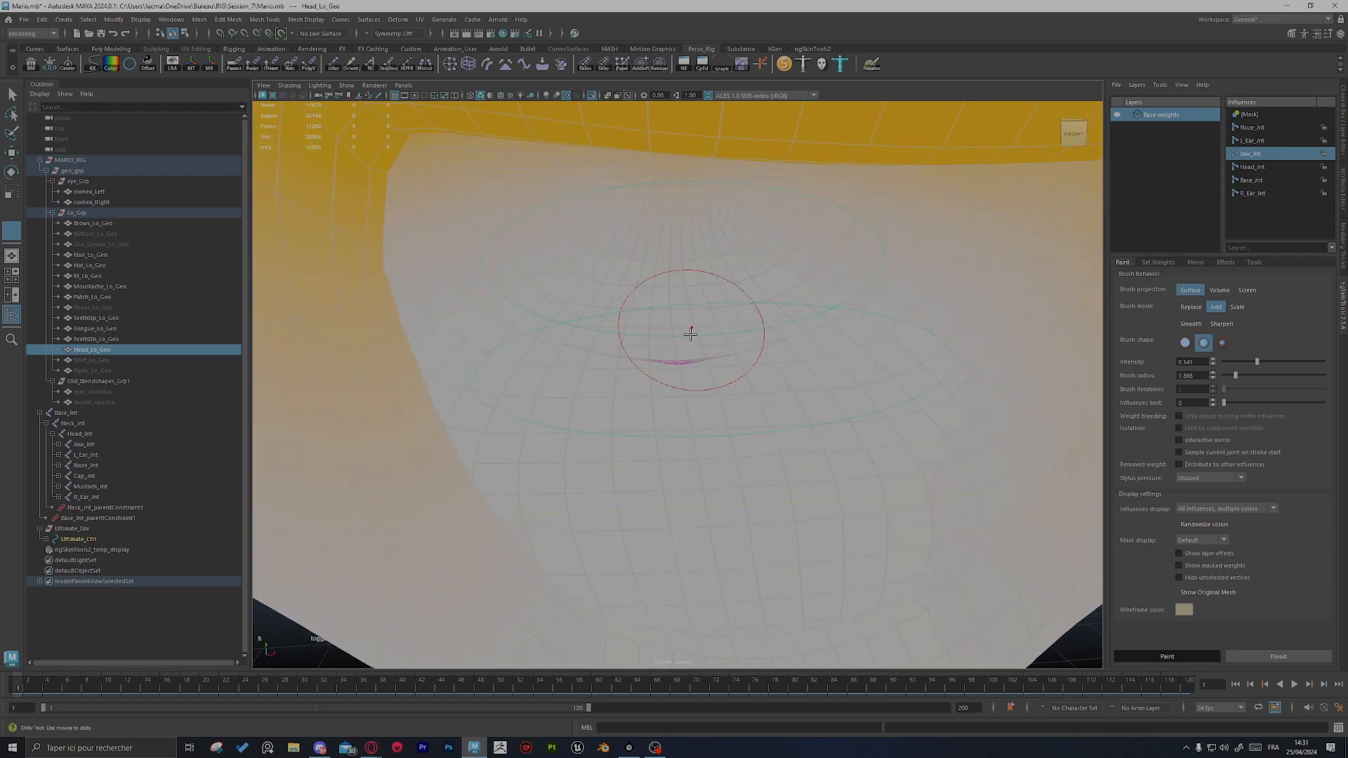
alt+drag(701, 256, 749, 260)
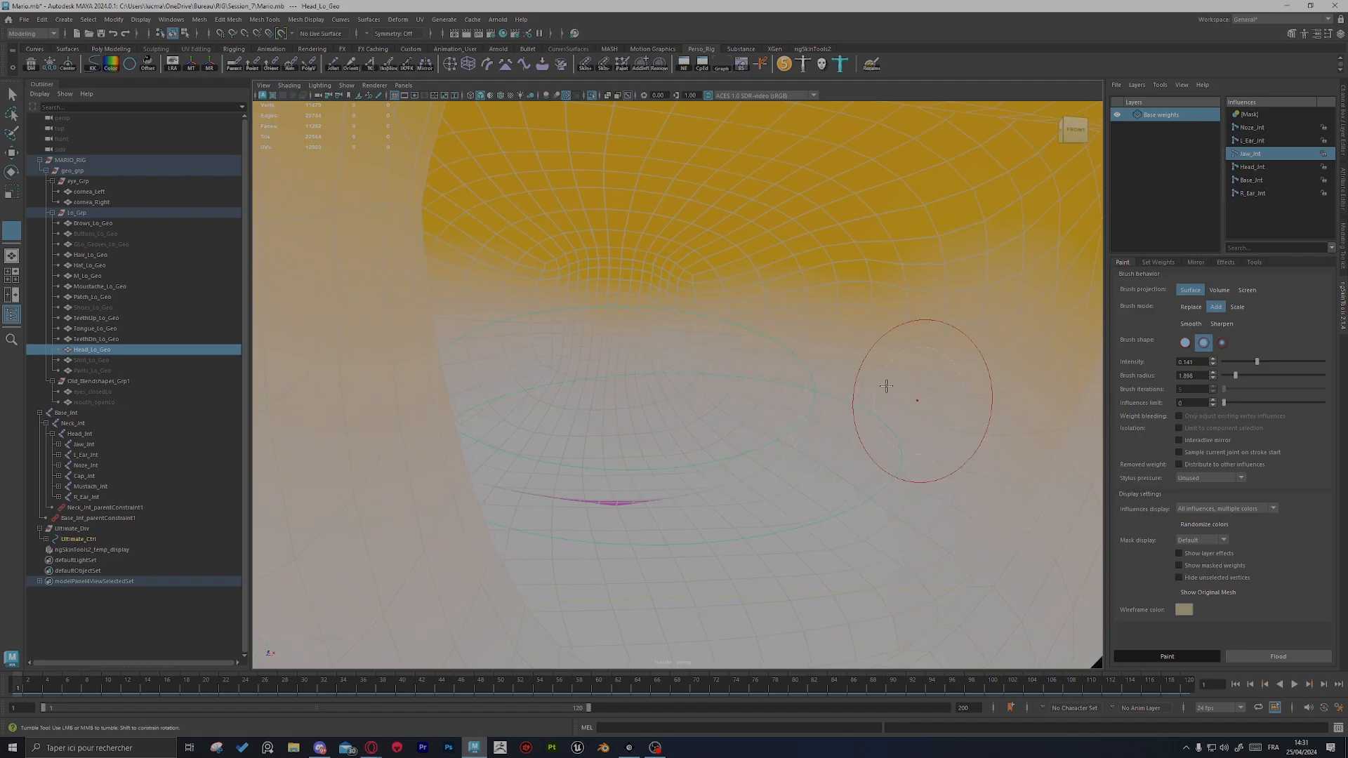
mouse_move(977, 466)
alt+mouse_down()
mouse_move(765, 447)
mouse_move(893, 465)
mouse_move(970, 399)
mouse_move(1062, 401)
mouse_move(761, 376)
mouse_move(812, 385)
mouse_move(805, 403)
mouse_move(664, 457)
mouse_move(686, 457)
mouse_move(445, 367)
mouse_move(746, 379)
alt+mouse_up()
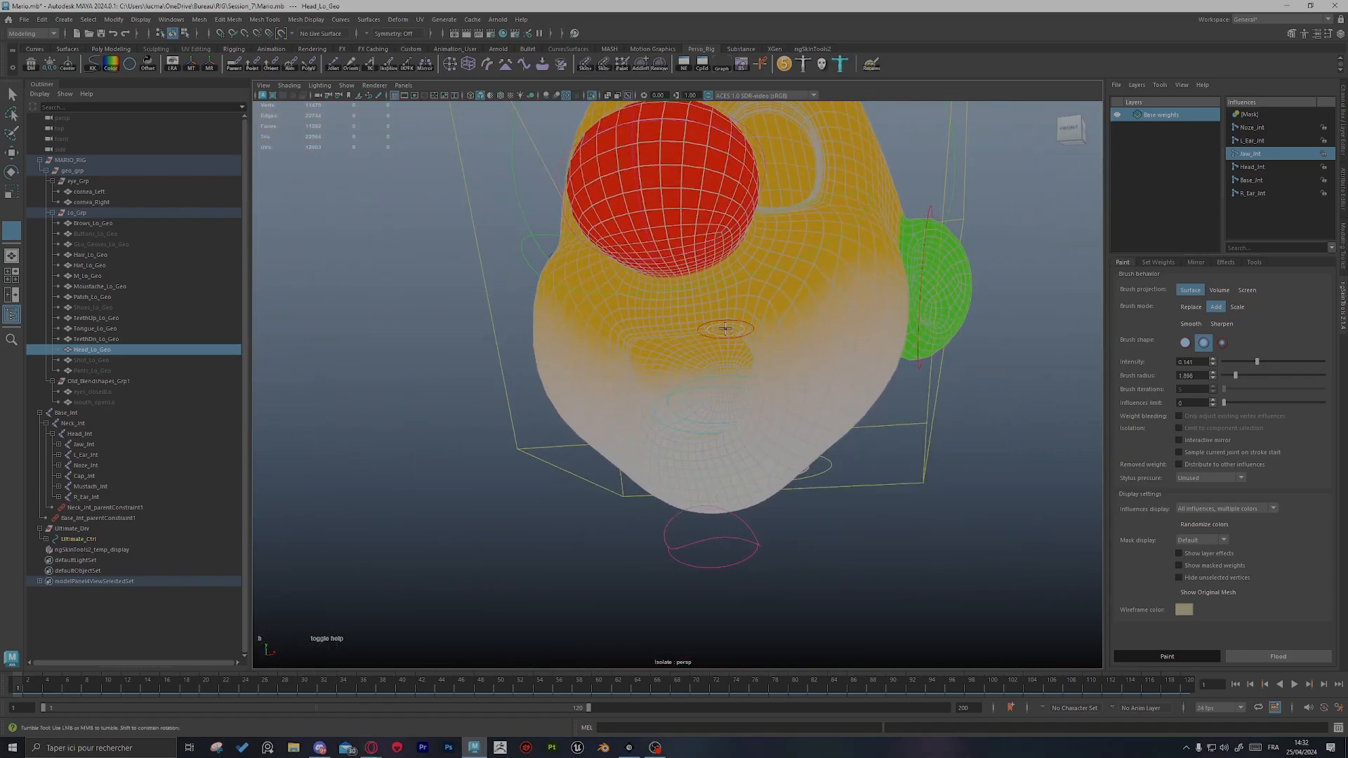
alt+drag(725, 328, 786, 362)
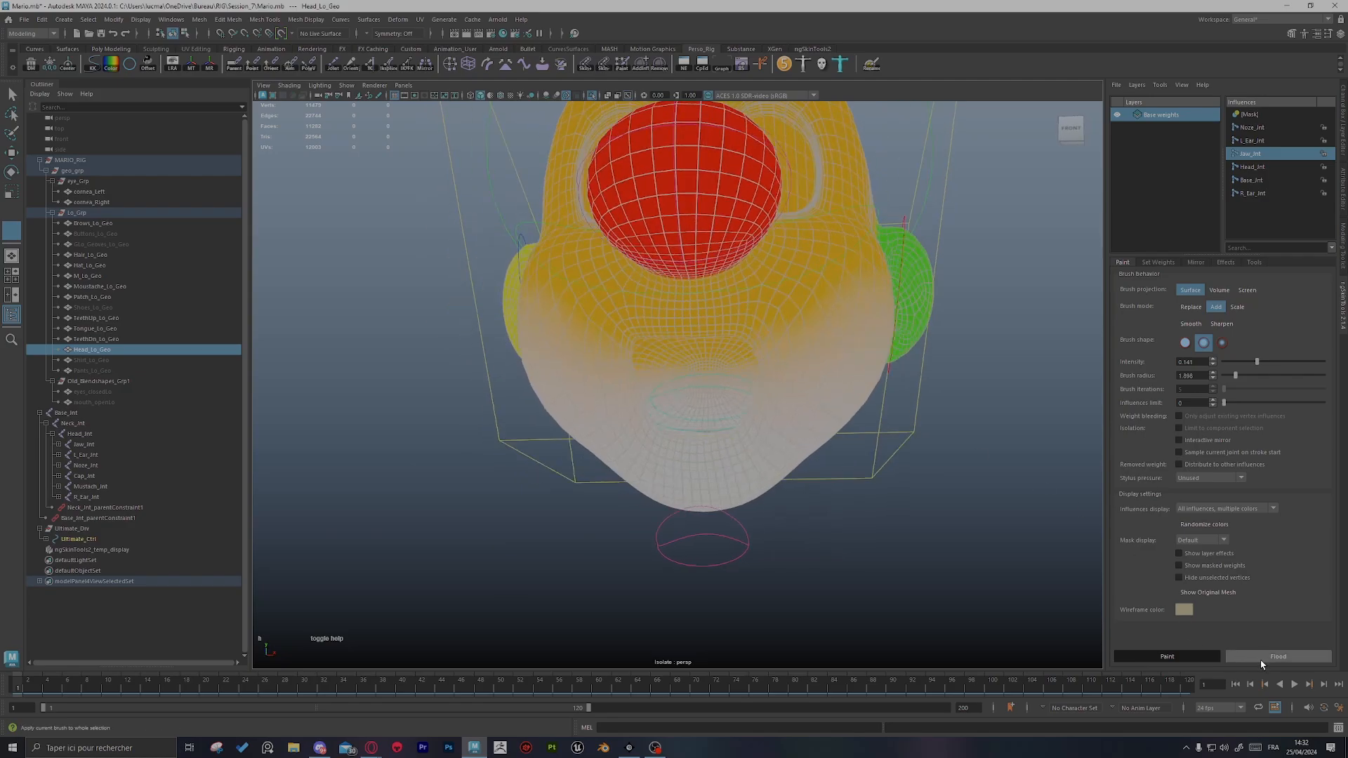
Step: Mirror the head mesh's skin weights from positive to negative, checking the mouth interior and repeating the mirror
click(1196, 262)
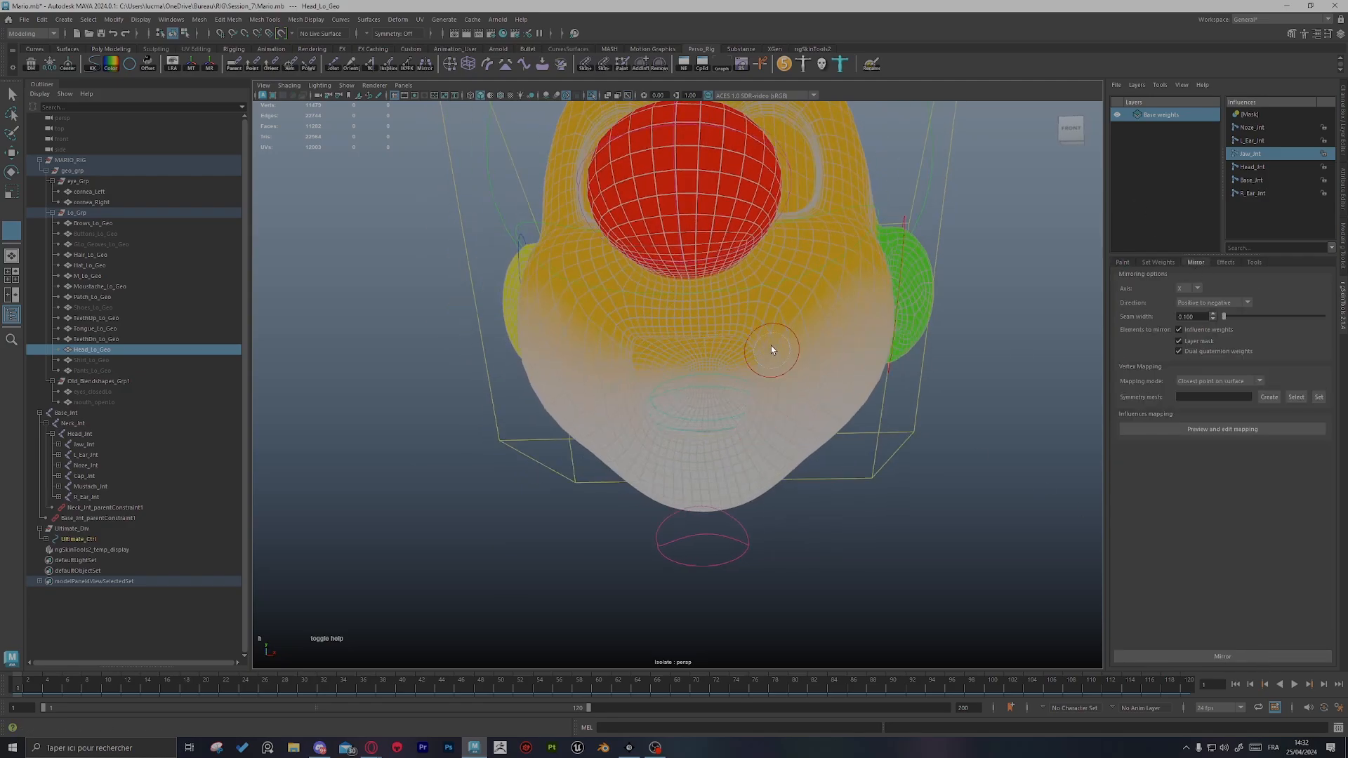
scroll(770, 349, up, 4)
alt+drag(898, 366, 699, 275)
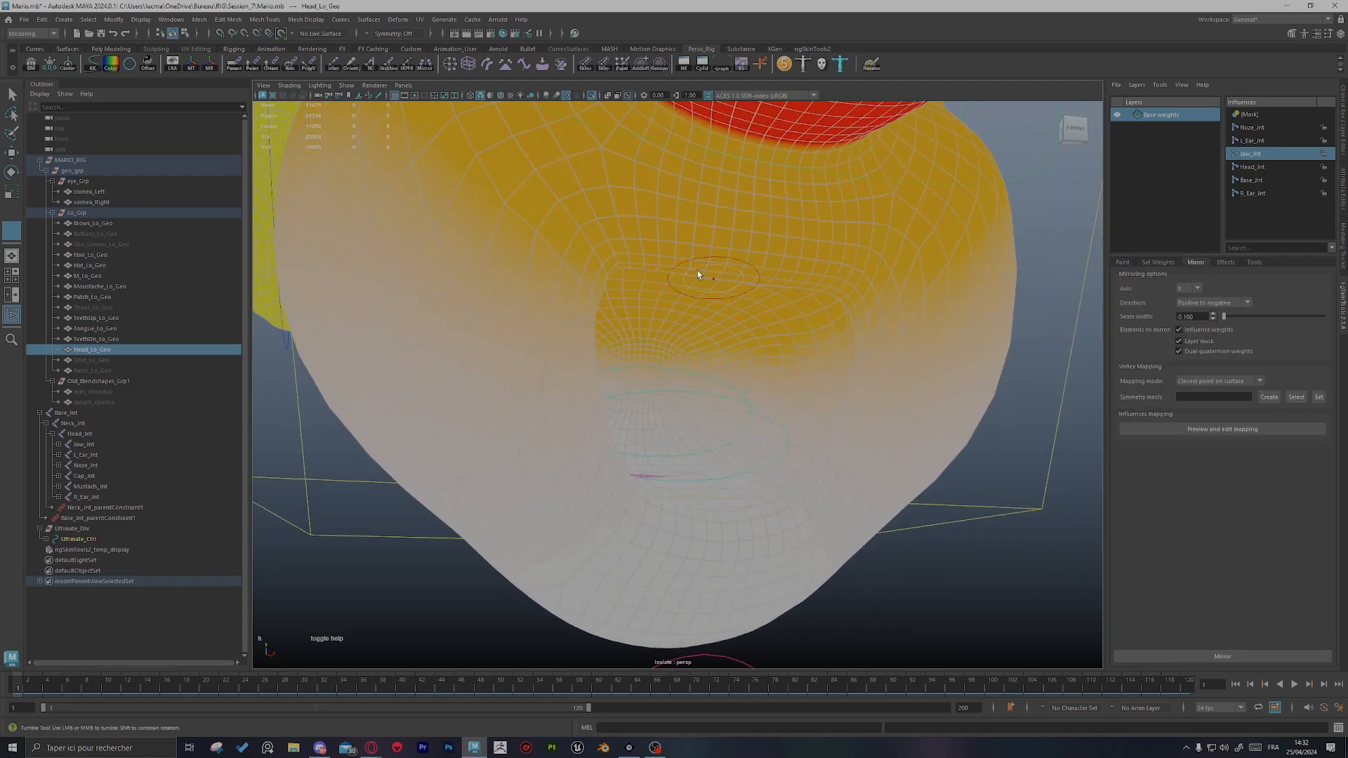
click(1164, 653)
alt+drag(955, 367, 892, 360)
scroll(721, 351, down, 4)
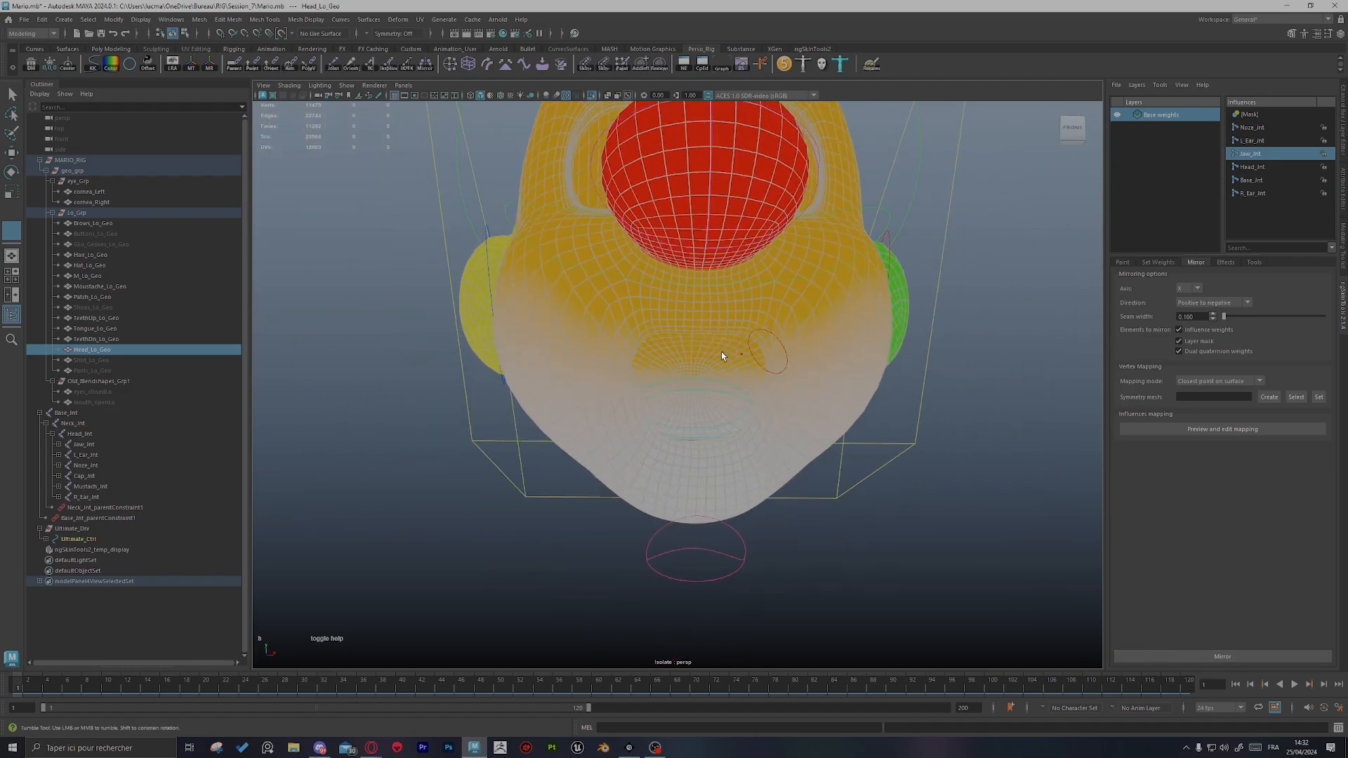
scroll(722, 351, up, 4)
alt+drag(885, 411, 876, 358)
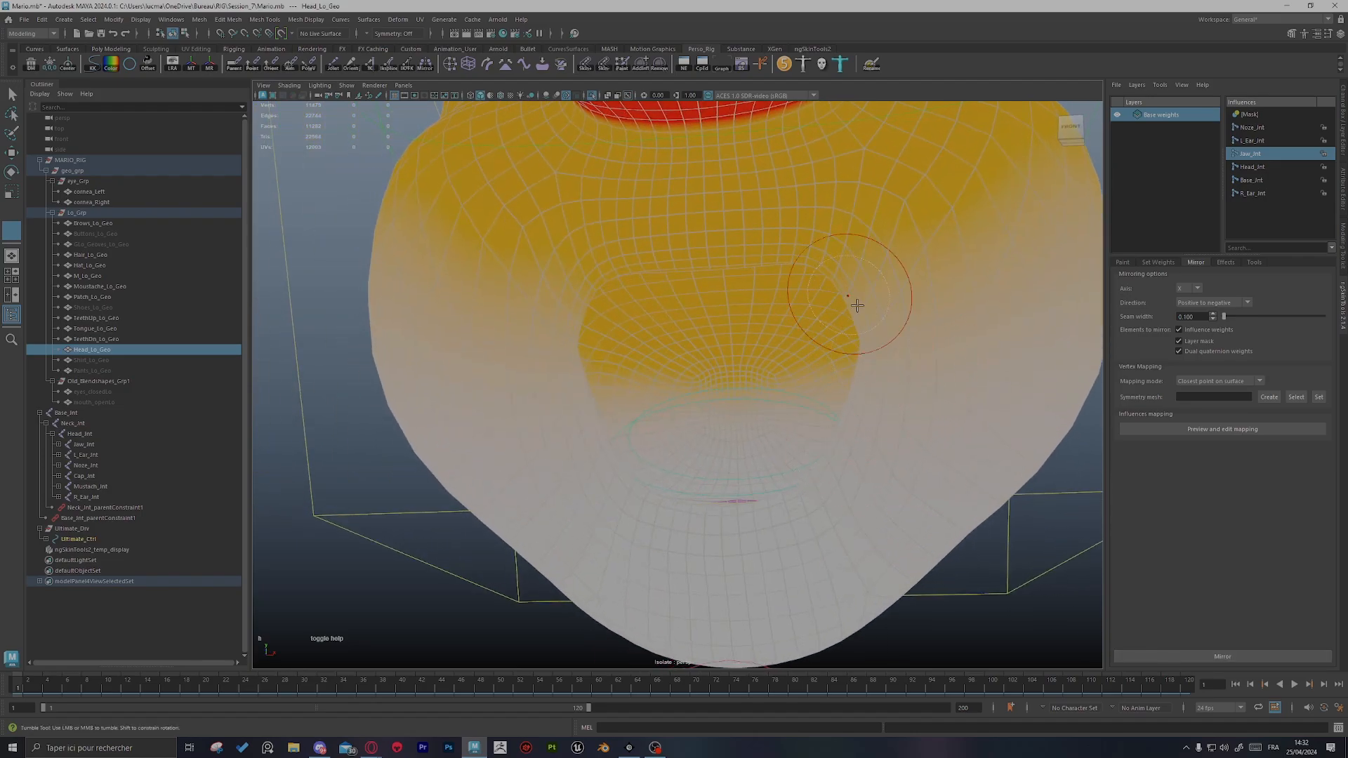
alt+drag(899, 371, 960, 391)
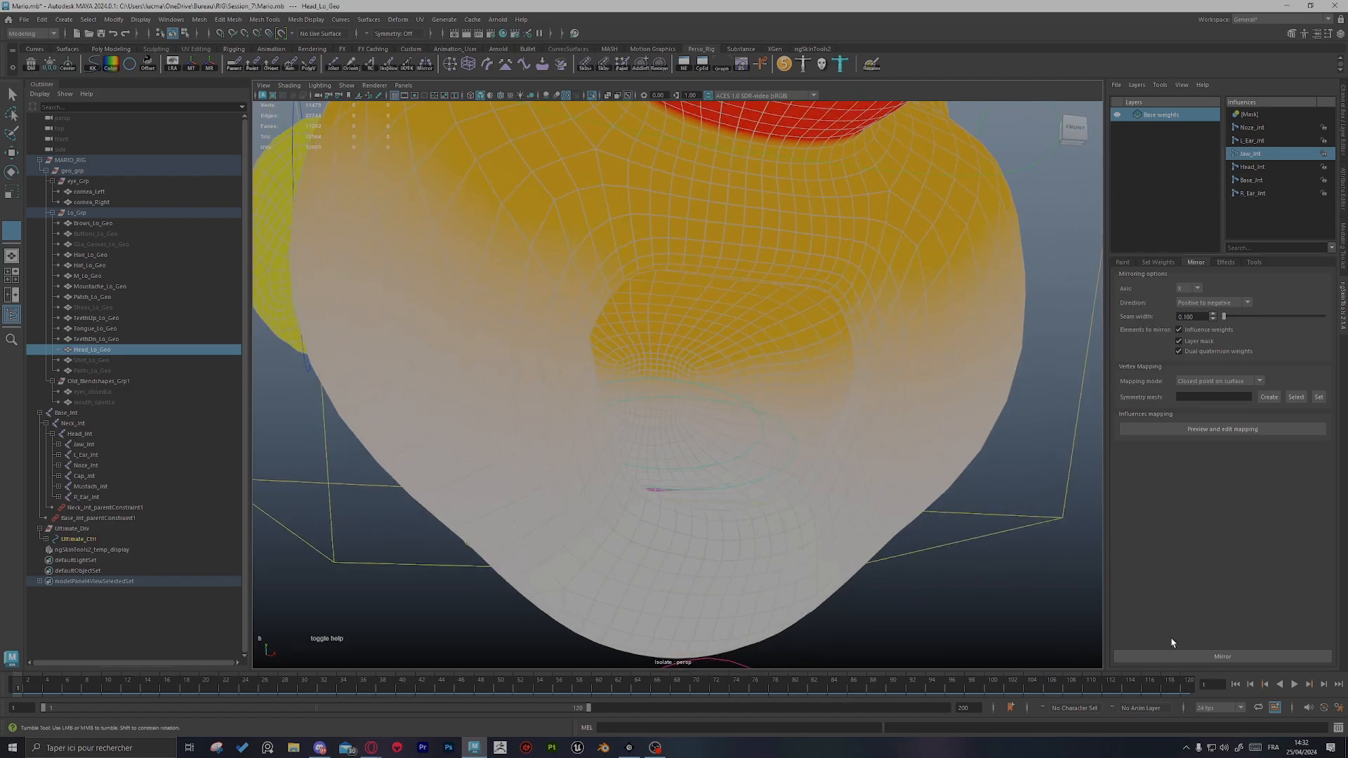
click(1210, 658)
scroll(773, 394, down, 5)
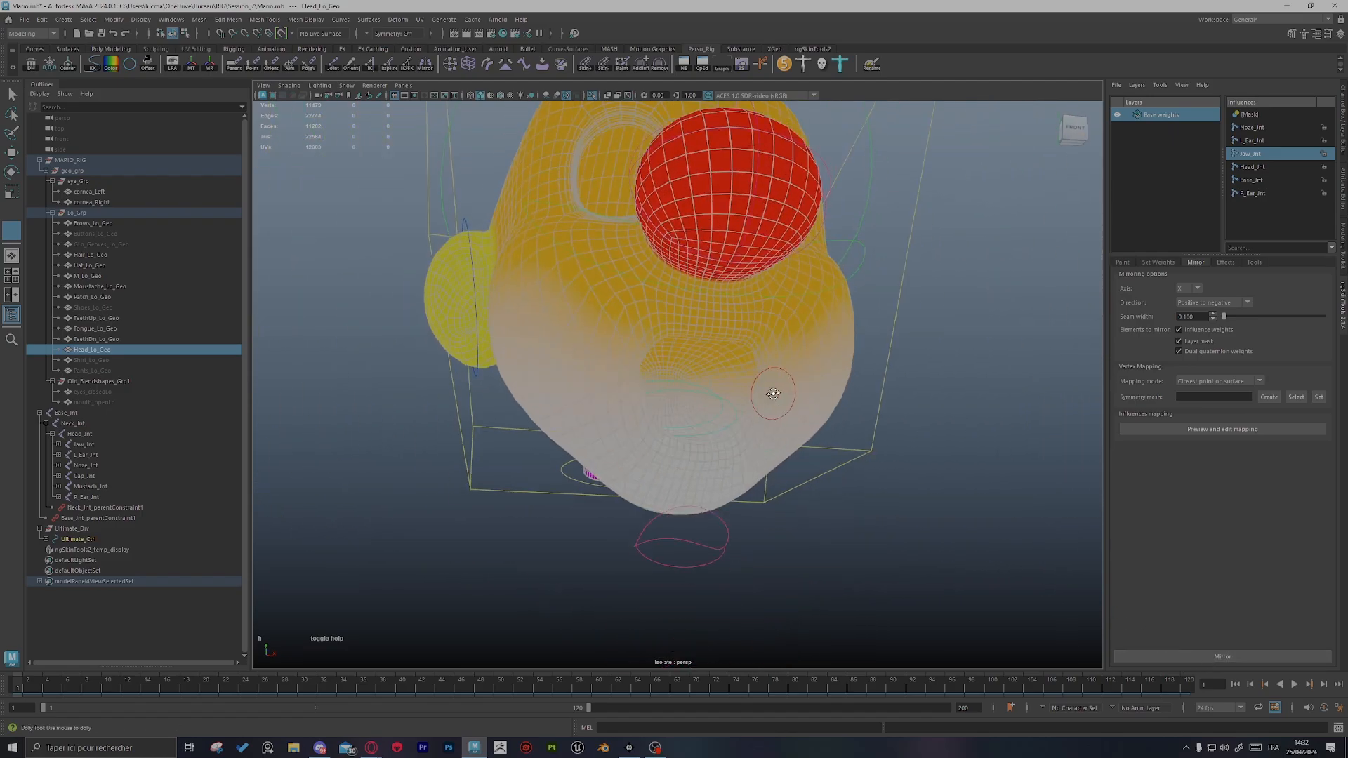
Step: Leave weight painting, select the jaw control and rotate it to check how the mouth deforms
alt+drag(772, 394, 632, 400)
key(q)
click(1032, 611)
scroll(863, 404, down, 3)
mouse_move(863, 404)
alt+mouse_down()
mouse_move(725, 421)
mouse_move(812, 418)
mouse_move(716, 463)
alt+mouse_up()
click(715, 460)
key(e)
mouse_move(709, 357)
mouse_down()
mouse_move(712, 331)
mouse_move(709, 362)
mouse_up()
alt+drag(709, 361, 640, 399)
middle_drag(641, 408, 559, 351)
alt+drag(754, 374, 1001, 262)
Step: Undo the last jaw rotation and set the jaw control's Rotate X to 0
key(w)
key(ctrl+z)
key(e)
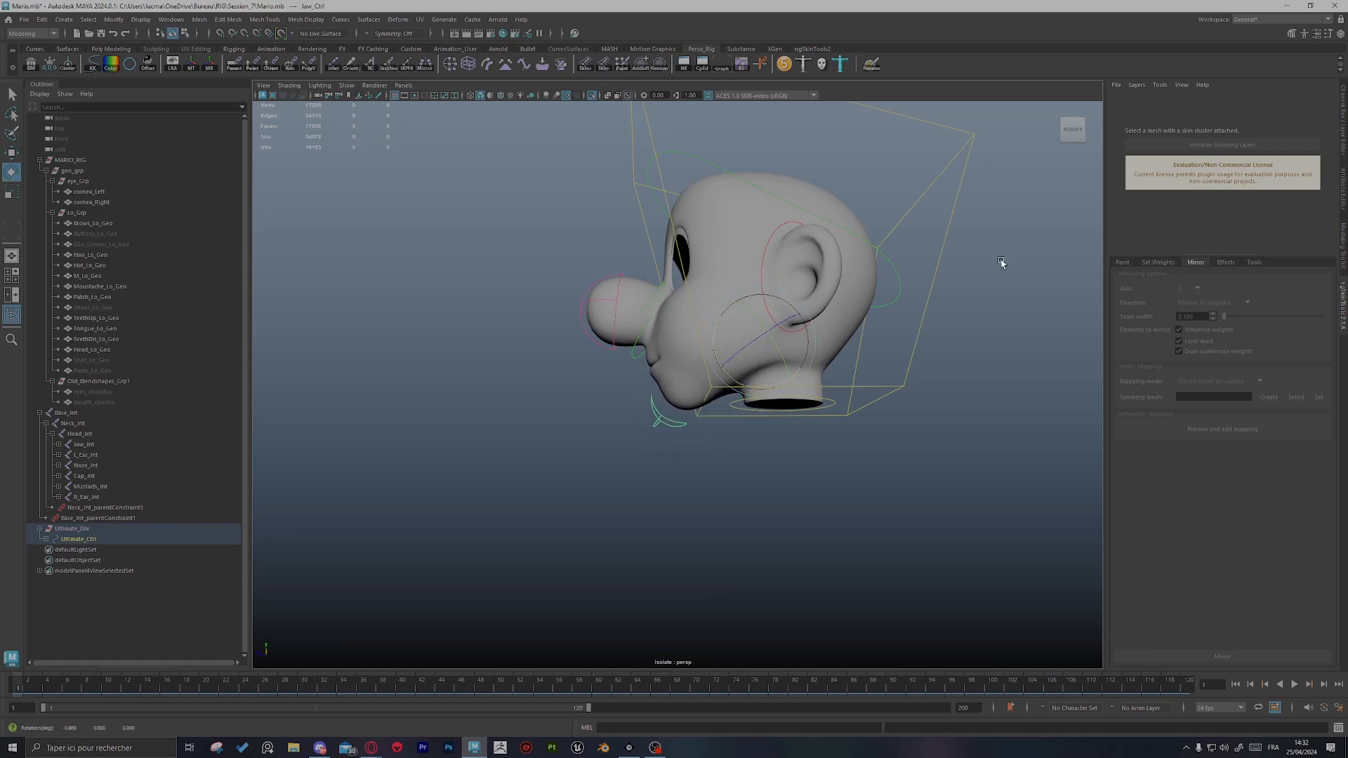
click(1340, 109)
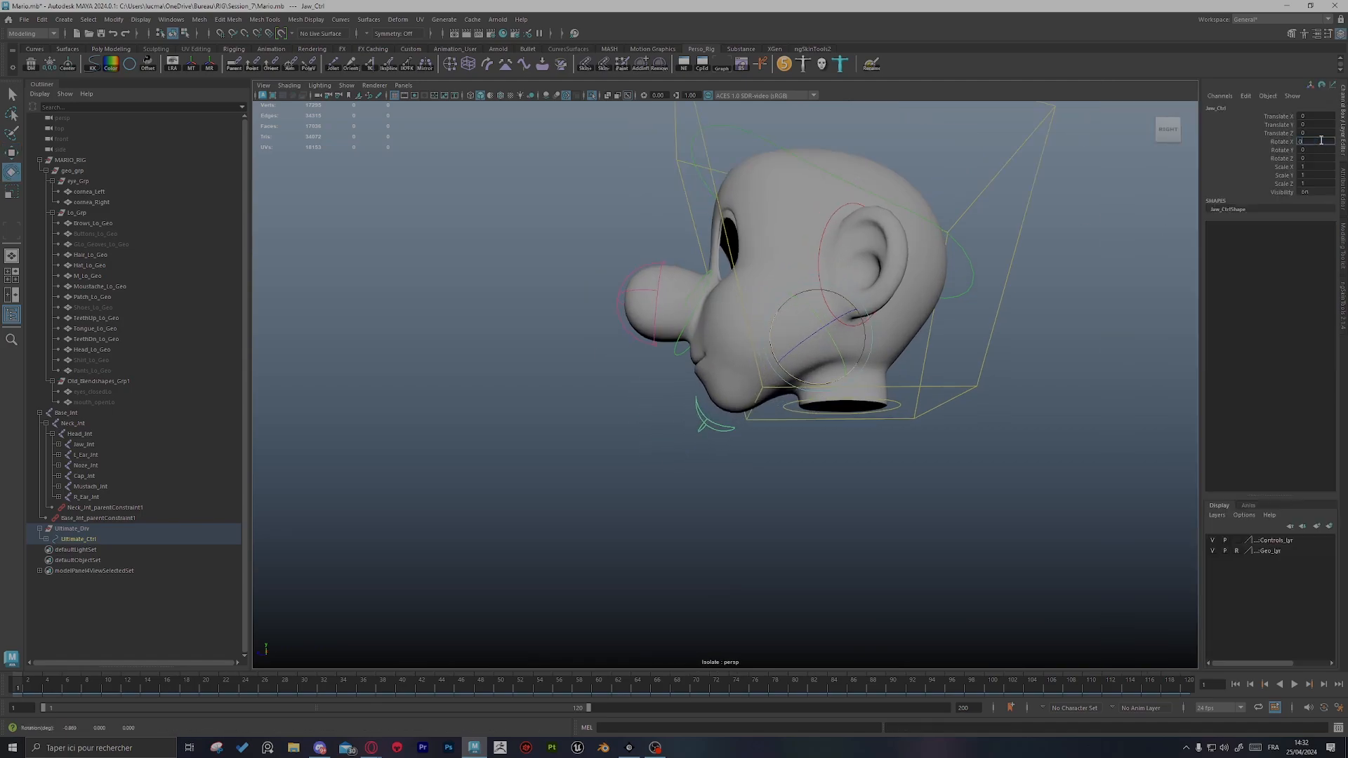
click(887, 436)
alt+drag(887, 436, 854, 514)
Step: Select the head mesh, resume weight painting and pick Nose_Jnt as the active influence
click(685, 360)
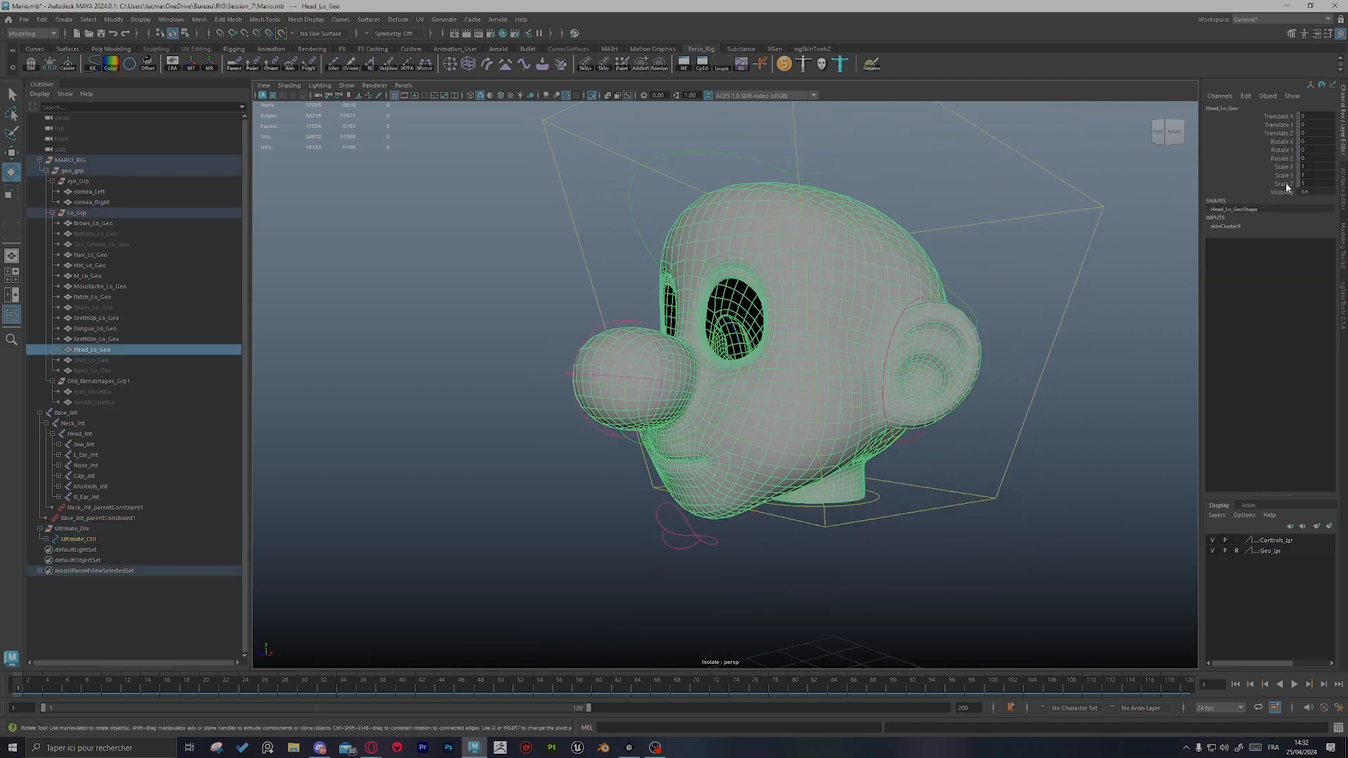
click(1339, 315)
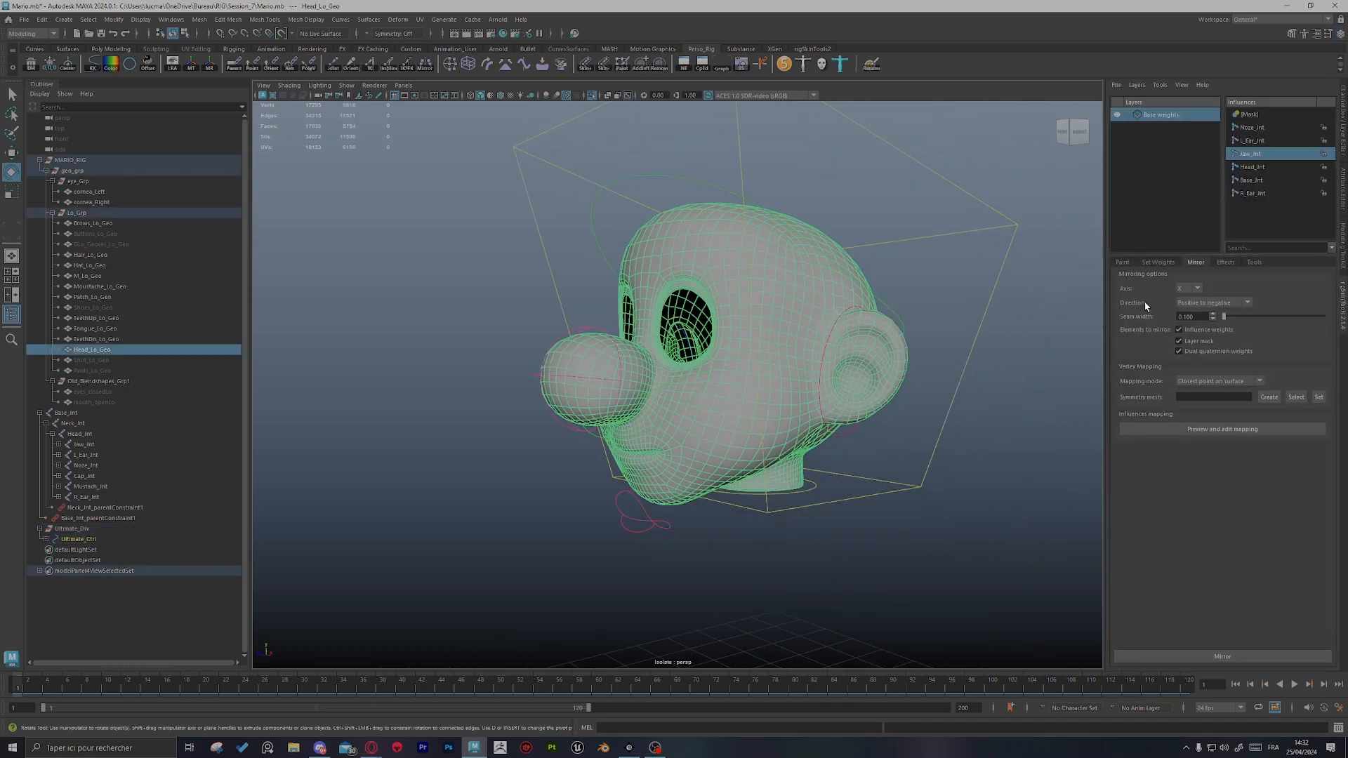
click(1165, 654)
alt+right_drag(496, 309, 814, 338)
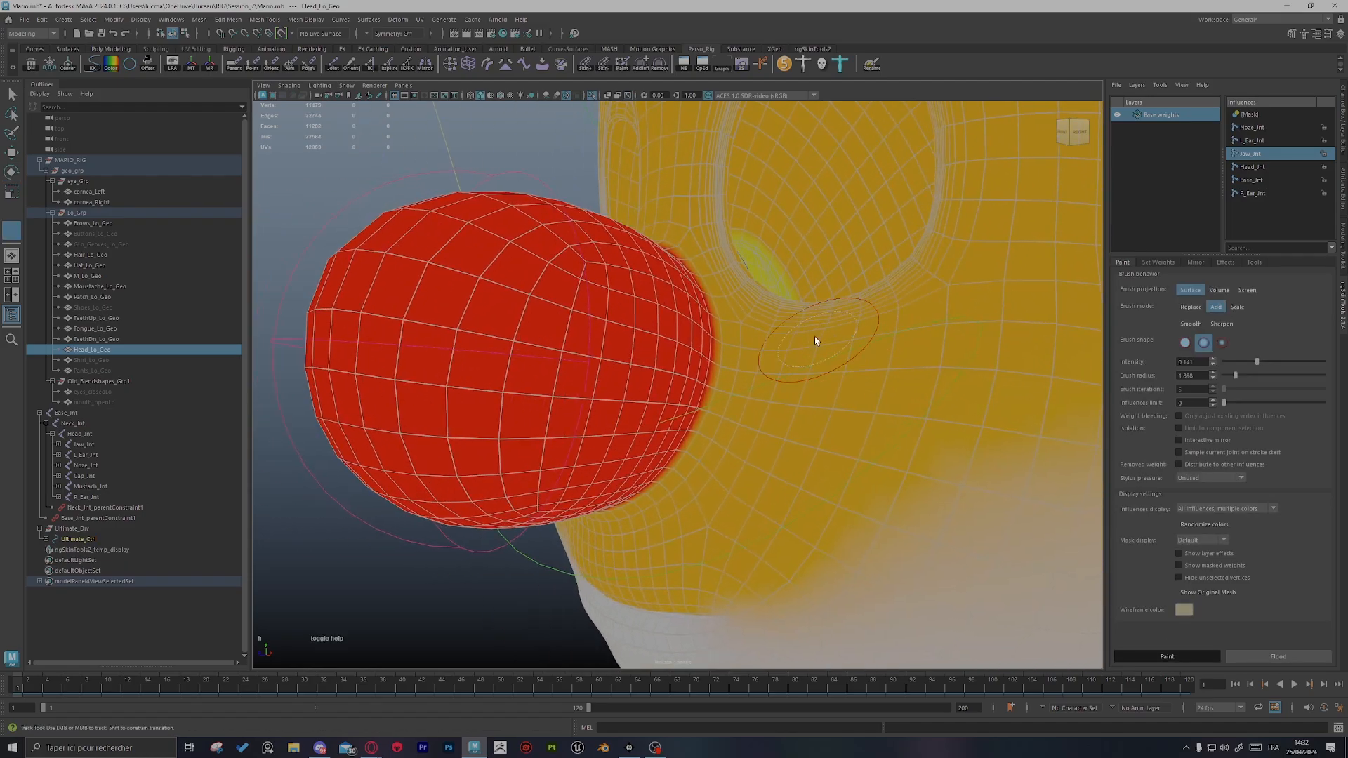
alt+drag(815, 338, 704, 313)
alt+right_drag(704, 313, 477, 280)
alt+middle_drag(477, 280, 581, 285)
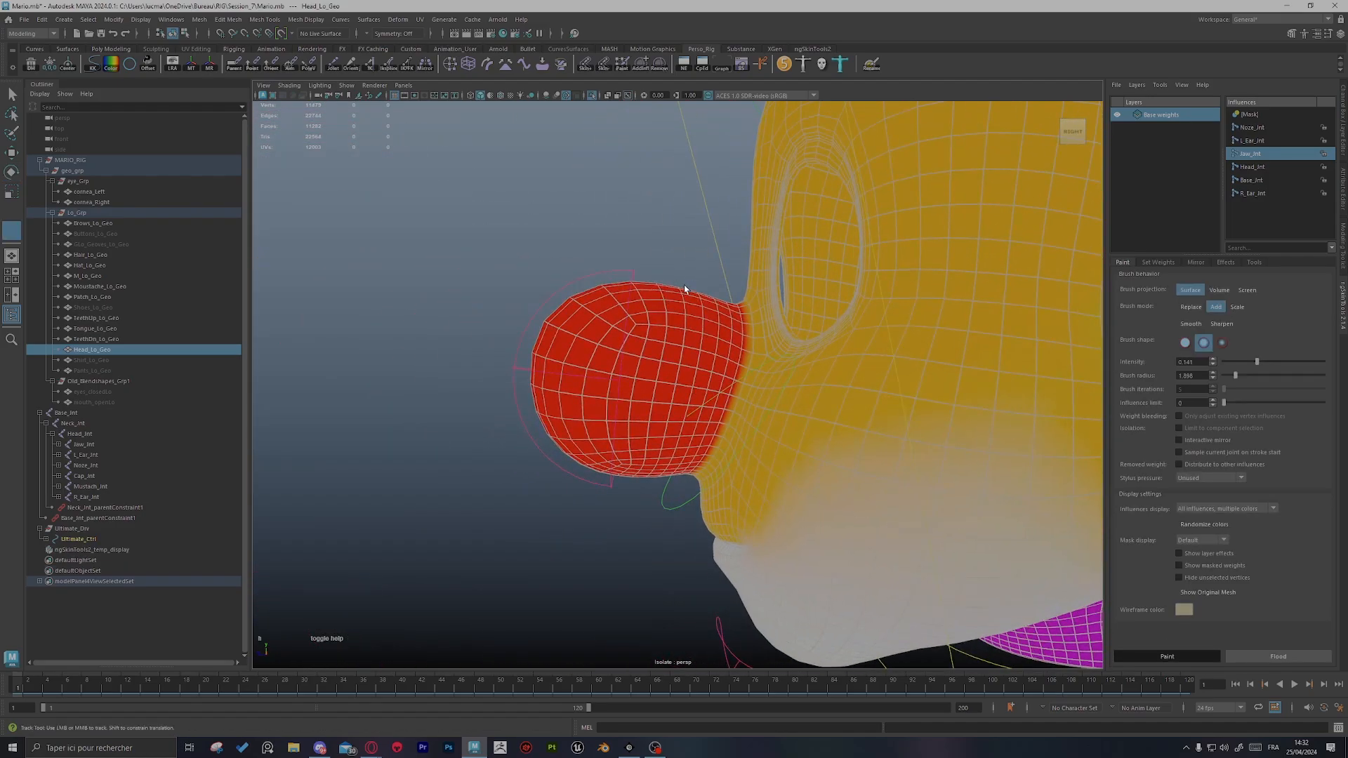
alt+middle_drag(685, 288, 660, 311)
mouse_move(679, 315)
alt+mouse_down()
mouse_move(726, 366)
mouse_move(730, 351)
mouse_move(729, 413)
alt+mouse_up()
key(d)
Step: Soften the Nose_Jnt weight transition around the base of the nose, including its underside and left side
alt+drag(688, 503, 720, 495)
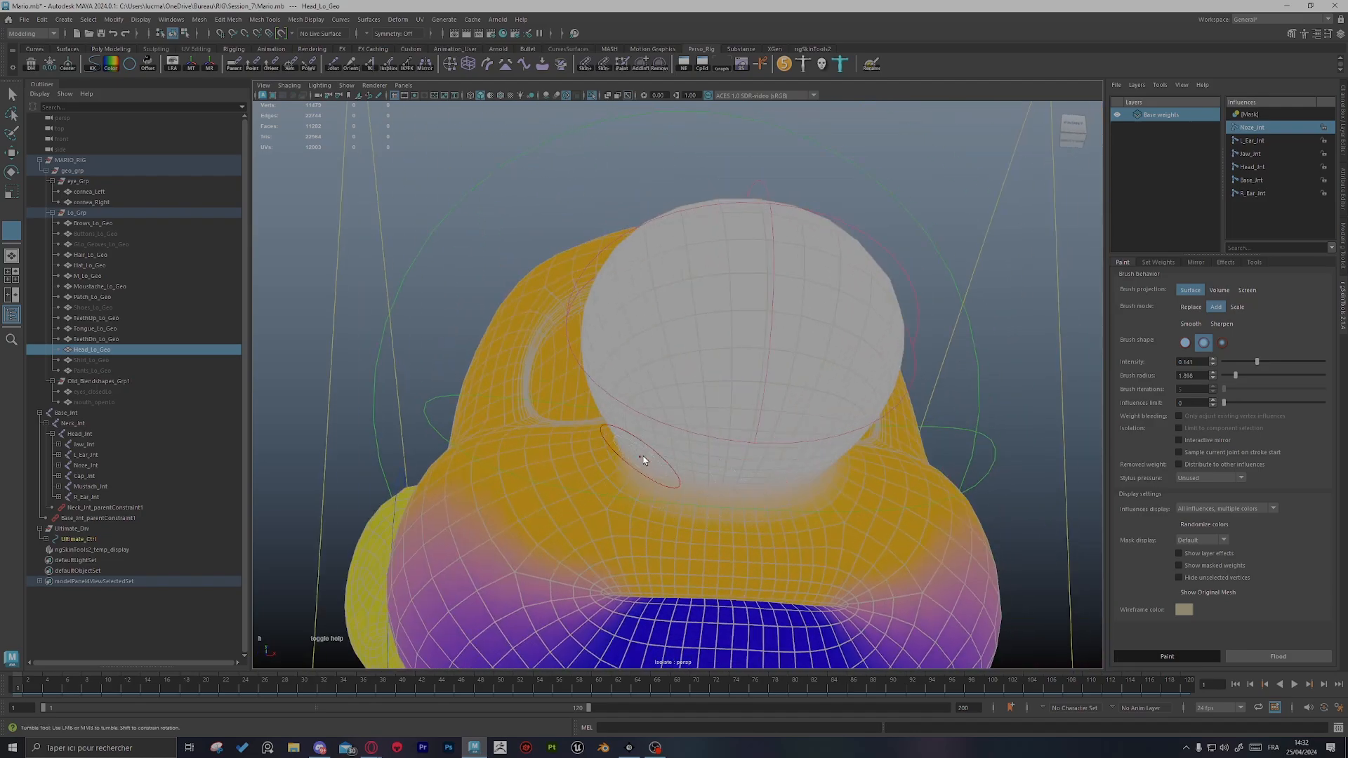
alt+drag(644, 460, 680, 495)
alt+drag(734, 425, 814, 439)
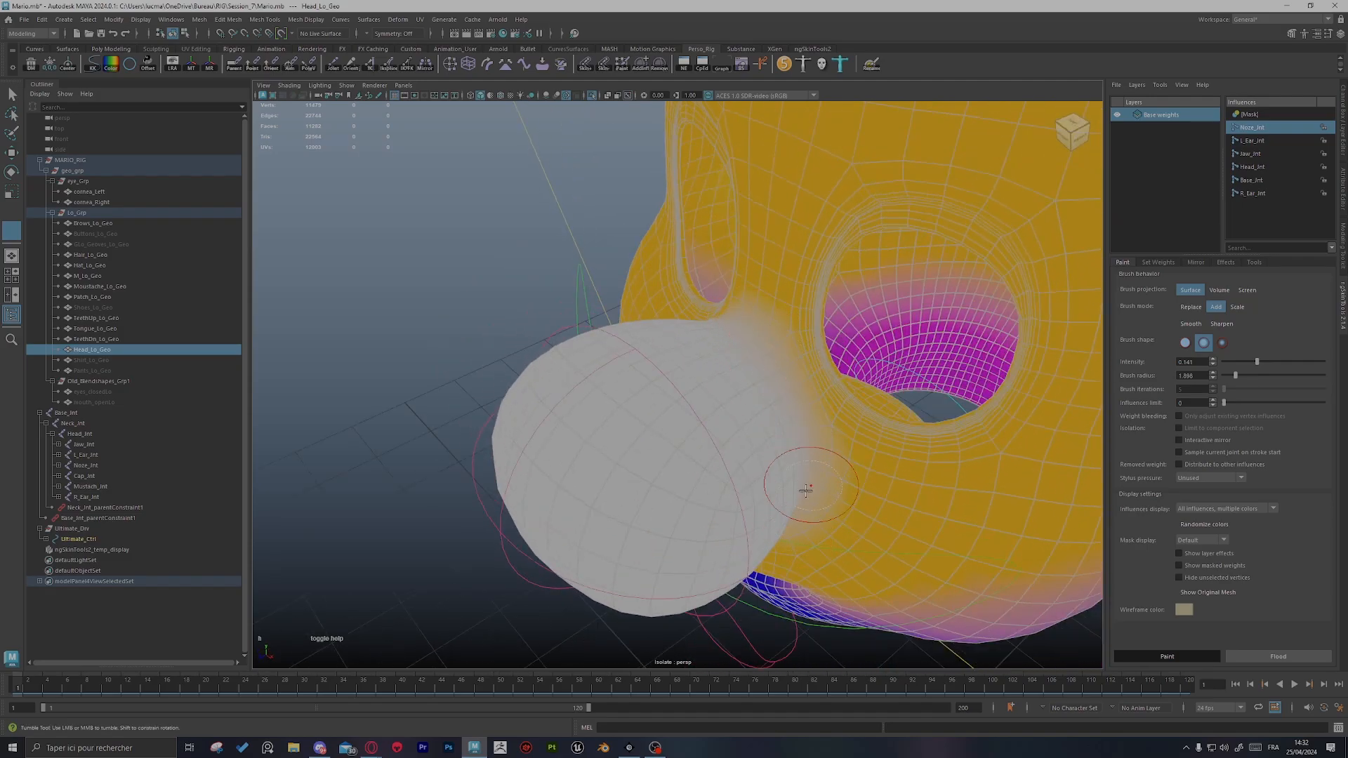
alt+drag(806, 489, 782, 416)
Step: Smooth the weight transition between the left ear and the head all around the base of the ear
alt+right_drag(840, 441, 737, 397)
alt+middle_drag(853, 443, 580, 419)
alt+right_drag(579, 419, 783, 384)
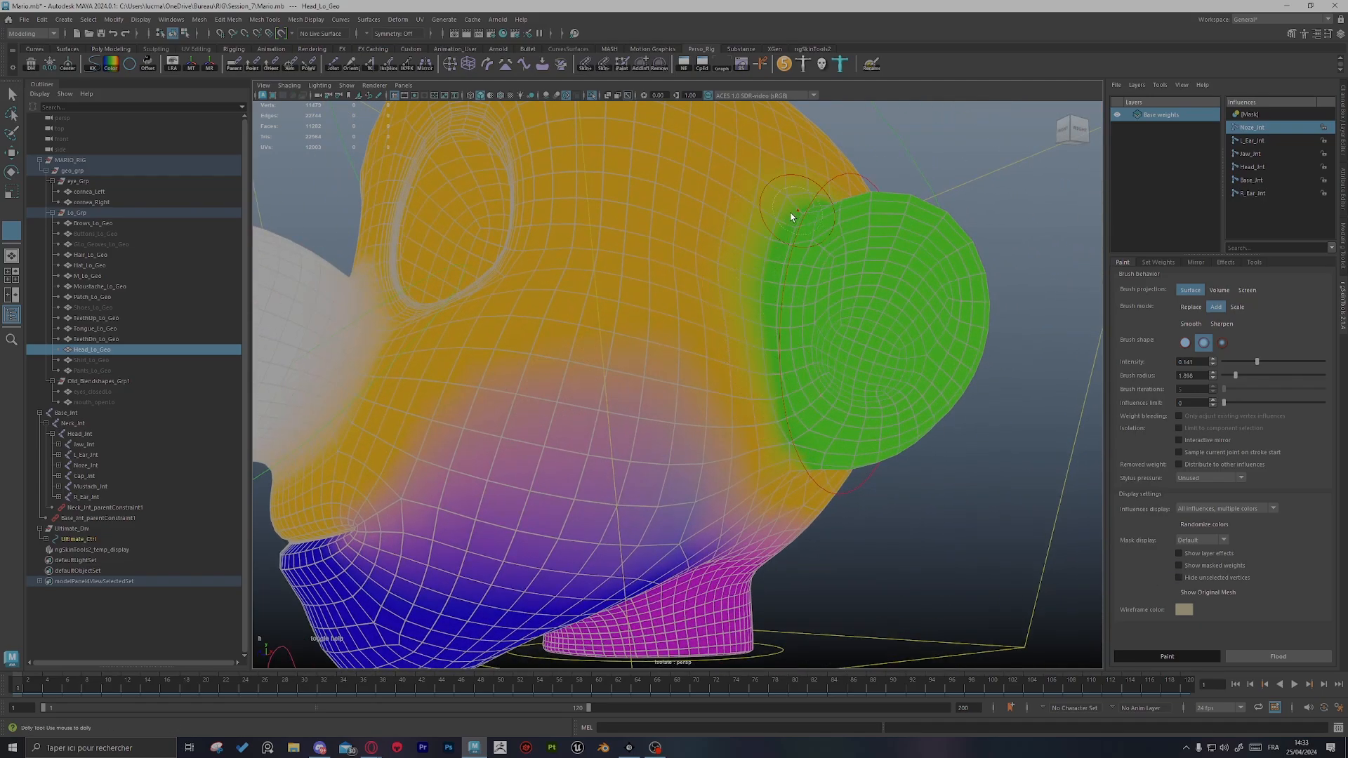
alt+right_drag(791, 216, 768, 219)
alt+drag(769, 219, 631, 268)
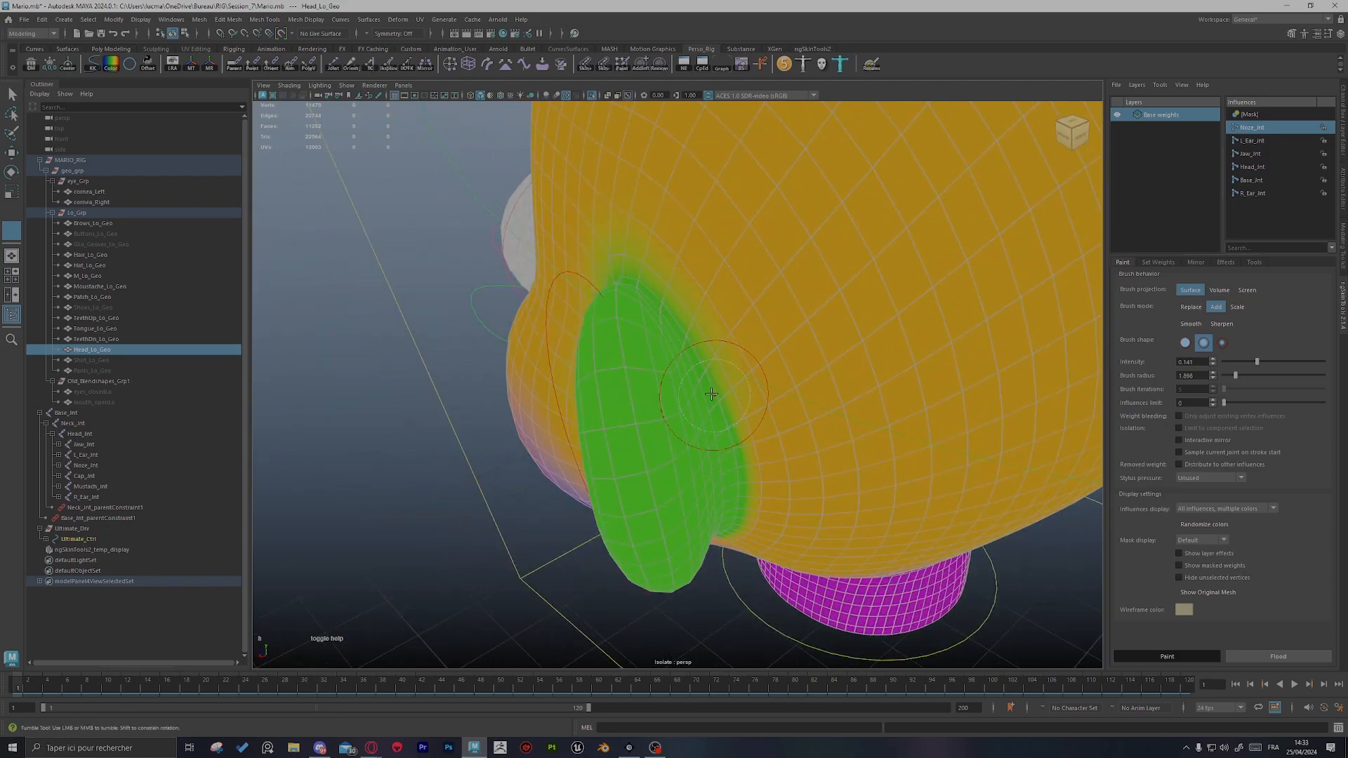
alt+drag(746, 520, 730, 222)
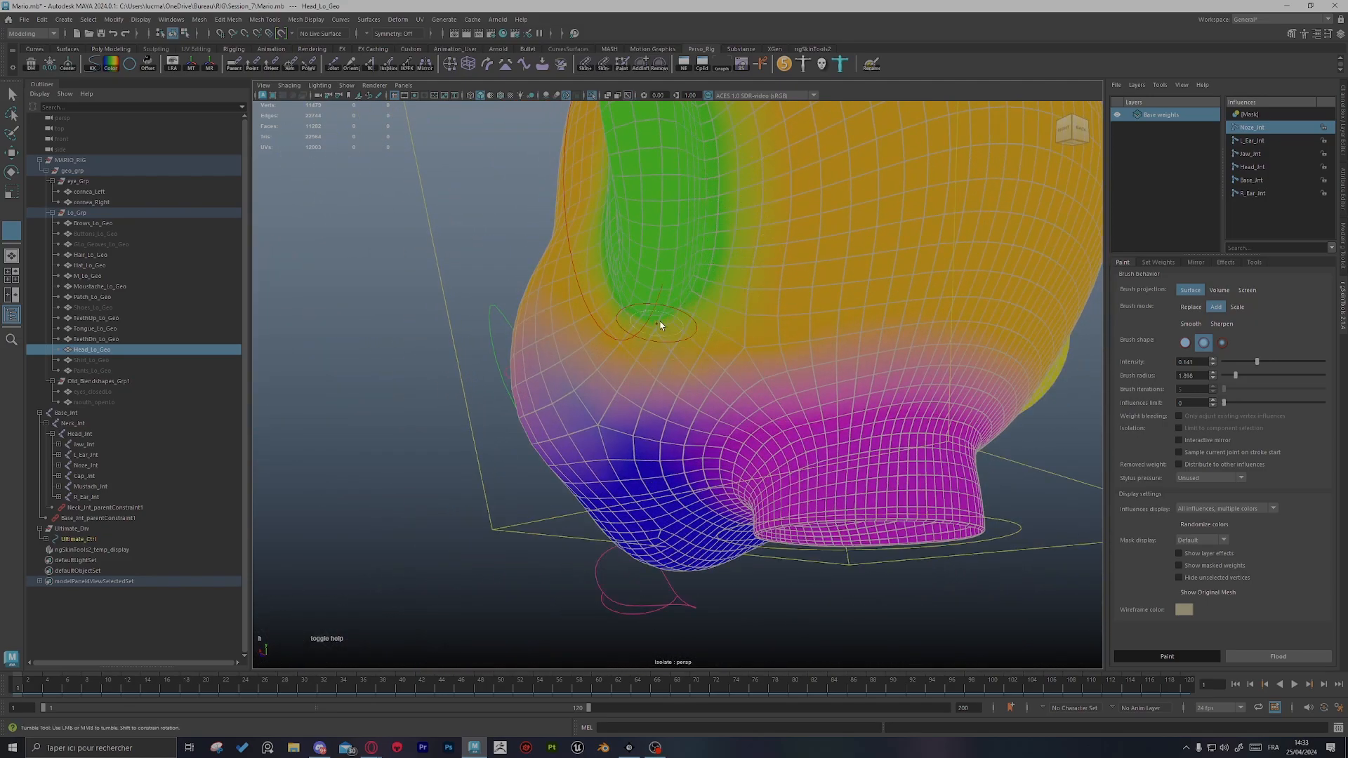
alt+drag(660, 325, 799, 293)
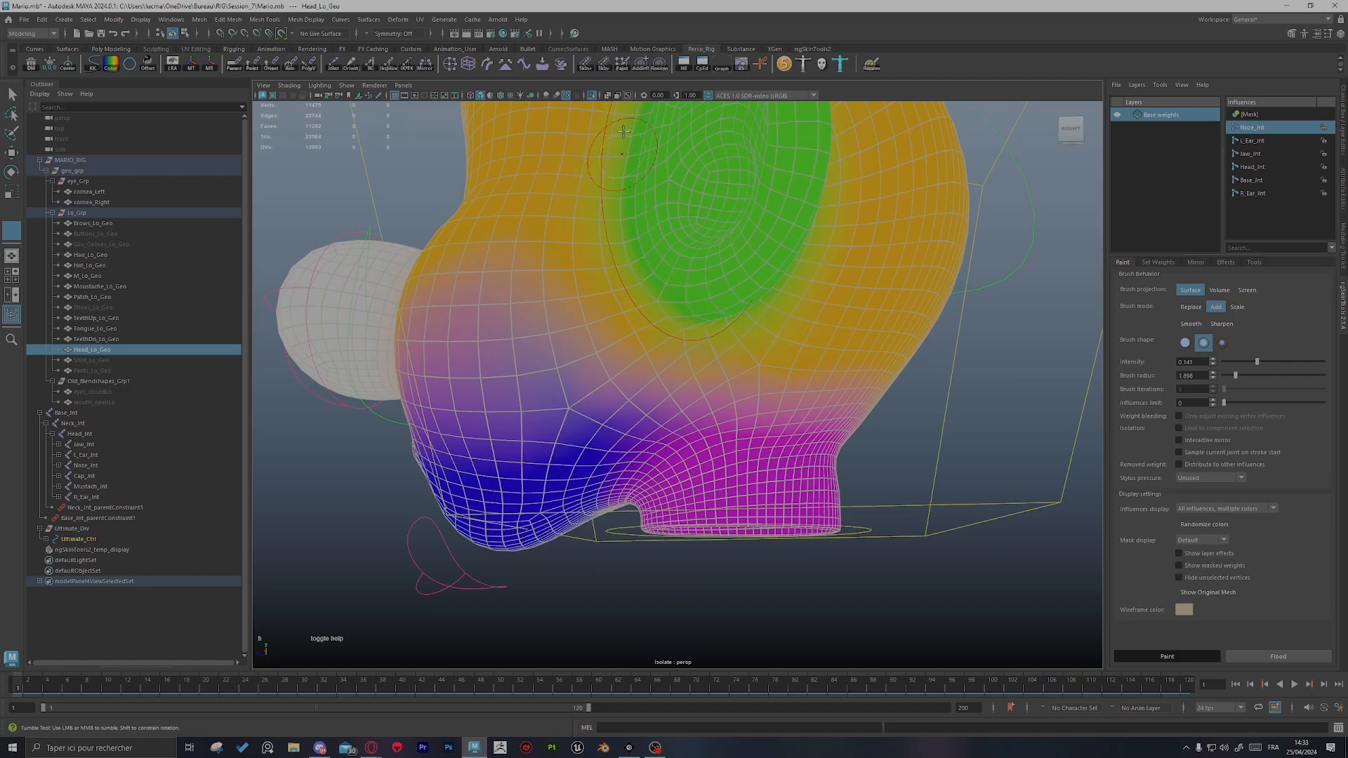
alt+drag(623, 131, 654, 300)
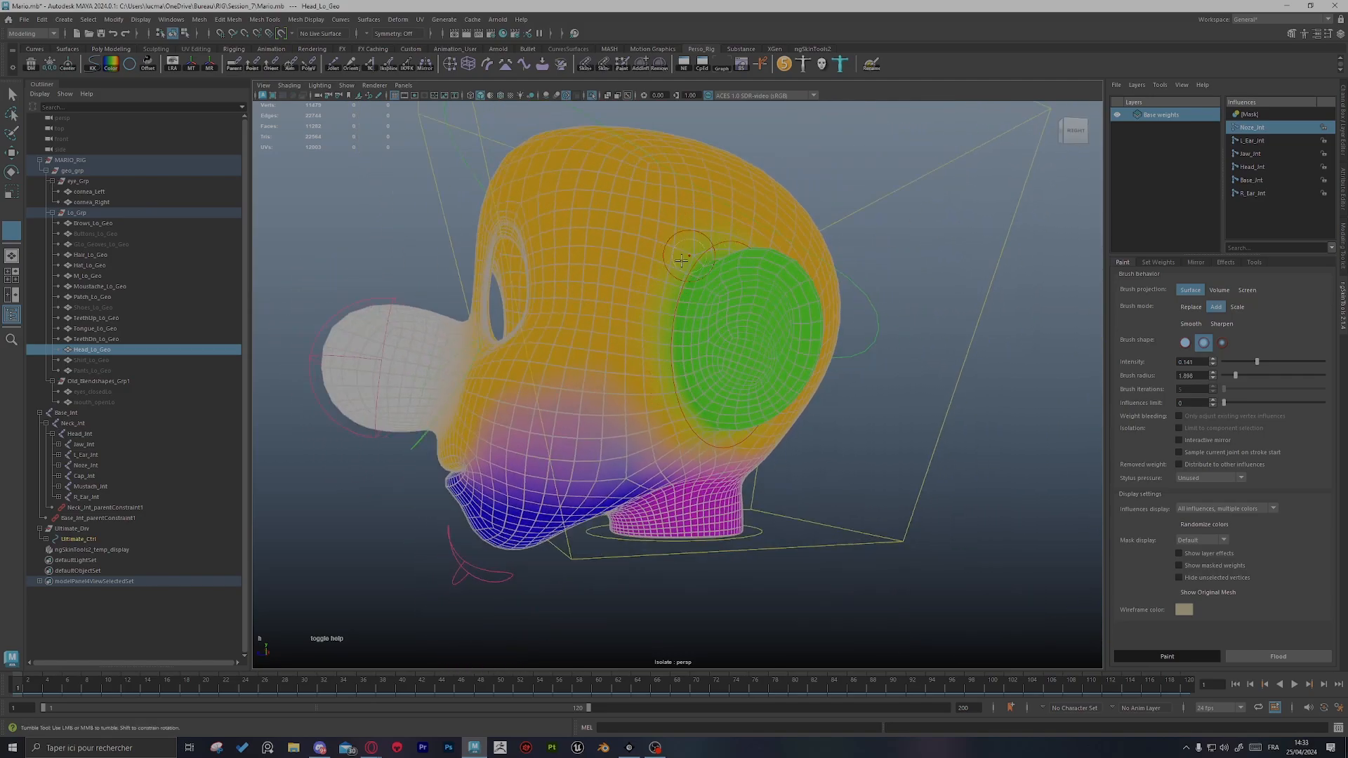
alt+drag(745, 256, 652, 270)
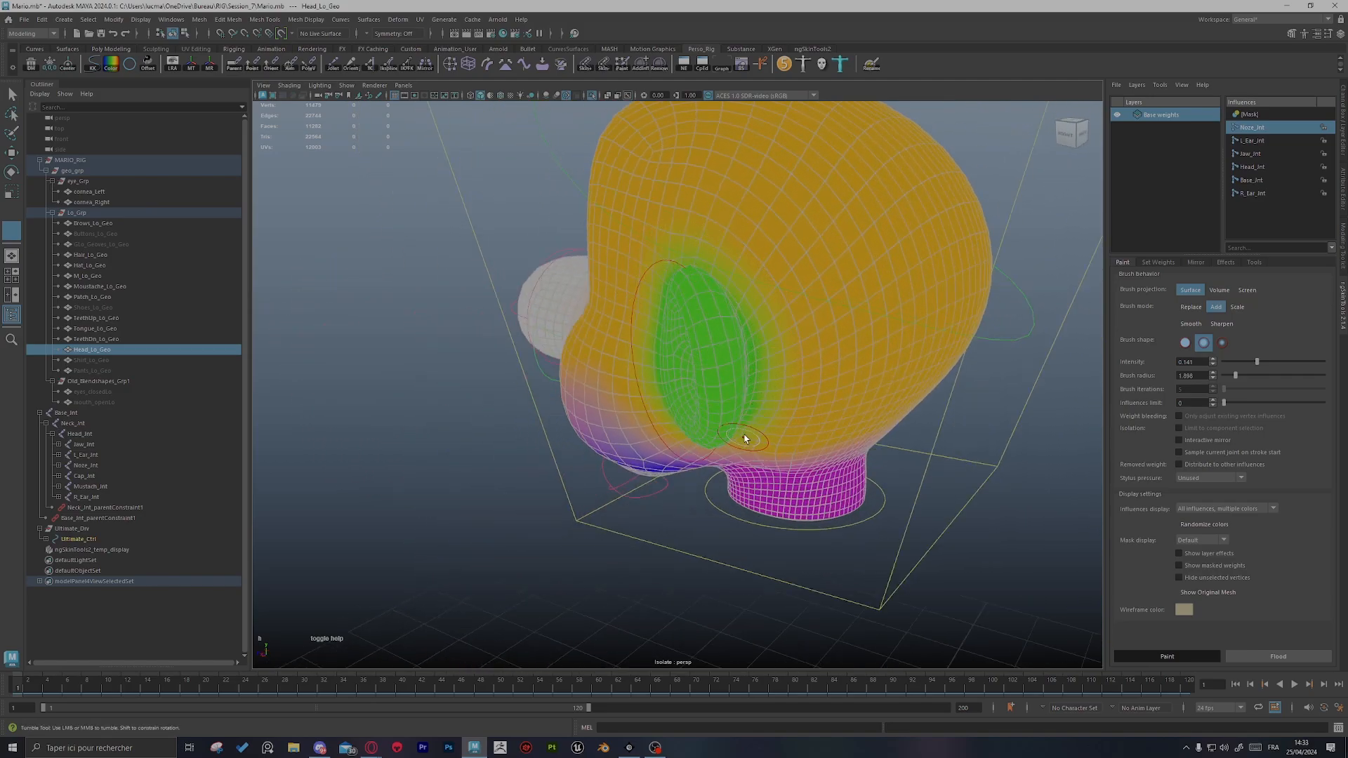
Step: Pick L_Ear_Jnt as the active influence and blend its weight into the head in front of the left ear
alt+drag(745, 438, 836, 367)
mouse_move(836, 367)
alt+right_down()
mouse_move(680, 349)
mouse_move(741, 375)
mouse_move(546, 292)
alt+right_up()
alt+middle_drag(739, 369, 764, 373)
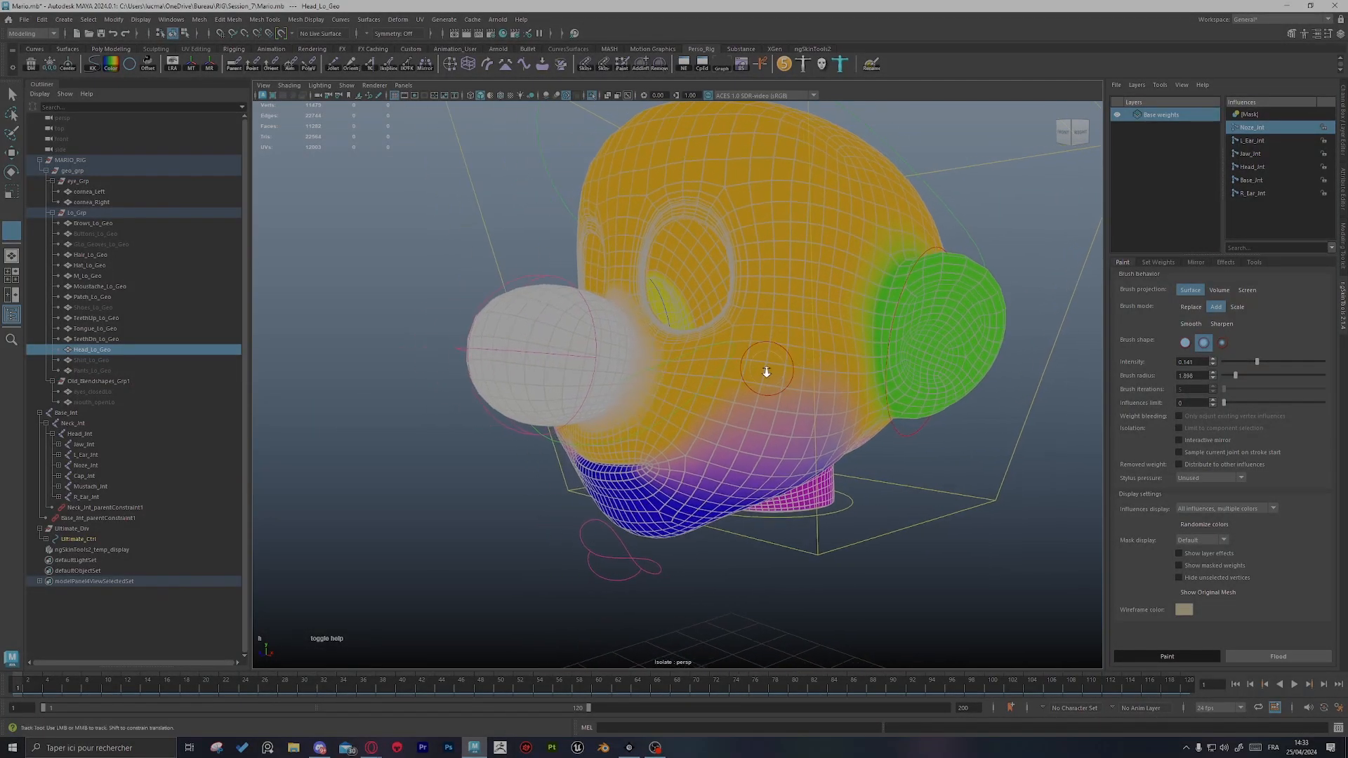
alt+right_drag(764, 373, 801, 393)
alt+middle_drag(826, 389, 848, 396)
key(s)
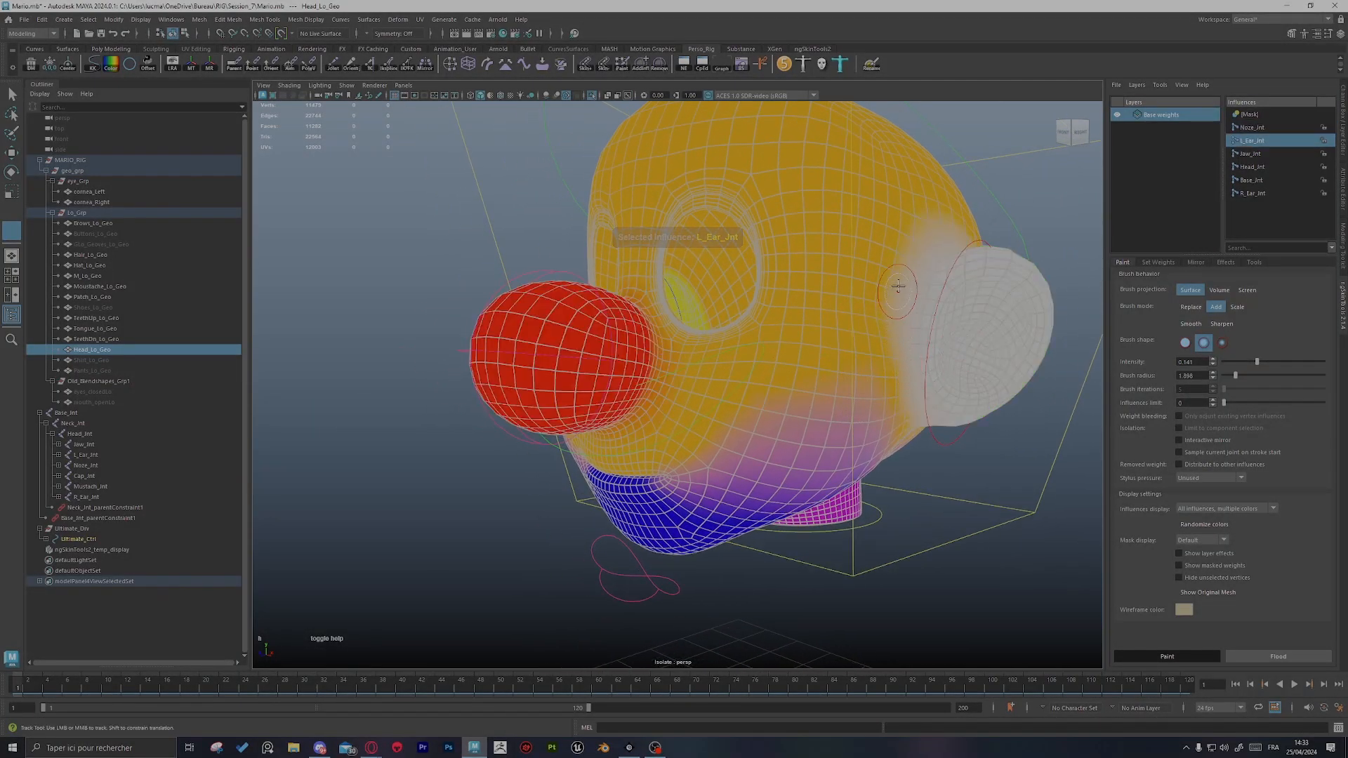
alt+drag(902, 351, 890, 381)
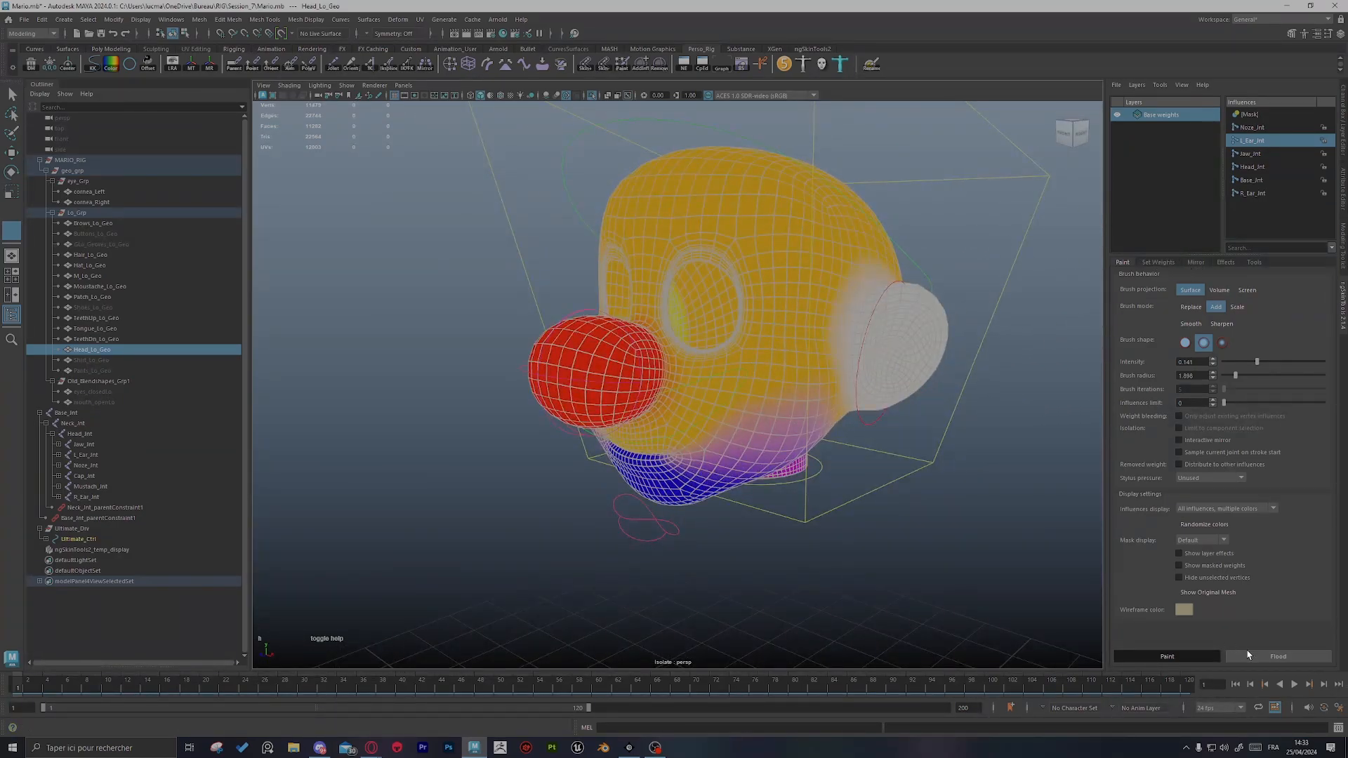
Step: Mirror the updated nose and ear weights from positive to negative and leave weight painting
click(1196, 263)
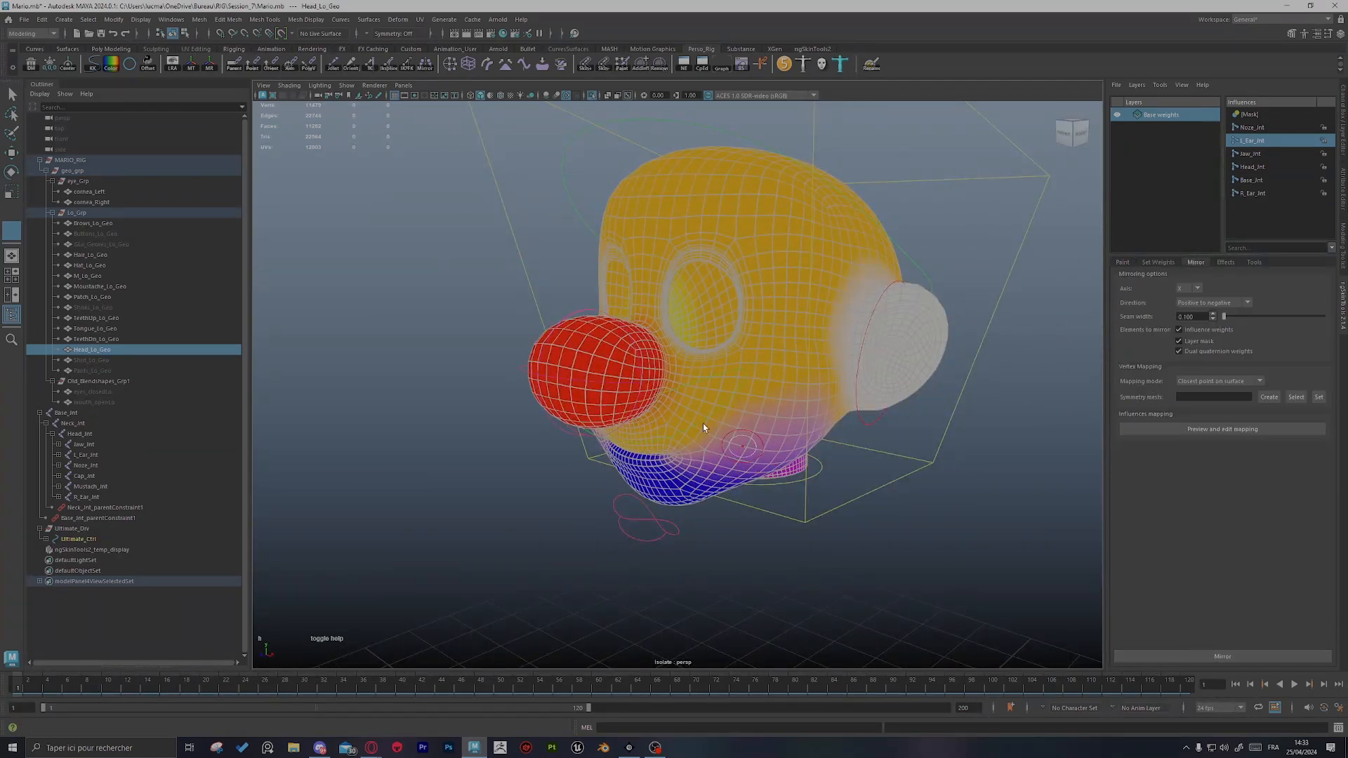
mouse_move(702, 427)
alt+mouse_down()
mouse_move(836, 418)
mouse_move(711, 403)
mouse_move(641, 424)
alt+mouse_up()
key(q)
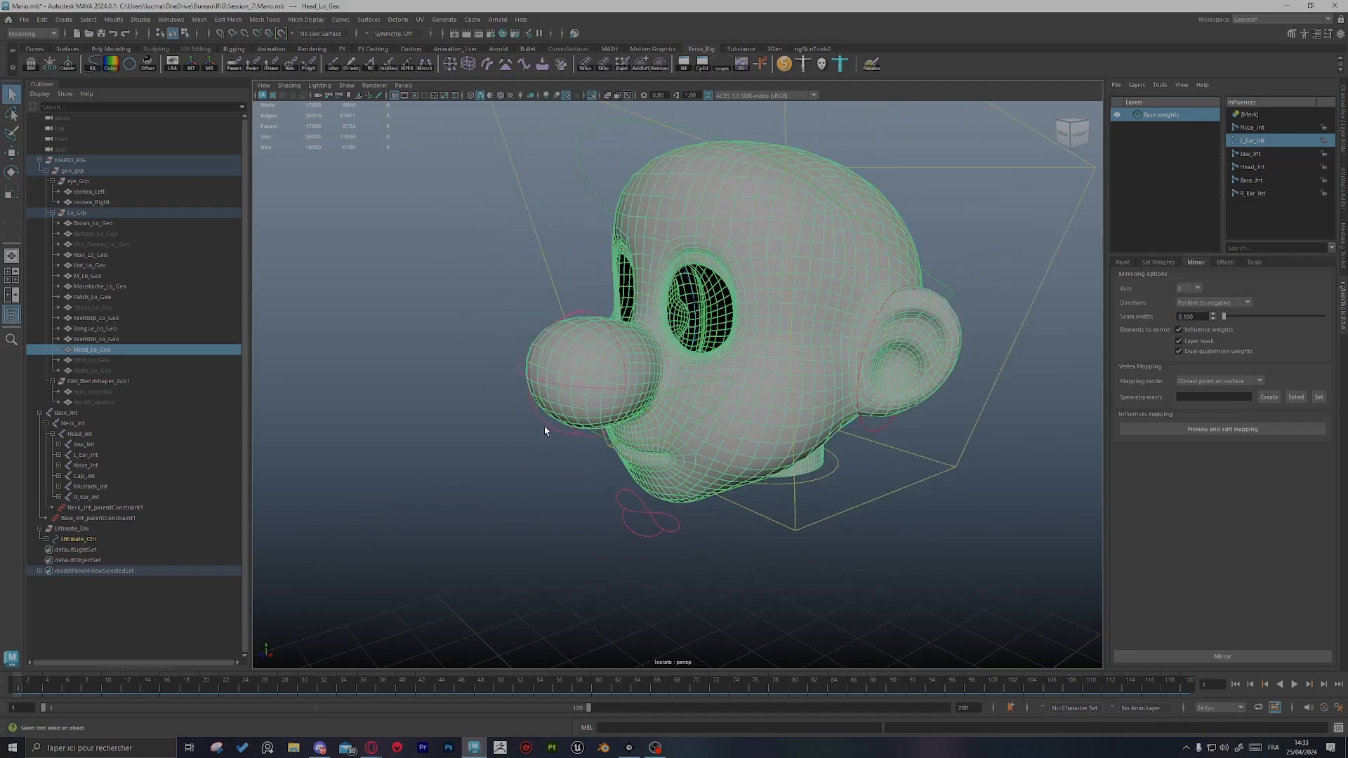
Step: Select the nose control and rotate the nose upward to test its deformation
click(544, 430)
alt+drag(556, 425, 604, 428)
key(w)
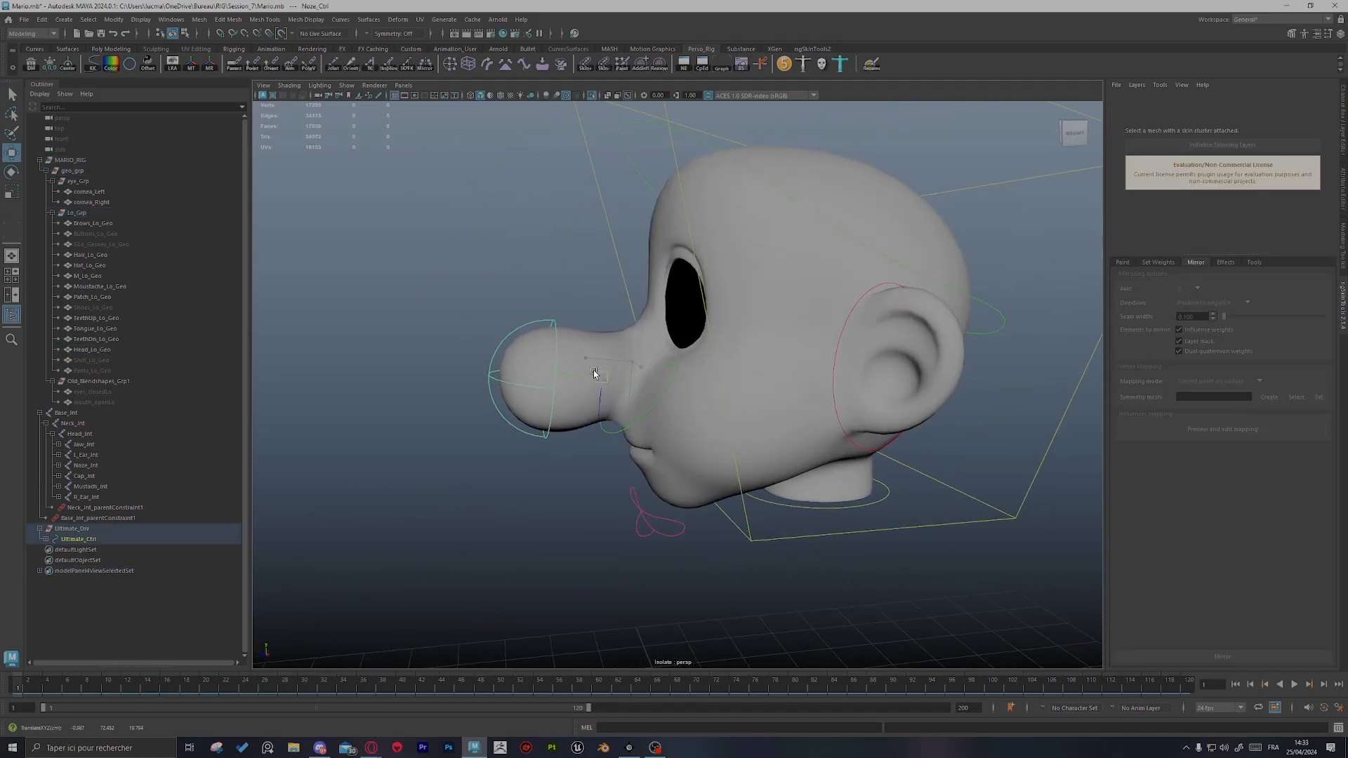
key(e)
drag(592, 369, 586, 302)
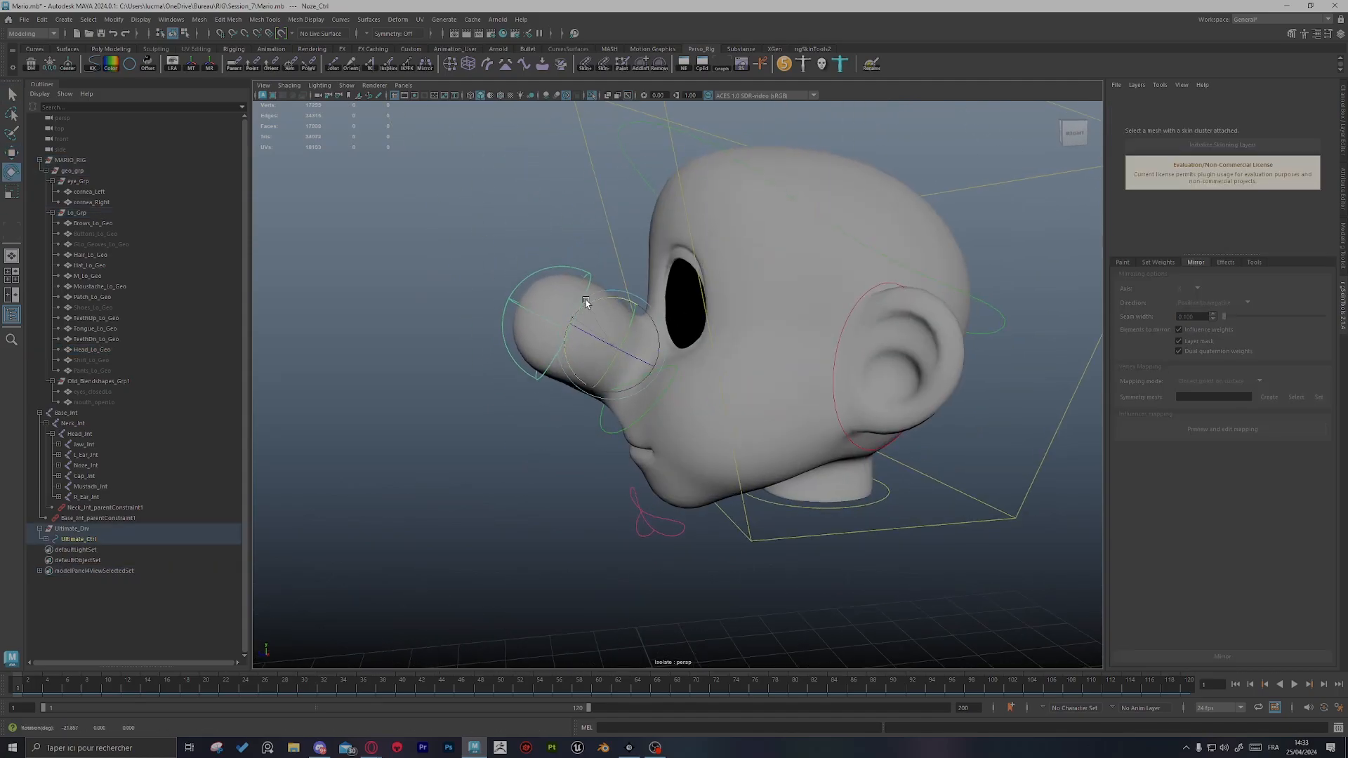
Step: Undo the nose control's test transformations to bring the nose back to its default pose
key(ctrl+z)
key(ctrl+z)
key(ctrl+z)
key(ctrl+z)
key(ctrl+z)
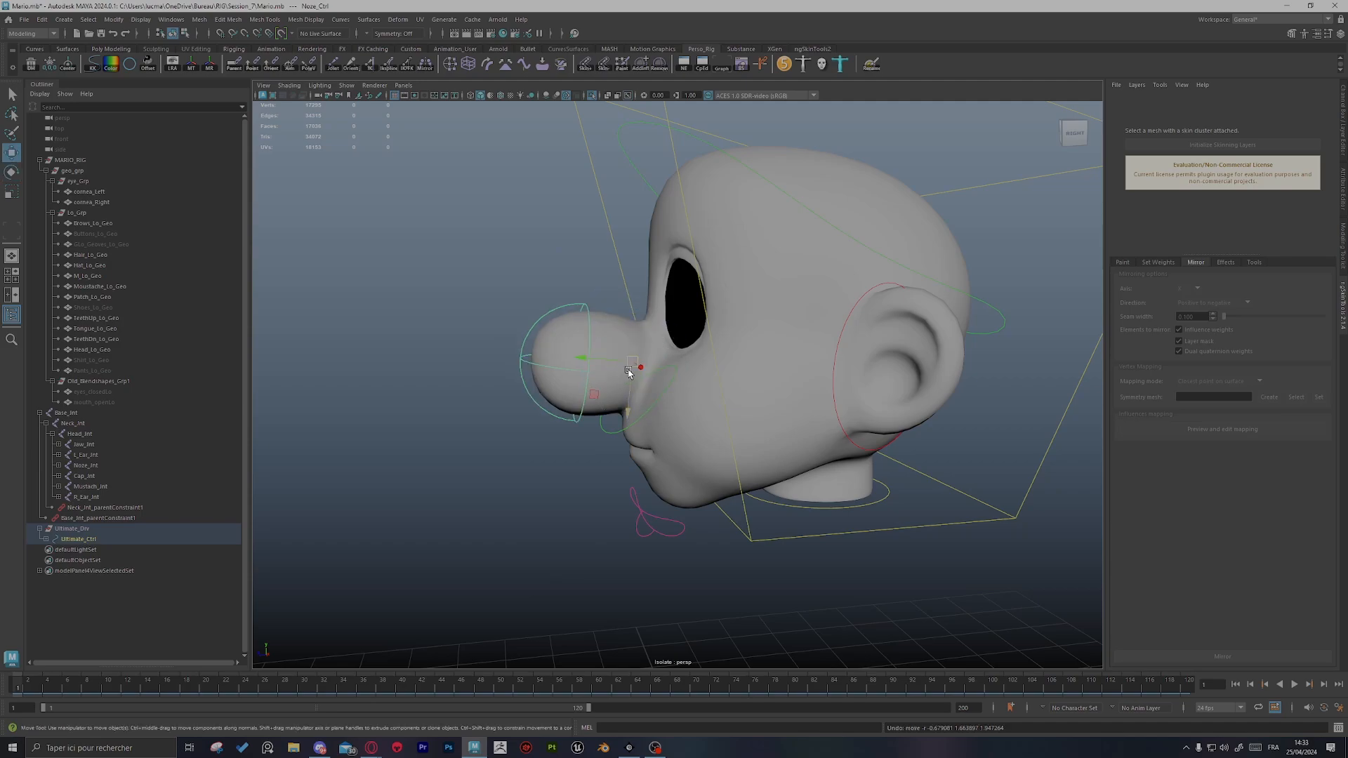
Step: Rotate the nose control in several directions to test its deformation, and undo the test rotation
key(e)
drag(591, 335, 614, 307)
drag(603, 325, 726, 386)
key(r)
key(e)
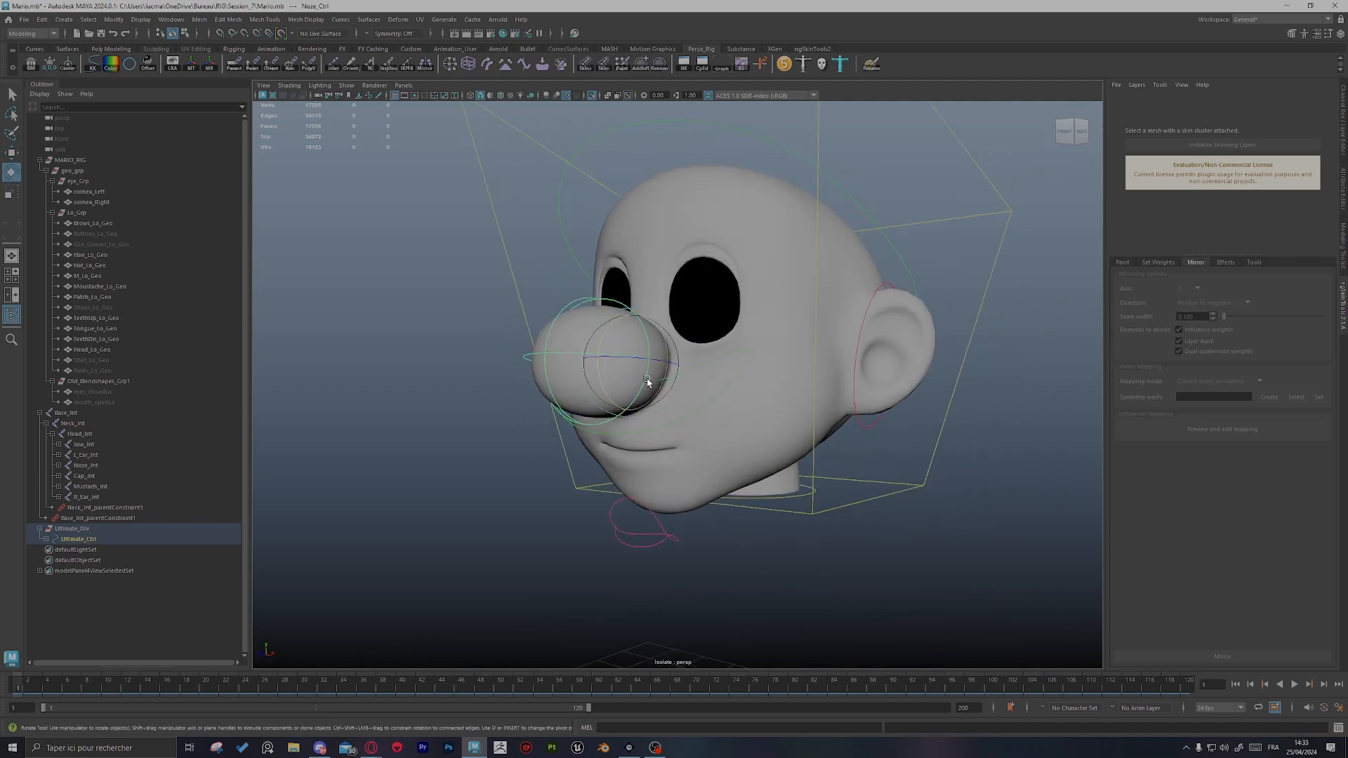
mouse_move(643, 372)
mouse_down()
mouse_move(639, 331)
mouse_move(642, 347)
mouse_up()
key(ctrl+z)
Step: Scale the nose control uniformly to test whether the nose mesh follows it
alt+drag(701, 429, 547, 397)
key(r)
alt+right_drag(547, 398, 716, 248)
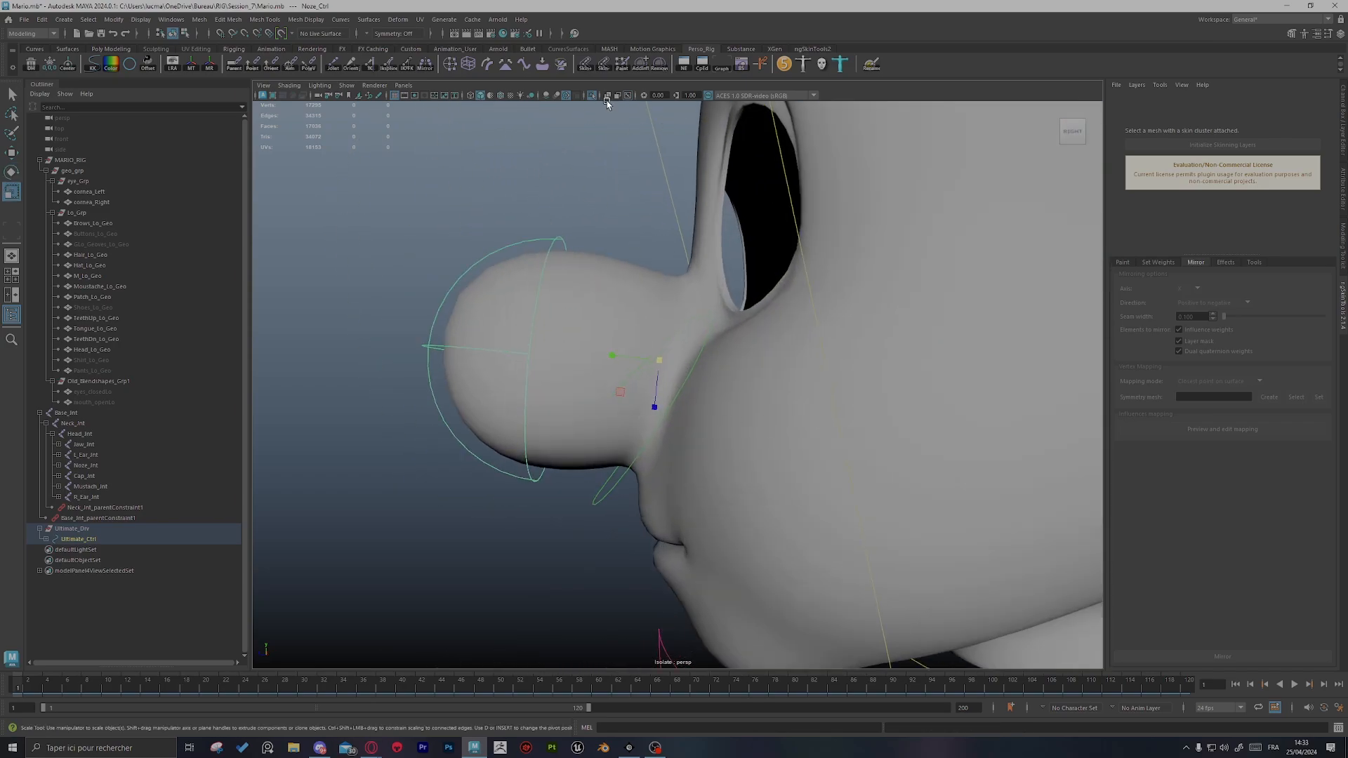
alt+drag(655, 228, 680, 235)
alt+drag(638, 170, 695, 249)
alt+right_drag(695, 250, 545, 390)
middle_drag(545, 391, 571, 391)
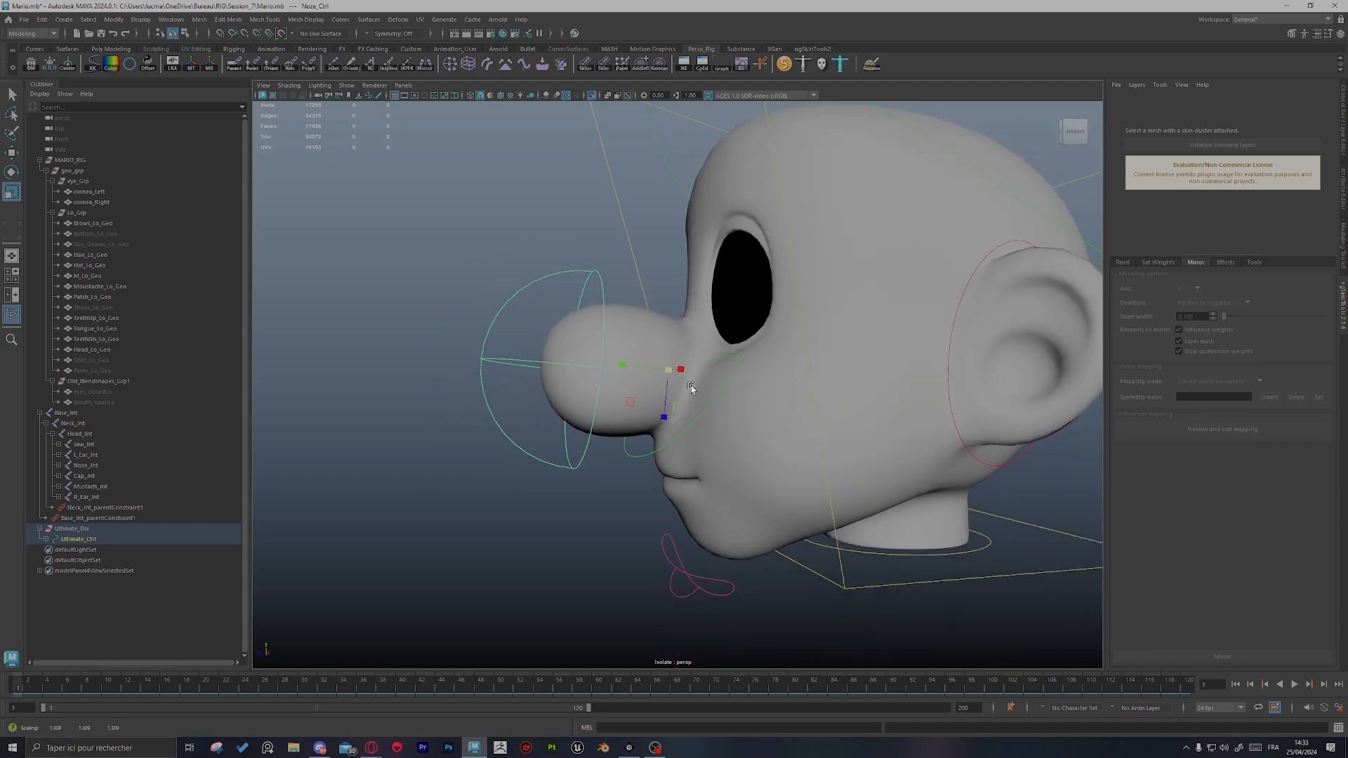
alt+drag(691, 386, 730, 377)
Step: Select the left ear control and rotate it to test how the ear deforms against the head
click(781, 332)
alt+drag(781, 331, 829, 440)
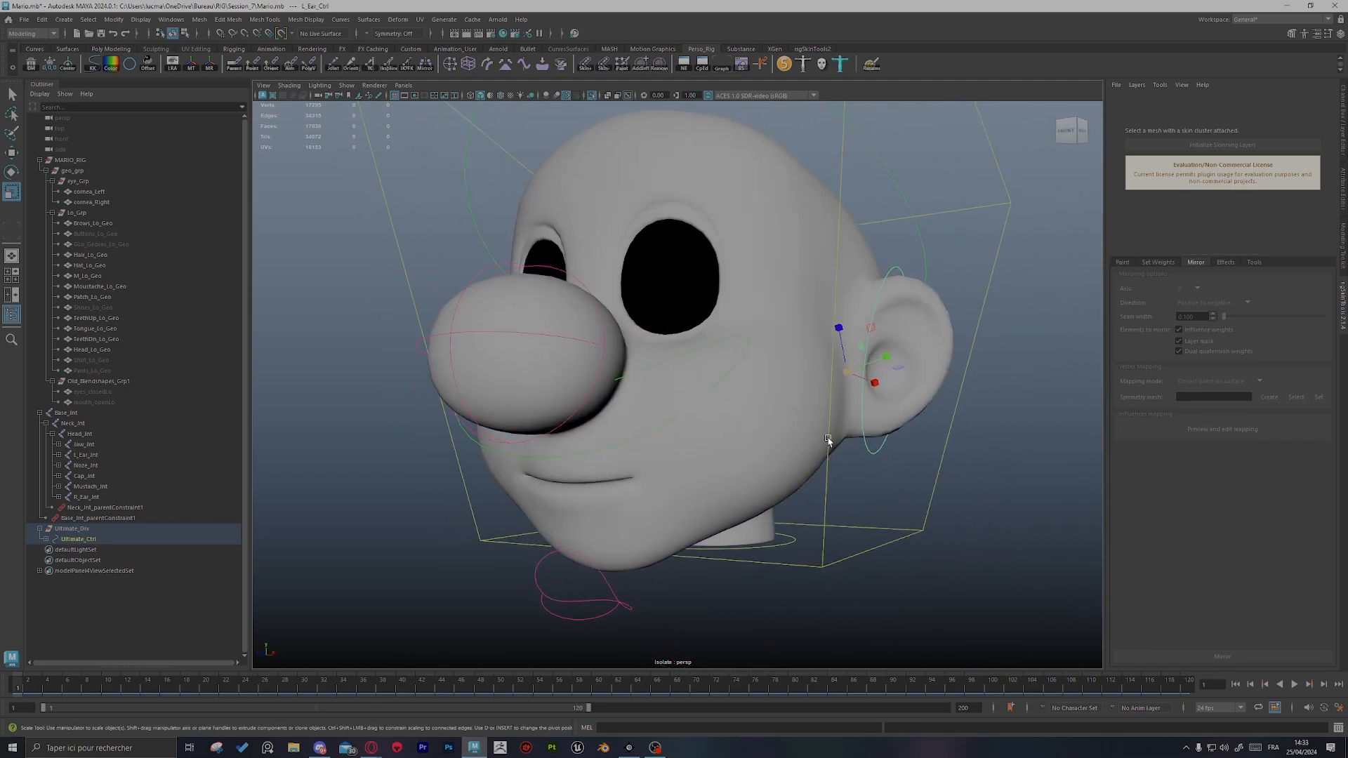
scroll(680, 521, down, 5)
mouse_move(723, 430)
alt+mouse_down()
mouse_move(750, 422)
mouse_move(716, 426)
alt+mouse_up()
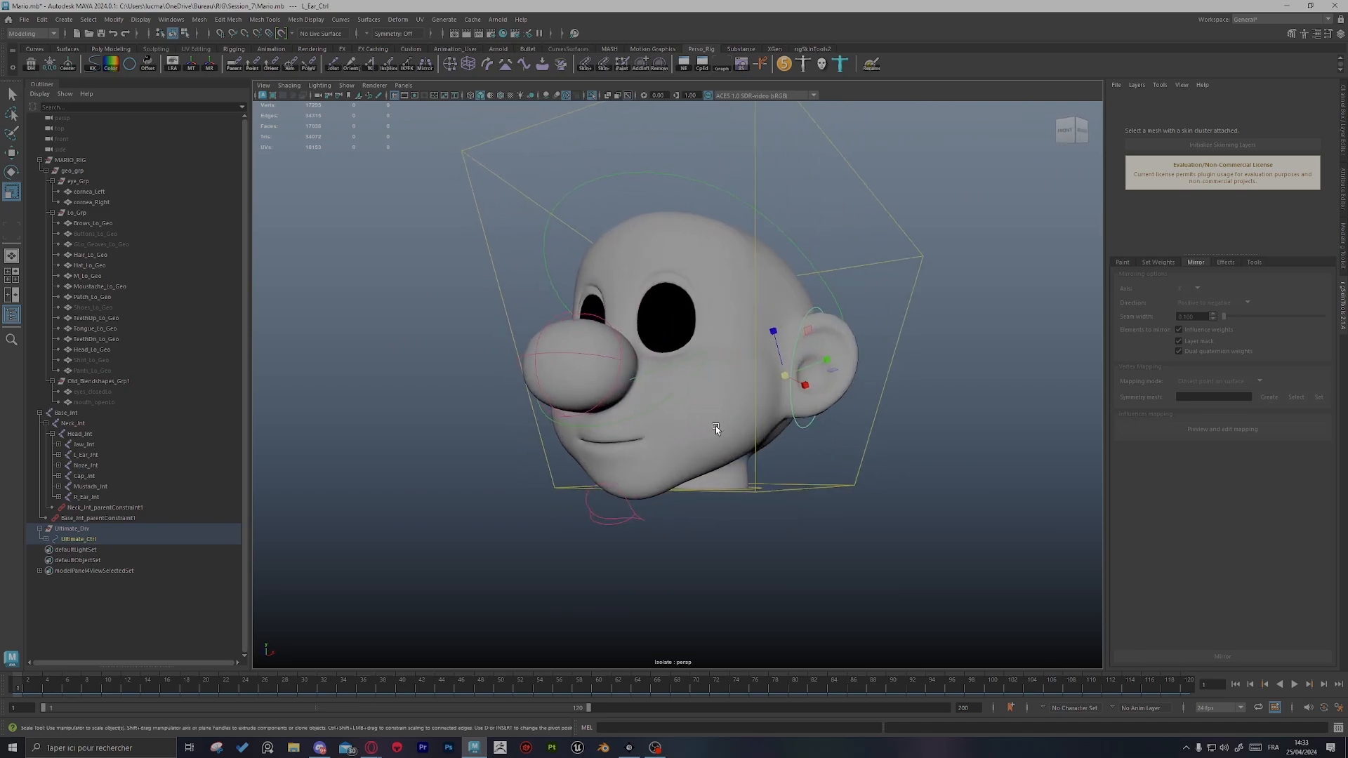
key(w)
key(e)
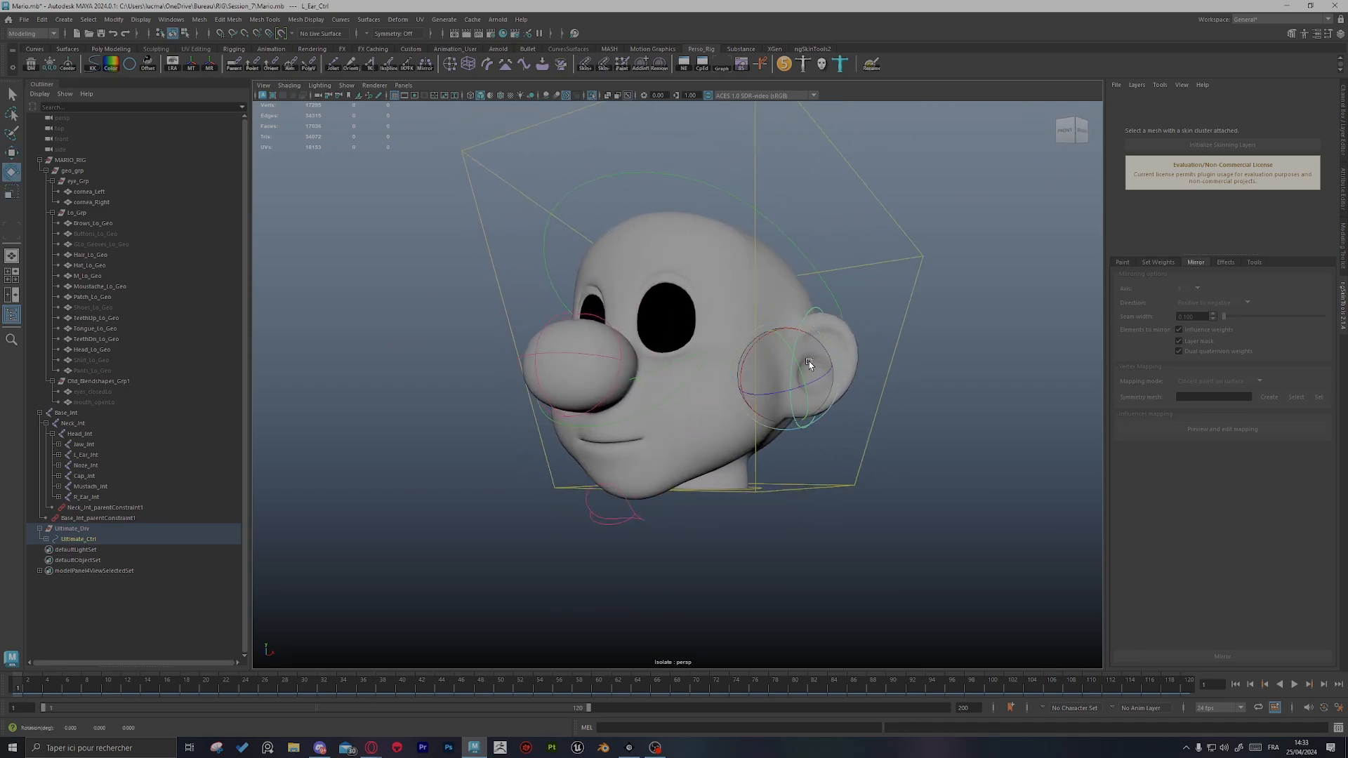
alt+drag(800, 360, 756, 350)
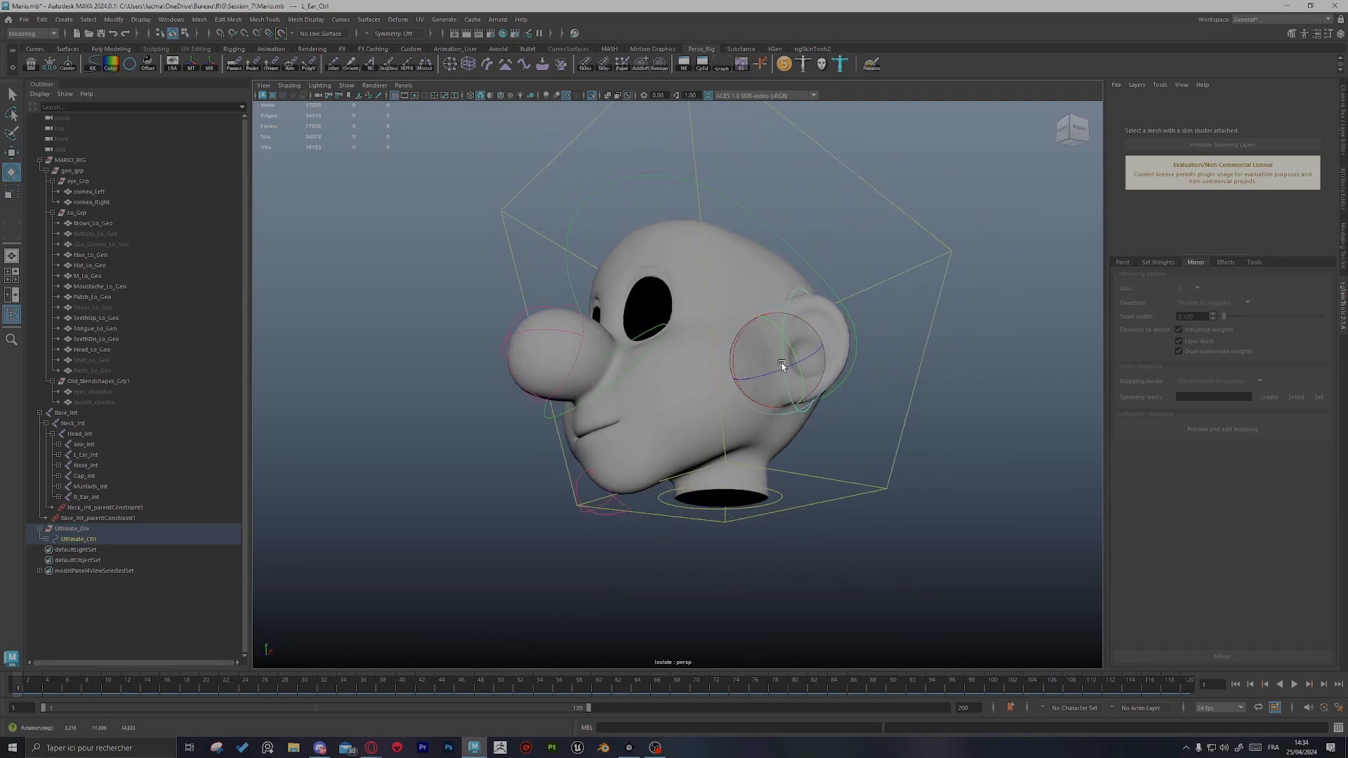
Step: Deselect the left ear control and turn off isolation so the complete Mario head is shown
scroll(781, 364, down, 5)
alt+drag(845, 461, 890, 484)
alt+right_drag(645, 461, 796, 500)
click(796, 500)
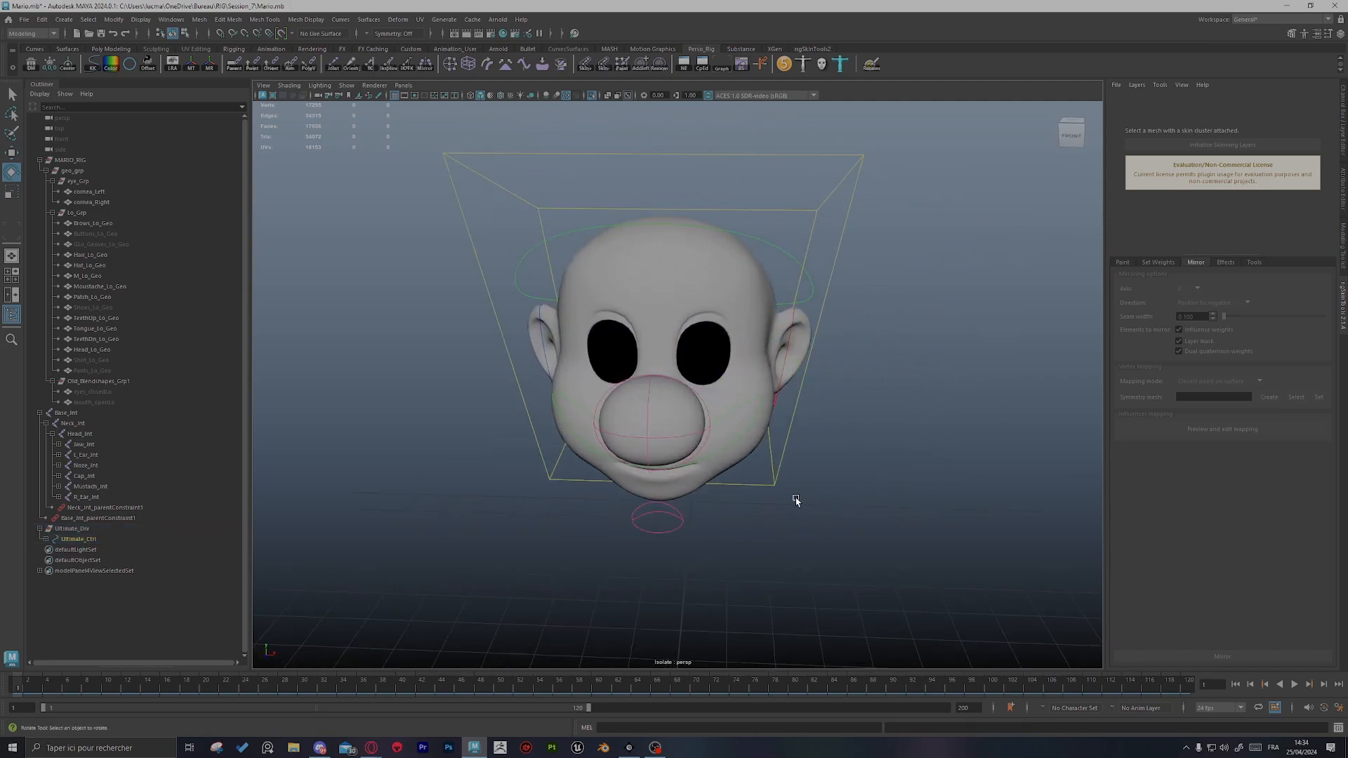
alt+drag(796, 500, 744, 472)
alt+right_drag(744, 472, 779, 471)
alt+middle_drag(779, 472, 830, 481)
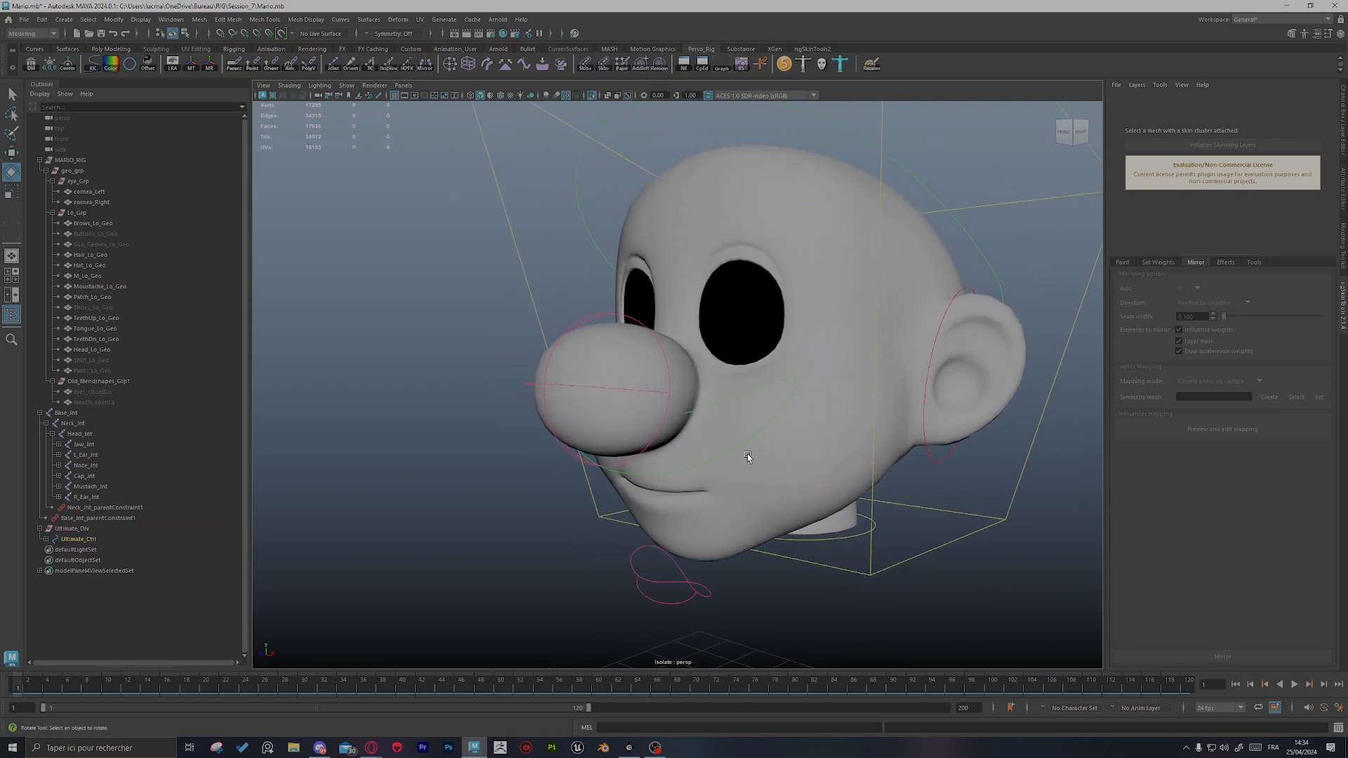
click(590, 96)
alt+drag(692, 247, 626, 292)
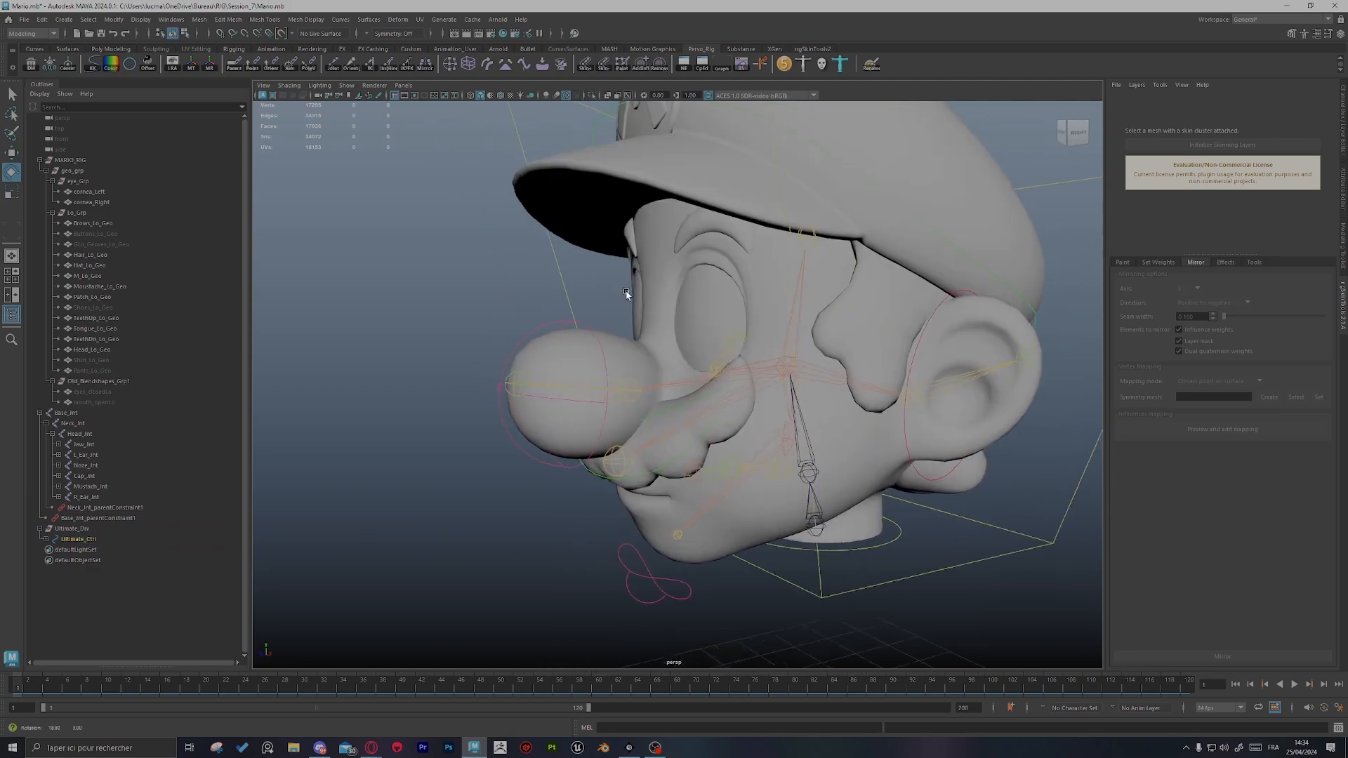
alt+right_drag(626, 292, 659, 338)
alt+middle_drag(659, 339, 684, 298)
Step: Scale-constrain the nose joint to the nose control on all axes with Maintain Offset on and weight 1
click(547, 248)
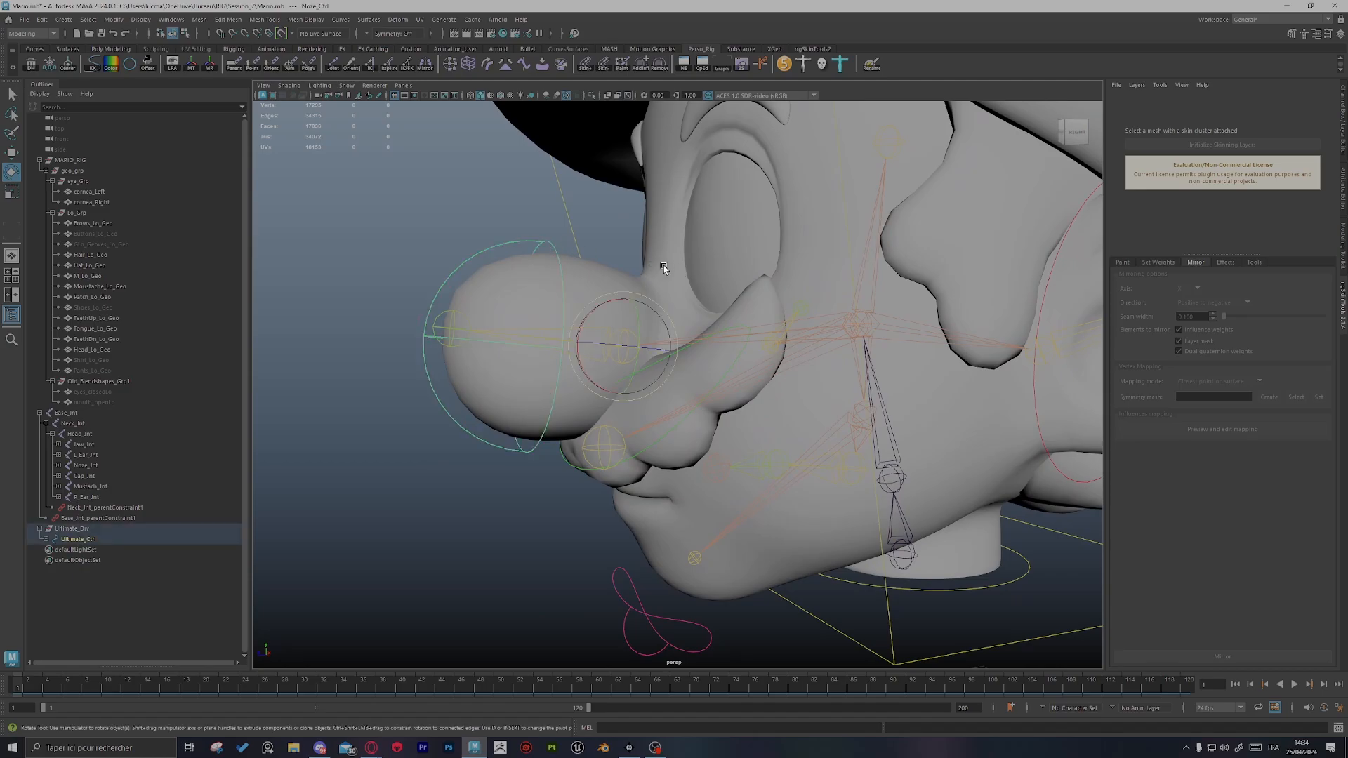
alt+drag(663, 265, 648, 275)
click(644, 342)
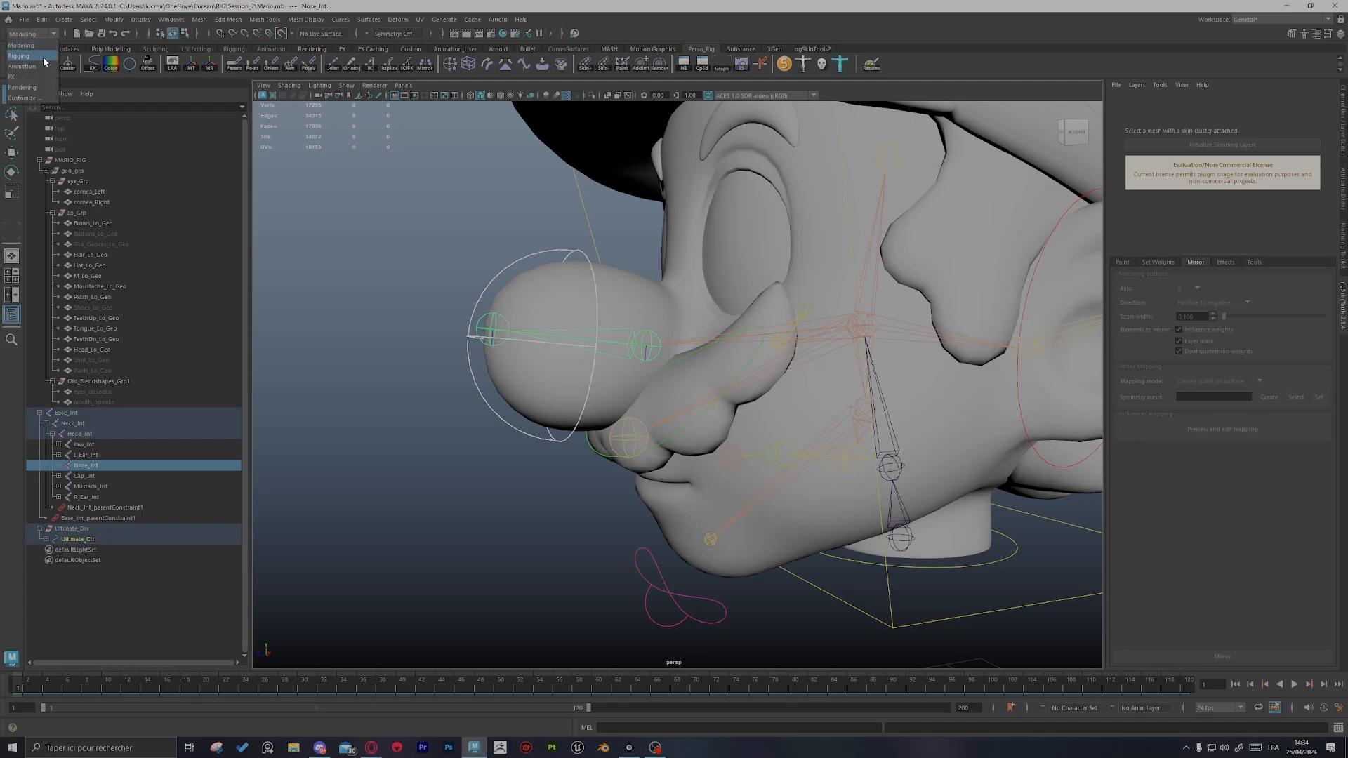
click(33, 57)
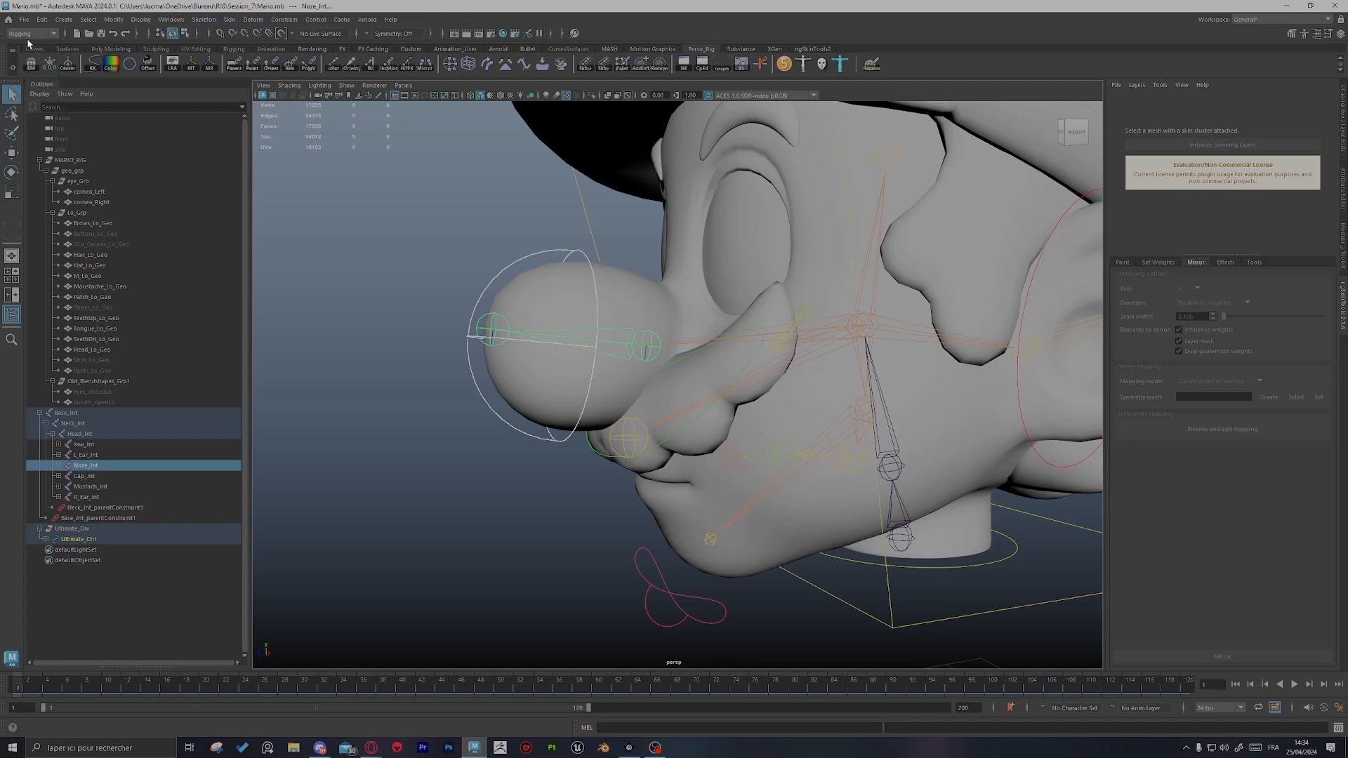
click(283, 20)
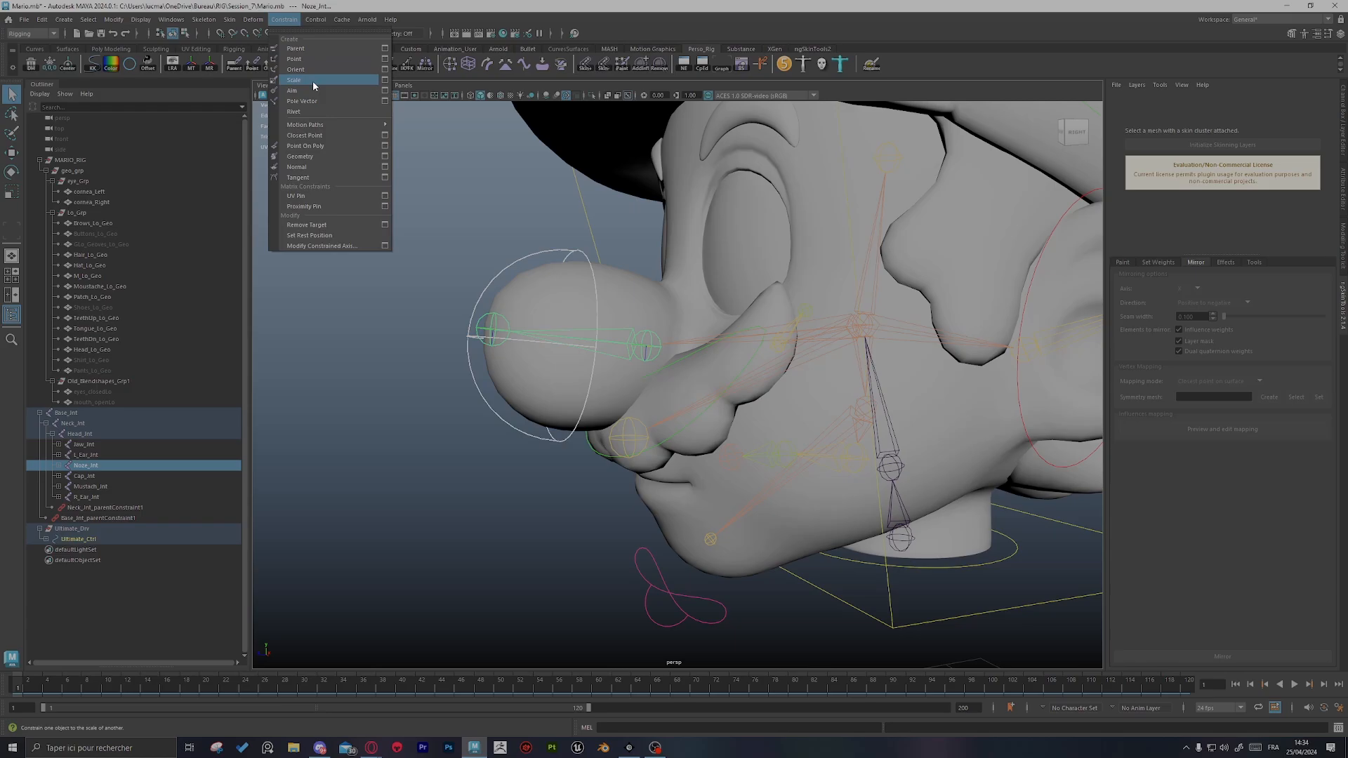
click(385, 80)
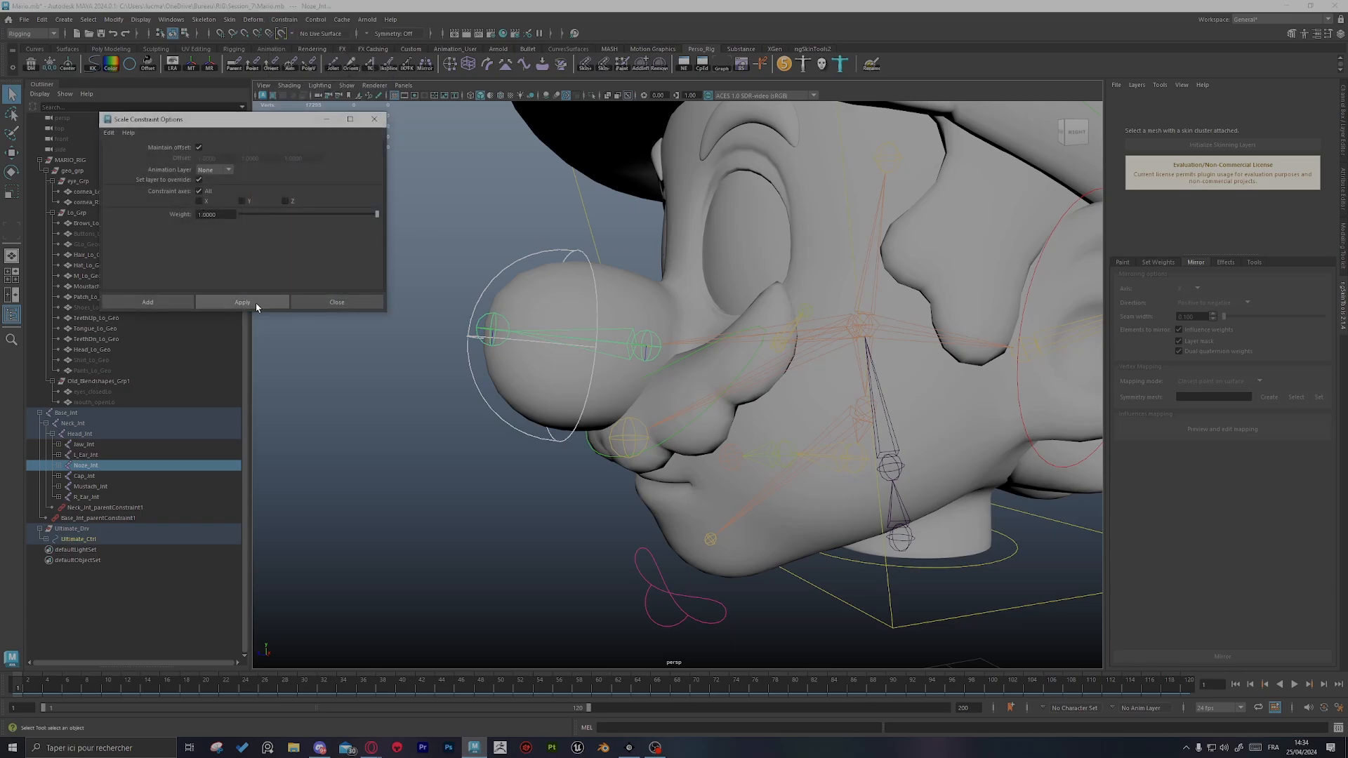
Step: Scale-constrain the jaw joint to the jaw control with the same constraint options
alt+middle_drag(714, 556, 636, 480)
click(580, 500)
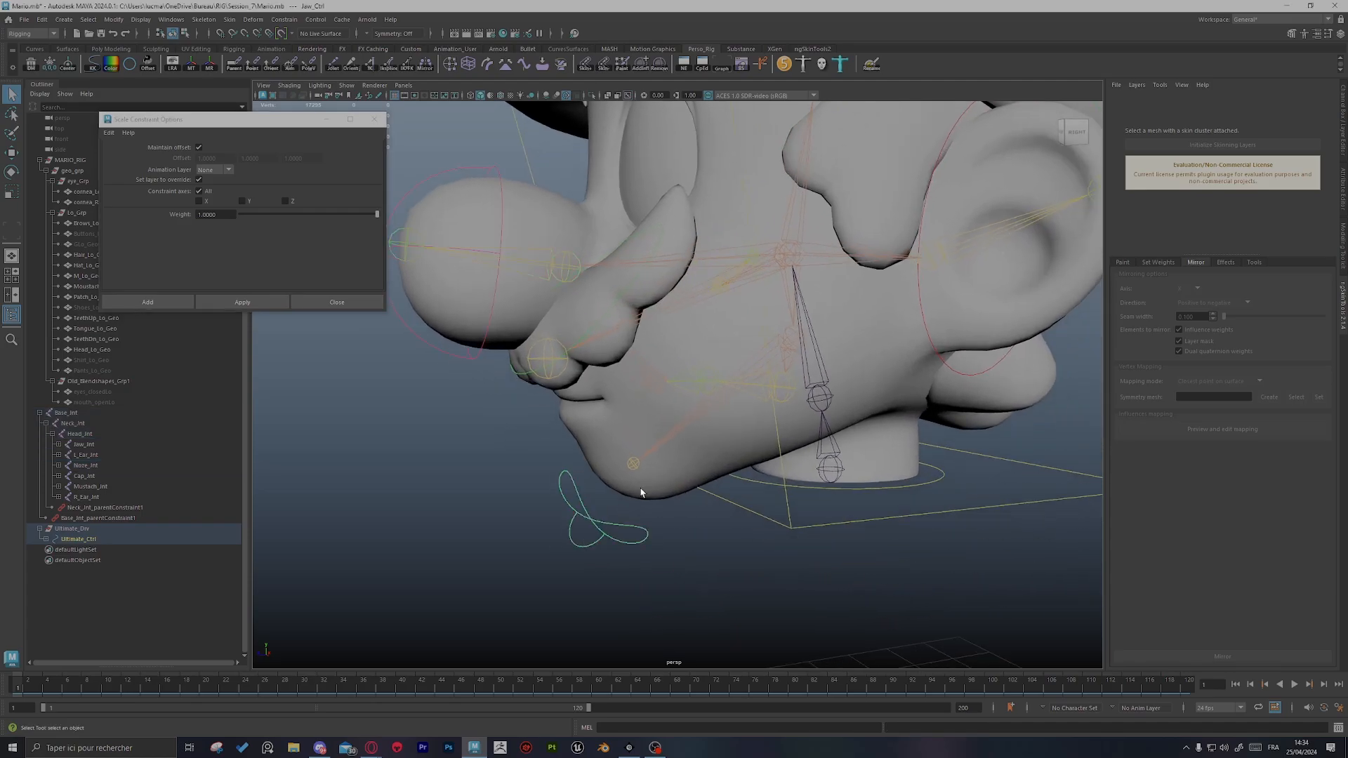
alt+drag(823, 387, 793, 364)
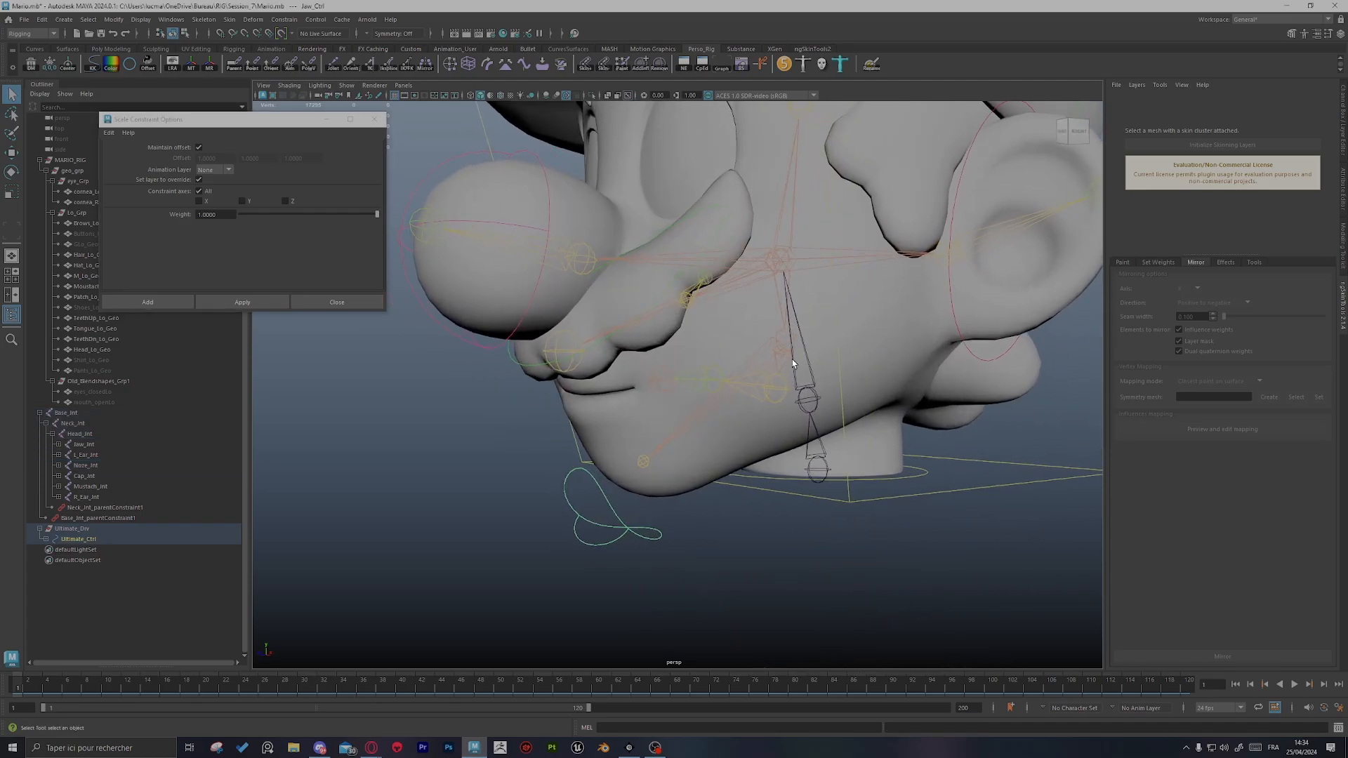
click(784, 336)
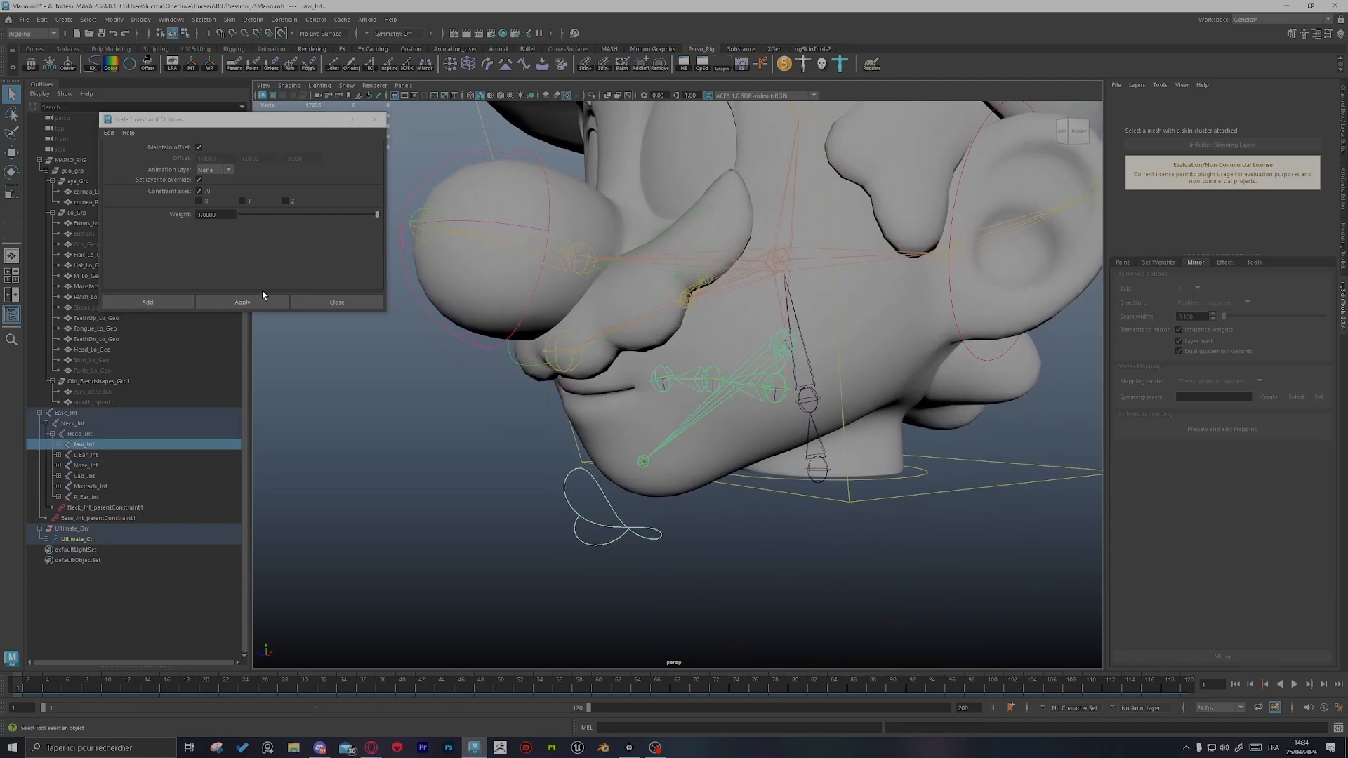
Step: Scale-constrain the left ear joint to the left ear control with the same constraint options
alt+middle_drag(881, 298, 622, 351)
alt+drag(622, 352, 738, 328)
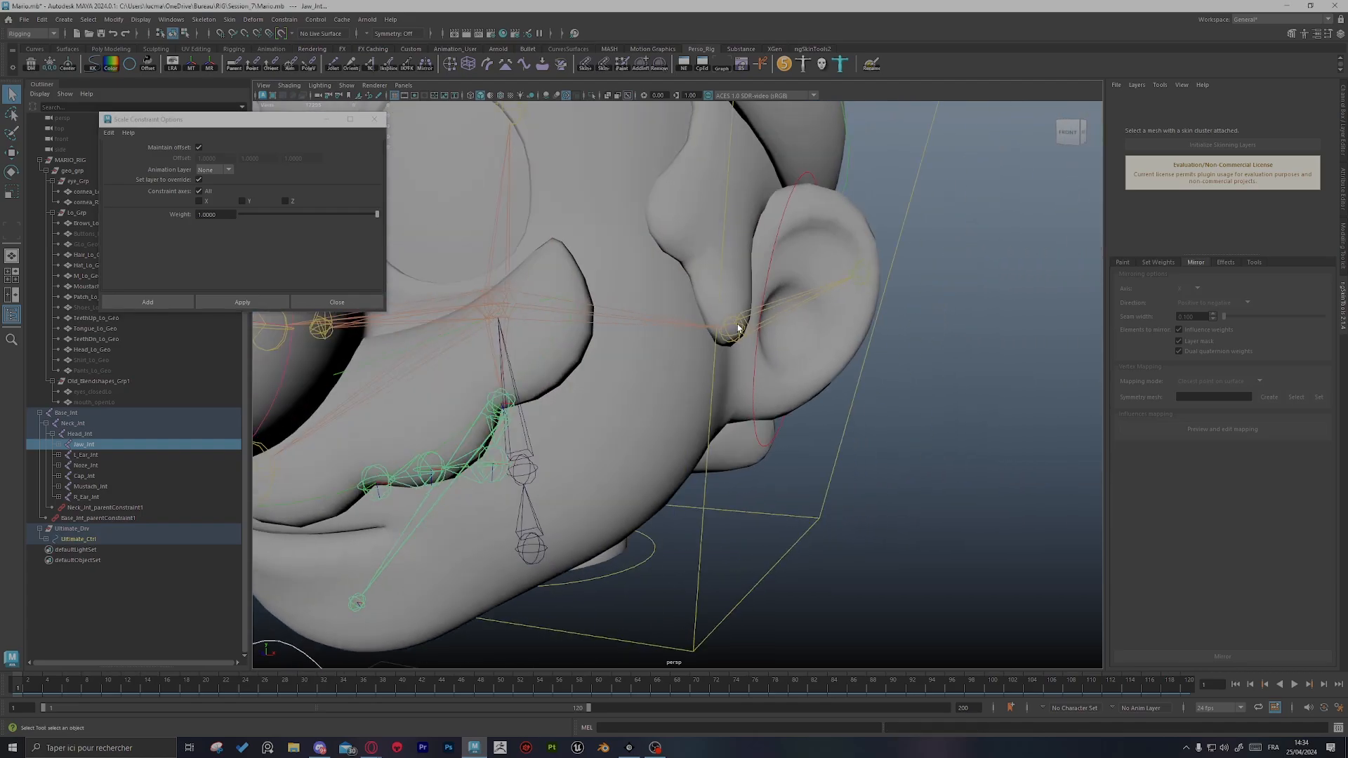
click(782, 433)
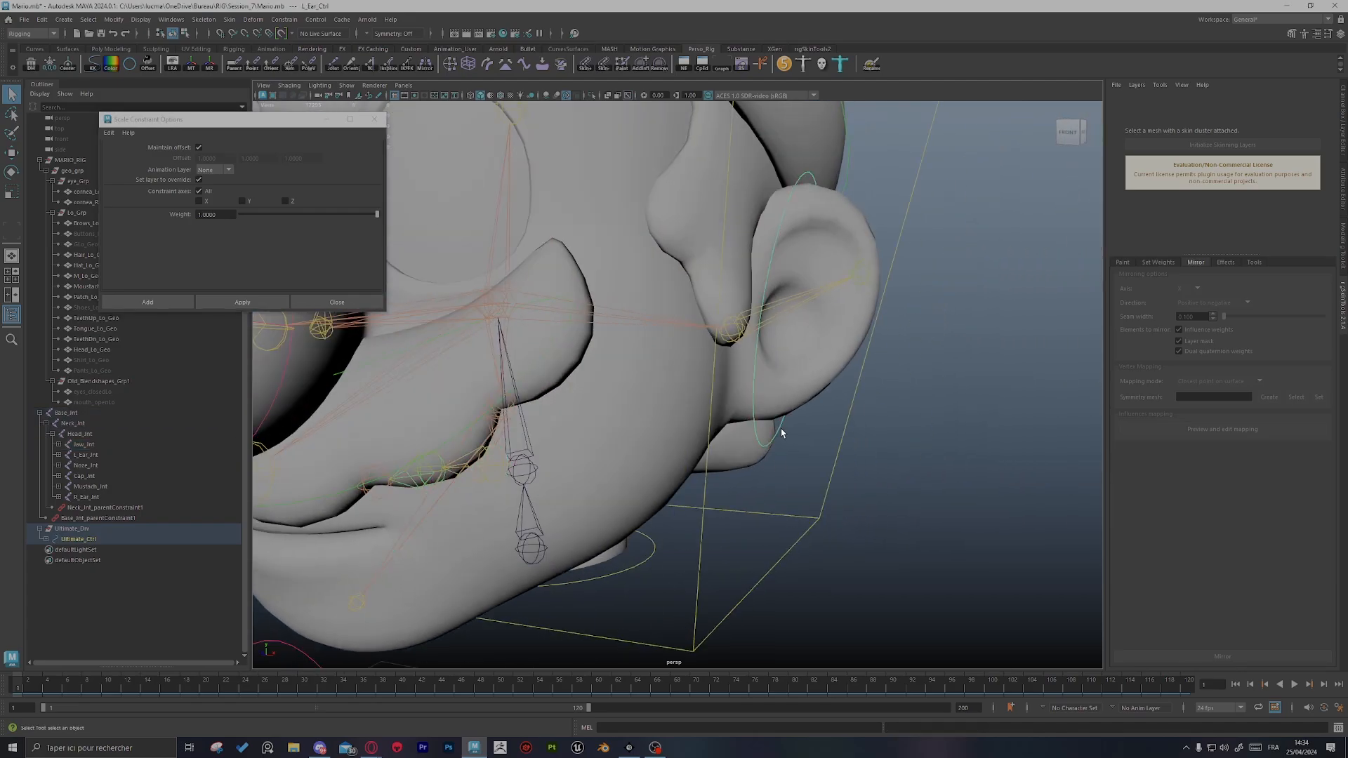
click(738, 335)
key(a)
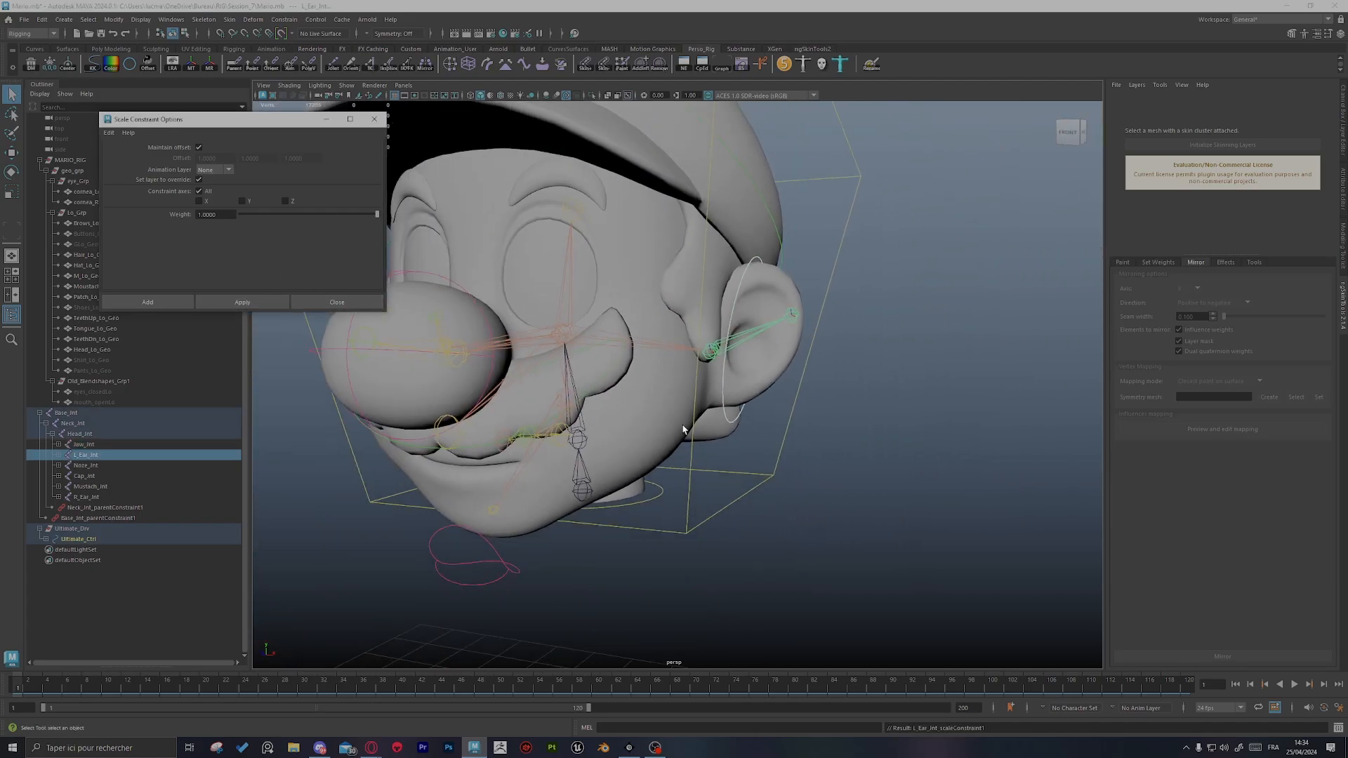
Step: Select the jaw control below the chin and close the scale constraint options
alt+middle_drag(793, 420, 905, 424)
alt+drag(905, 424, 716, 413)
click(579, 554)
alt+right_drag(572, 492, 844, 505)
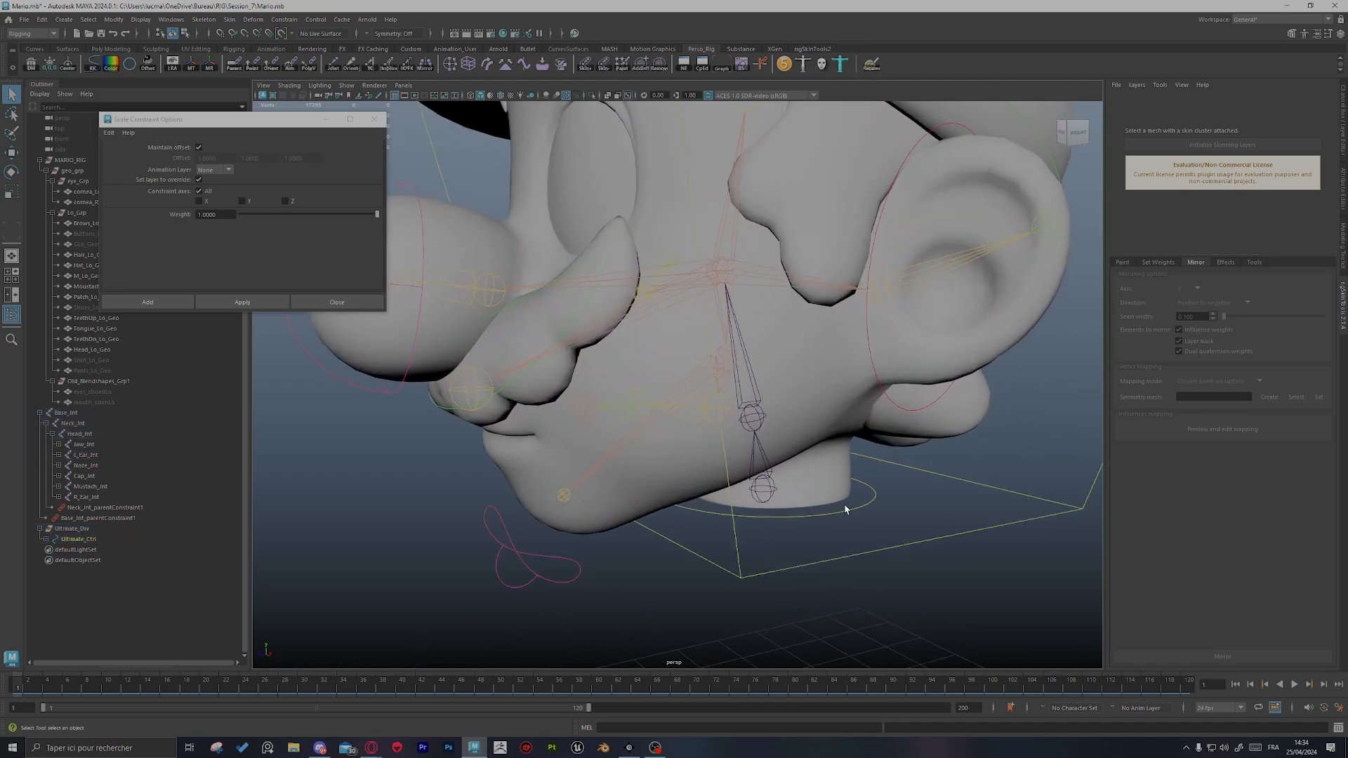
alt+drag(845, 510, 659, 486)
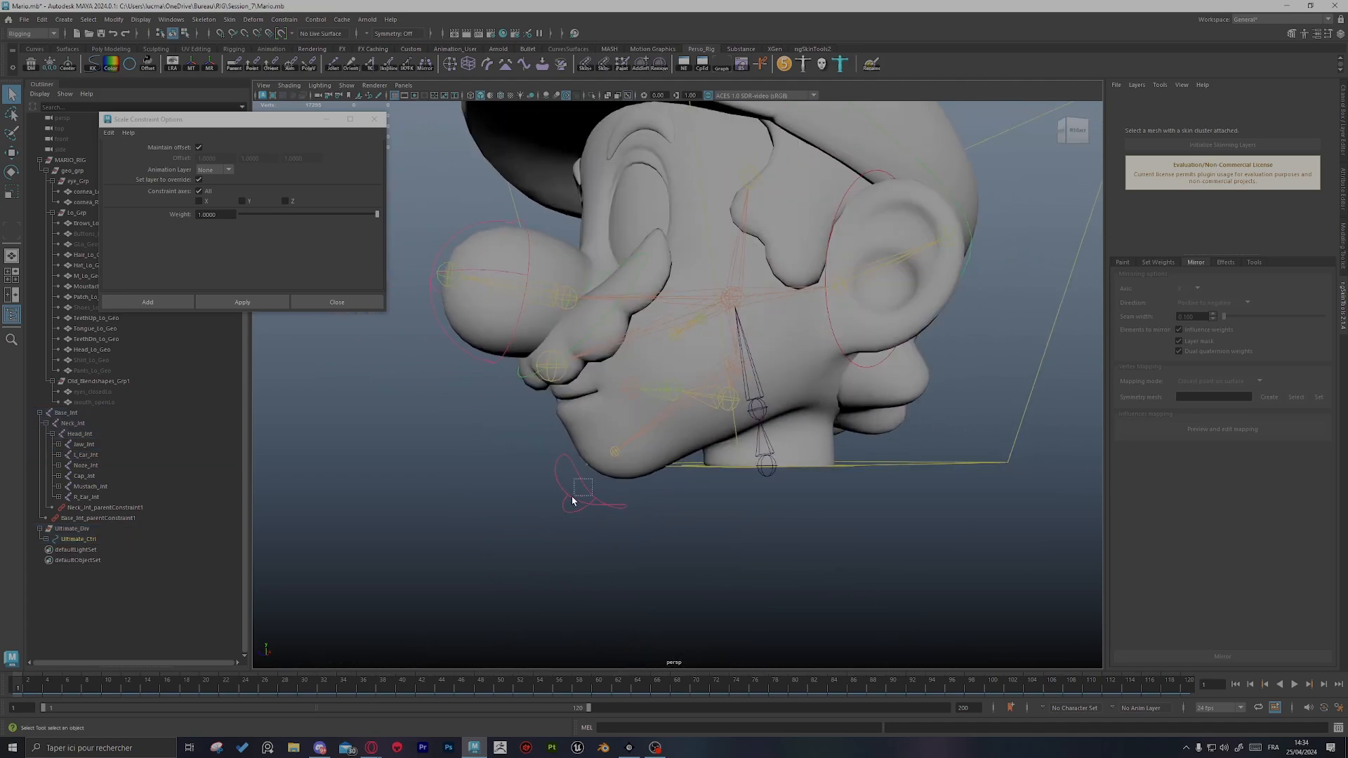
drag(572, 500, 572, 500)
click(373, 118)
Step: Rotate the jaw control to open the mouth and check the jaw deformation
key(e)
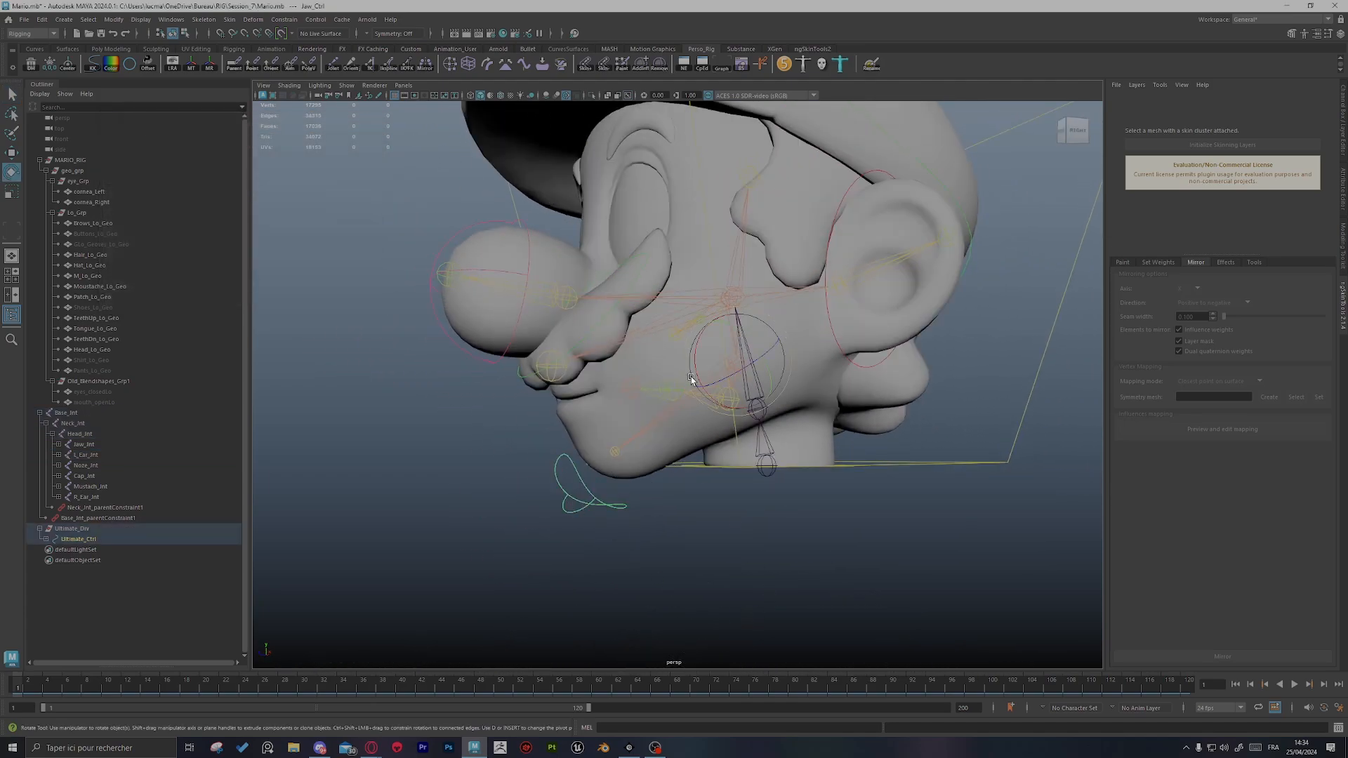
drag(690, 379, 814, 398)
mouse_move(814, 407)
middle_down()
mouse_move(849, 445)
mouse_move(819, 403)
middle_up()
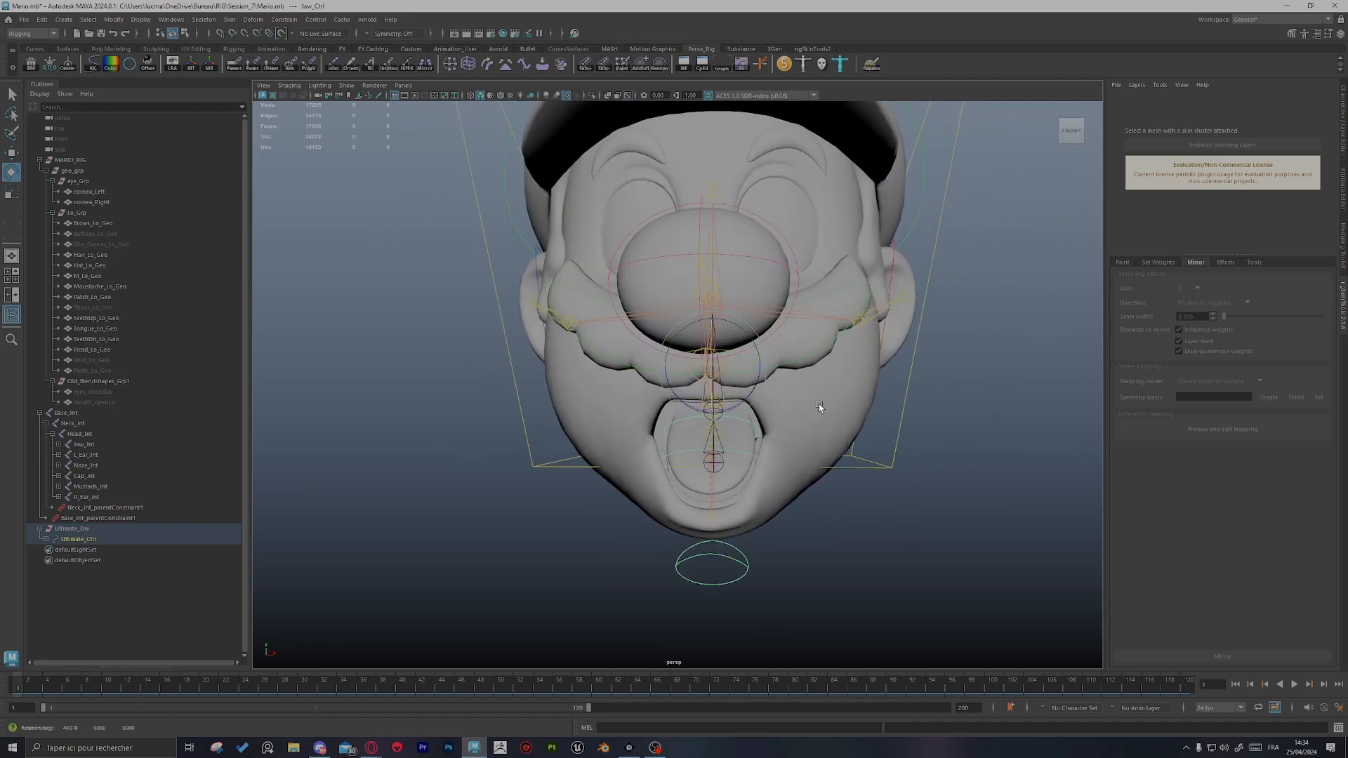
alt+drag(819, 406, 828, 464)
middle_drag(828, 463, 733, 484)
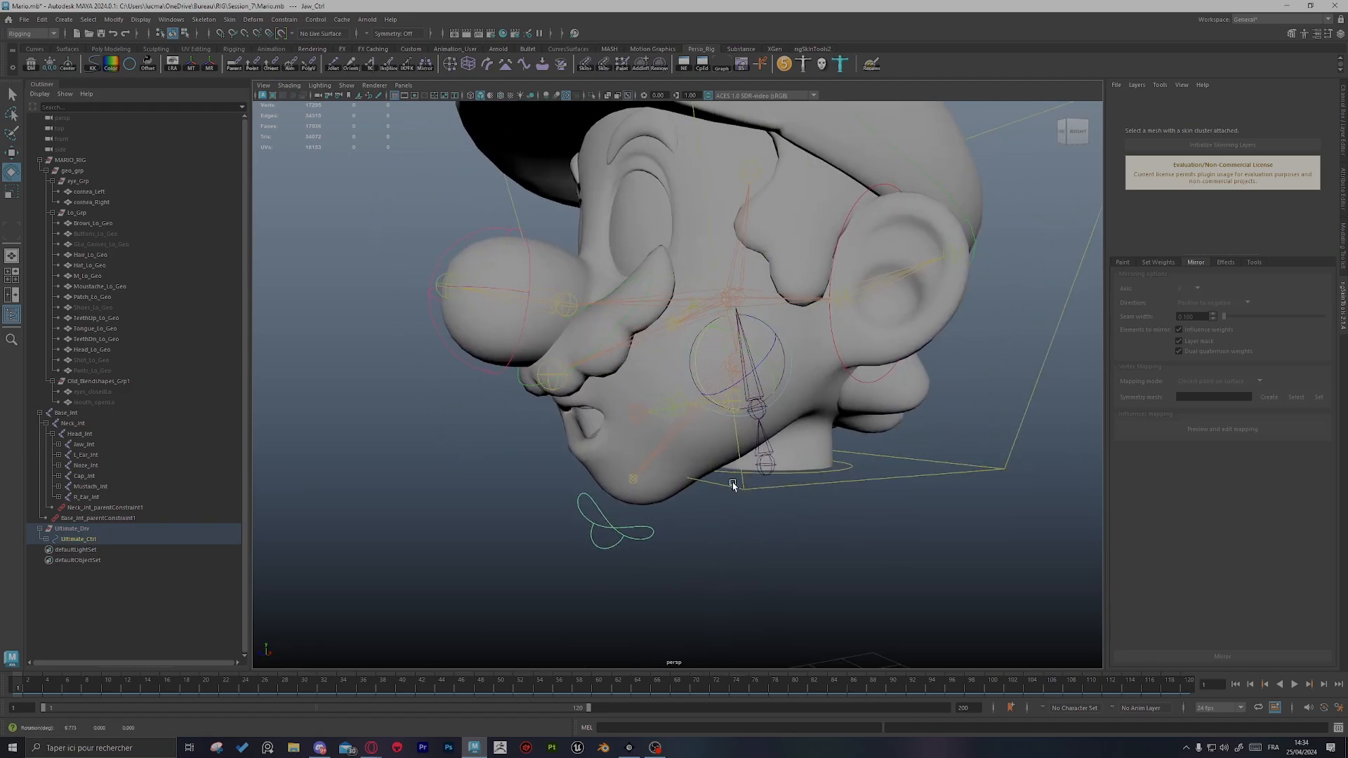
Step: Look at the lips up close, reselect the jaw control and rotate it to open the mouth wider
alt+drag(733, 485, 808, 505)
scroll(863, 525, up, 5)
click(745, 483)
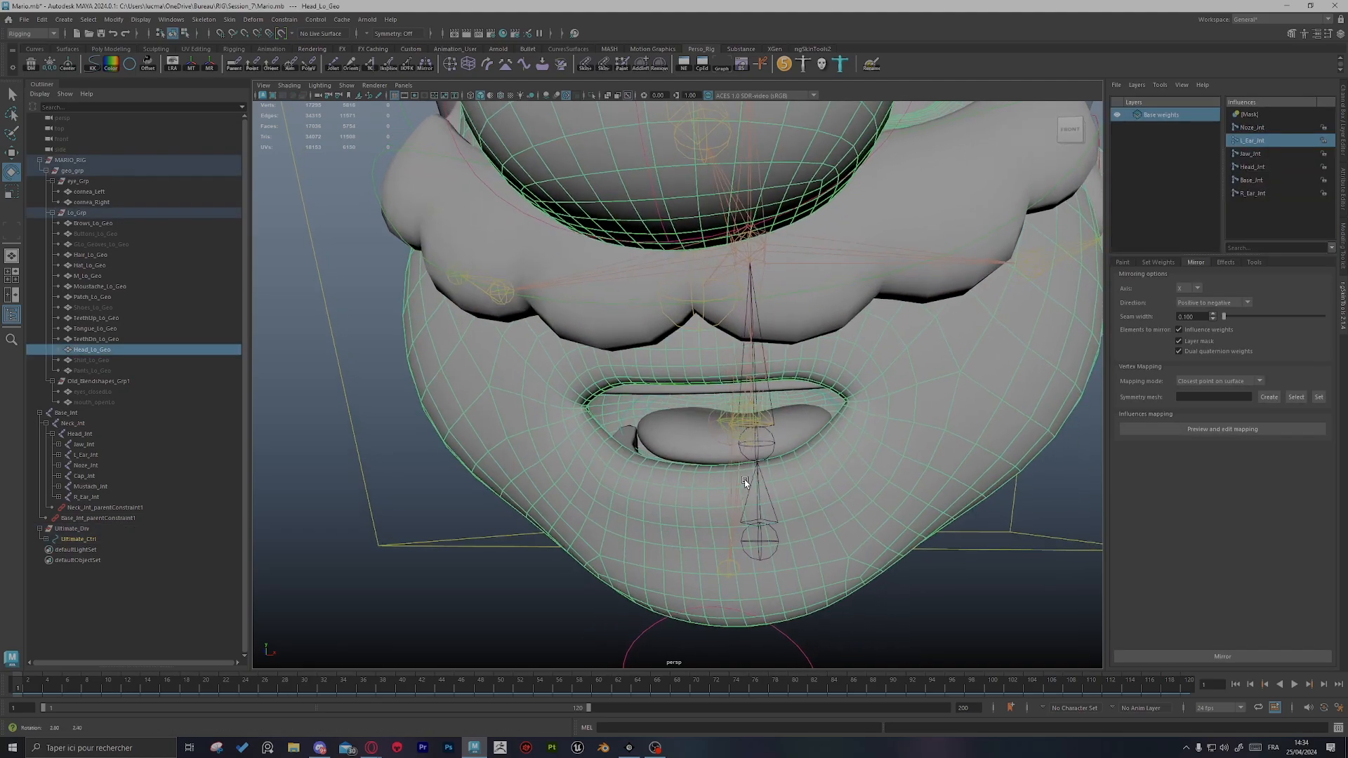
click(893, 632)
alt+drag(894, 632, 710, 424)
click(697, 548)
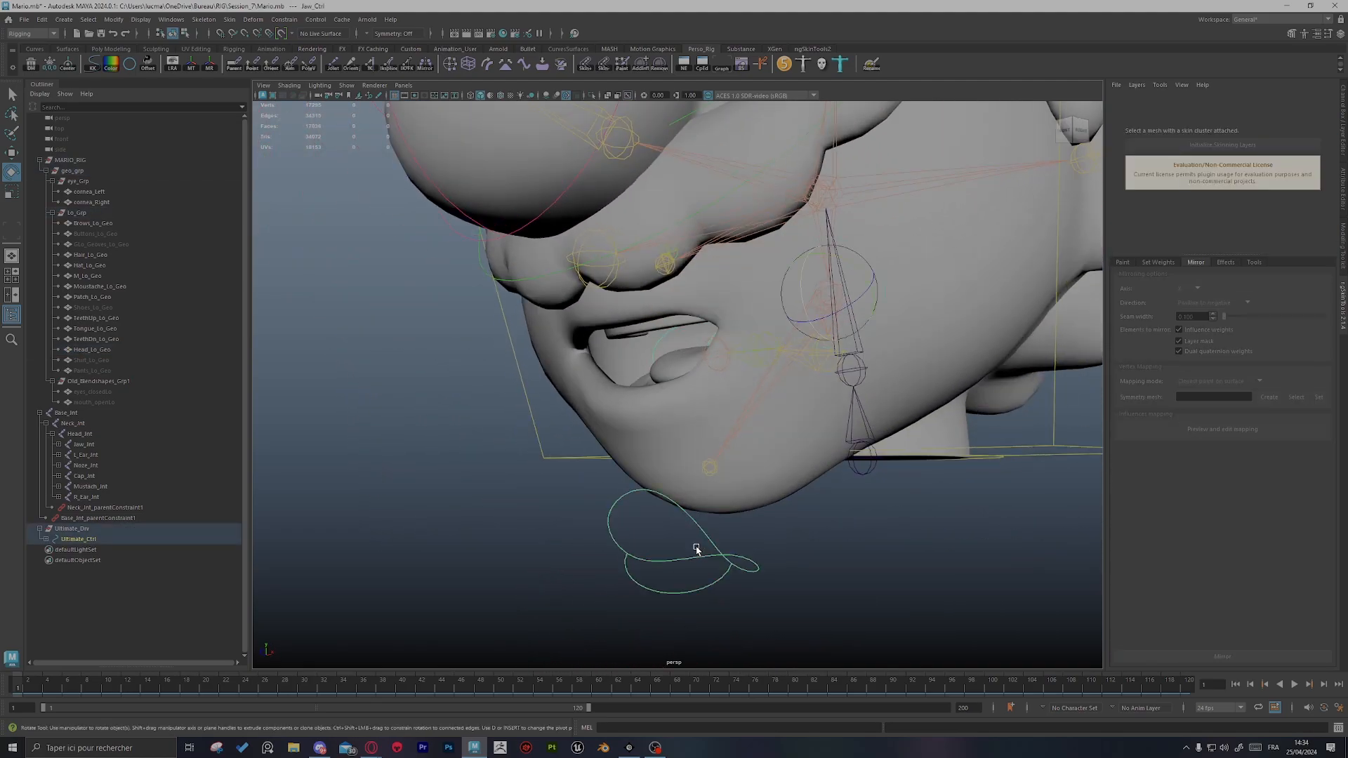
drag(817, 326, 796, 300)
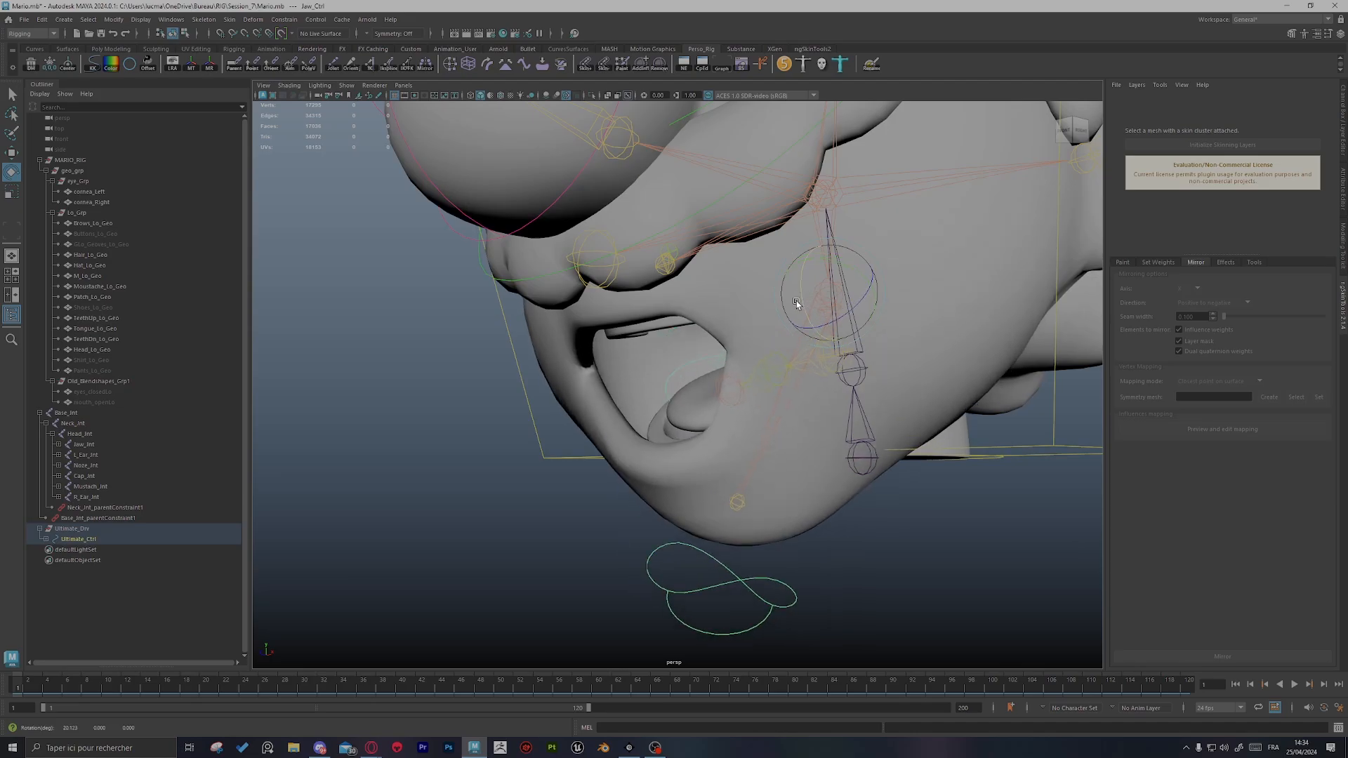
Step: Select the Tongue_02 control, move the tongue out of the mouth as a test and undo the move
key(w)
click(692, 368)
alt+drag(692, 369, 679, 467)
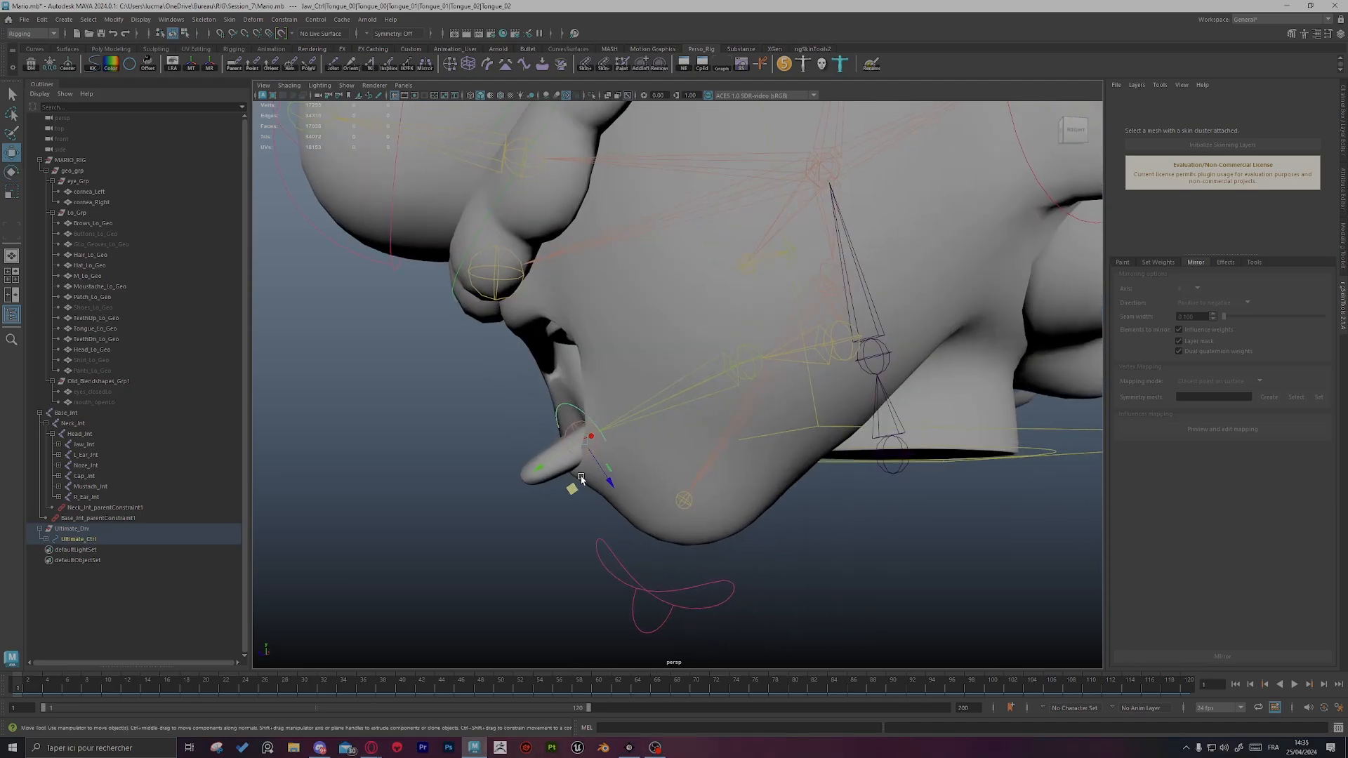
key(ctrl+z)
alt+drag(581, 479, 702, 440)
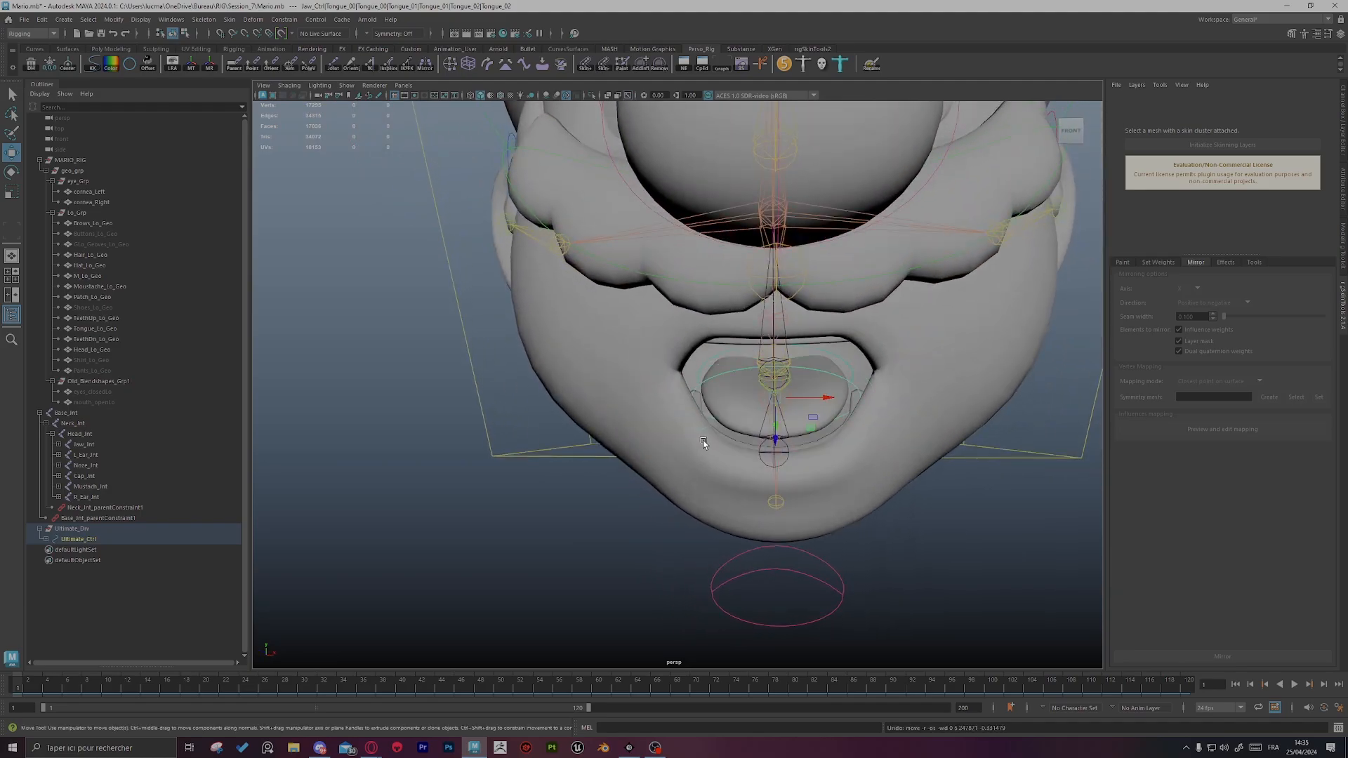
Step: Reselect the jaw control and scale it to test the jaw's scale constraint
alt+drag(952, 549, 664, 482)
click(660, 478)
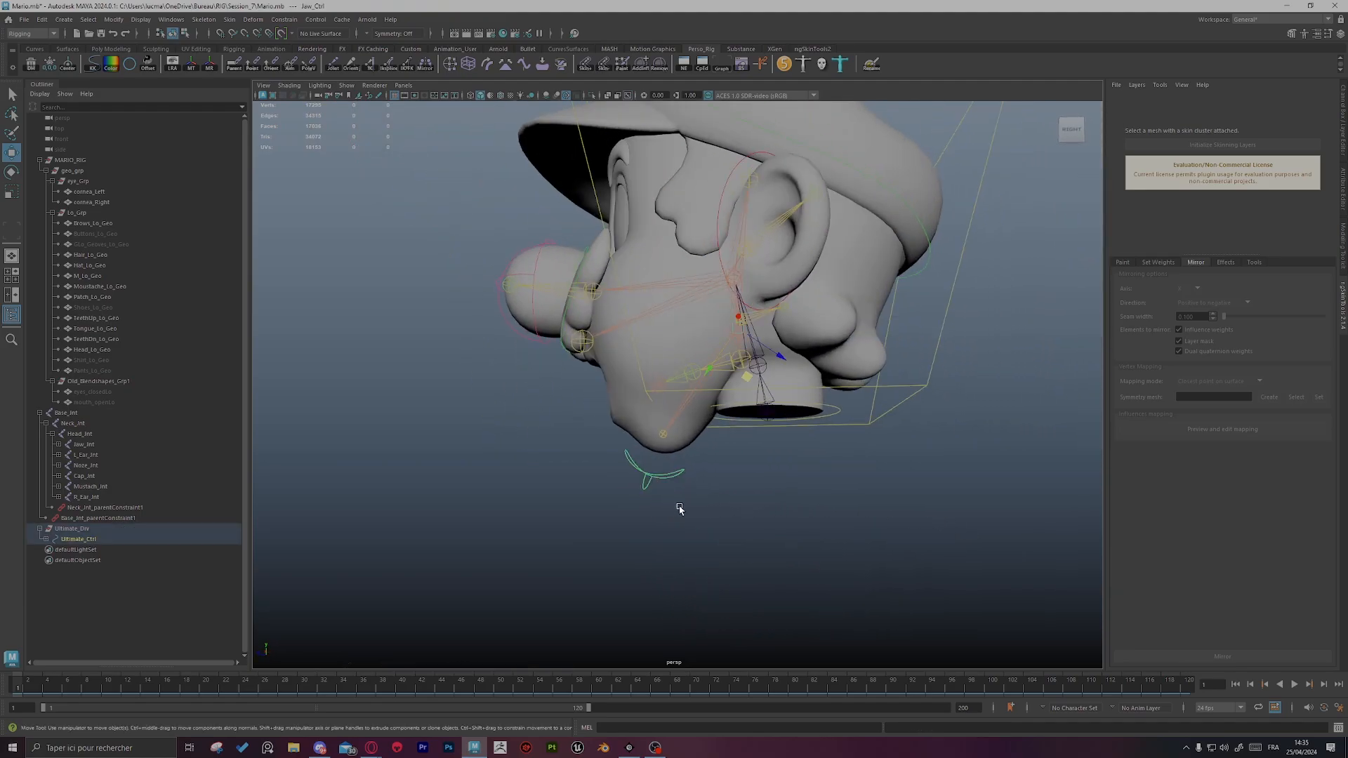
middle_drag(729, 327, 766, 342)
alt+drag(614, 484, 747, 429)
middle_drag(558, 509, 631, 526)
Step: Undo the jaw control's test scaling and its last mouth-opening rotation
key(ctrl+z)
key(ctrl+z)
key(ctrl+z)
key(ctrl+z)
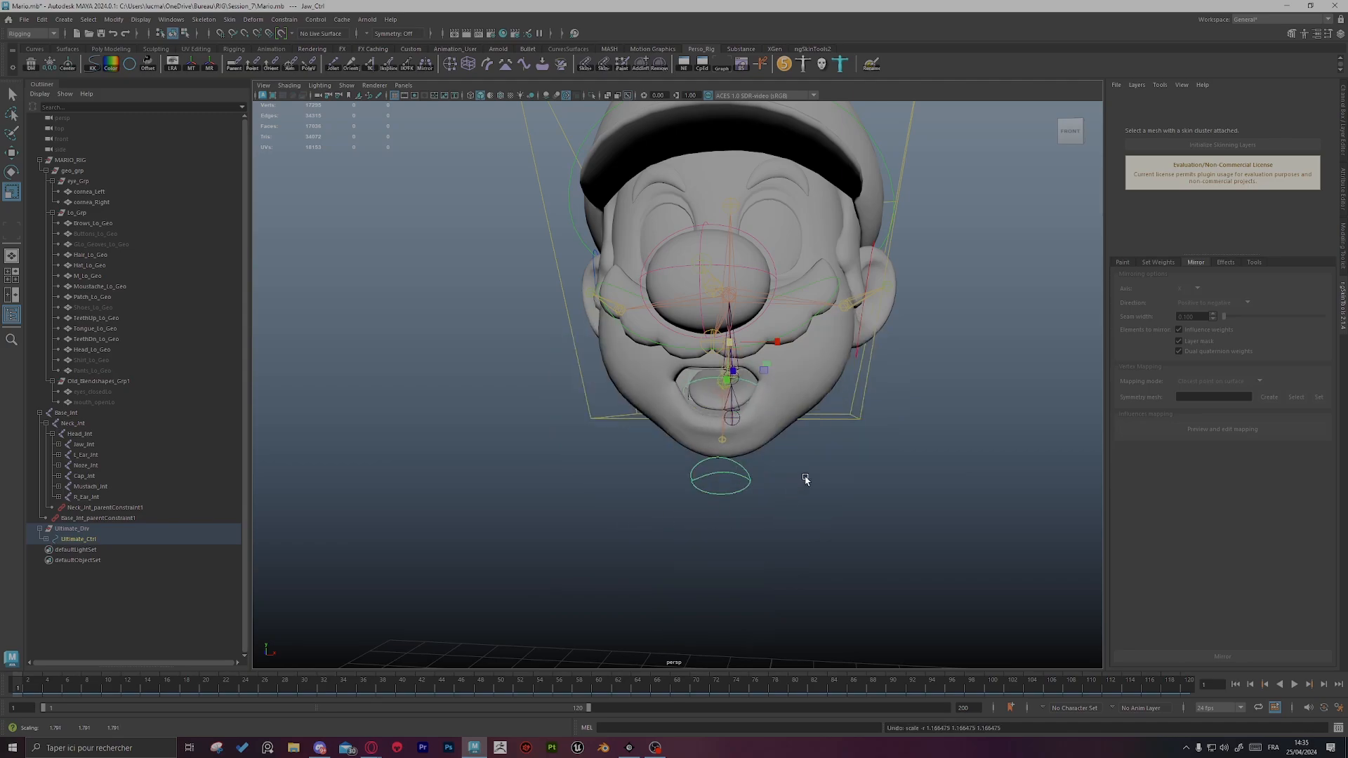
key(ctrl+z)
key(ctrl+z)
key(ctrl+z)
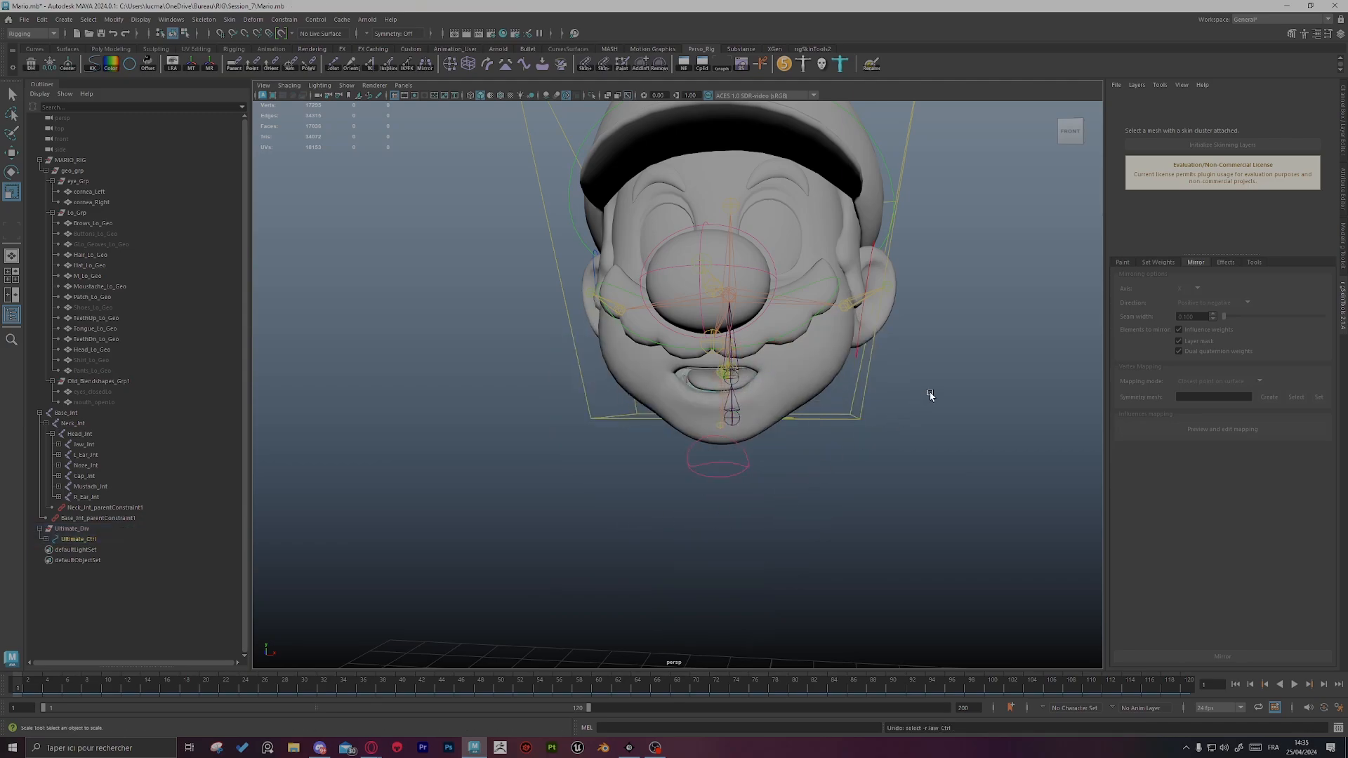
Step: Select the left ear control, scale it to test the ear's scale constraint and undo the test change
click(938, 376)
alt+drag(939, 376, 816, 340)
click(817, 285)
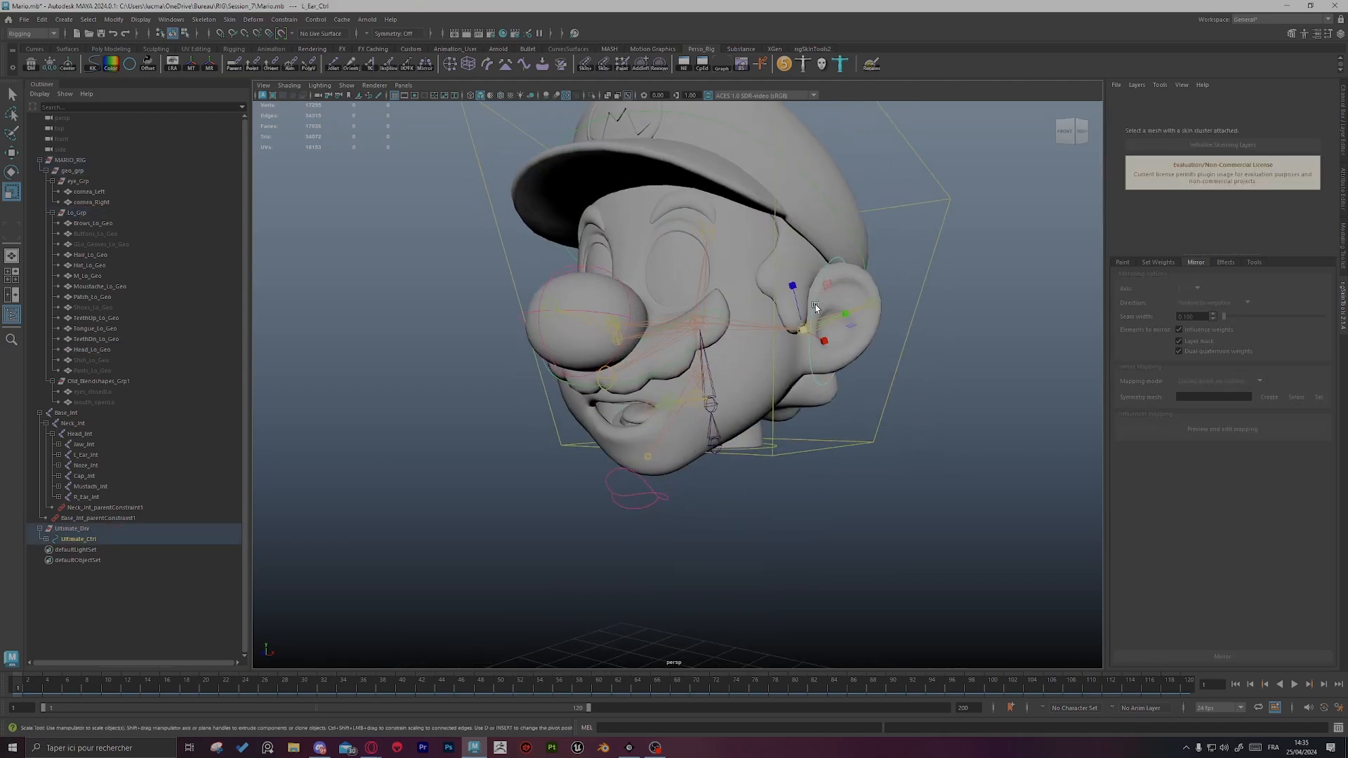
middle_drag(745, 428, 814, 431)
key(ctrl+z)
key(e)
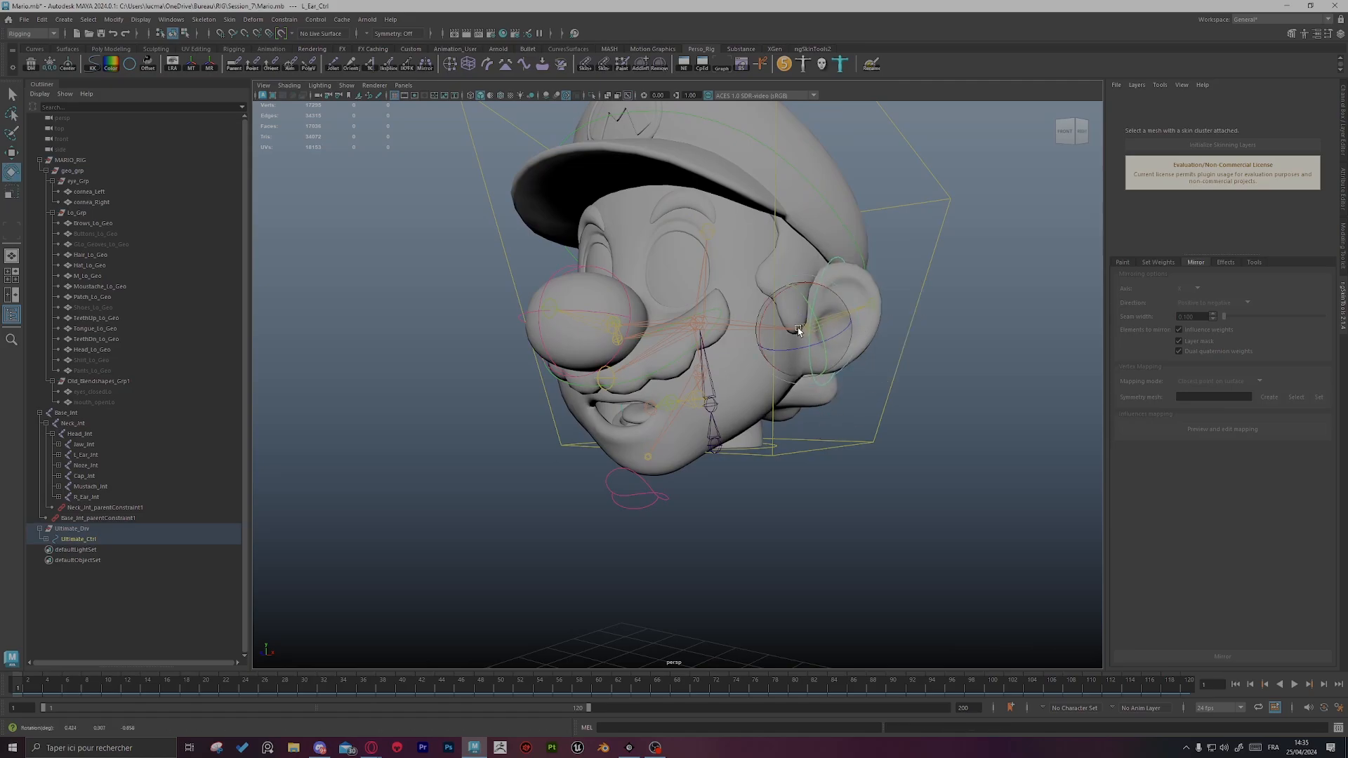
key(ctrl+z)
Step: Select the nose control and scale it to test the nose joint's scale constraint, then clear the selection
click(630, 309)
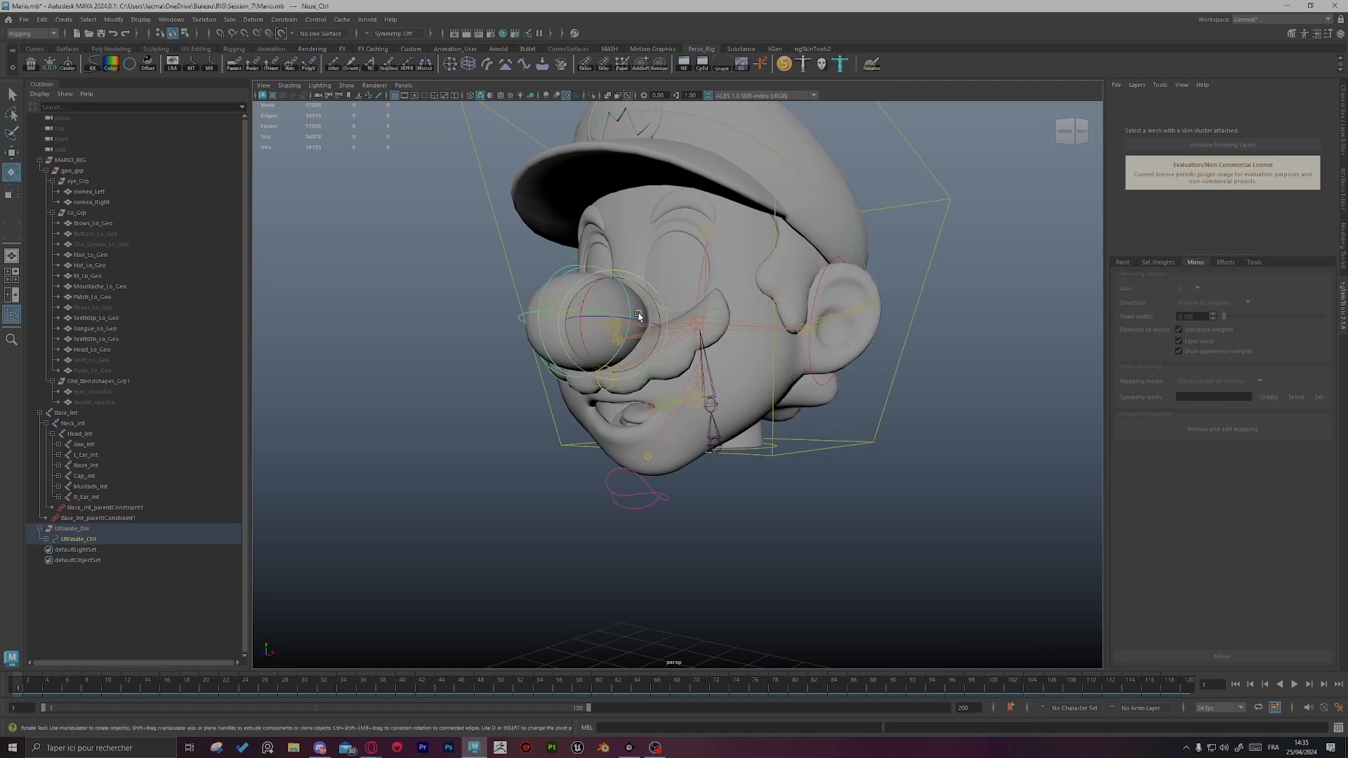
alt+drag(639, 317, 601, 330)
key(r)
middle_drag(616, 435, 676, 460)
alt+drag(677, 459, 709, 422)
alt+middle_drag(709, 422, 760, 461)
click(574, 259)
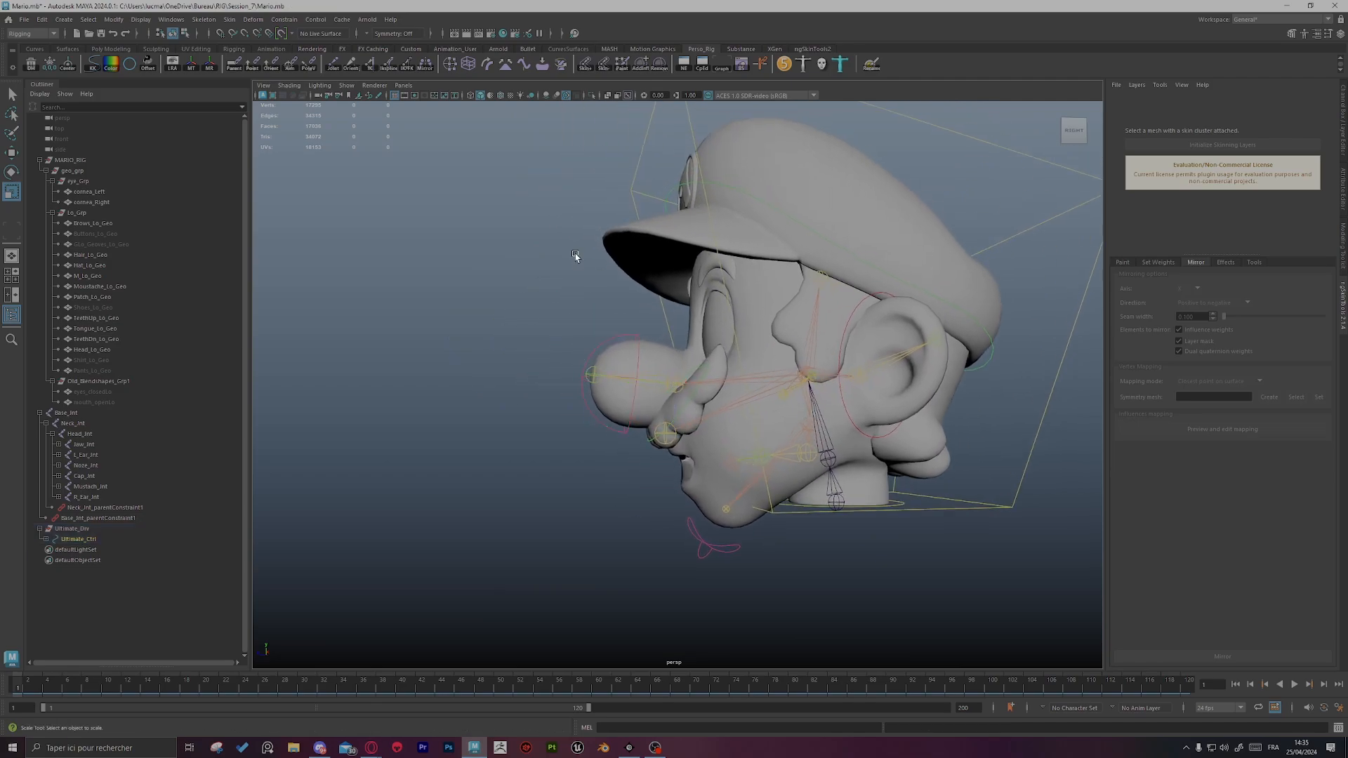
Step: Select the cap control, move it off the head as a test and undo the move
alt+middle_drag(685, 196, 642, 348)
alt+drag(641, 348, 649, 290)
click(662, 314)
key(w)
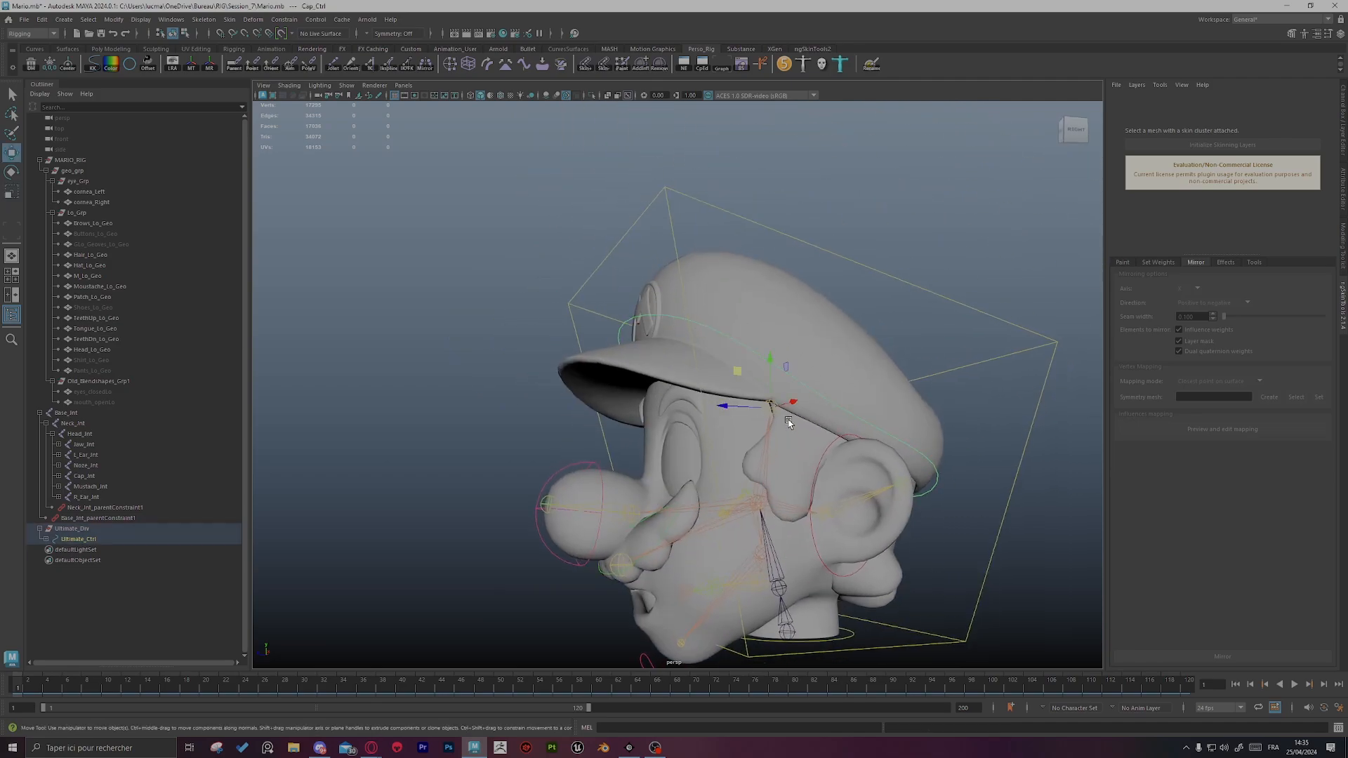
drag(770, 406, 1044, 290)
key(ctrl+z)
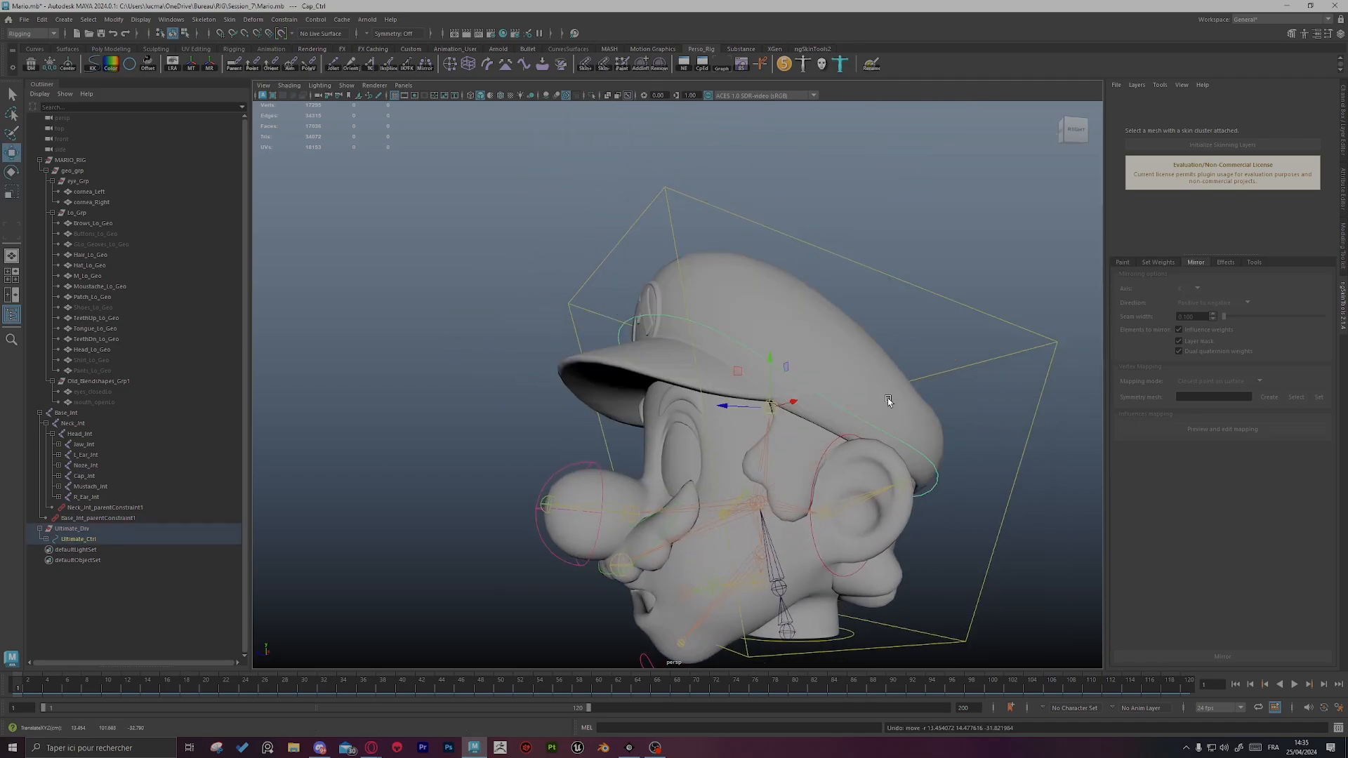
alt+drag(850, 393, 872, 453)
Step: Select the mustache control, move it as a test, undo the move and clear the selection
click(657, 465)
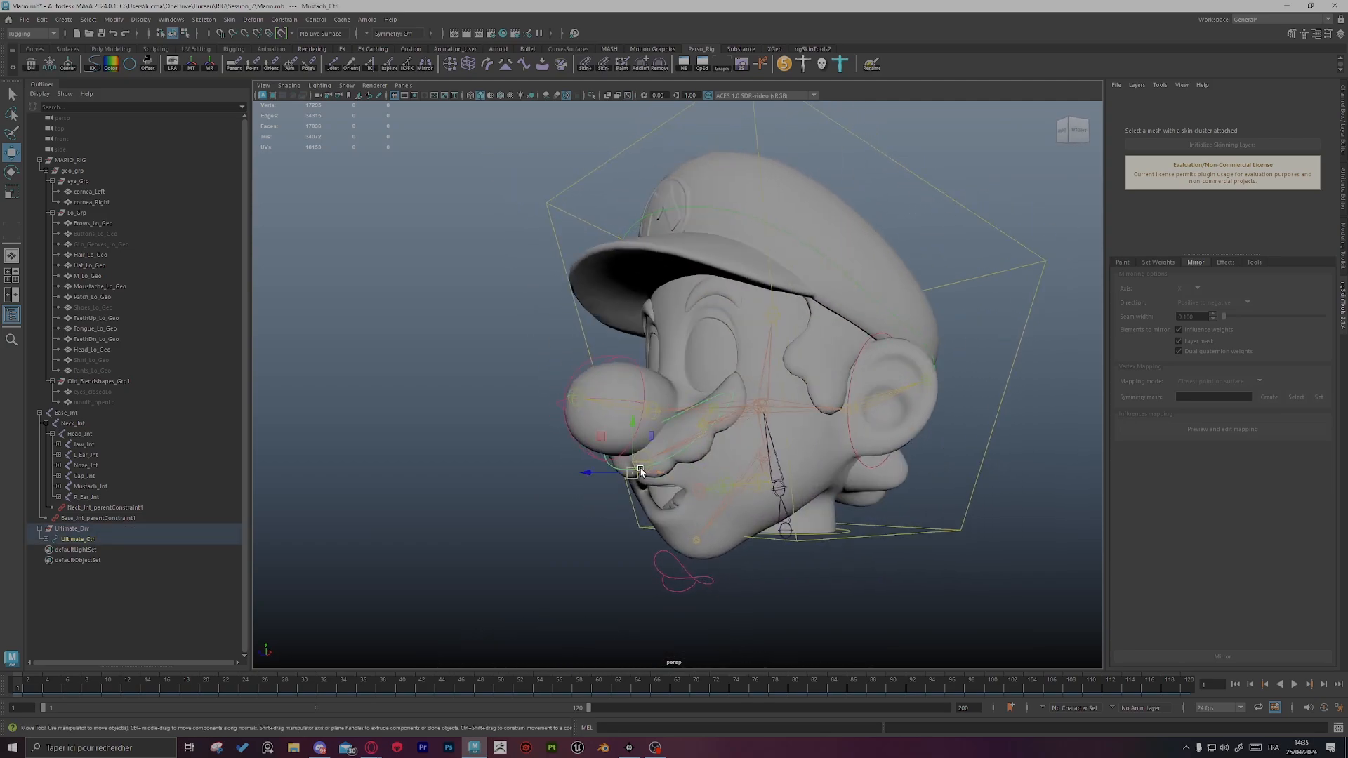
drag(640, 471, 625, 523)
key(ctrl+z)
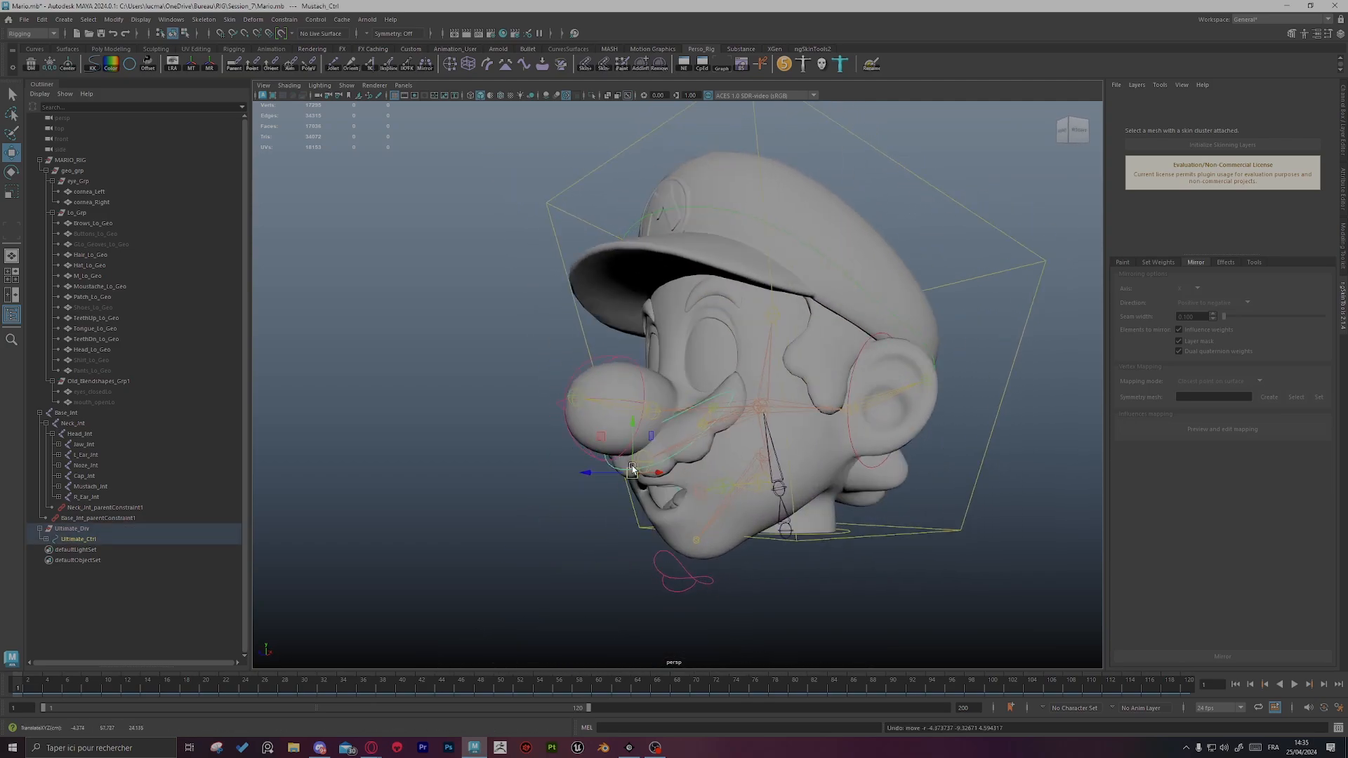
click(534, 531)
Step: Scale-constrain Mustach_Jnt to the mustache control
scroll(641, 427, up, 2)
alt+drag(641, 427, 598, 393)
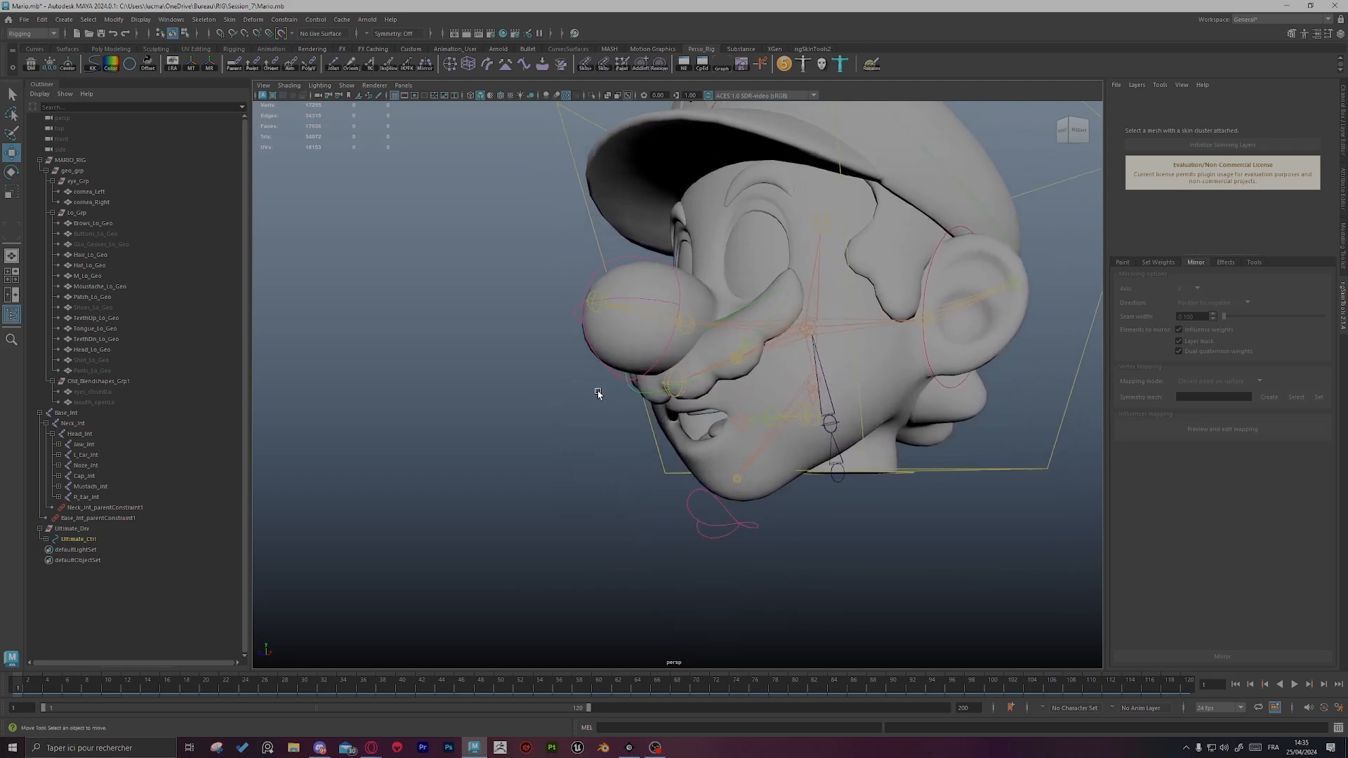
scroll(598, 393, up, 5)
click(560, 403)
click(679, 342)
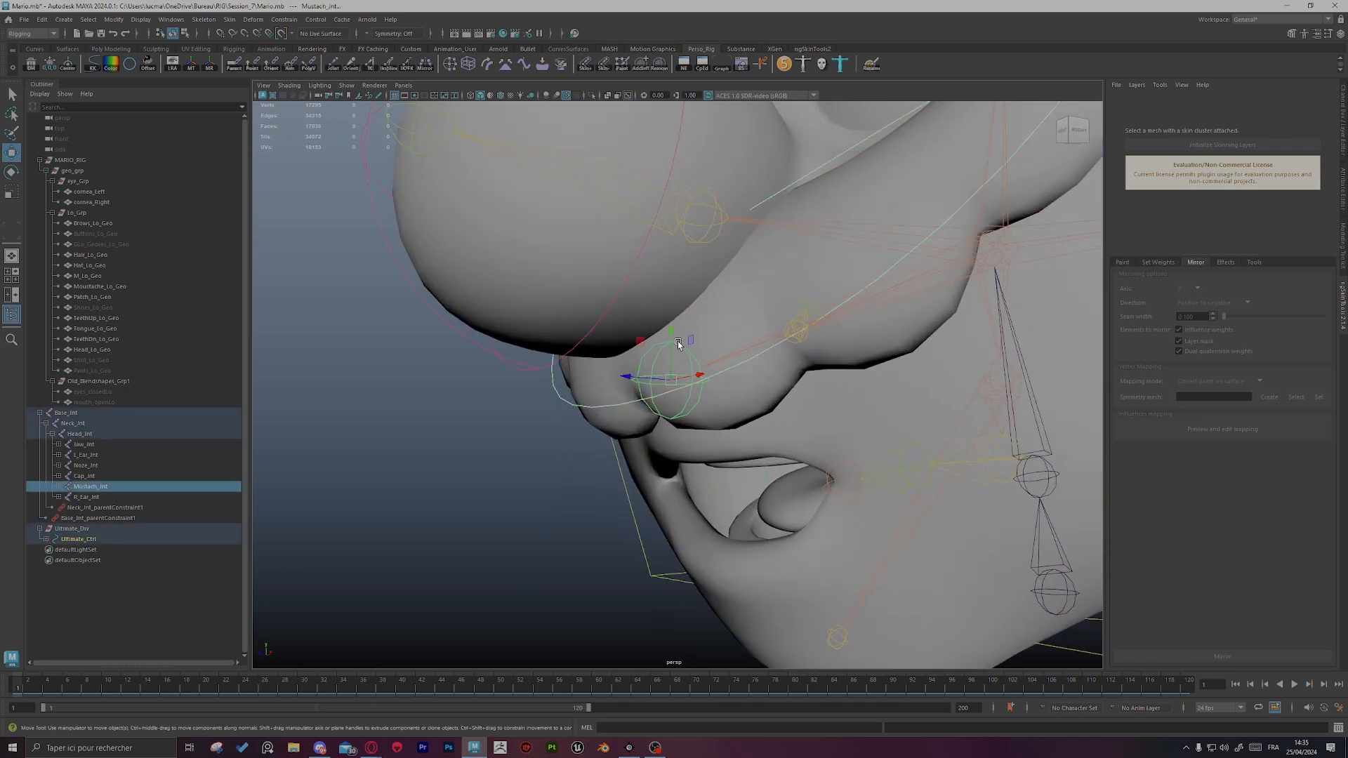
click(284, 19)
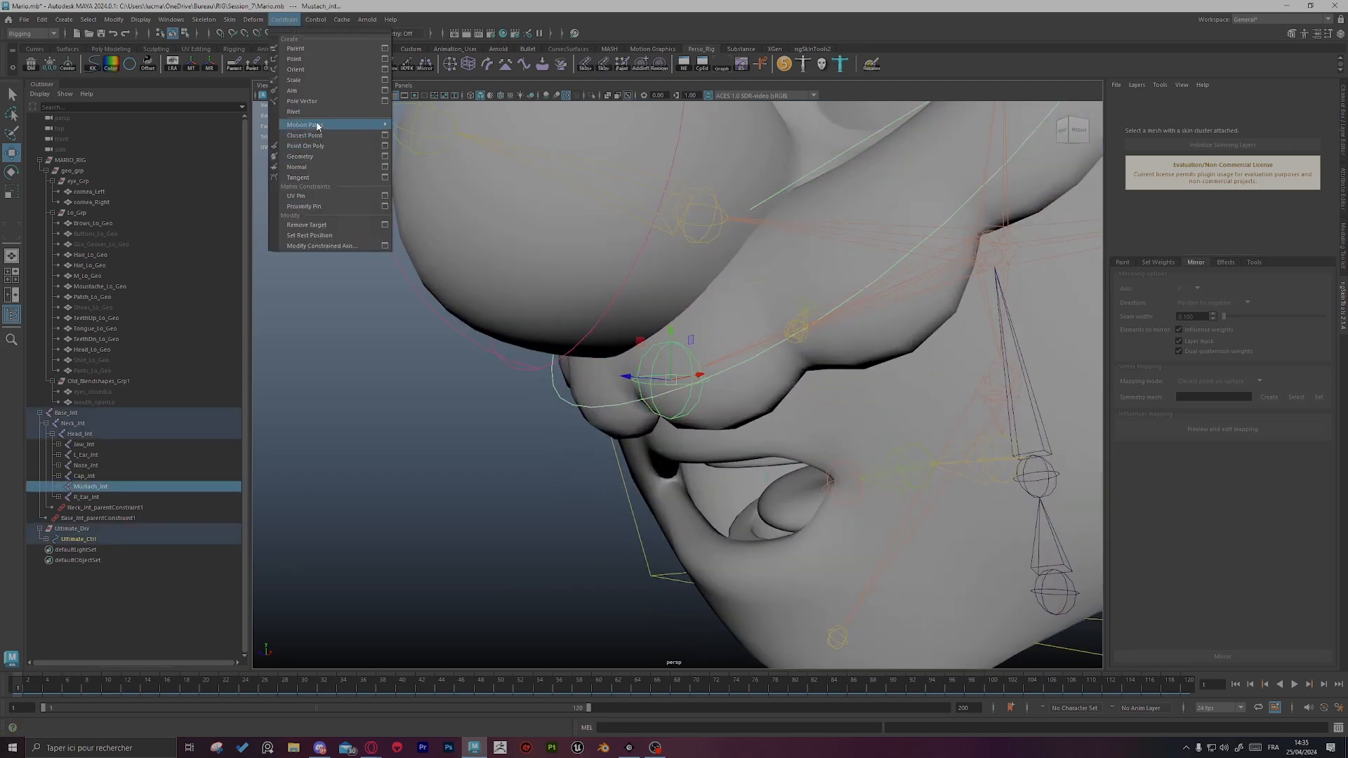
click(318, 83)
click(418, 503)
Step: Scale the mustache control to test its new scale constraint and undo the test scaling
click(558, 395)
scroll(605, 430, down, 5)
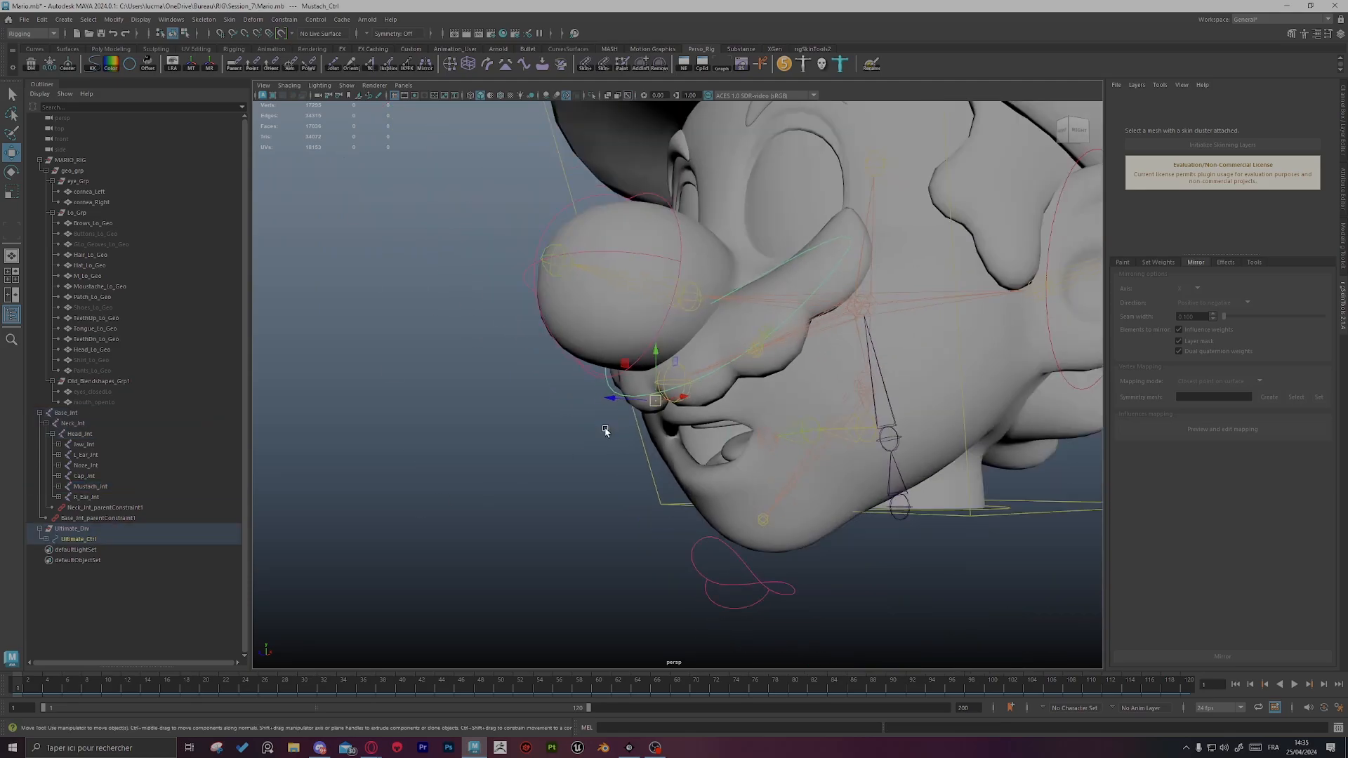
key(r)
scroll(668, 481, down, 6)
alt+drag(668, 481, 764, 499)
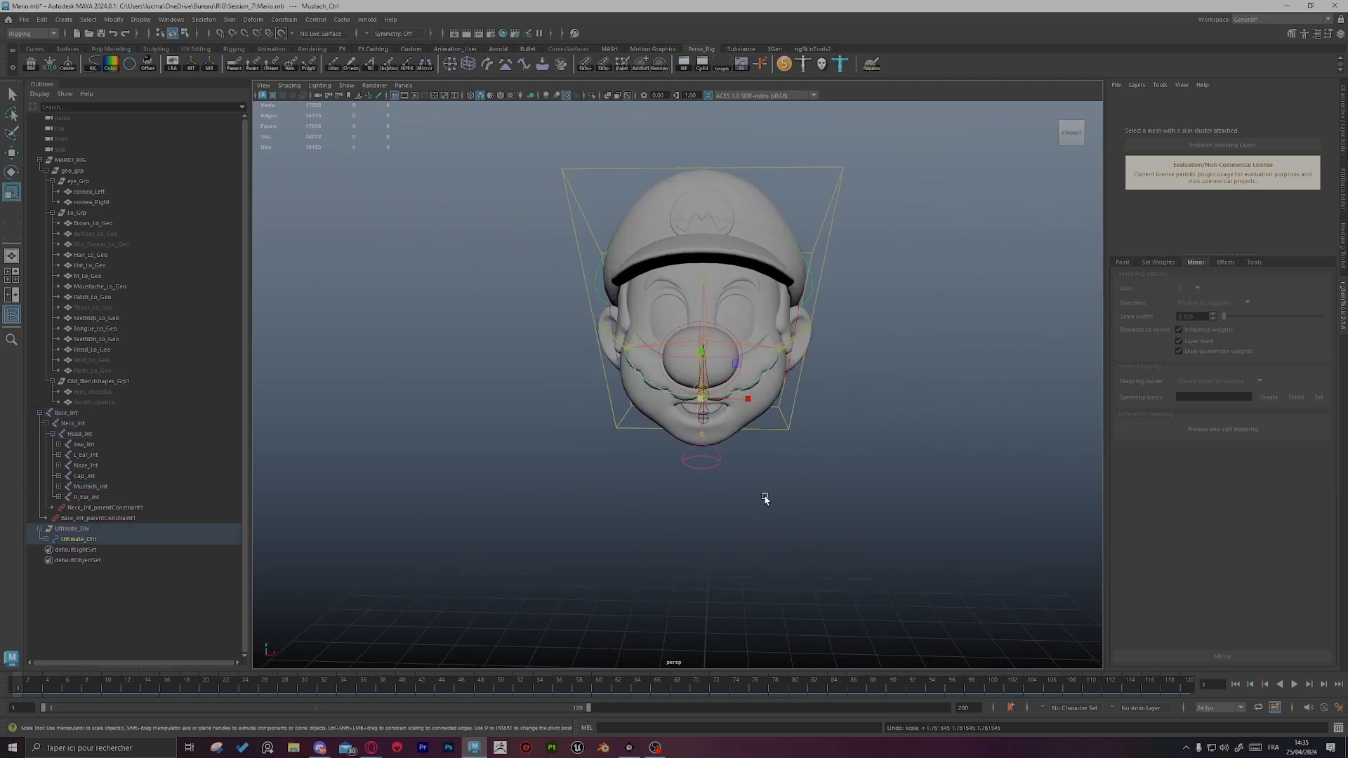
alt+middle_drag(902, 422, 820, 469)
click(819, 469)
Step: Select the head control and rotate the head backwards to expose how the neck deforms
alt+drag(819, 468, 716, 385)
alt+middle_drag(716, 384, 686, 412)
alt+right_drag(686, 412, 1062, 436)
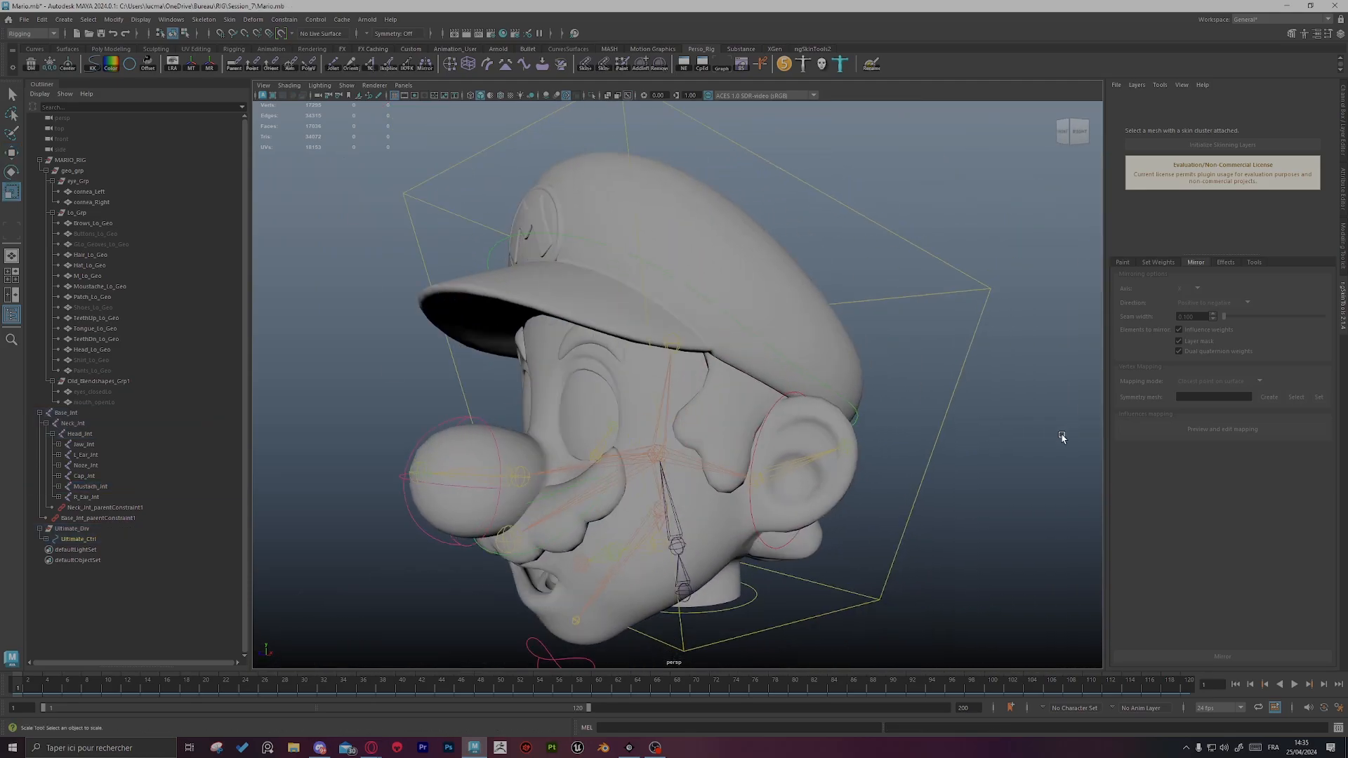
click(931, 249)
scroll(995, 361, down, 3)
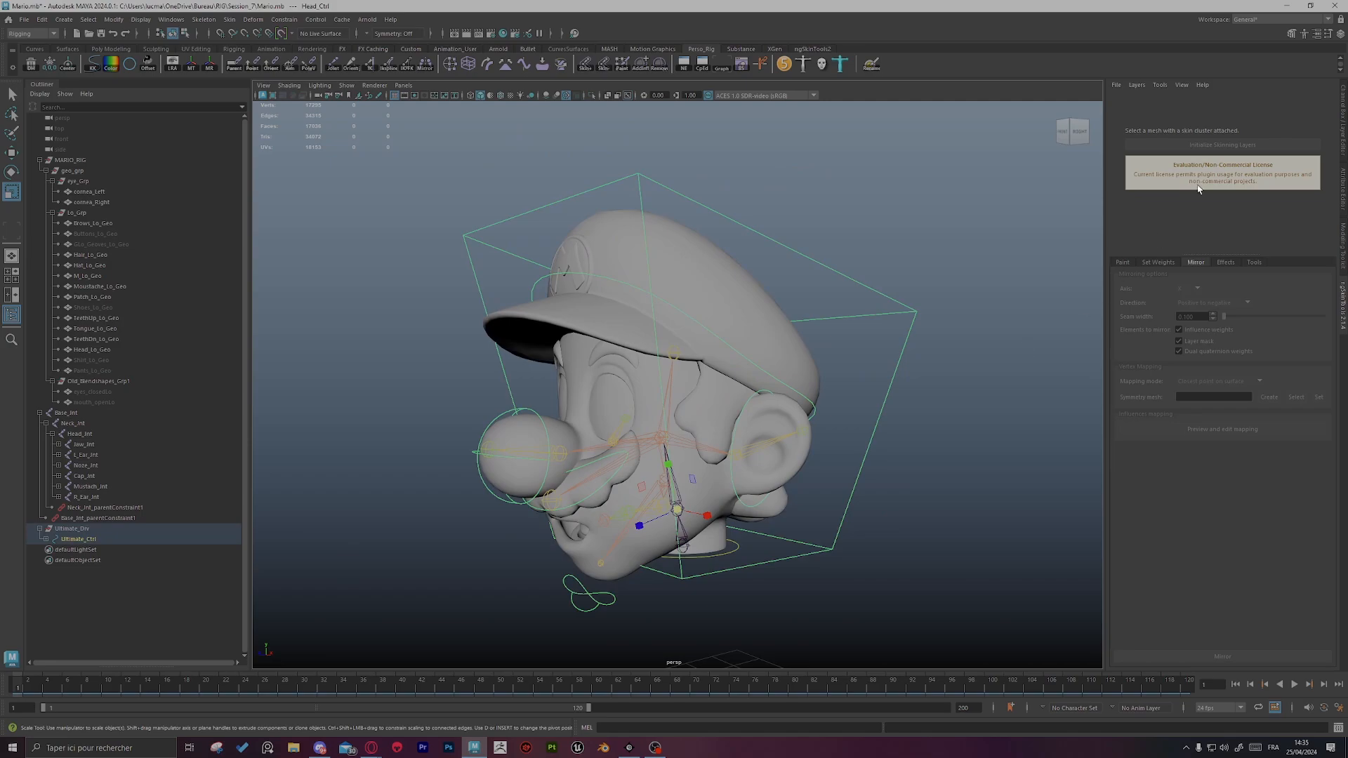
click(939, 349)
alt+drag(939, 349, 911, 449)
alt+middle_drag(911, 450, 868, 407)
key(e)
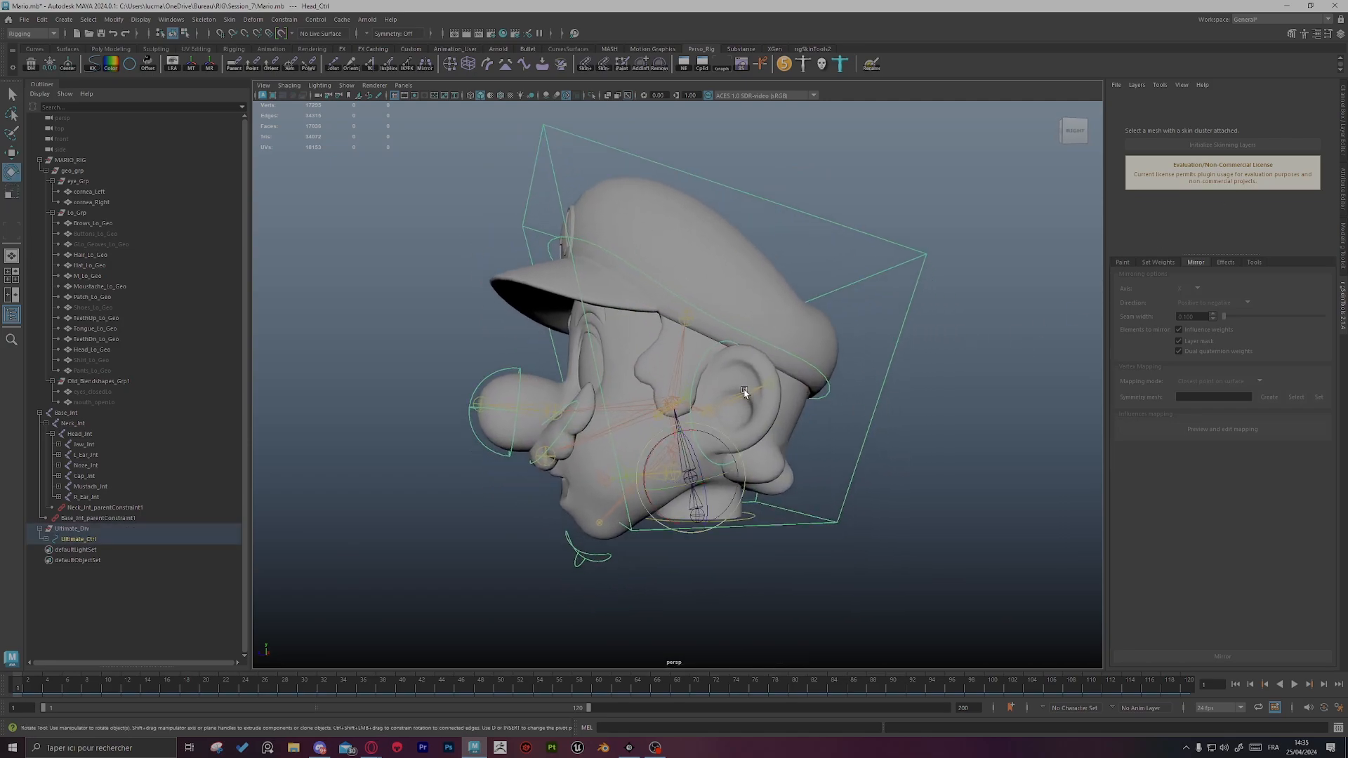
drag(666, 441, 695, 428)
alt+middle_drag(695, 427, 706, 337)
alt+right_drag(705, 337, 674, 506)
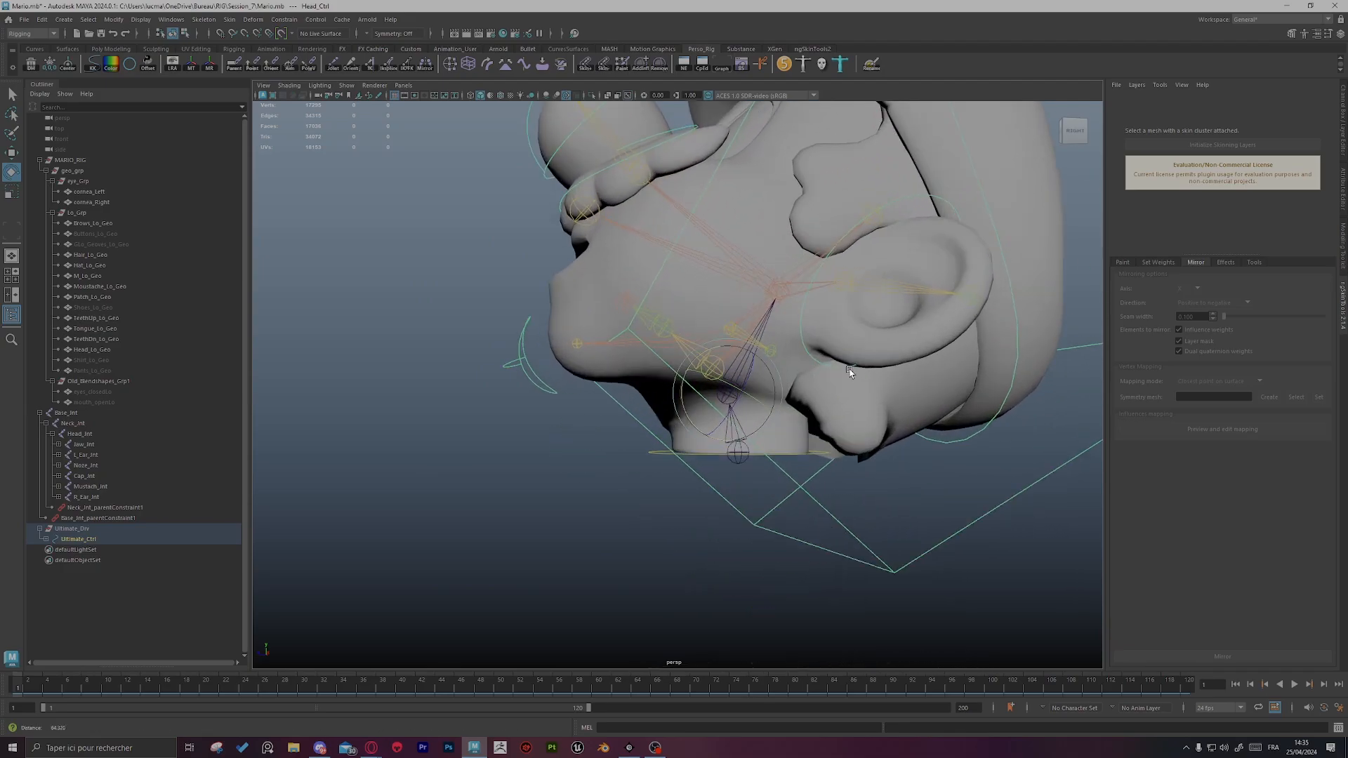
Step: Select the head mesh and start painting its skin weights in ngSkinTools
alt+drag(674, 505, 655, 493)
click(634, 450)
alt+drag(634, 450, 551, 379)
alt+right_drag(551, 379, 785, 486)
alt+drag(785, 486, 828, 519)
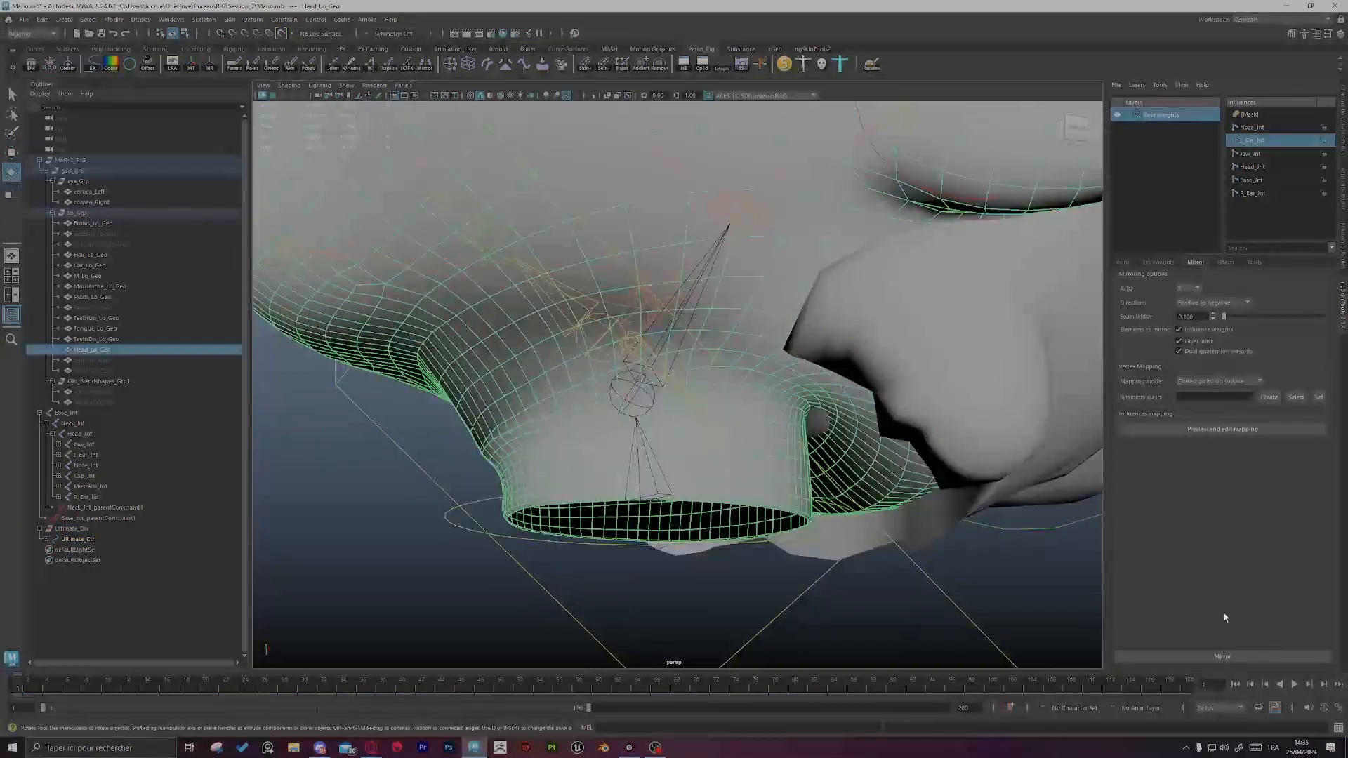
click(1122, 263)
click(1180, 654)
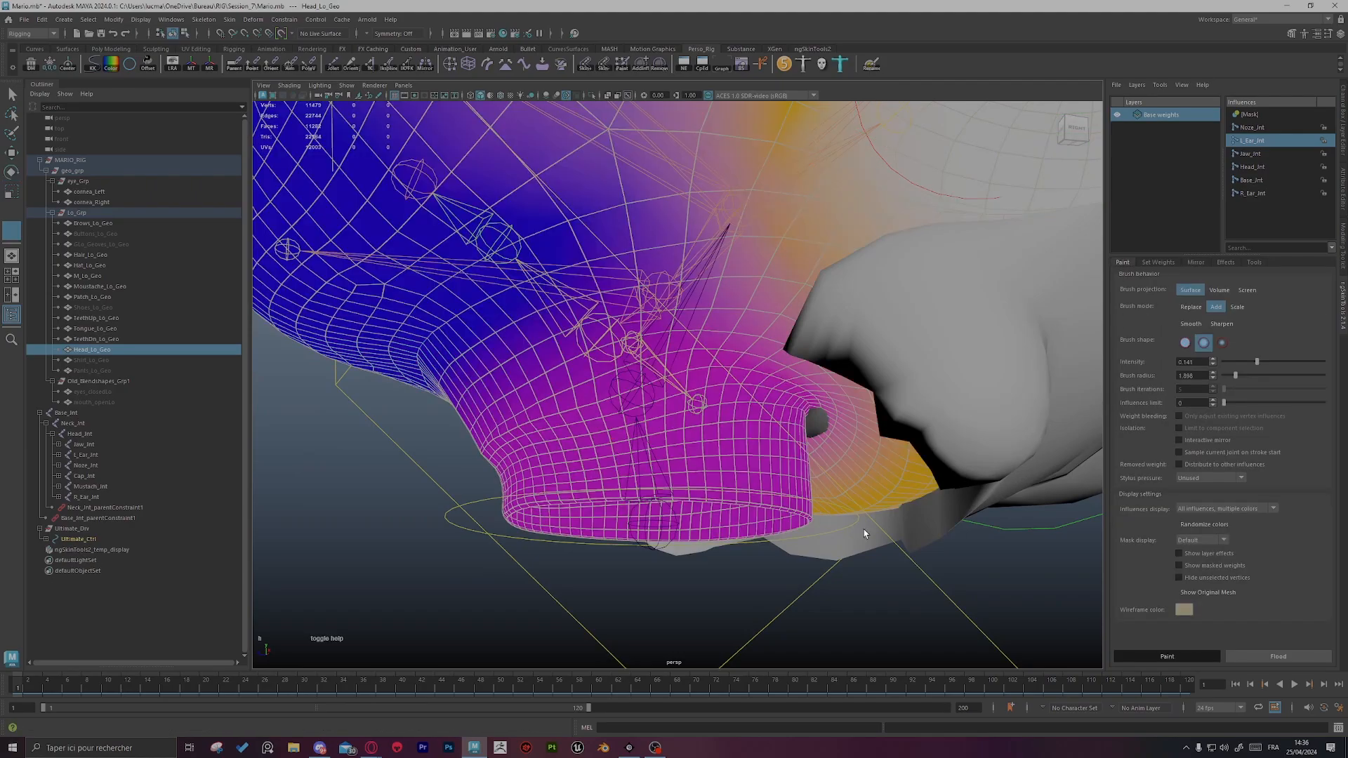
Step: Pick the Base_Jnt influence, enlarge the brush and add its weight around the upper neck under the jaw
mouse_move(618, 433)
alt+mouse_down()
mouse_move(665, 422)
mouse_move(573, 462)
alt+mouse_up()
key(s)
alt+middle_drag(561, 475, 599, 465)
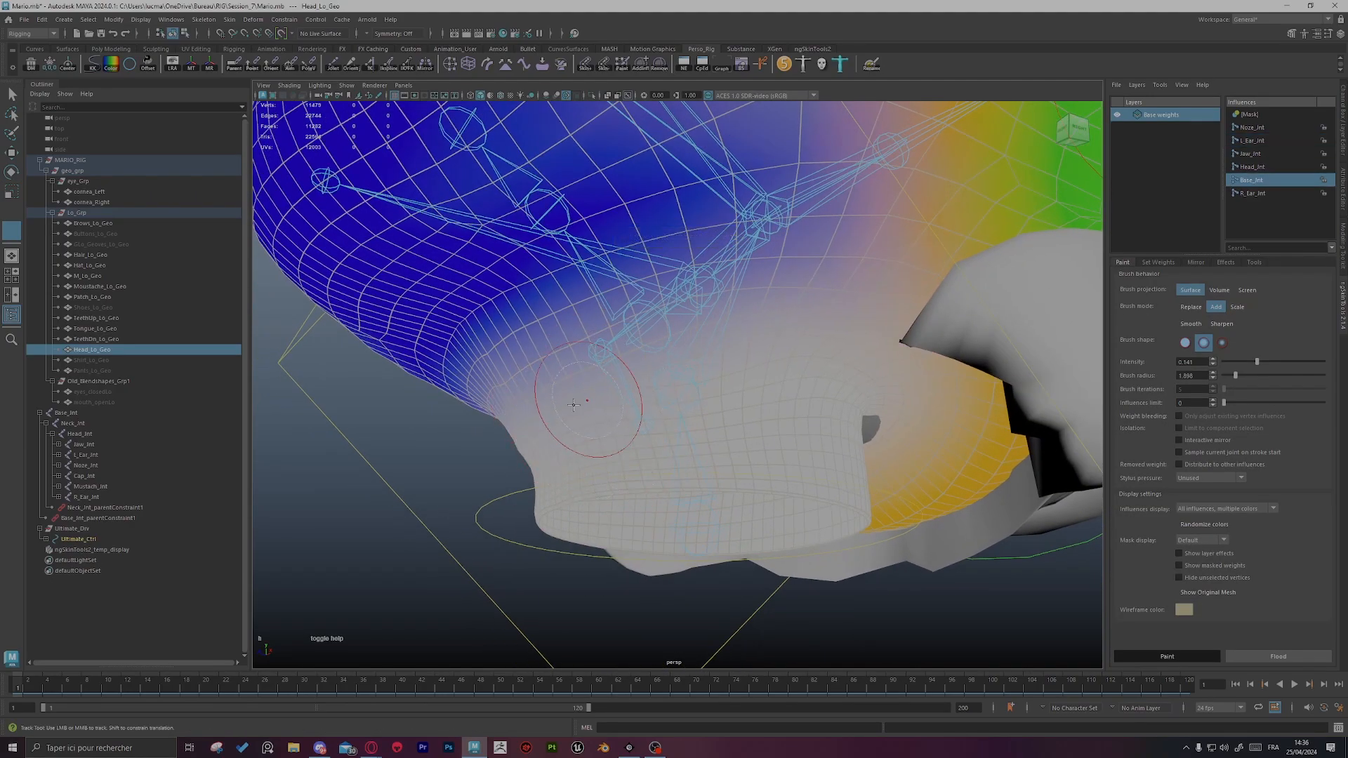
key(b)
mouse_move(561, 399)
mouse_down()
mouse_move(599, 400)
mouse_move(526, 374)
mouse_move(721, 349)
mouse_up()
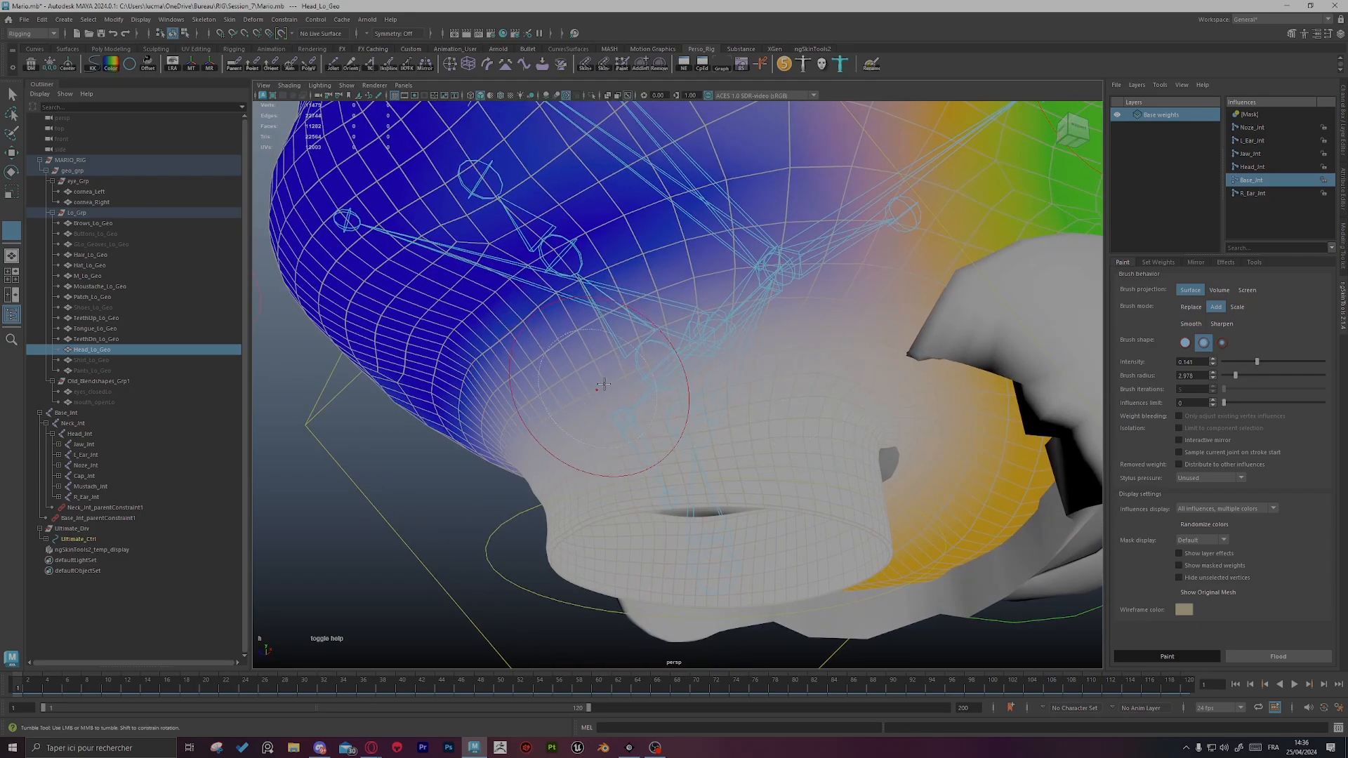
alt+drag(563, 445, 498, 414)
alt+middle_drag(498, 414, 640, 409)
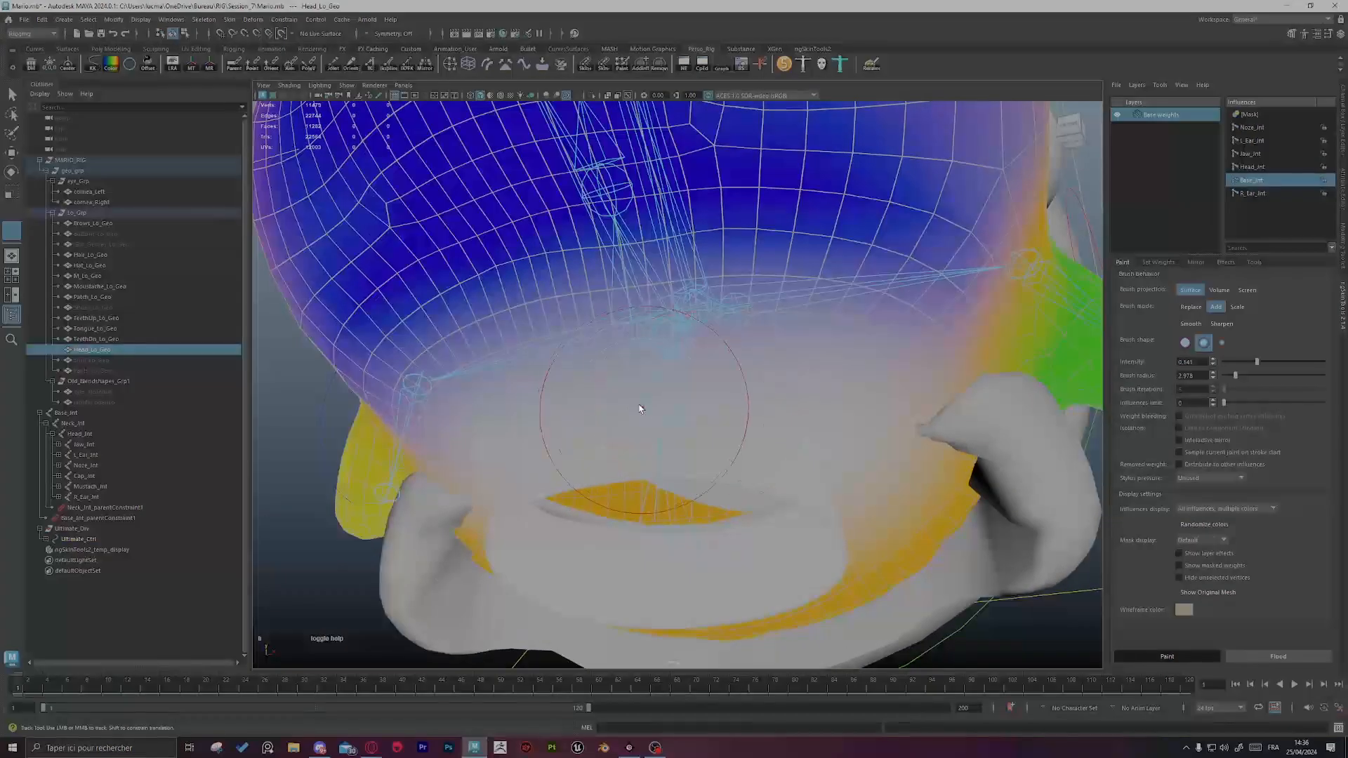
drag(558, 404, 618, 346)
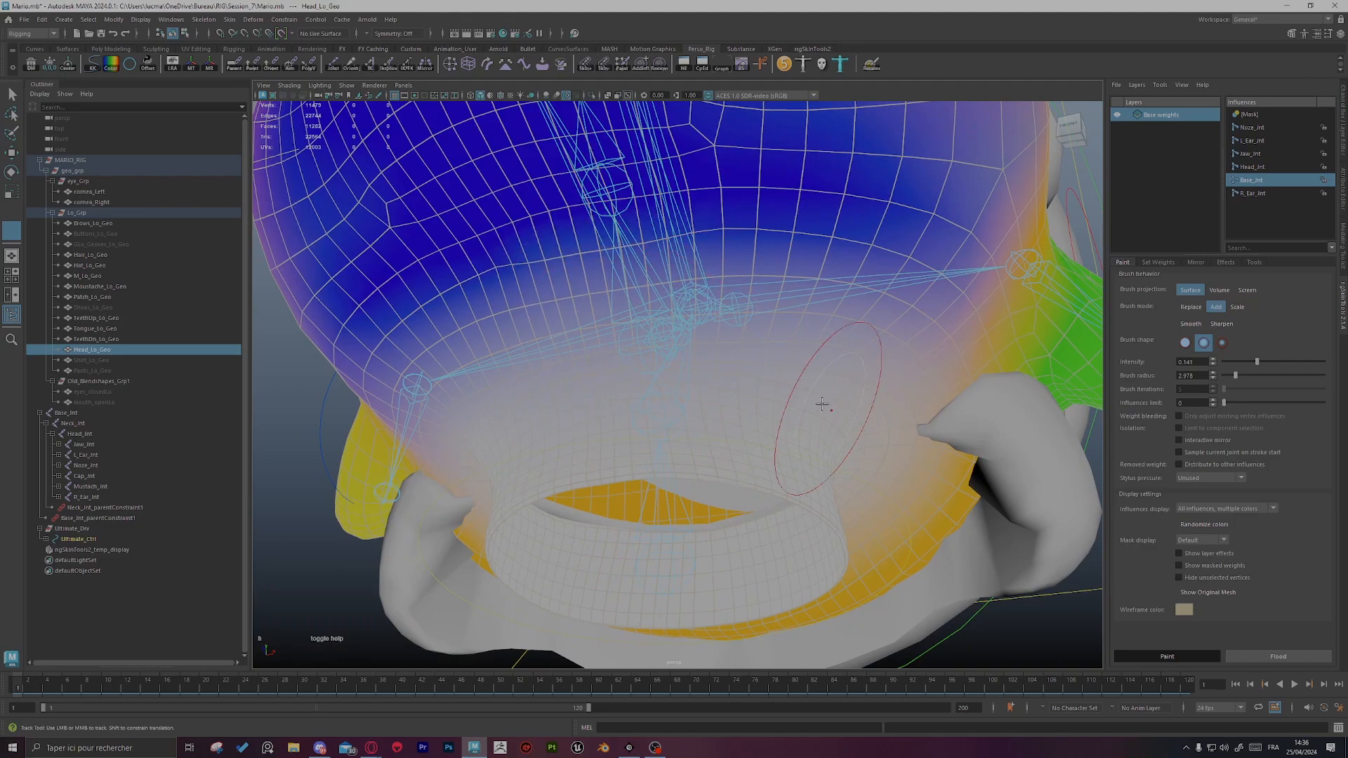
Step: Examine the painted neck weights and deformation from the side, underneath and behind the head
alt+drag(812, 391, 673, 311)
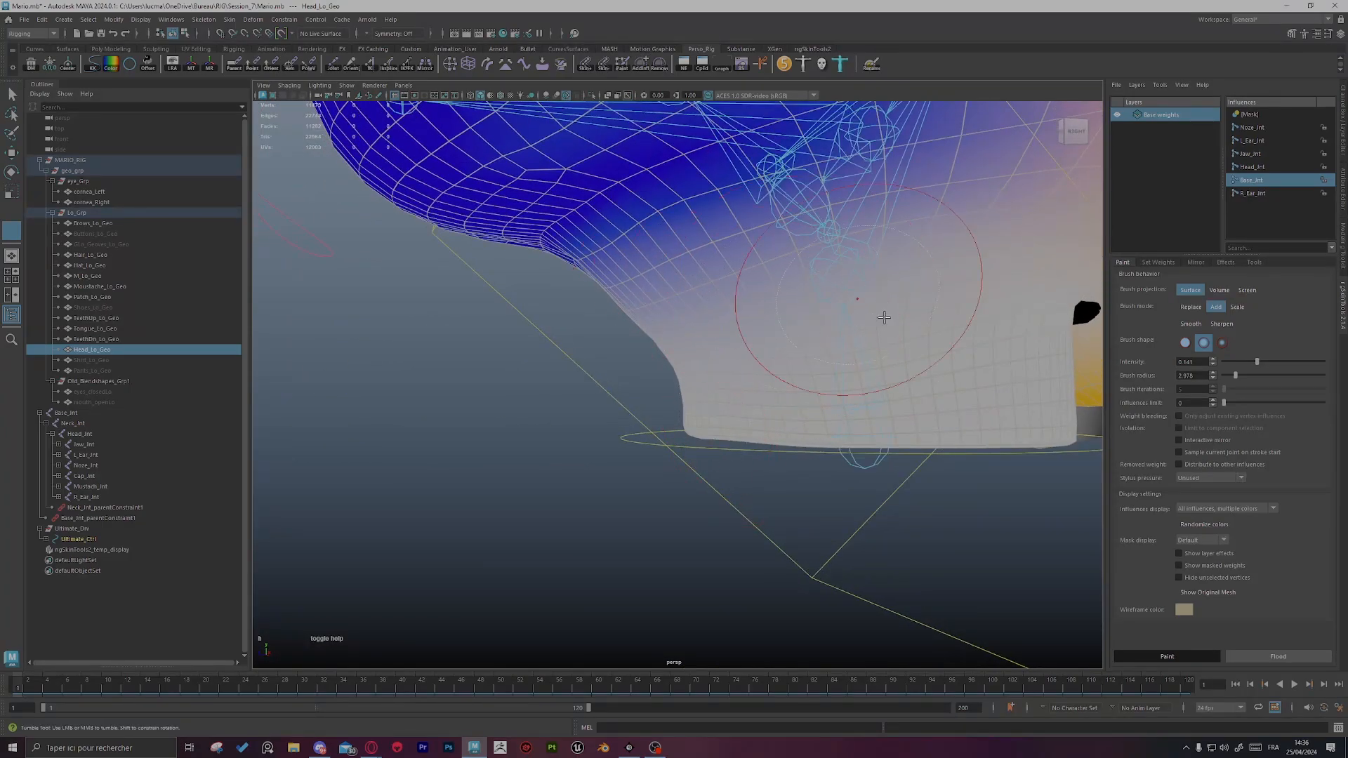
scroll(828, 292, up, 5)
alt+drag(842, 256, 793, 277)
alt+drag(855, 239, 775, 253)
scroll(876, 289, down, 3)
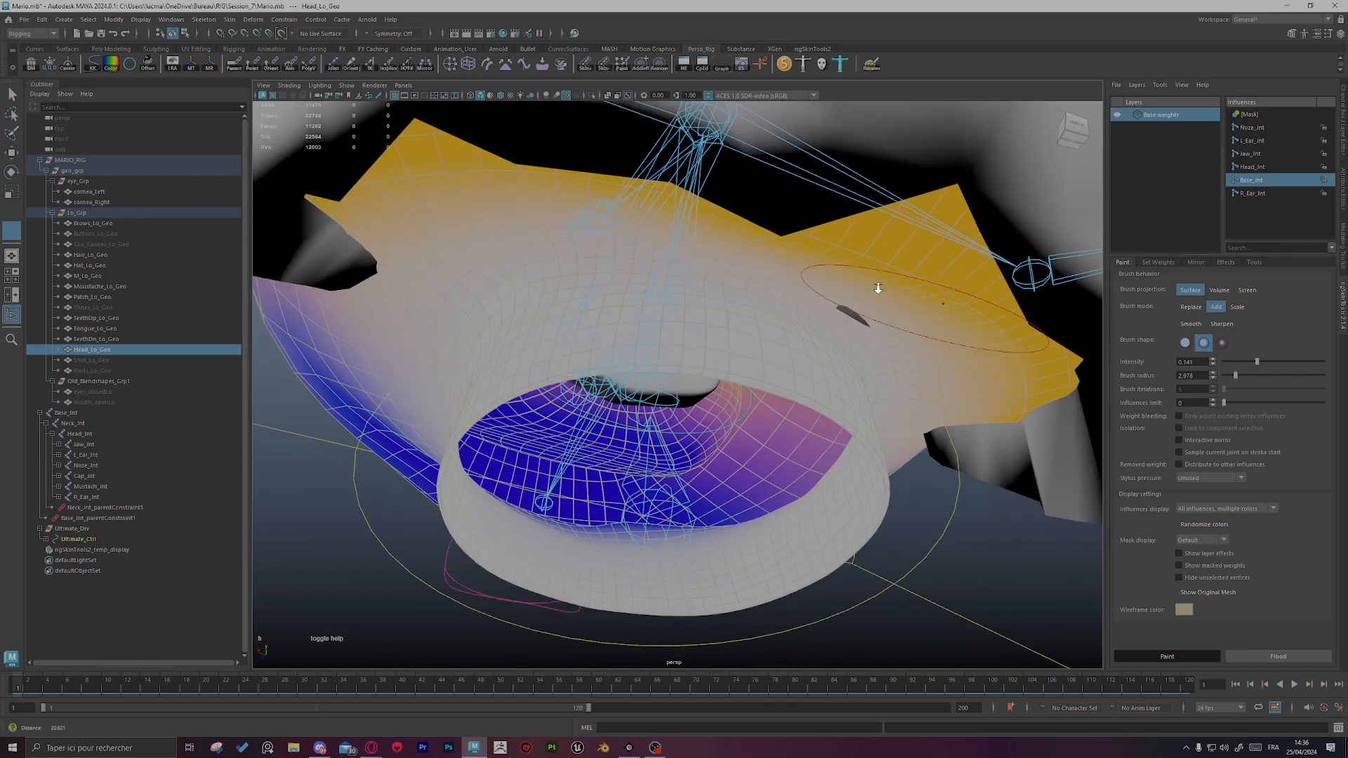
alt+drag(875, 288, 744, 314)
alt+right_drag(743, 313, 526, 292)
mouse_move(526, 292)
alt+mouse_down()
mouse_move(554, 299)
mouse_move(571, 327)
alt+mouse_up()
mouse_move(571, 327)
alt+right_down()
mouse_move(655, 340)
mouse_move(812, 405)
alt+right_up()
mouse_move(811, 405)
alt+mouse_down()
mouse_move(742, 396)
mouse_move(856, 470)
alt+mouse_up()
Step: Mirror the head's skin weights from positive to negative, leave weight painting and deselect the mesh
click(1194, 262)
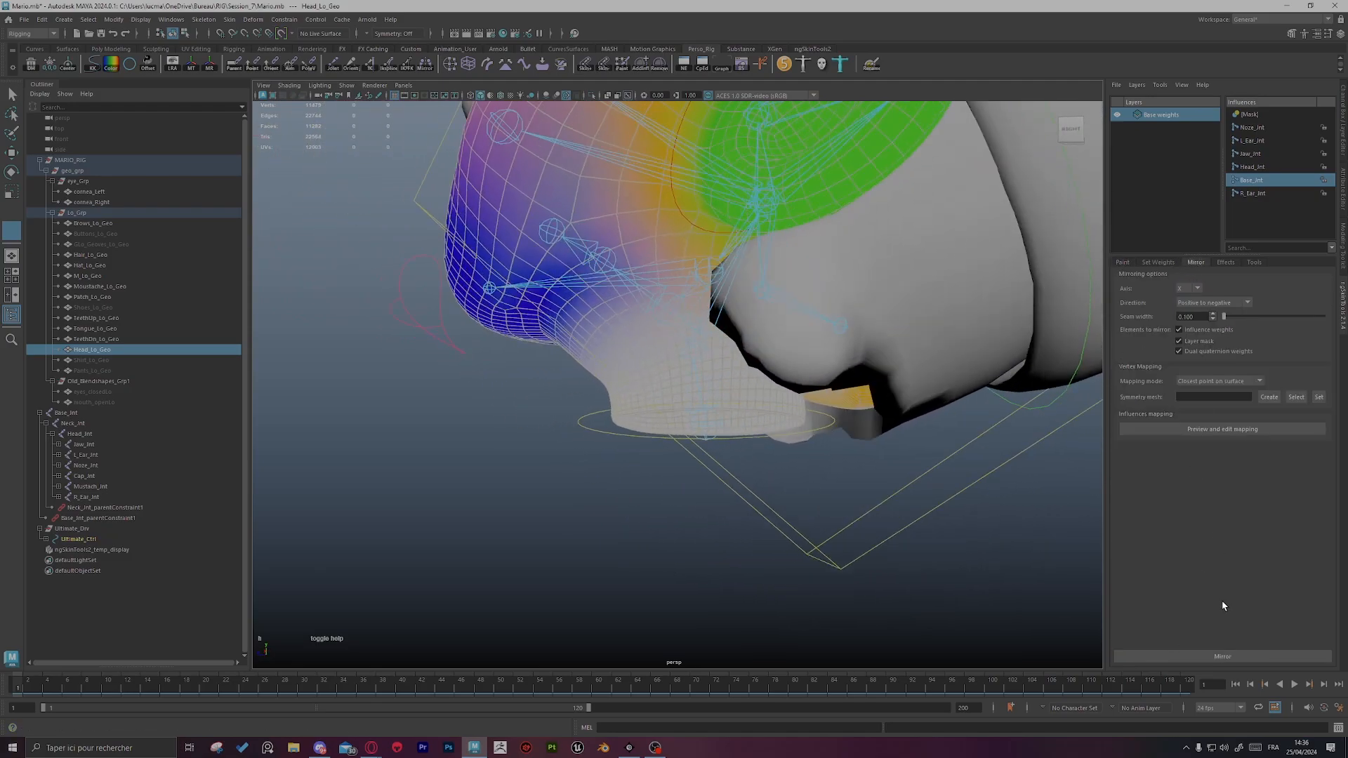
alt+drag(741, 502, 793, 495)
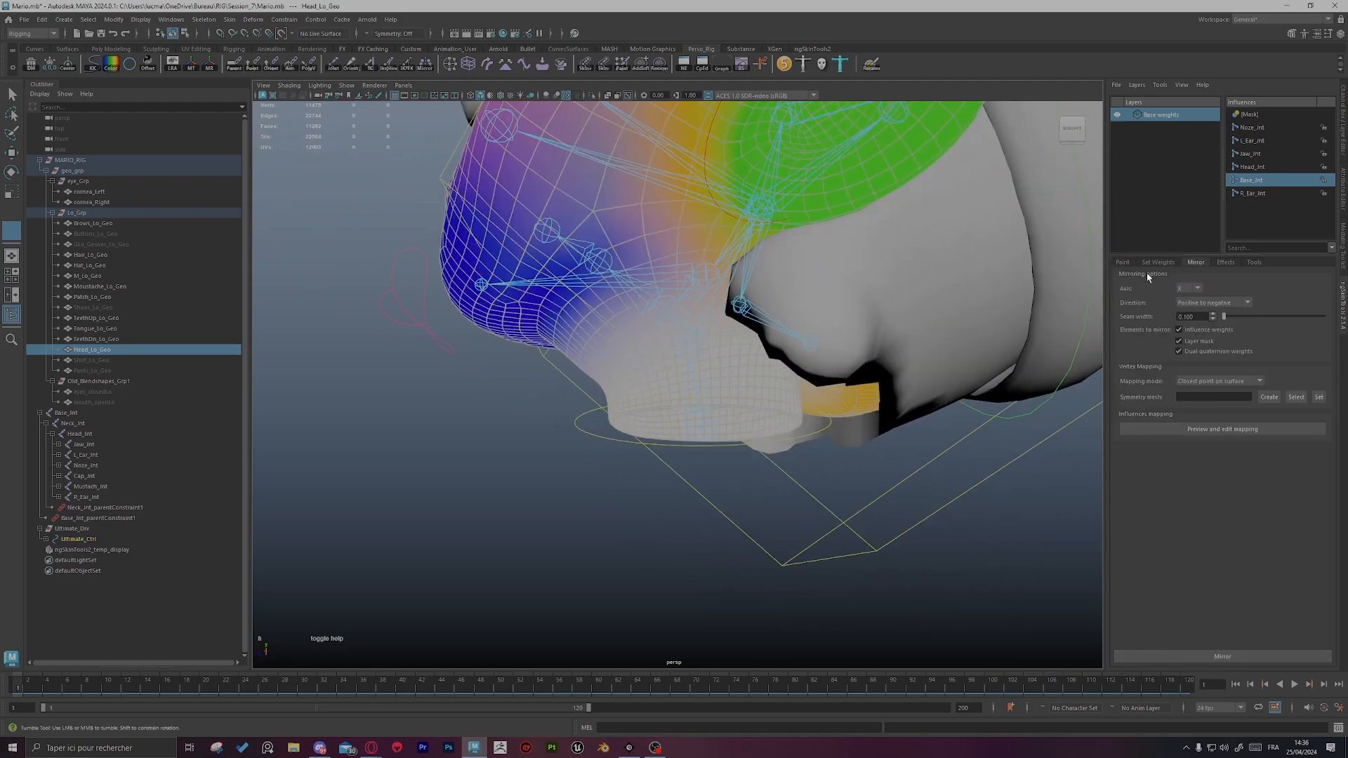
click(1122, 262)
key(q)
click(620, 483)
Step: Select the head control, rotate it in several directions to test the neck deformation and undo the test rotations
scroll(794, 504, down, 4)
click(801, 458)
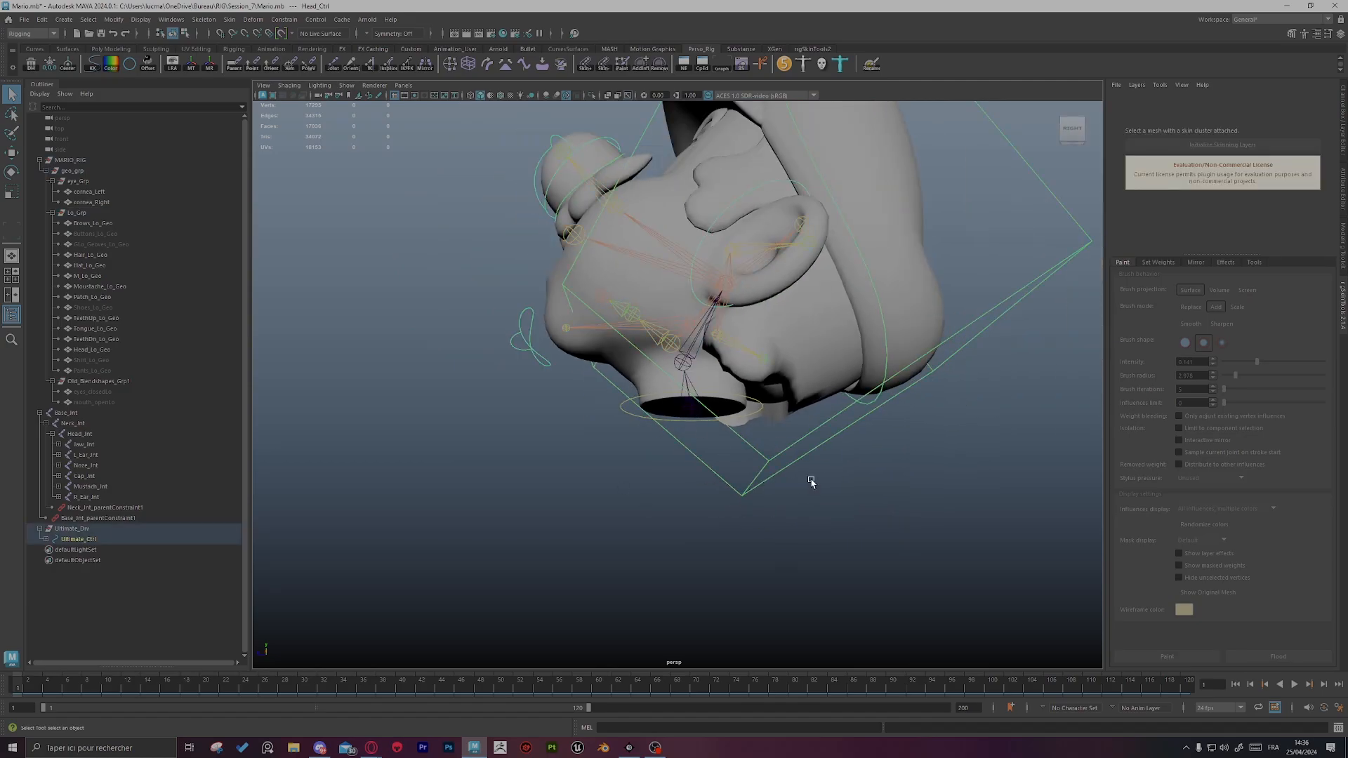
drag(652, 329, 493, 386)
alt+right_drag(494, 387, 708, 398)
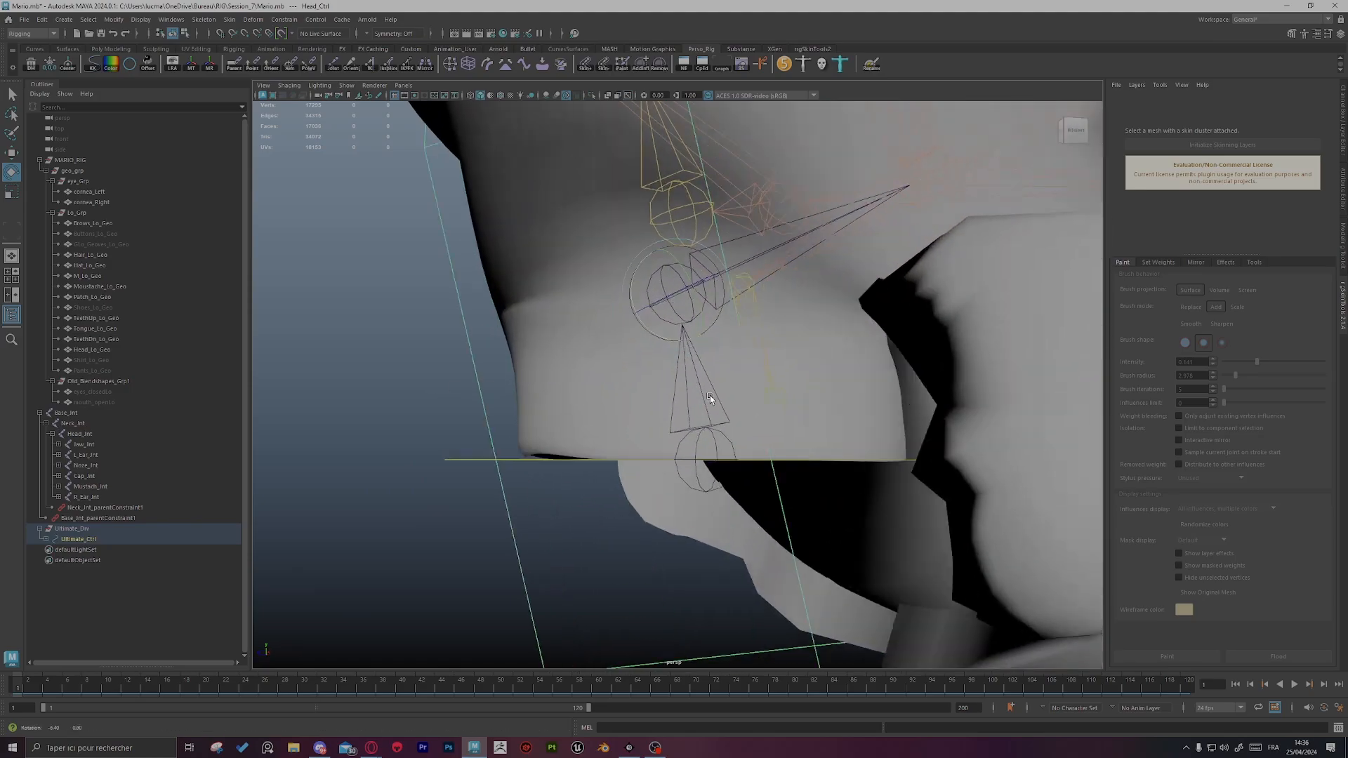
click(581, 300)
alt+drag(580, 300, 871, 358)
key(ctrl+z)
key(ctrl+z)
key(ctrl+z)
key(ctrl+z)
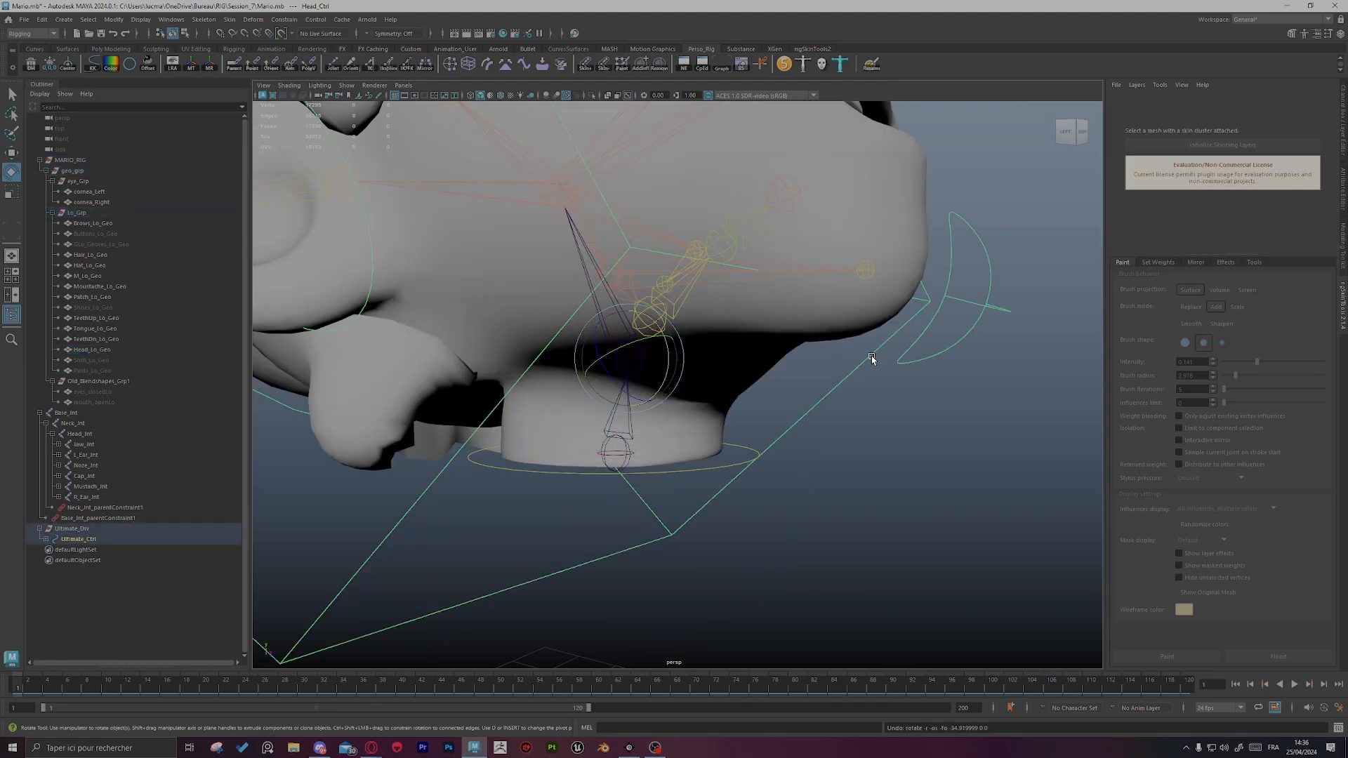
Step: Select the head mesh, switch to the Modeling menu set and apply Set to Face to its normals
click(956, 469)
alt+drag(956, 469, 785, 370)
alt+right_drag(886, 413, 1109, 450)
click(902, 374)
alt+drag(903, 374, 922, 387)
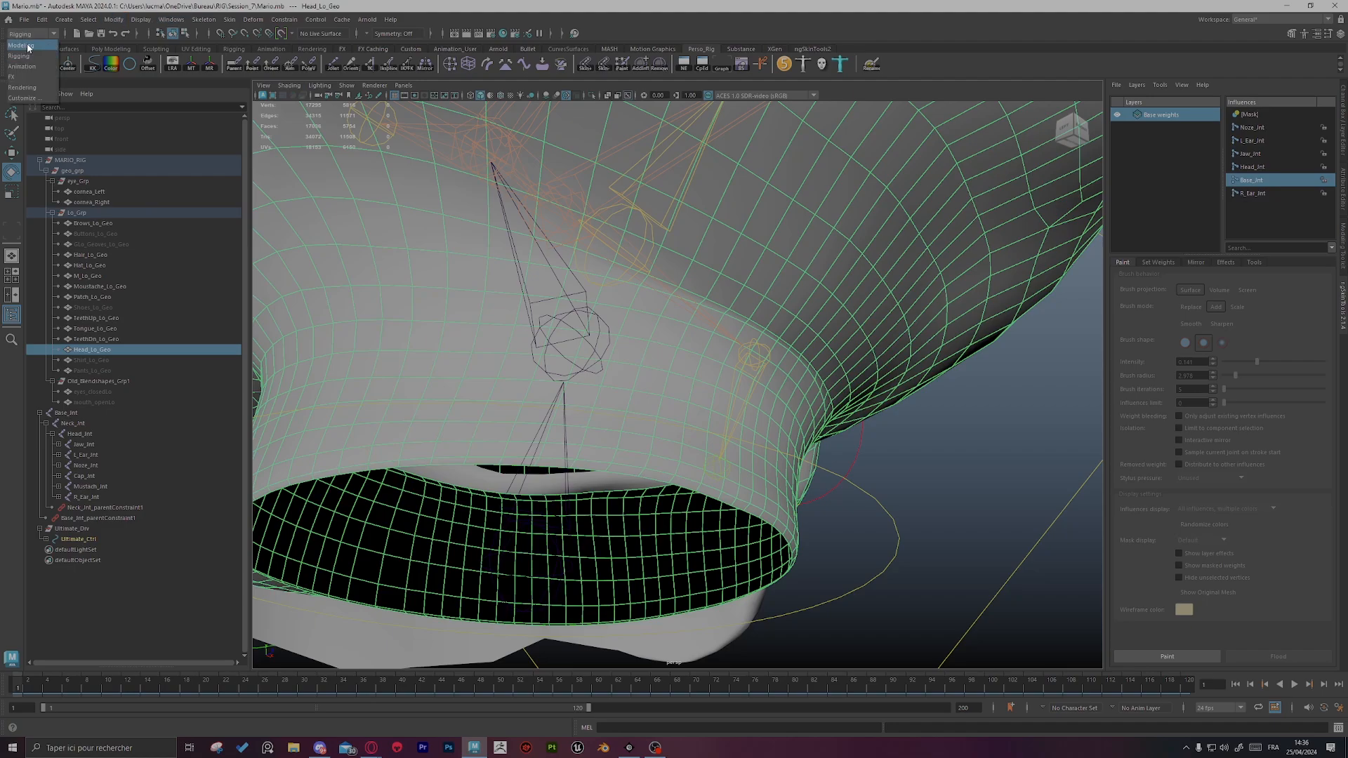
click(22, 46)
click(297, 19)
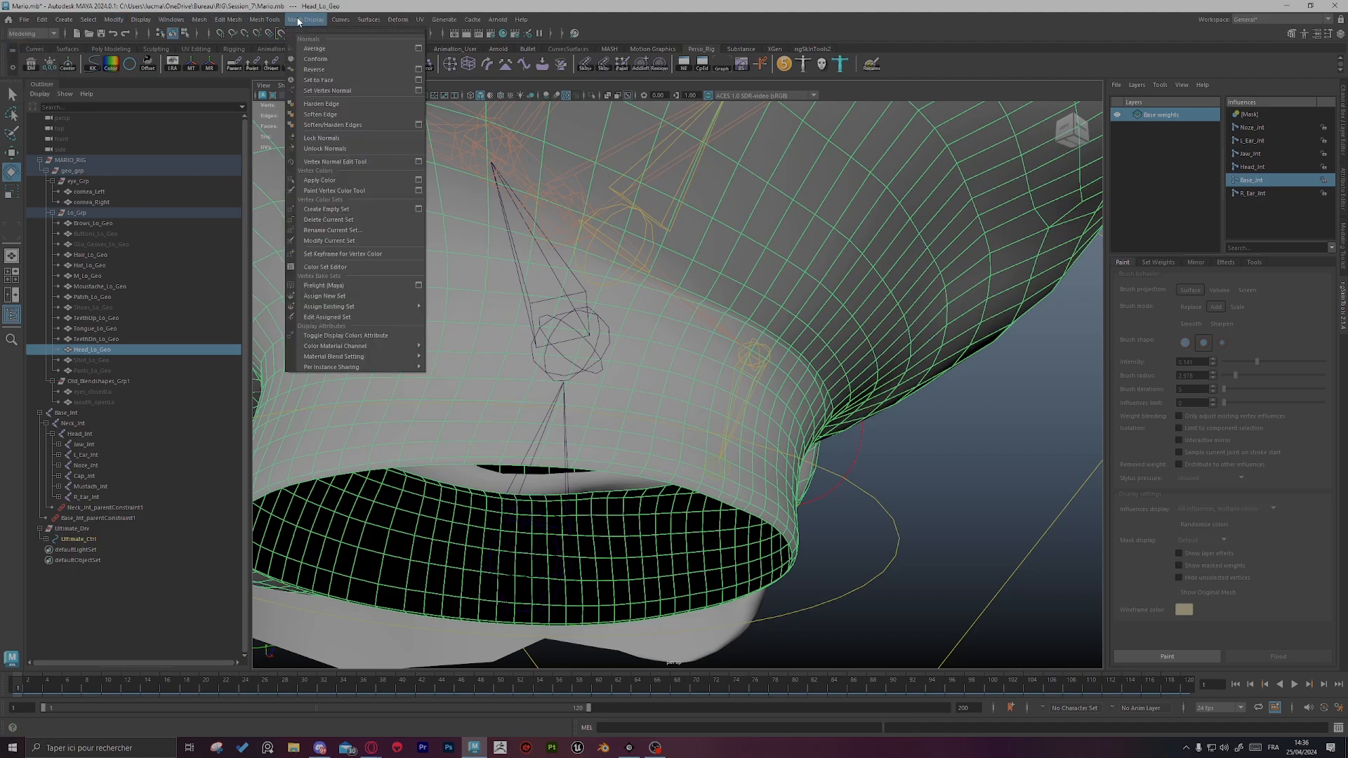
click(327, 82)
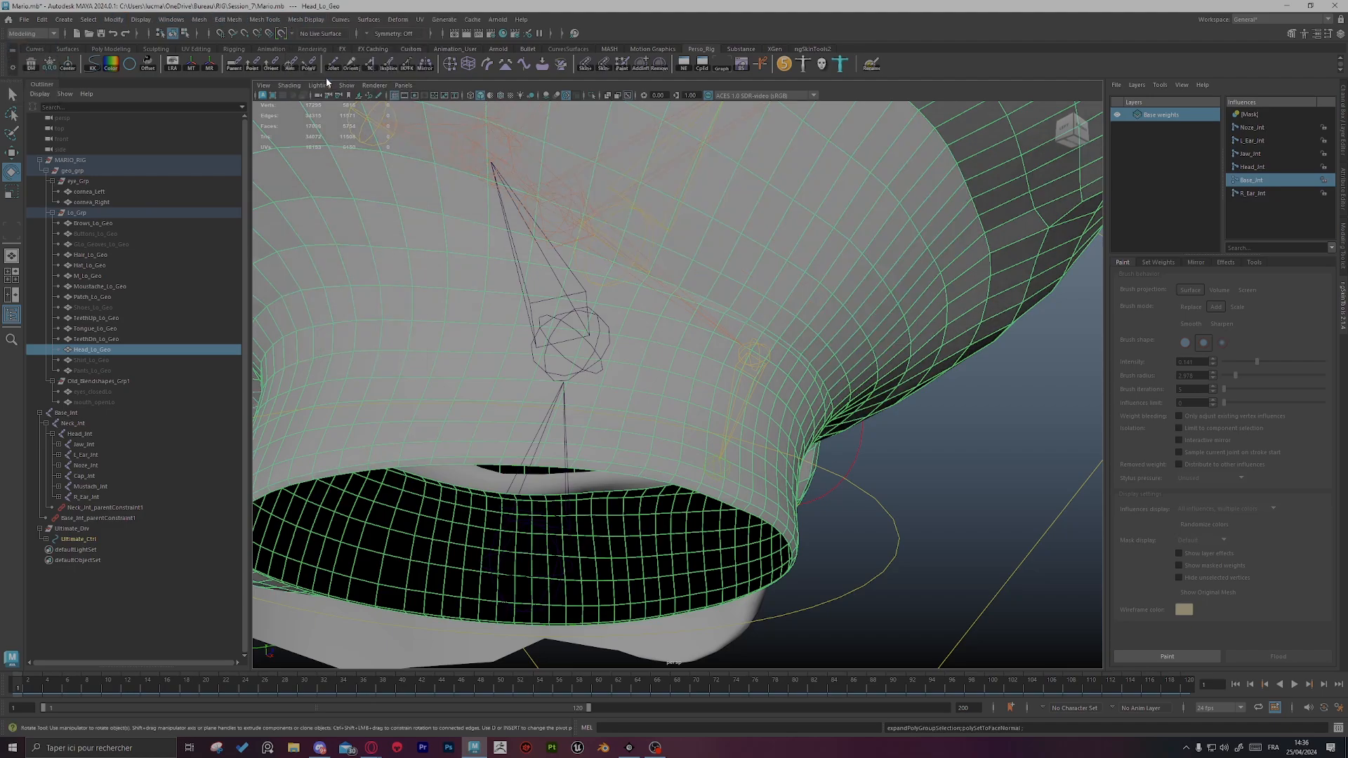
alt+drag(874, 309, 712, 270)
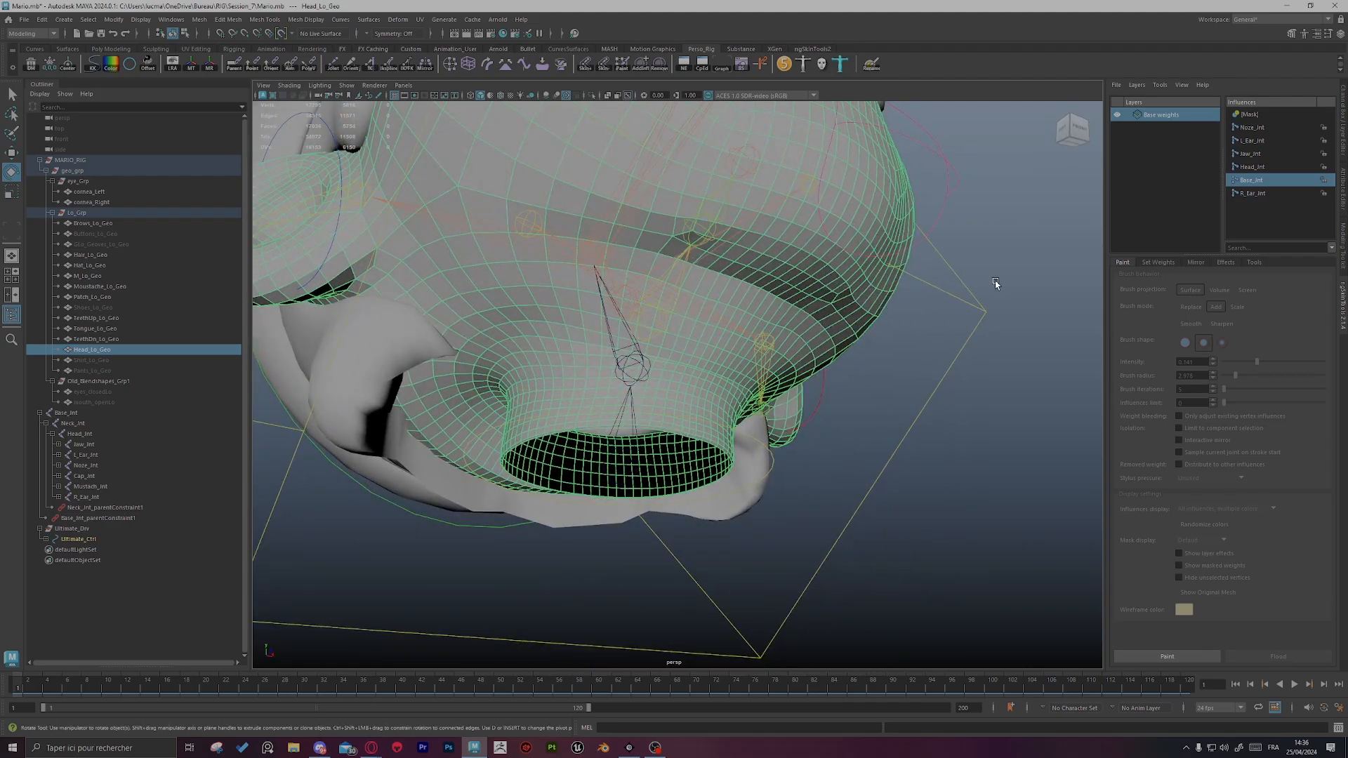
click(917, 370)
alt+drag(918, 370, 827, 389)
click(624, 328)
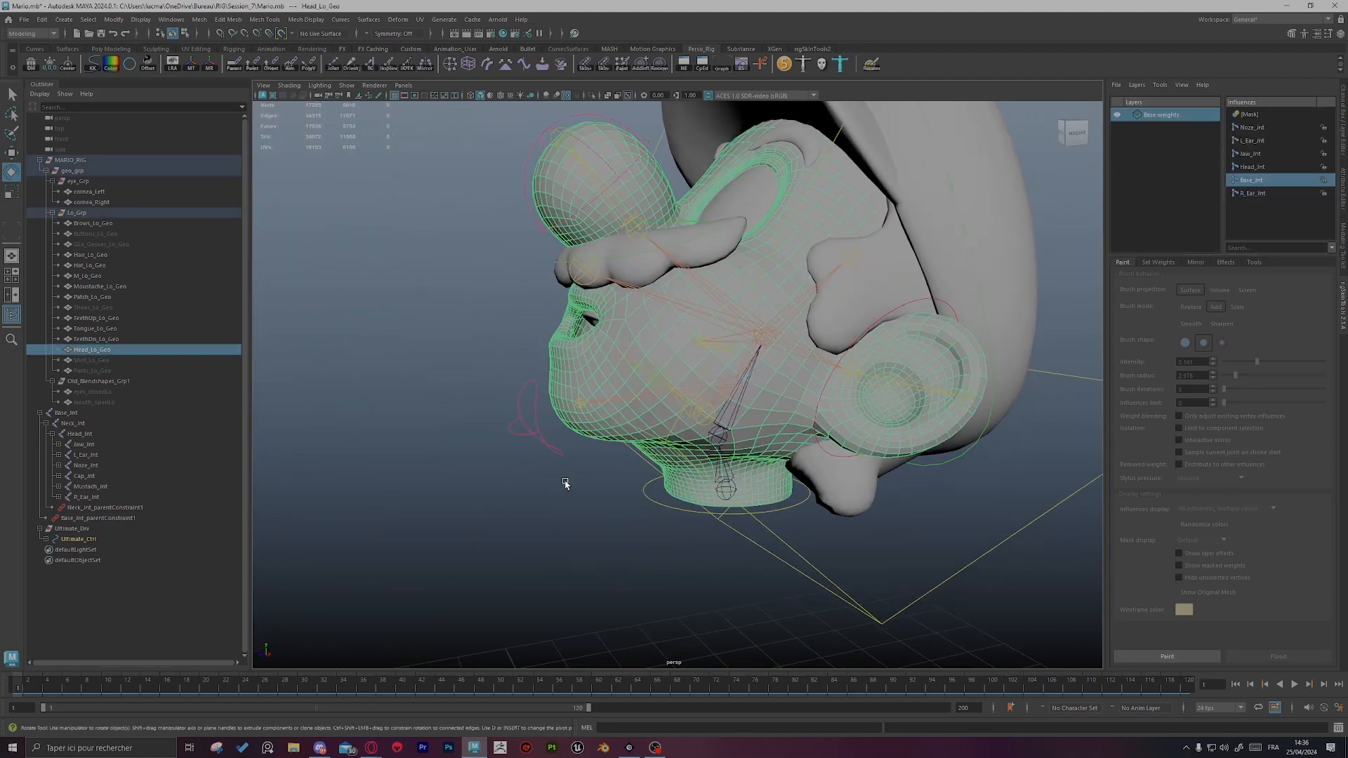
Step: Soften the edges of the head mesh and deselect it
shift+right_click(408, 311)
shift+right_drag(408, 313, 673, 515)
click(550, 545)
Step: Tilt the head back with its control and examine the jaw and neck deformation from the side and underneath
alt+drag(494, 592, 888, 495)
alt+right_drag(964, 509, 807, 478)
alt+drag(807, 477, 844, 496)
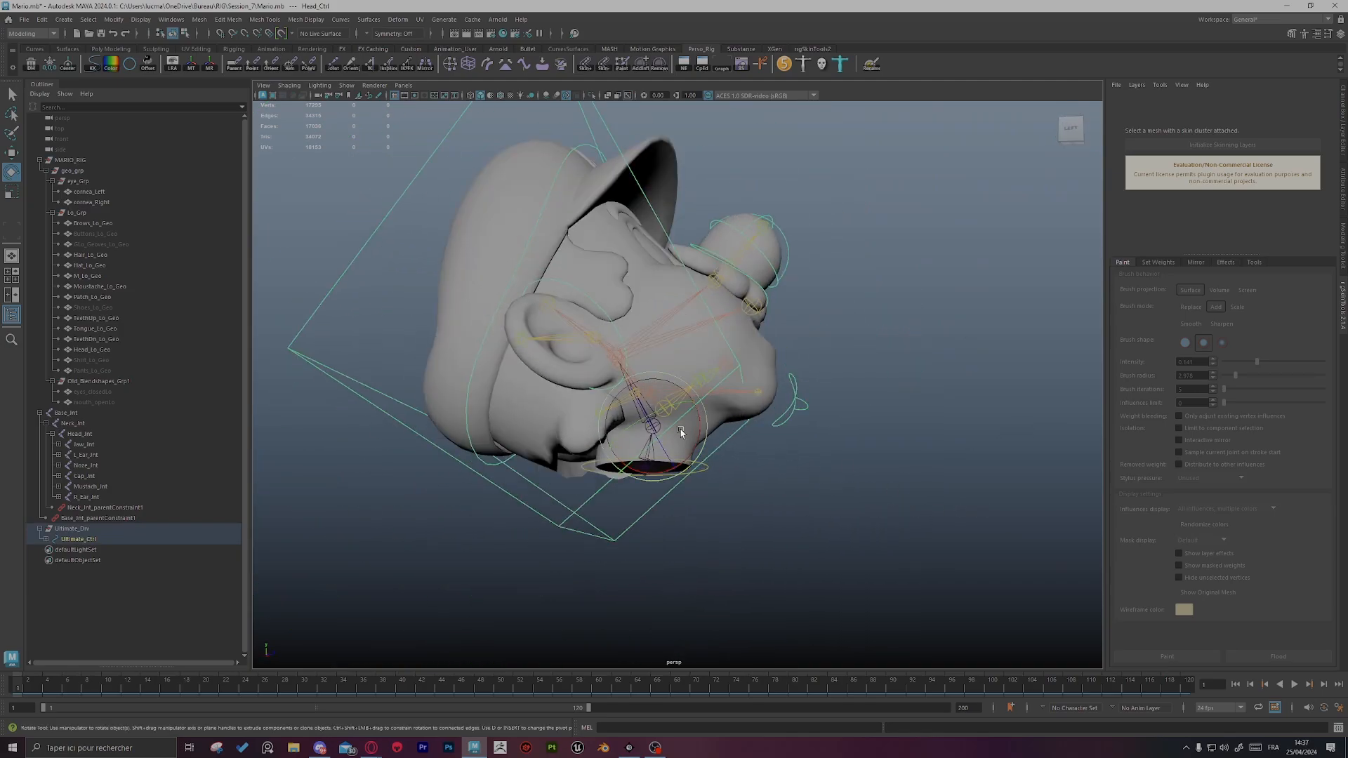
alt+drag(698, 421, 779, 428)
alt+right_drag(779, 428, 911, 457)
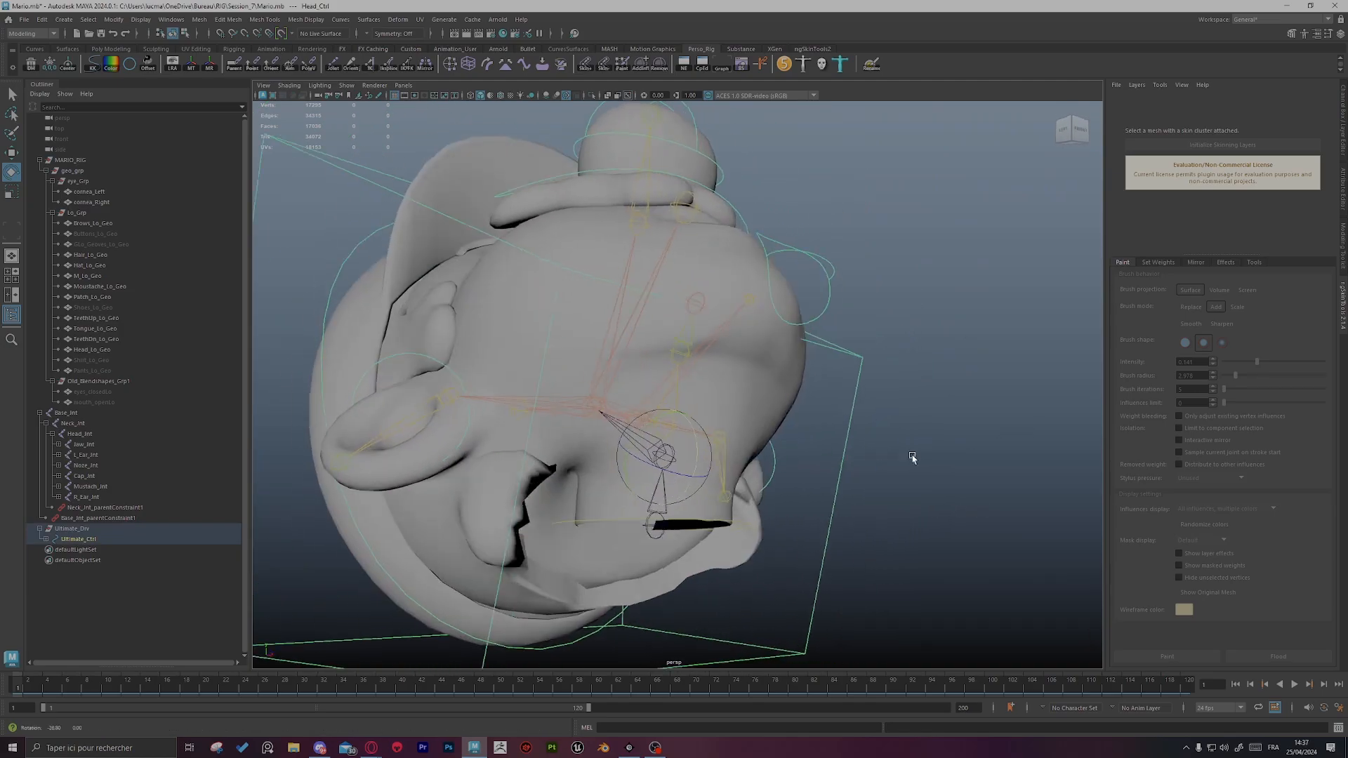
click(765, 397)
alt+drag(804, 402, 542, 364)
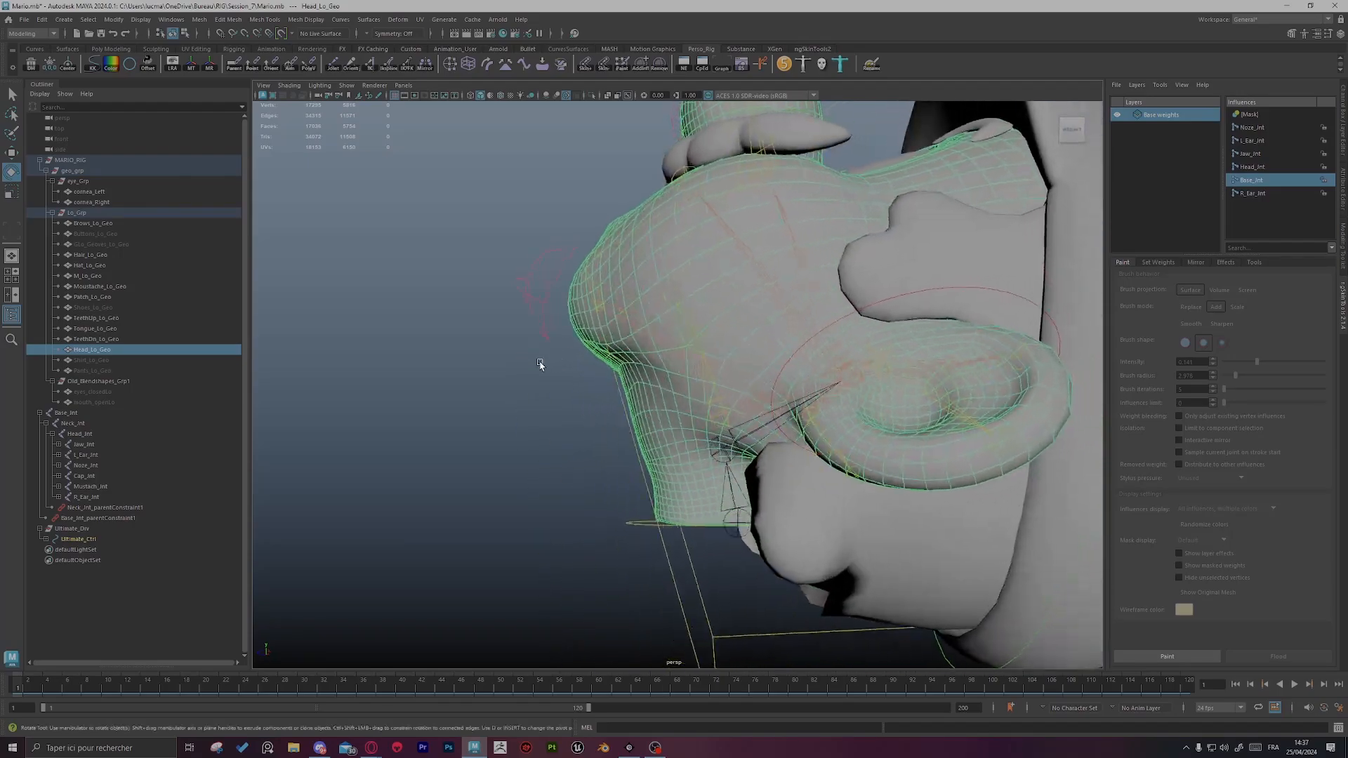
click(542, 394)
alt+drag(542, 432, 731, 445)
click(723, 481)
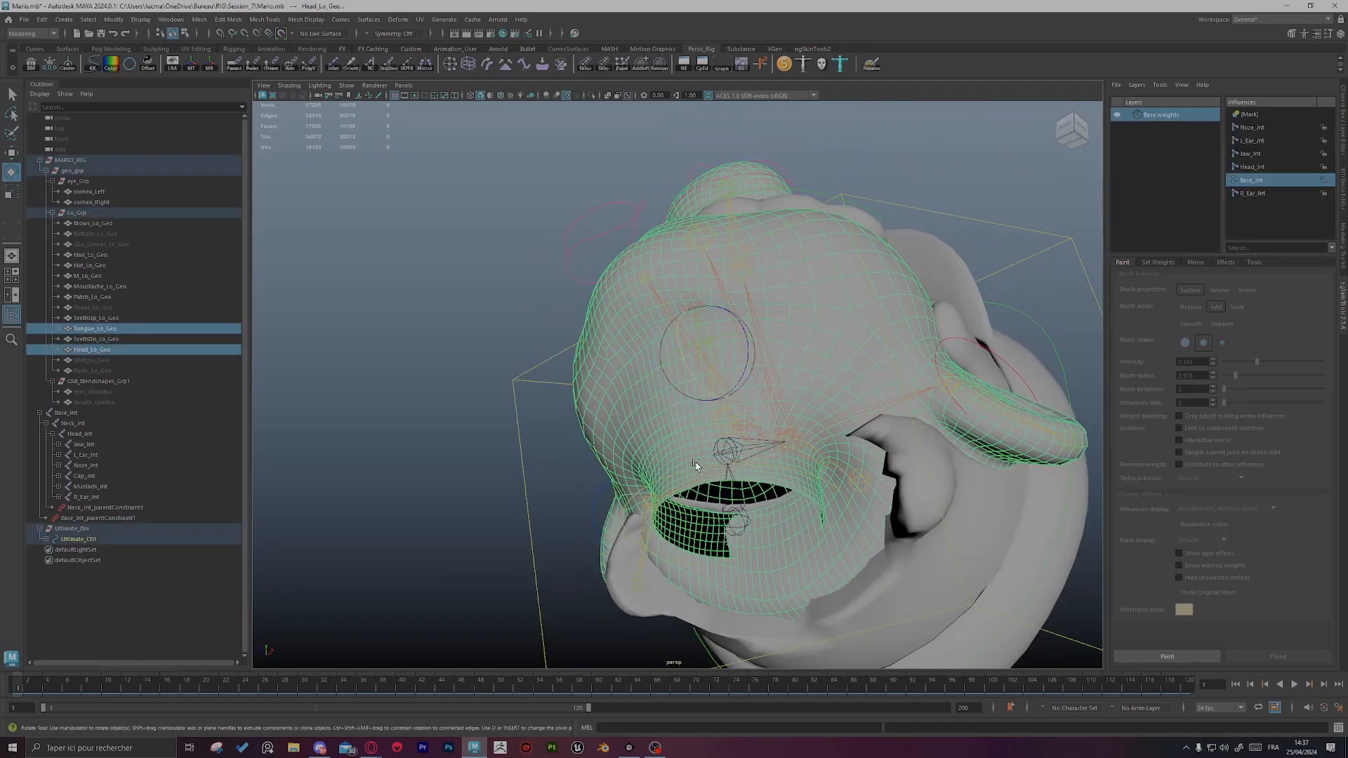
click(420, 438)
alt+drag(419, 439, 568, 442)
alt+right_drag(568, 442, 749, 451)
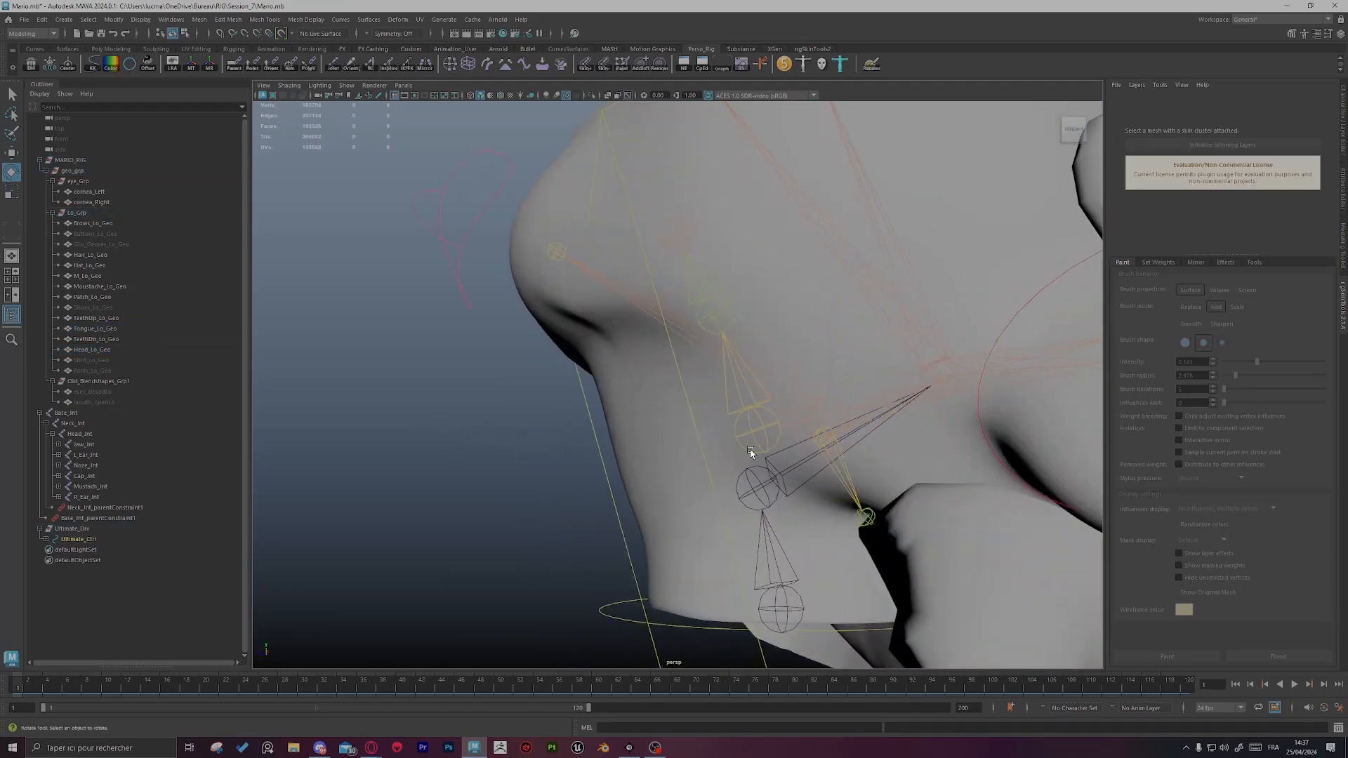
Step: Select the head mesh, enter weight painting to check the jaw area and mirror the skin weights on X from positive to negative
click(669, 378)
alt+right_drag(669, 379, 913, 574)
click(1167, 655)
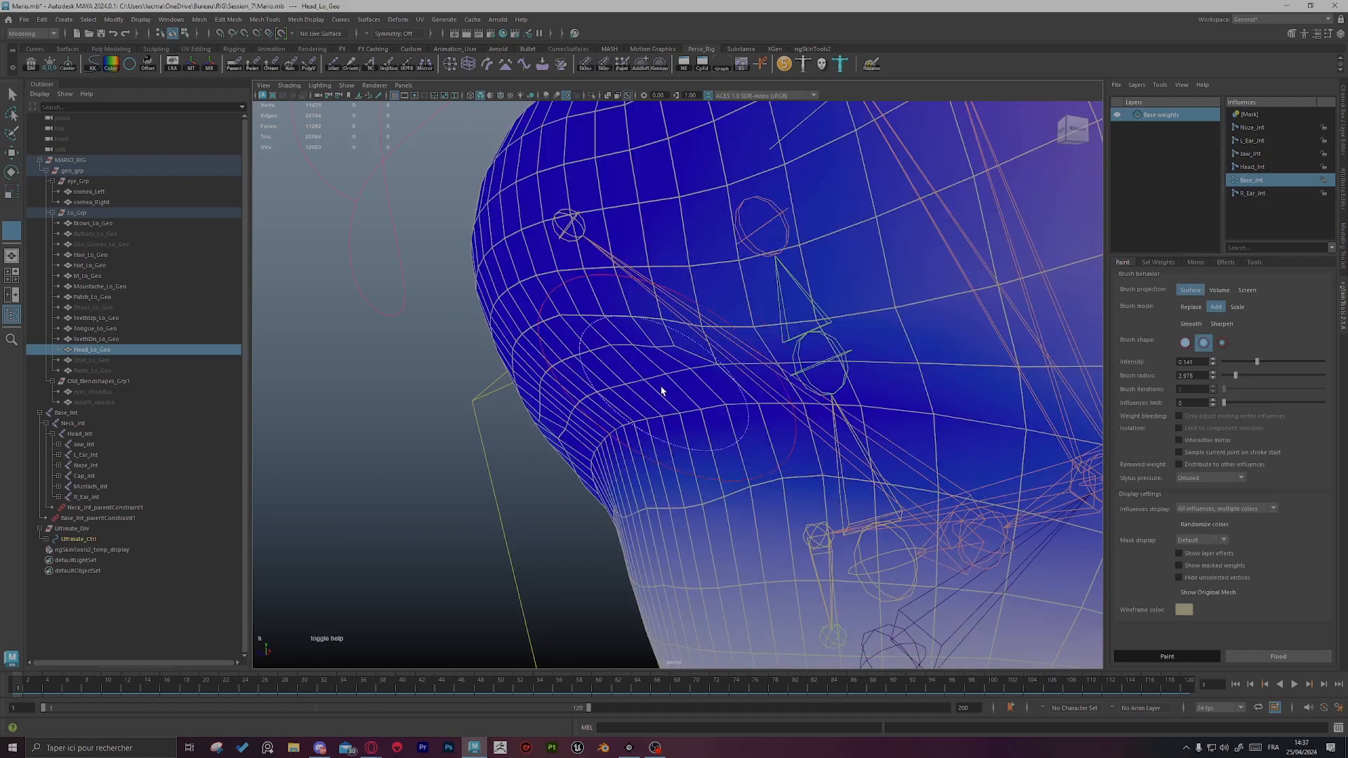
alt+drag(628, 358, 786, 372)
alt+right_drag(786, 372, 655, 382)
alt+middle_drag(809, 341, 719, 310)
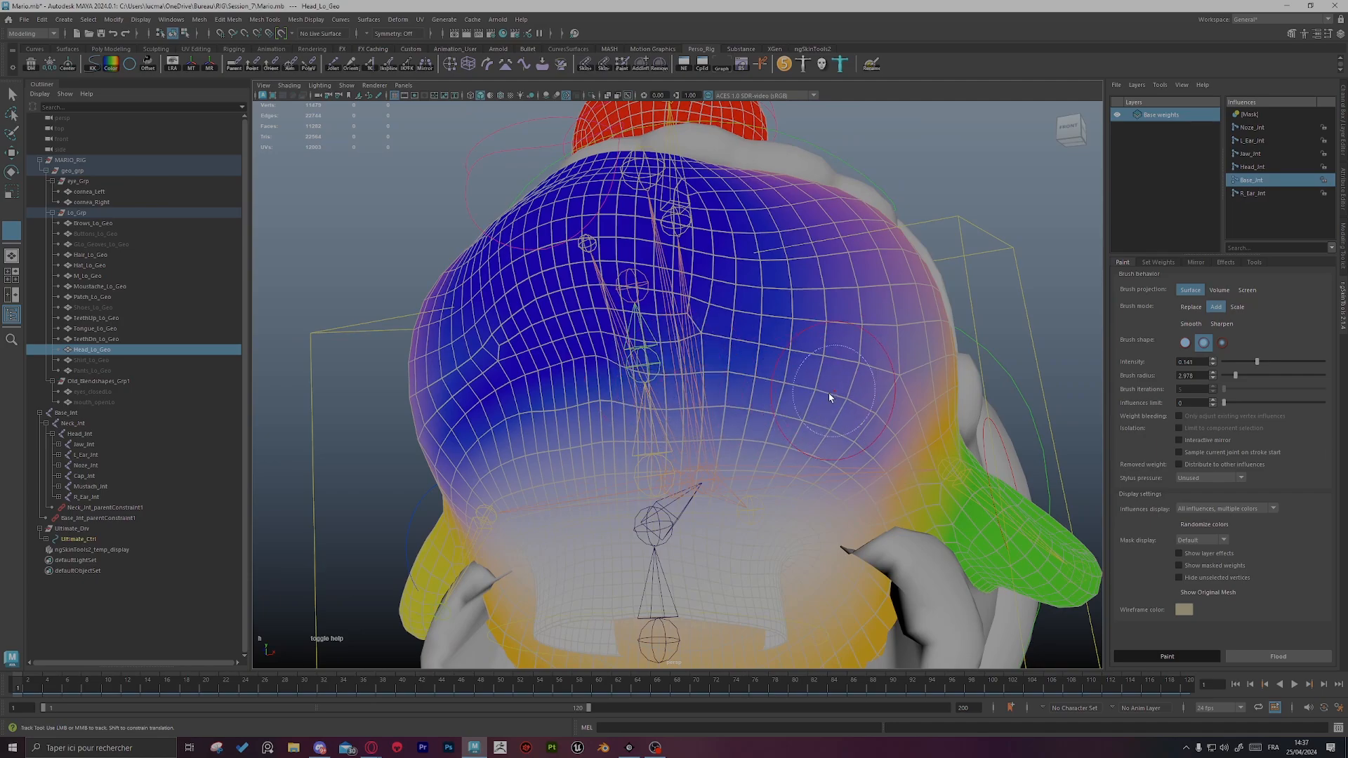
alt+drag(829, 398, 1174, 459)
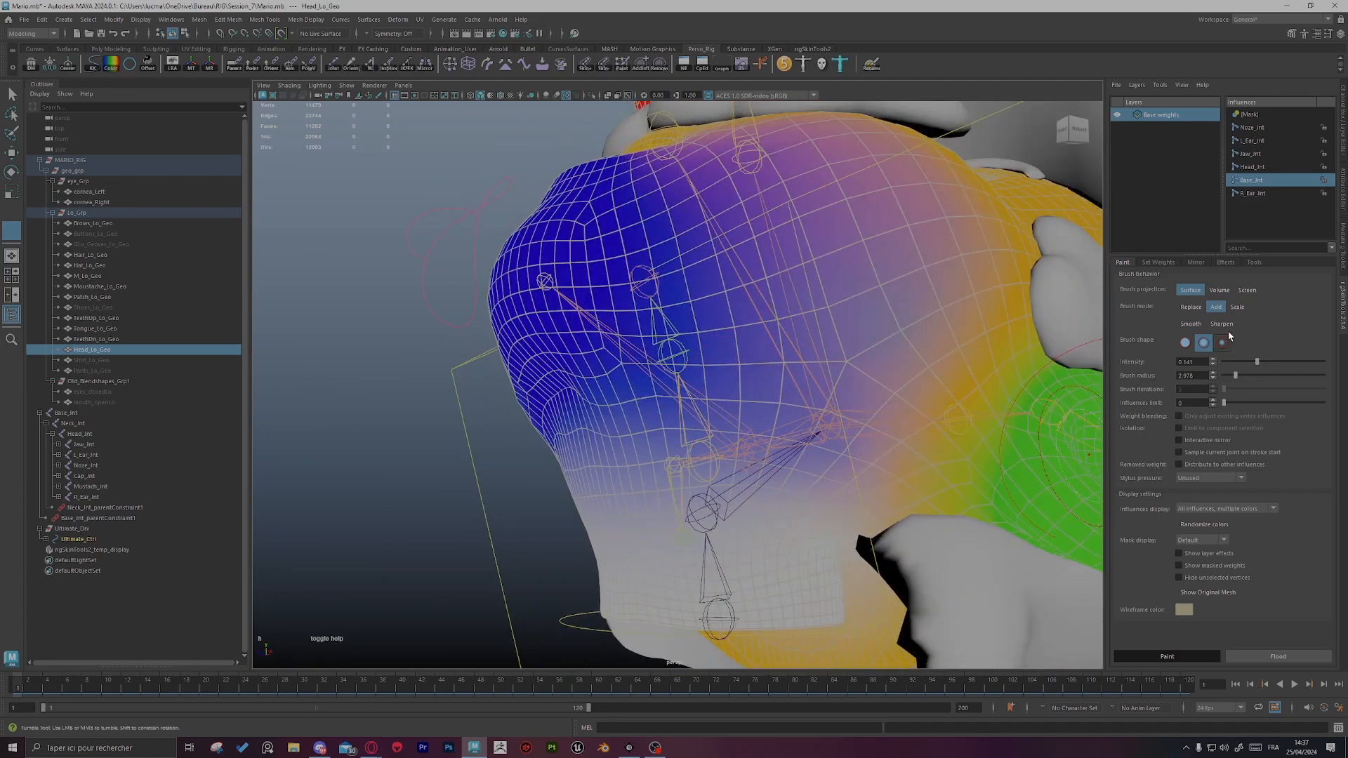
click(1195, 263)
alt+drag(878, 365, 632, 356)
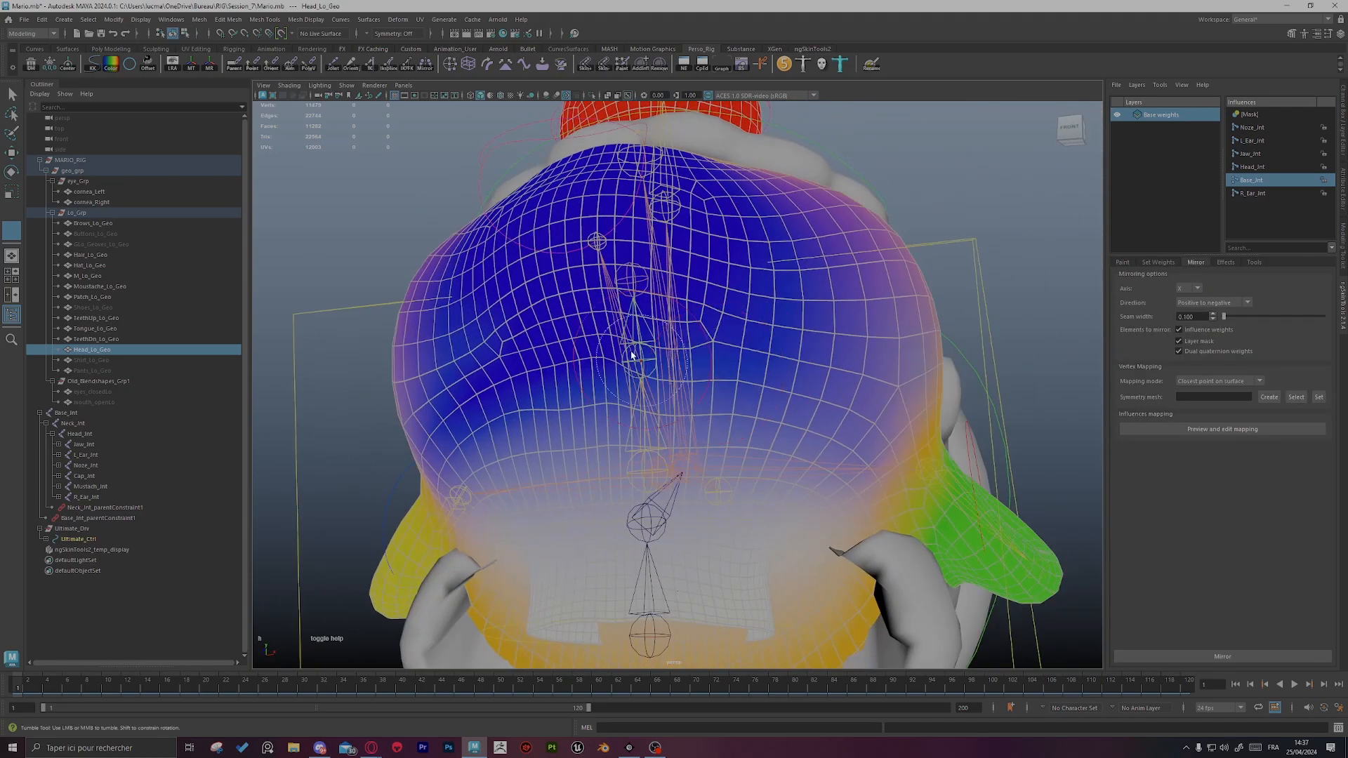
click(1195, 662)
Step: Leave weight painting, select the head control and rotate the head up and down to test the mirrored weights
alt+right_drag(597, 365, 346, 304)
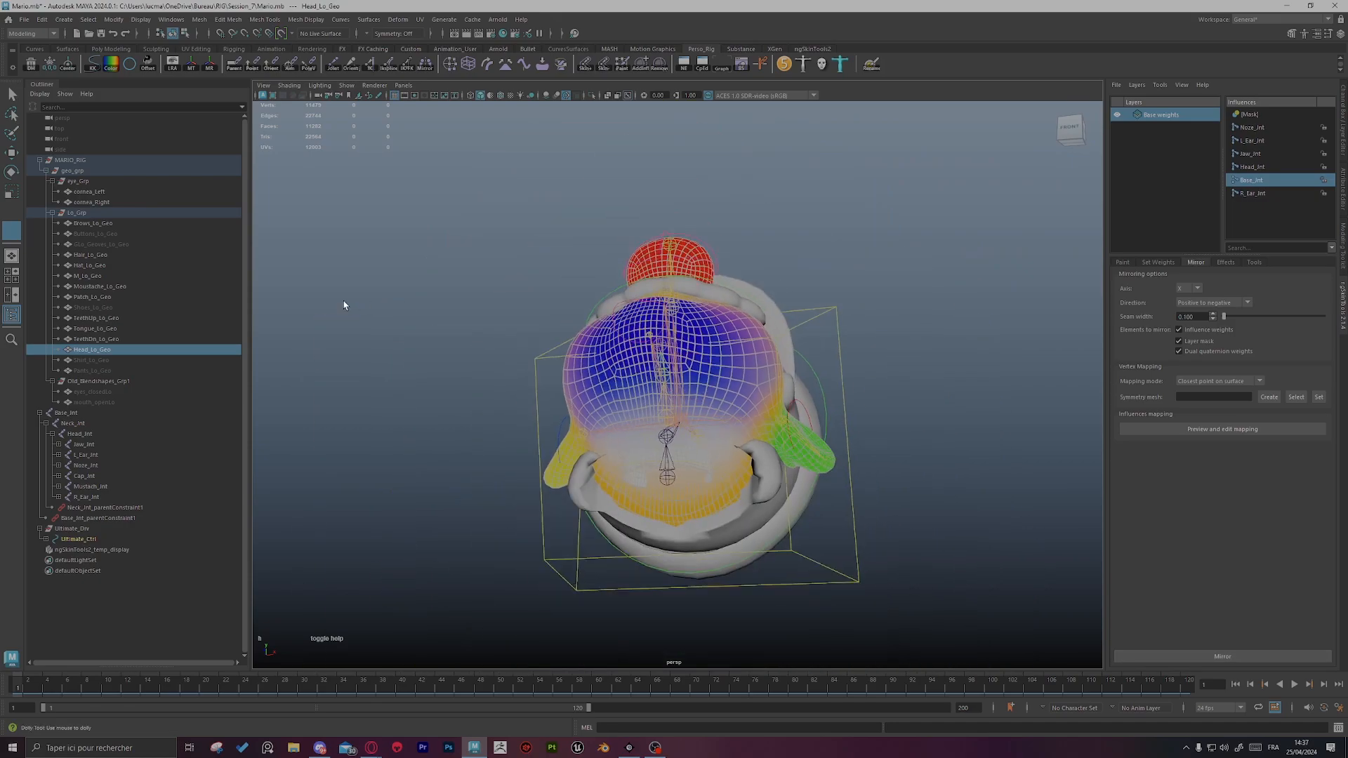
alt+drag(968, 361, 702, 379)
click(1014, 365)
alt+right_drag(632, 379, 752, 383)
mouse_move(752, 382)
alt+mouse_down()
mouse_move(852, 355)
mouse_move(730, 391)
alt+mouse_up()
drag(711, 586, 739, 571)
scroll(738, 572, down, 3)
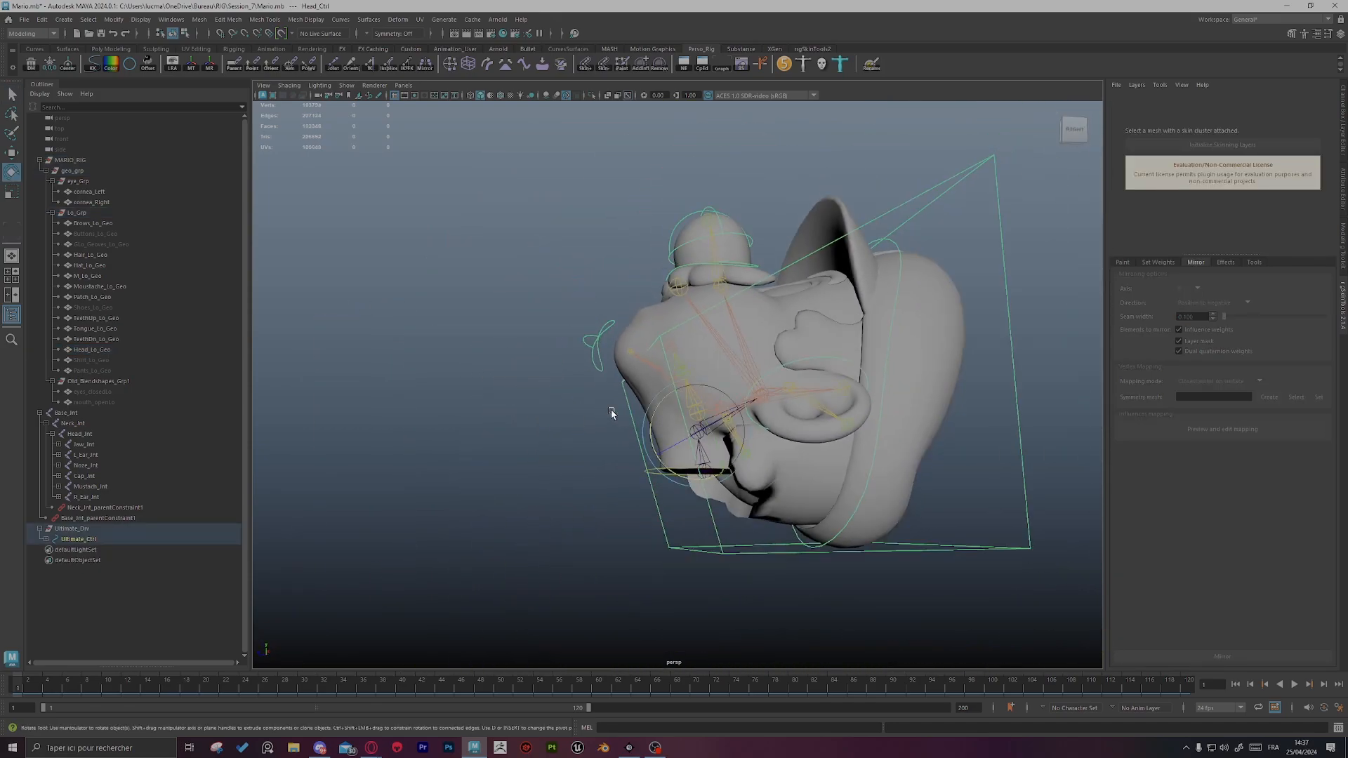
middle_drag(610, 413, 525, 541)
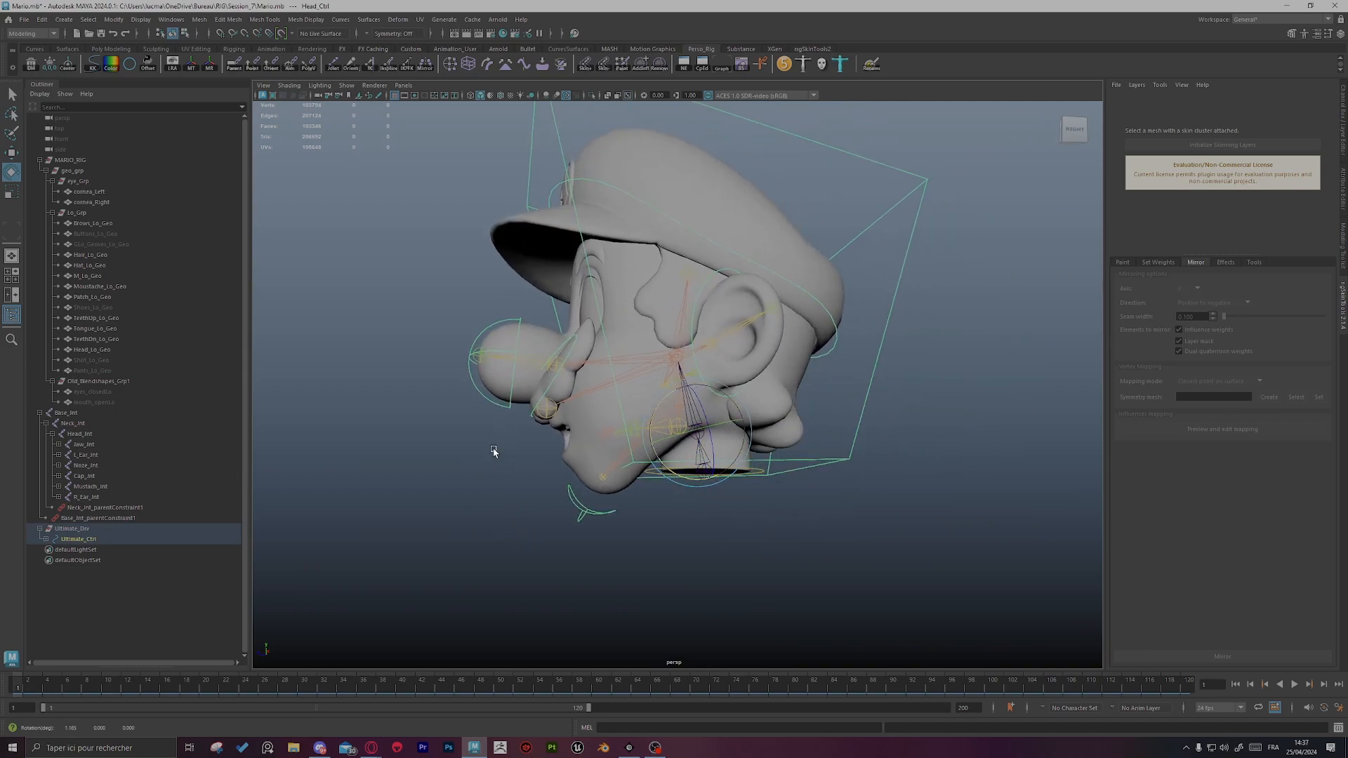
Step: Show the Channel Box, check the head mesh's input history and rotate the head control on X to test the deformation
click(1341, 137)
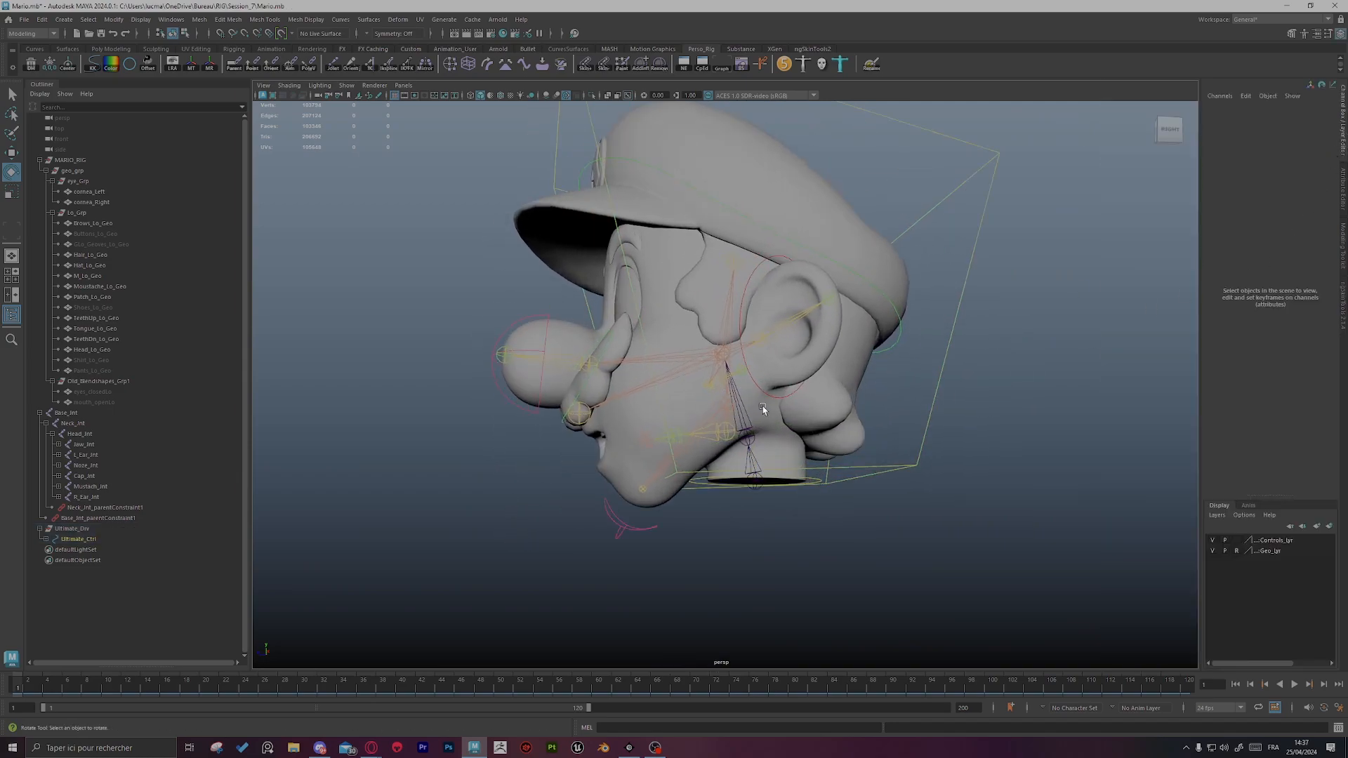
click(711, 396)
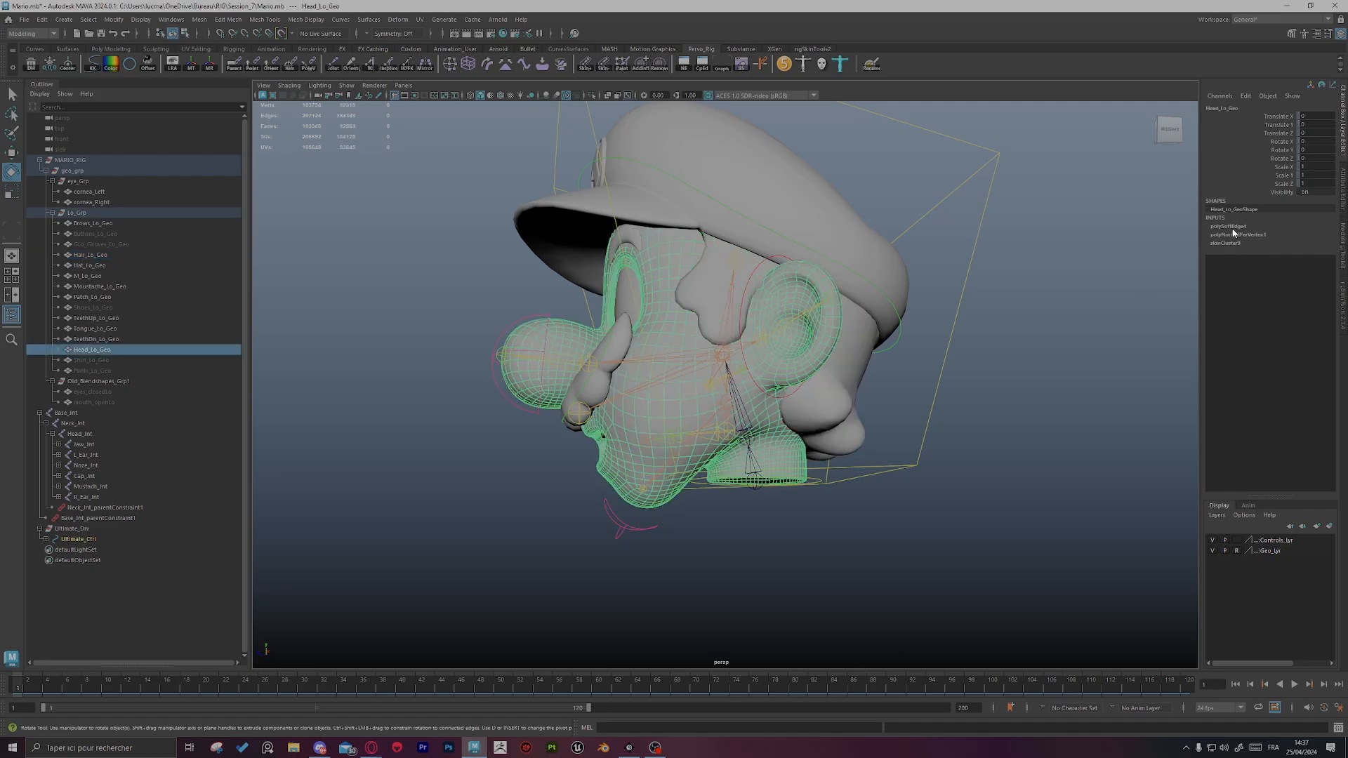
click(732, 601)
click(719, 415)
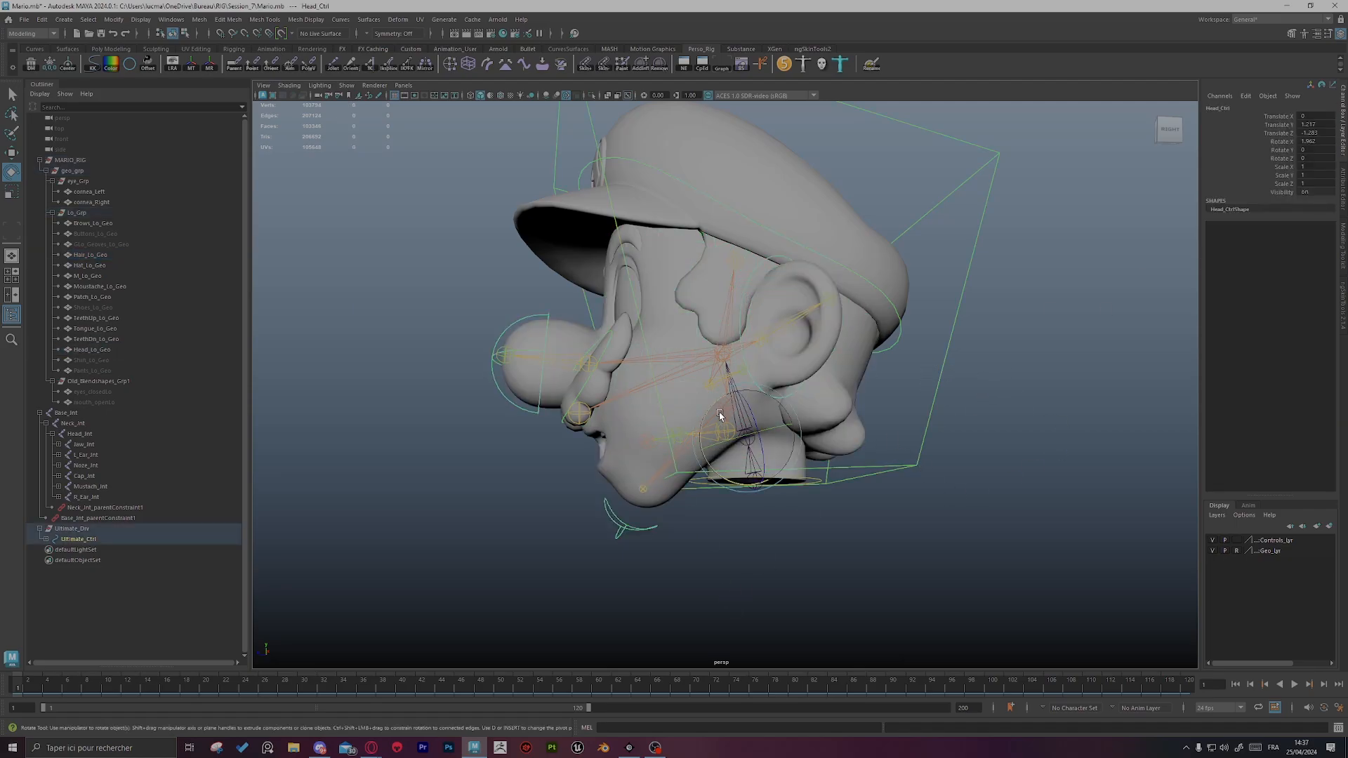
drag(703, 420, 1107, 252)
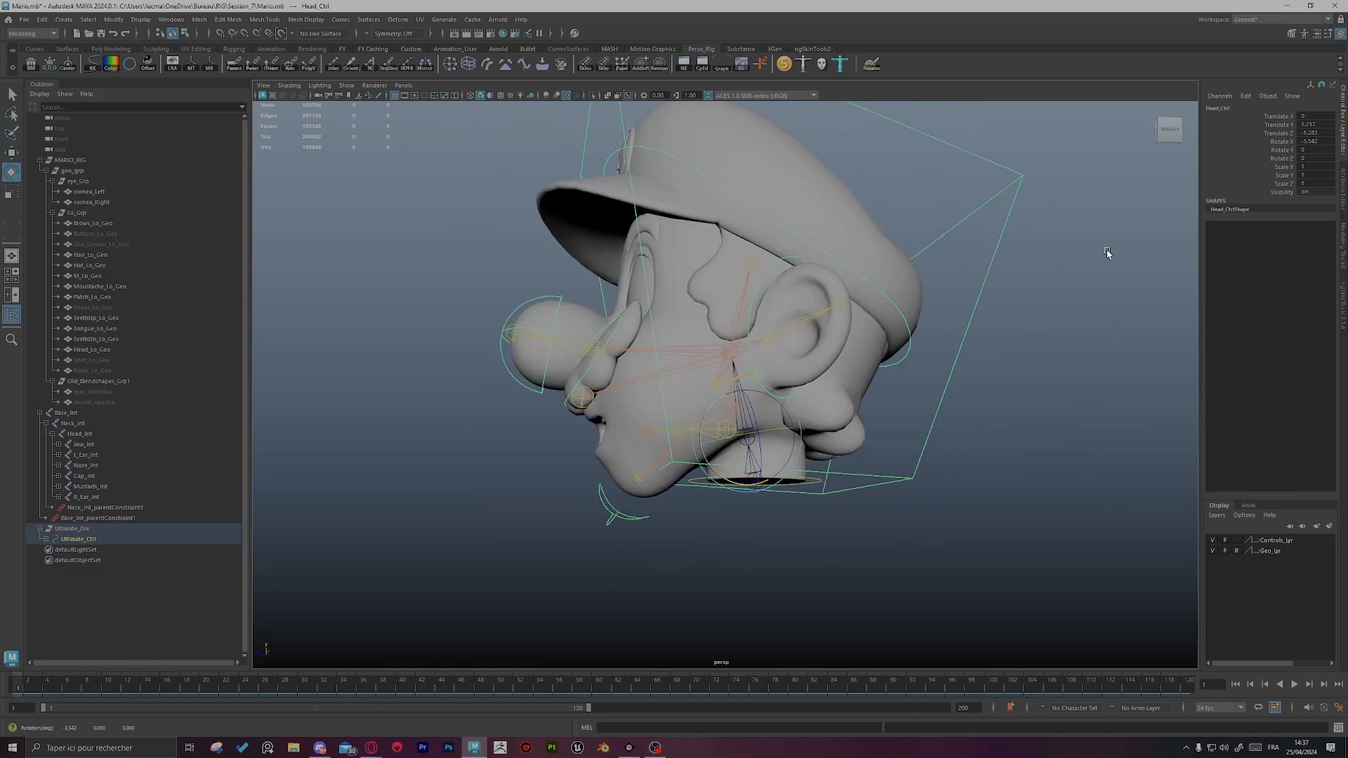
click(830, 526)
Step: Select the head mesh and delete its non-deformer history
click(643, 430)
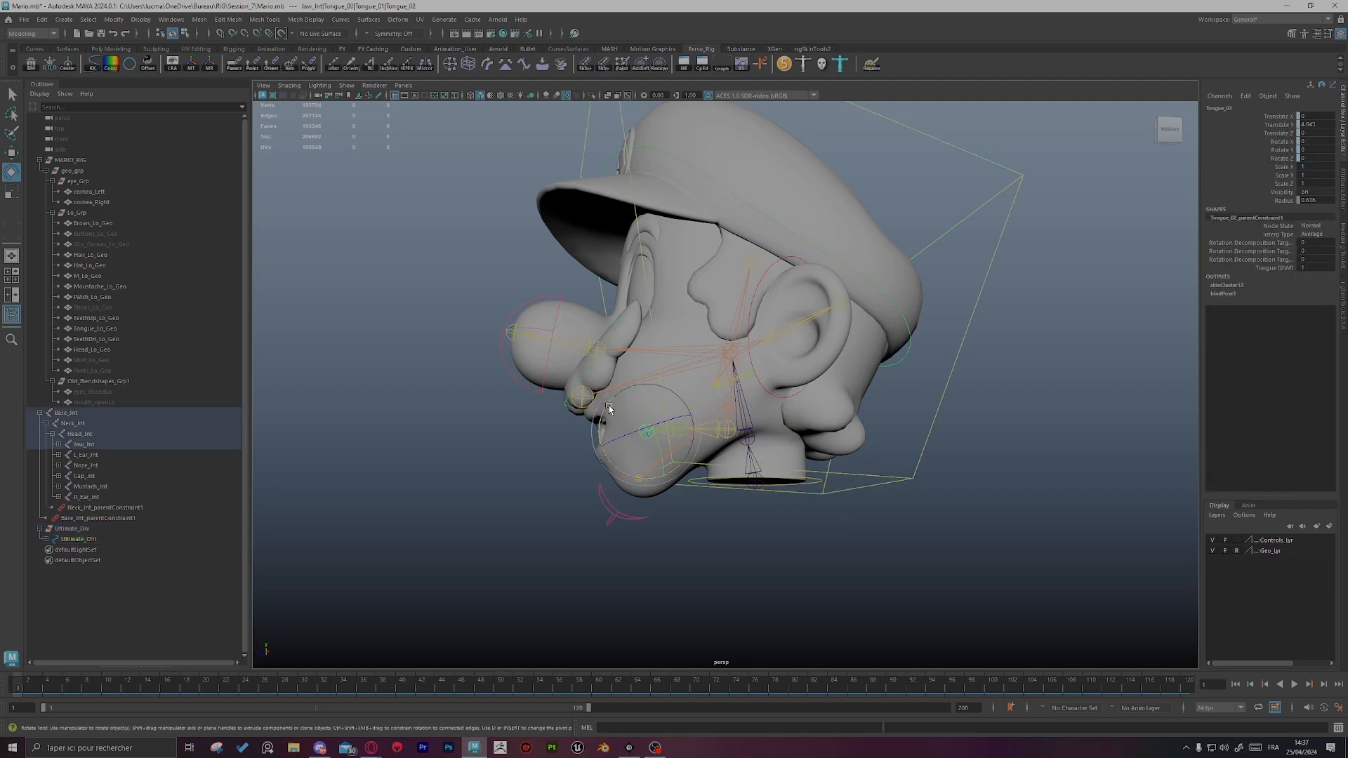
click(557, 489)
click(646, 460)
alt+drag(828, 534, 642, 407)
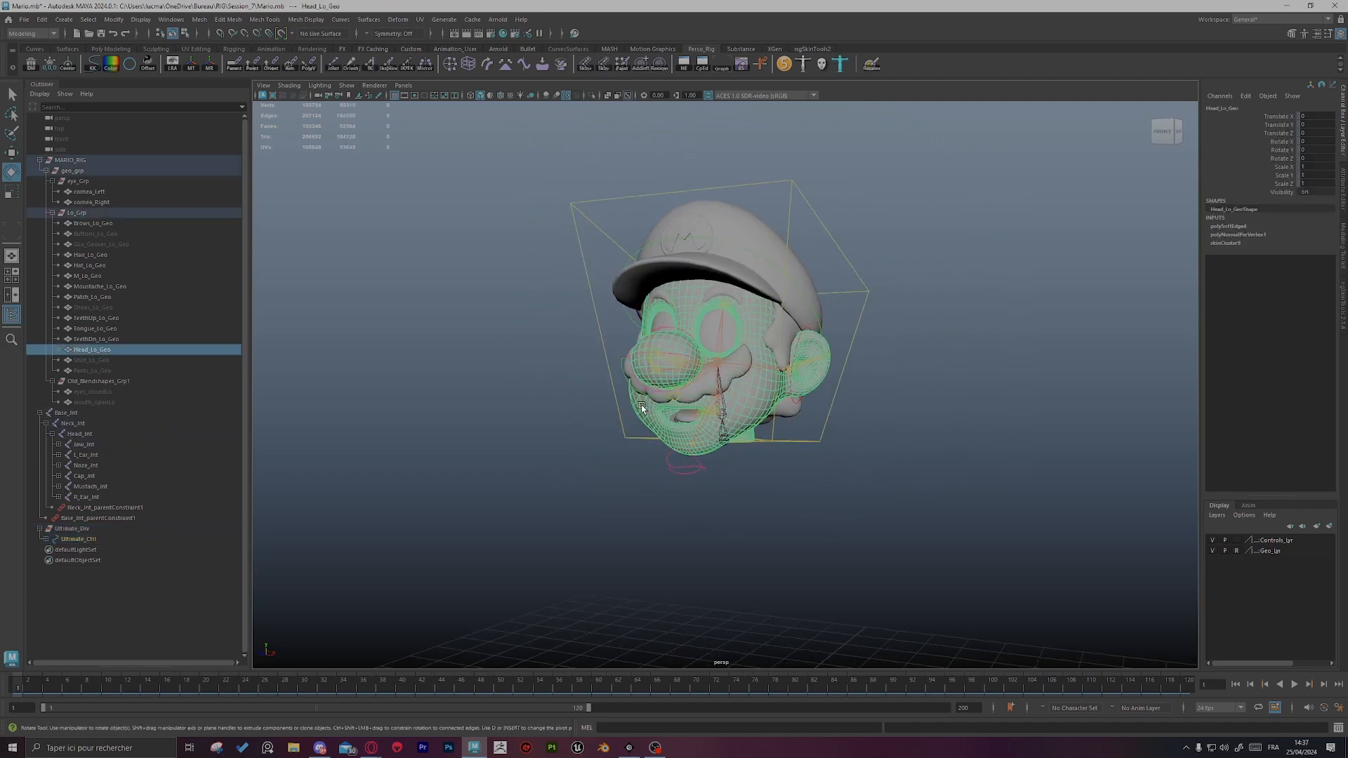
click(26, 19)
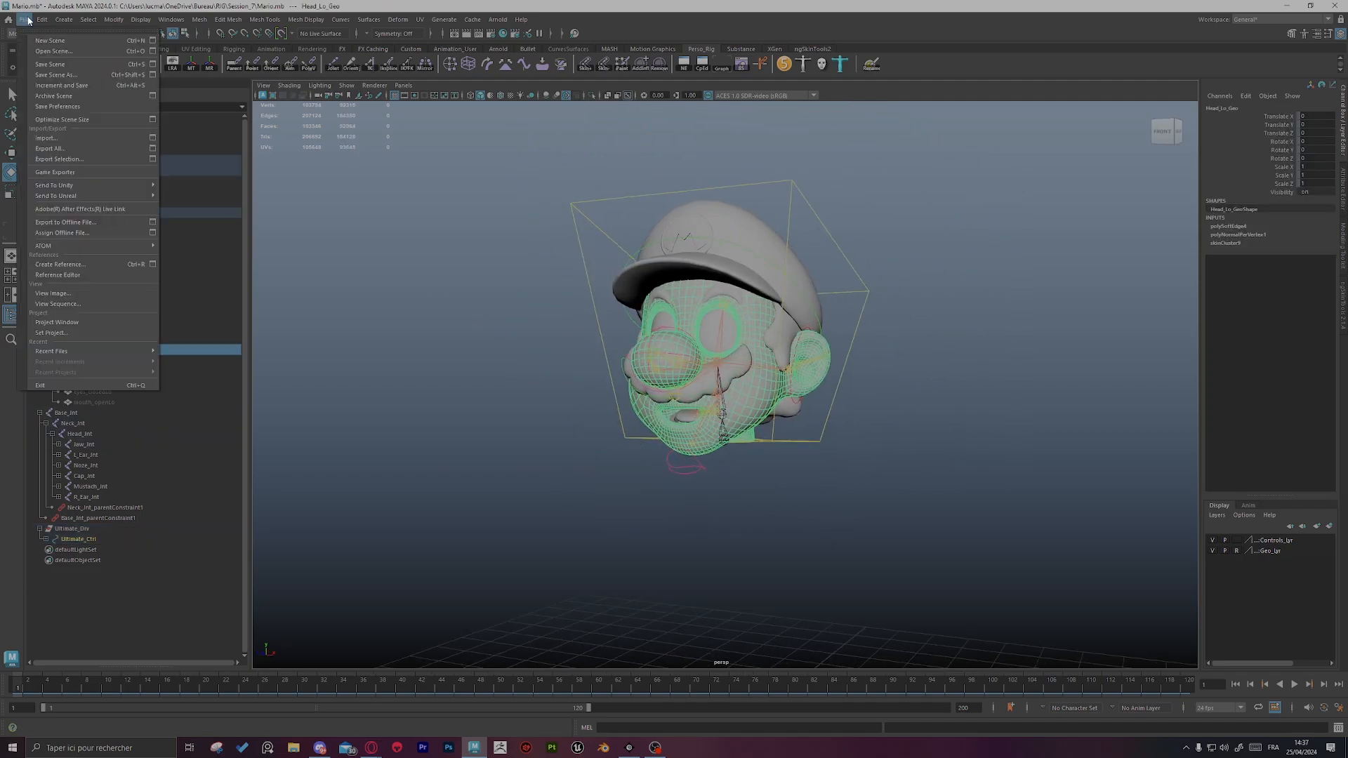
mouse_move(40, 21)
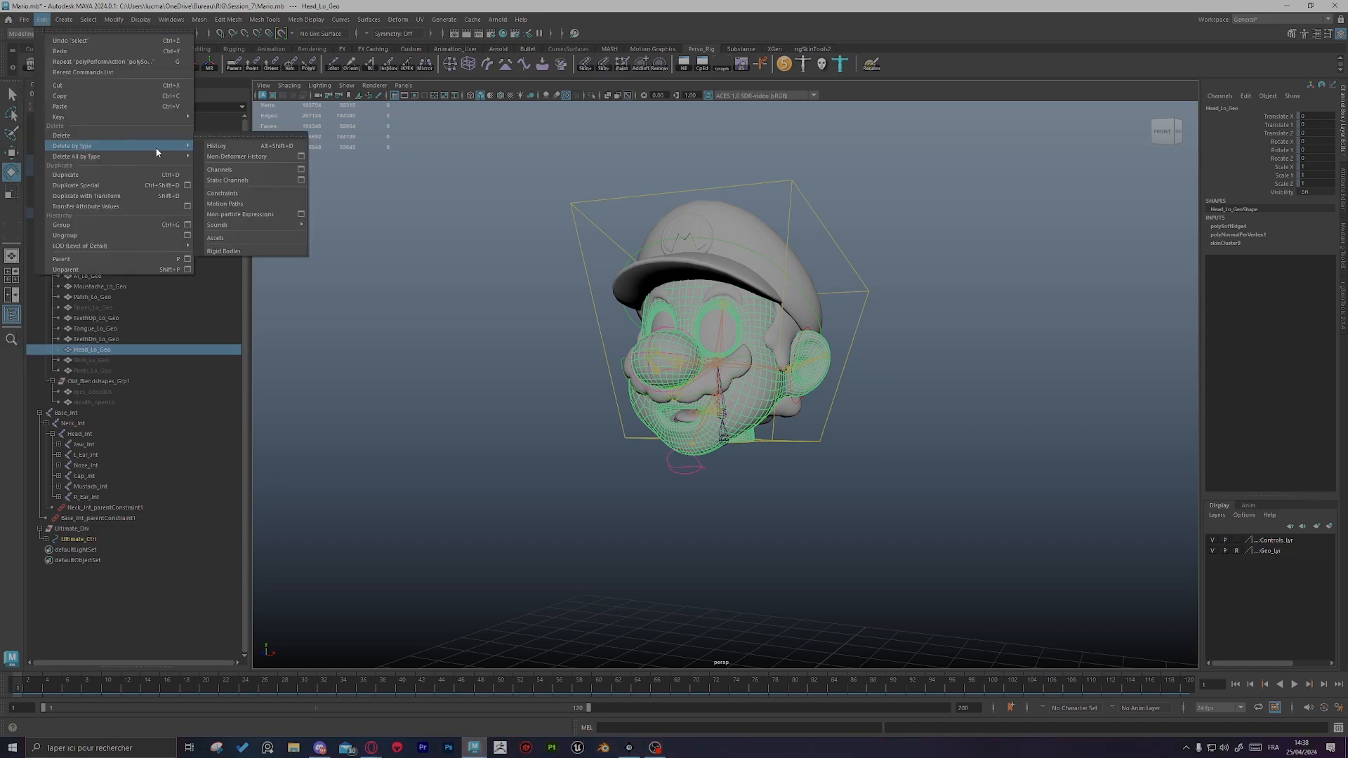
click(271, 157)
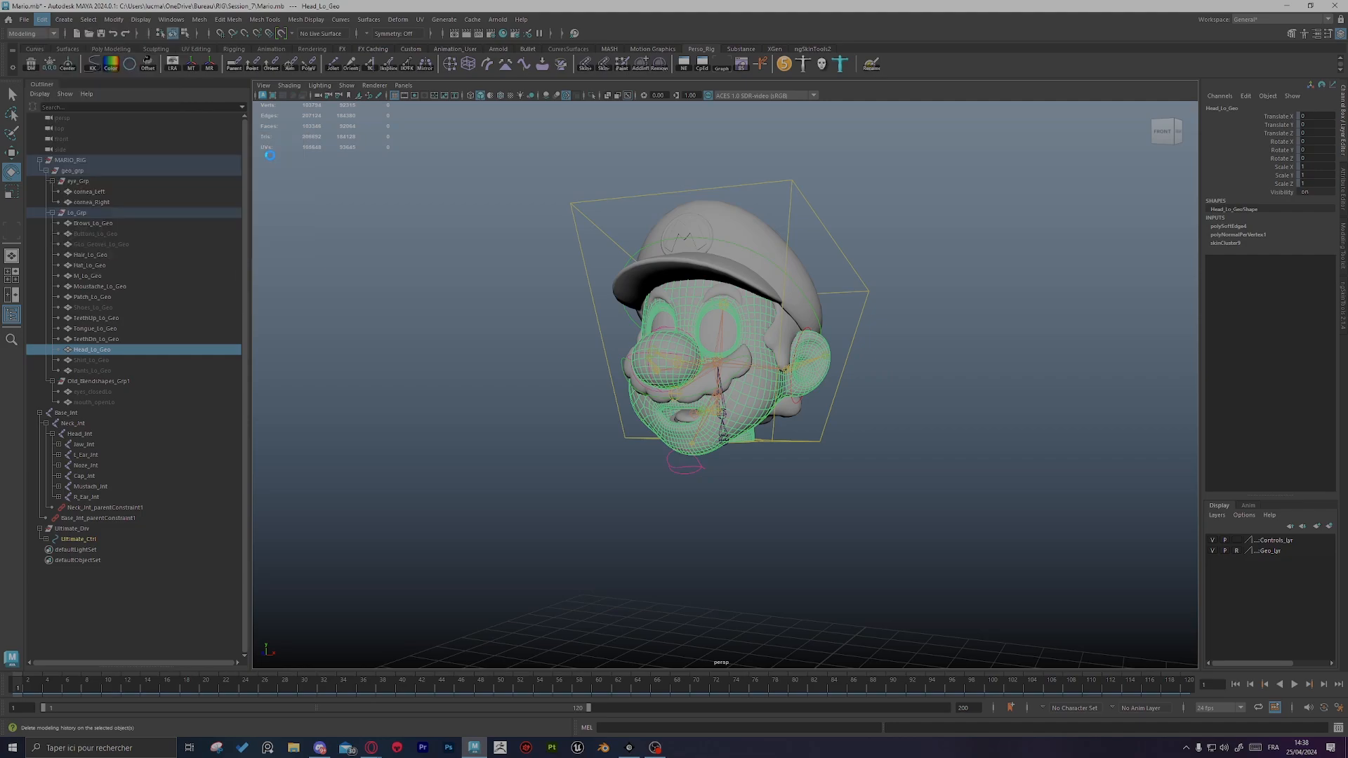
Step: Select the head control and rotate it freely on several axes to test the deformation
alt+drag(1158, 316, 840, 342)
click(840, 342)
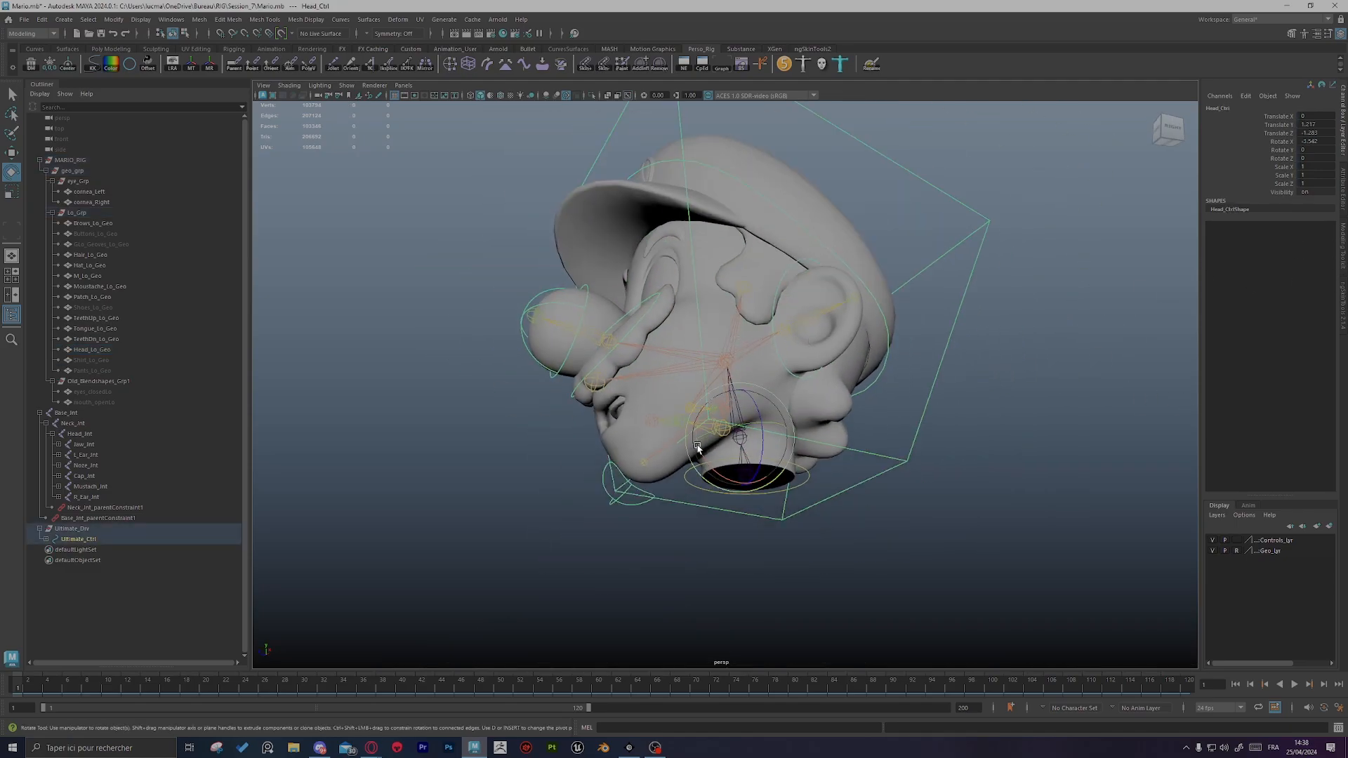
drag(697, 447, 625, 355)
middle_drag(626, 355, 966, 341)
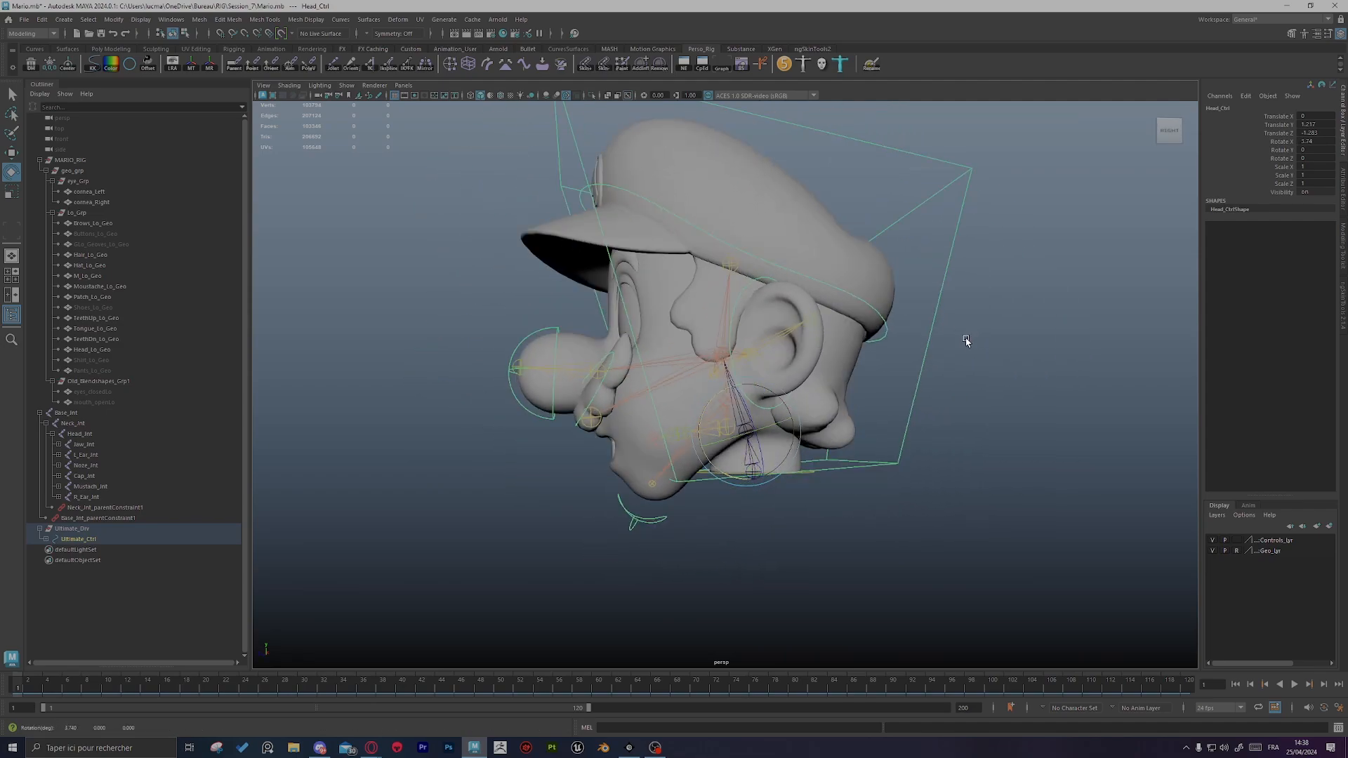
alt+drag(965, 341, 1057, 315)
drag(725, 405, 704, 446)
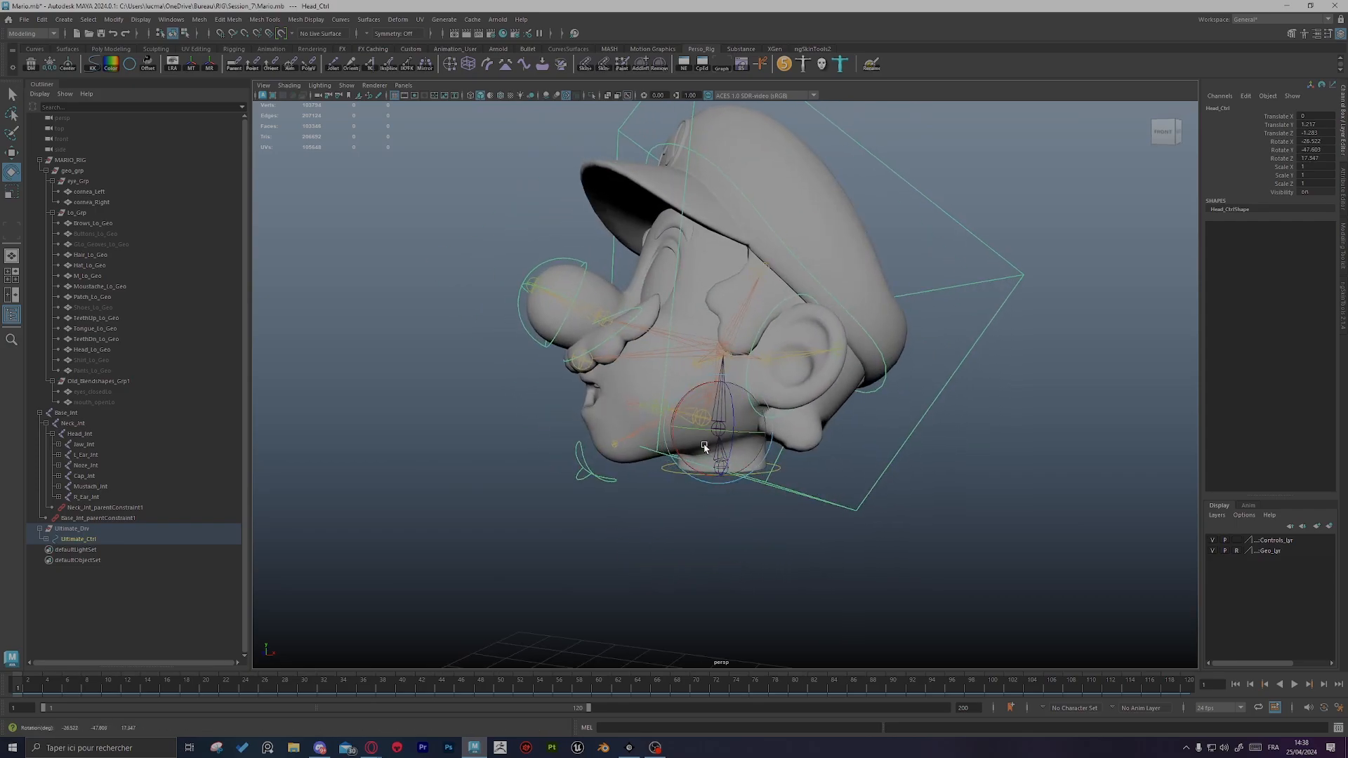
Step: Examine the head mesh's neck and jaw deformation up close from the opposite side
alt+right_drag(703, 446, 902, 497)
alt+drag(903, 496, 870, 463)
click(760, 550)
alt+drag(761, 550, 1012, 474)
alt+right_drag(1012, 474, 866, 448)
alt+drag(866, 449, 875, 451)
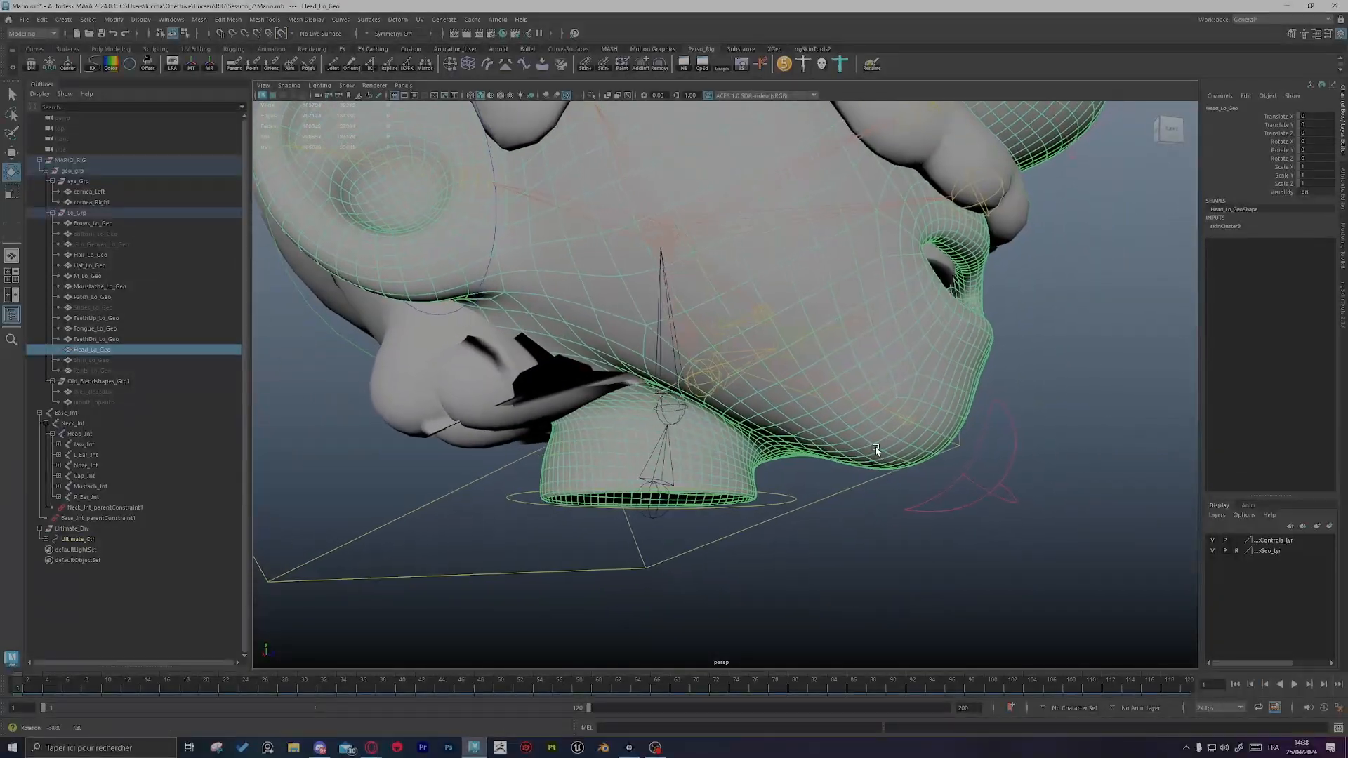
alt+right_drag(875, 451, 812, 514)
click(813, 515)
alt+drag(812, 515, 872, 542)
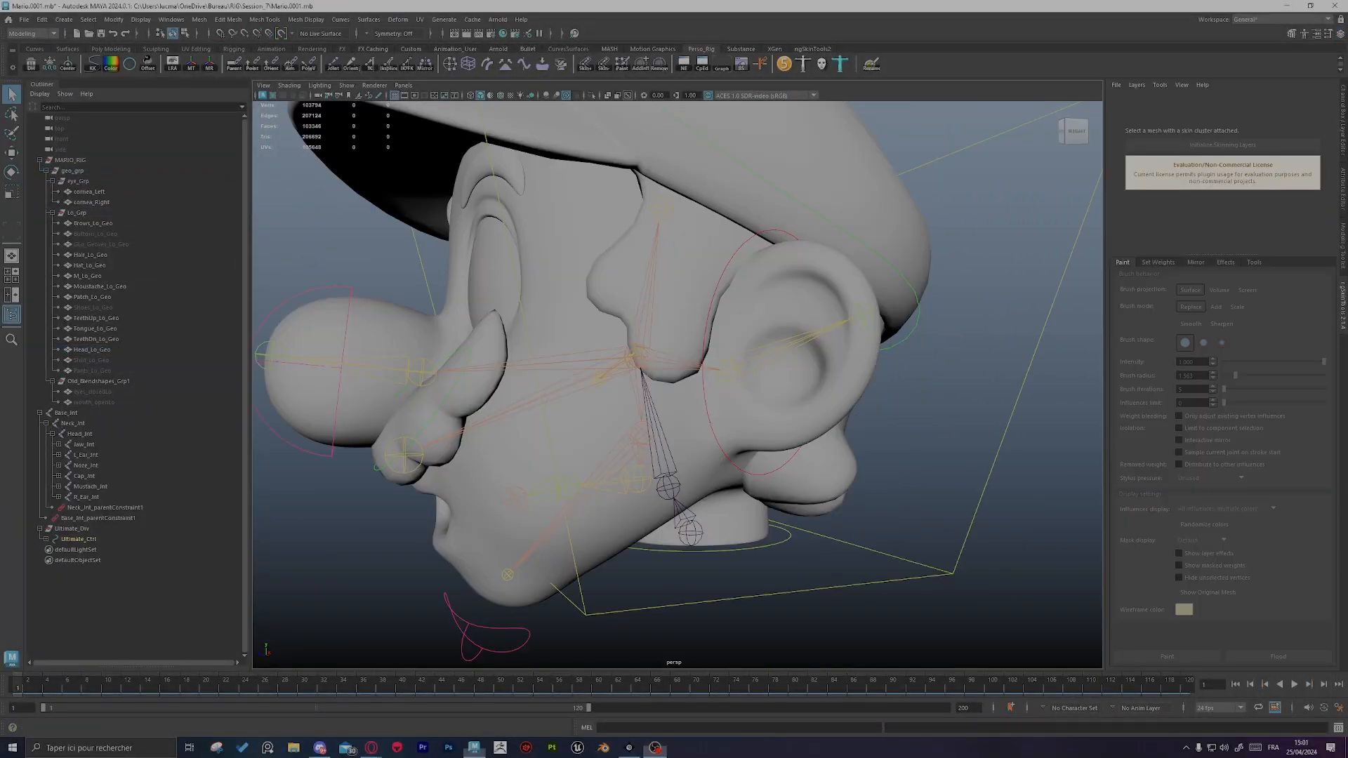
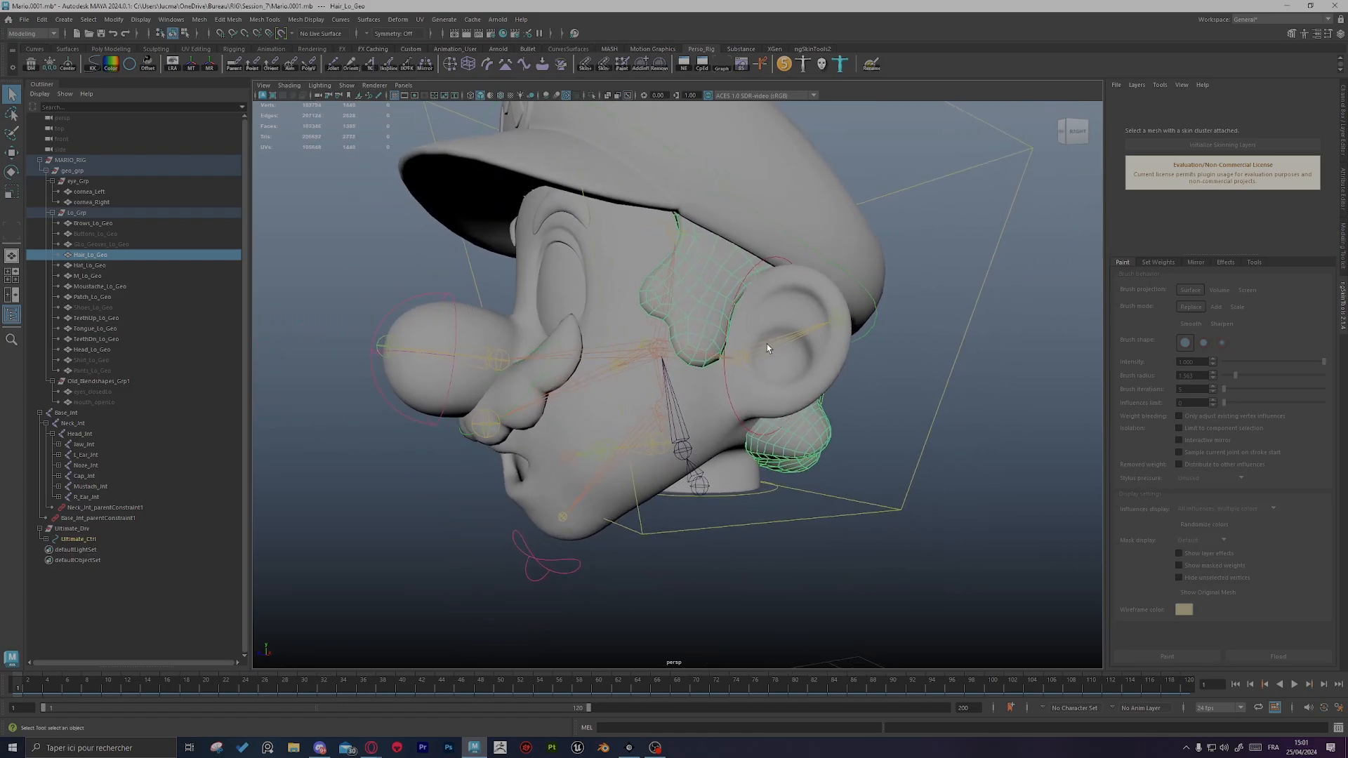
Step: Show the Channel Box for the hair mesh and open the Bind Skin options
click(1344, 121)
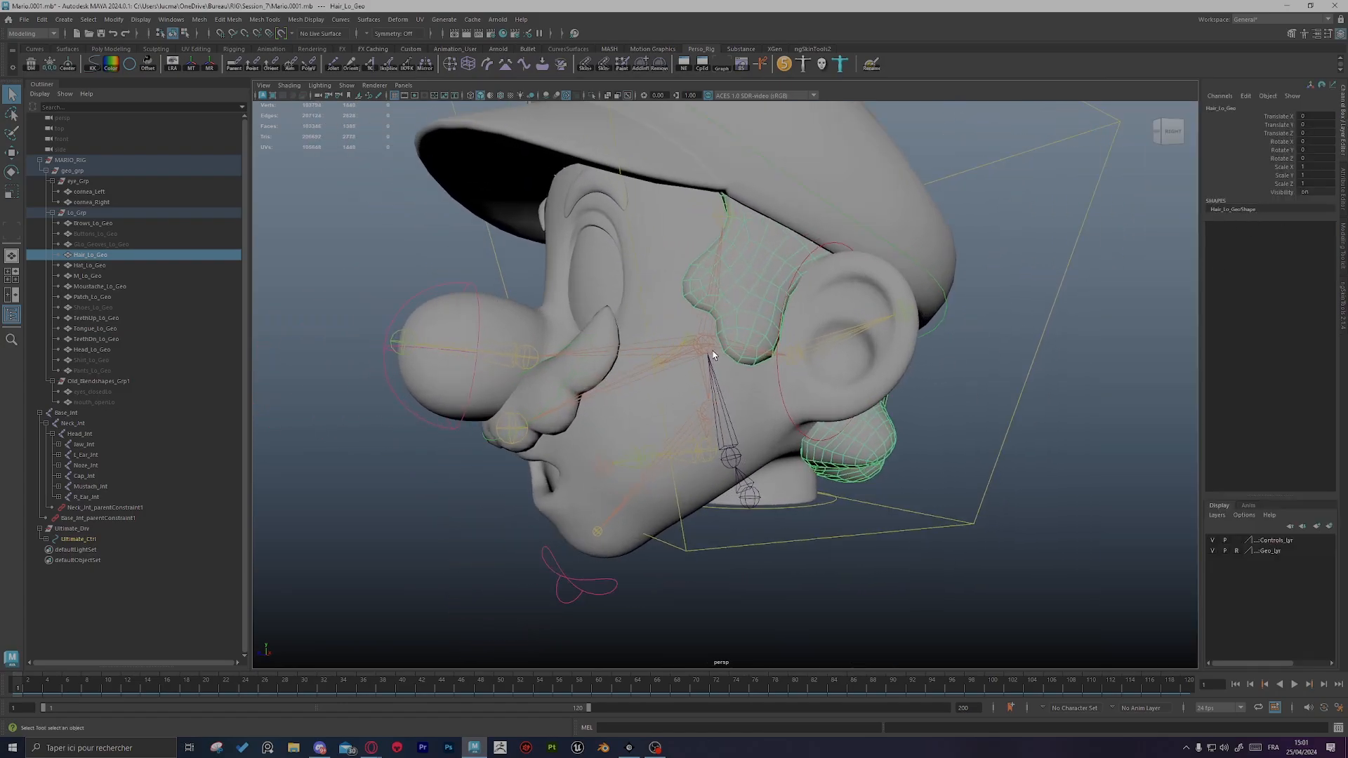
alt+drag(714, 355, 663, 372)
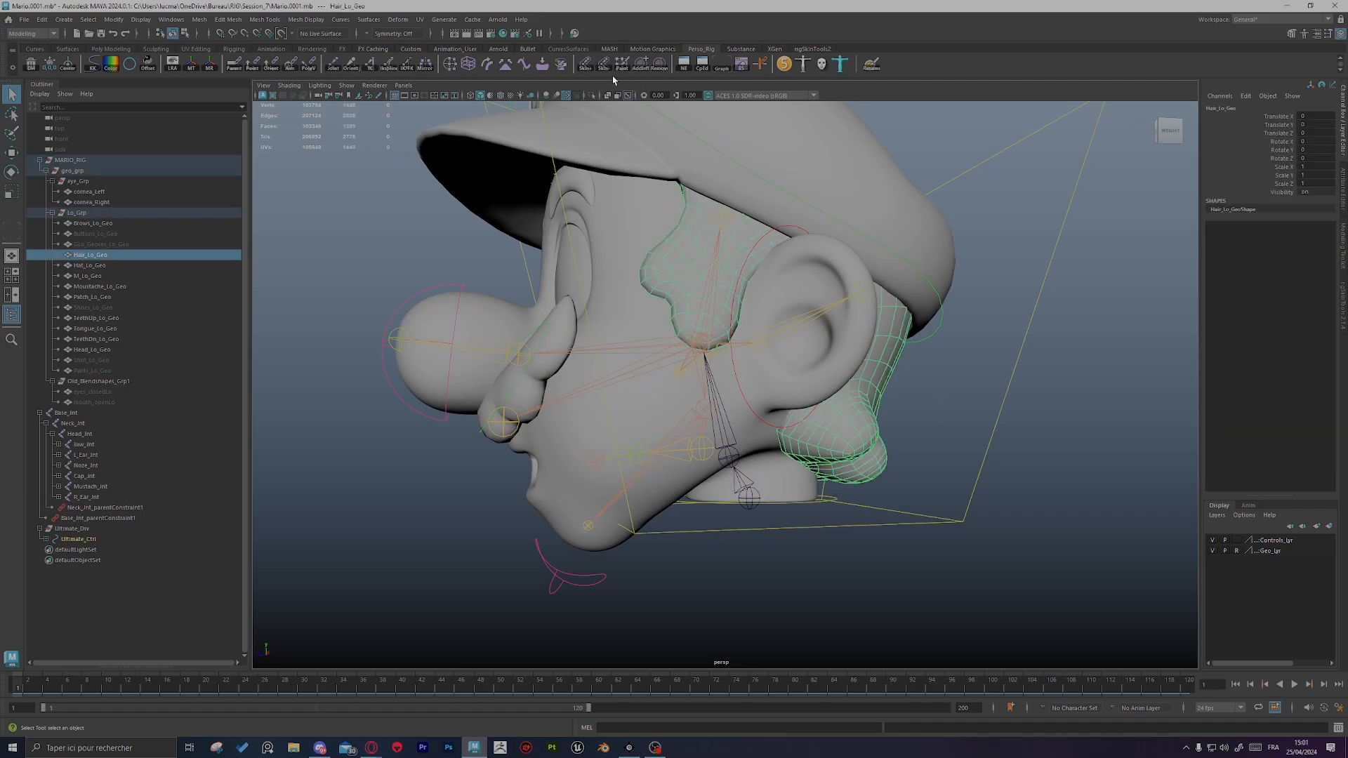
click(584, 65)
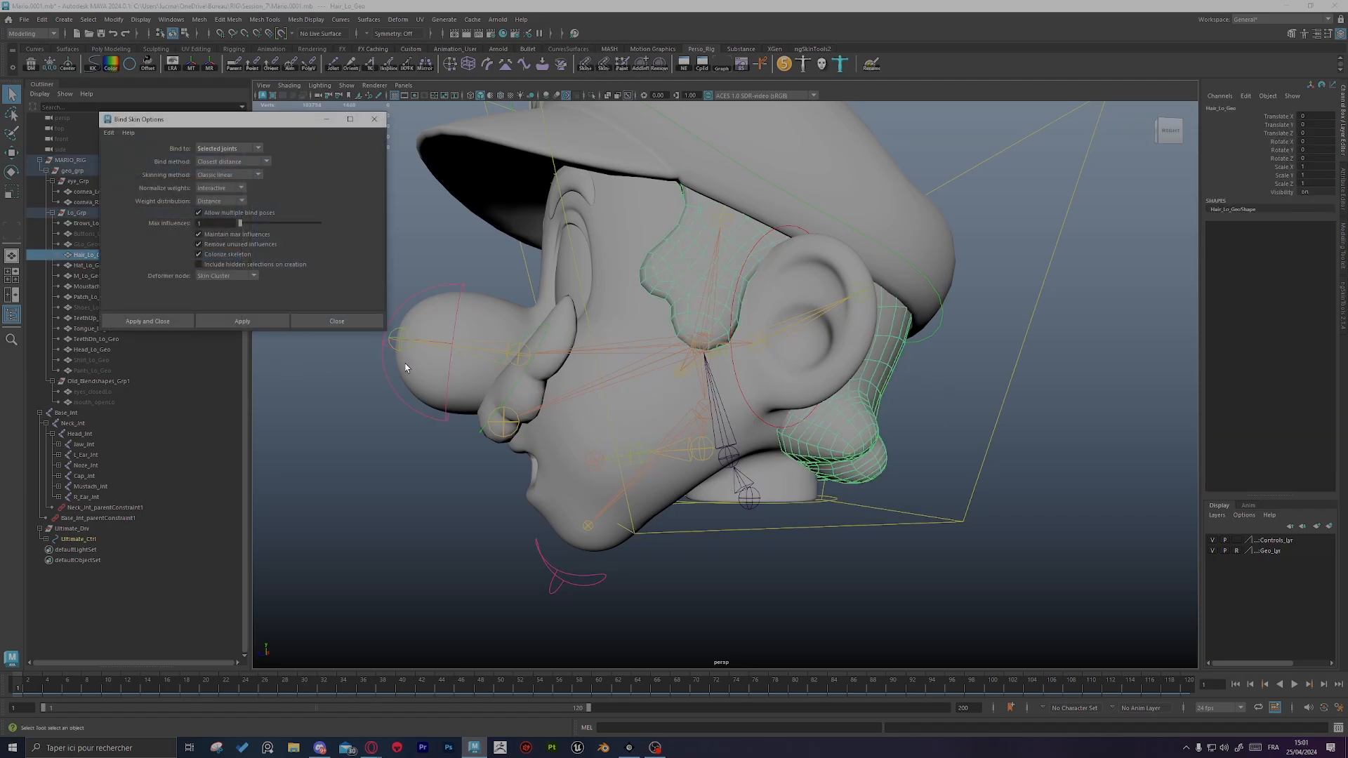
click(858, 390)
key(ctrl+z)
shift+right_drag(833, 436, 730, 420)
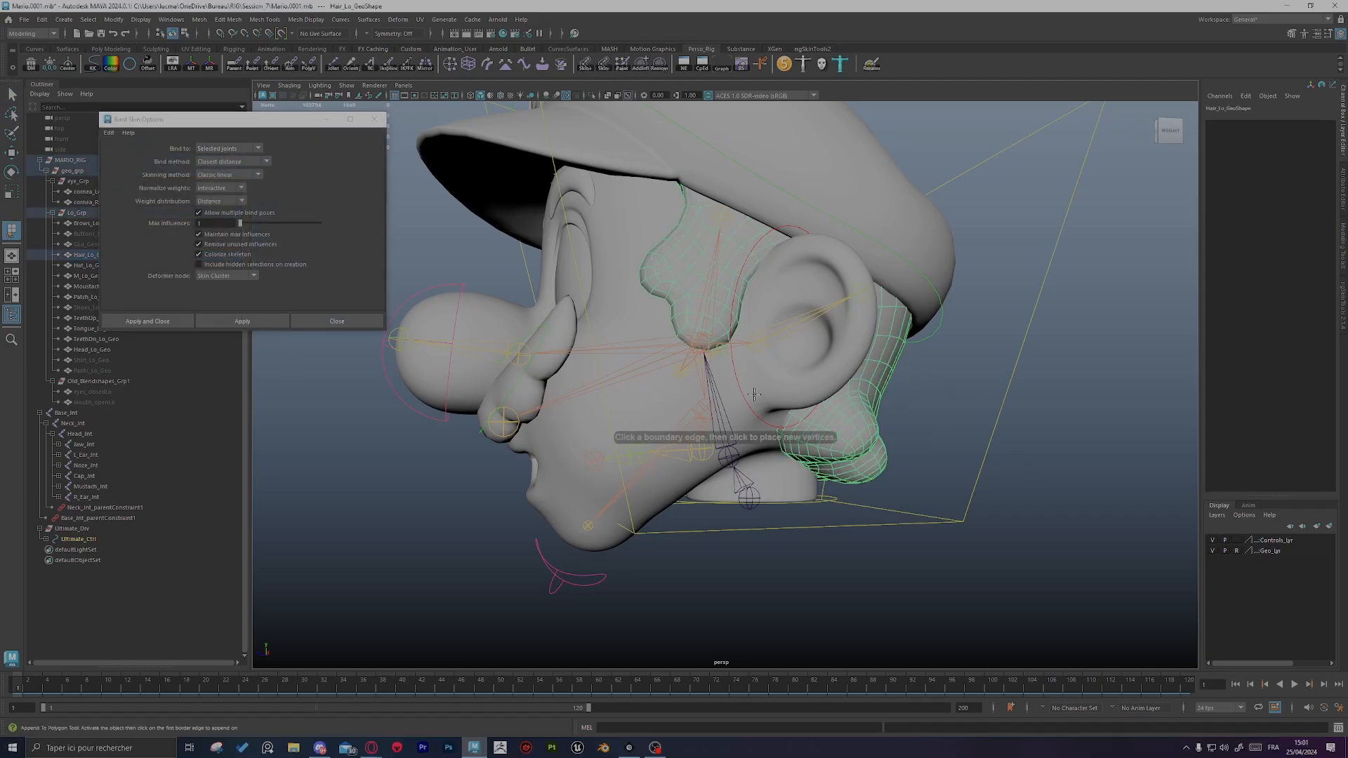
alt+drag(730, 420, 752, 412)
key(q)
Step: Bind the hair mesh to the selected base and head joints using Closest distance and Classic linear skinning
click(897, 400)
alt+drag(692, 332, 763, 494)
click(703, 343)
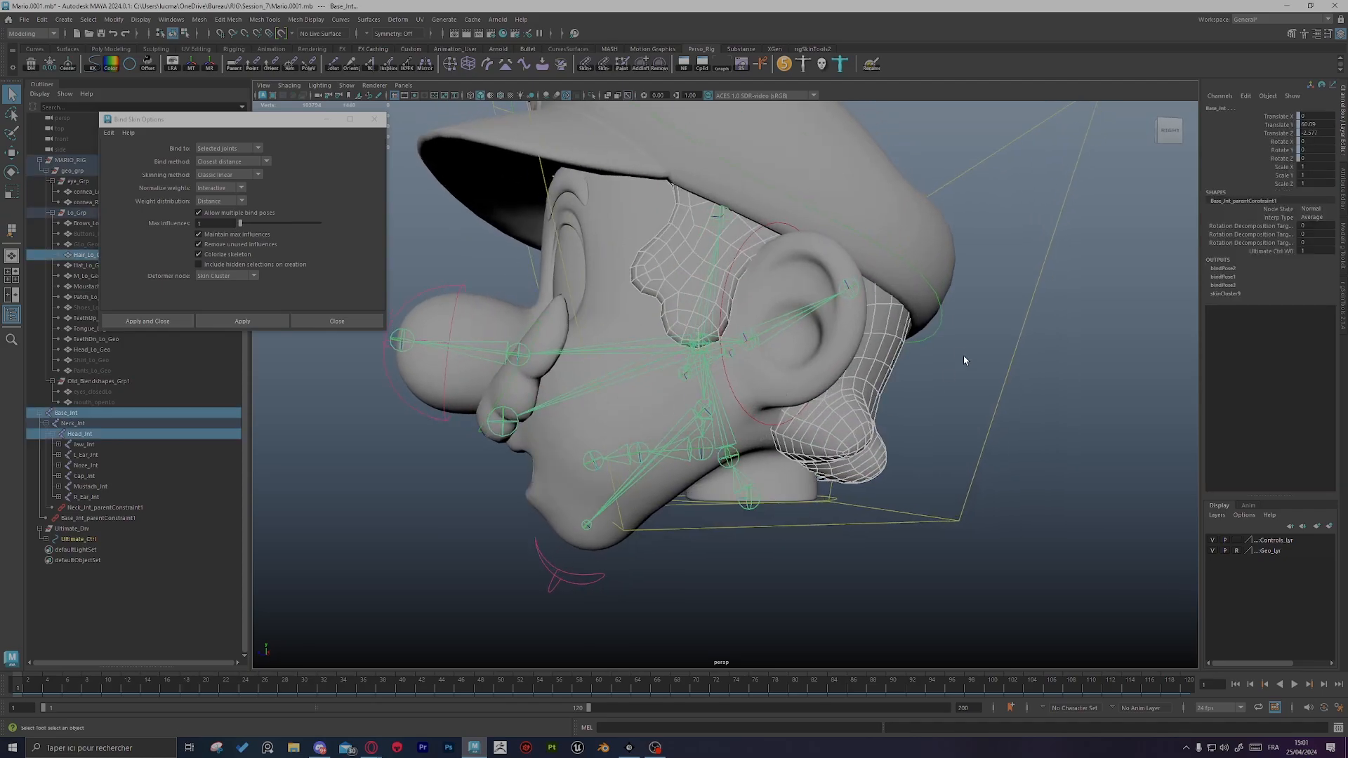
alt+drag(963, 355, 836, 376)
click(175, 320)
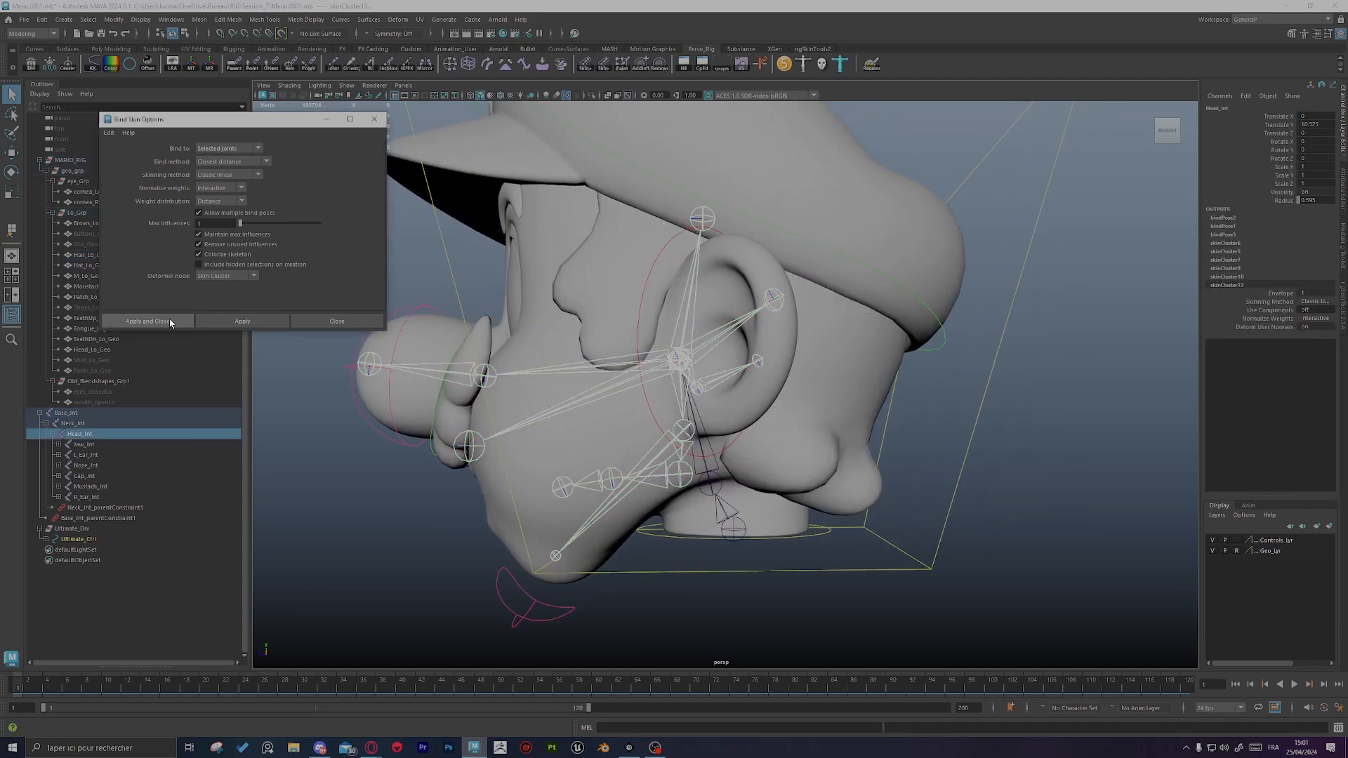
Step: Select the hair mesh and display its Base_Jnt weights in ngSkinTools paint mode
click(864, 380)
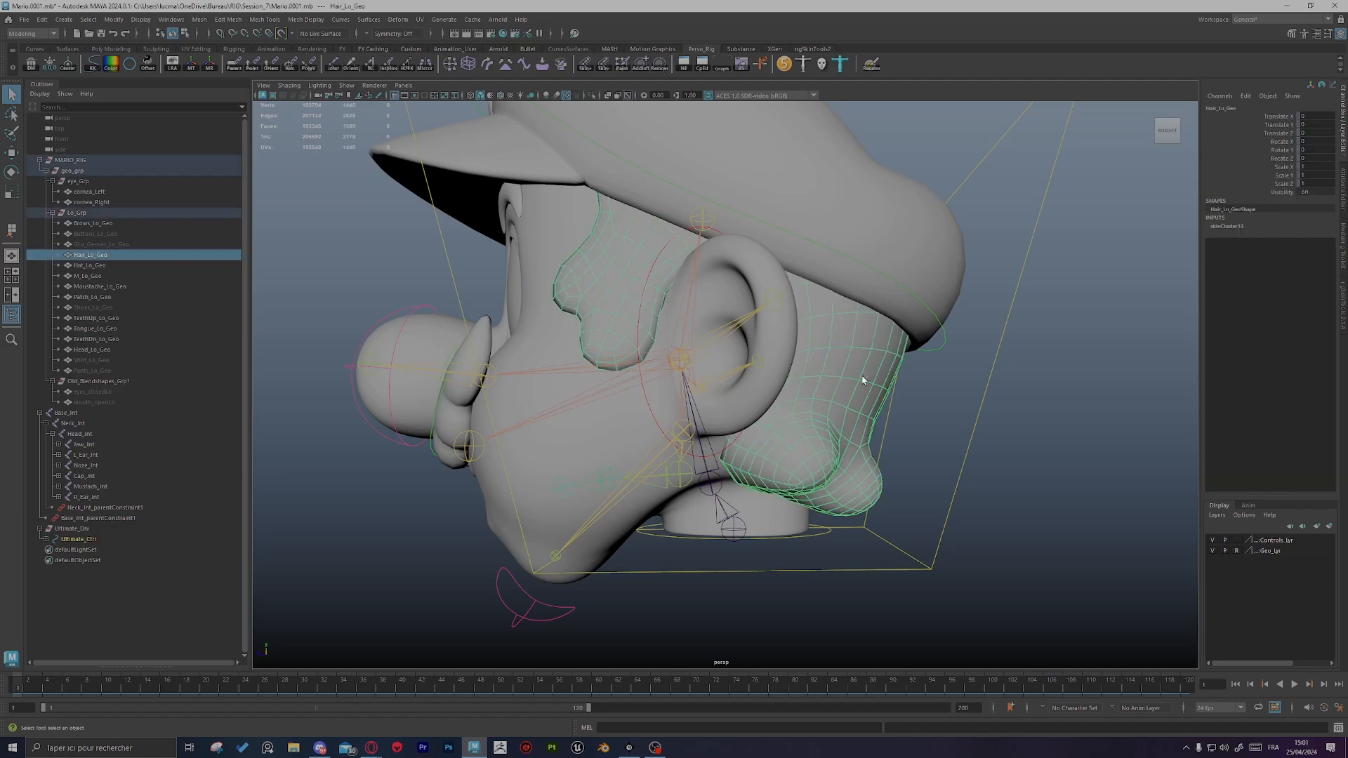
click(1342, 319)
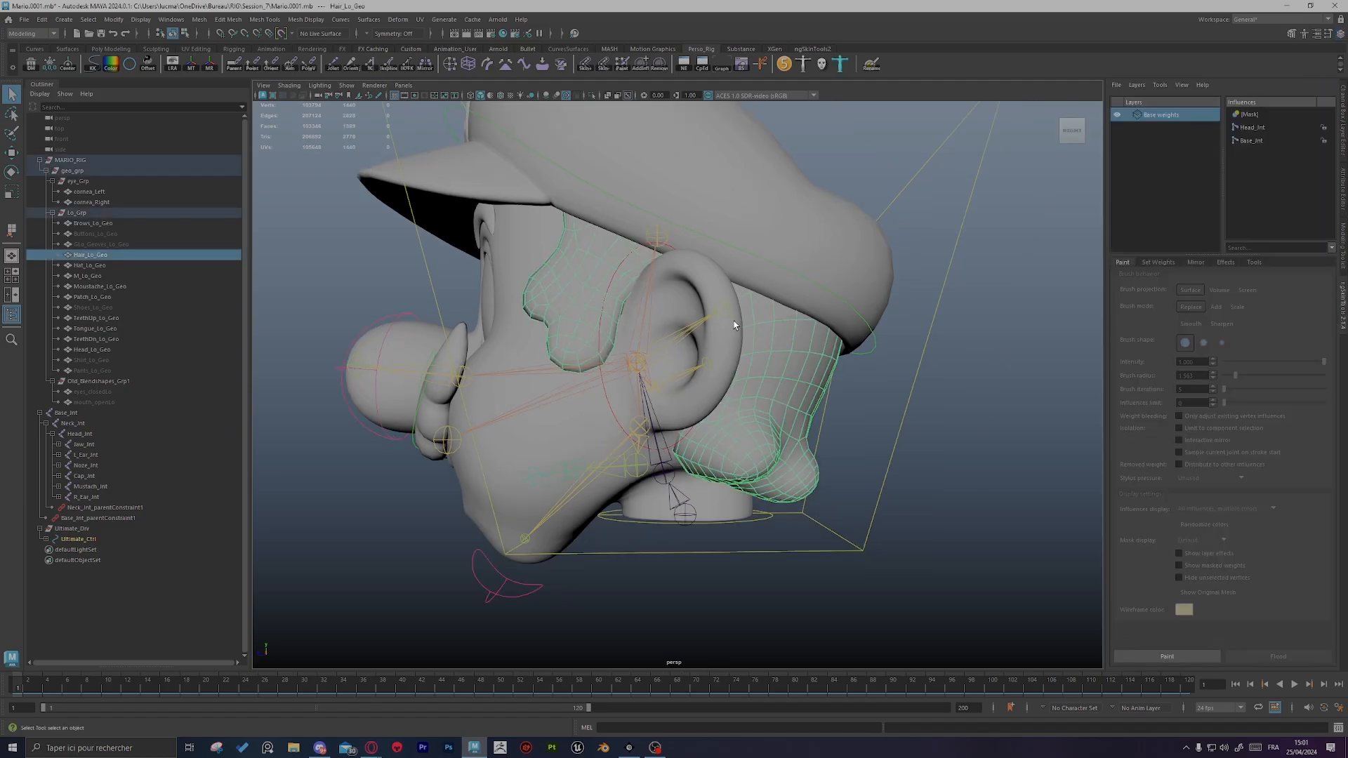
scroll(733, 325, up, 2)
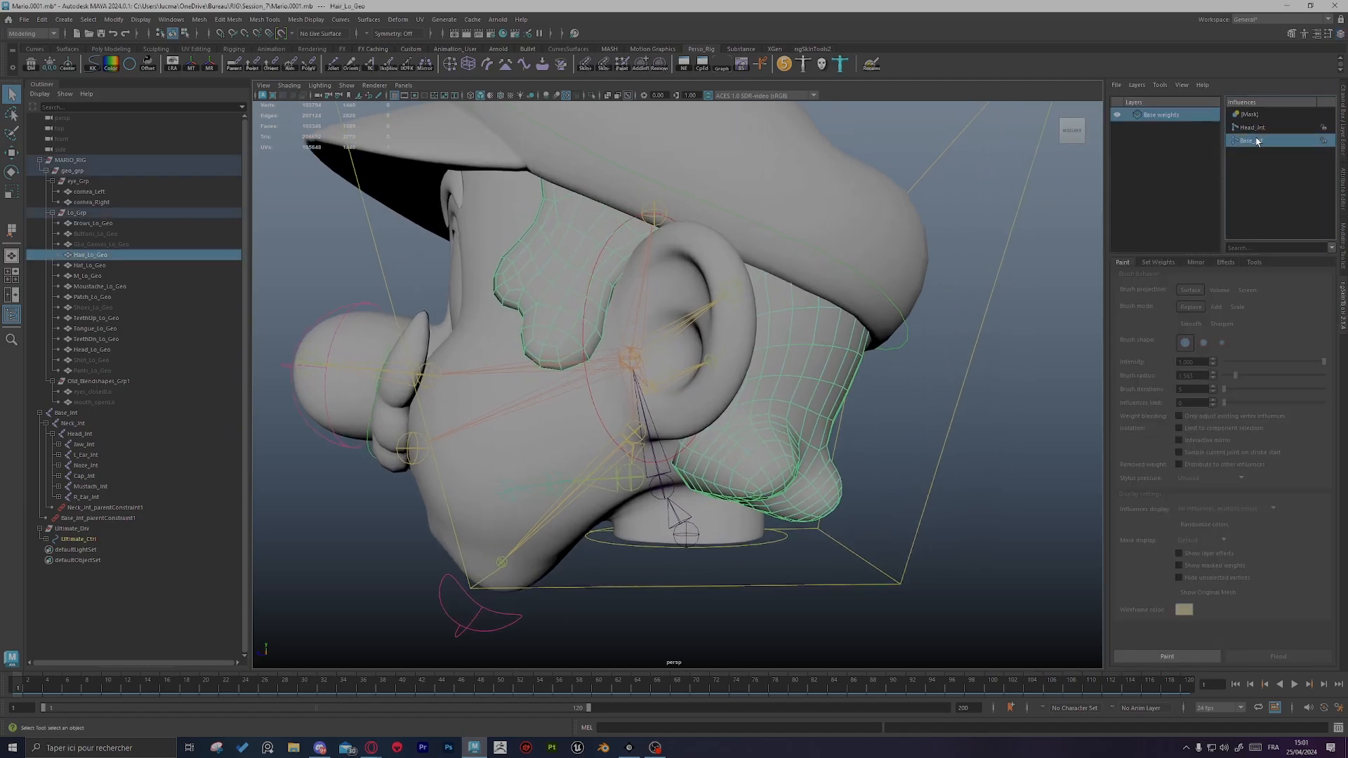
alt+middle_drag(1001, 310, 981, 266)
click(1170, 658)
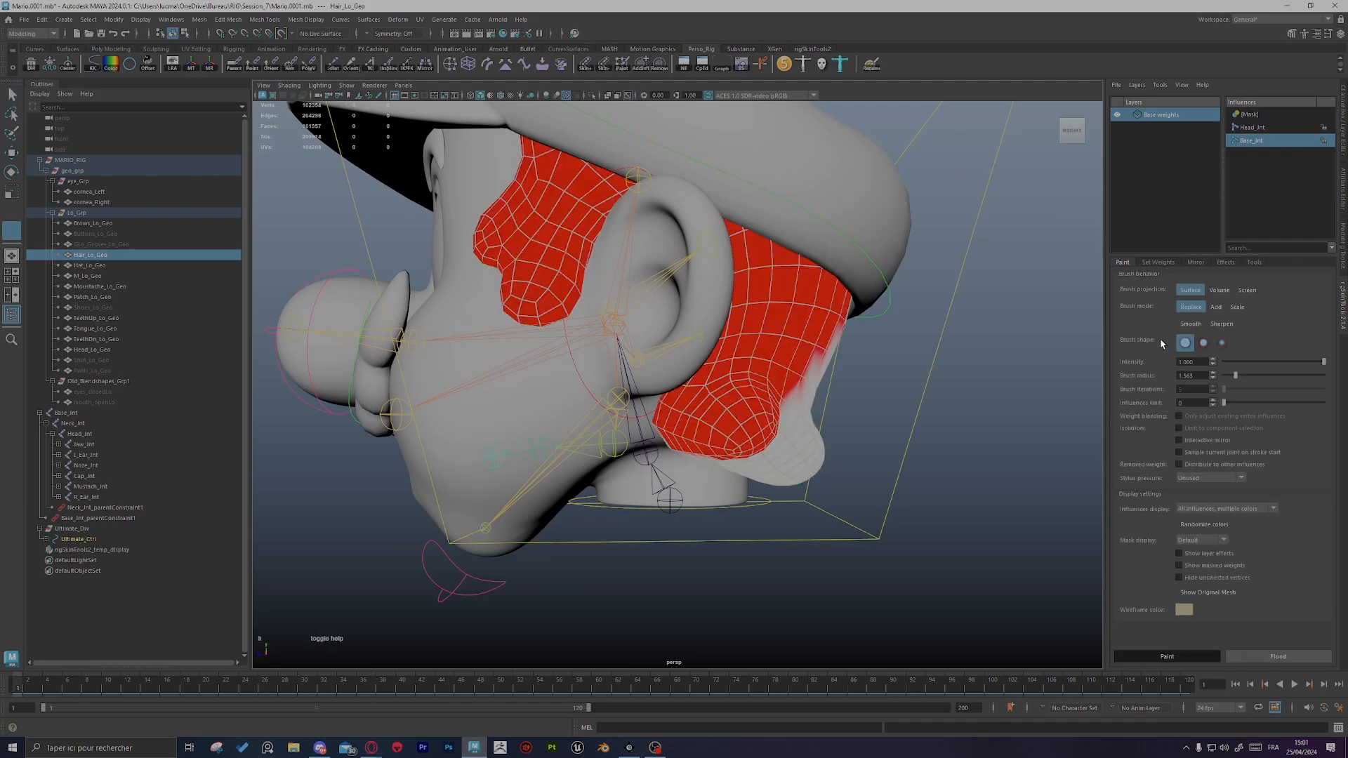
alt+drag(1059, 403, 941, 400)
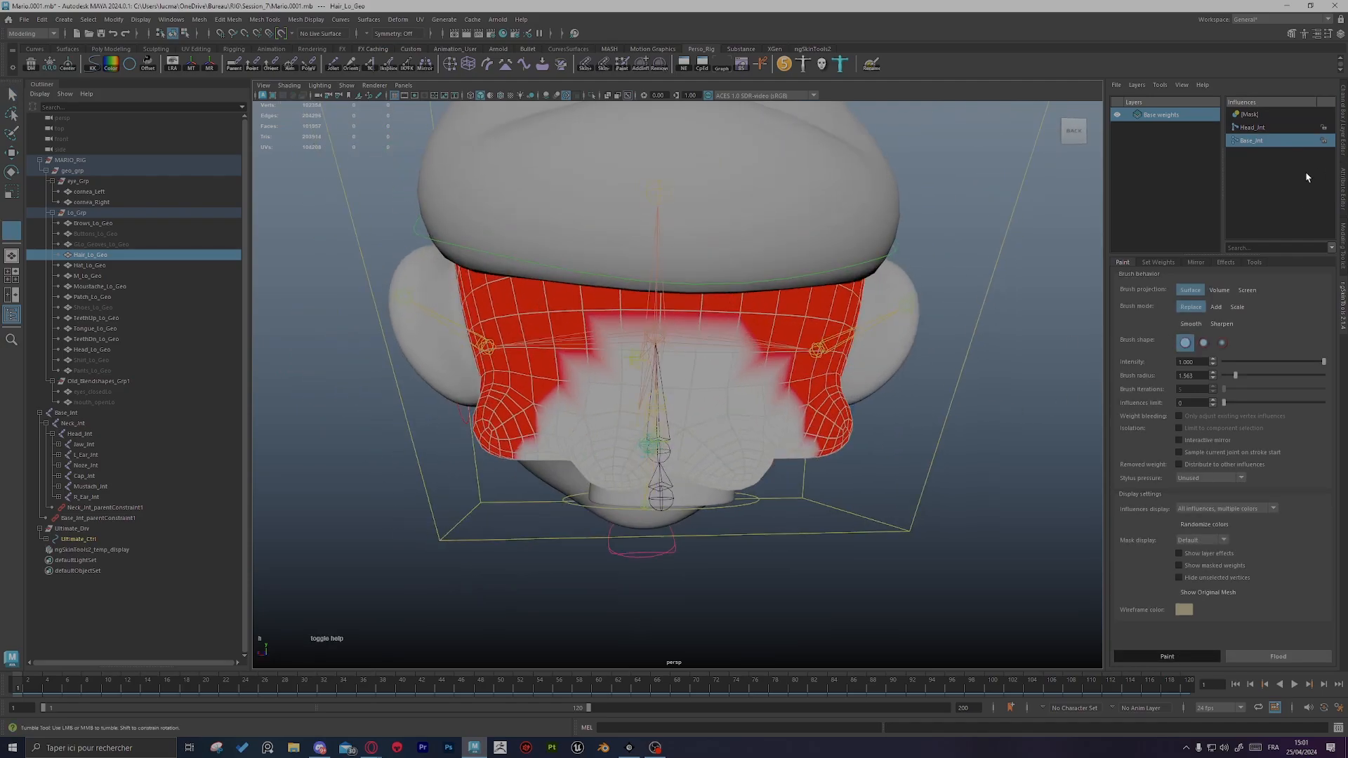
Step: Make Head_Jnt the active influence, leave paint mode and isolate the hair mesh in the viewport
click(1253, 127)
key(q)
mouse_move(756, 377)
alt+mouse_down()
mouse_move(842, 415)
mouse_move(997, 414)
alt+mouse_up()
alt+drag(807, 397, 836, 390)
click(866, 388)
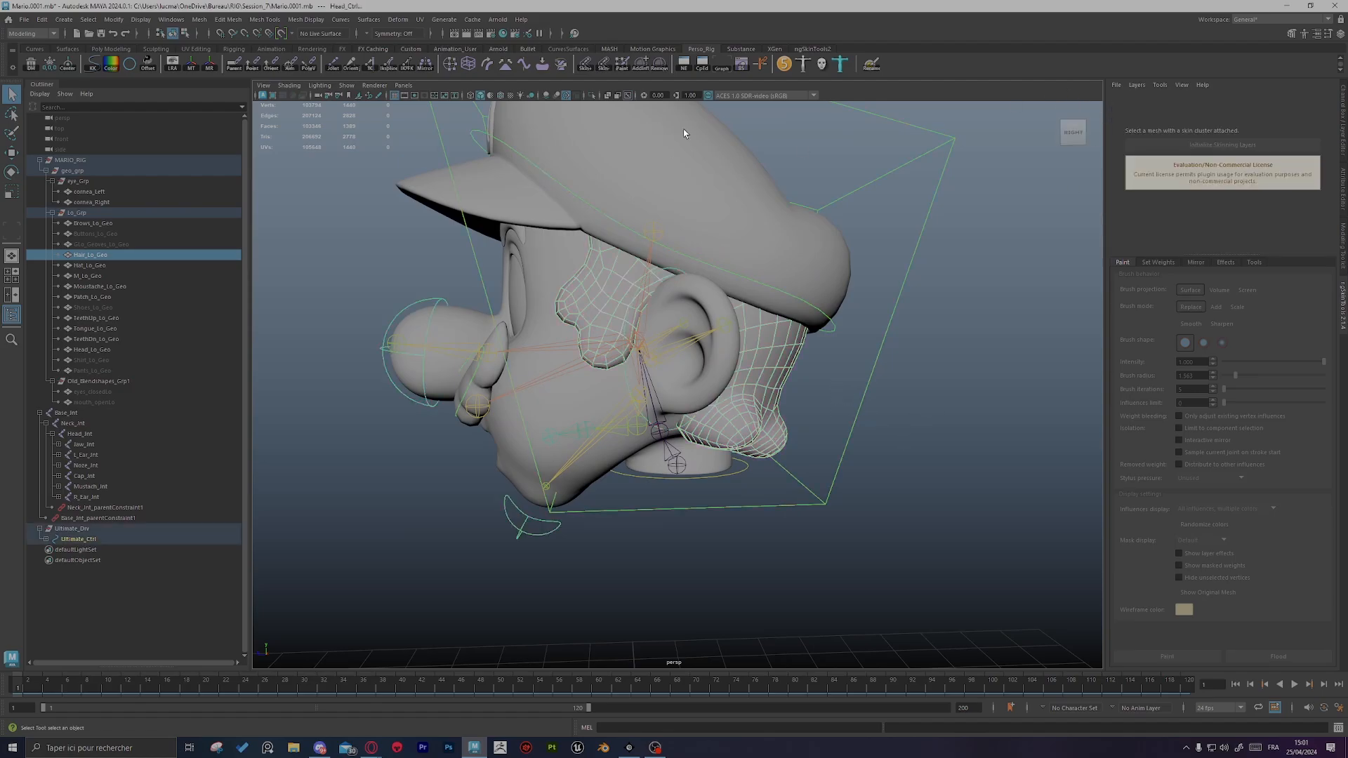
click(593, 97)
alt+drag(878, 393, 816, 404)
click(815, 404)
alt+drag(968, 428, 1074, 527)
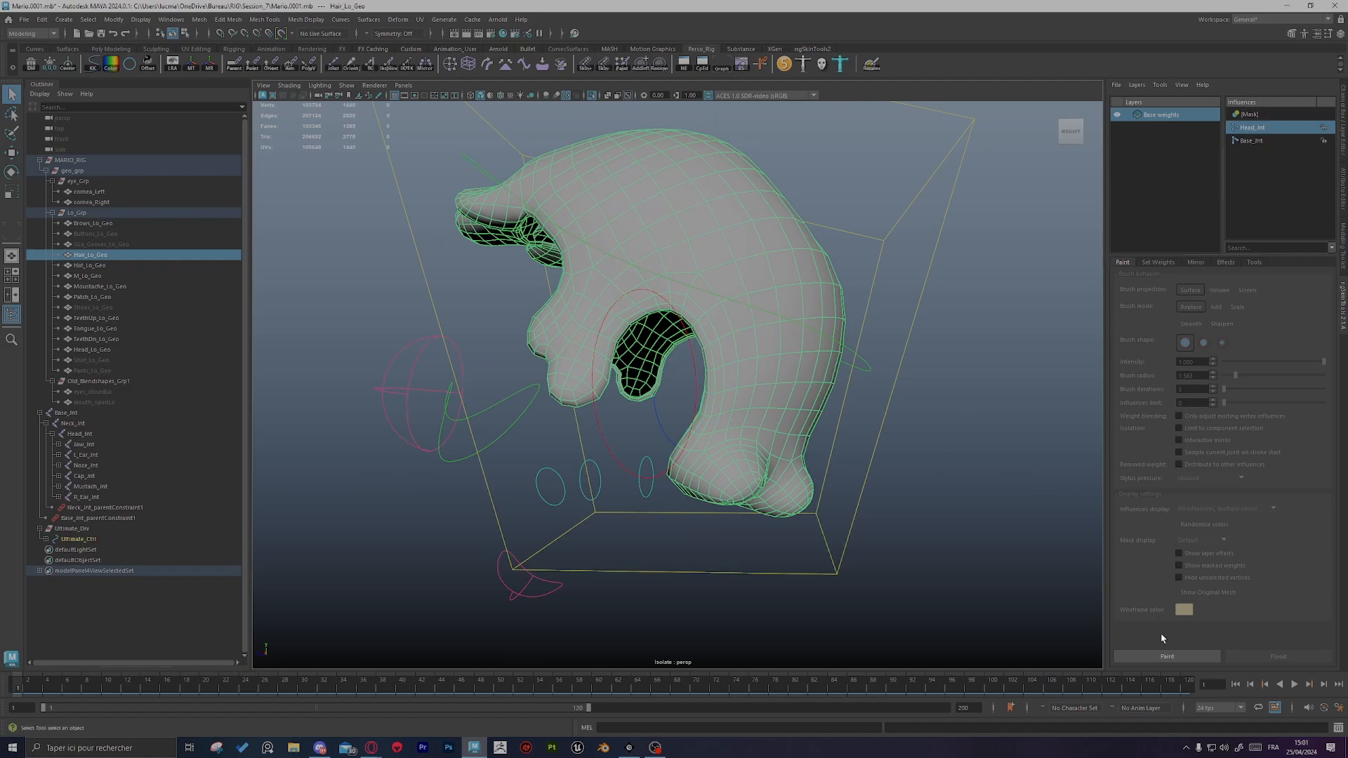
Step: Flood the whole hair mesh with Head_Jnt at intensity 1.000 and compare the Base_Jnt and Head_Jnt influences
click(1165, 656)
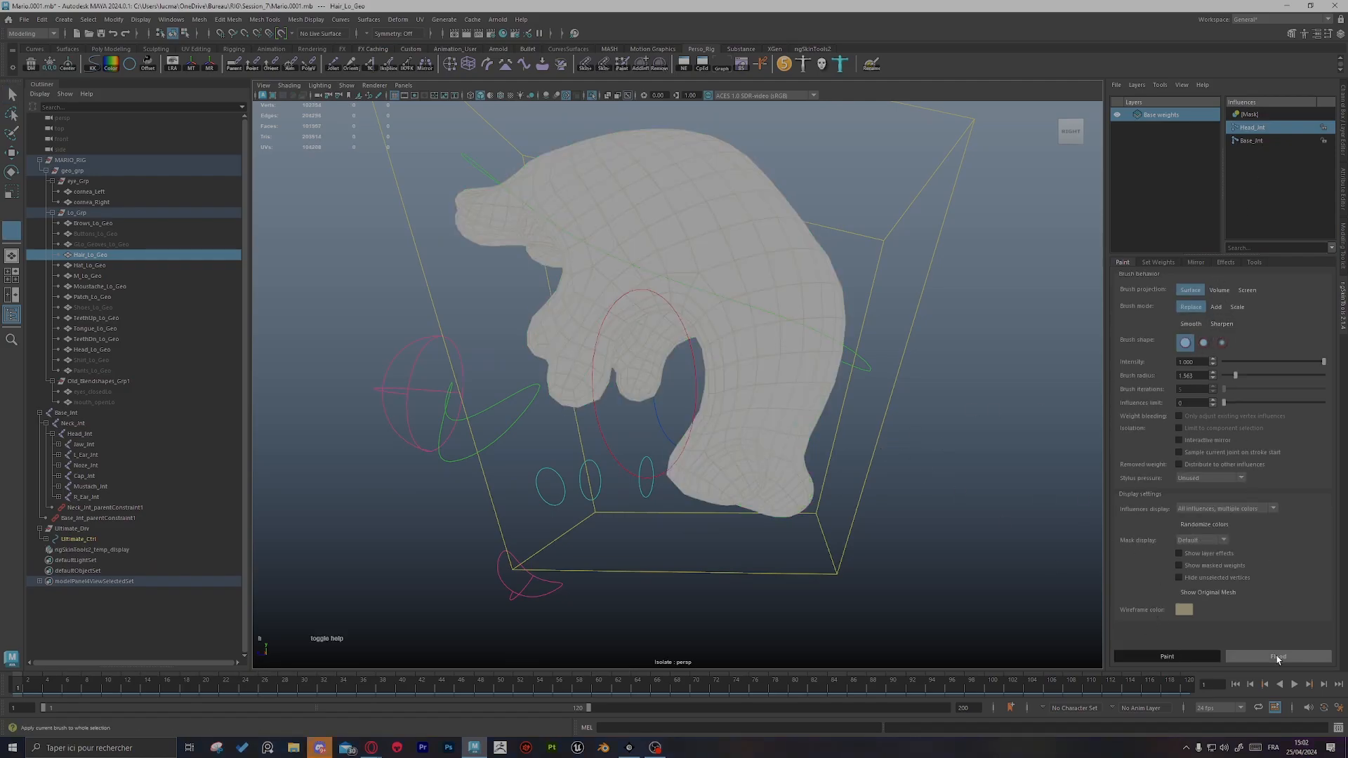
mouse_move(913, 410)
alt+mouse_down()
mouse_move(827, 397)
mouse_move(932, 415)
alt+mouse_up()
click(1257, 140)
click(1262, 128)
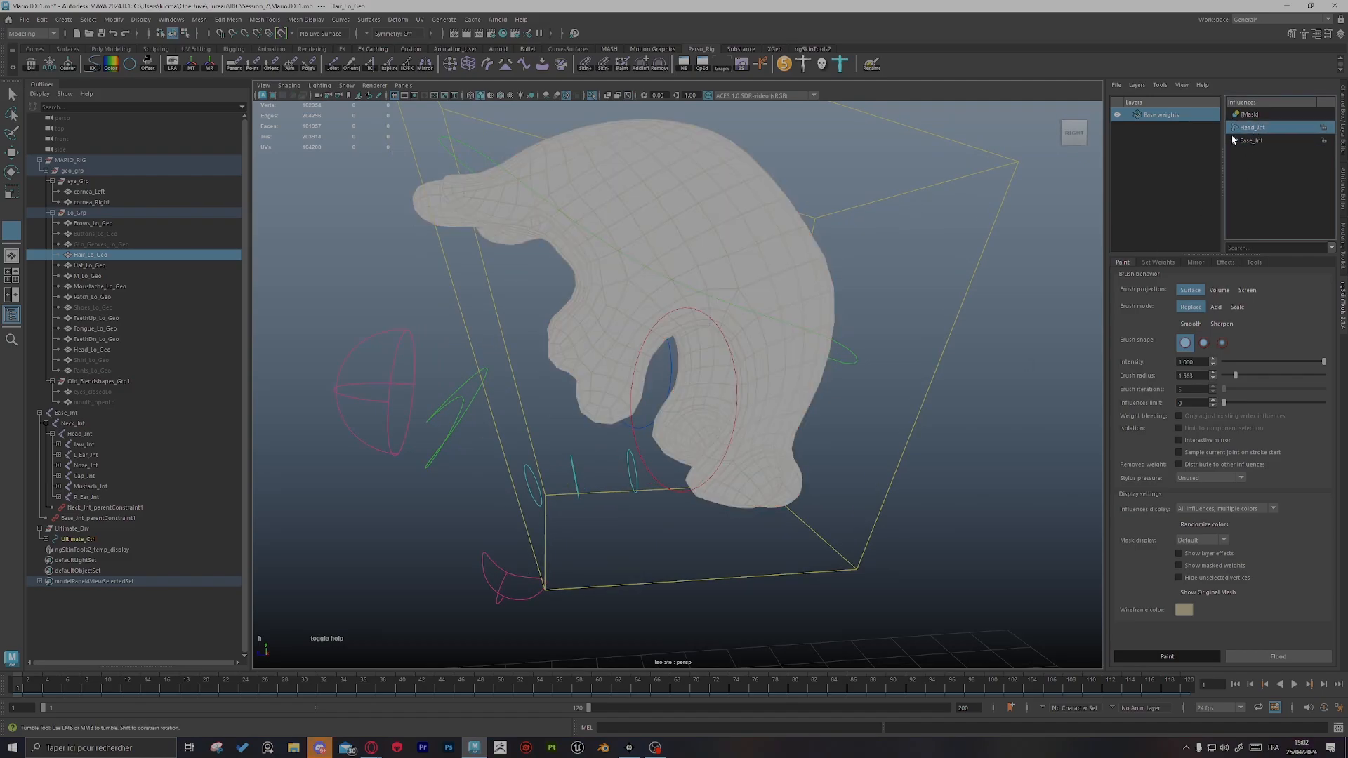
mouse_move(733, 197)
alt+mouse_down()
mouse_move(784, 199)
mouse_move(722, 202)
alt+mouse_up()
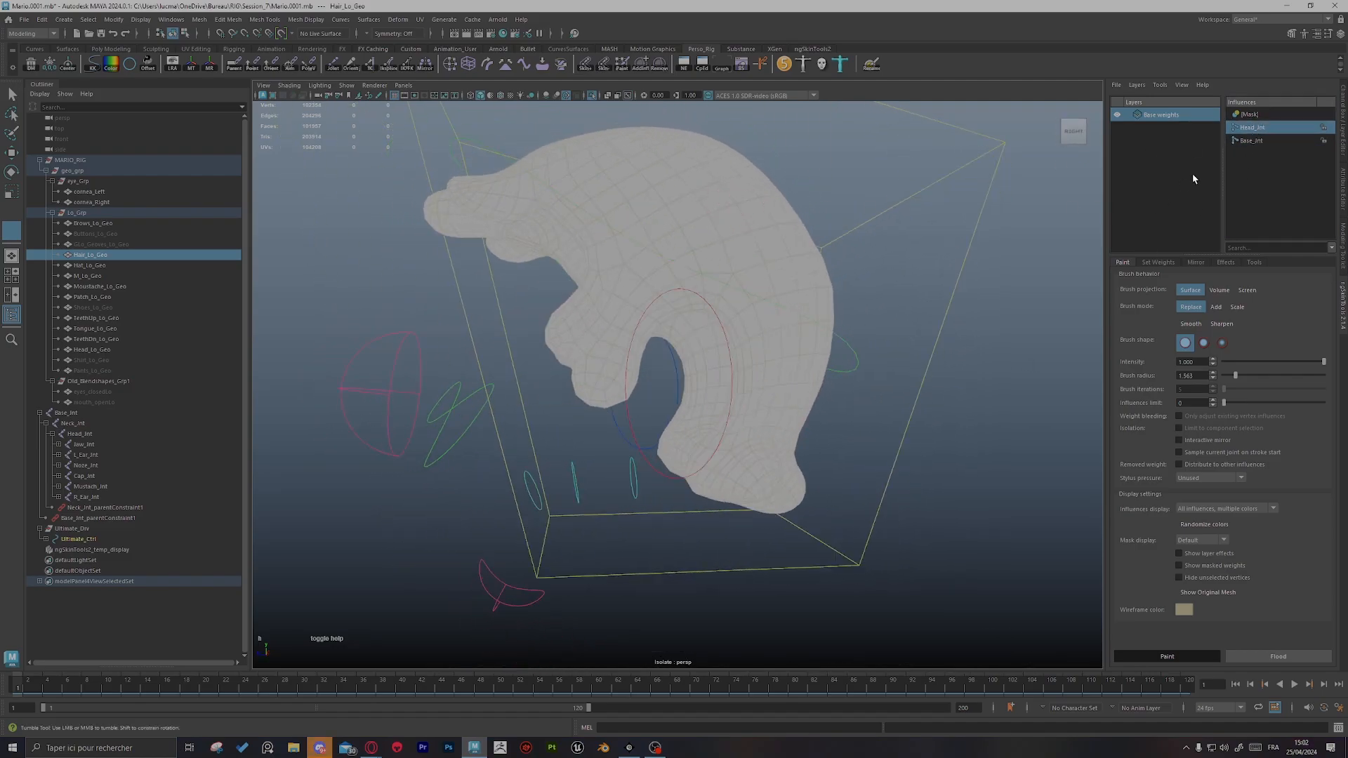
Step: Resize the brush and paint Base_Jnt weights across the lower back of the hair
click(1250, 141)
scroll(977, 304, up, 3)
mouse_move(709, 432)
mouse_down()
mouse_move(790, 444)
mouse_move(730, 435)
mouse_up()
key(b)
mouse_move(730, 435)
mouse_down()
mouse_move(749, 428)
mouse_move(716, 411)
mouse_up()
mouse_move(716, 411)
mouse_down()
mouse_move(782, 382)
mouse_move(798, 393)
mouse_up()
mouse_move(798, 393)
mouse_down()
mouse_move(740, 412)
mouse_move(822, 401)
mouse_move(882, 439)
mouse_move(758, 433)
mouse_move(870, 358)
mouse_up()
Step: Leave weight painting, turn off isolation and select the head control for rotation with its channels shown
mouse_move(870, 358)
alt+mouse_down()
mouse_move(632, 367)
mouse_move(606, 450)
mouse_move(677, 459)
mouse_move(897, 427)
alt+mouse_up()
scroll(730, 460, down, 3)
key(q)
click(817, 484)
scroll(884, 491, up, 3)
key(ctrl+a)
key(e)
key(ctrl+z)
scroll(896, 427, down, 2)
key(ctrl+1)
Step: Rotate the head control forward to test the hair deformation, and undo the rotation
middle_drag(896, 427, 926, 370)
key(ctrl+z)
drag(313, 689, 285, 693)
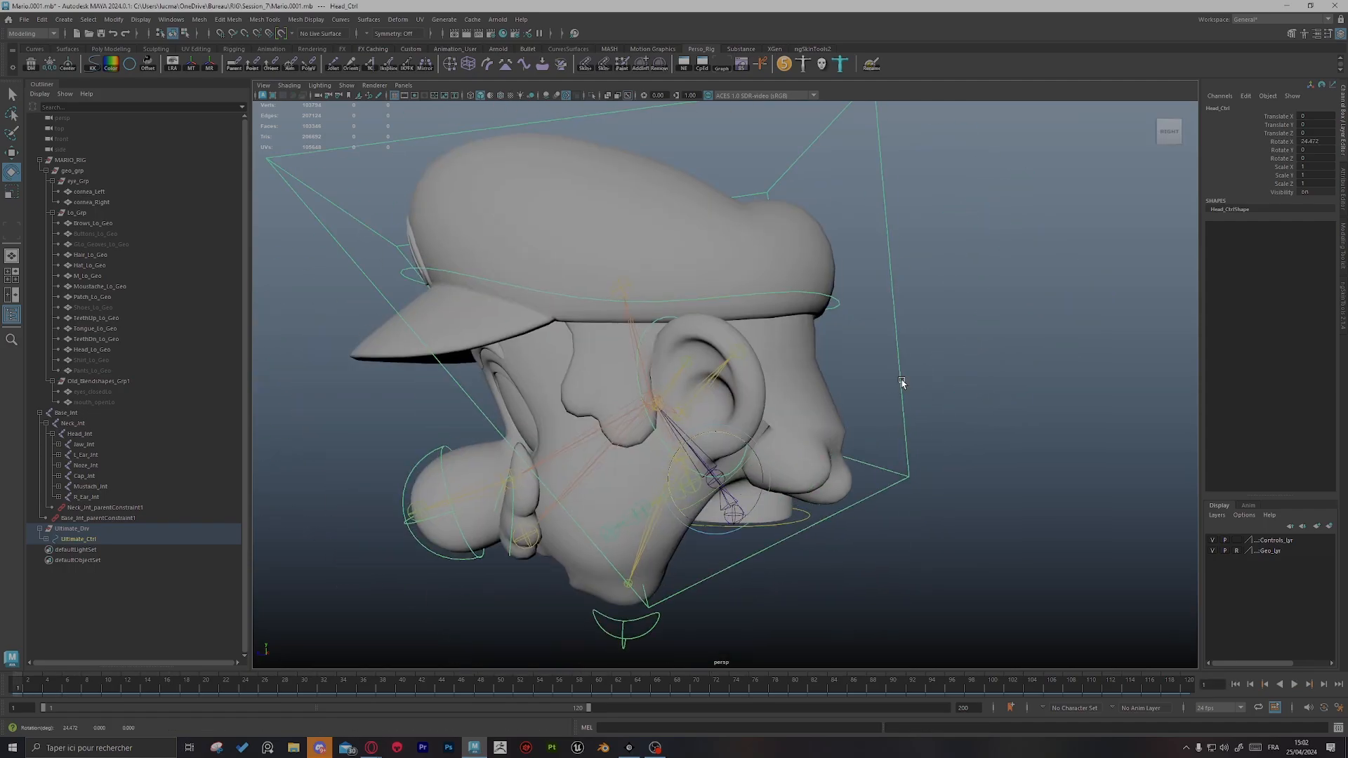
key(ctrl+z)
click(847, 449)
click(1113, 311)
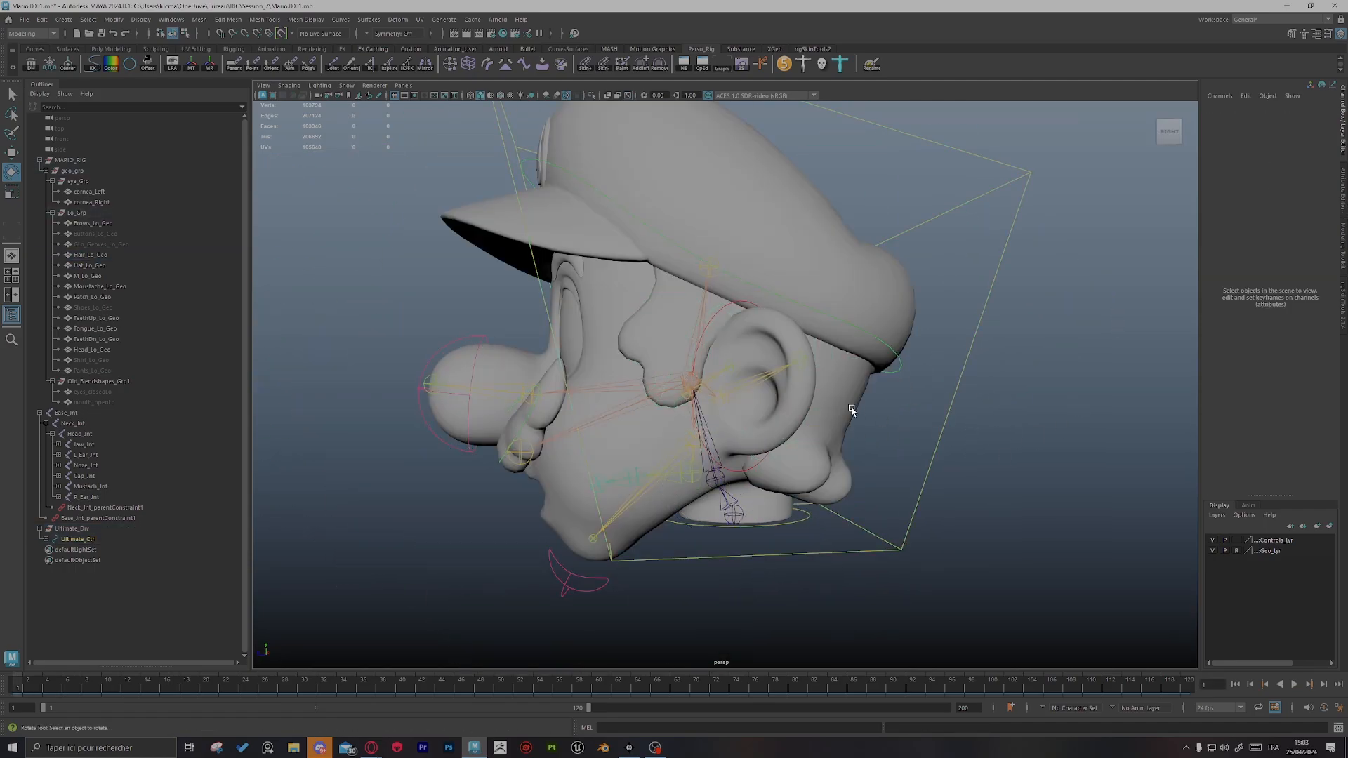
click(851, 409)
click(830, 463)
alt+drag(831, 463, 786, 447)
key(ctrl+z)
key(q)
Step: Key the head control's rest pose at frame 1 and a rotated pose at frame 20
click(812, 520)
click(571, 589)
key(s)
drag(18, 685, 206, 685)
key(e)
alt+drag(997, 477, 940, 491)
key(s)
Step: Pose the head control at frame 45, also translate it for the test animation, and play the animation
drag(205, 685, 456, 686)
alt+drag(842, 421, 653, 421)
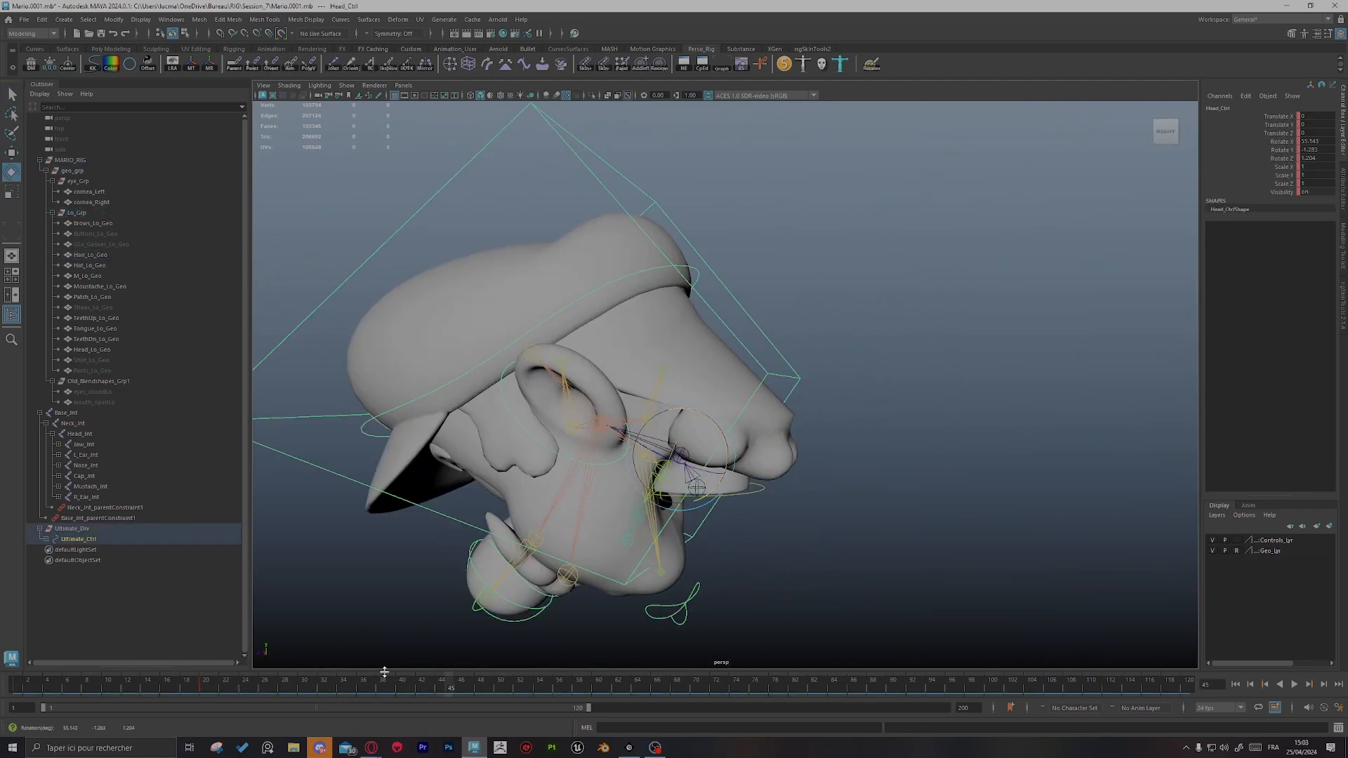
key(w)
key(alt+v)
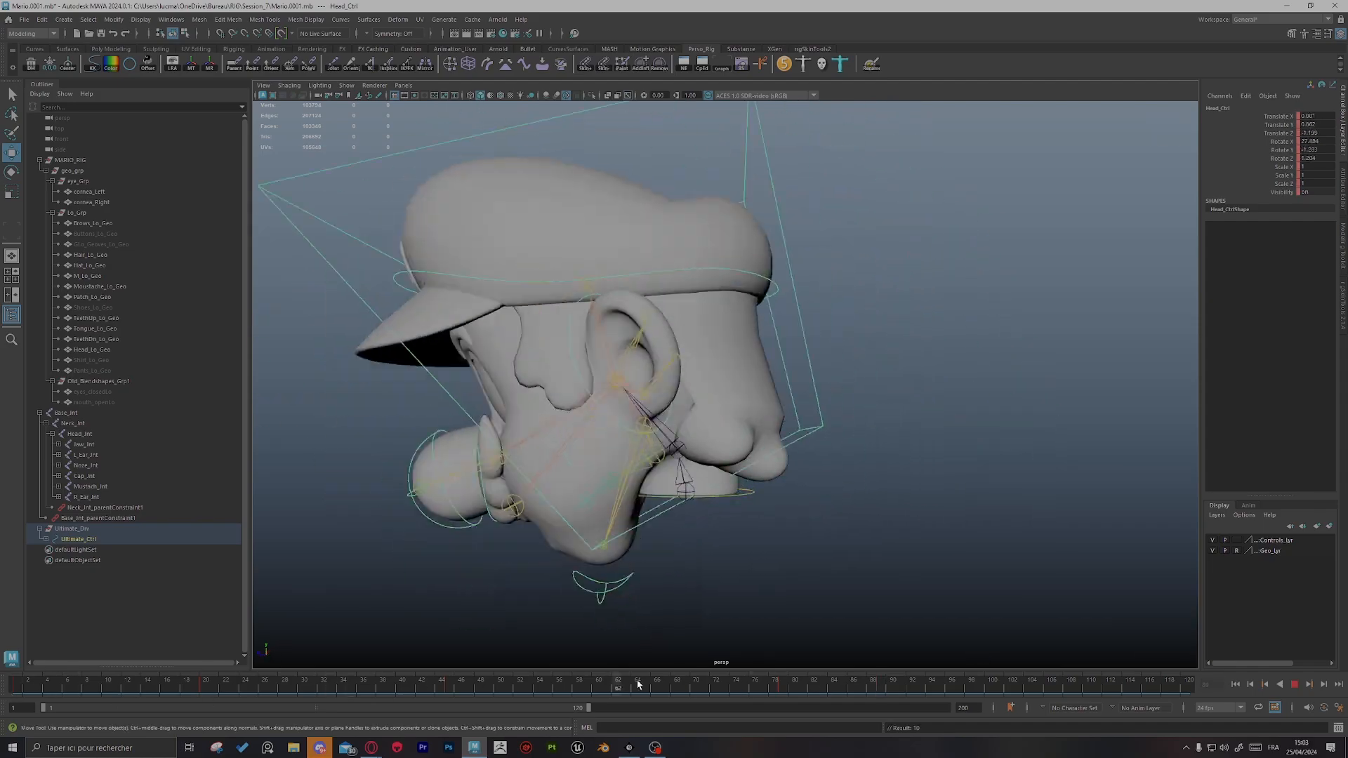
key(e)
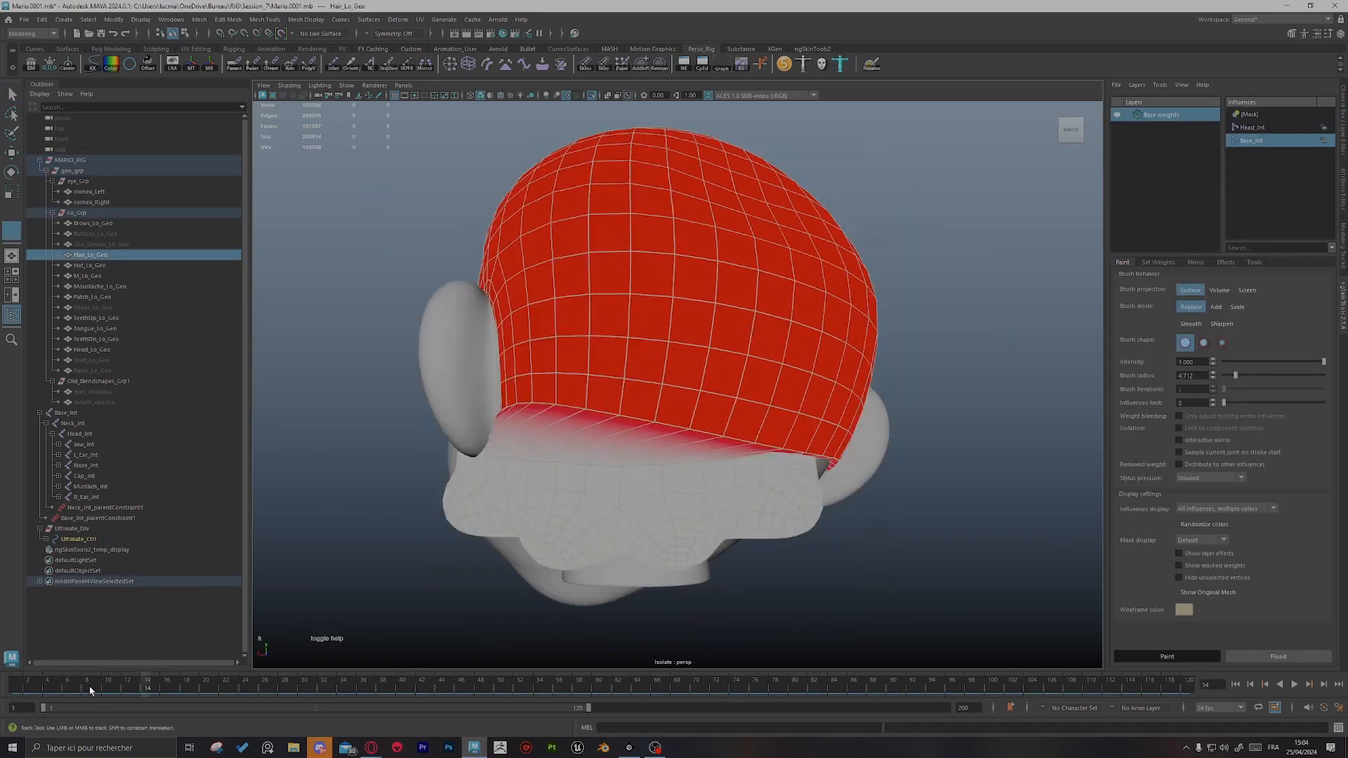
Step: Smooth the Base_Jnt to Head_Jnt transition on the back of the hair while scrubbing to frame 76
drag(89, 690, 283, 691)
alt+drag(632, 379, 716, 414)
mouse_move(723, 386)
shift+mouse_down()
mouse_move(884, 442)
mouse_move(767, 337)
mouse_move(528, 337)
mouse_move(576, 341)
shift+mouse_up()
mouse_move(576, 340)
alt+mouse_down()
mouse_move(618, 346)
mouse_move(674, 309)
mouse_move(842, 337)
alt+mouse_up()
drag(430, 691, 755, 690)
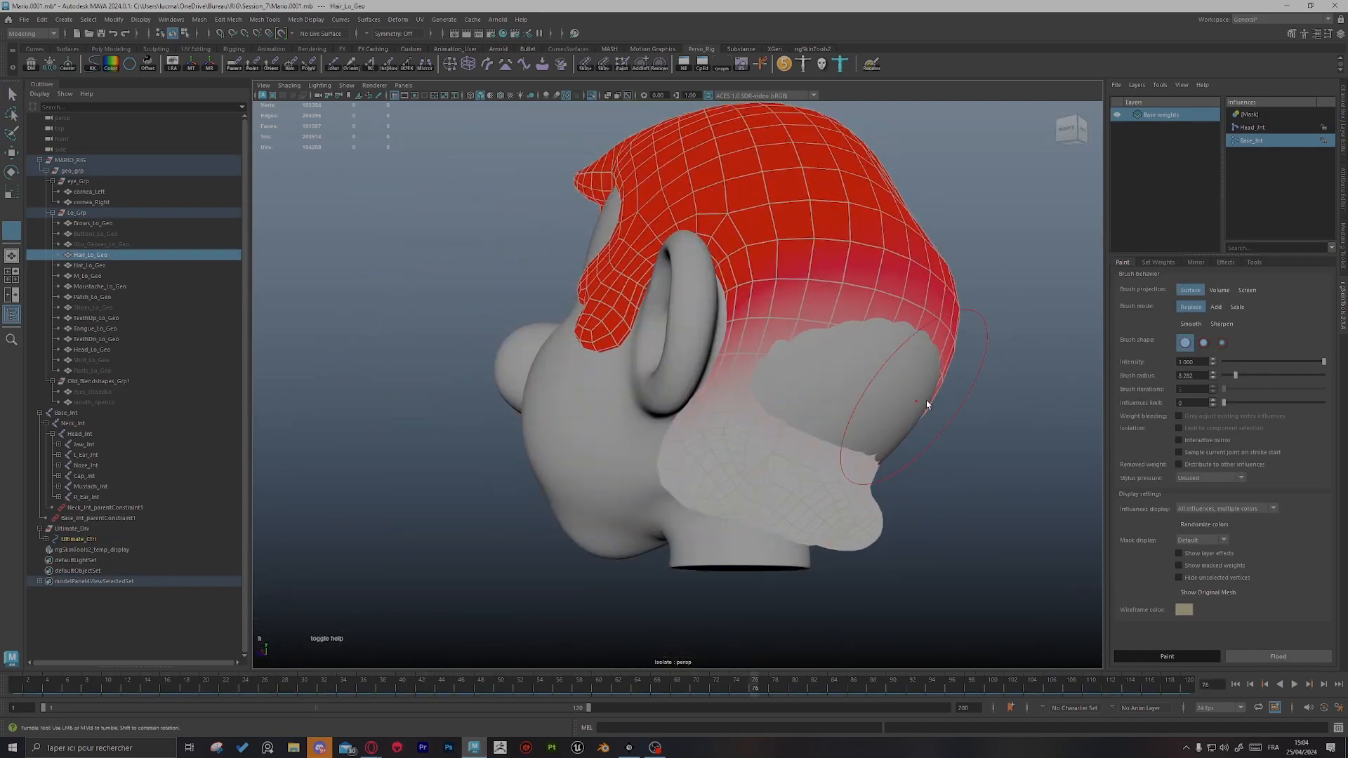
Step: Set the brush to Add at intensity 0.141 and paint Base_Jnt and Head_Jnt weights on the back of the hair
alt+drag(925, 400, 702, 400)
click(1214, 306)
mouse_move(772, 337)
mouse_down()
mouse_move(663, 408)
mouse_move(829, 393)
mouse_up()
click(1252, 127)
drag(755, 421, 780, 379)
mouse_move(779, 379)
alt+mouse_down()
mouse_move(715, 335)
mouse_move(812, 346)
alt+mouse_up()
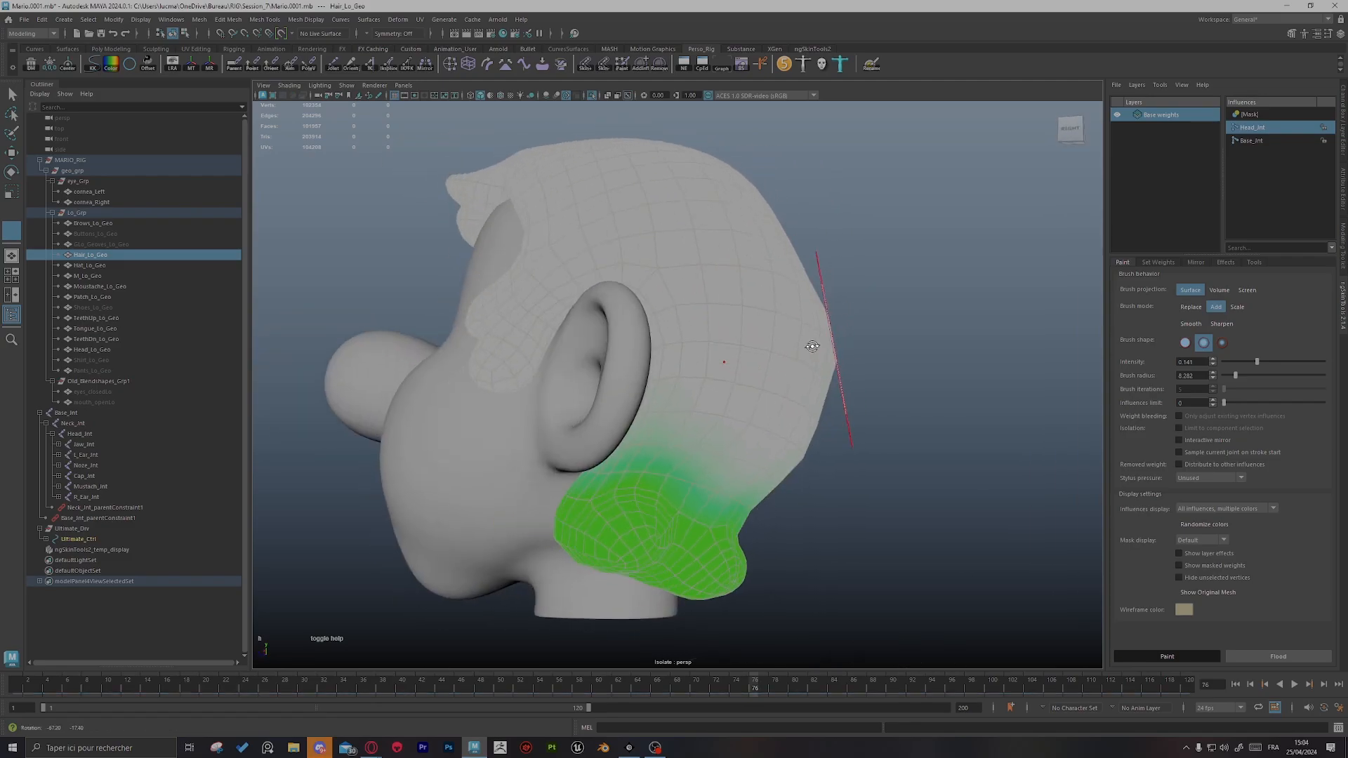
Step: Mirror the hair's influence weights from positive to negative using closest point on surface mapping
click(1196, 262)
alt+drag(632, 393, 792, 414)
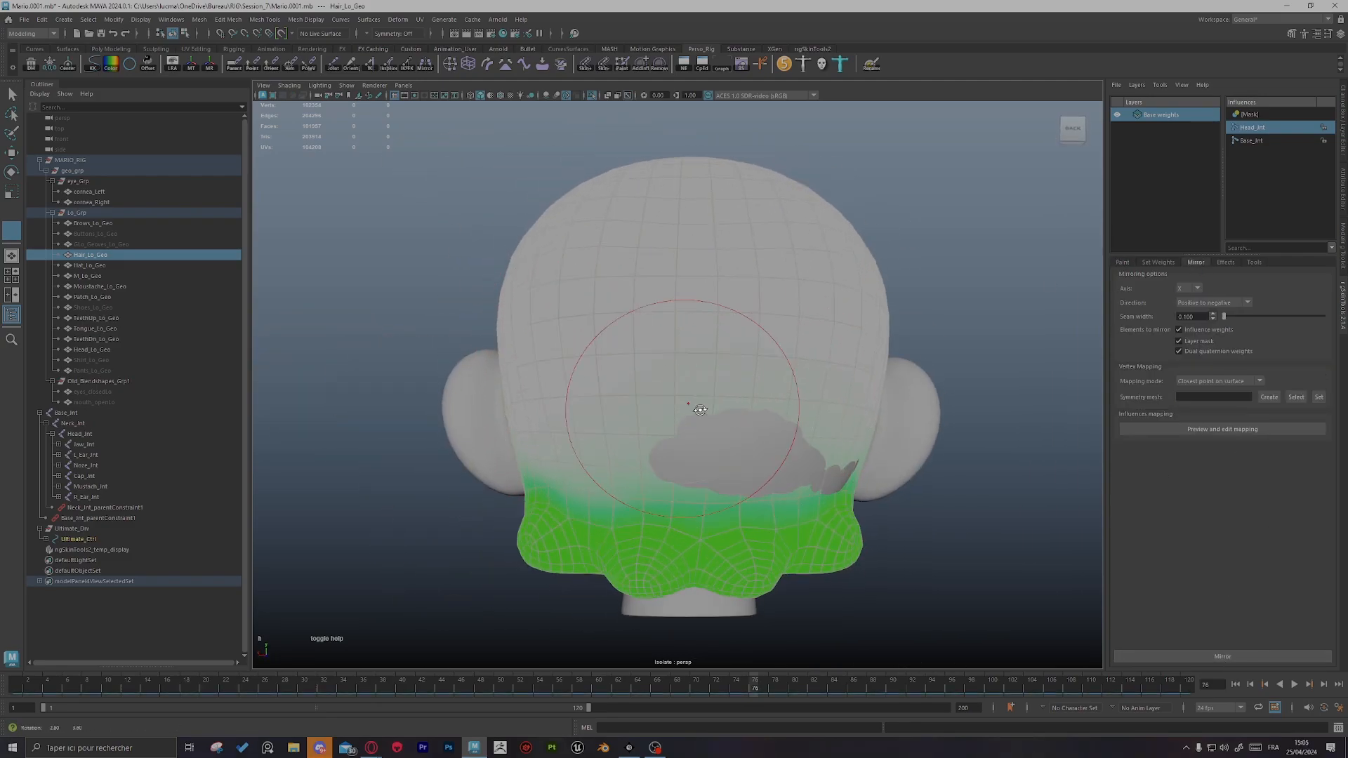
alt+drag(700, 410, 905, 410)
click(1222, 657)
mouse_move(975, 351)
alt+mouse_down()
mouse_move(797, 339)
mouse_move(807, 295)
mouse_move(842, 361)
mouse_move(961, 365)
alt+mouse_up()
Step: Scrub the test animation to frames 44 and 16 and examine the mirrored hair weights from behind and the side
click(1121, 262)
drag(754, 685, 440, 694)
alt+drag(755, 330, 569, 353)
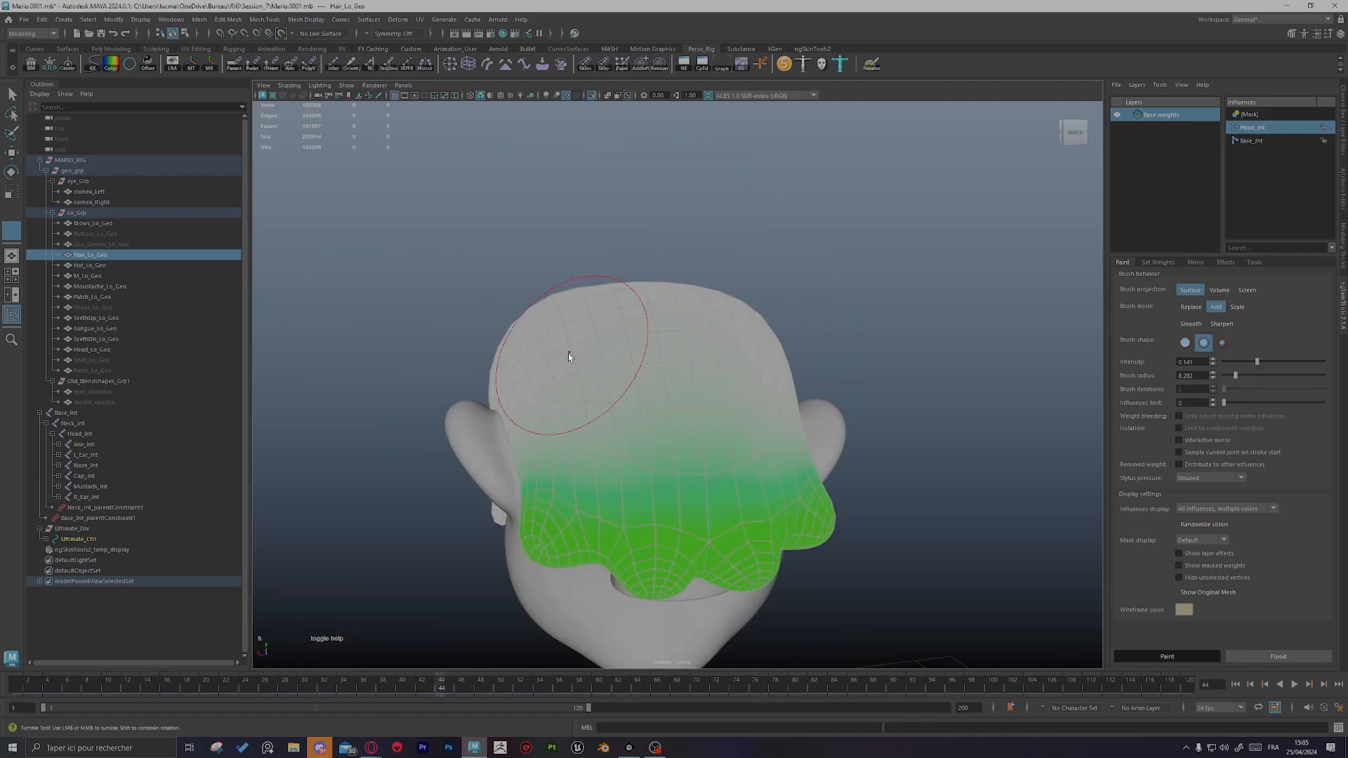
click(1195, 262)
mouse_move(774, 499)
alt+mouse_down()
mouse_move(923, 466)
mouse_move(858, 492)
mouse_move(975, 514)
mouse_move(647, 529)
mouse_move(1218, 255)
alt+mouse_up()
drag(440, 692, 166, 694)
mouse_move(401, 618)
alt+mouse_down()
mouse_move(509, 638)
mouse_move(409, 617)
alt+mouse_up()
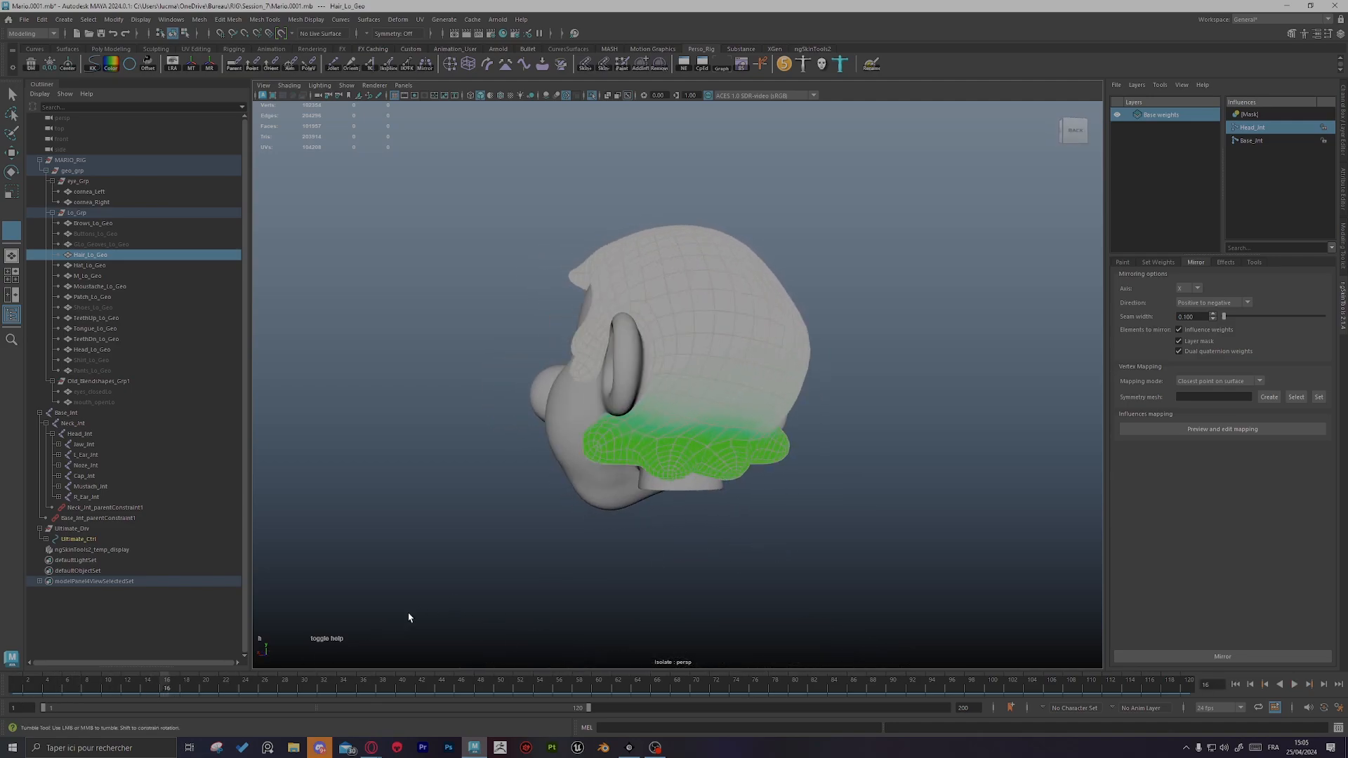
Step: Paint Head_Jnt weights over all the lower back hair lobes at frame 16
alt+right_drag(408, 617, 593, 428)
alt+middle_drag(594, 428, 662, 385)
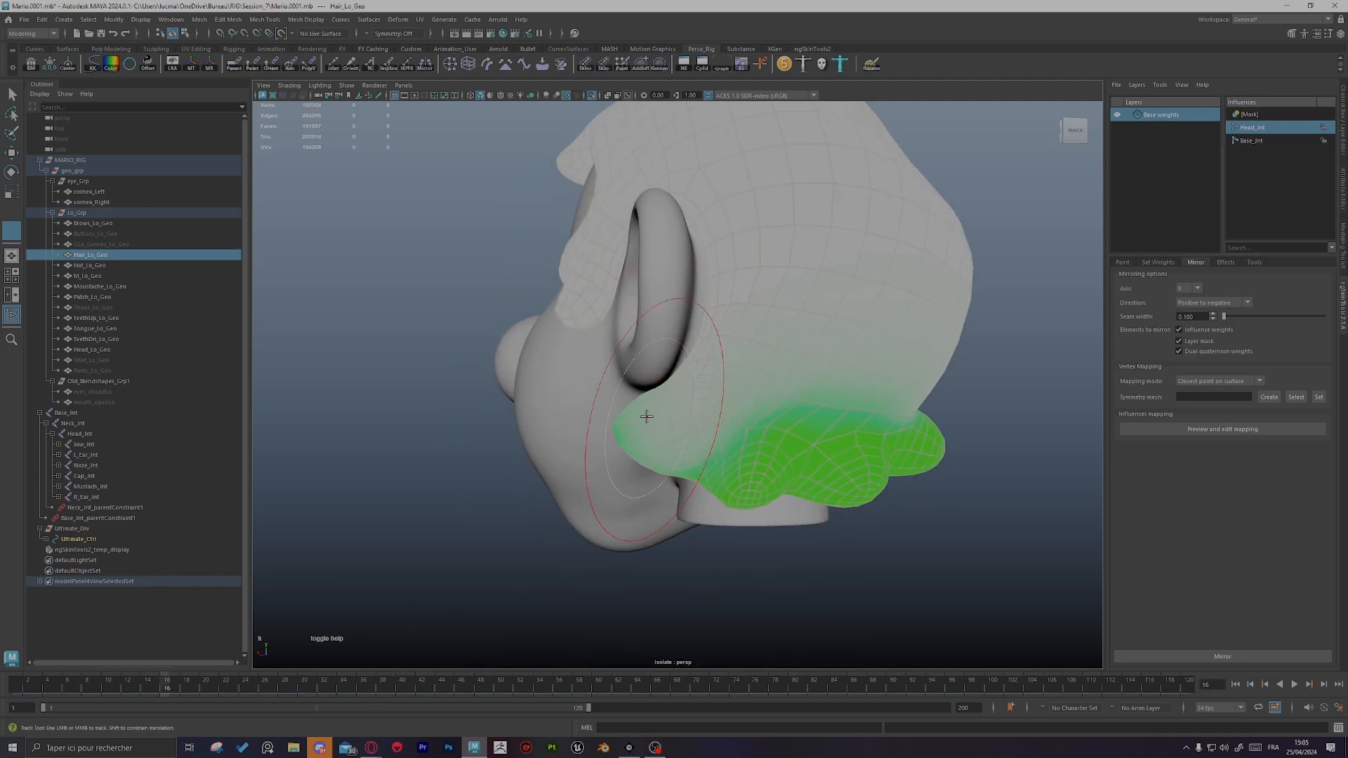
alt+drag(647, 436, 757, 454)
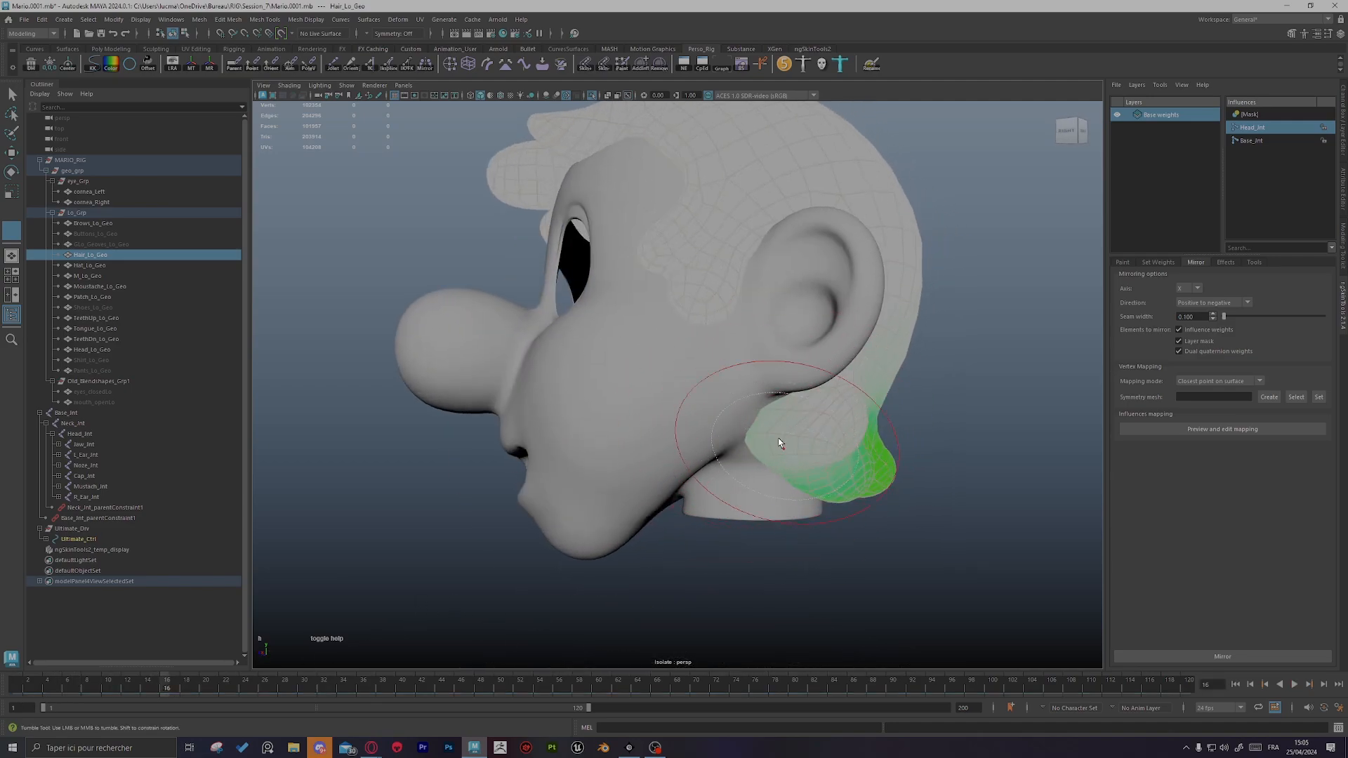
mouse_move(811, 417)
mouse_down()
mouse_move(883, 469)
mouse_move(793, 495)
mouse_up()
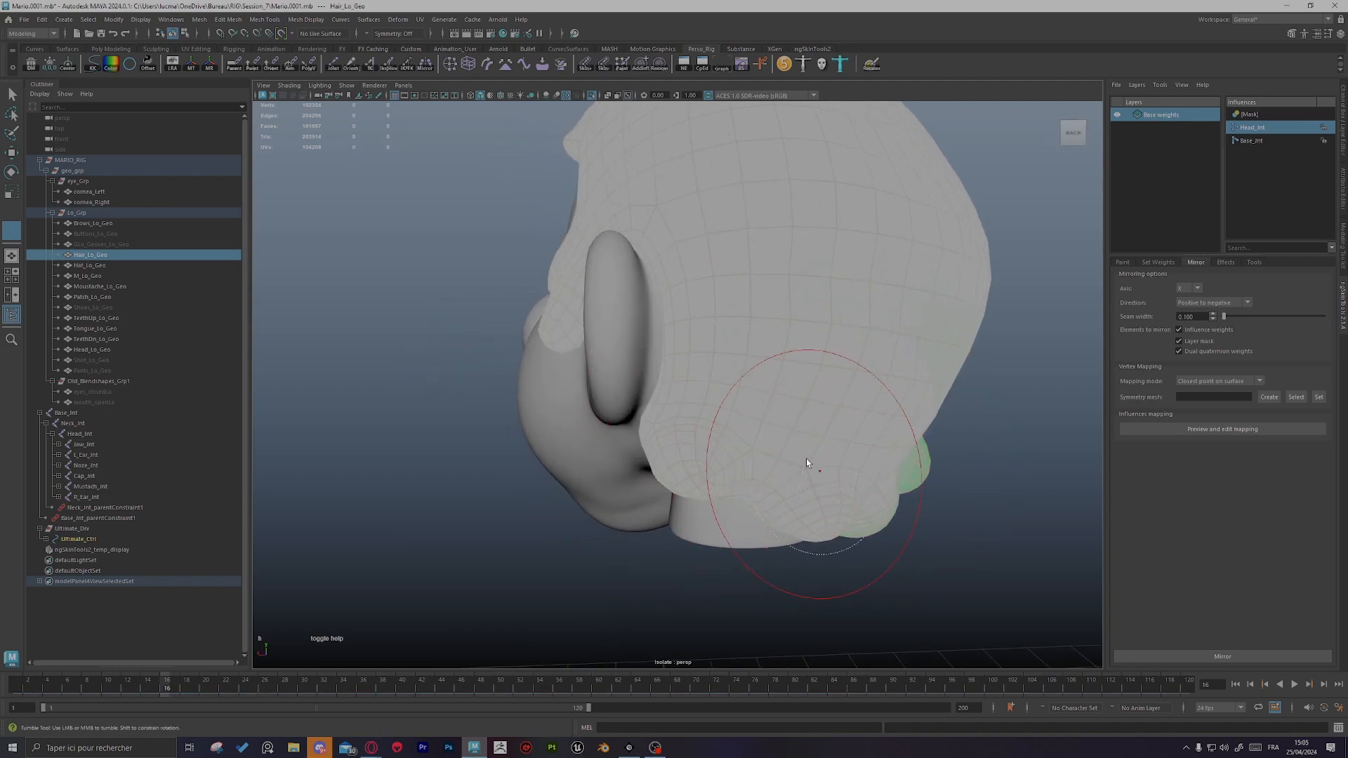
mouse_move(906, 469)
alt+mouse_down()
mouse_move(788, 466)
mouse_move(849, 444)
alt+mouse_up()
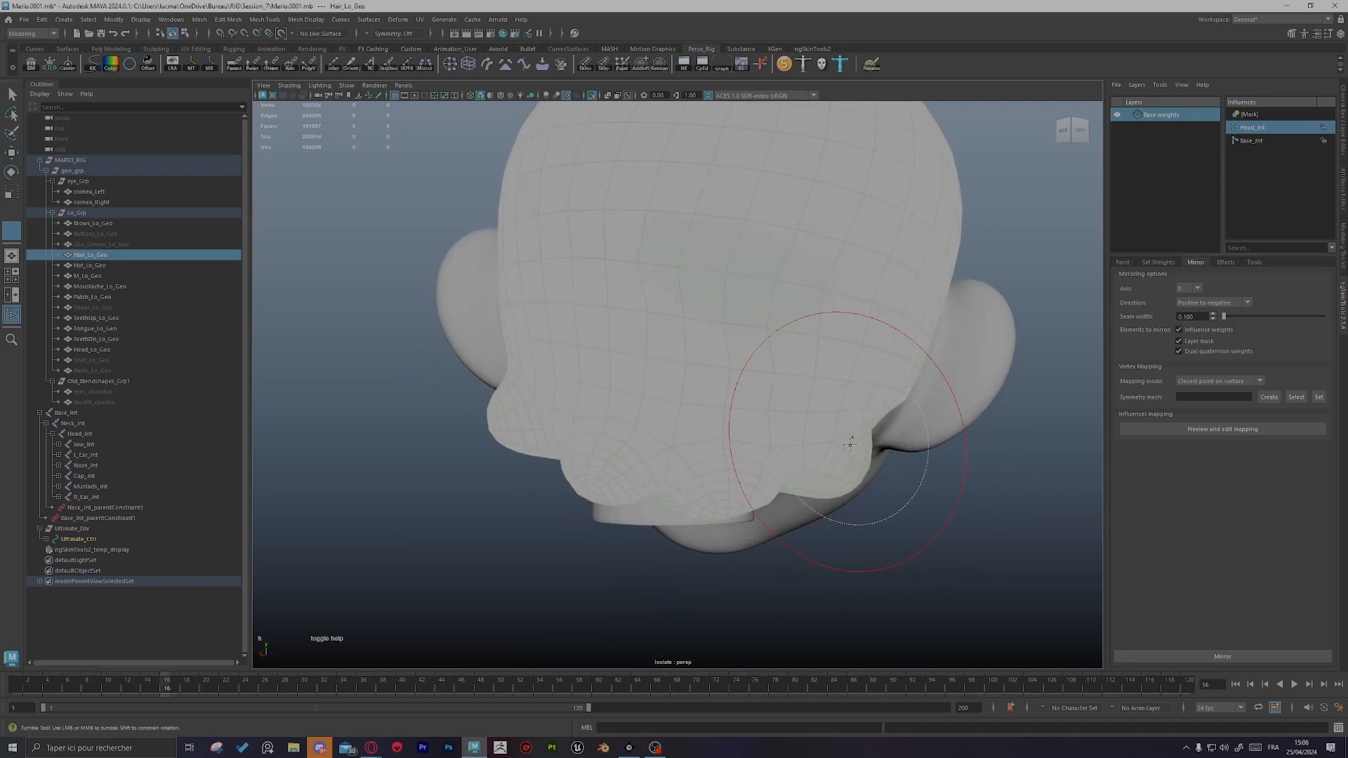
alt+right_drag(633, 488, 575, 450)
mouse_move(575, 449)
alt+mouse_down()
mouse_move(636, 354)
mouse_move(685, 406)
mouse_move(741, 414)
alt+mouse_up()
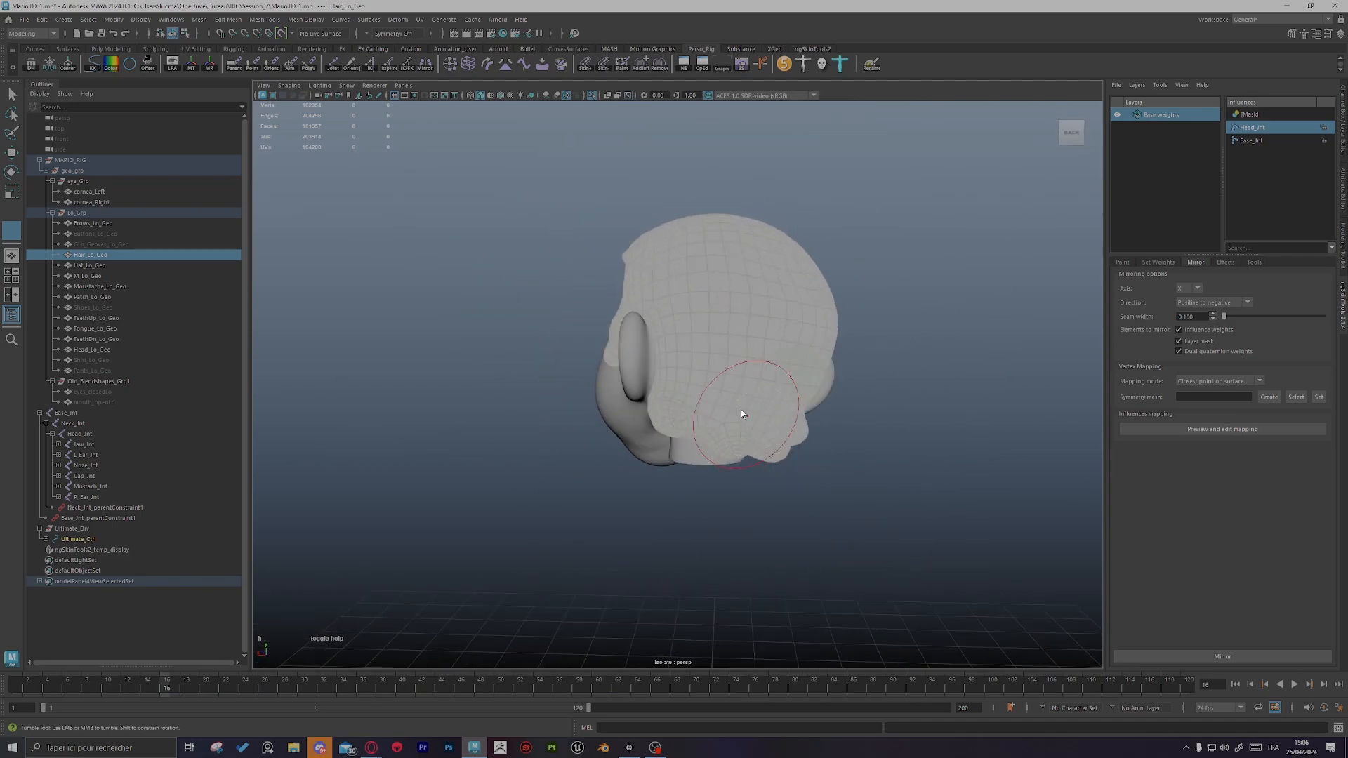
alt+drag(748, 312, 836, 424)
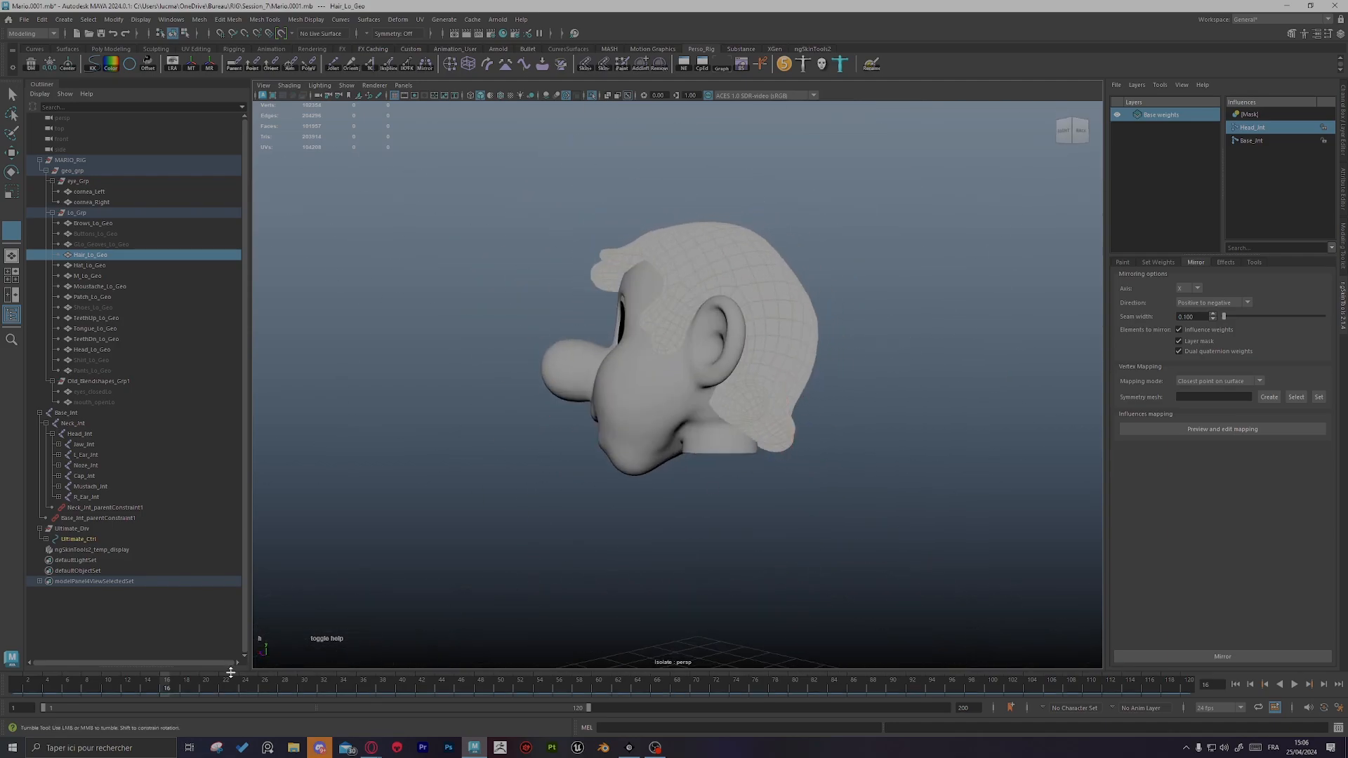
Step: Play the test animation from the start and examine how the hair follows the head from several angles
drag(179, 689, 15, 698)
alt+drag(653, 584, 624, 594)
key(alt+v)
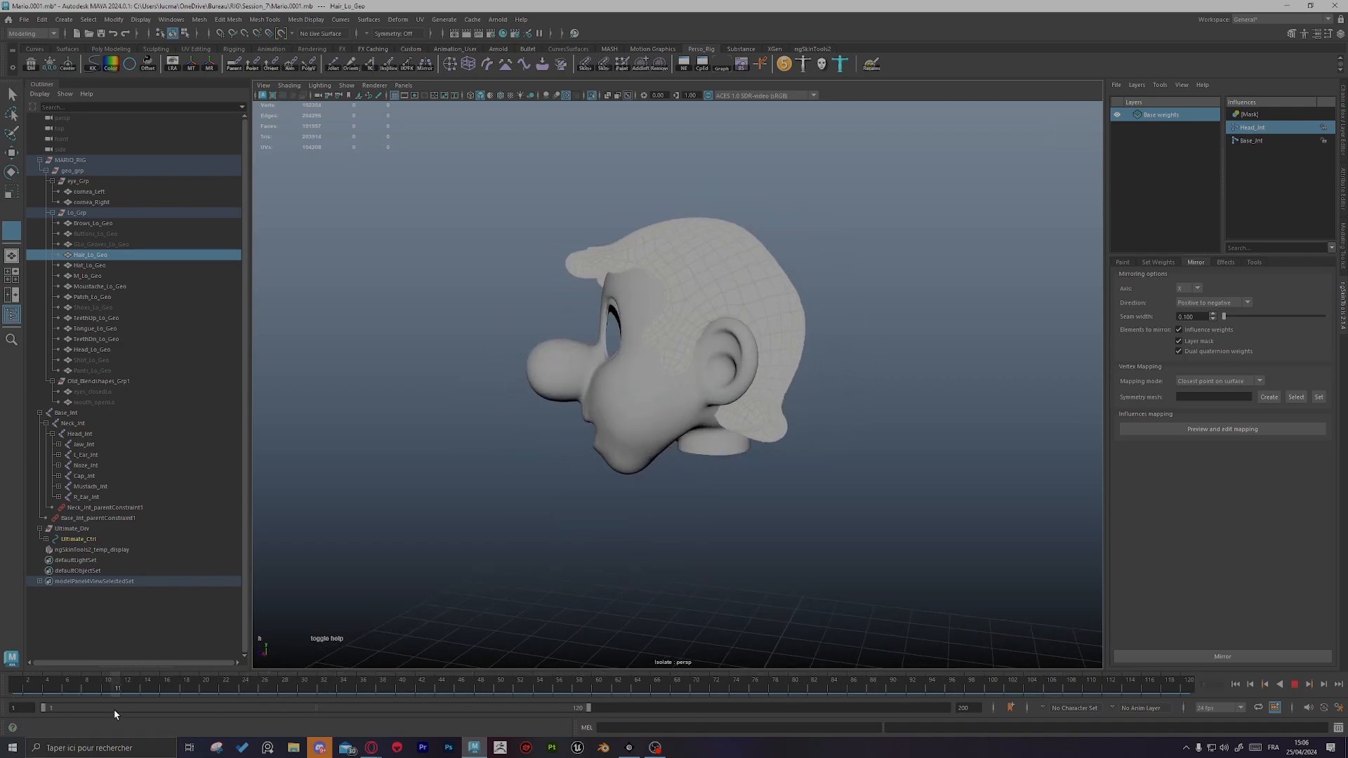
key(alt+v)
drag(31, 688, 213, 689)
alt+drag(567, 587, 534, 539)
key(alt+v)
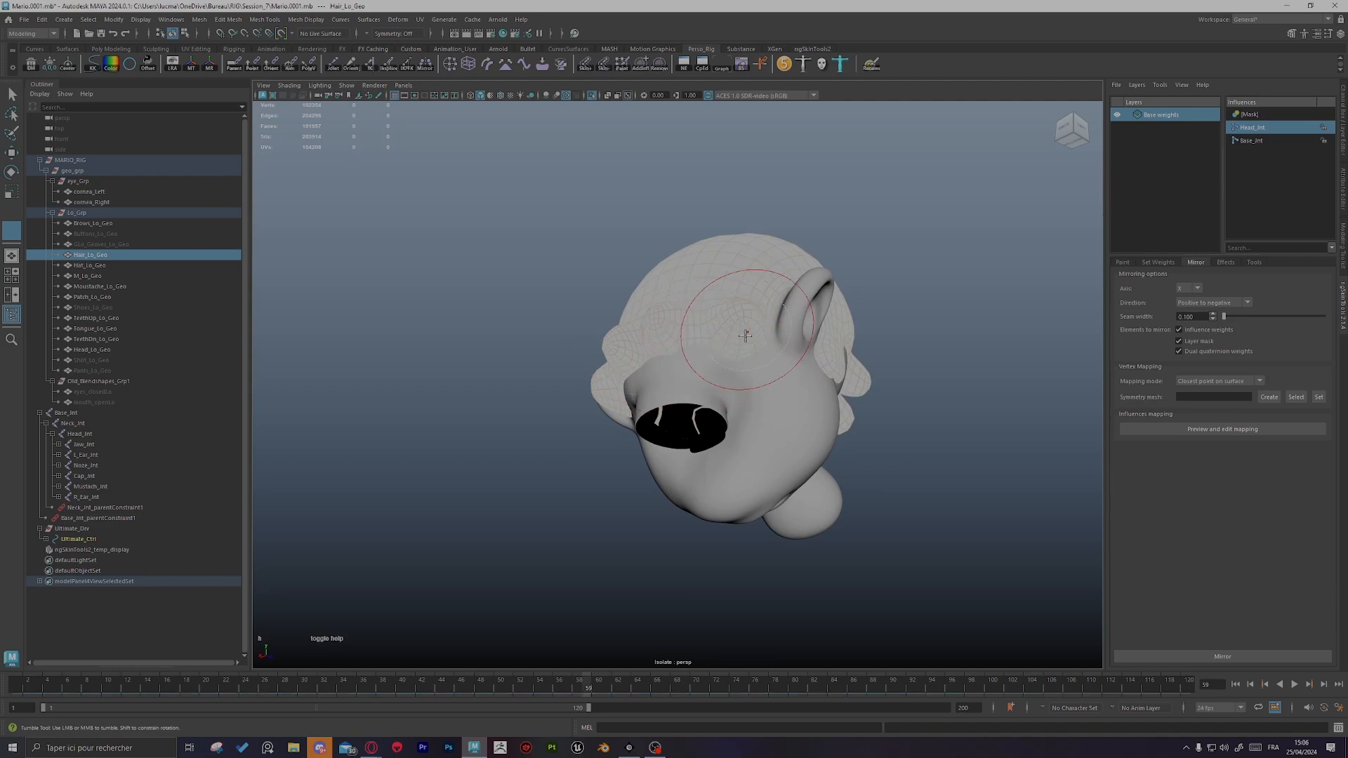
alt+drag(730, 338, 792, 372)
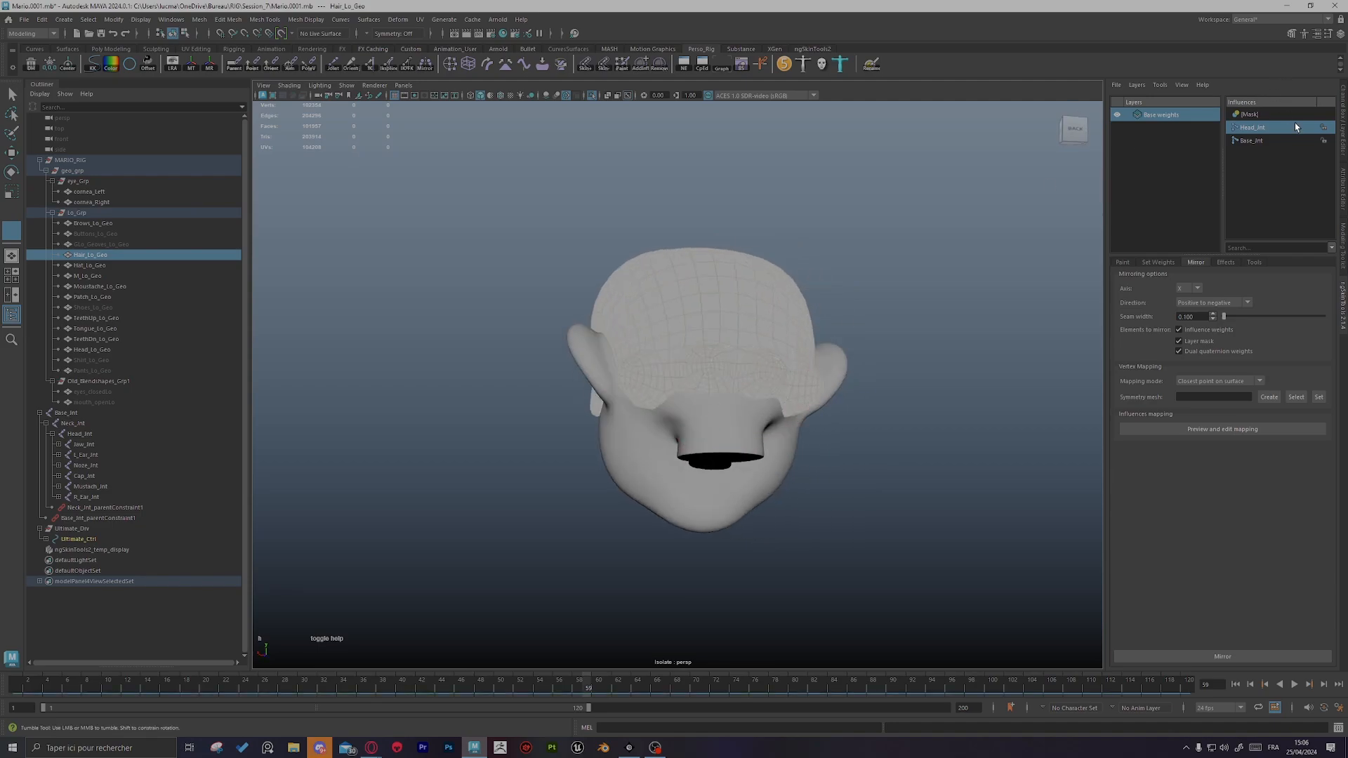
Step: Set the brush to Replace at intensity 1.000 and scrub to frame 47 to check the hair against the neck
click(1121, 262)
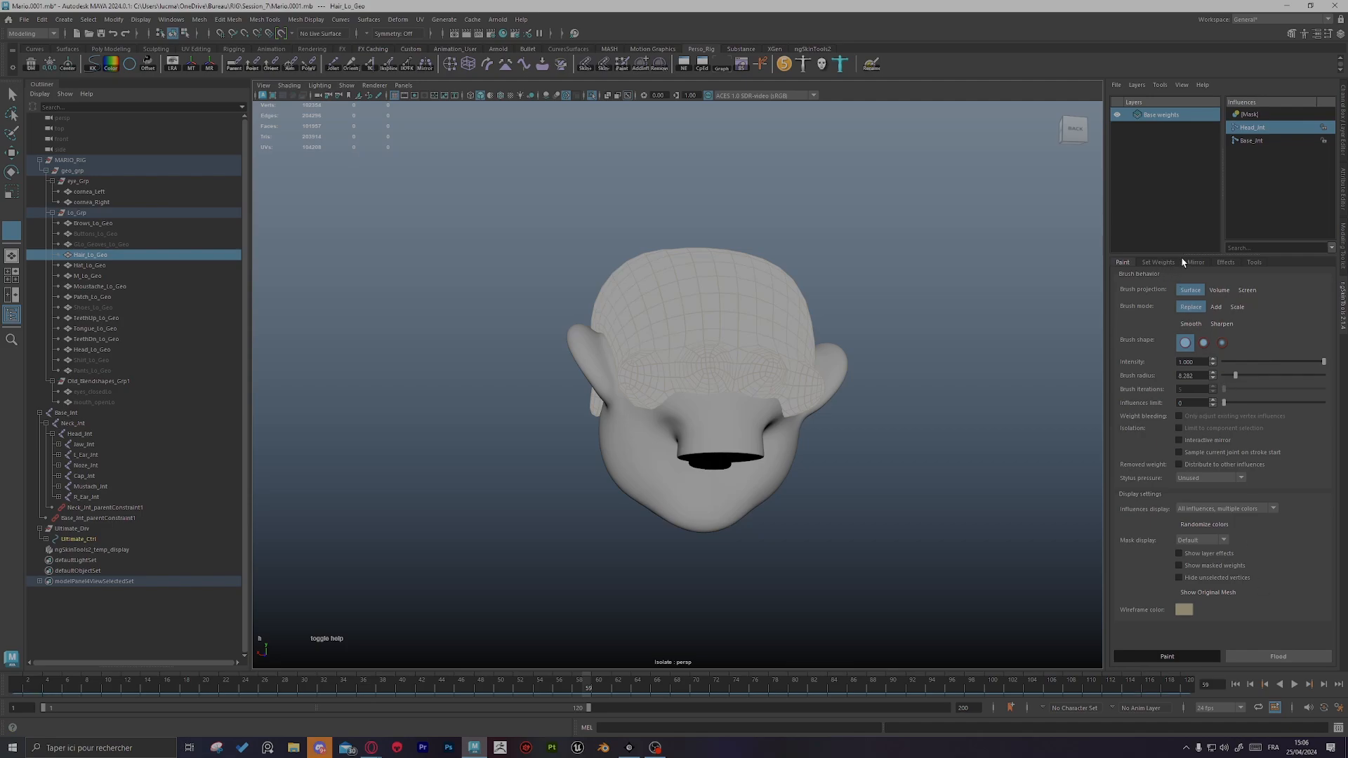
alt+drag(730, 544, 919, 562)
drag(33, 688, 480, 684)
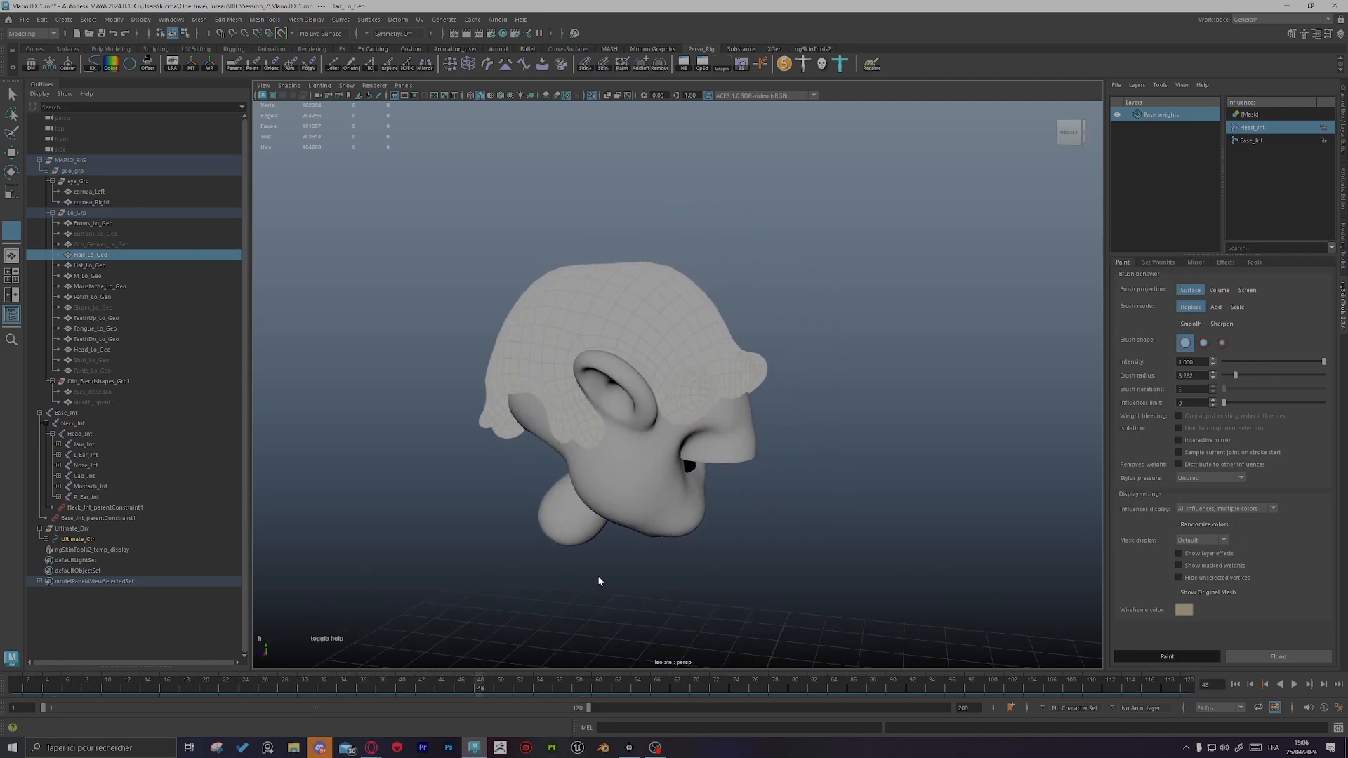
alt+drag(601, 581, 702, 484)
drag(407, 682, 469, 691)
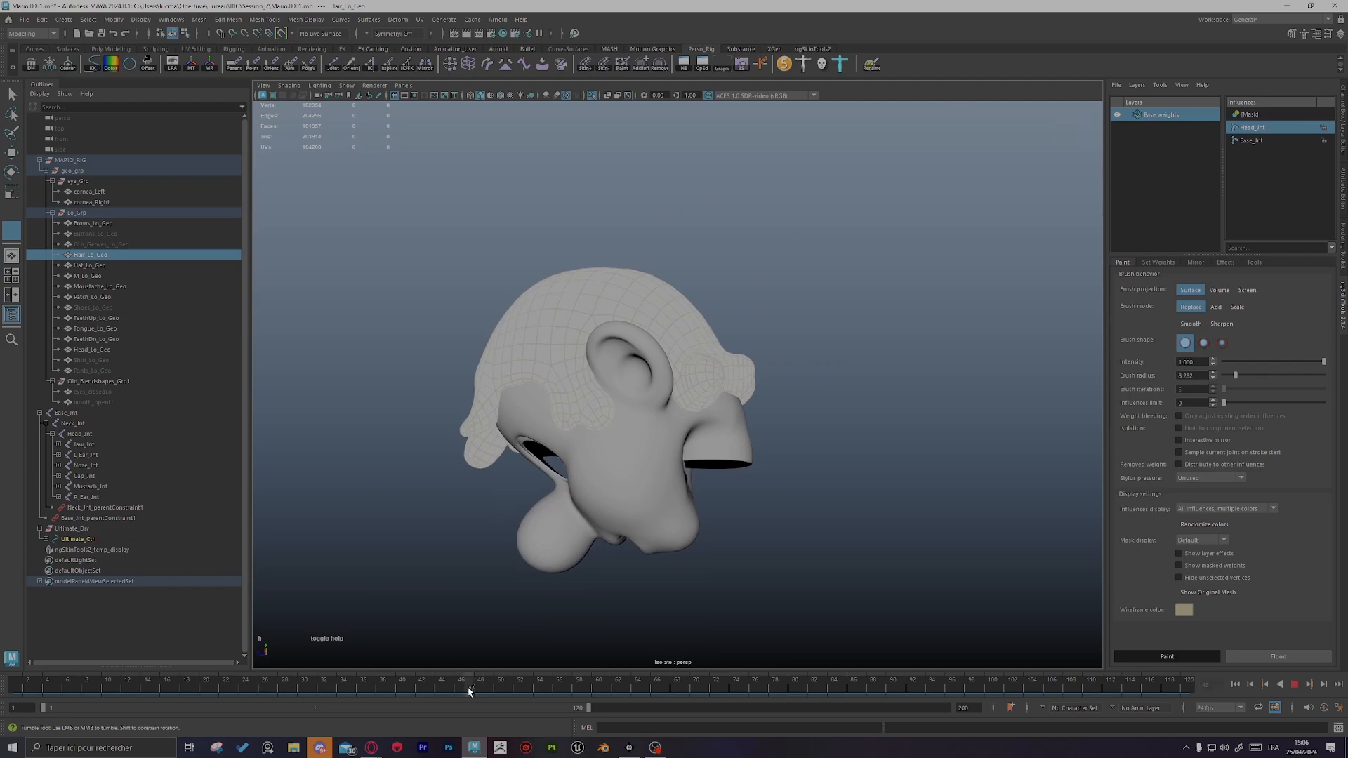
alt+drag(790, 453, 736, 432)
Step: Select the head mesh and start painting its weights with Base_Jnt active, framing the back of the neck
key(q)
click(736, 434)
alt+right_drag(744, 449, 905, 562)
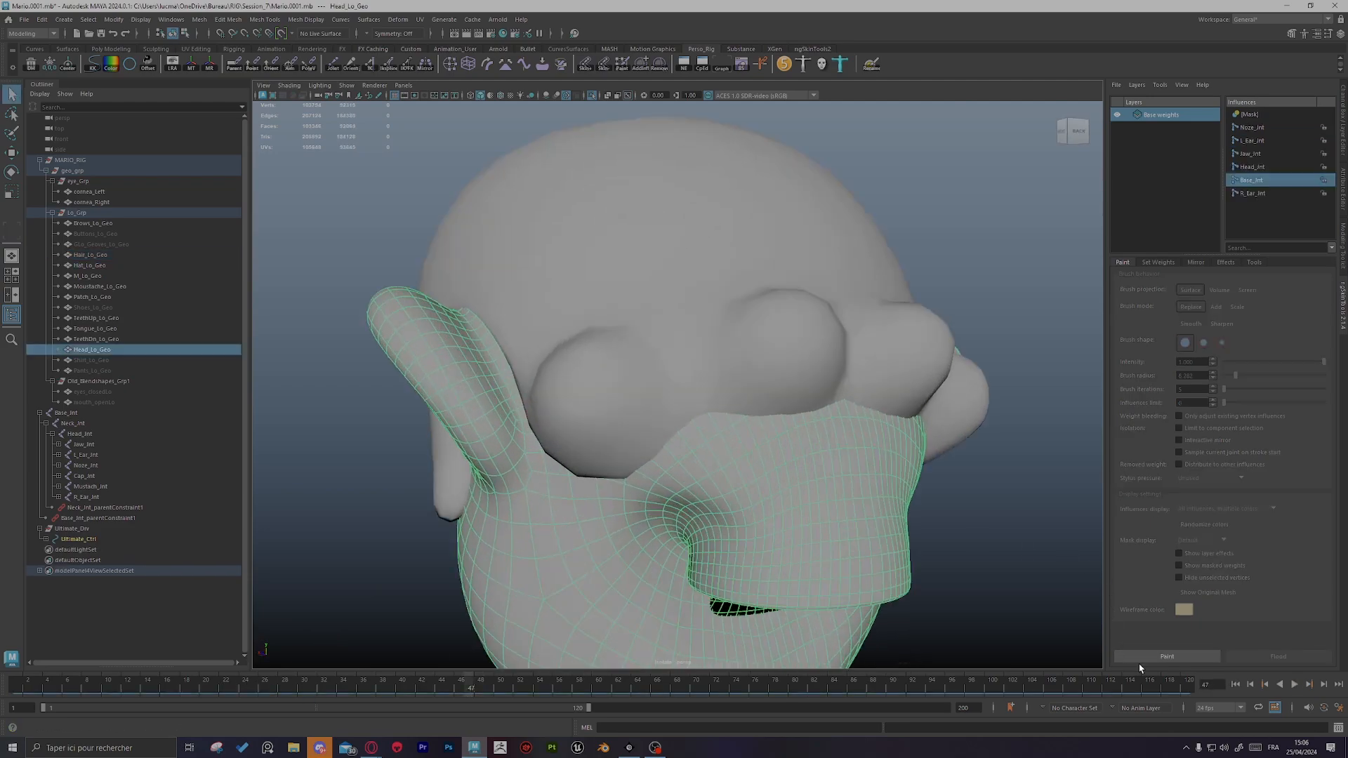
click(1139, 660)
alt+drag(1011, 603, 927, 574)
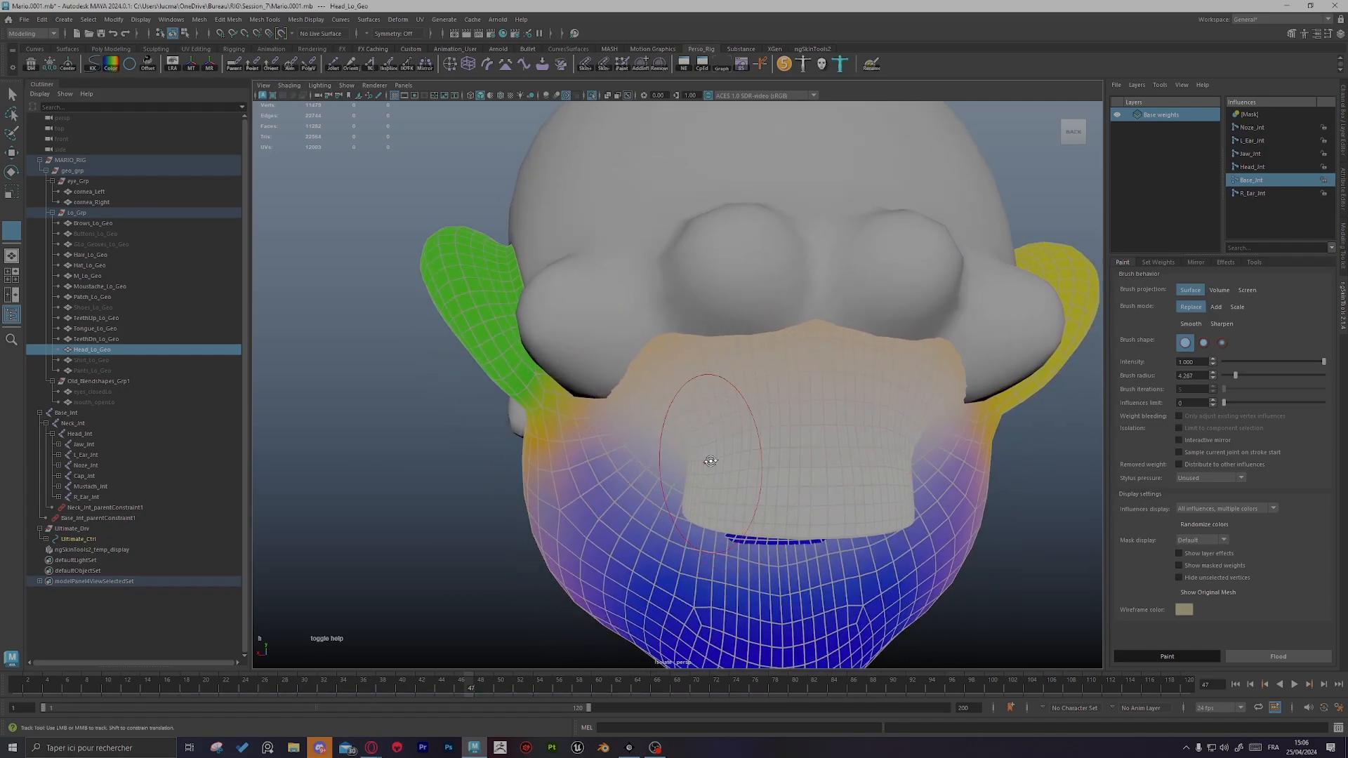
alt+drag(737, 446, 746, 430)
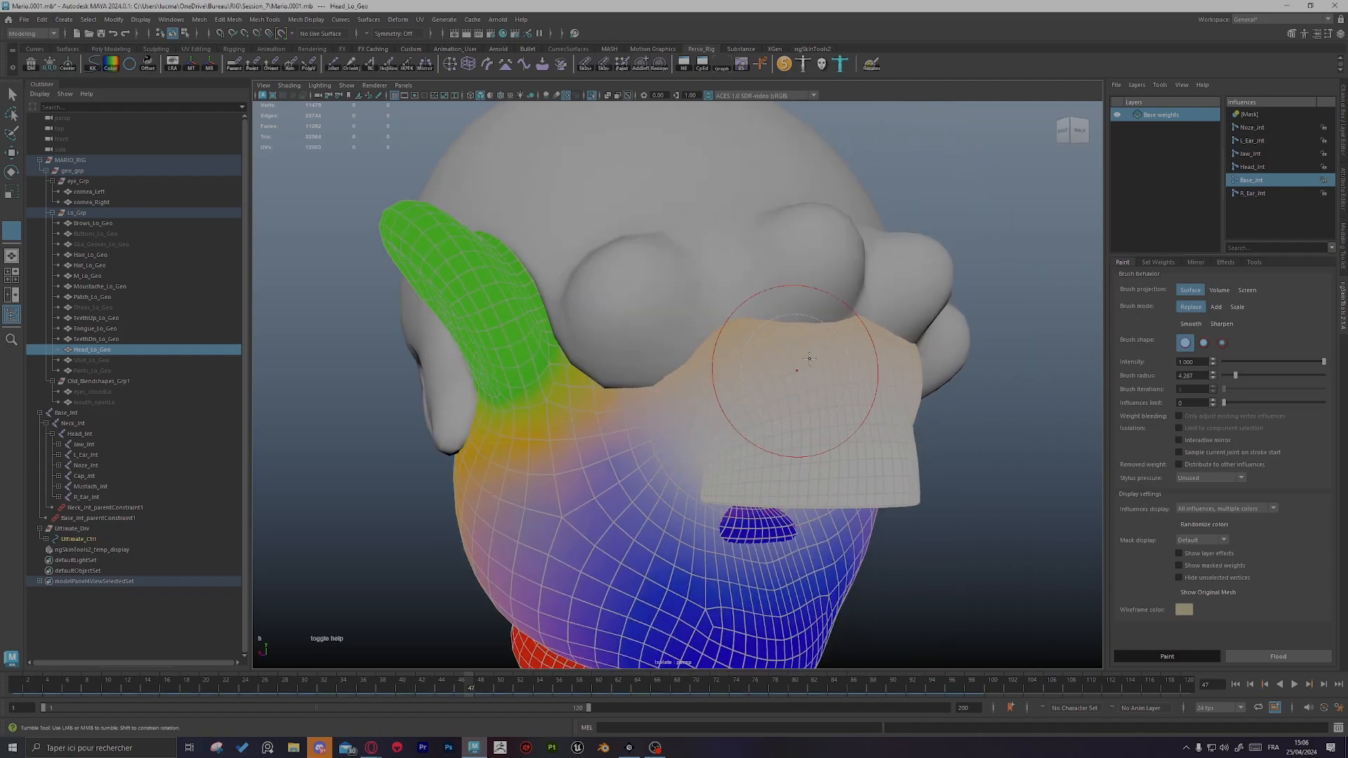
Step: Switch the brush to Add mode and build up the head mesh's weights around the neck base with Base_Jnt and Head_Jnt
mouse_move(862, 340)
alt+mouse_down()
mouse_move(590, 368)
mouse_move(780, 365)
alt+mouse_up()
alt+drag(713, 403, 865, 386)
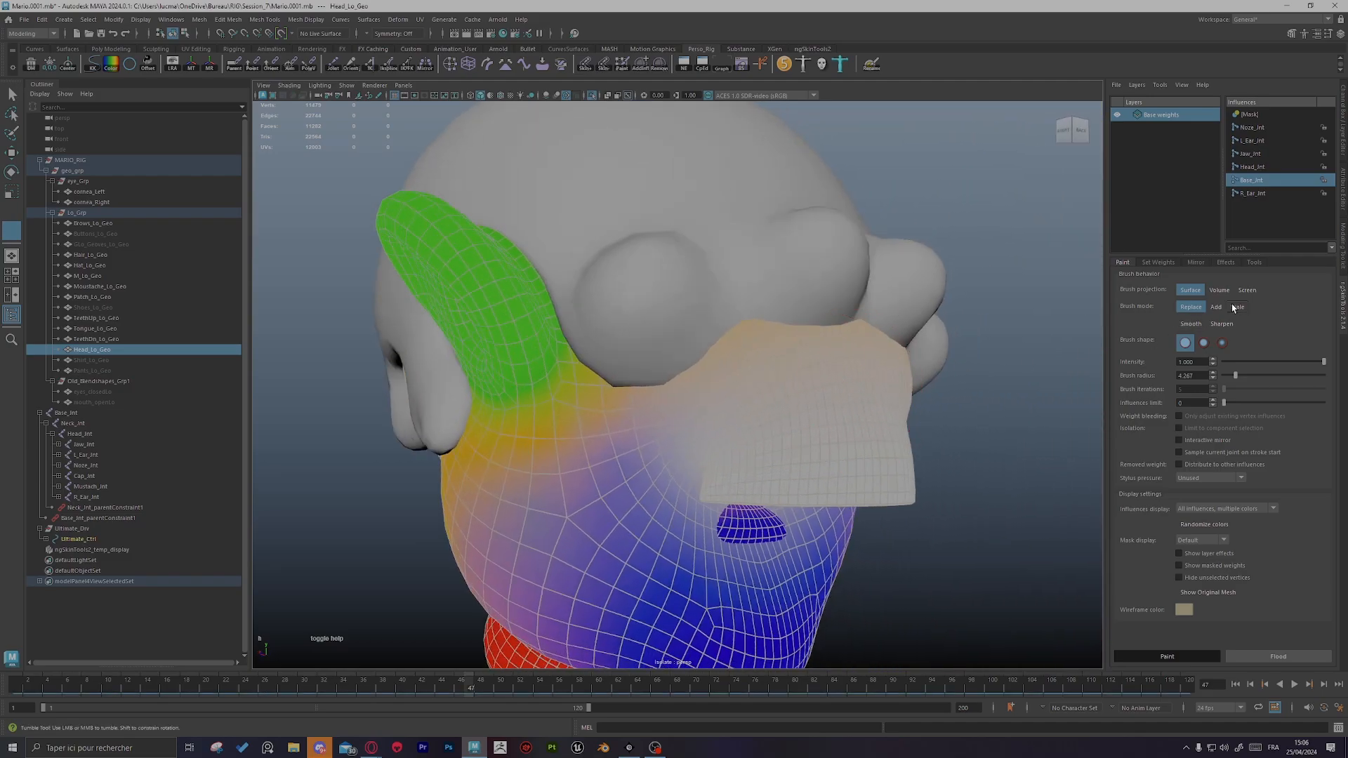
click(1218, 306)
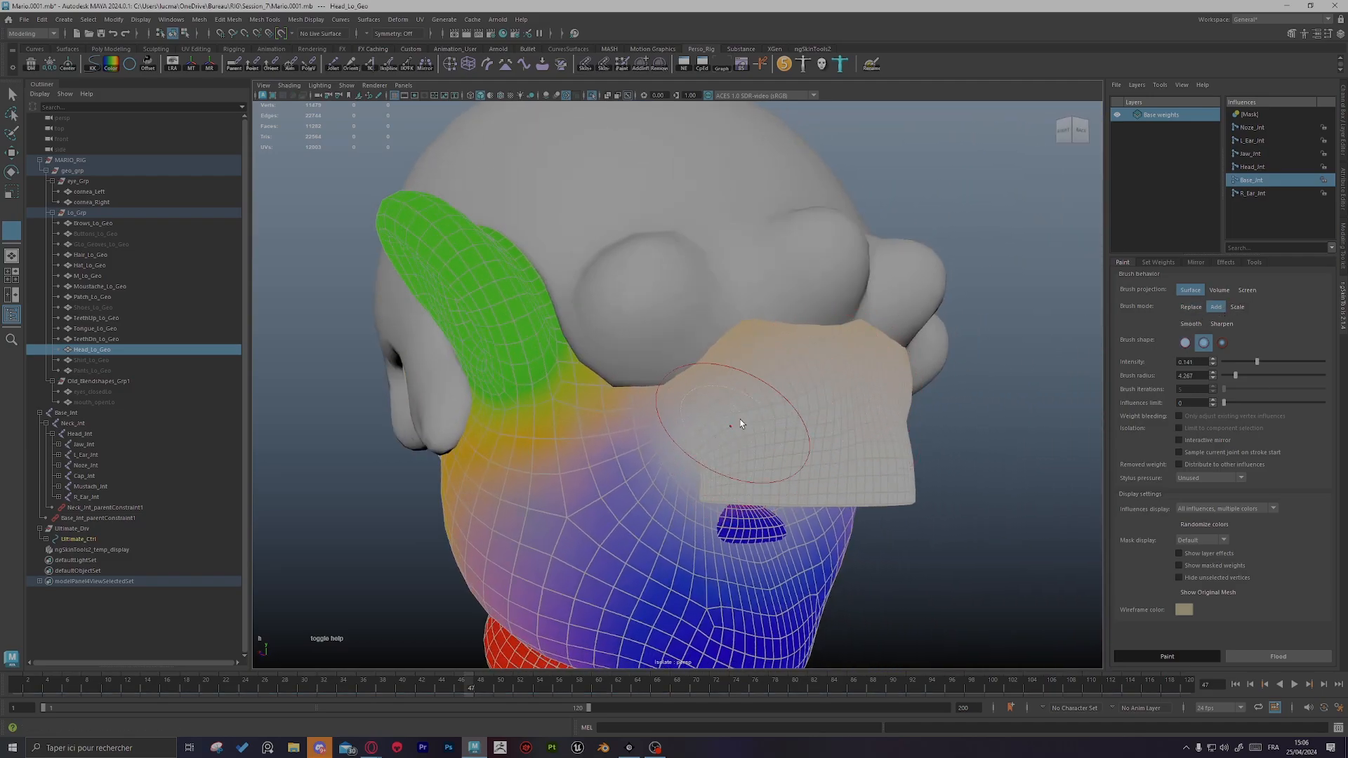
alt+drag(865, 374, 743, 448)
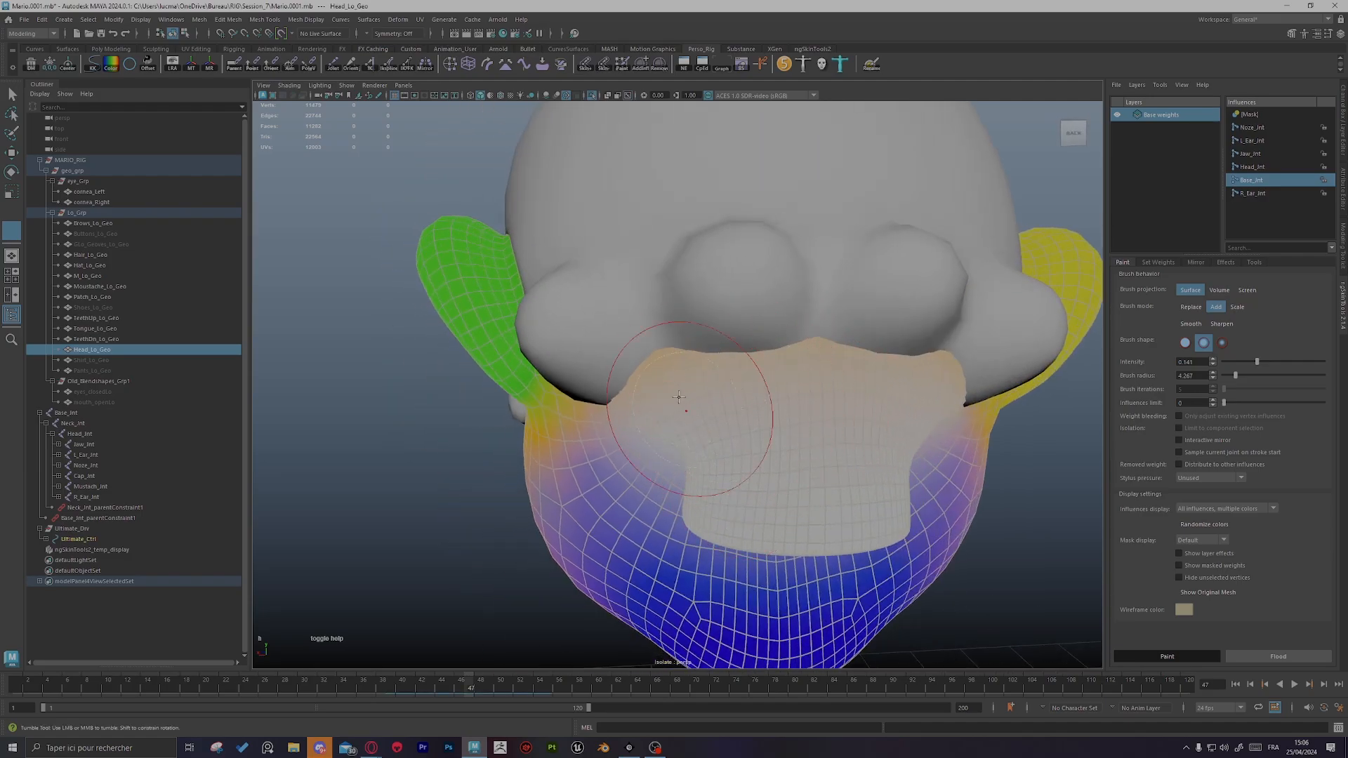
alt+drag(665, 367, 713, 414)
key(d)
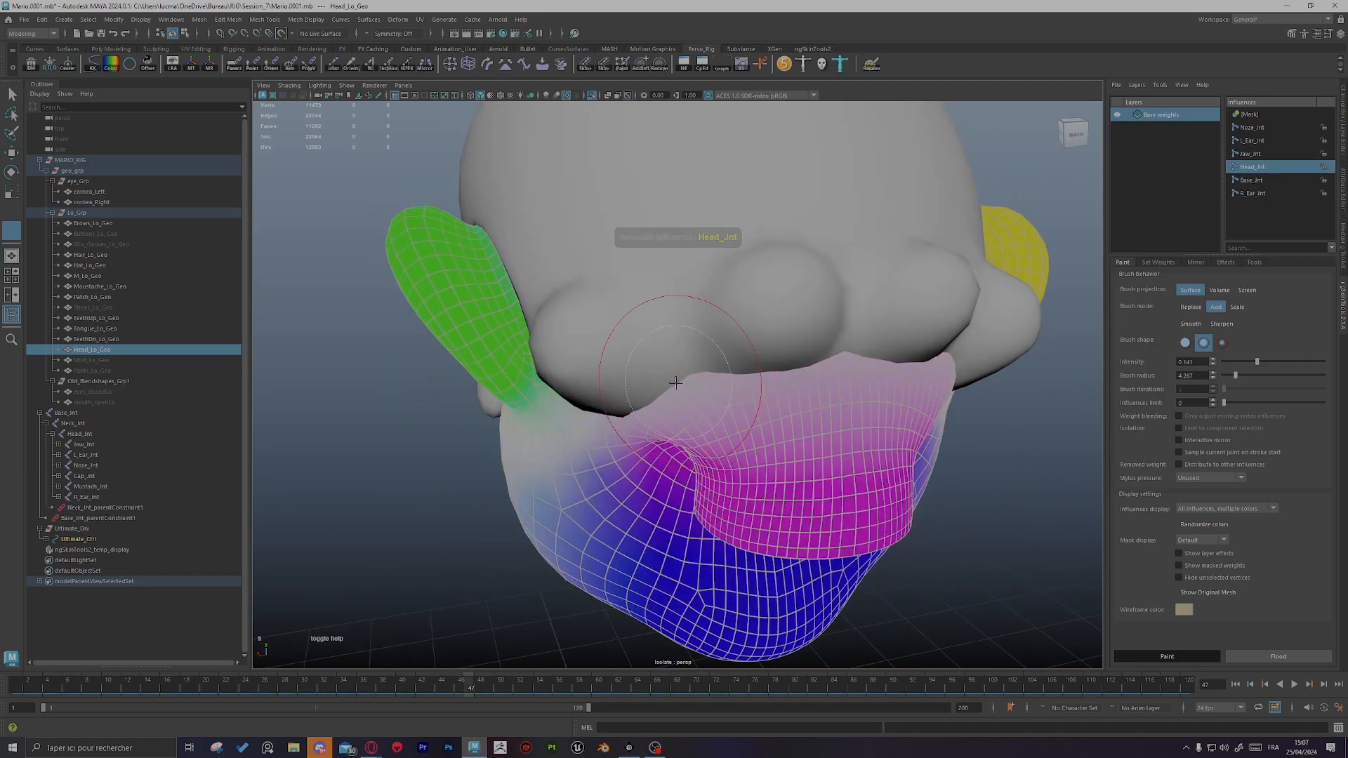
alt+drag(696, 370, 740, 365)
mouse_move(738, 420)
mouse_down()
mouse_move(779, 400)
mouse_move(780, 353)
mouse_move(761, 338)
mouse_move(695, 365)
mouse_up()
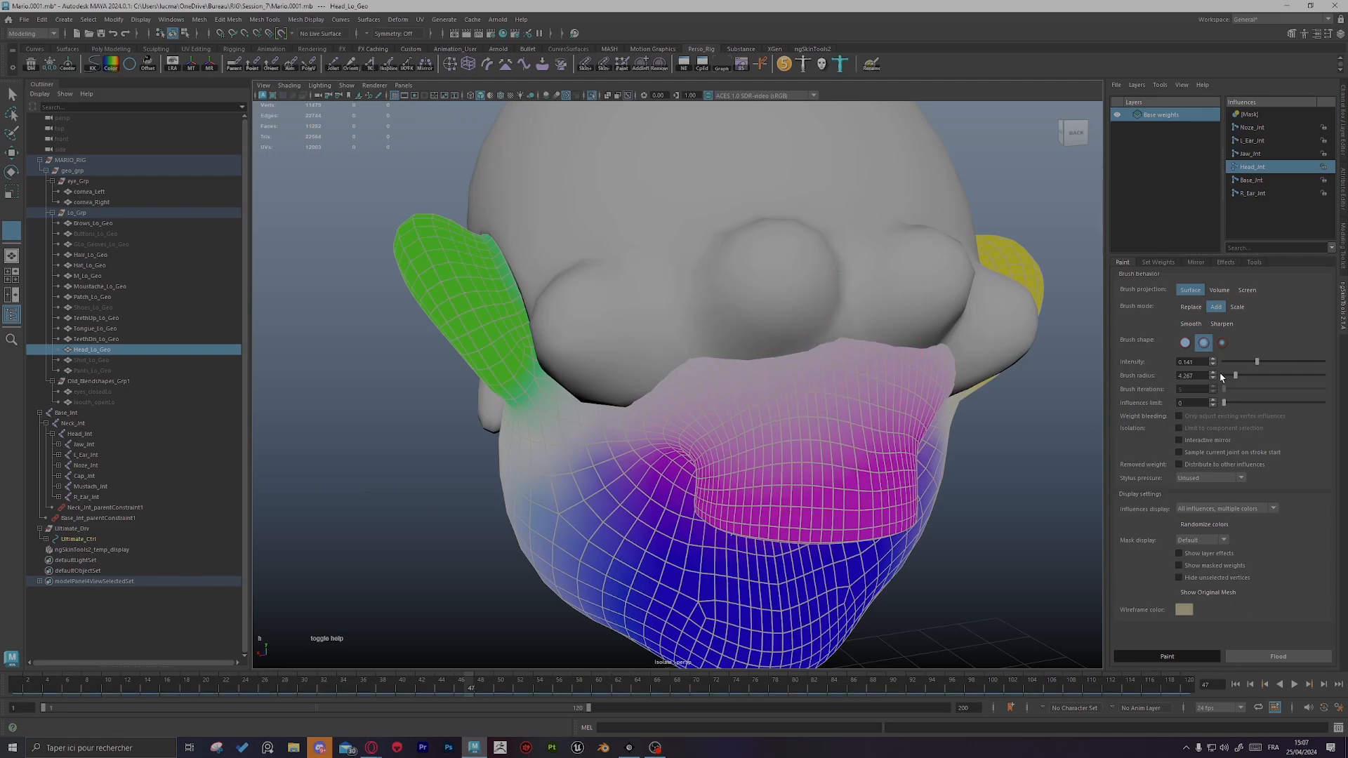
Step: Mirror the head mesh's weights from positive to negative
click(1195, 263)
click(1218, 657)
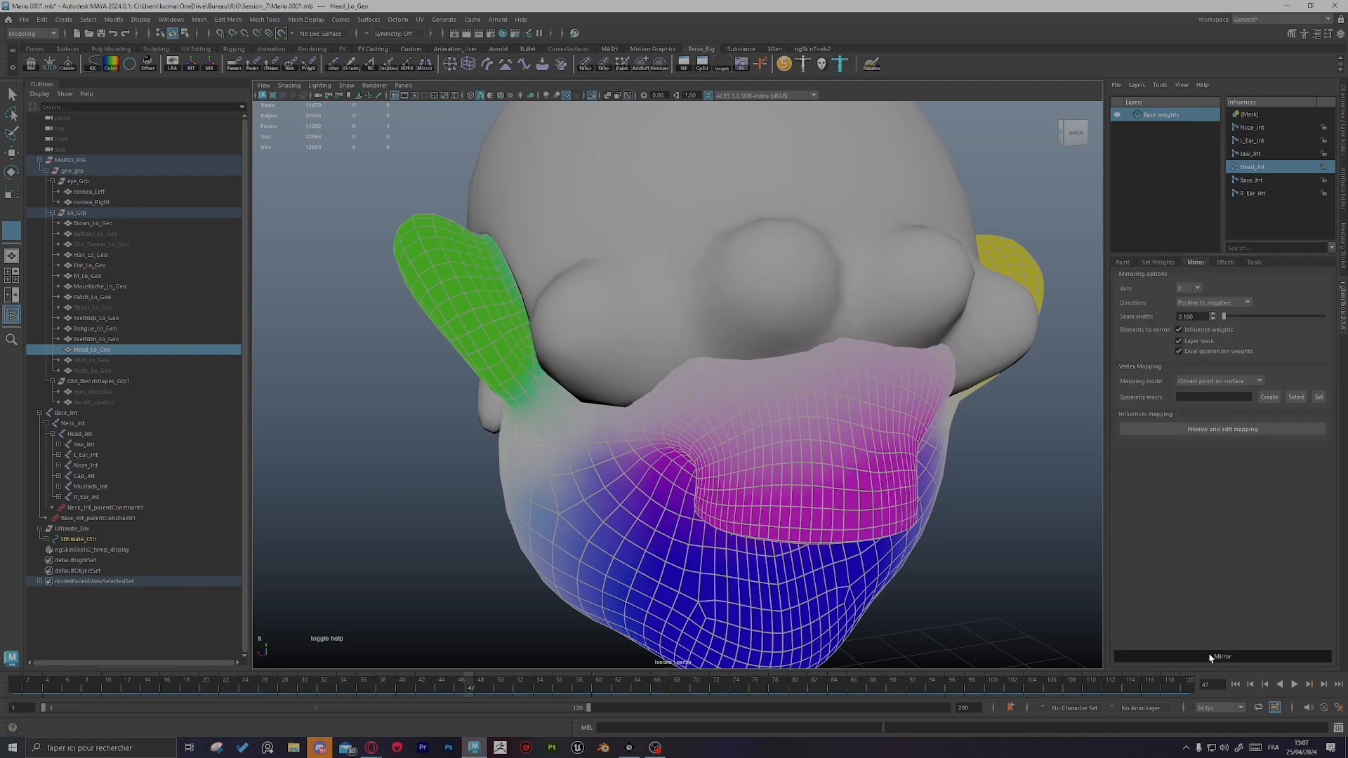
alt+drag(913, 436, 851, 487)
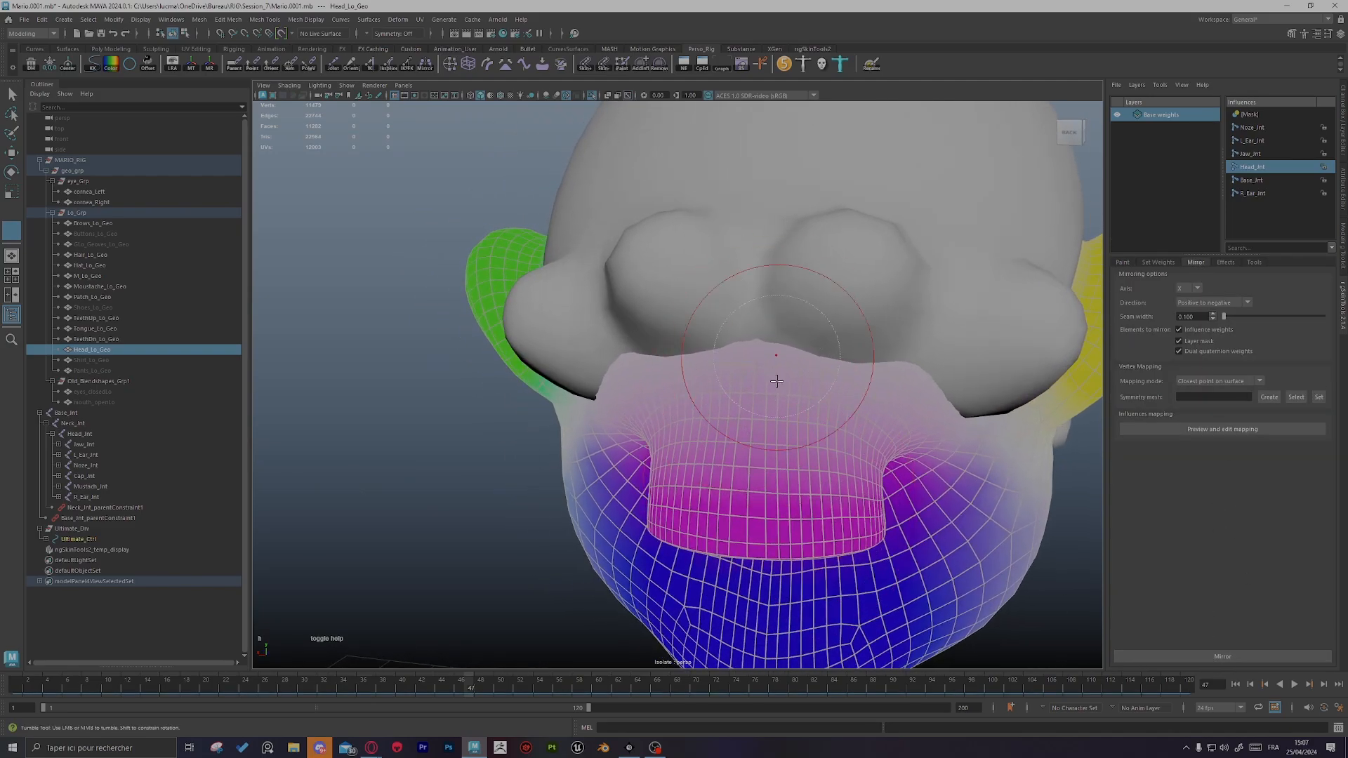
click(1199, 657)
alt+drag(997, 491, 947, 468)
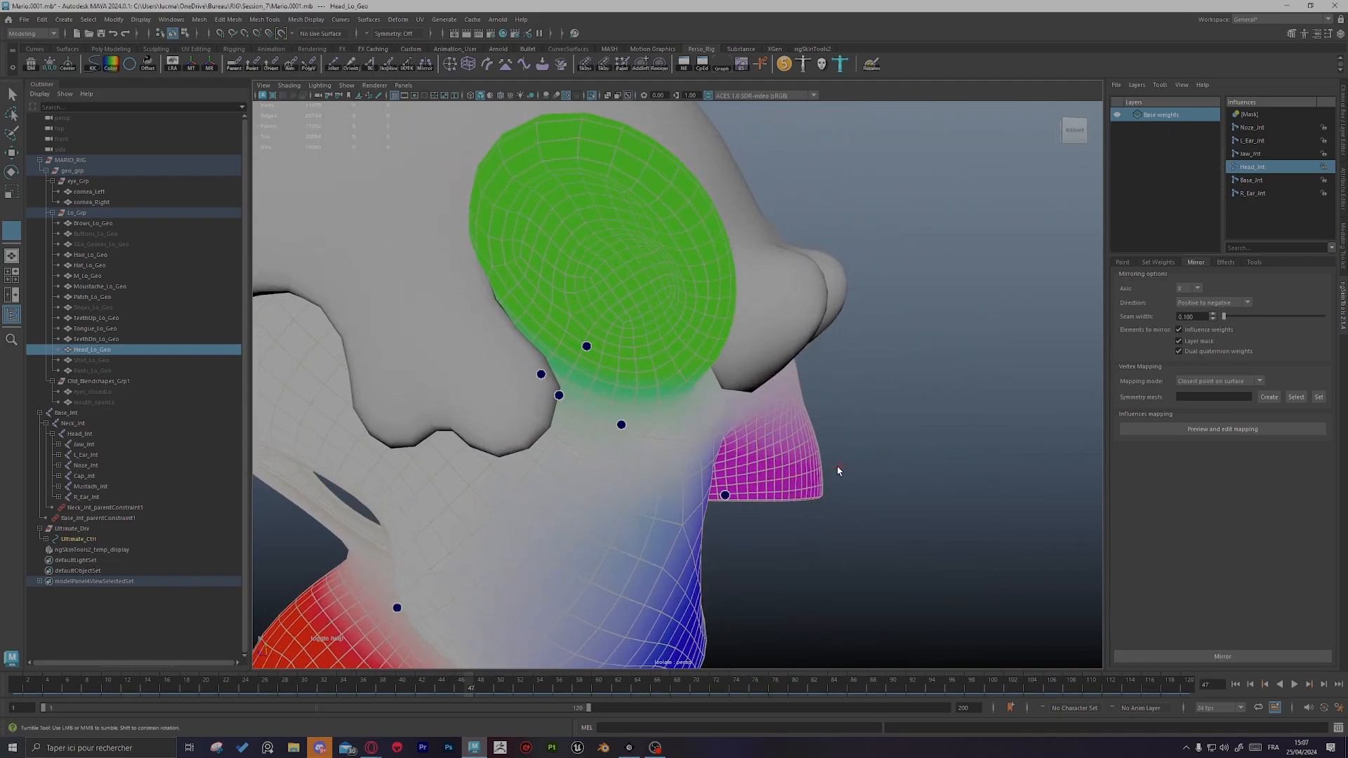
Step: Leave weight painting, reselect the head mesh and examine how the neck meets the jaw at frame 47
key(d)
alt+right_drag(794, 482, 512, 433)
alt+drag(821, 472, 791, 478)
key(q)
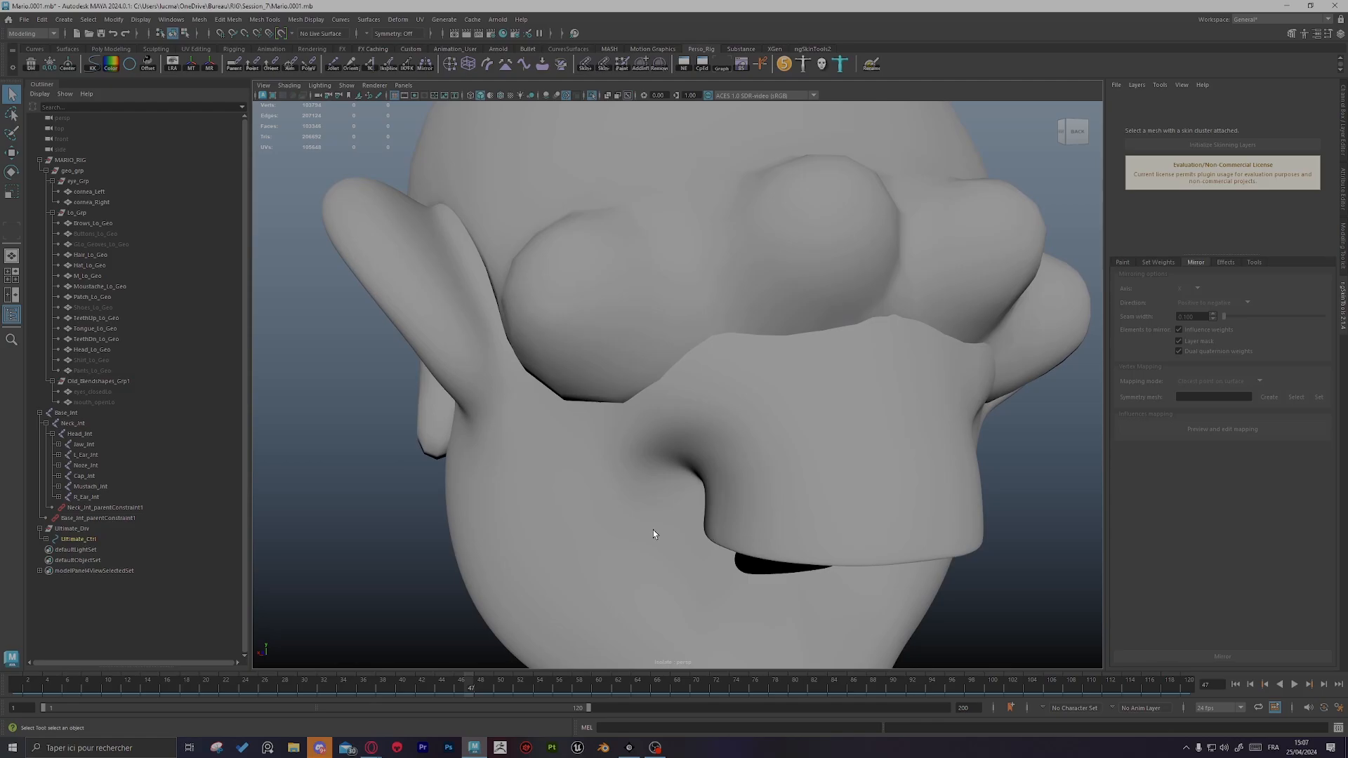
click(653, 530)
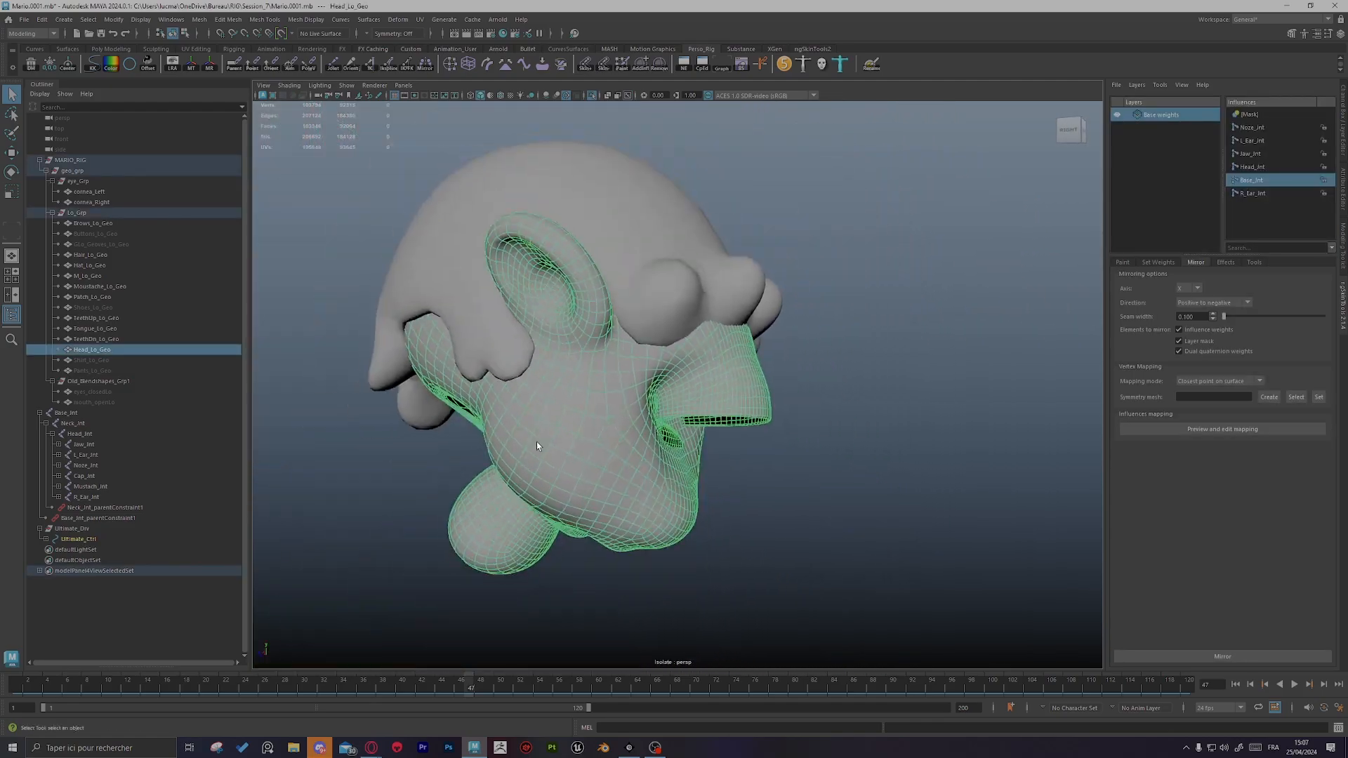
alt+drag(617, 456, 663, 467)
alt+right_drag(664, 467, 768, 501)
mouse_move(768, 502)
alt+mouse_down()
mouse_move(792, 505)
mouse_move(767, 512)
alt+mouse_up()
alt+drag(669, 487, 624, 491)
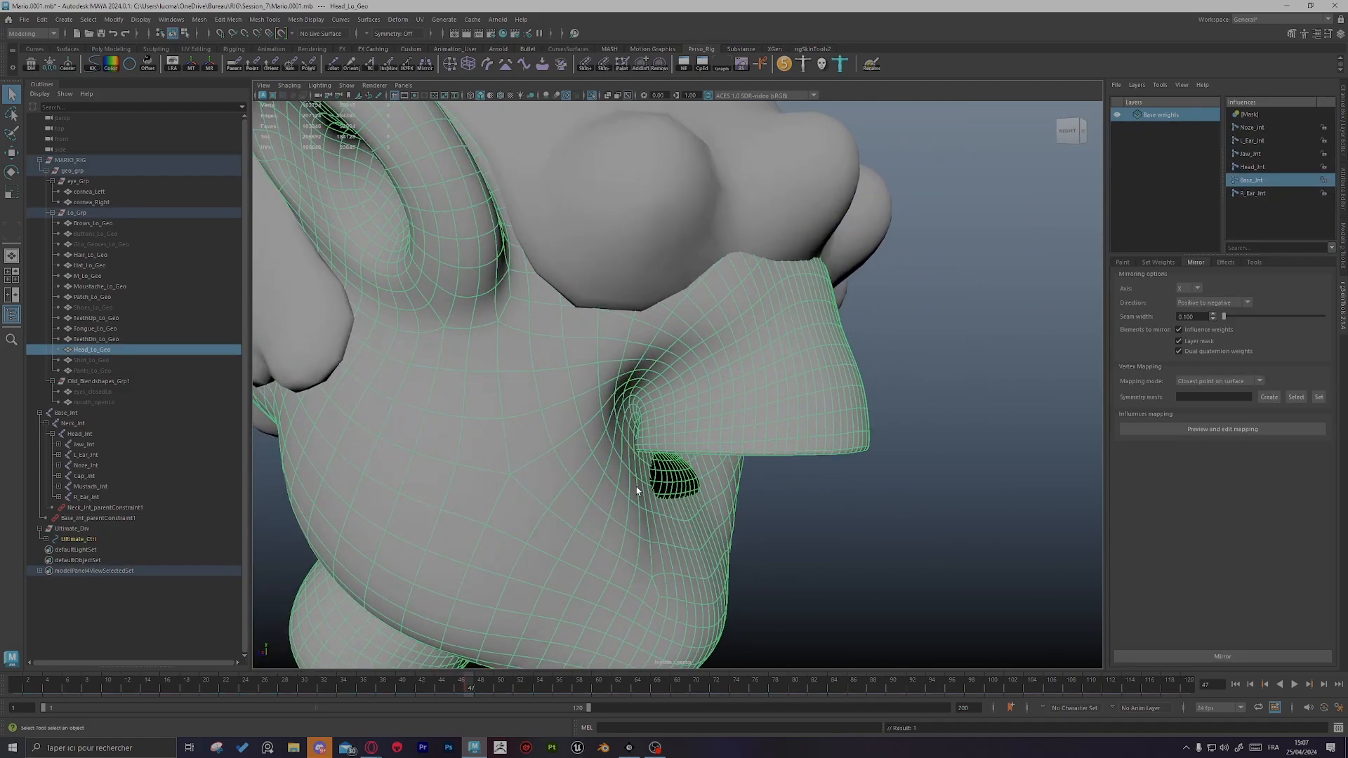
Step: Resume painting the head mesh's weights with Base_Jnt active and frame the crease between neck and jaw
click(1125, 264)
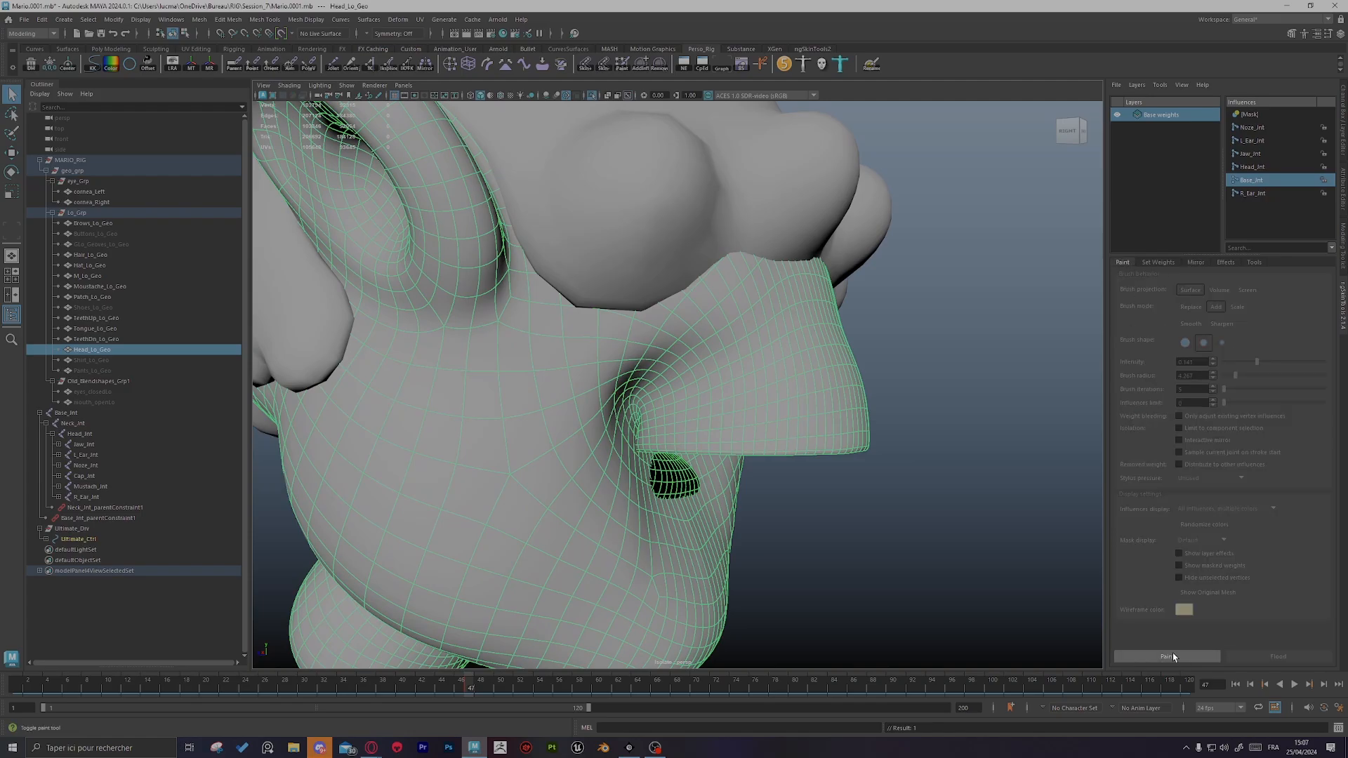
click(1172, 653)
mouse_move(688, 393)
alt+mouse_down()
mouse_move(647, 424)
mouse_move(719, 541)
mouse_move(806, 511)
mouse_move(496, 445)
mouse_move(701, 489)
mouse_move(731, 415)
alt+mouse_up()
scroll(658, 490, down, 5)
mouse_move(765, 491)
alt+mouse_down()
mouse_move(710, 466)
mouse_move(665, 404)
mouse_move(812, 466)
mouse_move(725, 431)
mouse_move(693, 439)
alt+mouse_up()
alt+right_drag(693, 439, 878, 442)
alt+drag(878, 443, 876, 430)
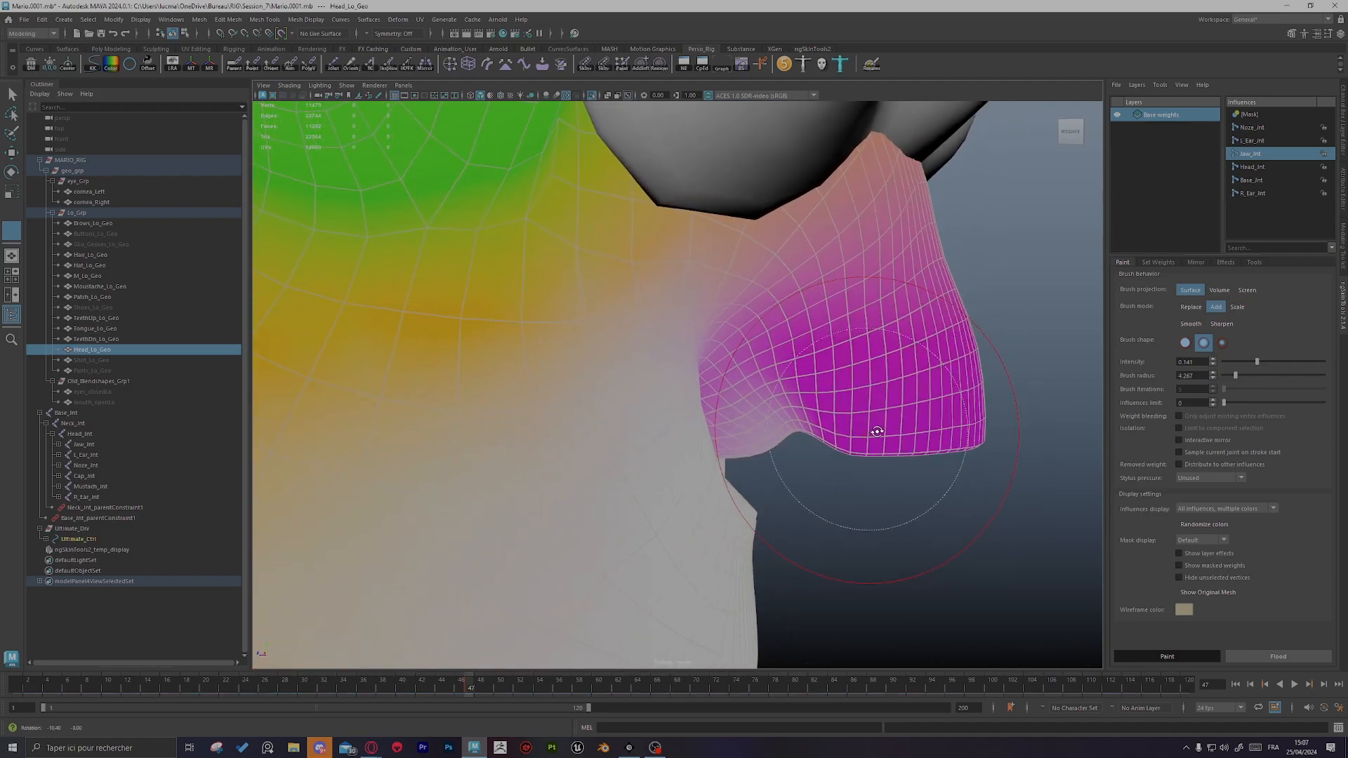
key(s)
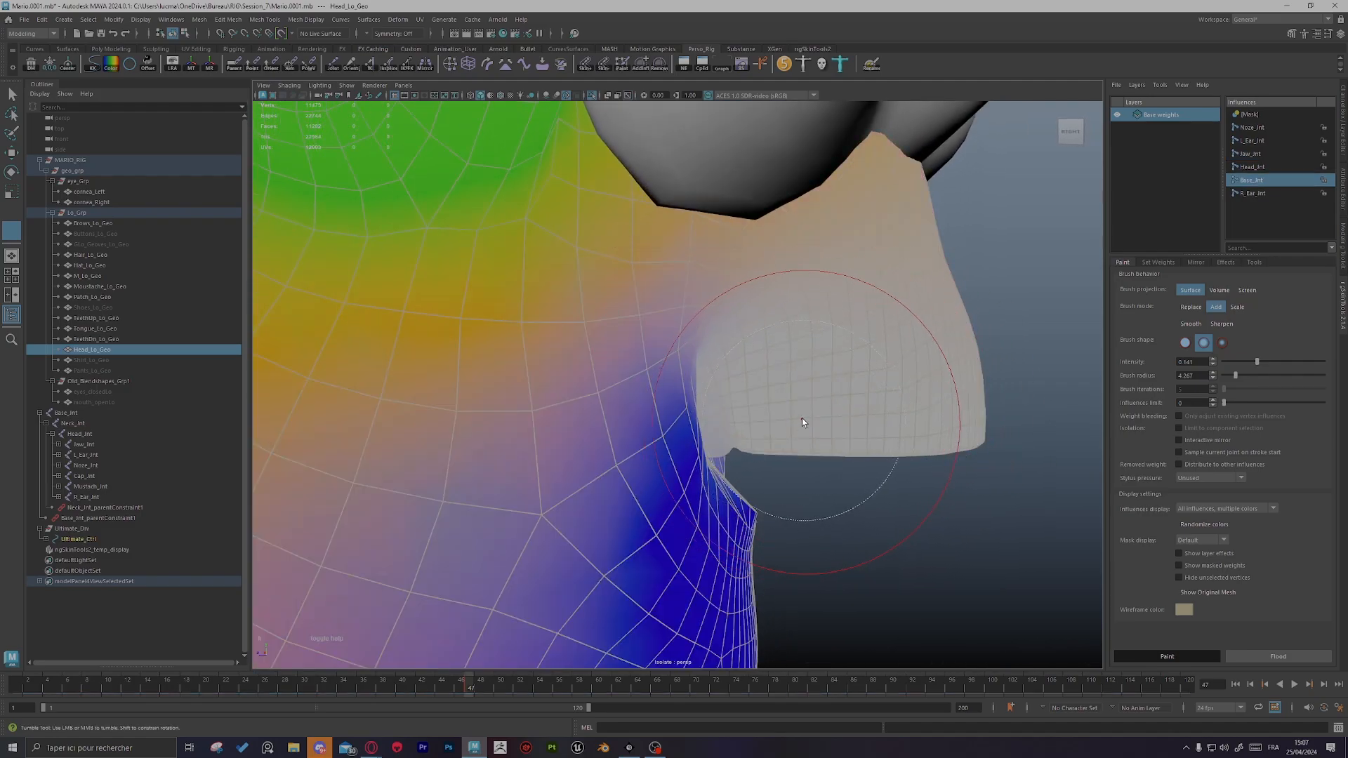
alt+right_drag(802, 419, 1049, 372)
Step: Undo the last strokes and blend Base_Jnt weights into the neck crease with a brush radius of 2.173
key(ctrl+z)
key(ctrl+z)
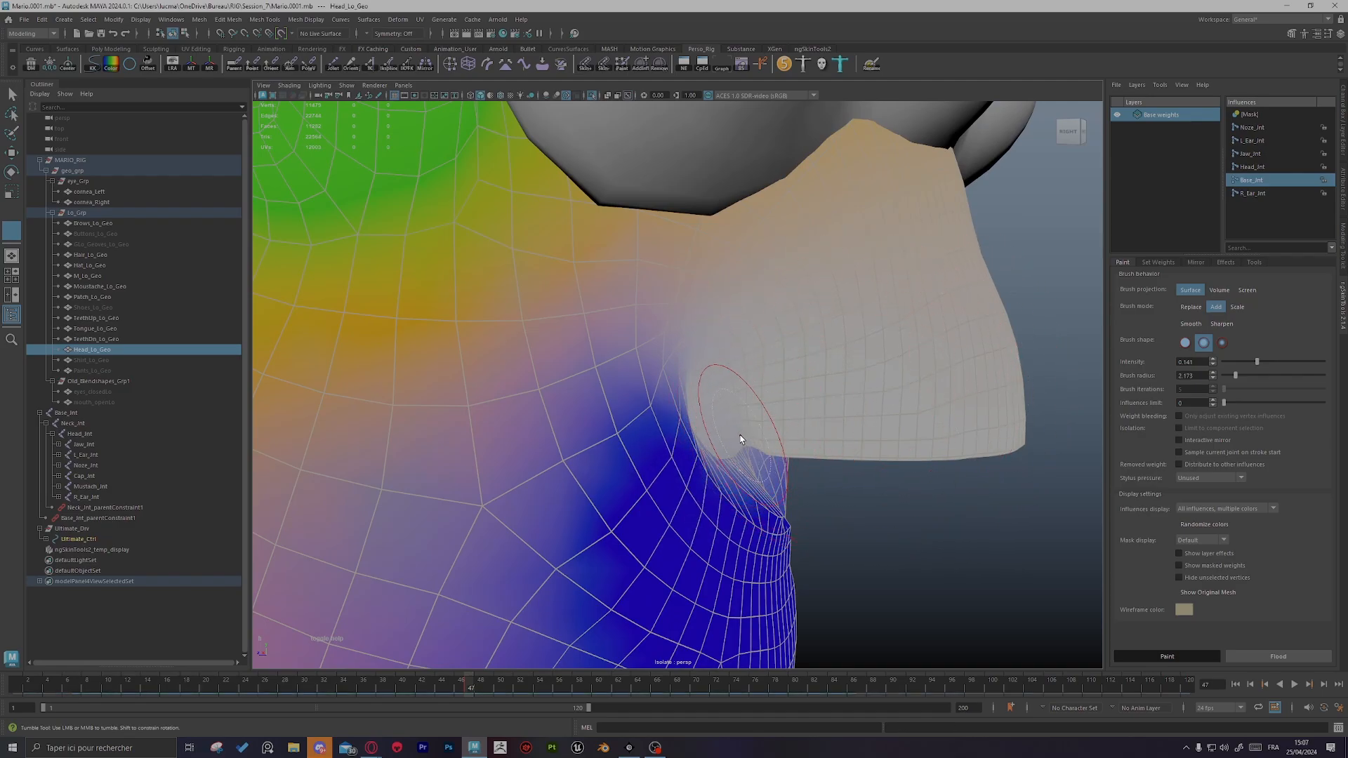
alt+drag(791, 414, 769, 431)
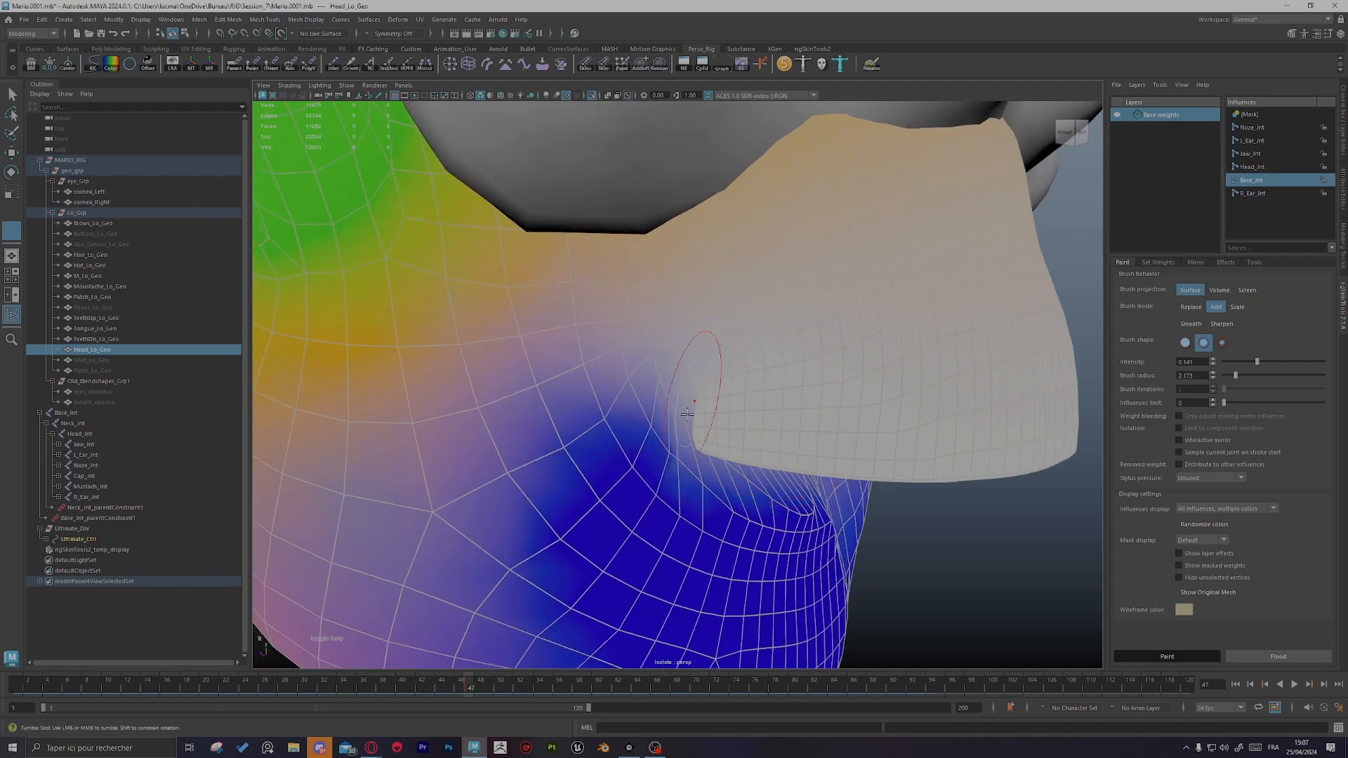
mouse_move(791, 514)
alt+mouse_down()
mouse_move(656, 511)
mouse_move(725, 491)
mouse_move(870, 515)
mouse_move(674, 450)
alt+mouse_up()
alt+right_drag(888, 458, 662, 466)
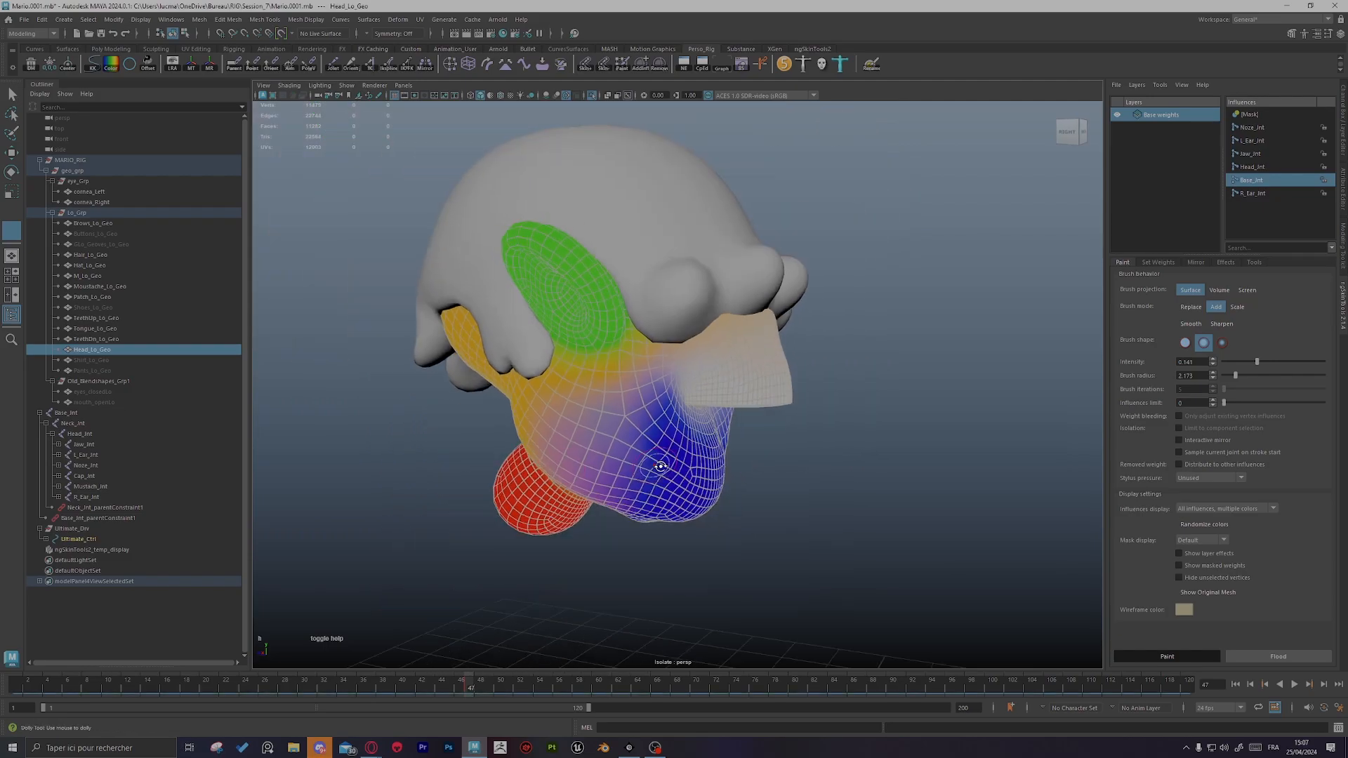
alt+drag(662, 467, 698, 484)
Step: At frame 86, paint Base_Jnt weights around the front of the neck with a brush radius of 3.084
key(d)
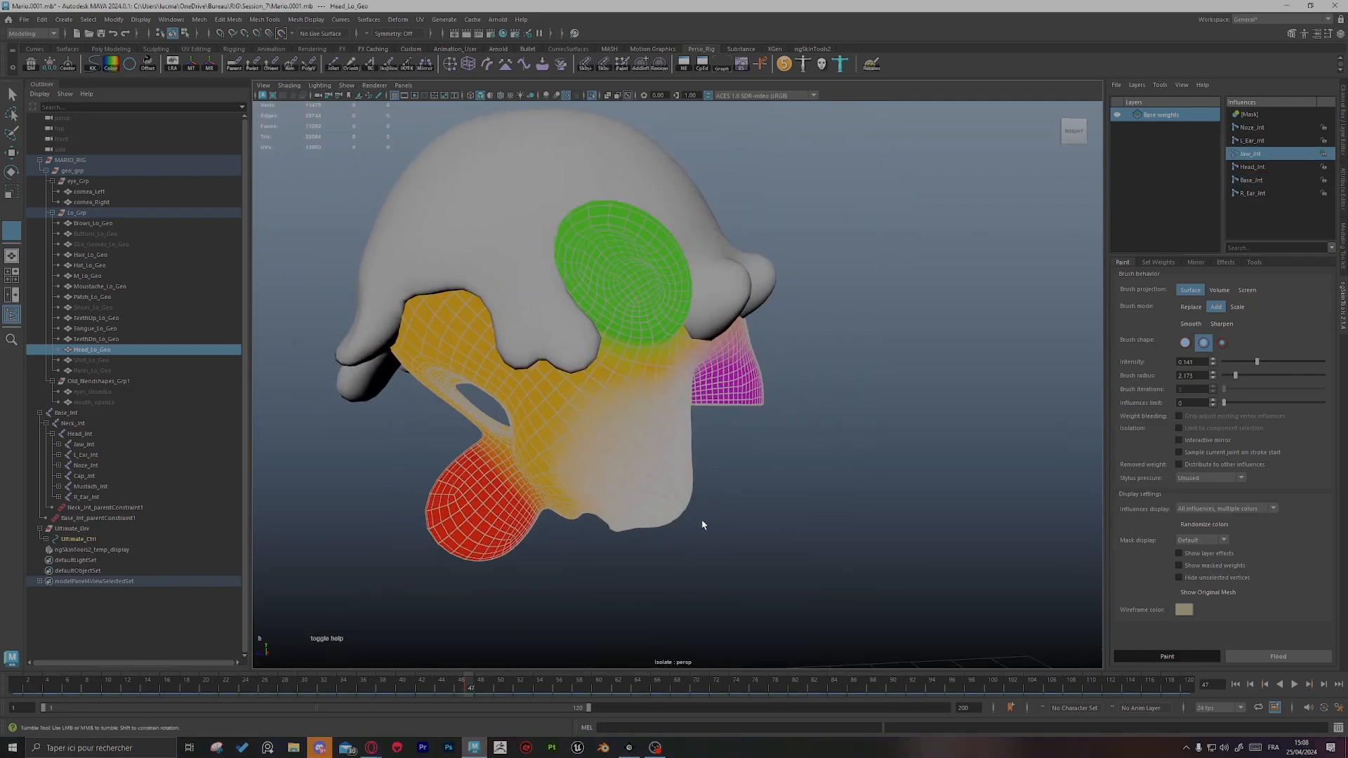
drag(460, 685, 852, 684)
alt+right_drag(779, 593, 850, 456)
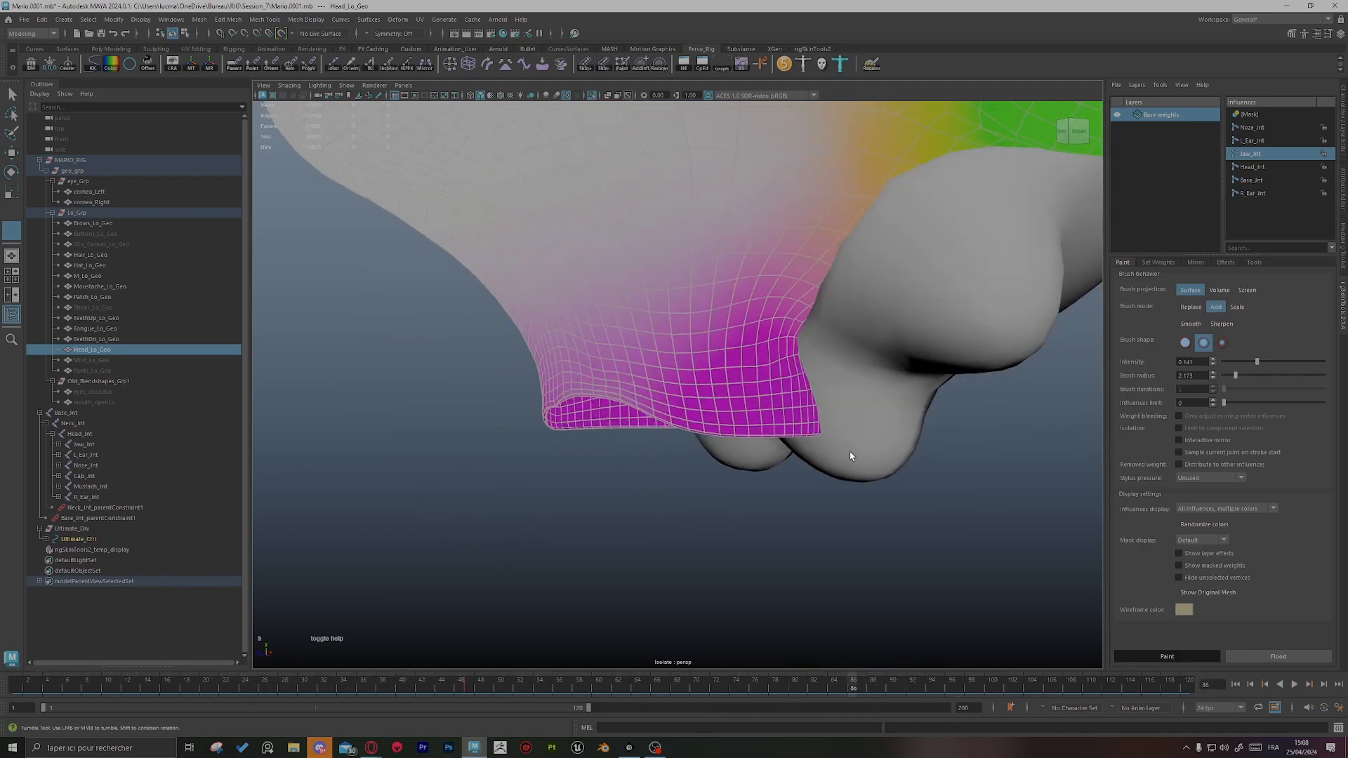
key(s)
alt+middle_drag(695, 402, 799, 416)
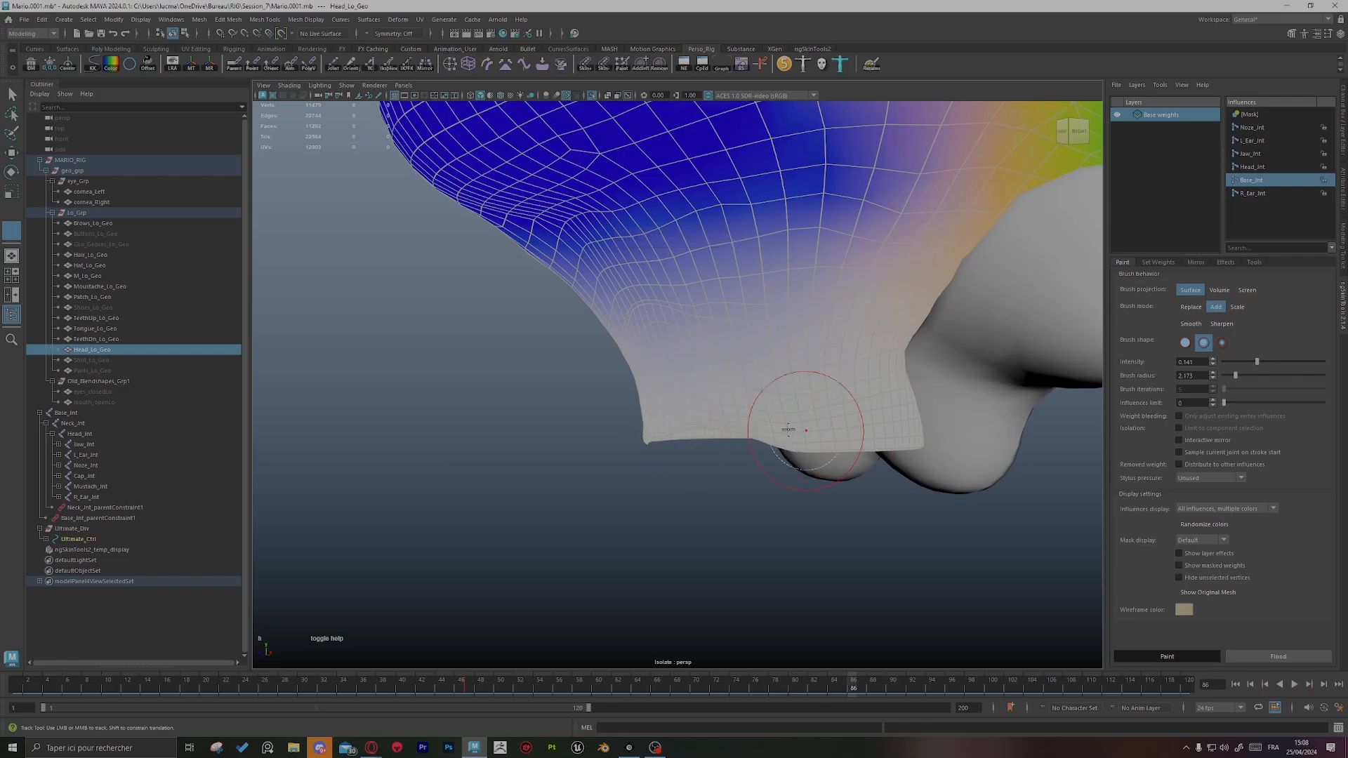
alt+drag(686, 445, 709, 429)
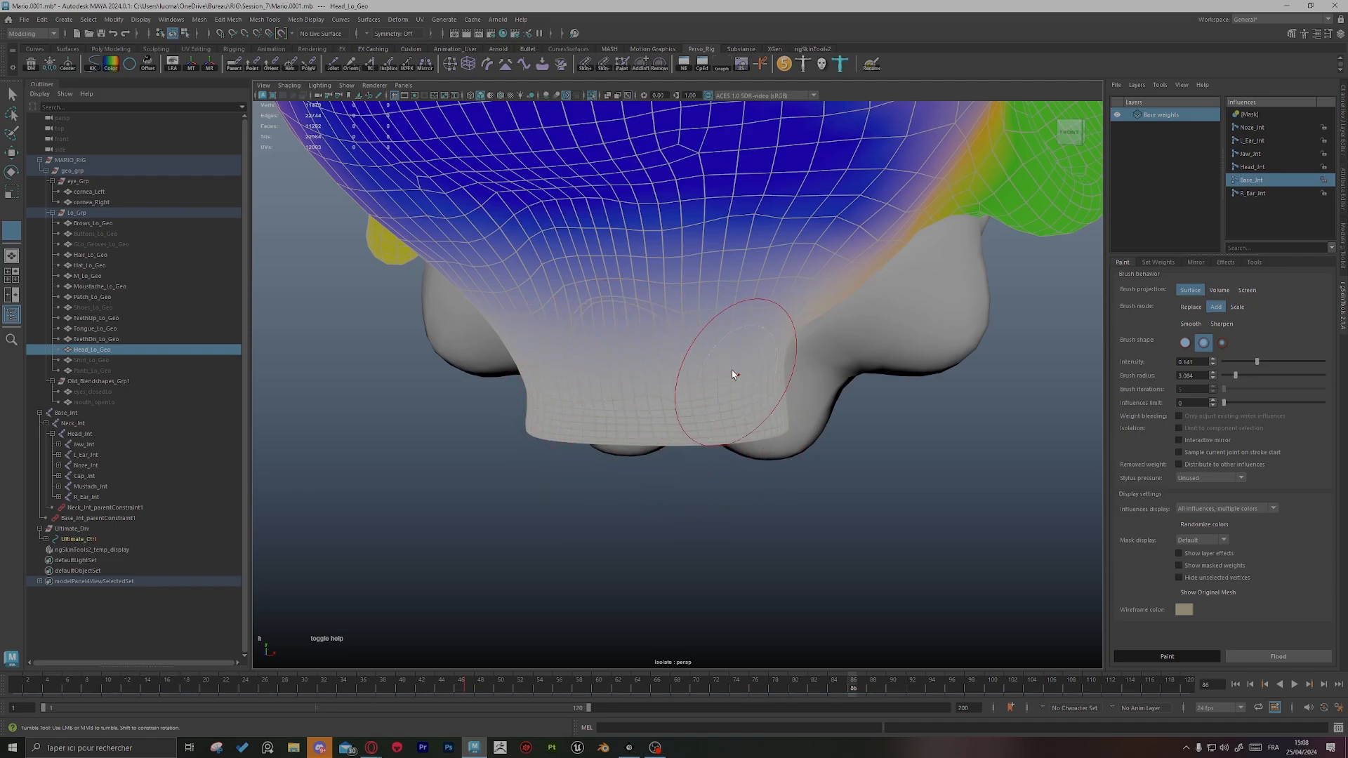
alt+drag(731, 372, 676, 355)
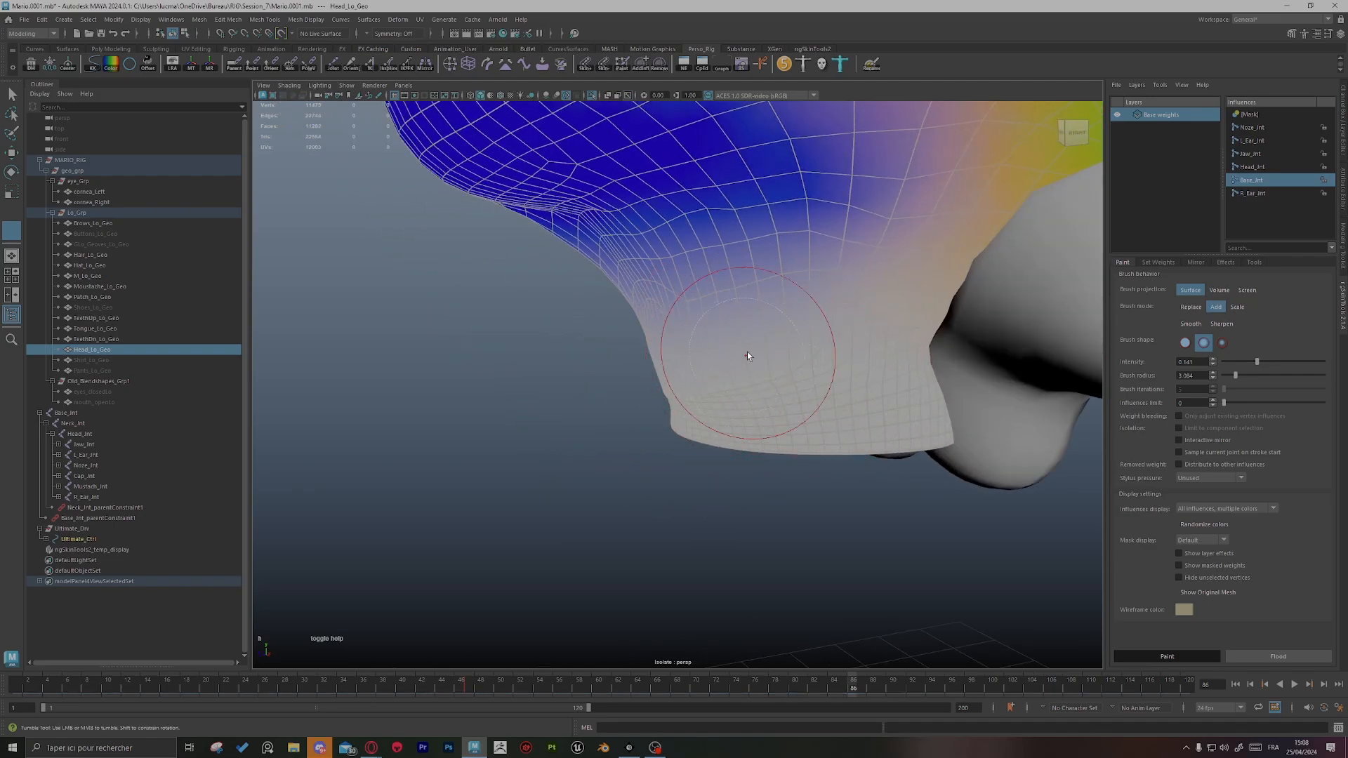
alt+drag(730, 336, 643, 372)
alt+drag(1000, 490, 1202, 363)
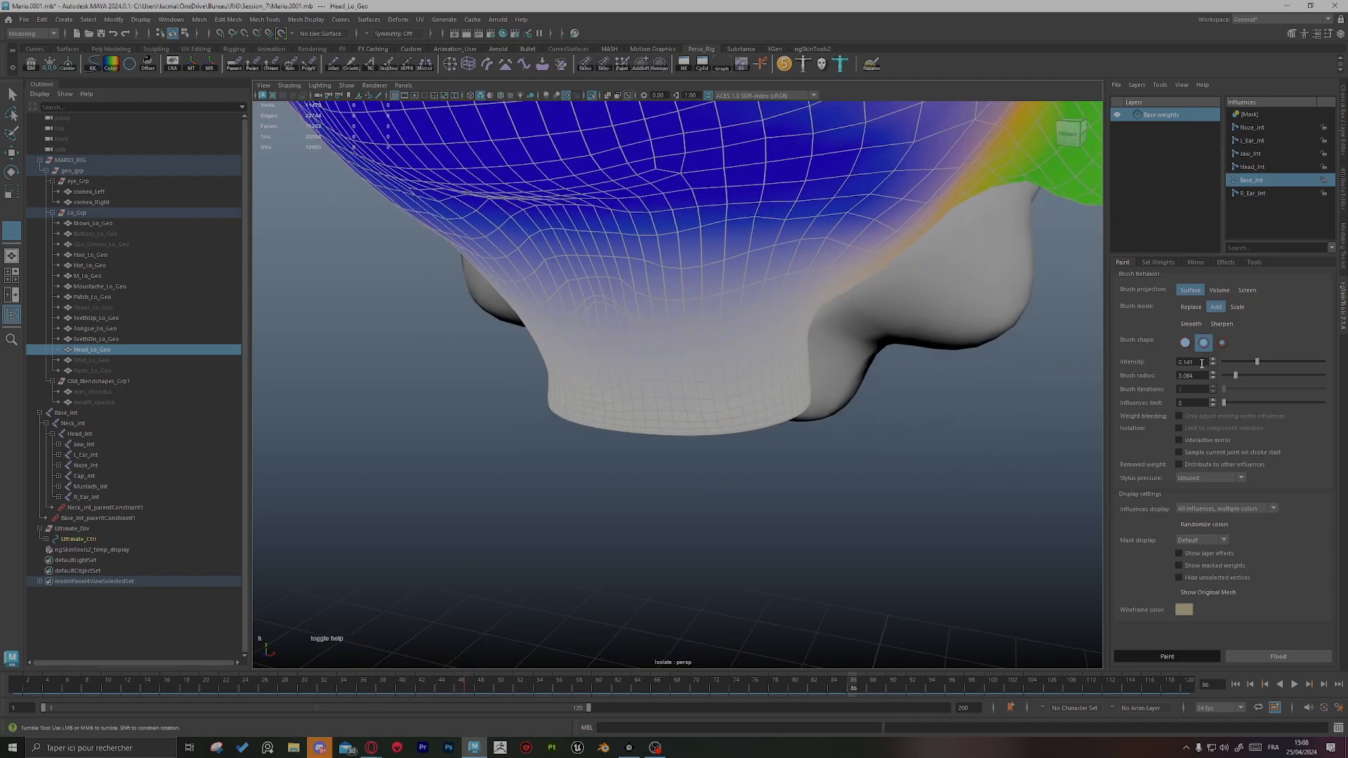
Step: Mirror the repainted neck weights from positive to negative and check the front of the neck
click(1195, 262)
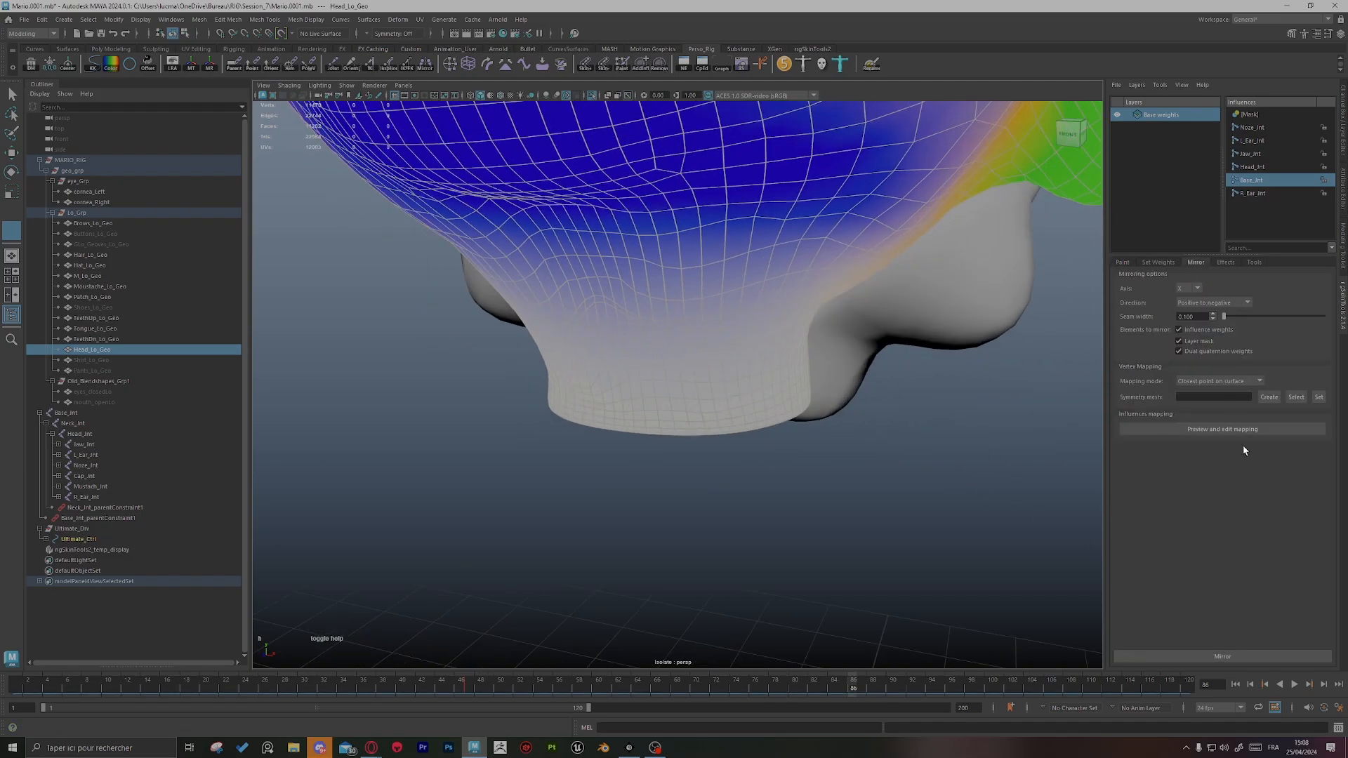
click(1189, 656)
alt+drag(776, 565, 551, 337)
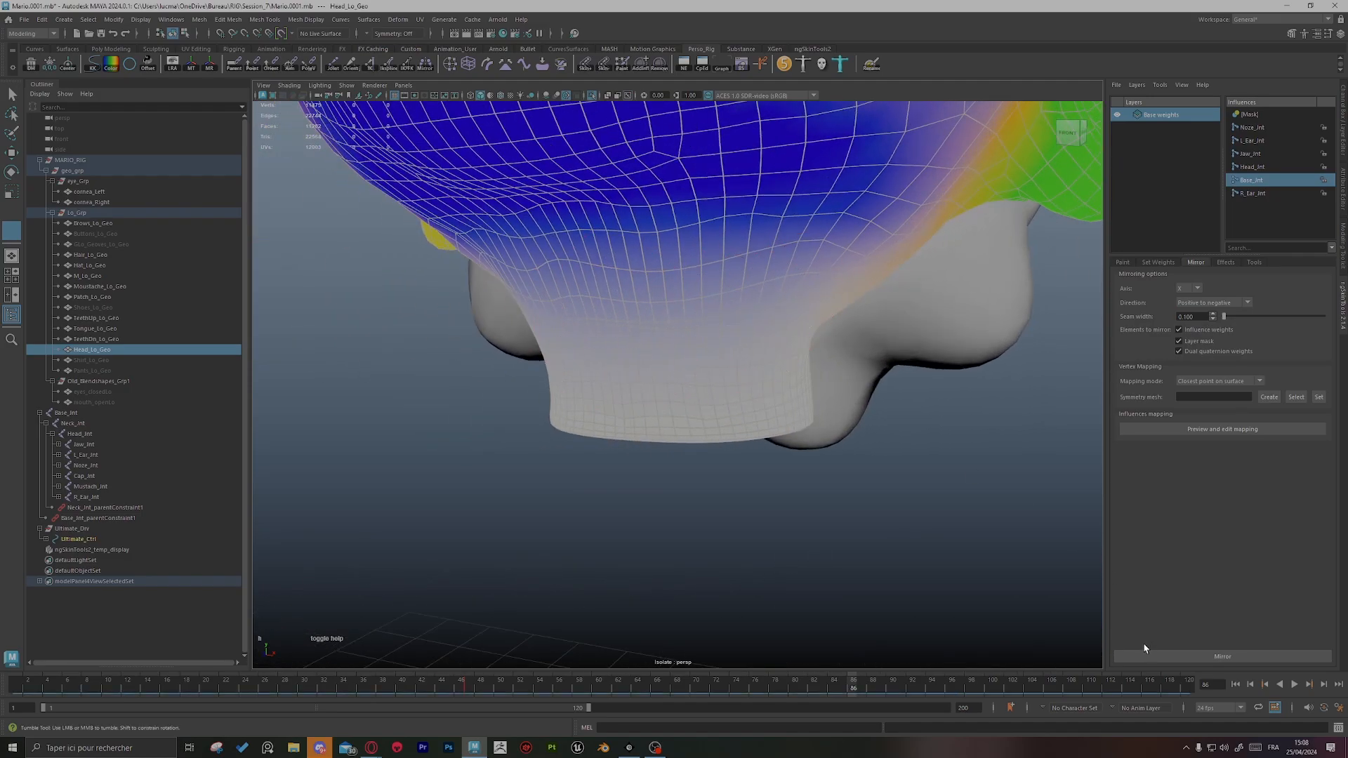
click(1168, 654)
alt+drag(758, 393, 686, 316)
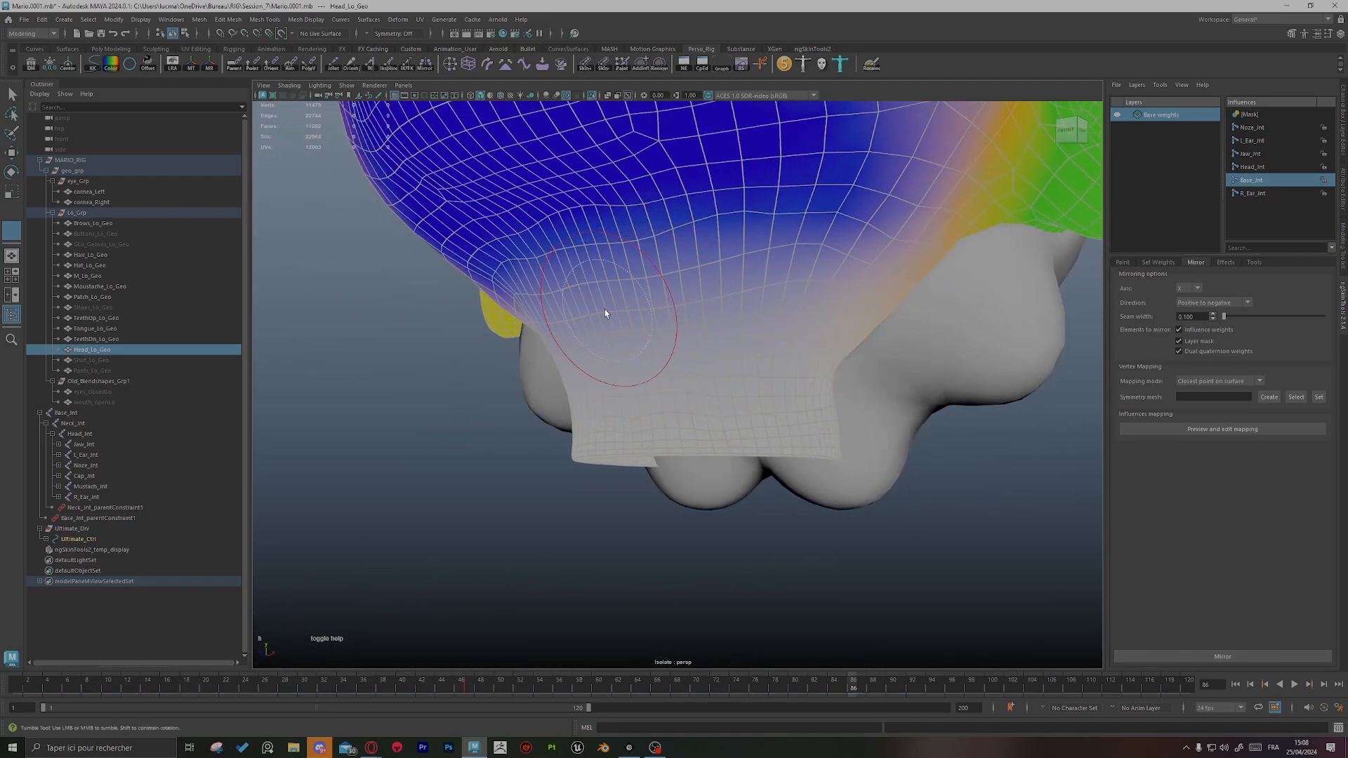
click(1219, 660)
scroll(650, 386, down, 5)
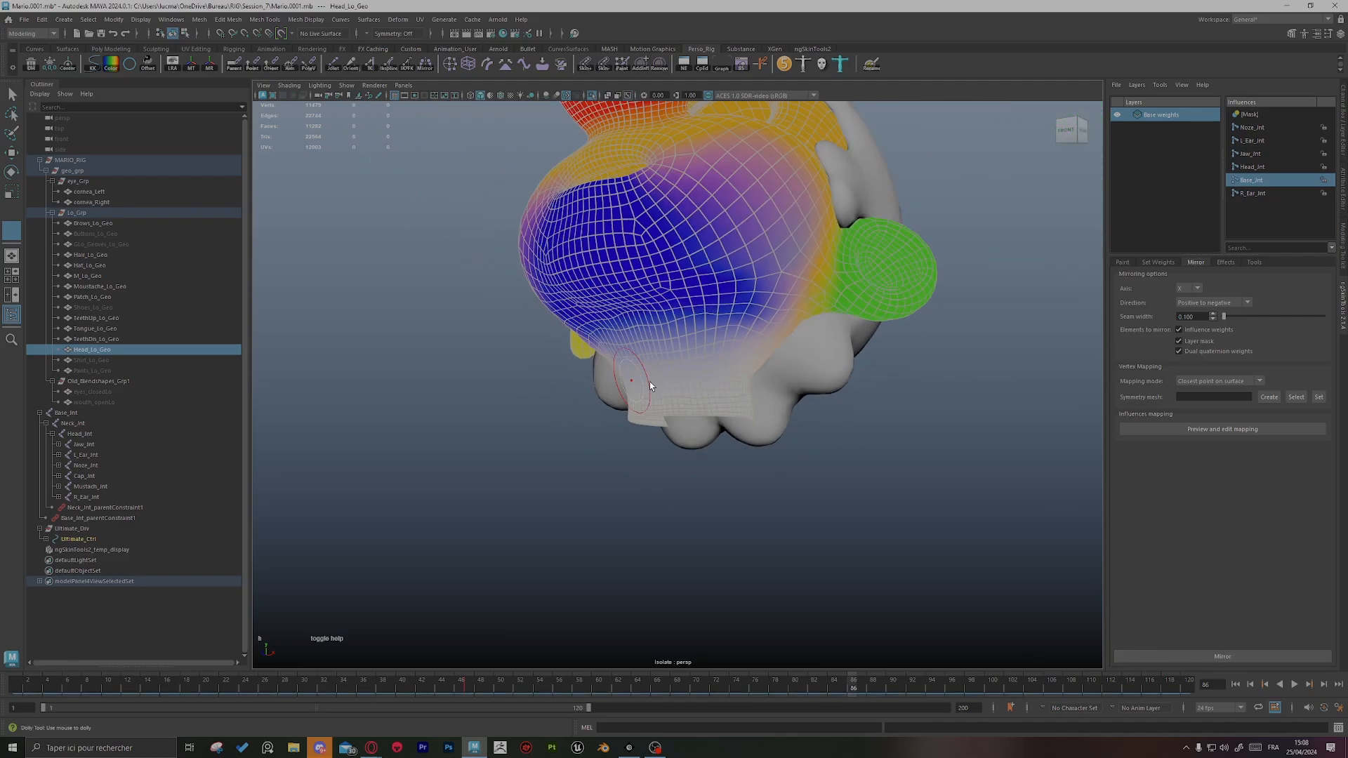
Step: Leave the paint tool, deselect the head mesh and scrub the test animation to check the neck deformation
mouse_move(821, 394)
alt+mouse_down()
mouse_move(671, 412)
mouse_move(709, 421)
alt+mouse_up()
key(q)
click(779, 478)
alt+middle_drag(841, 459, 751, 514)
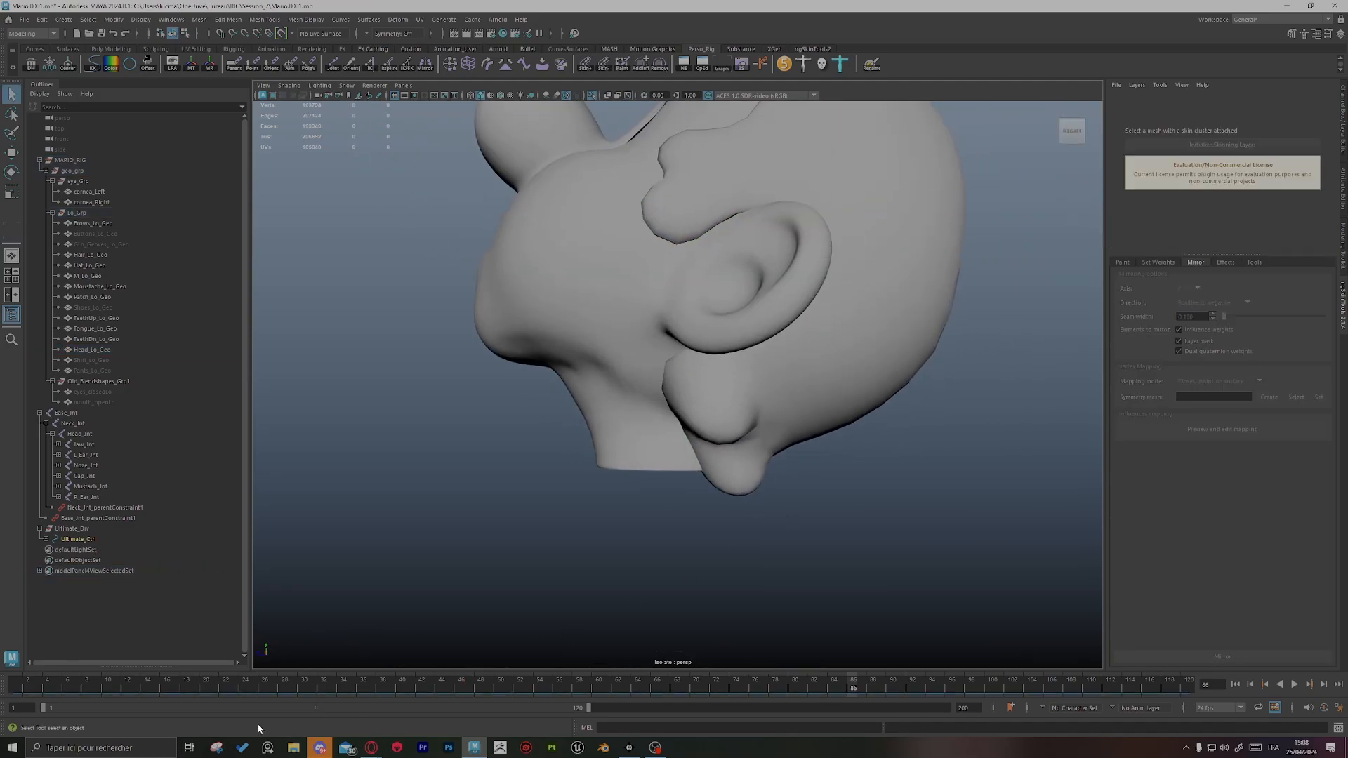
drag(27, 688, 465, 700)
alt+right_drag(964, 546, 534, 527)
alt+drag(534, 526, 664, 516)
drag(140, 689, 1098, 690)
drag(860, 685, 794, 685)
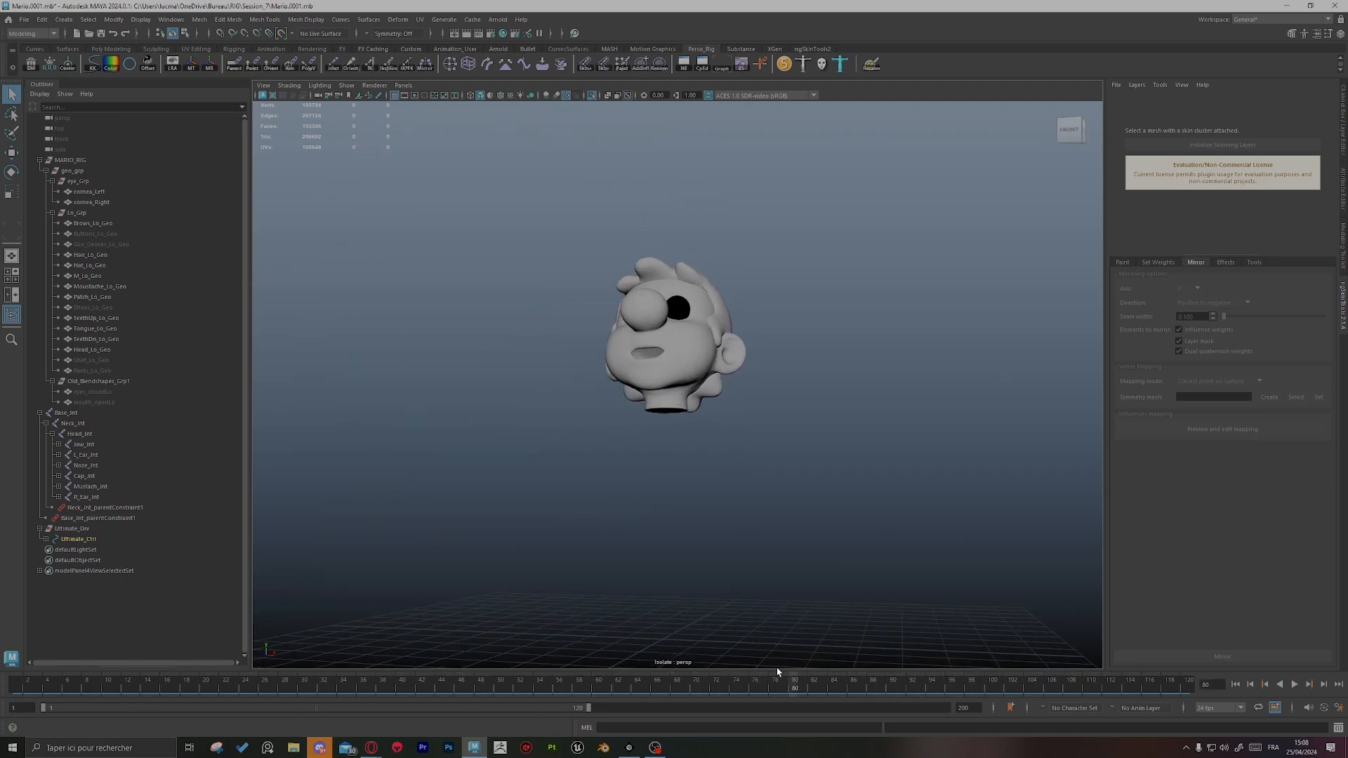
Step: Play the test animation and scrub through to frame 113 to examine the isolated head and hair
alt+drag(744, 617, 680, 712)
key(alt+v)
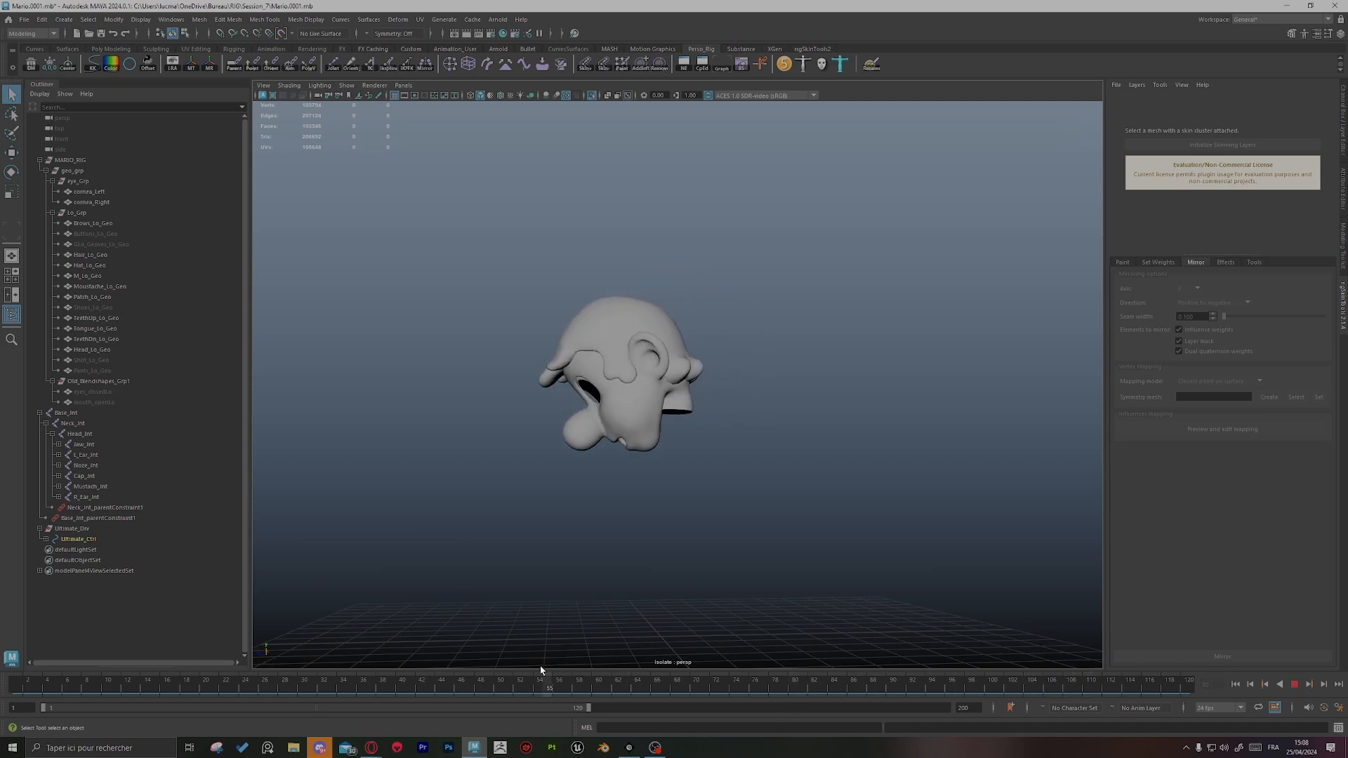
drag(383, 675, 1117, 691)
alt+drag(969, 561, 812, 629)
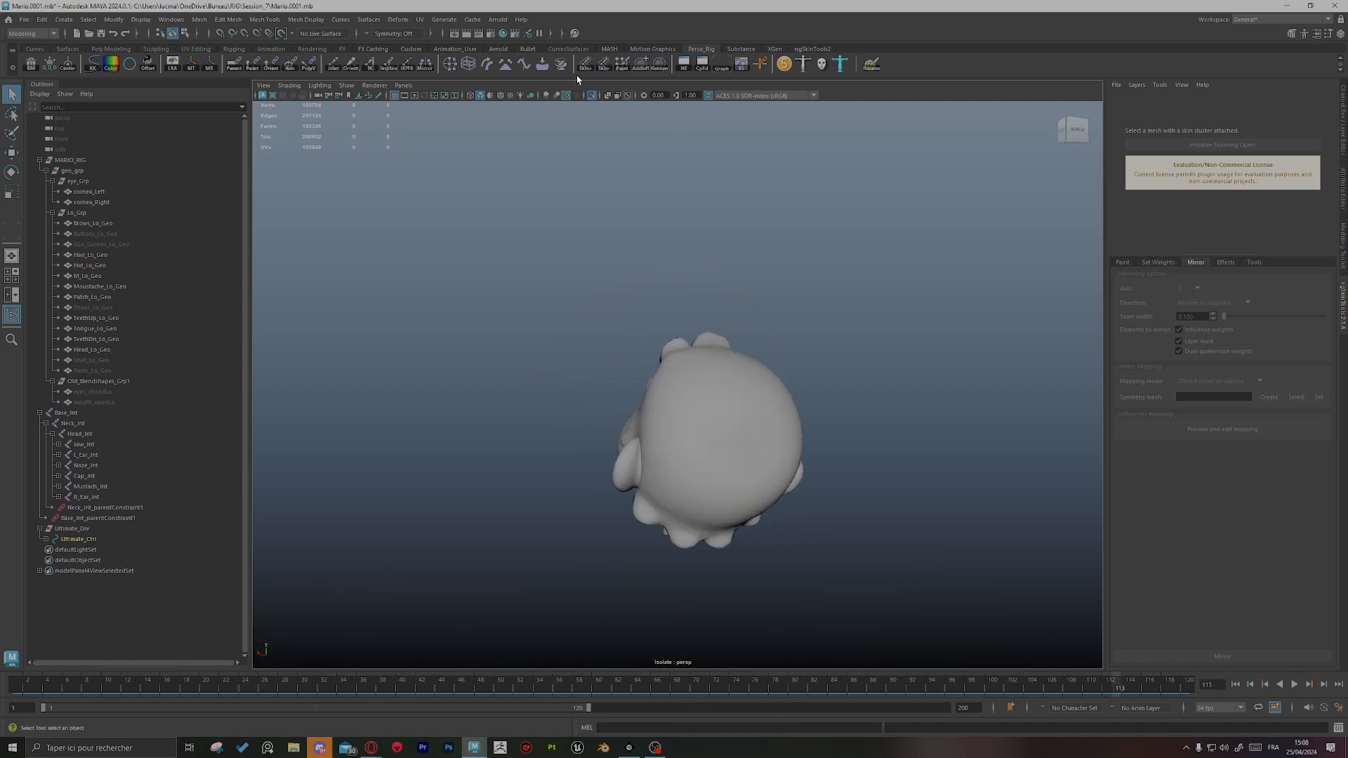
Step: Turn off object isolation and play the test animation with the full Mario head and rig controls
click(592, 95)
alt+drag(634, 212, 615, 497)
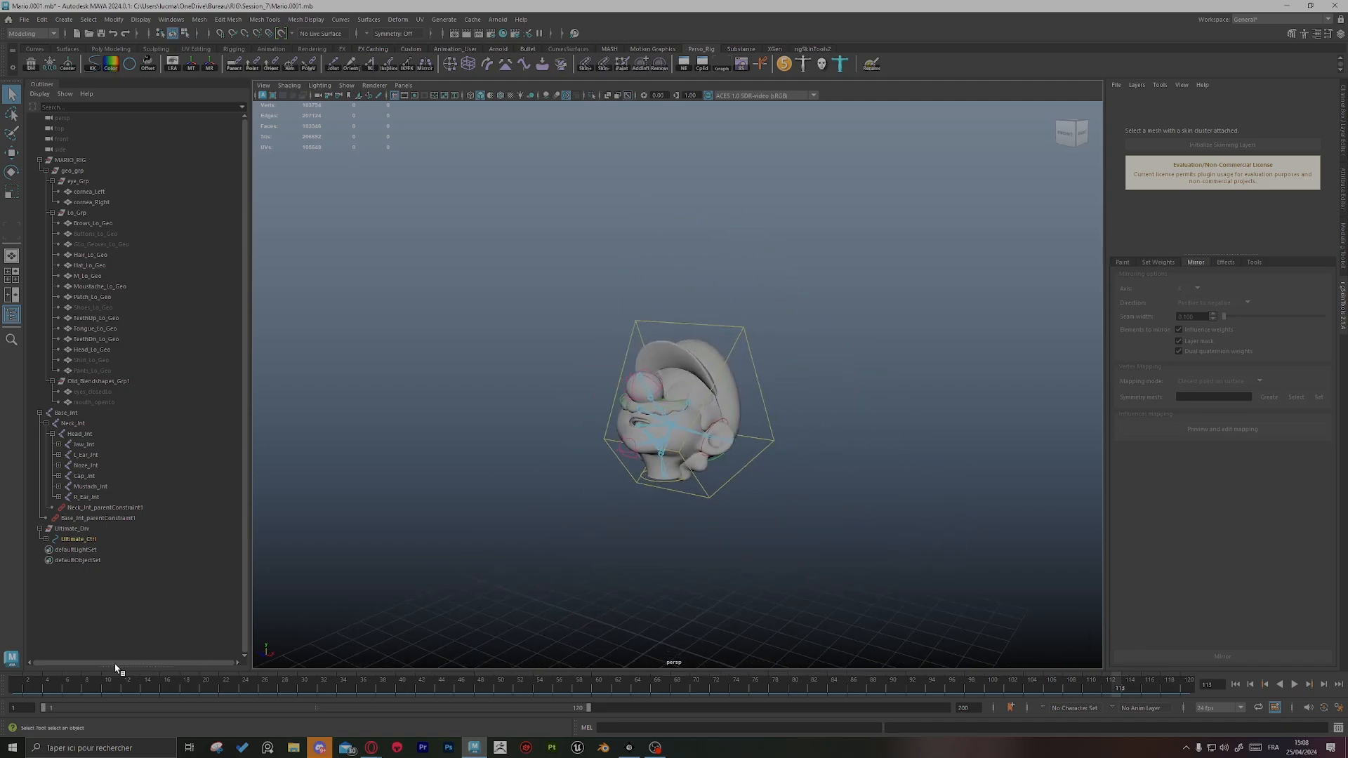
key(alt+v)
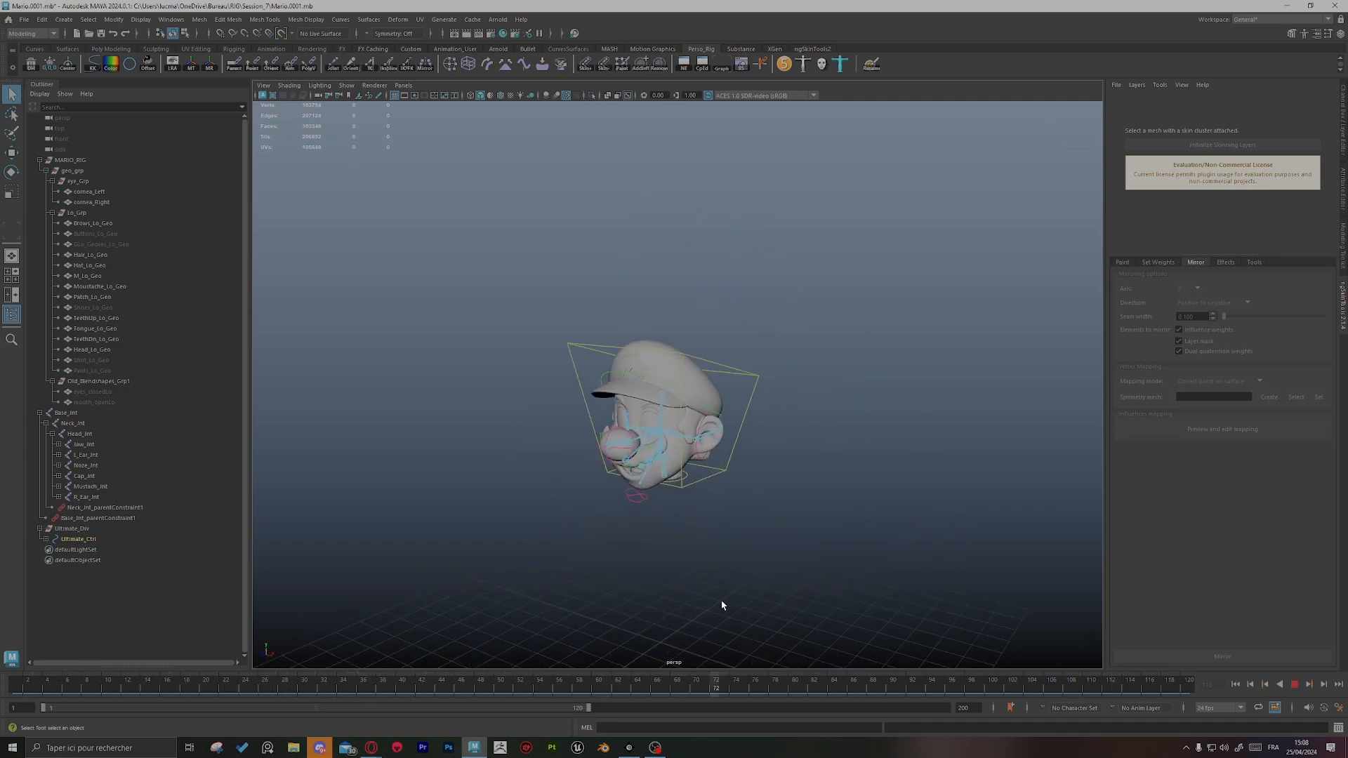
key(alt+v)
Step: Select the jaw control at frame 76 and rotate it to test how the jaw deforms the face
click(630, 488)
alt+middle_drag(615, 481, 693, 446)
alt+right_drag(694, 445, 812, 536)
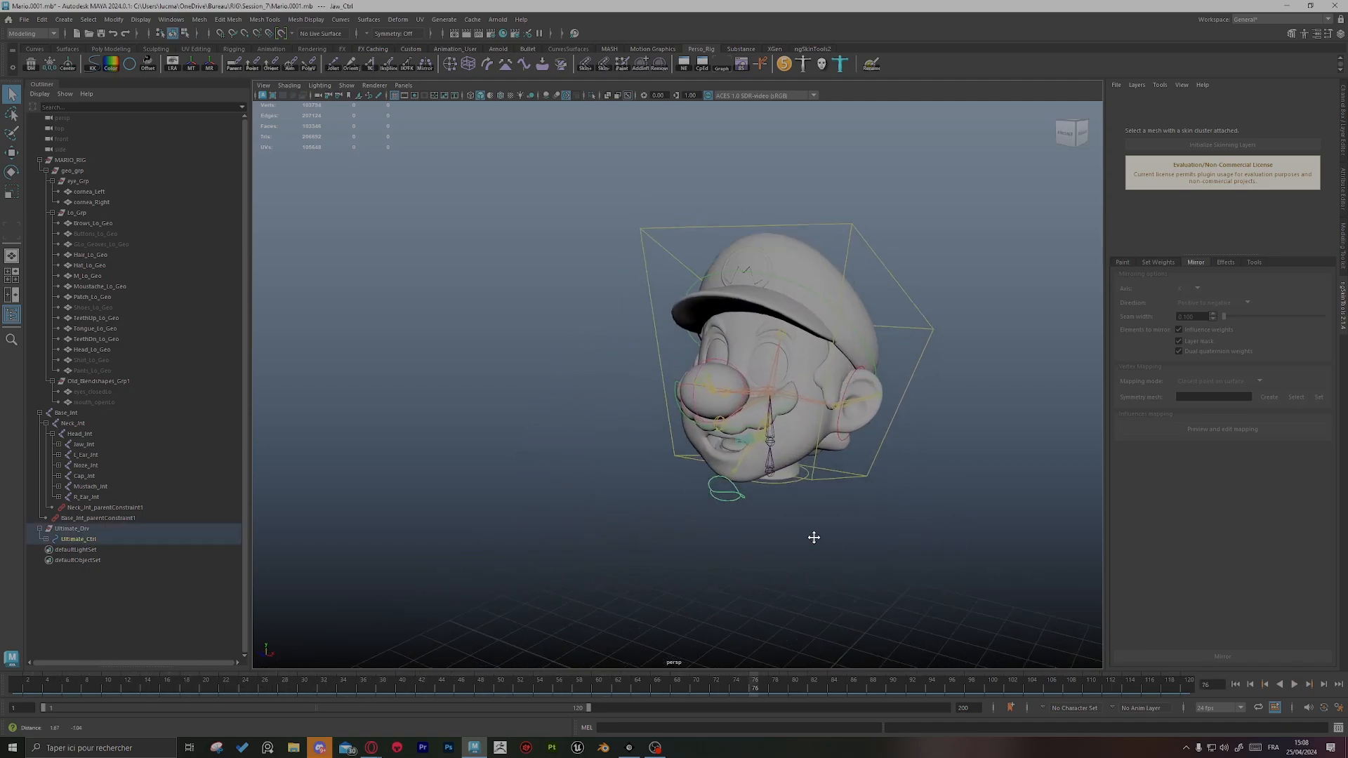
alt+middle_drag(813, 536, 644, 473)
key(e)
drag(601, 356, 576, 386)
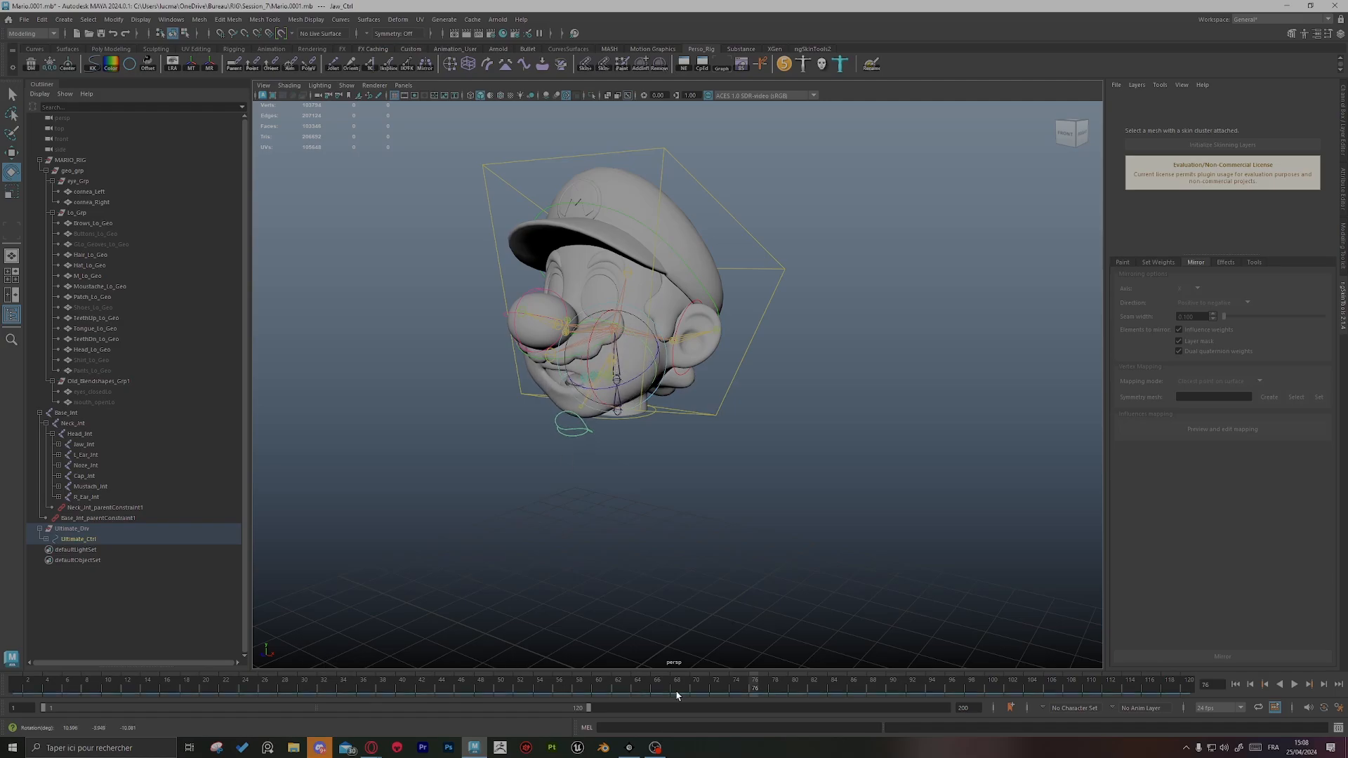
Step: Pose and key the jaw control at frames 11, about 38 and 103, rotating it and also moving it at frame 103
drag(751, 686, 119, 687)
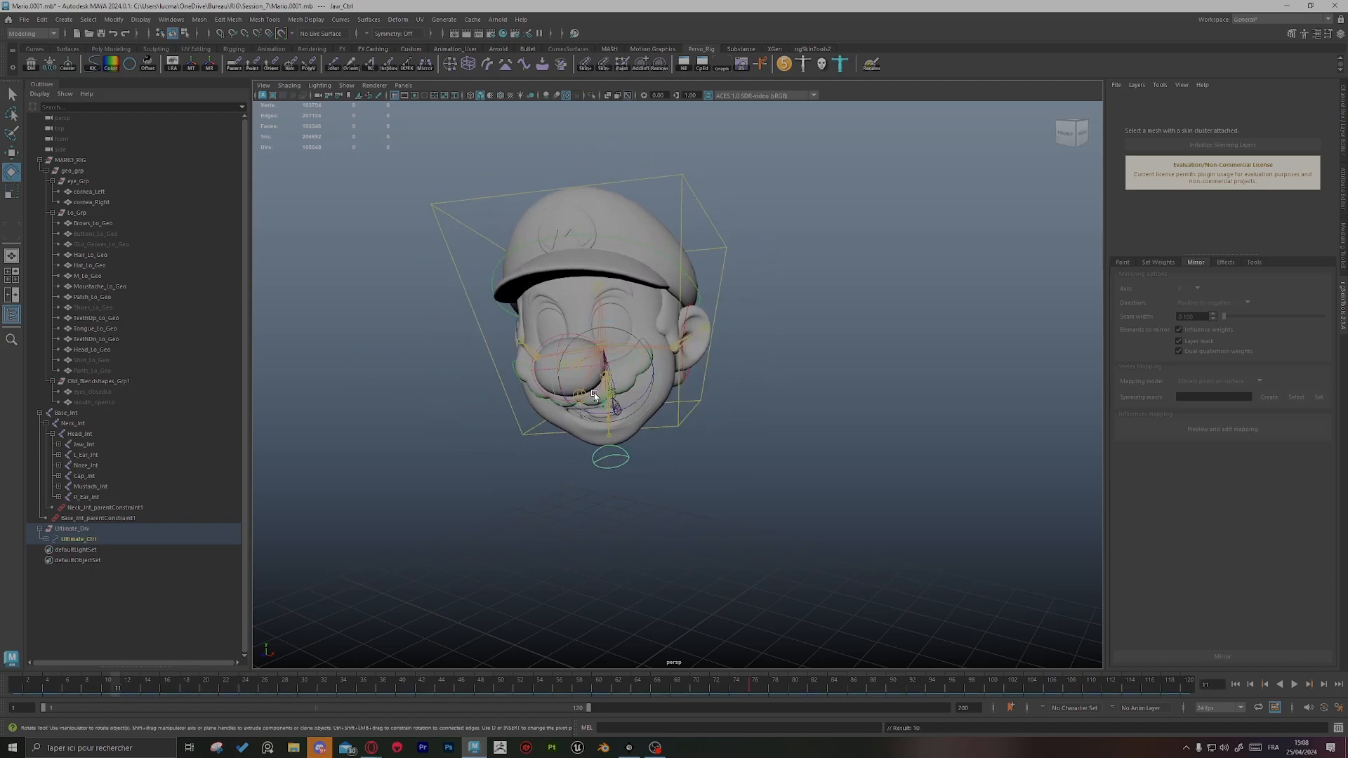
mouse_move(594, 395)
mouse_down()
mouse_move(572, 393)
mouse_move(589, 414)
mouse_up()
click(382, 680)
drag(554, 685, 1021, 680)
drag(590, 328, 652, 360)
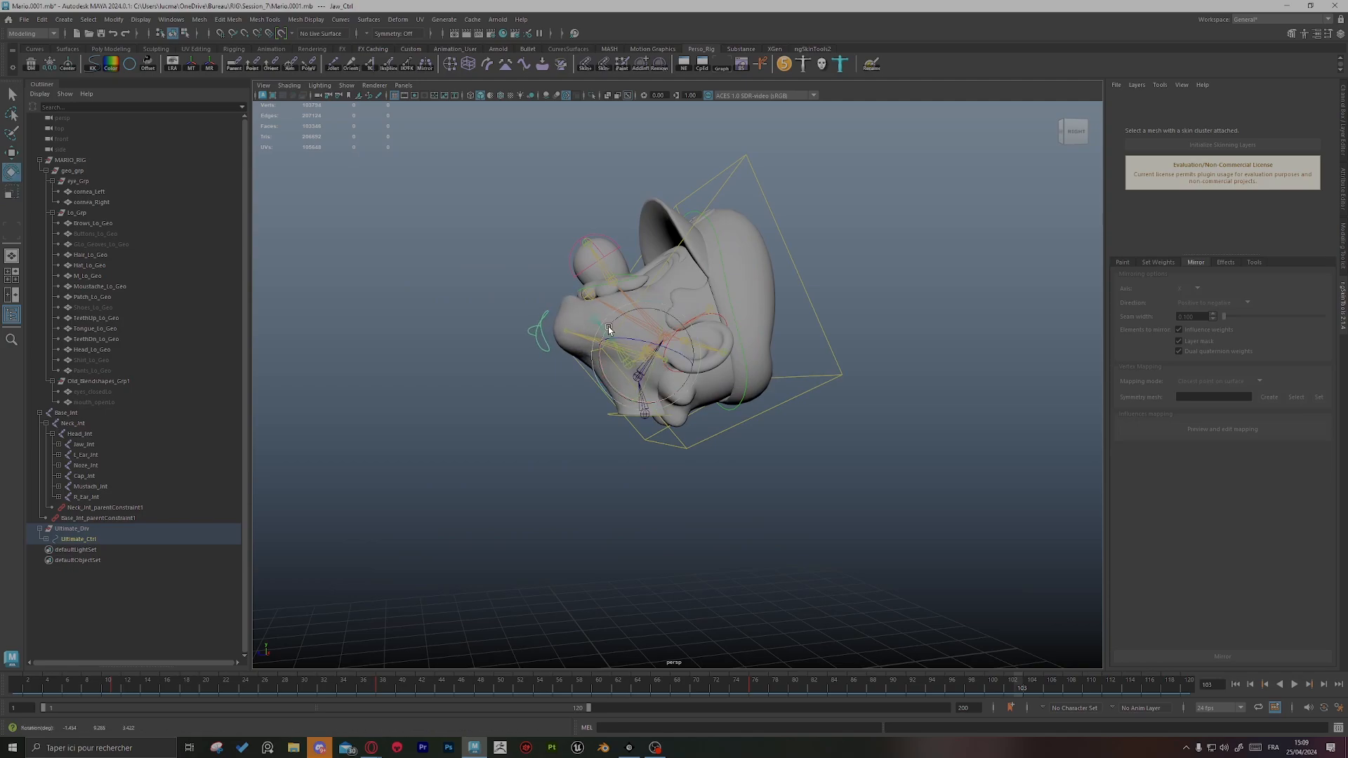
key(w)
drag(615, 352, 598, 427)
Step: Leave the move tool, deselect the jaw control and examine the chin and neck deformation at frame 103
key(q)
click(798, 509)
alt+middle_drag(777, 434, 842, 446)
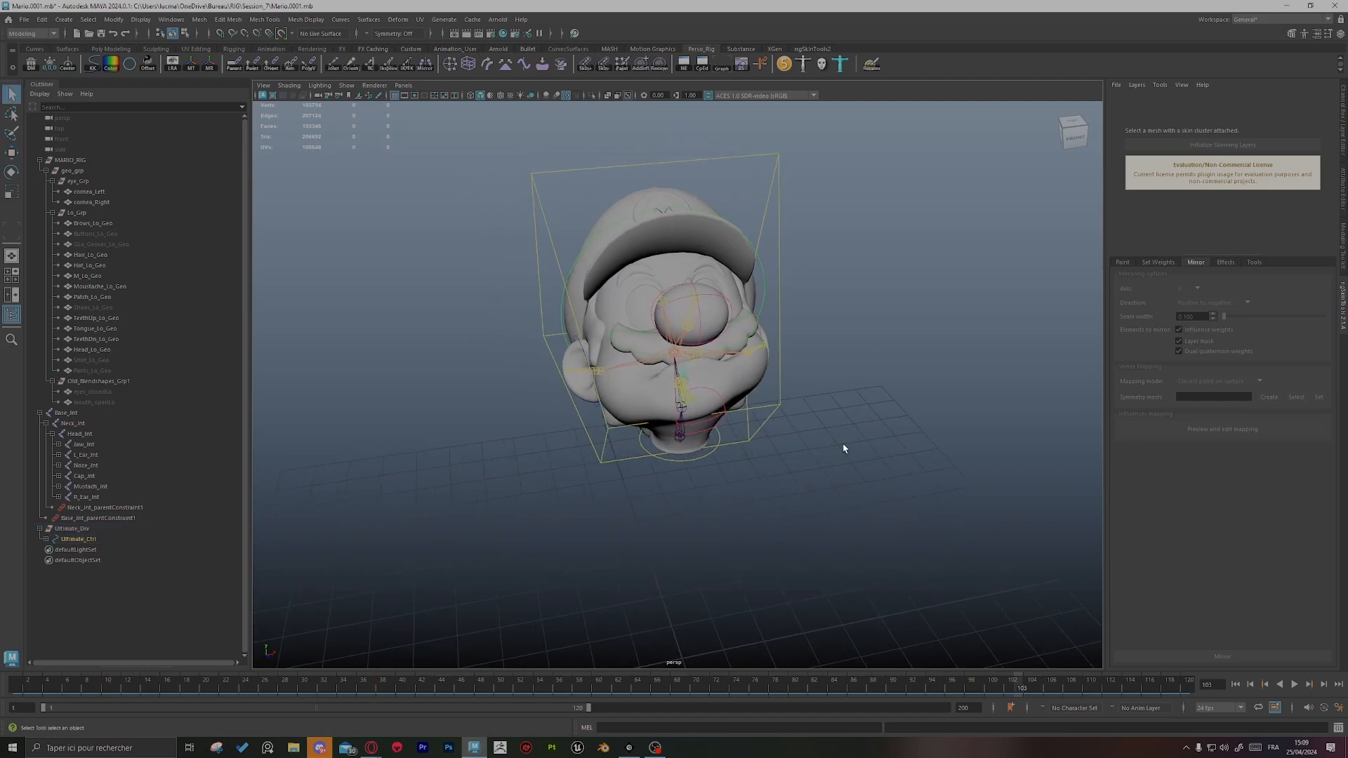
alt+right_drag(842, 446, 947, 484)
alt+drag(947, 485, 774, 490)
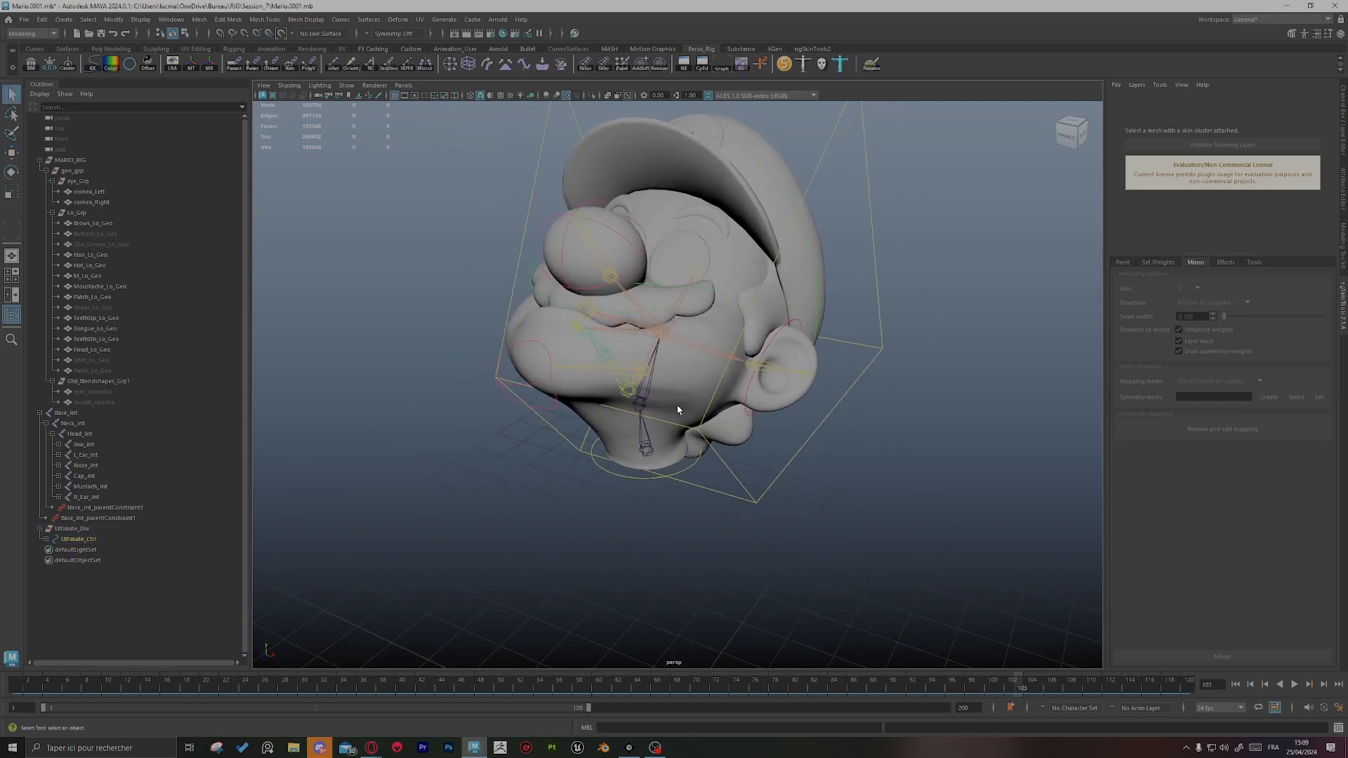
Step: Select the jaw control, turn on automatic keyframing and set its Rotate X, Y and Z to 0 at frame 1
click(551, 402)
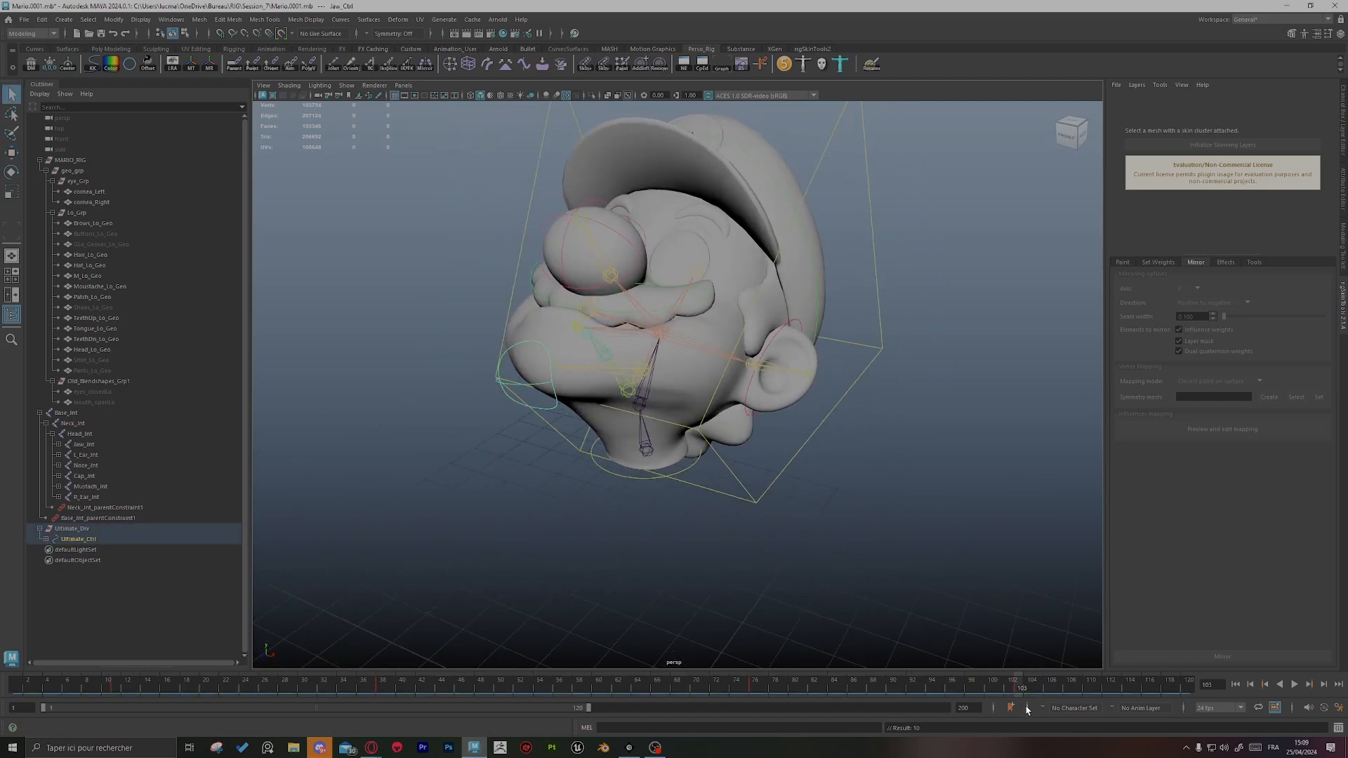
click(1323, 708)
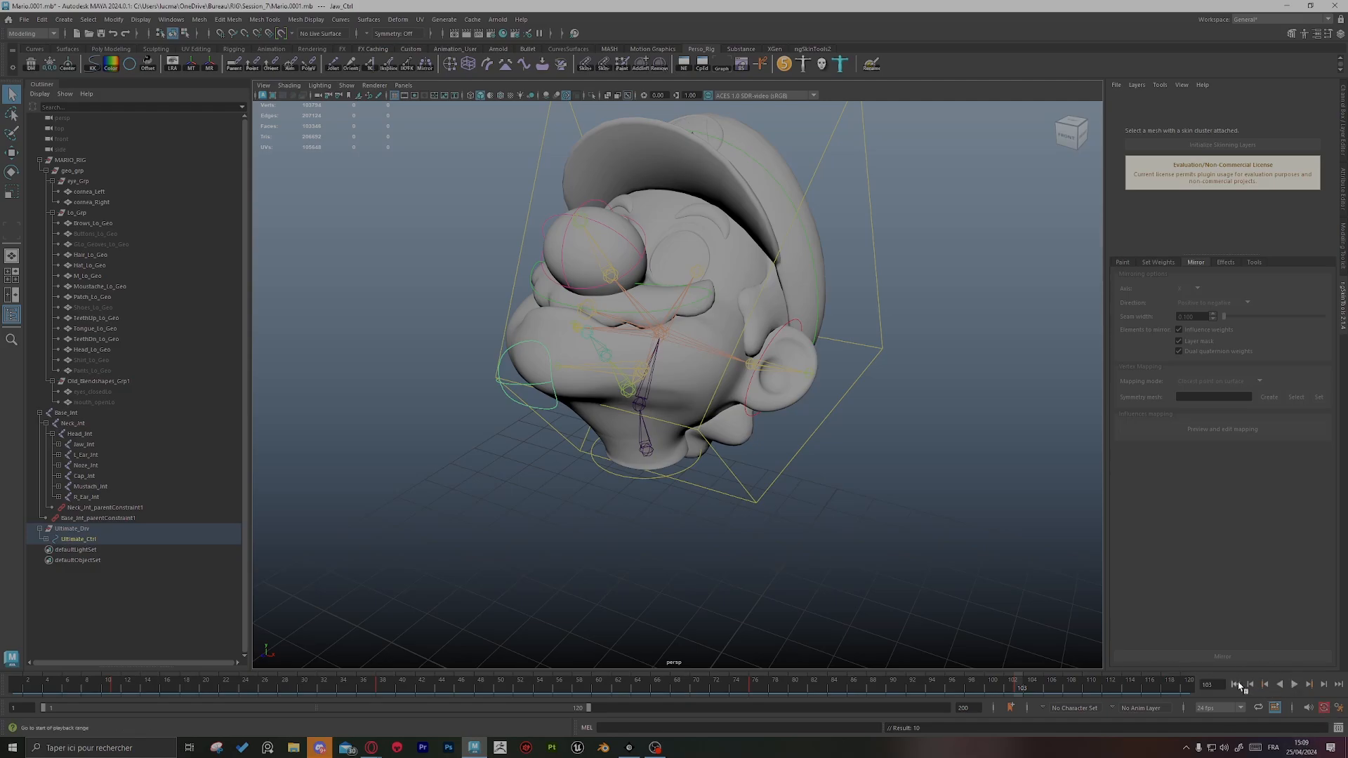
click(1236, 684)
alt+drag(951, 531, 991, 511)
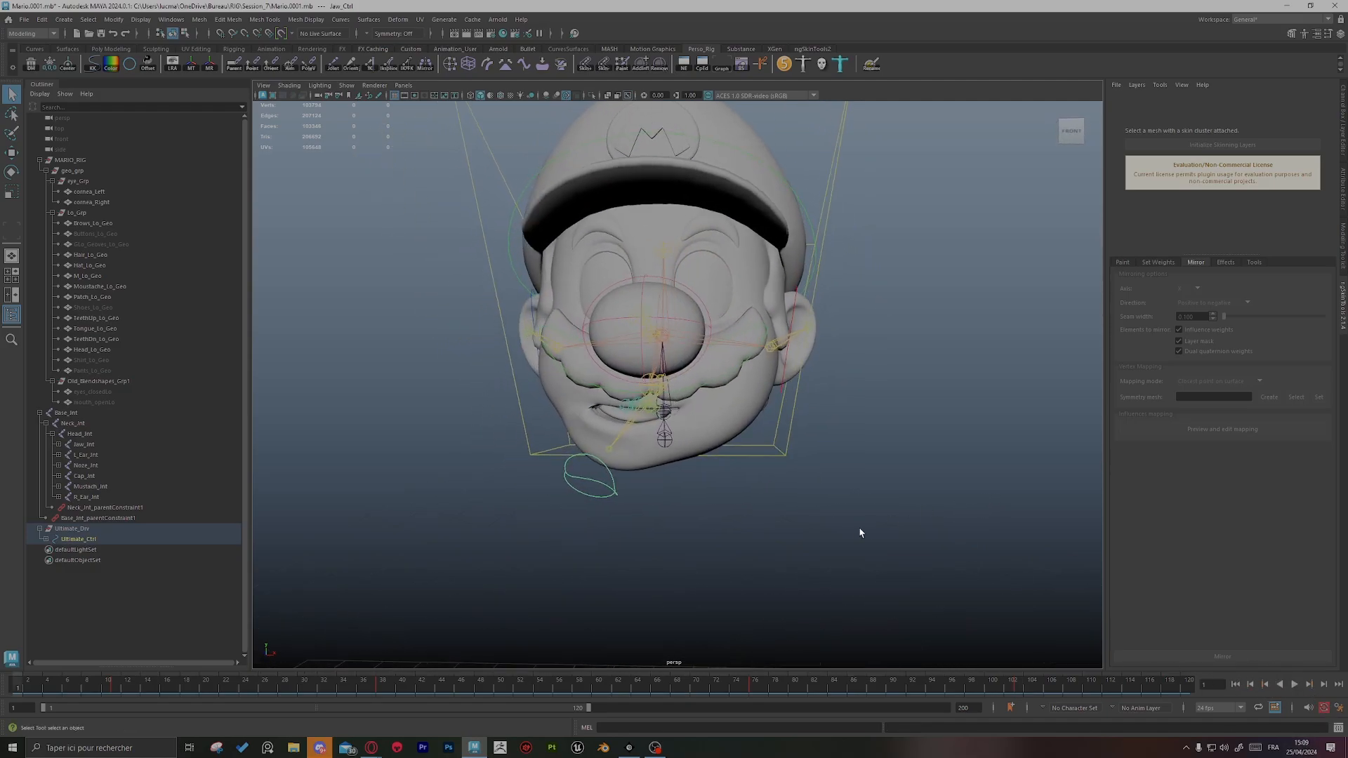
click(1340, 144)
drag(1309, 141, 1312, 160)
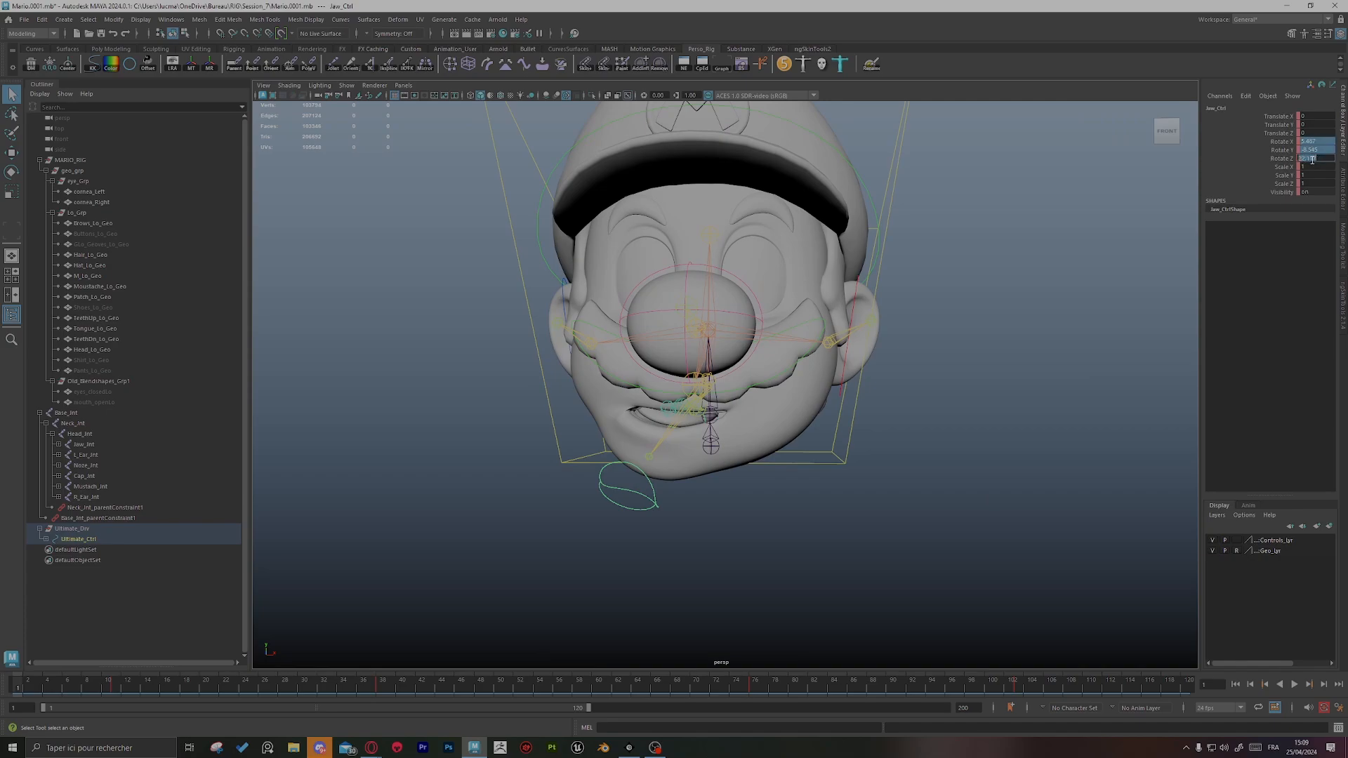
text(0)
key(Return)
Step: Scrub and play the test animation with the keyed jaw poses to examine the face and neck deformation from several angles
alt+drag(777, 320, 520, 512)
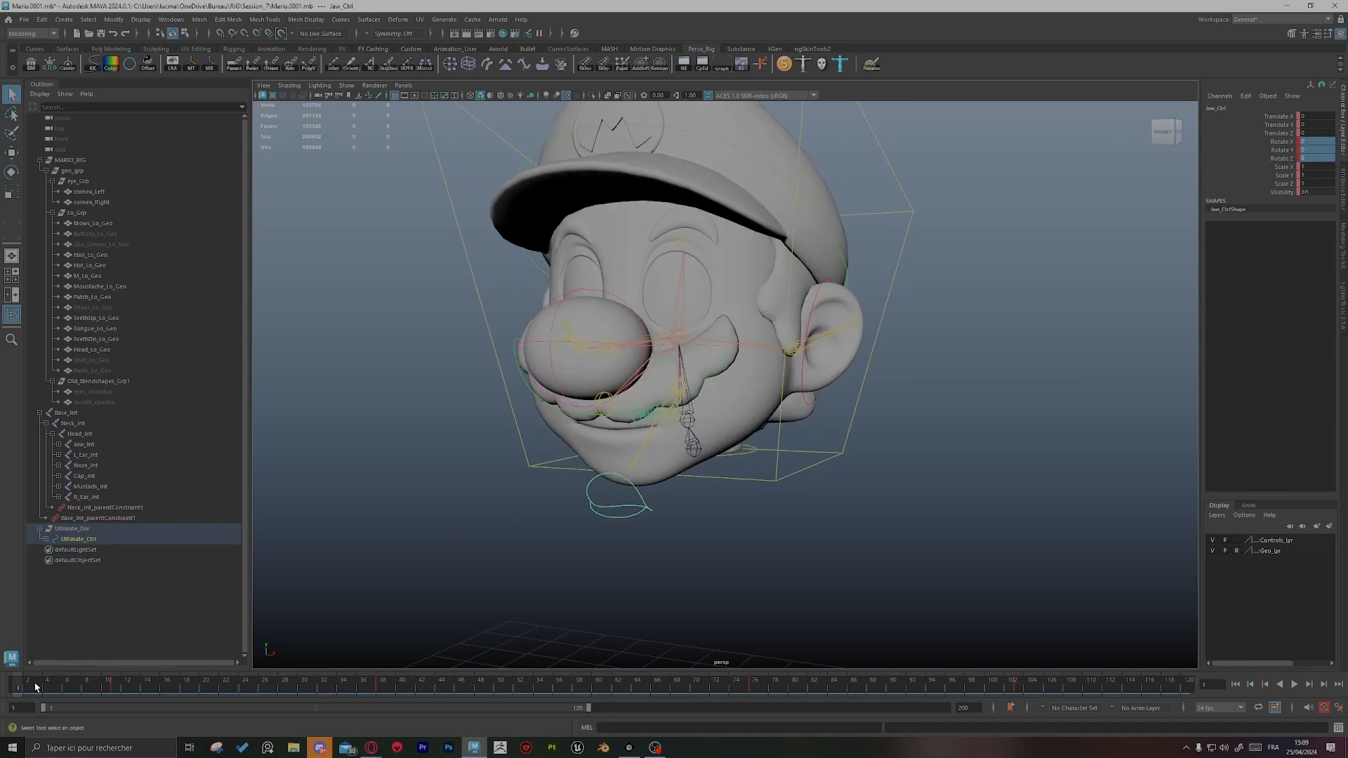
drag(36, 687, 1056, 678)
alt+drag(949, 652, 895, 523)
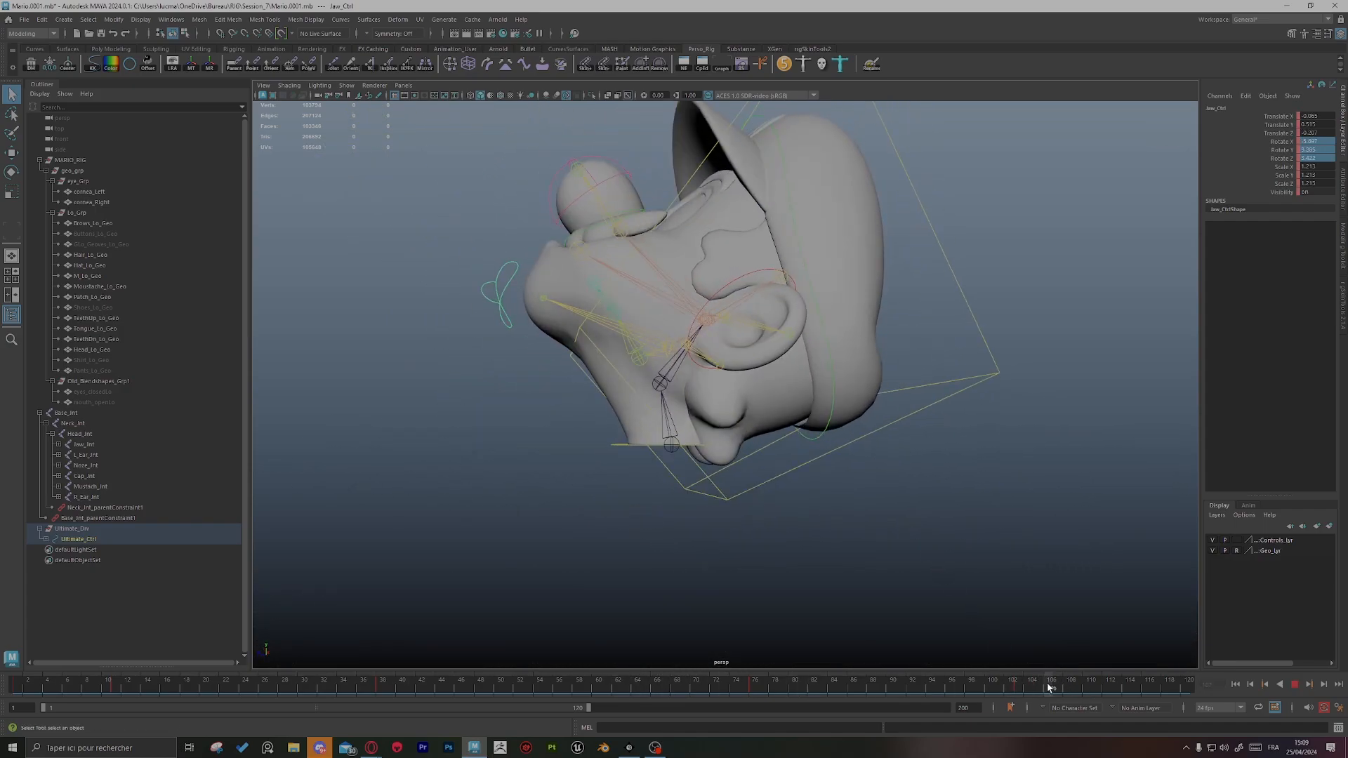
mouse_move(1056, 680)
mouse_down()
mouse_move(267, 680)
mouse_move(1032, 680)
mouse_up()
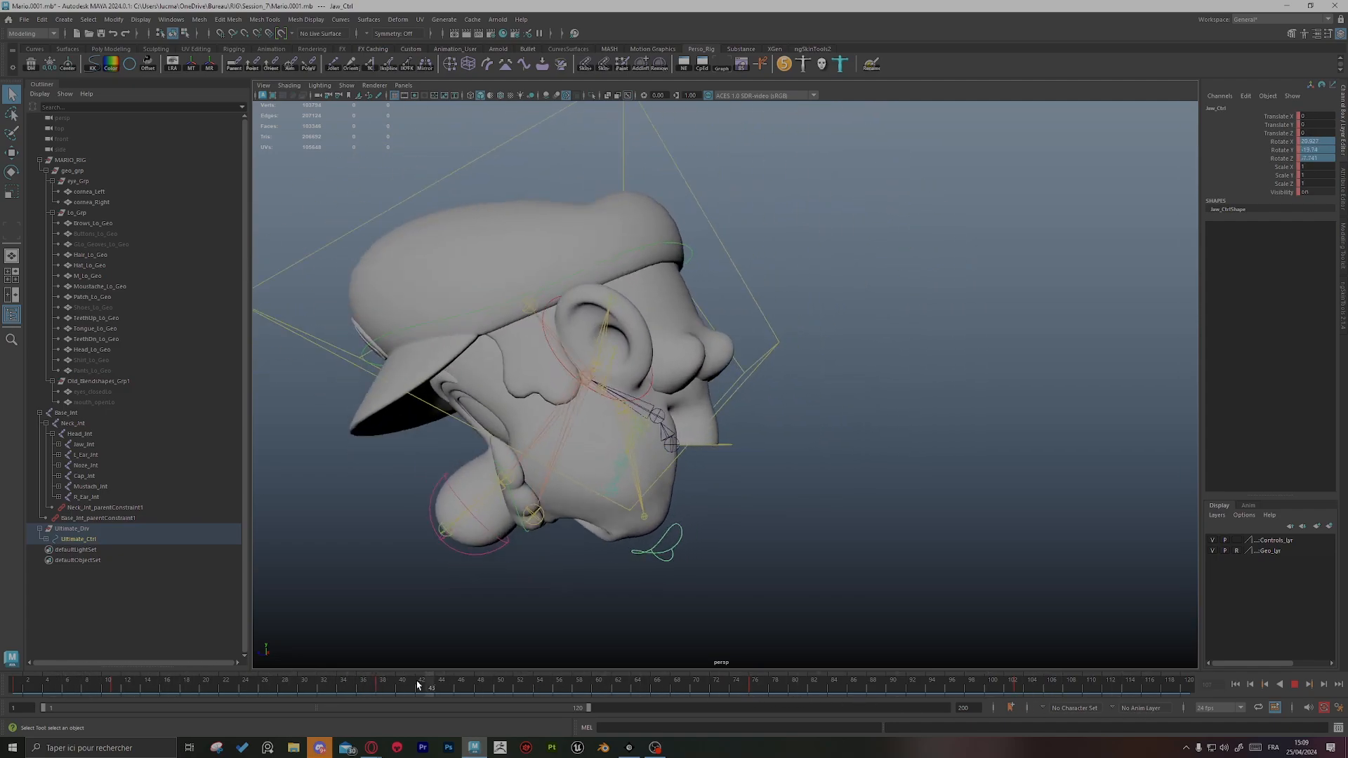